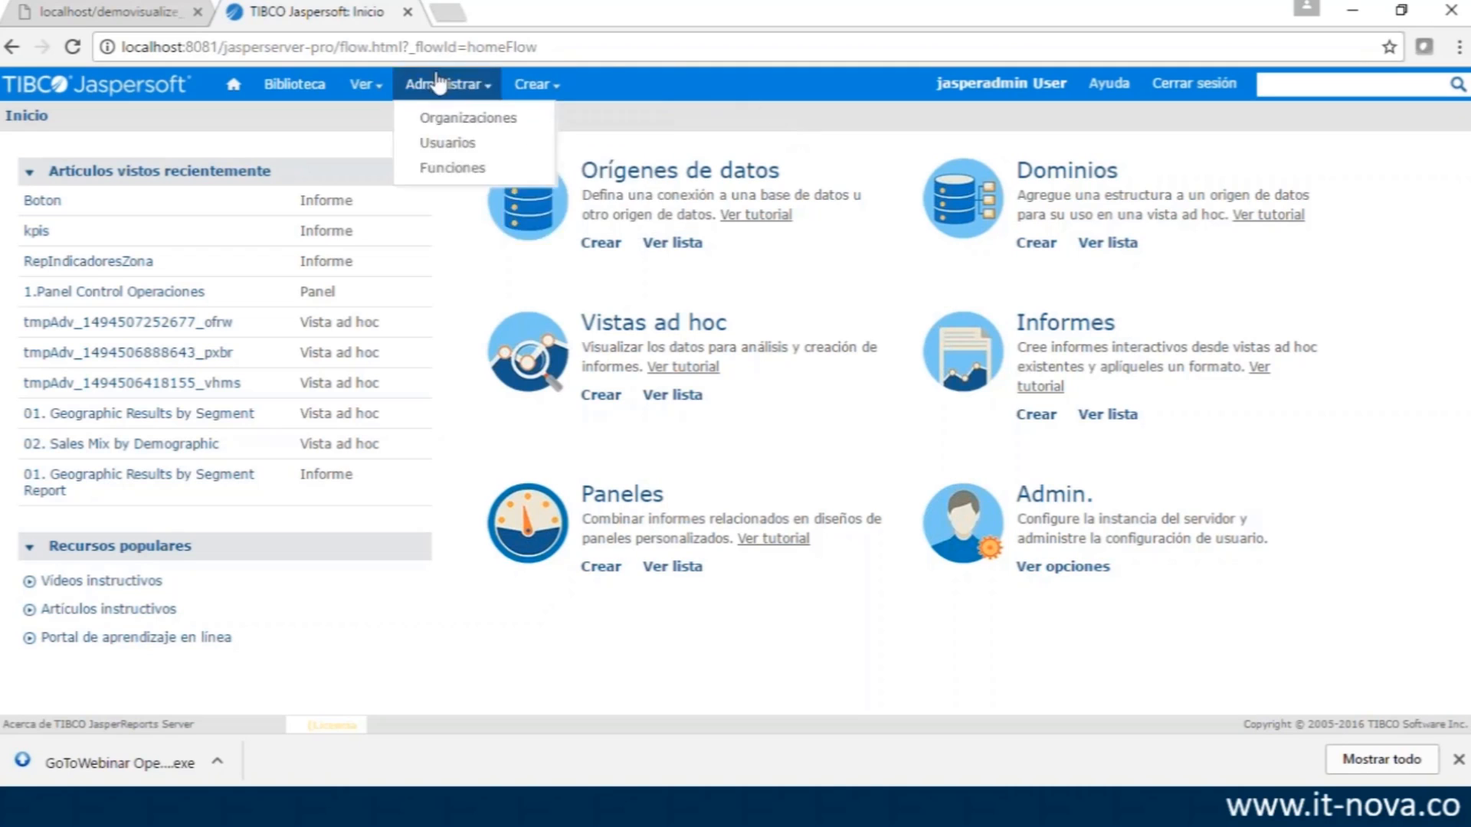
# - Start a new data source from Crear > Origen de datos
pyautogui.moveTo(550, 97)
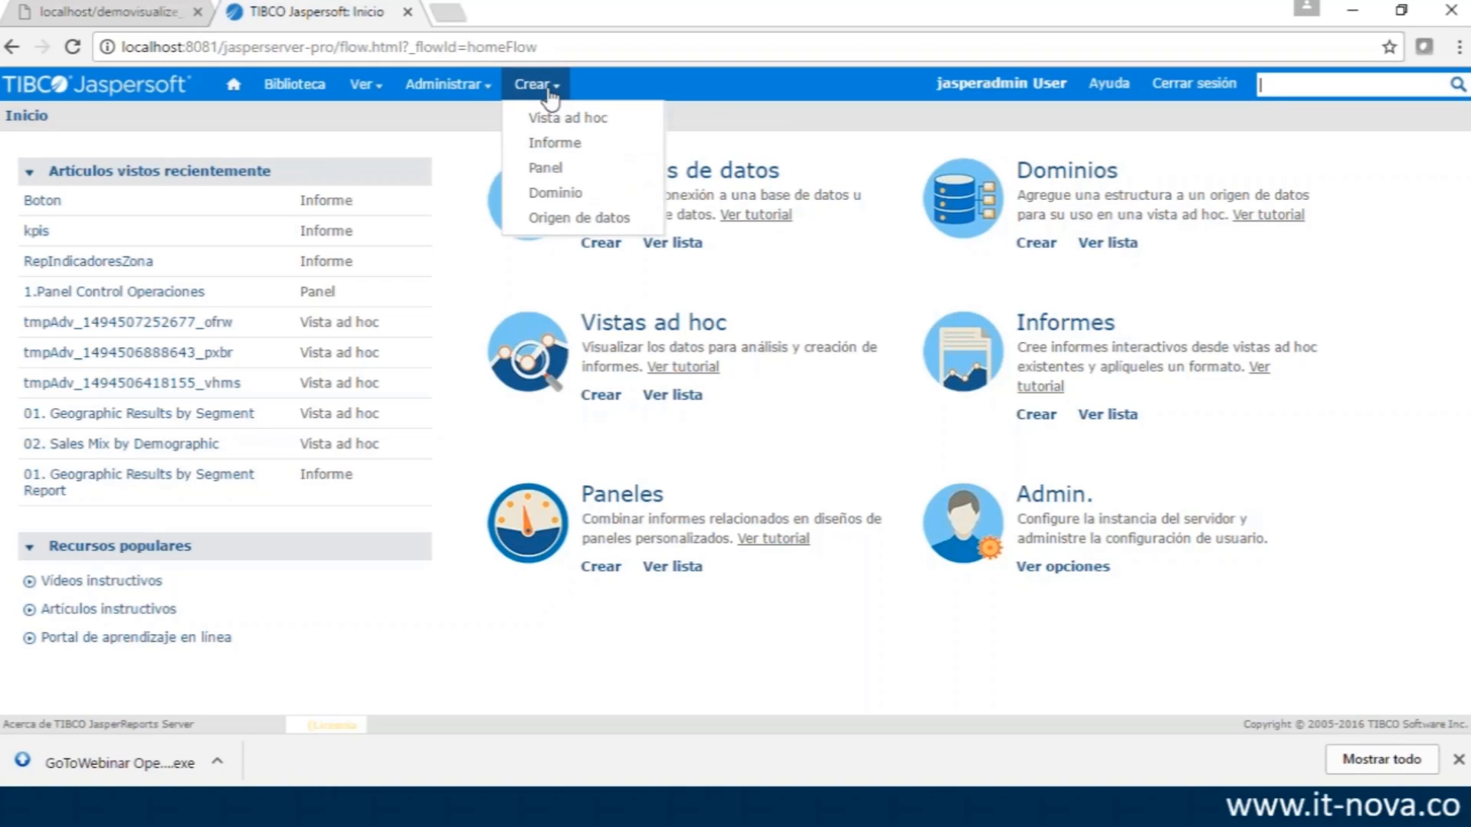
pyautogui.click(555, 219)
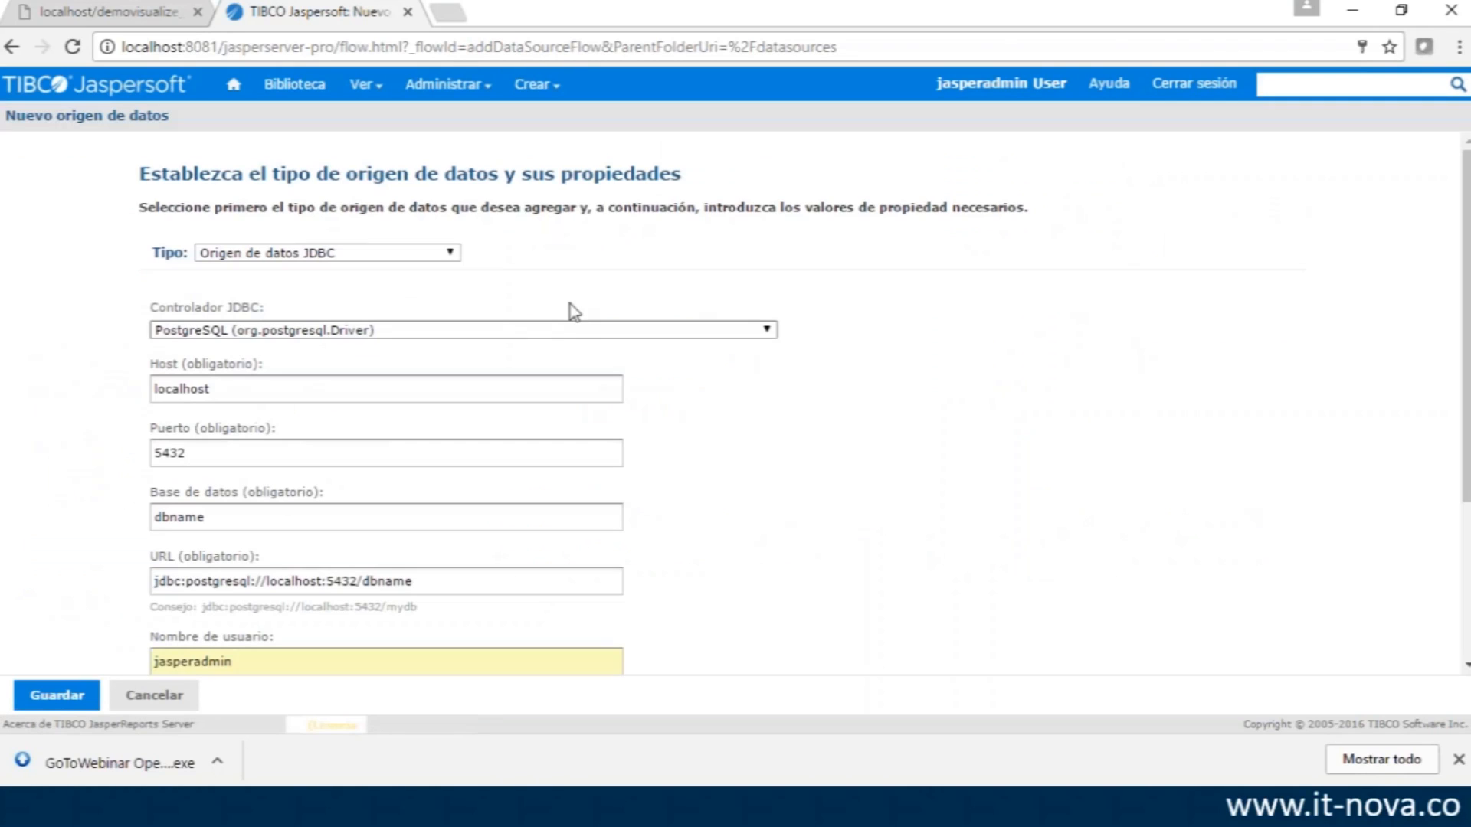
# - Expand the Tipo dropdown to list the data source types, leaving JDBC selected
pyautogui.click(452, 253)
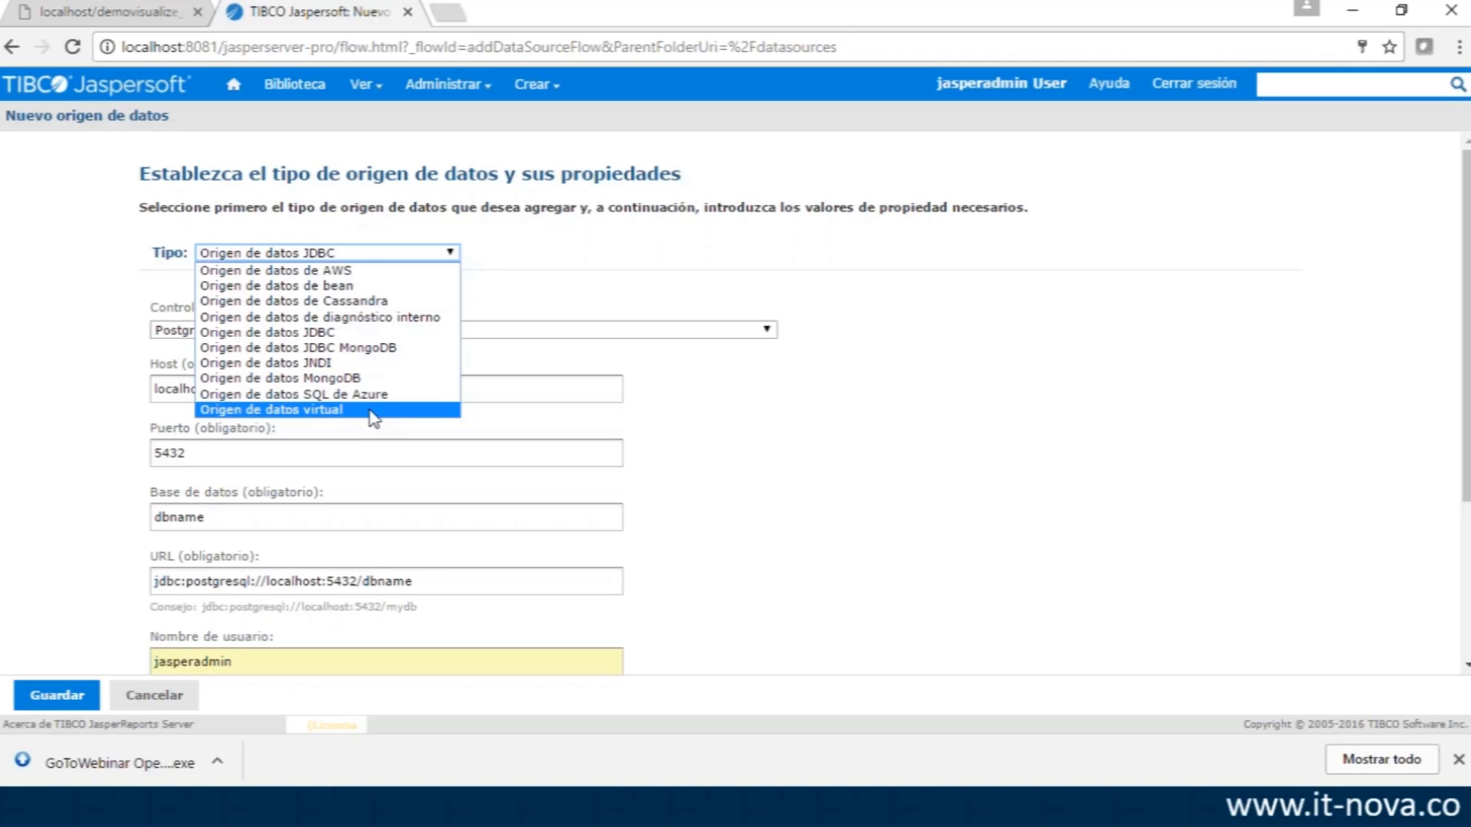
pyautogui.click(373, 335)
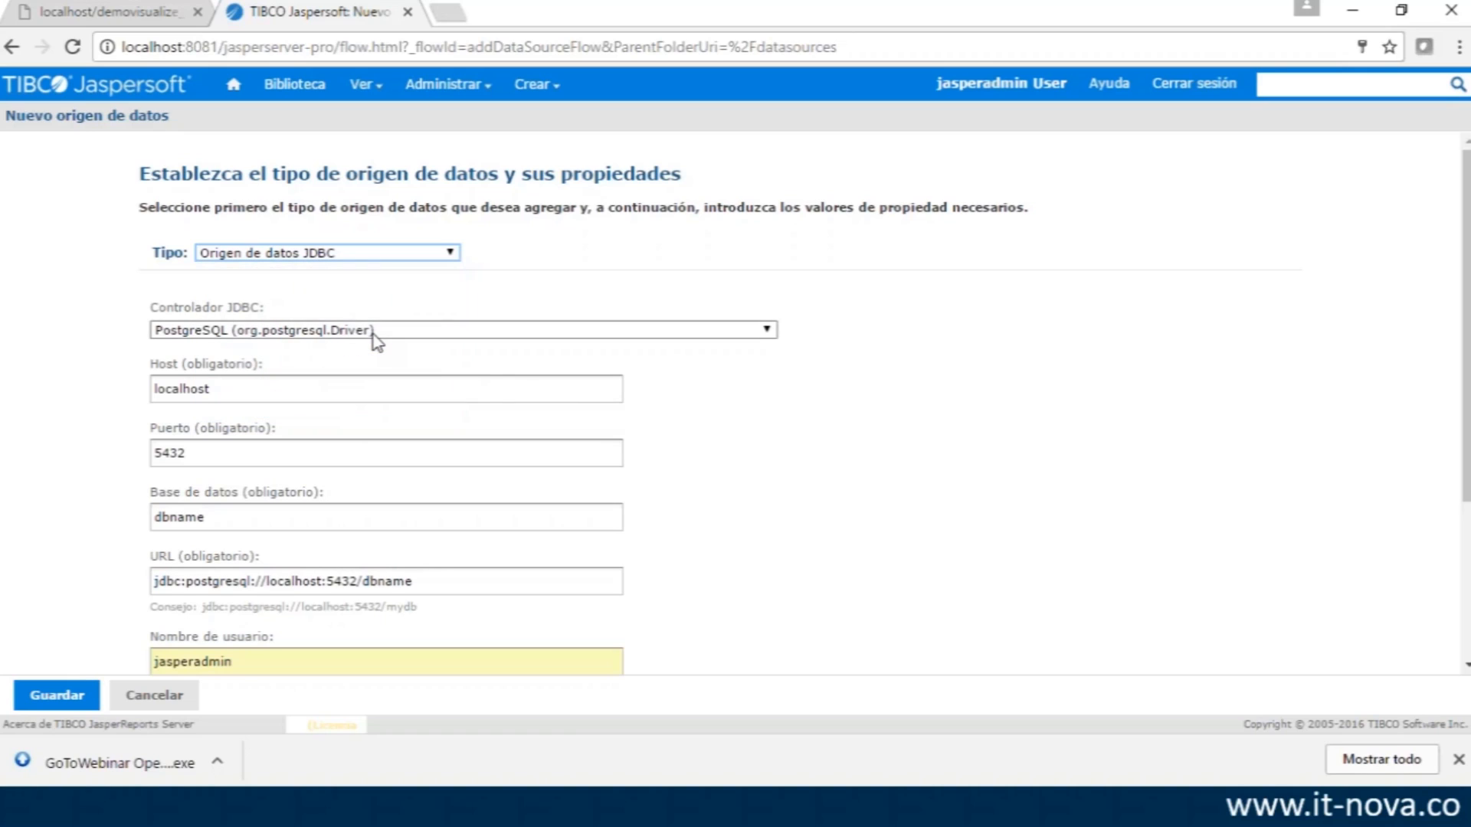
pyautogui.click(767, 330)
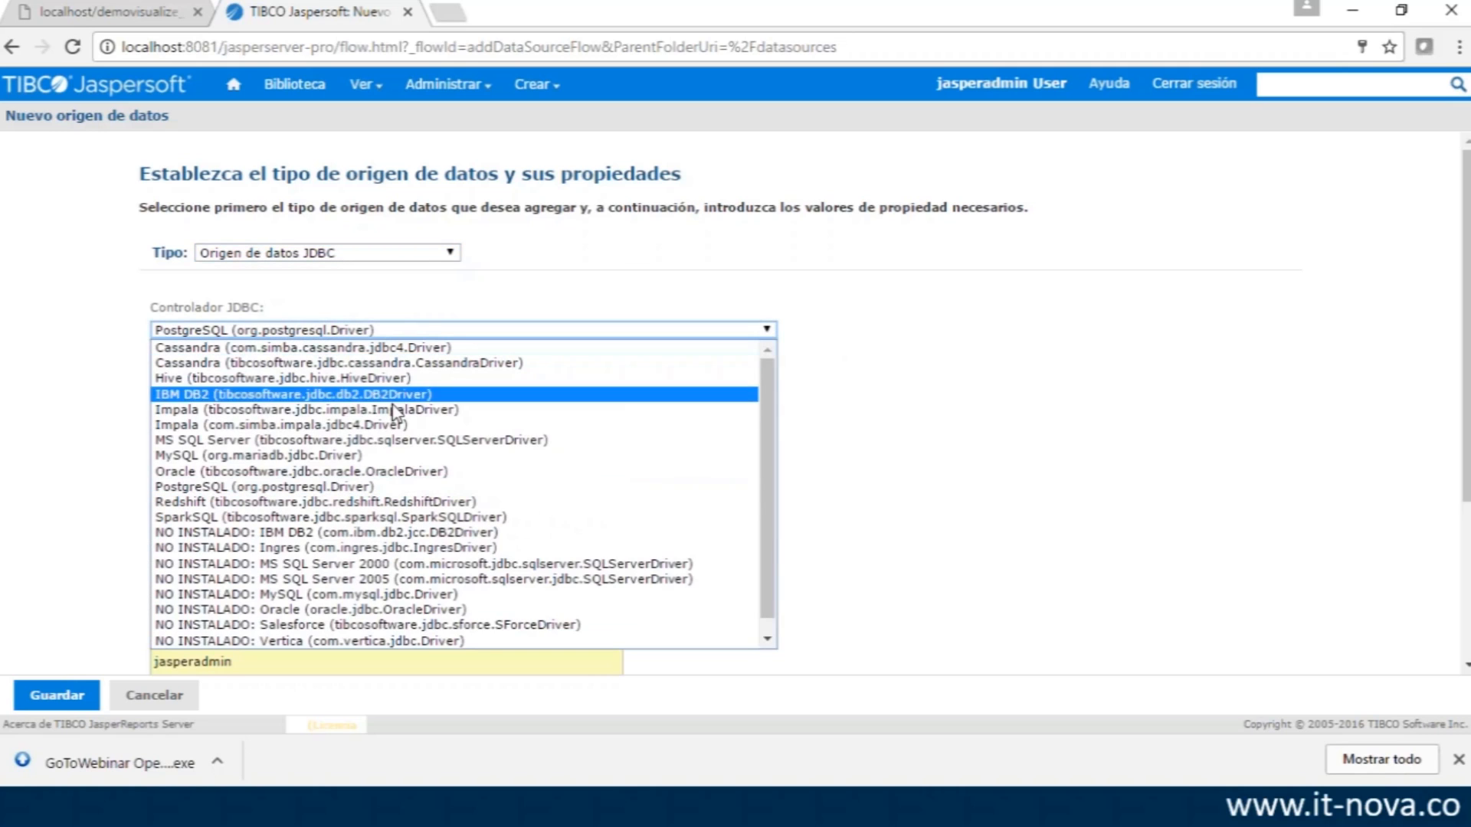
pyautogui.click(845, 383)
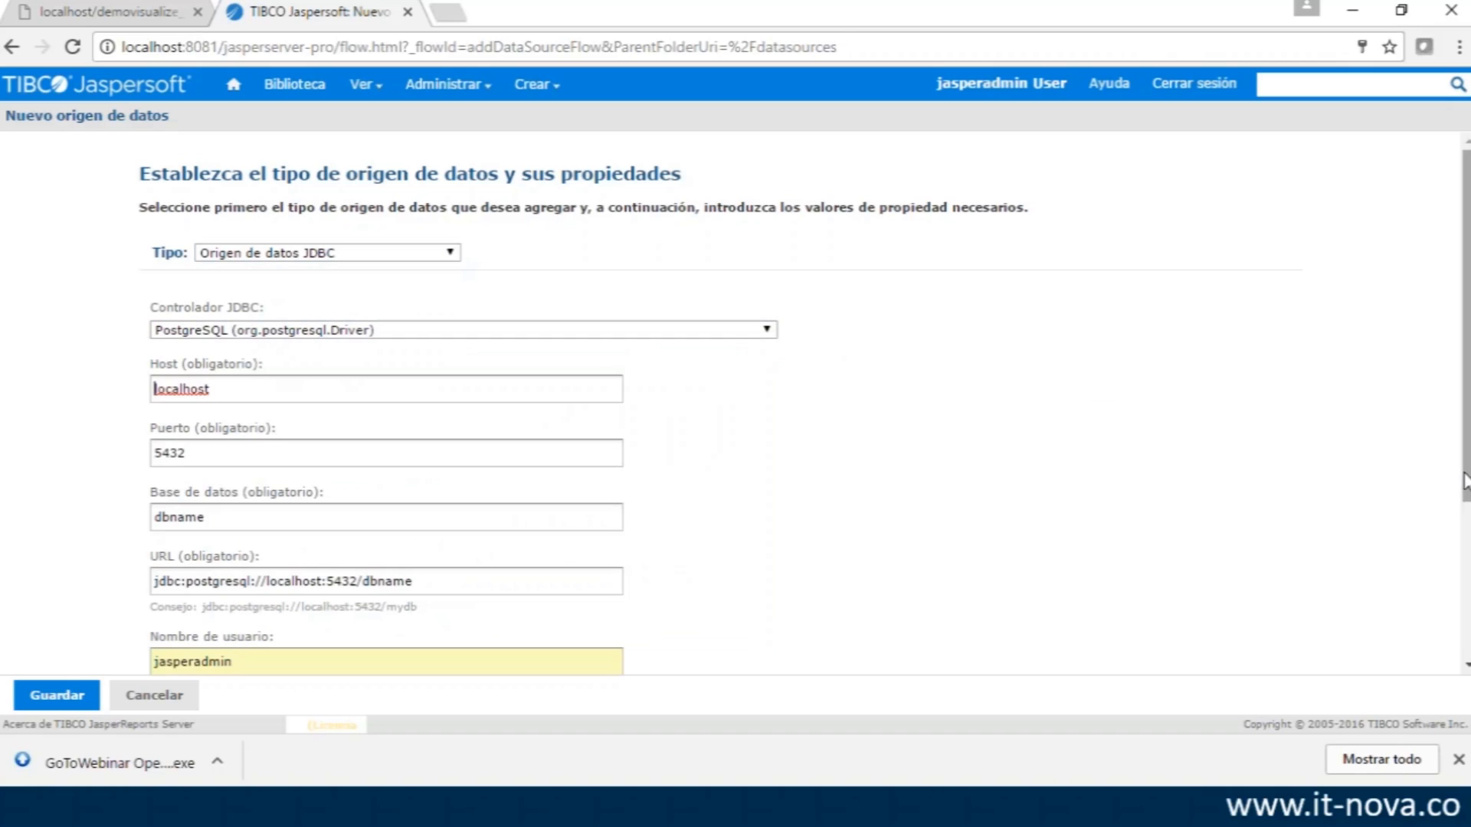
pyautogui.moveTo(1465, 484); pyautogui.dragTo(1461, 619)
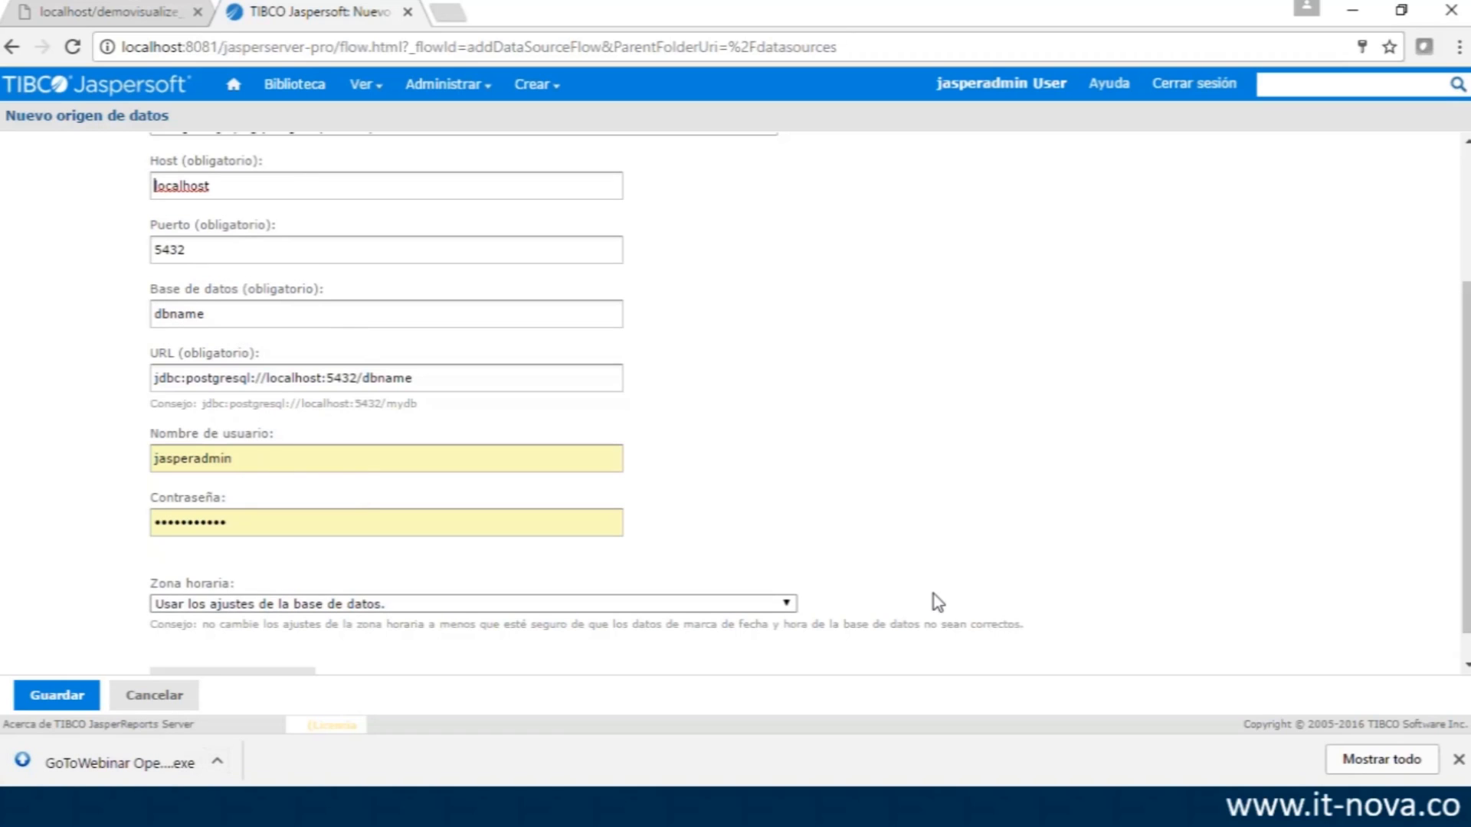
pyautogui.scroll(-1, 1465, 557)
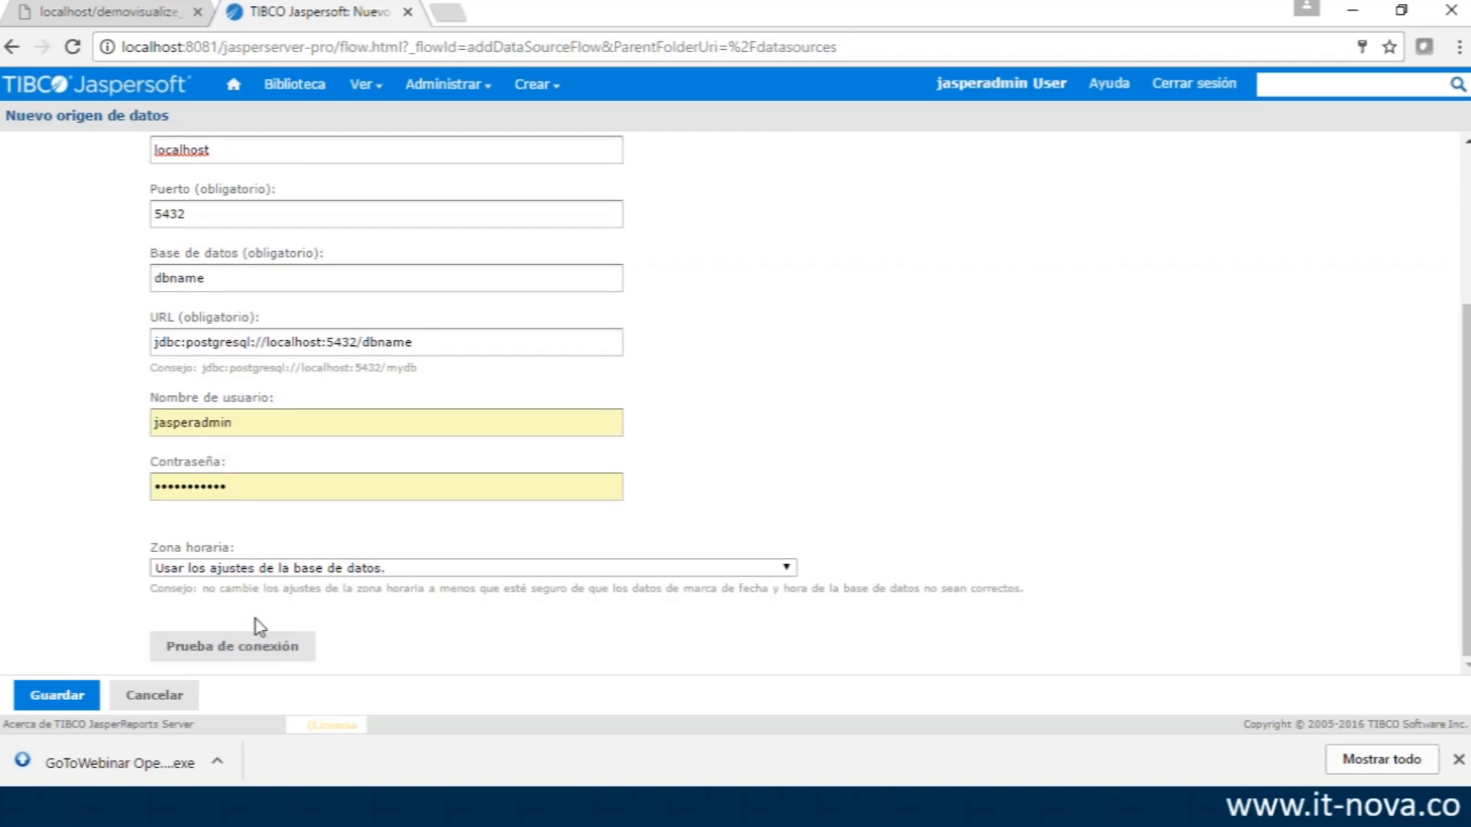
pyautogui.scroll(3, 1464, 509)
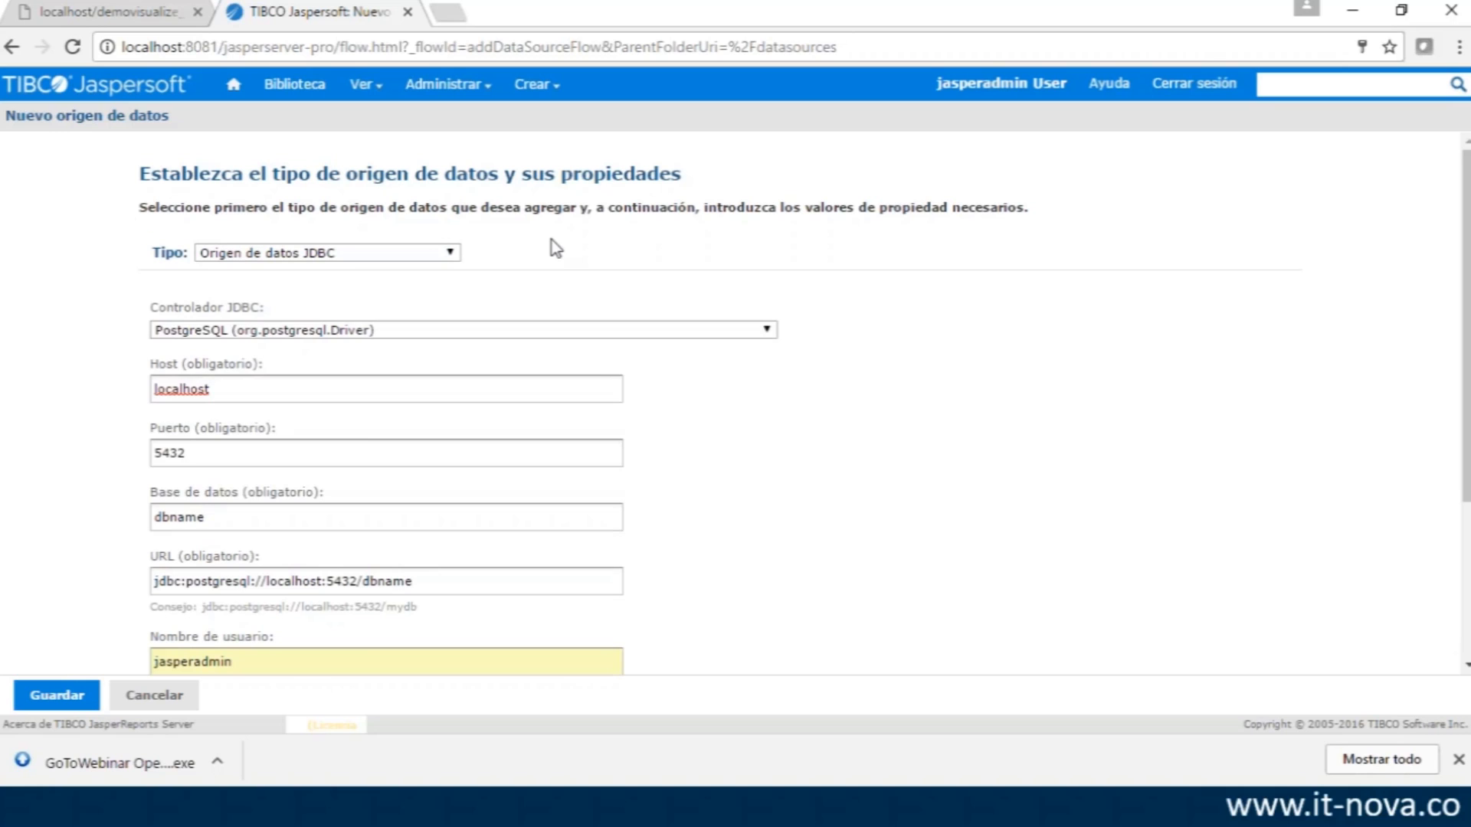
pyautogui.hotkey('alt', 'Tab')
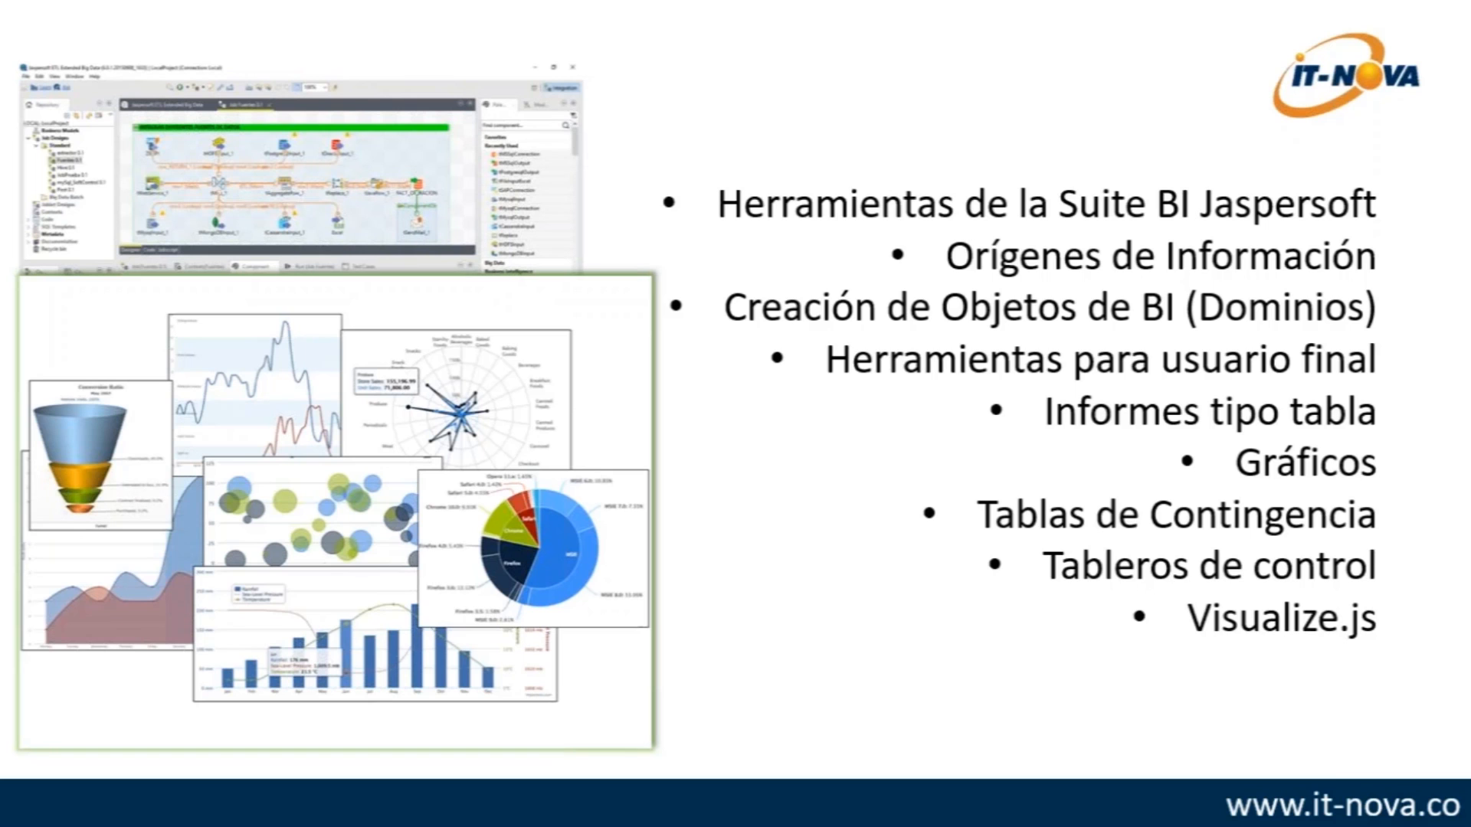
# - Exit the slideshow on slide 3 and switch back to Chrome
pyautogui.press('Escape')
pyautogui.hotkey('alt', 'Tab')
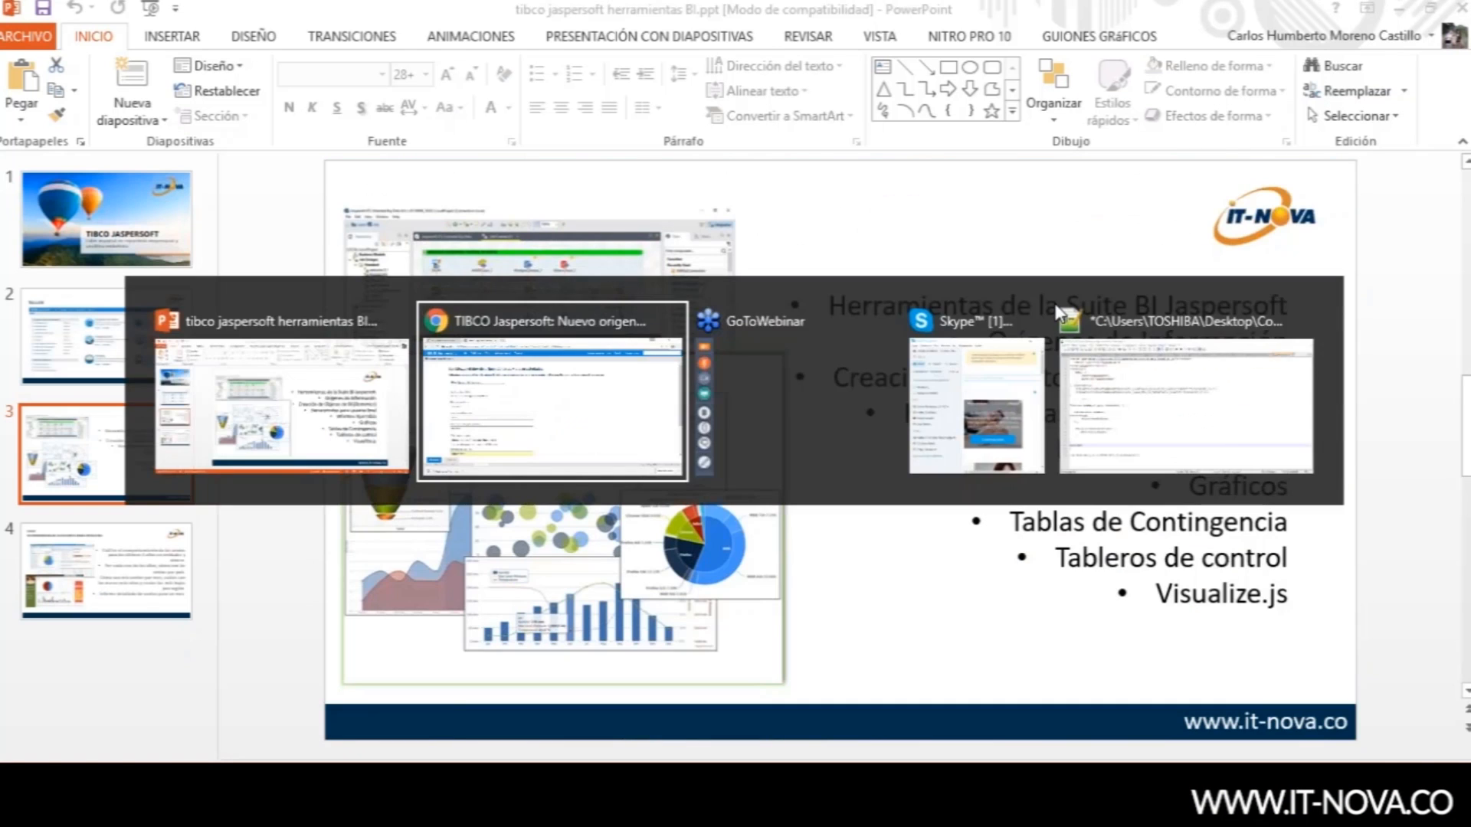
# - Start a new domain via Crear > Dominio and review its defaults Nuevo dominio and Nuevo_dominio
pyautogui.moveTo(524, 86)
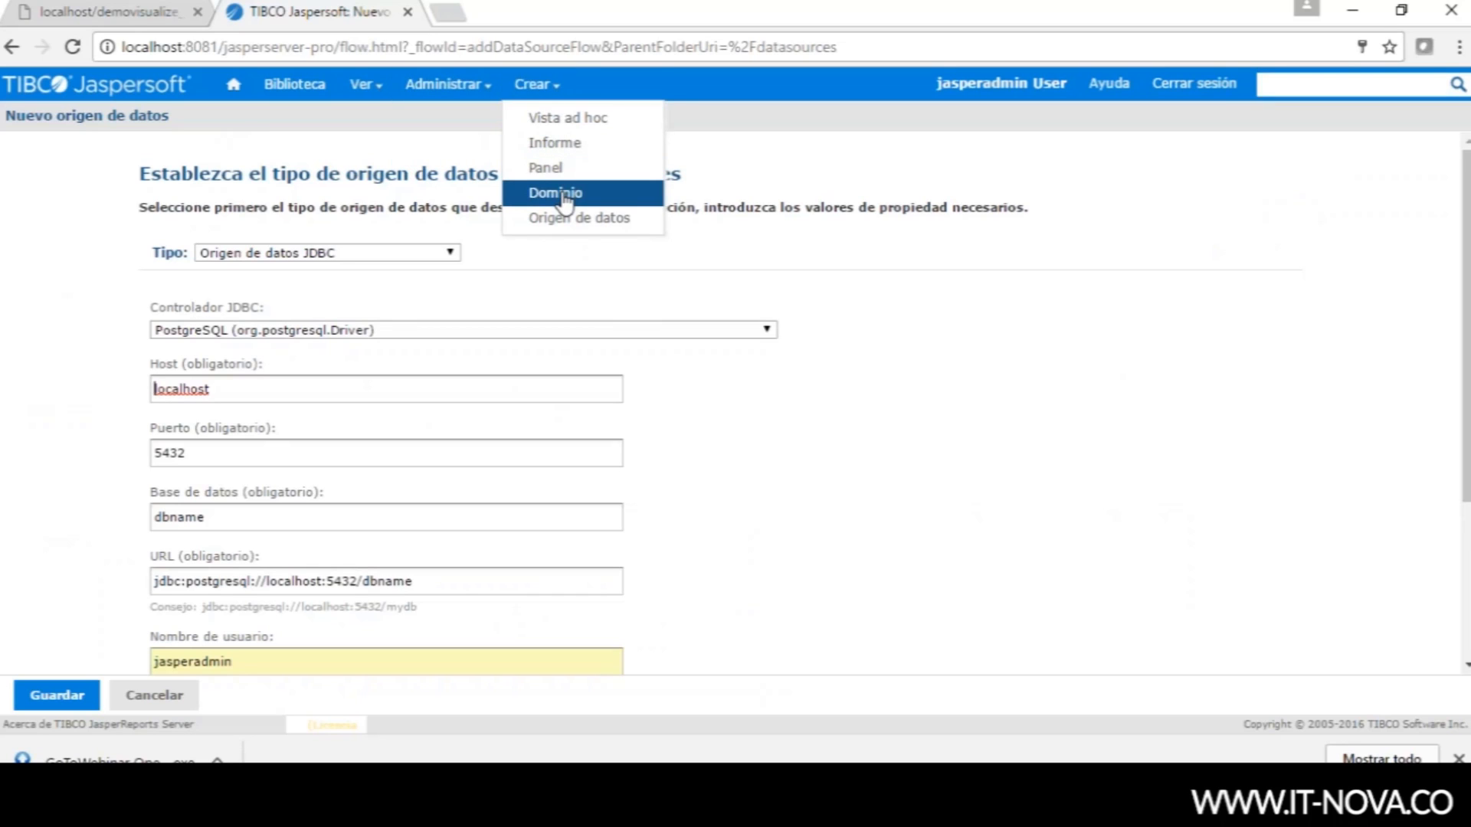
pyautogui.click(564, 200)
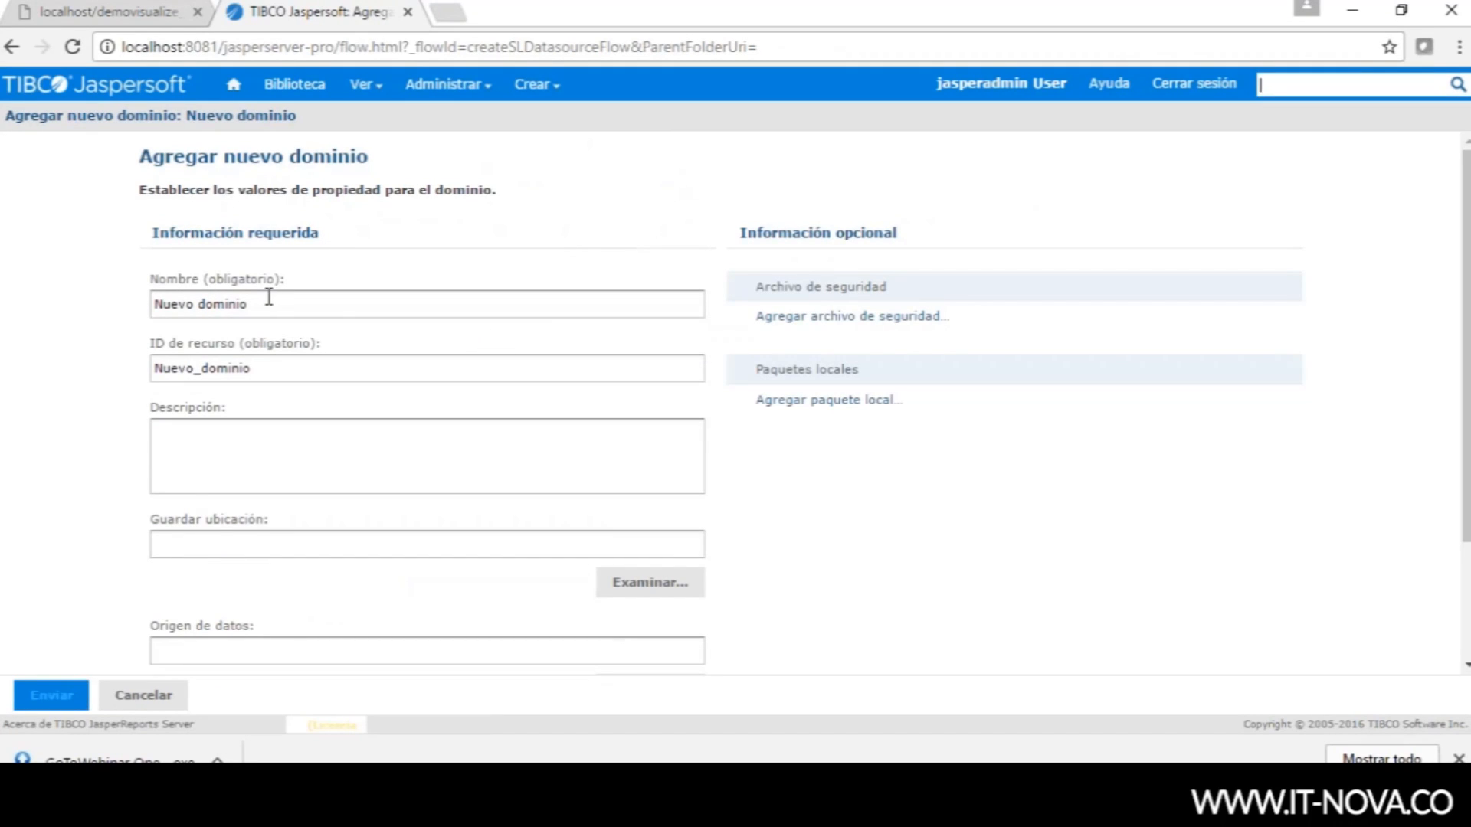
pyautogui.moveTo(277, 306); pyautogui.dragTo(140, 304)
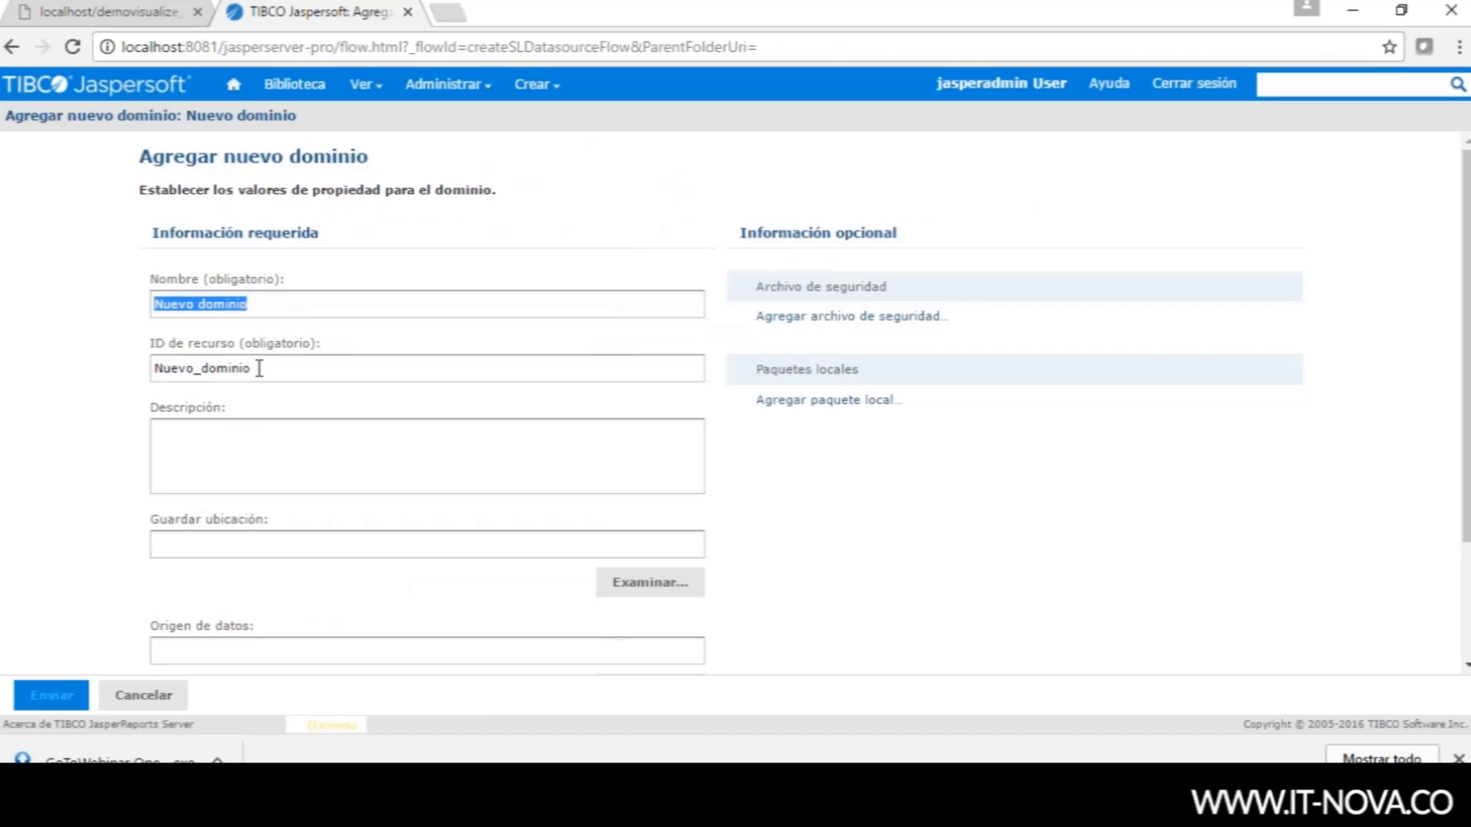
pyautogui.moveTo(259, 368); pyautogui.dragTo(129, 368)
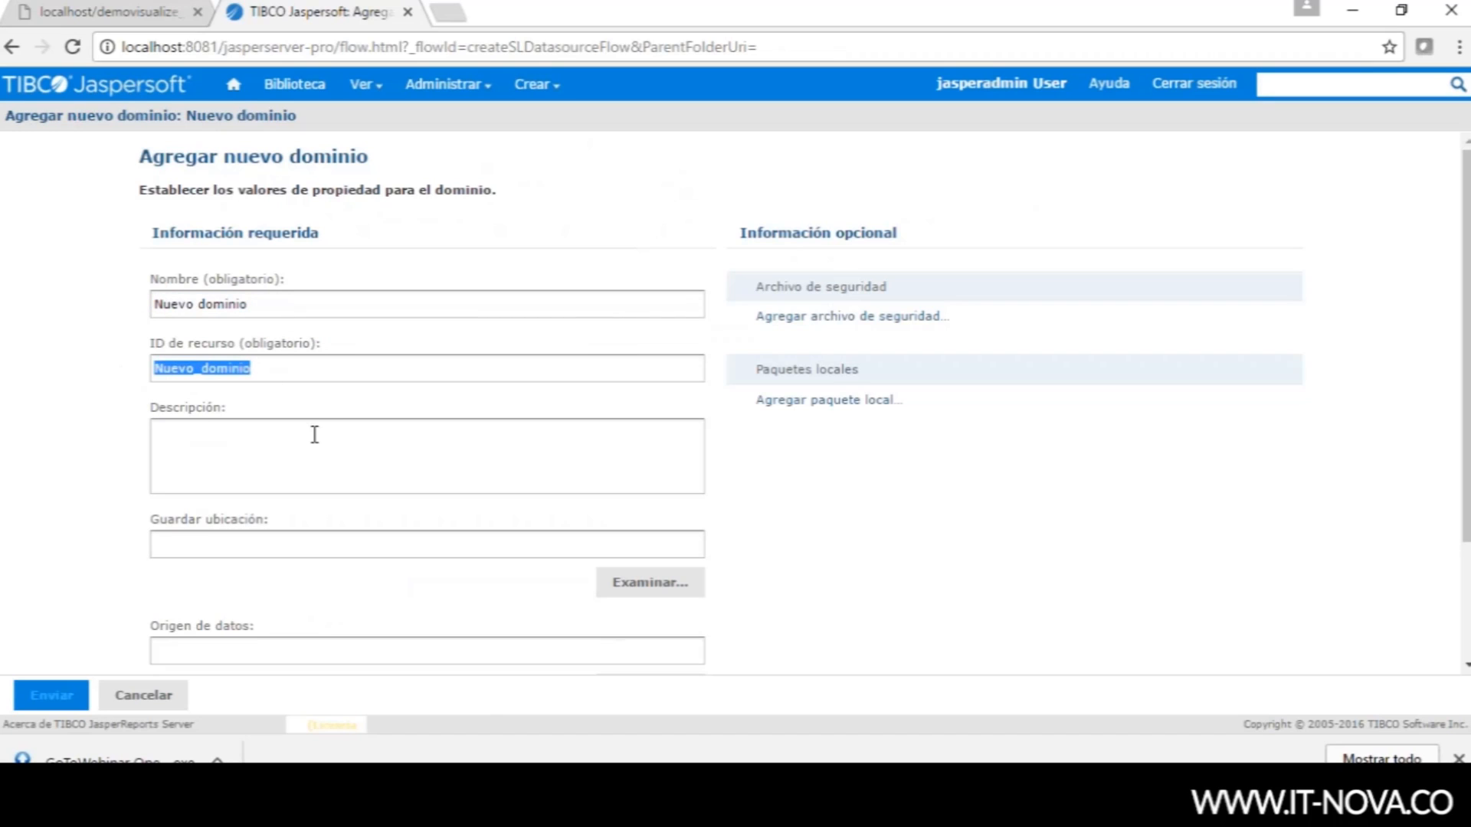
pyautogui.moveTo(1467, 490); pyautogui.dragTo(1466, 609)
pyautogui.click(301, 282)
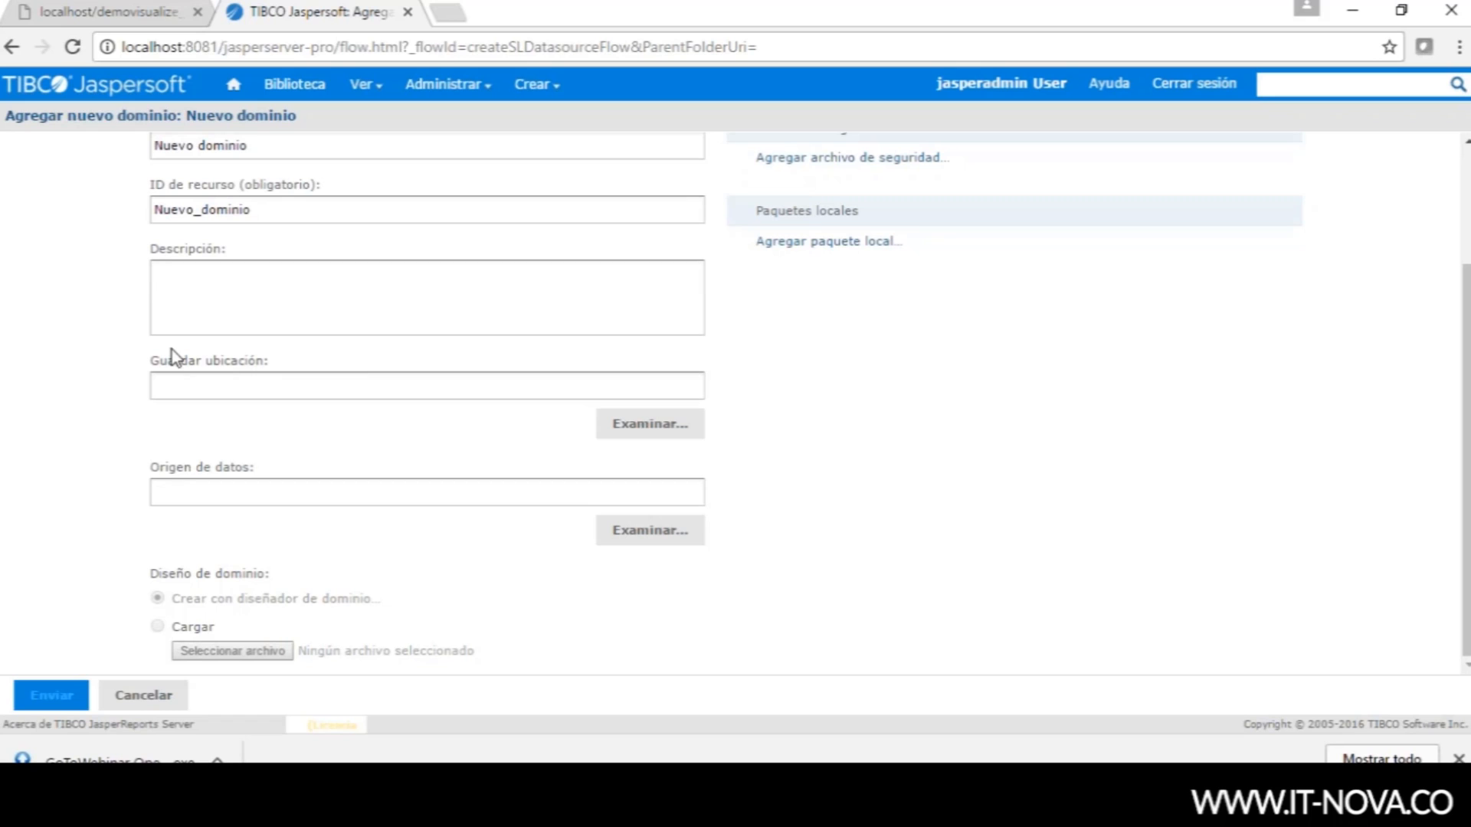
# - Browse the save folders, then bring up the data source chooser for the domain
pyautogui.click(209, 388)
pyautogui.click(693, 596)
pyautogui.click(651, 534)
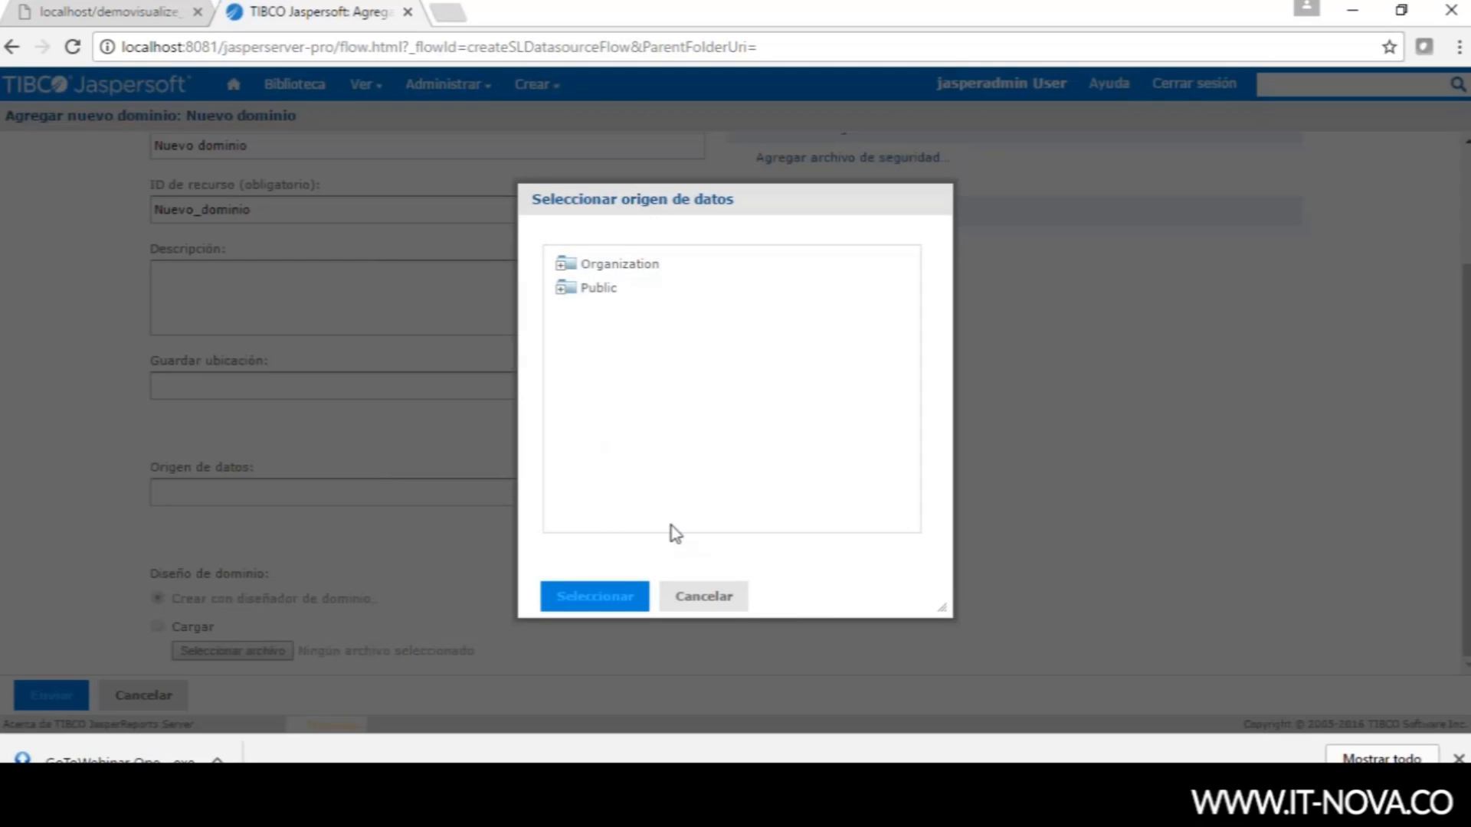
# - Pick Public > Samples > Data Sources > Foodmart Data Source as the domain's source and continue to the designer
pyautogui.click(564, 304)
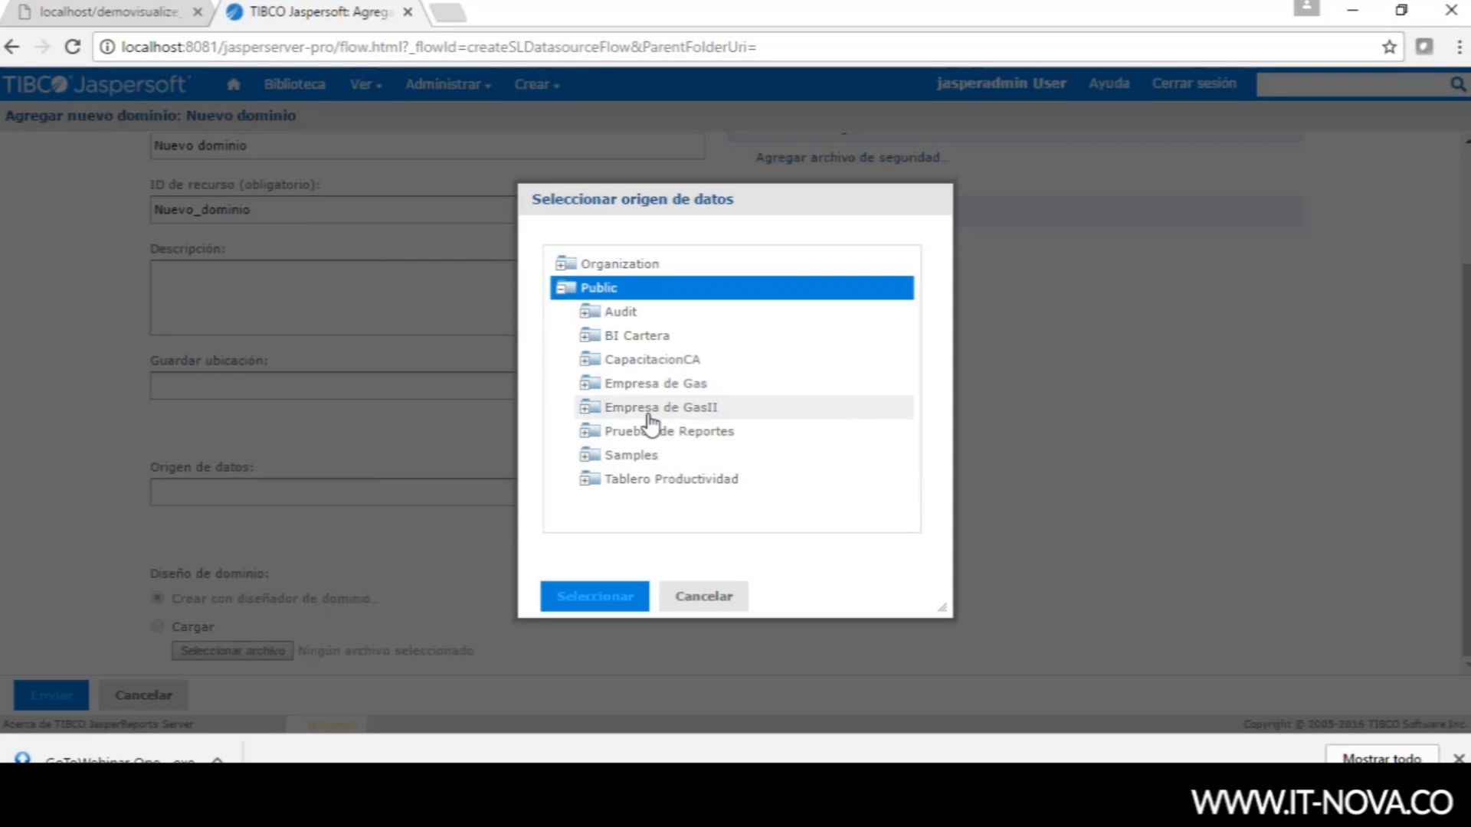
pyautogui.click(586, 458)
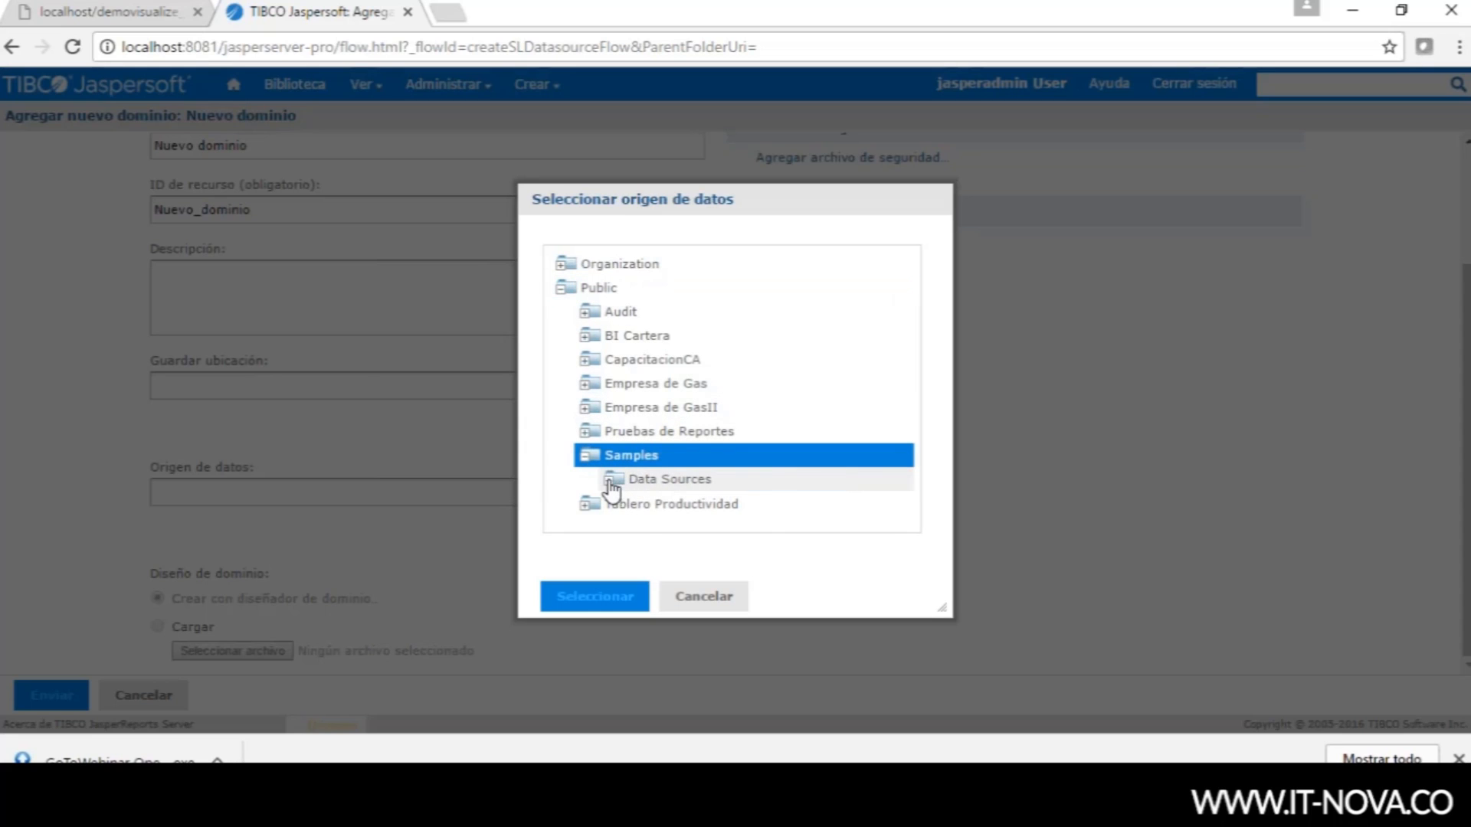
pyautogui.click(613, 483)
pyautogui.moveTo(916, 332); pyautogui.dragTo(911, 417)
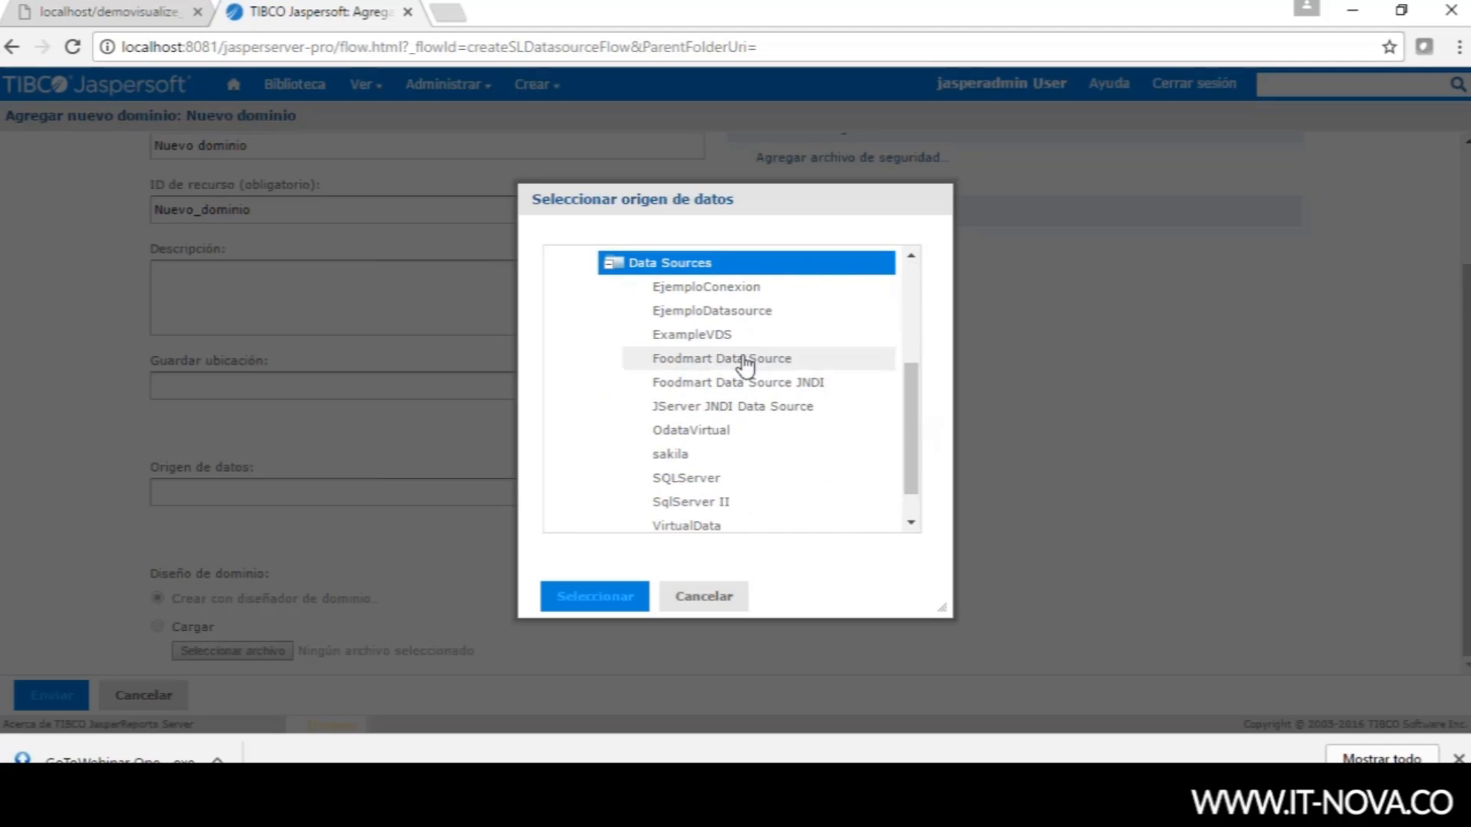
pyautogui.click(708, 360)
pyautogui.click(612, 597)
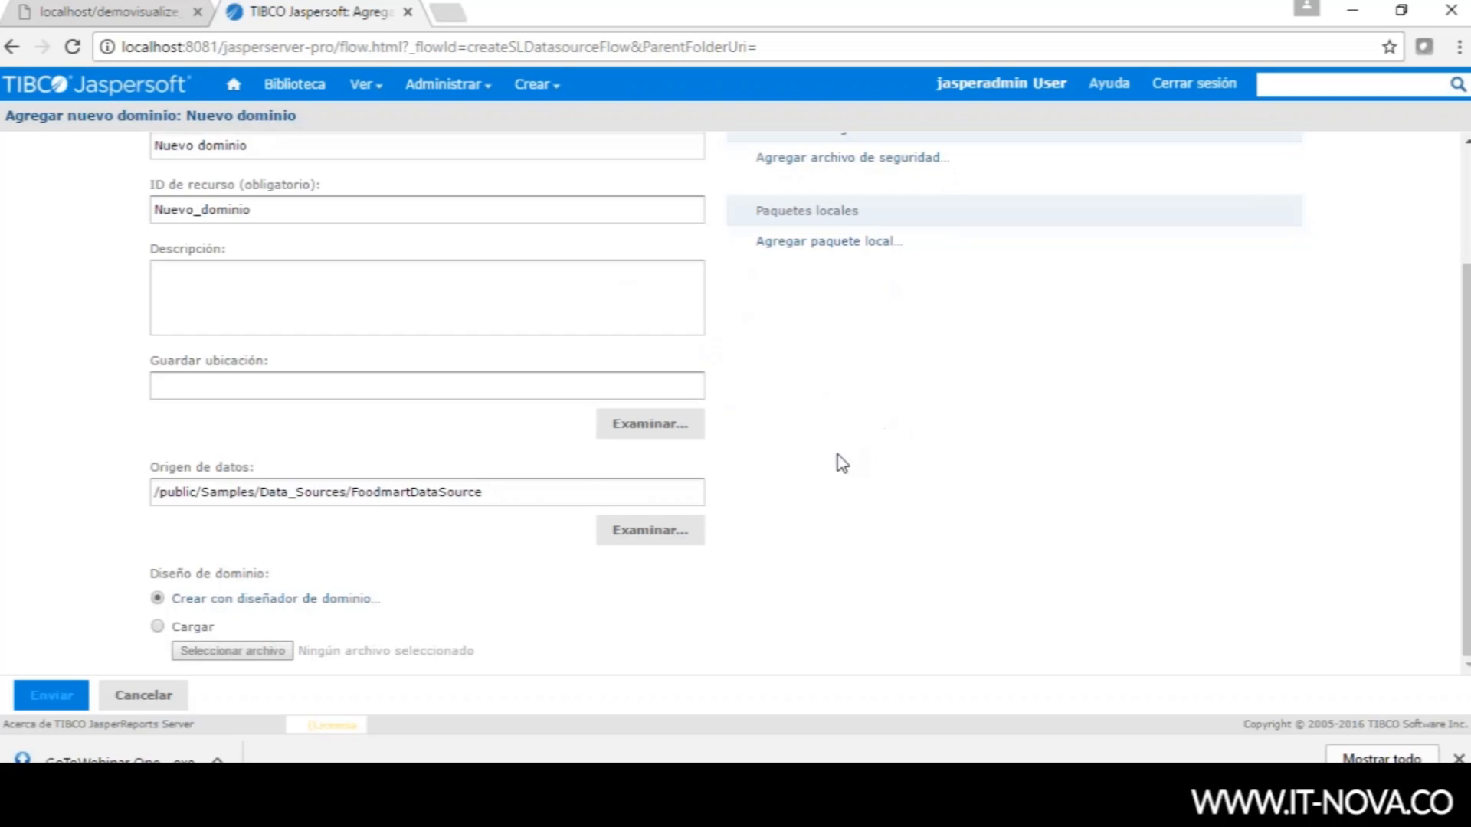
pyautogui.click(307, 602)
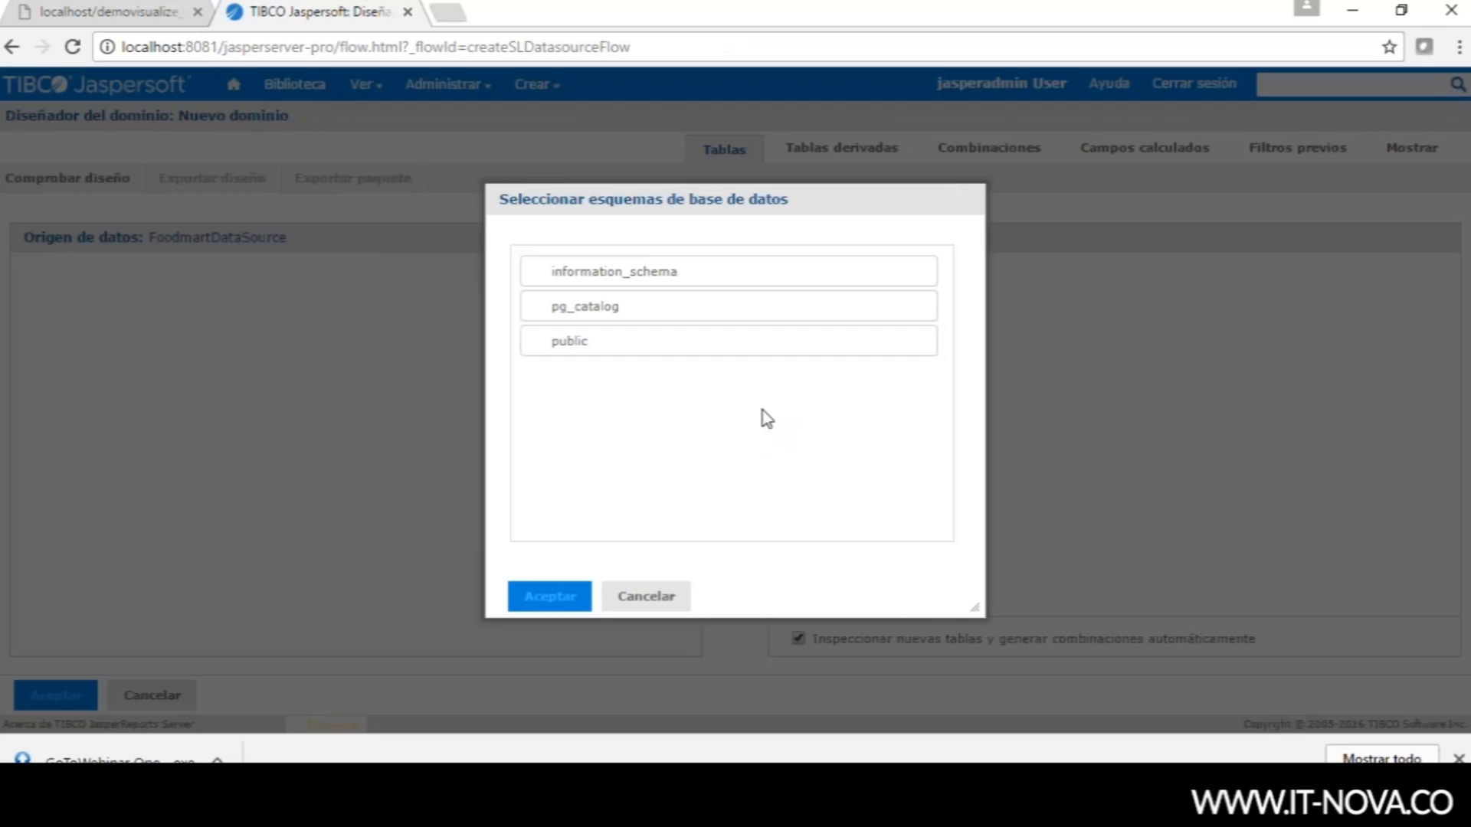
# - Accept the public schema so FoodmartDataSource's public tables load into the designer
pyautogui.click(601, 347)
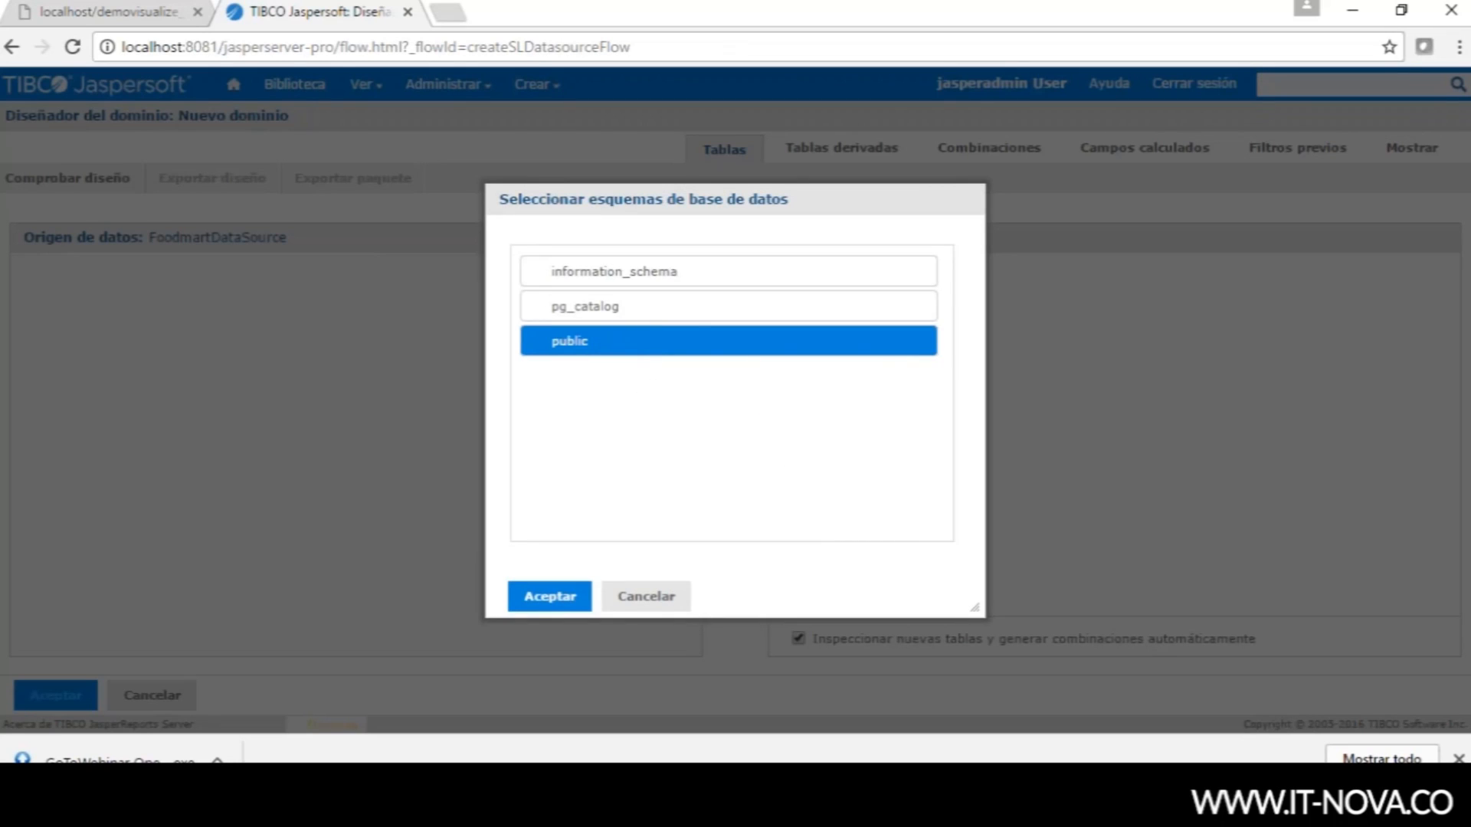
pyautogui.click(549, 598)
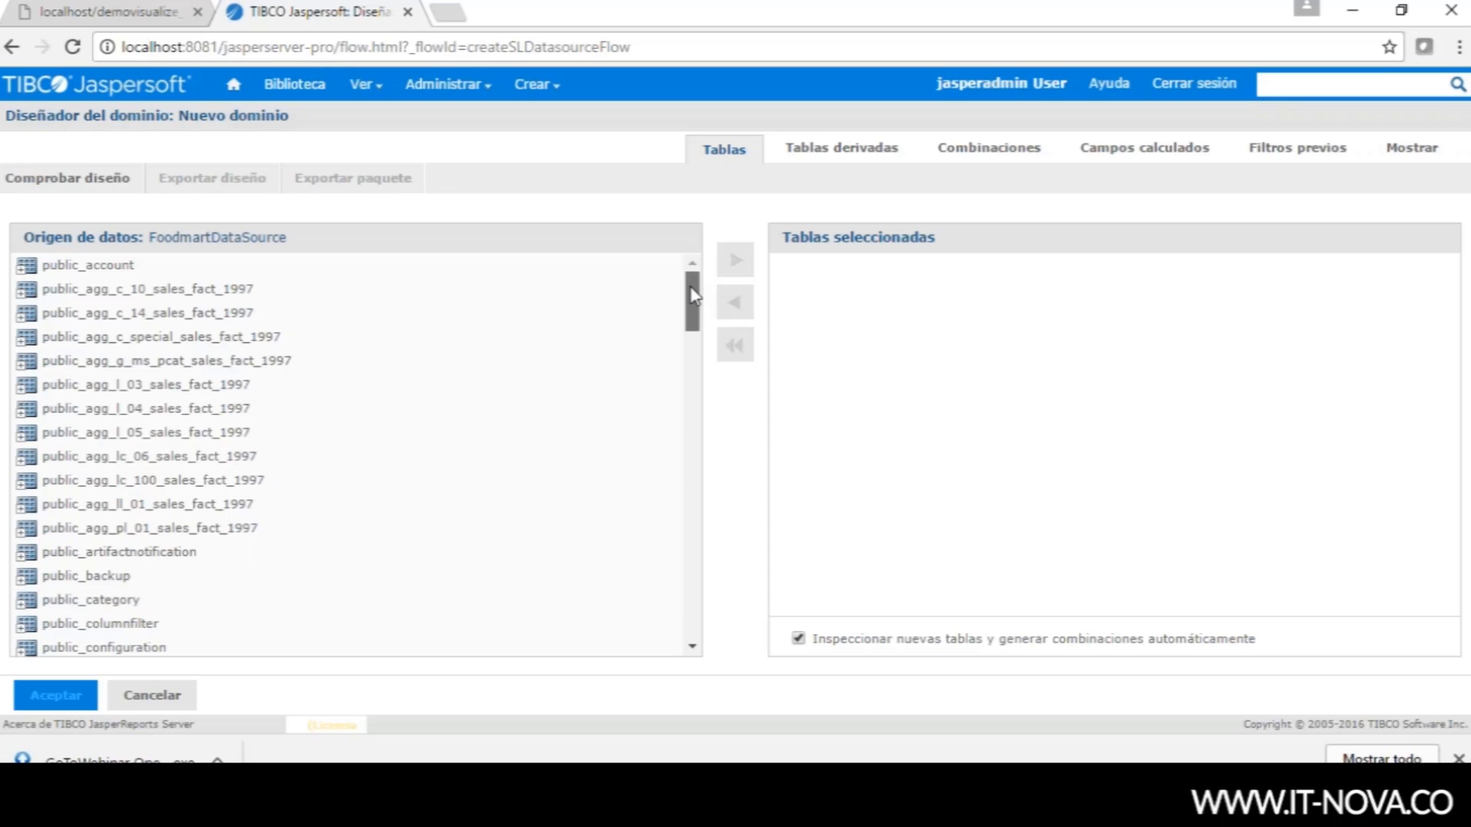
# - Add public_inventory_fact_1998 to the selected tables and expand its column list
pyautogui.moveTo(693, 299)
pyautogui.mouseDown()
pyautogui.moveTo(691, 584)
pyautogui.moveTo(684, 293)
pyautogui.mouseUp()
pyautogui.moveTo(695, 299); pyautogui.dragTo(693, 460)
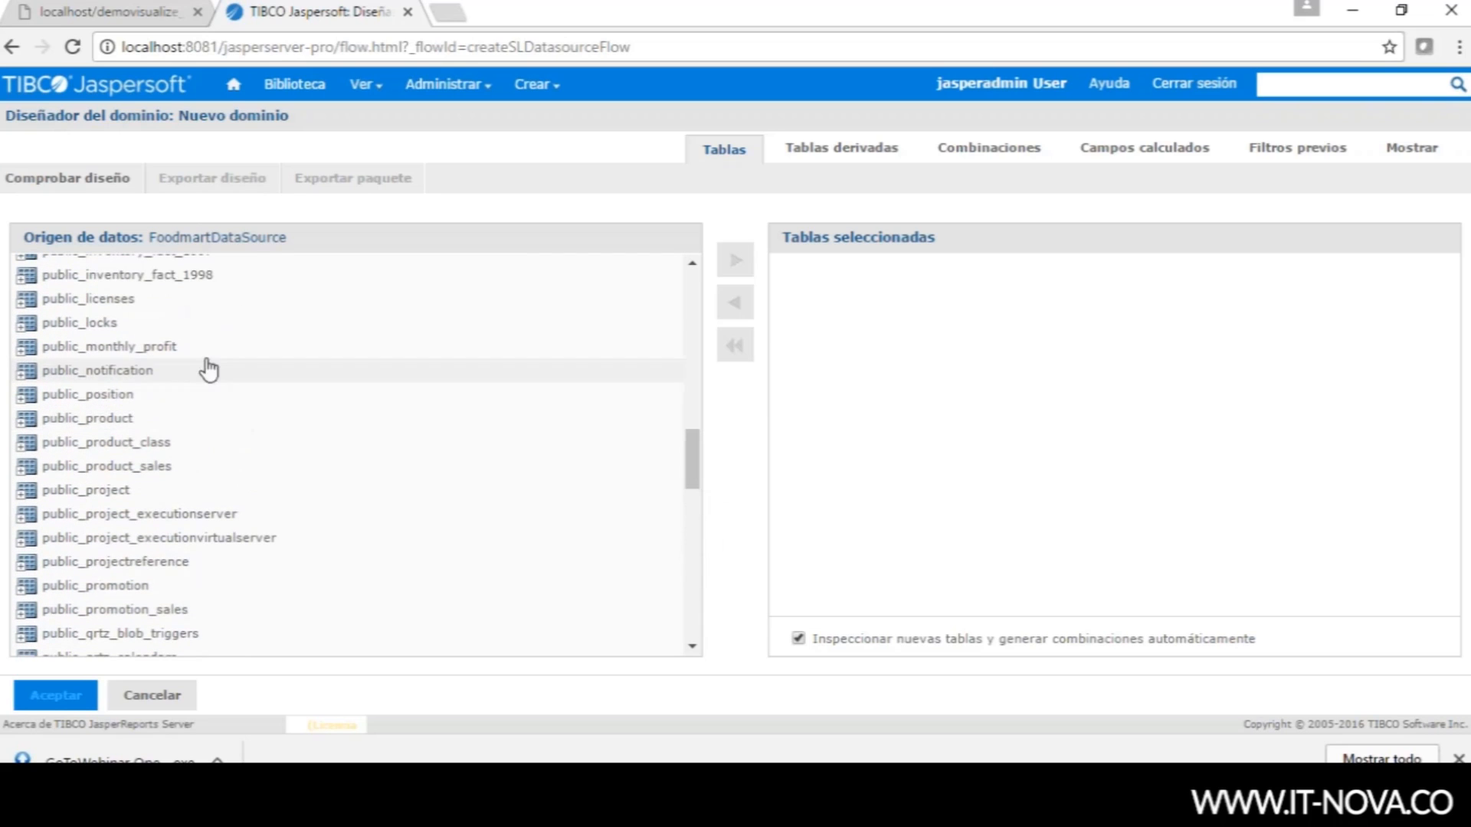
pyautogui.click(196, 276)
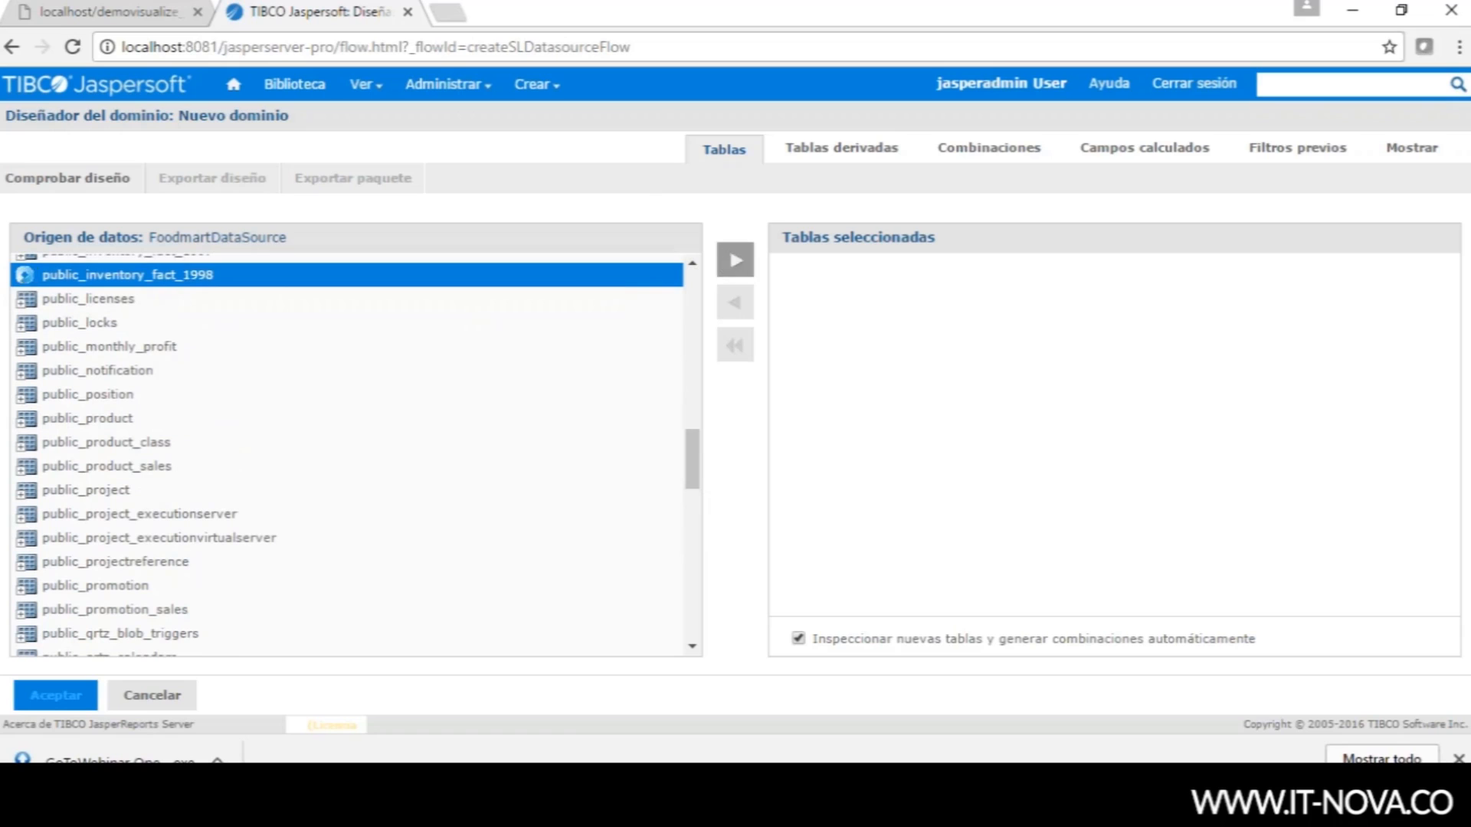
pyautogui.click(736, 260)
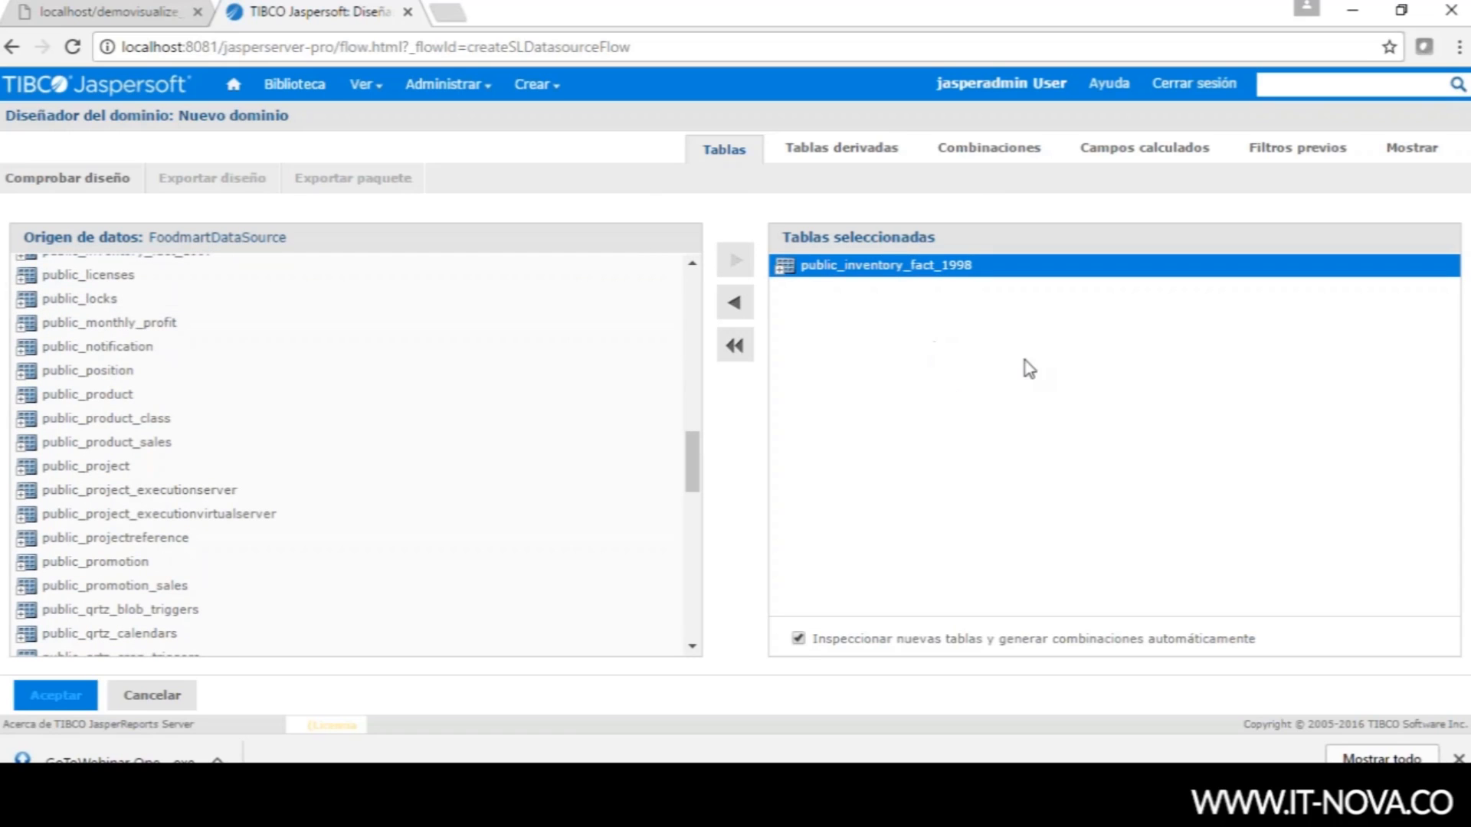
pyautogui.click(784, 273)
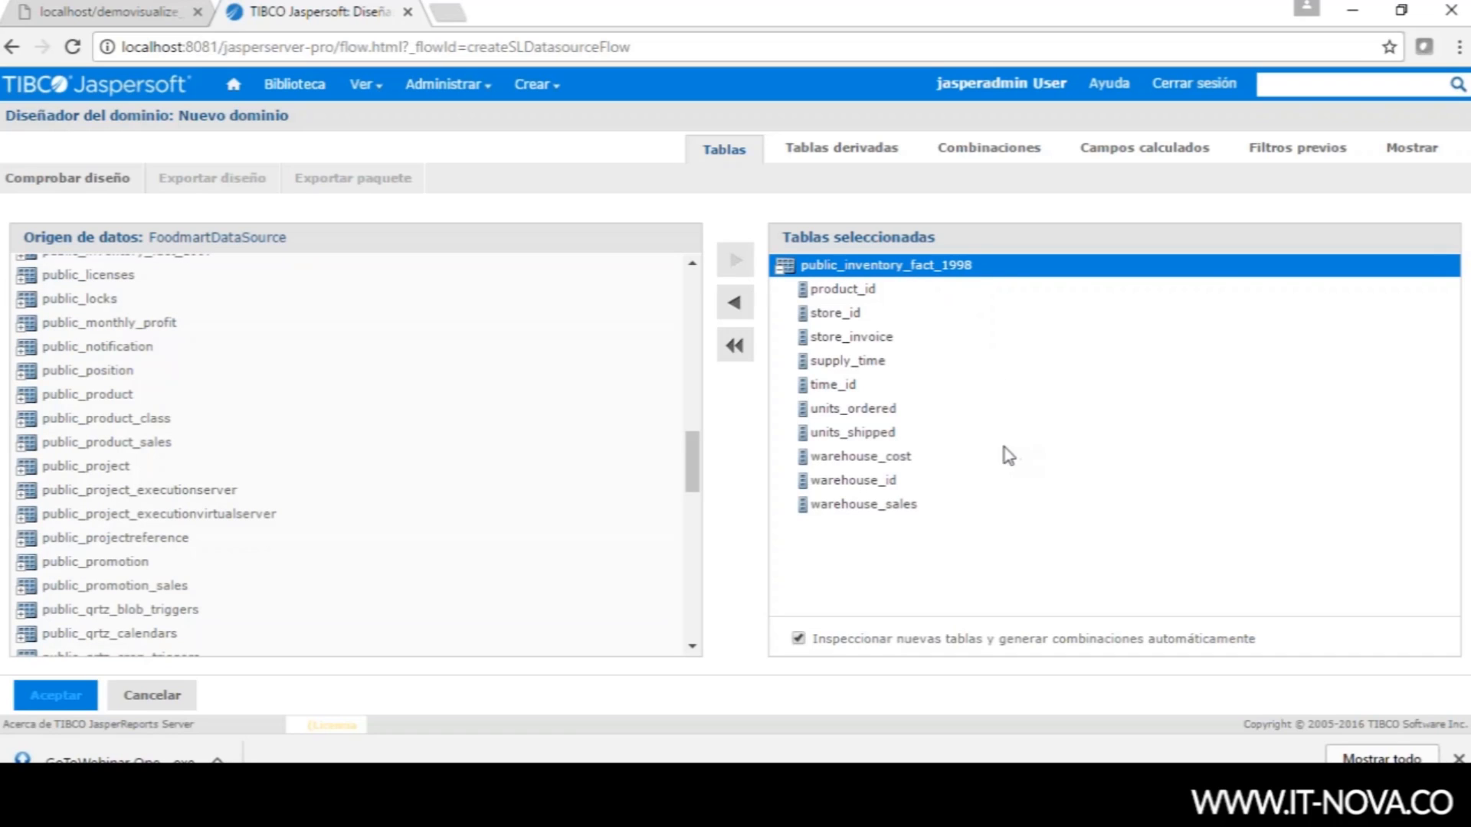
pyautogui.click(852, 157)
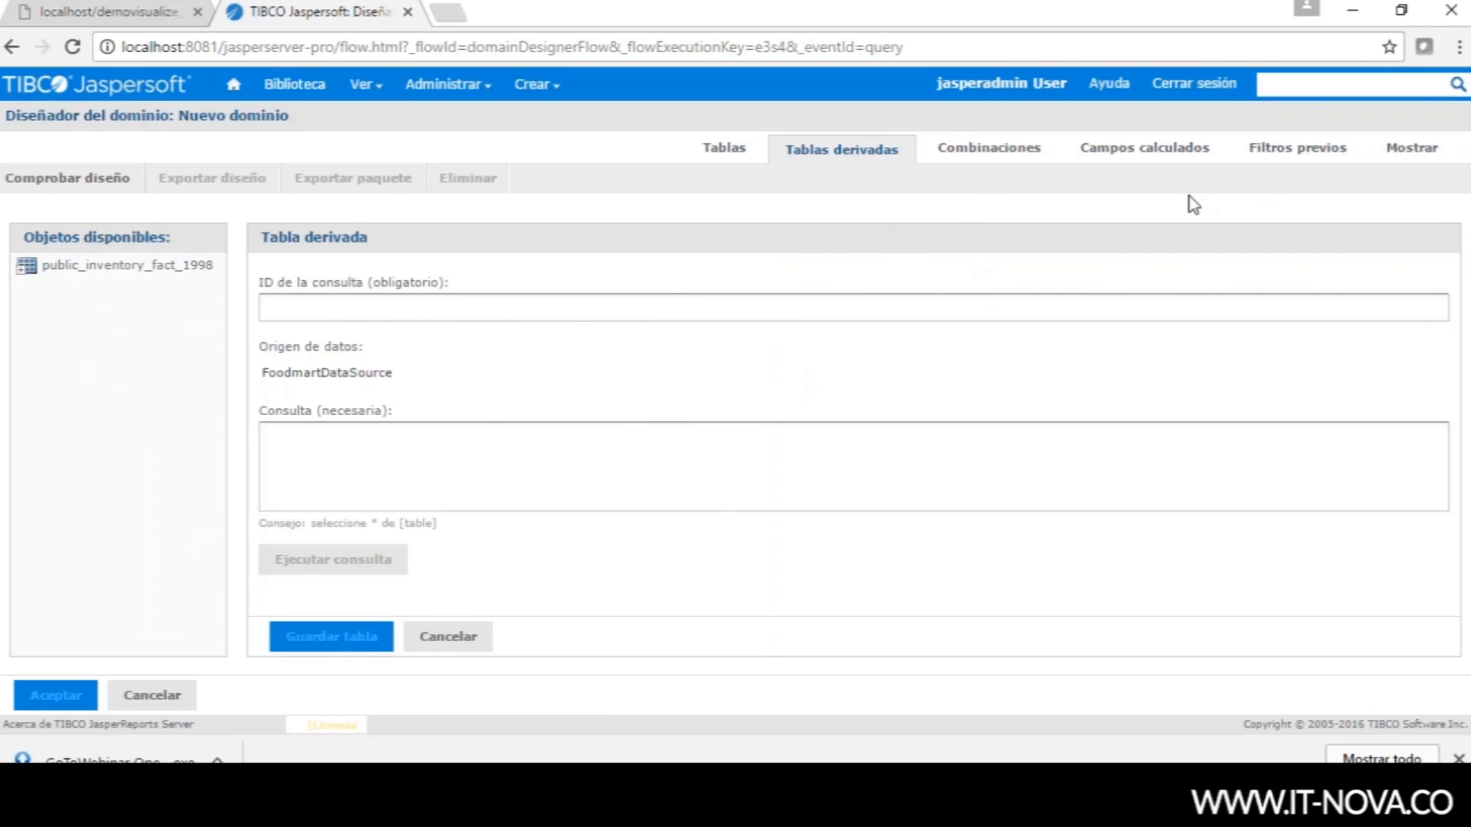
# - Leave the derived table query ID empty and advance to the Combinaciones step
pyautogui.click(304, 306)
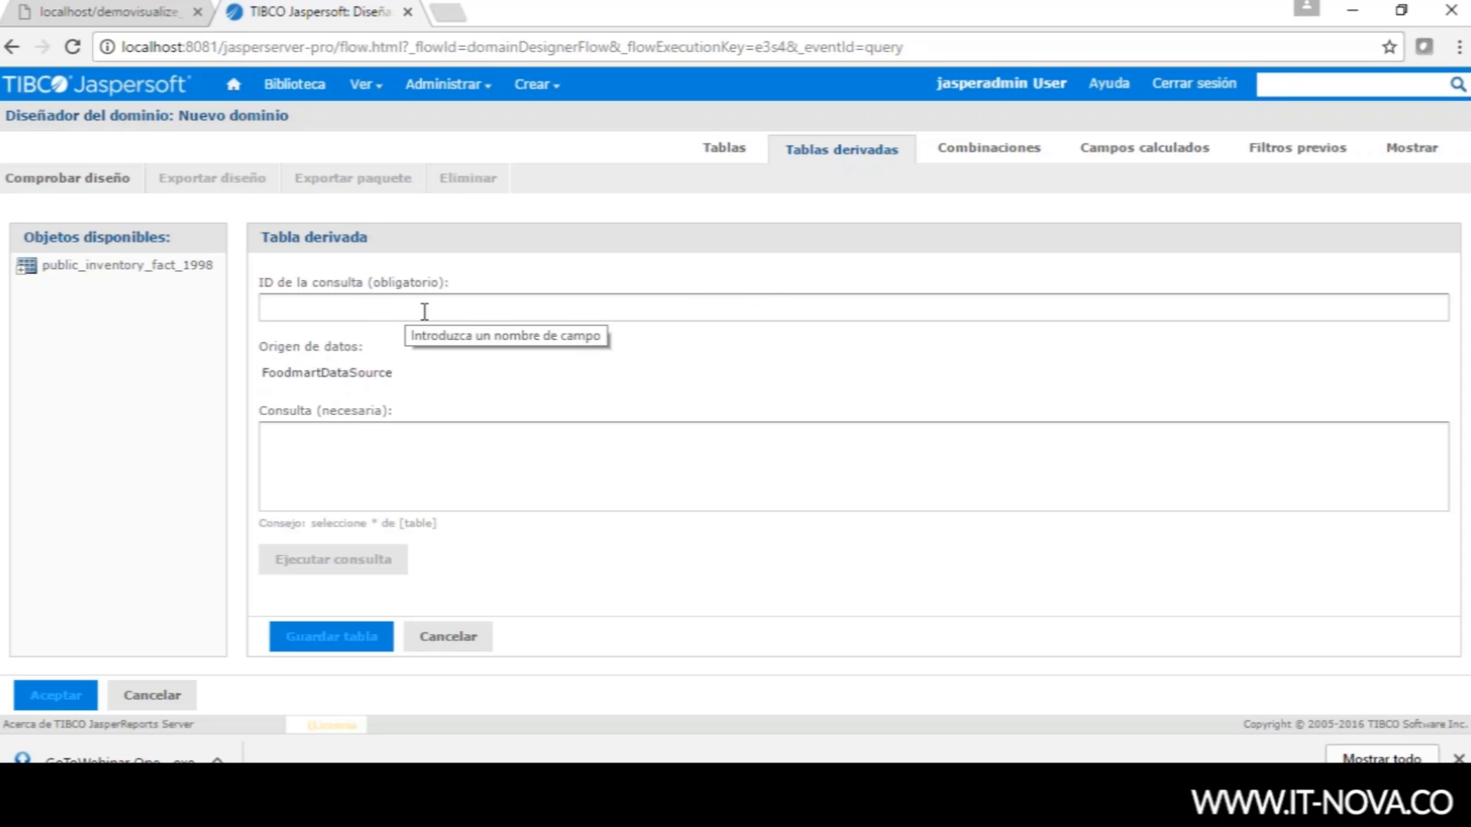
pyautogui.click(954, 158)
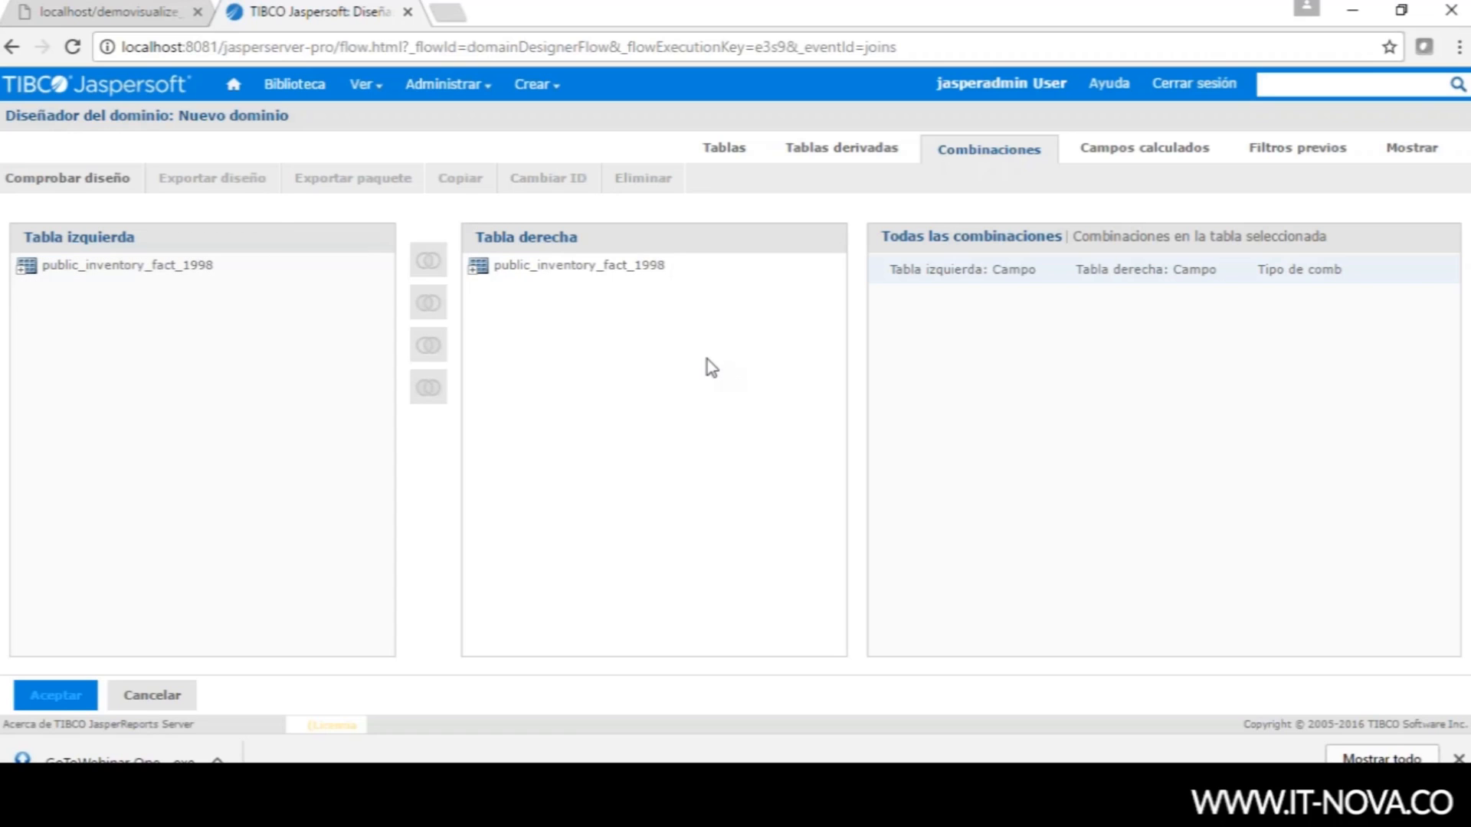
# - Switch to the Campos calculados step showing an empty calculated field form
pyautogui.click(1123, 155)
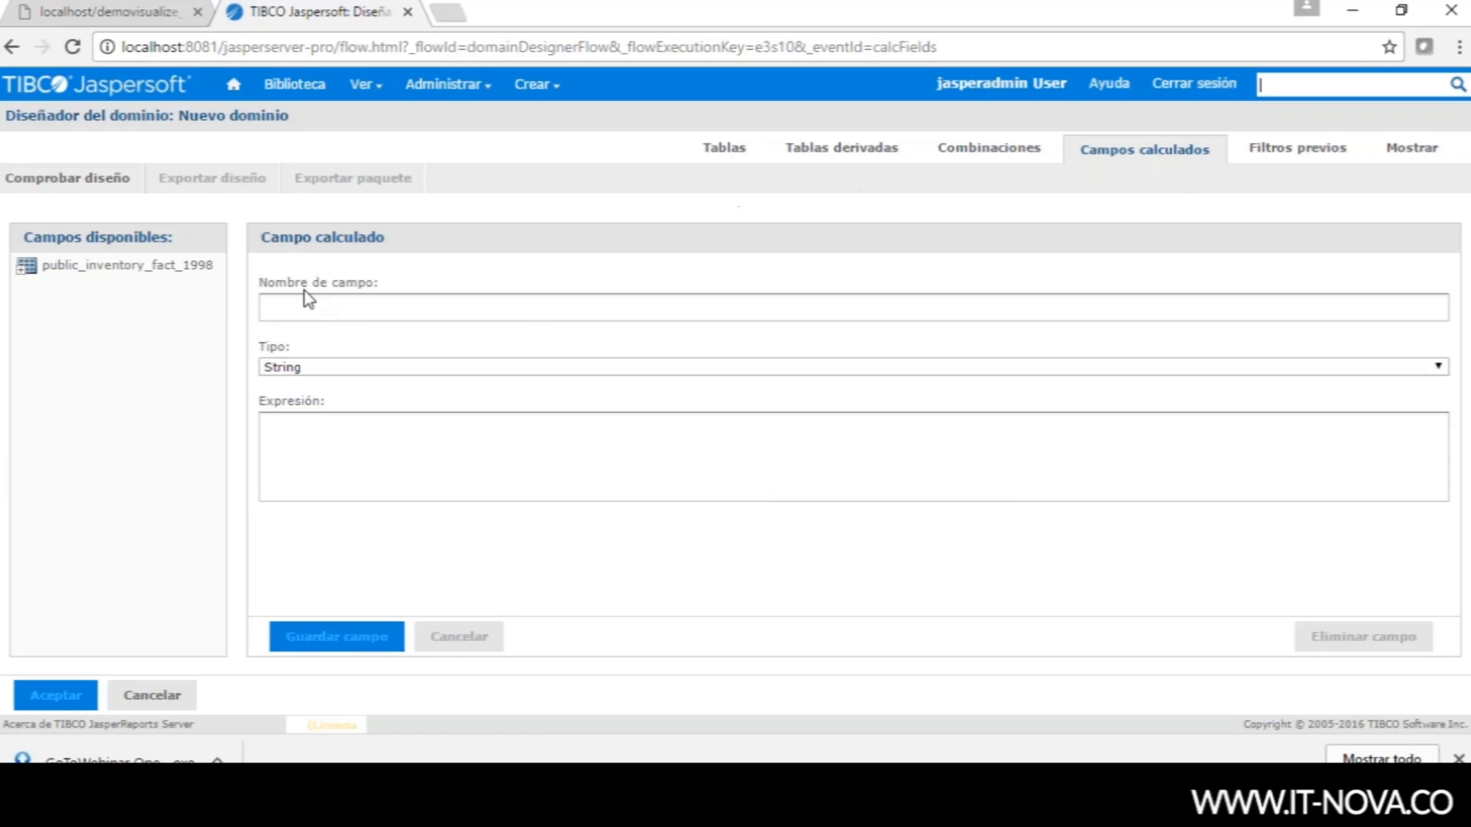
# - Keep String as the calculated field type, leave the expression empty, and advance to Filtros previos
pyautogui.click(351, 367)
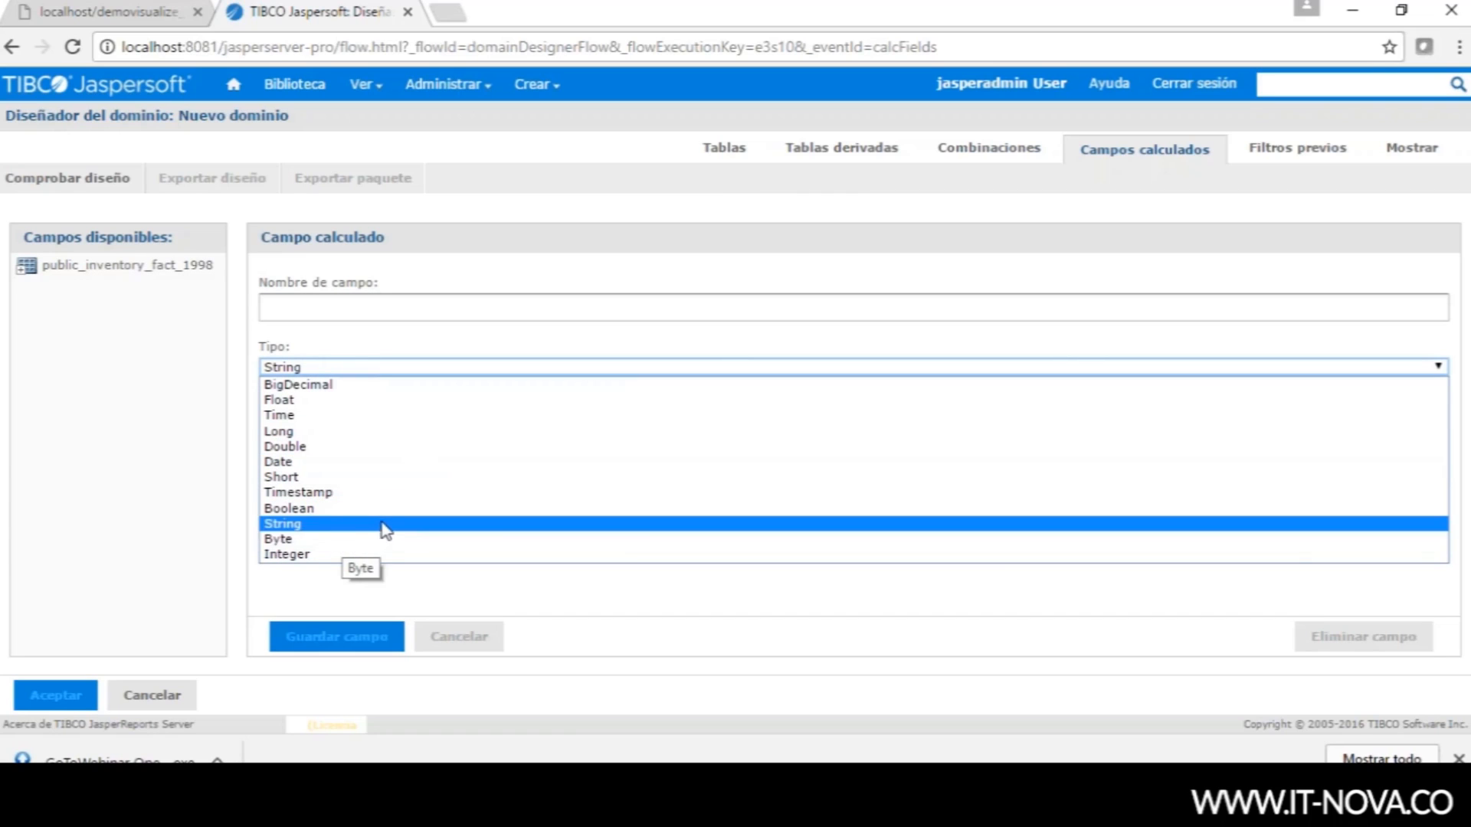
pyautogui.click(150, 423)
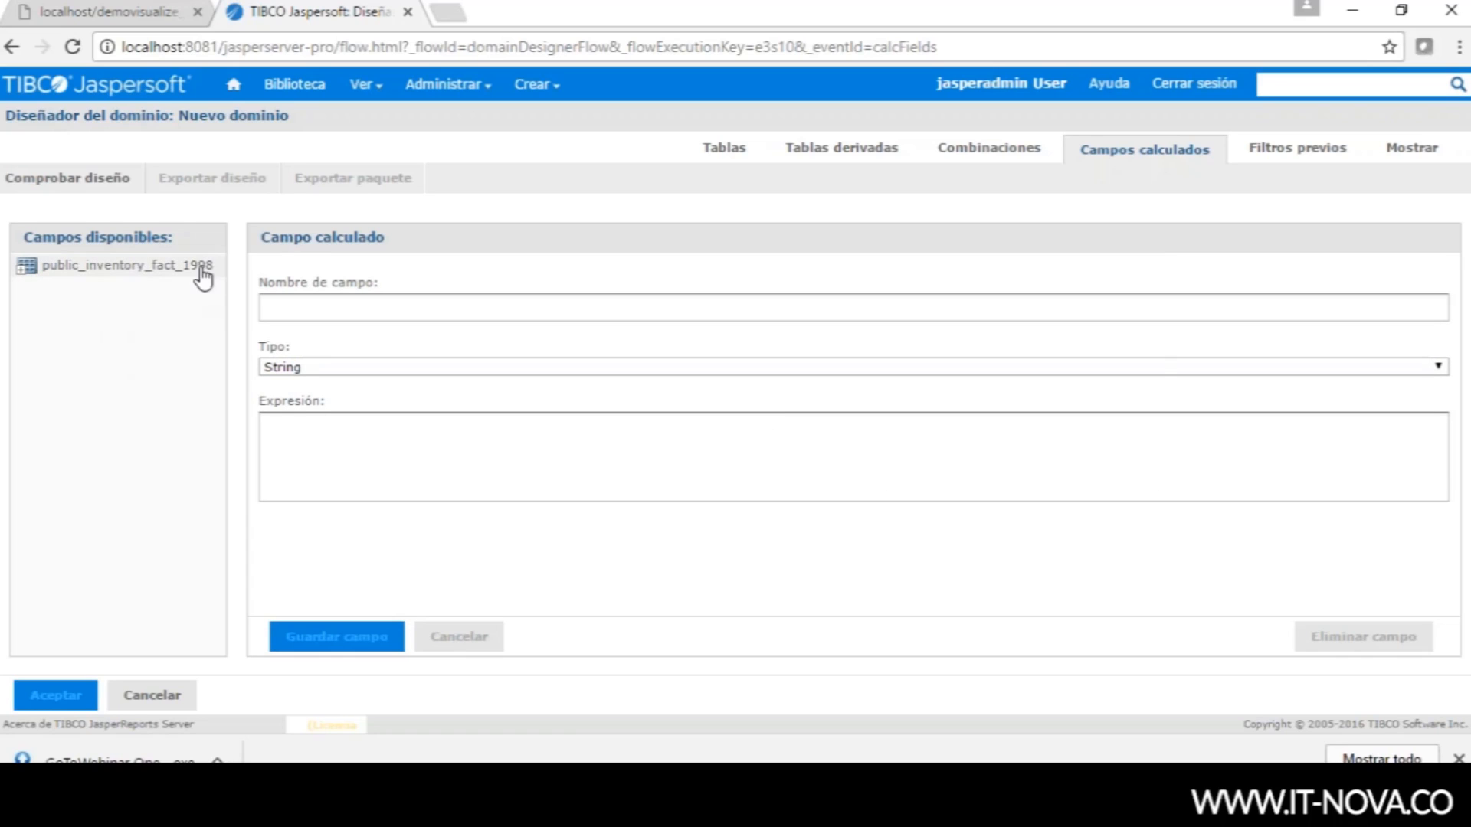
pyautogui.click(308, 429)
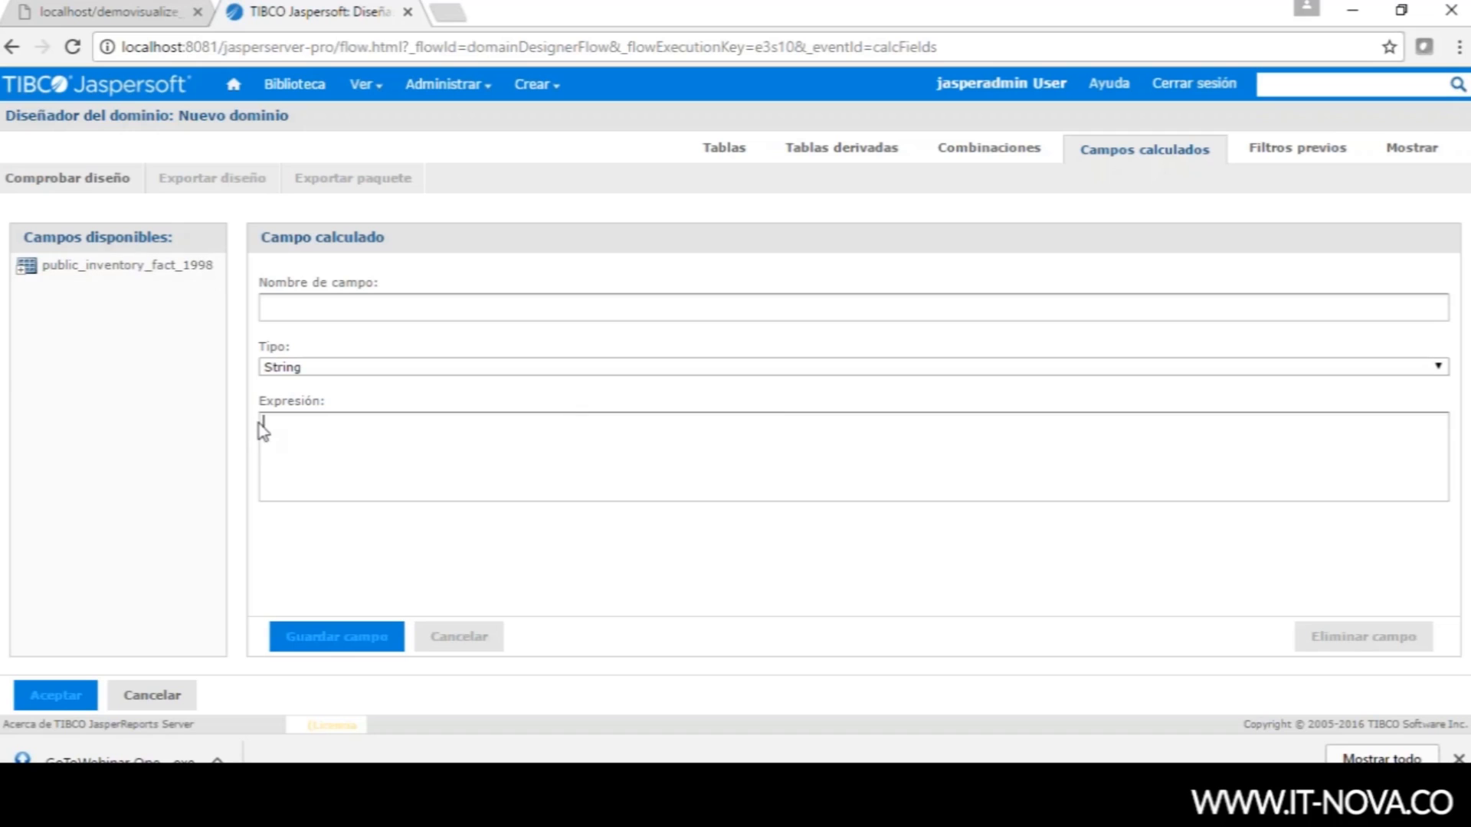
pyautogui.click(1300, 154)
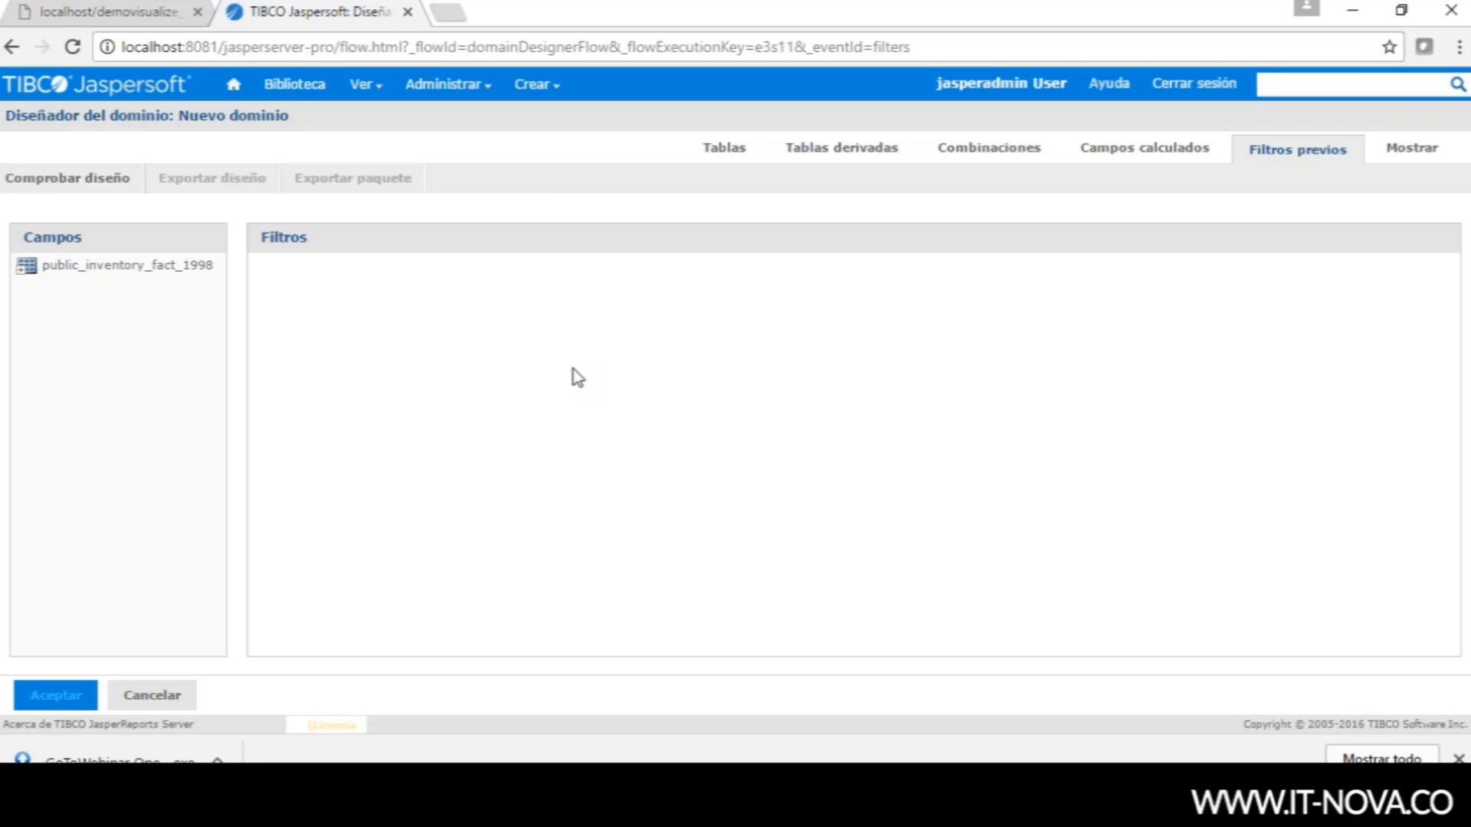
# - List public_inventory_fact_1998's fields and start a product_id pre-filter, then cancel it
pyautogui.doubleClick(24, 268)
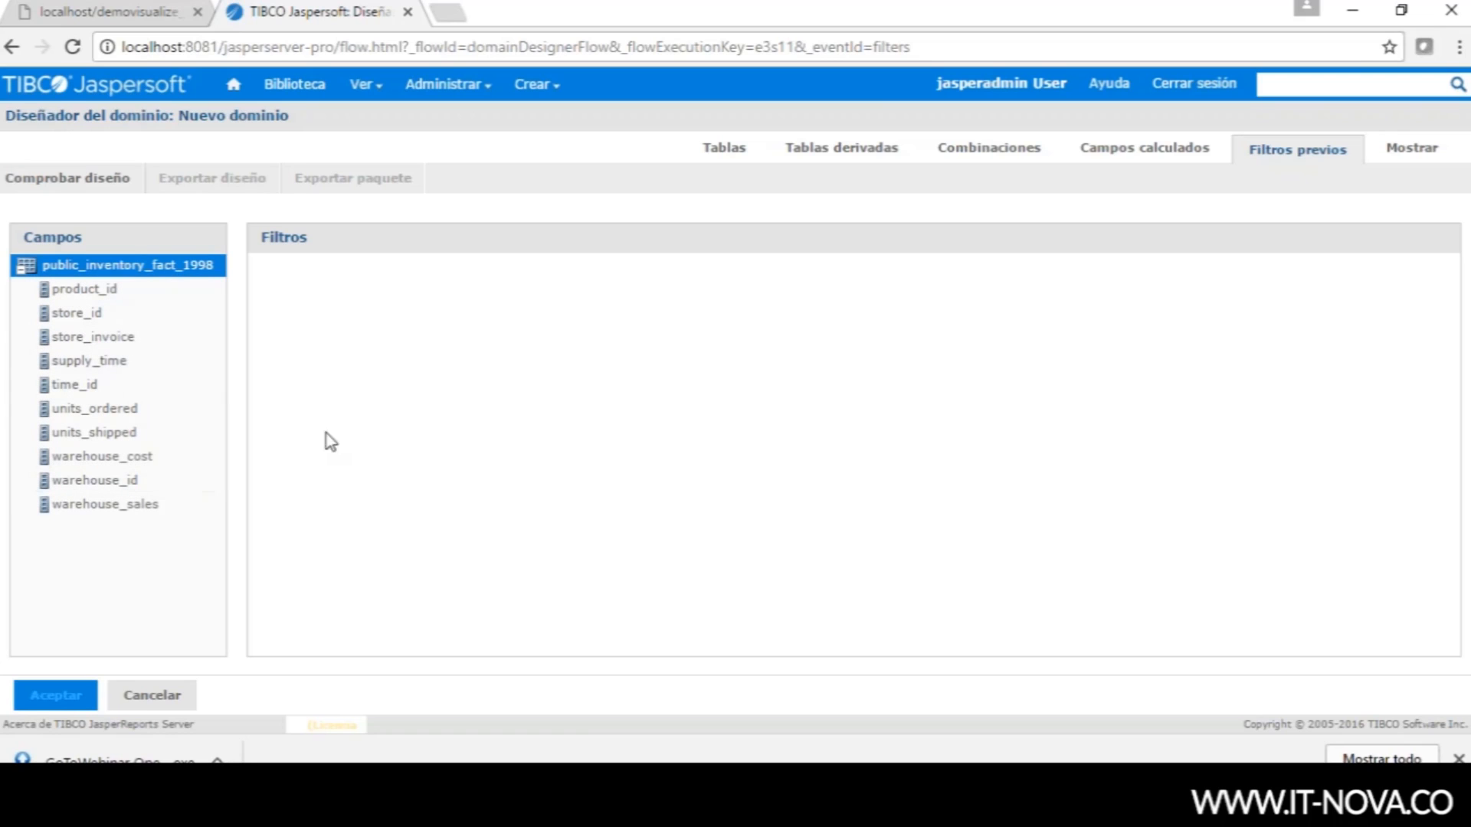
pyautogui.click(77, 290)
pyautogui.moveTo(71, 295); pyautogui.dragTo(264, 305)
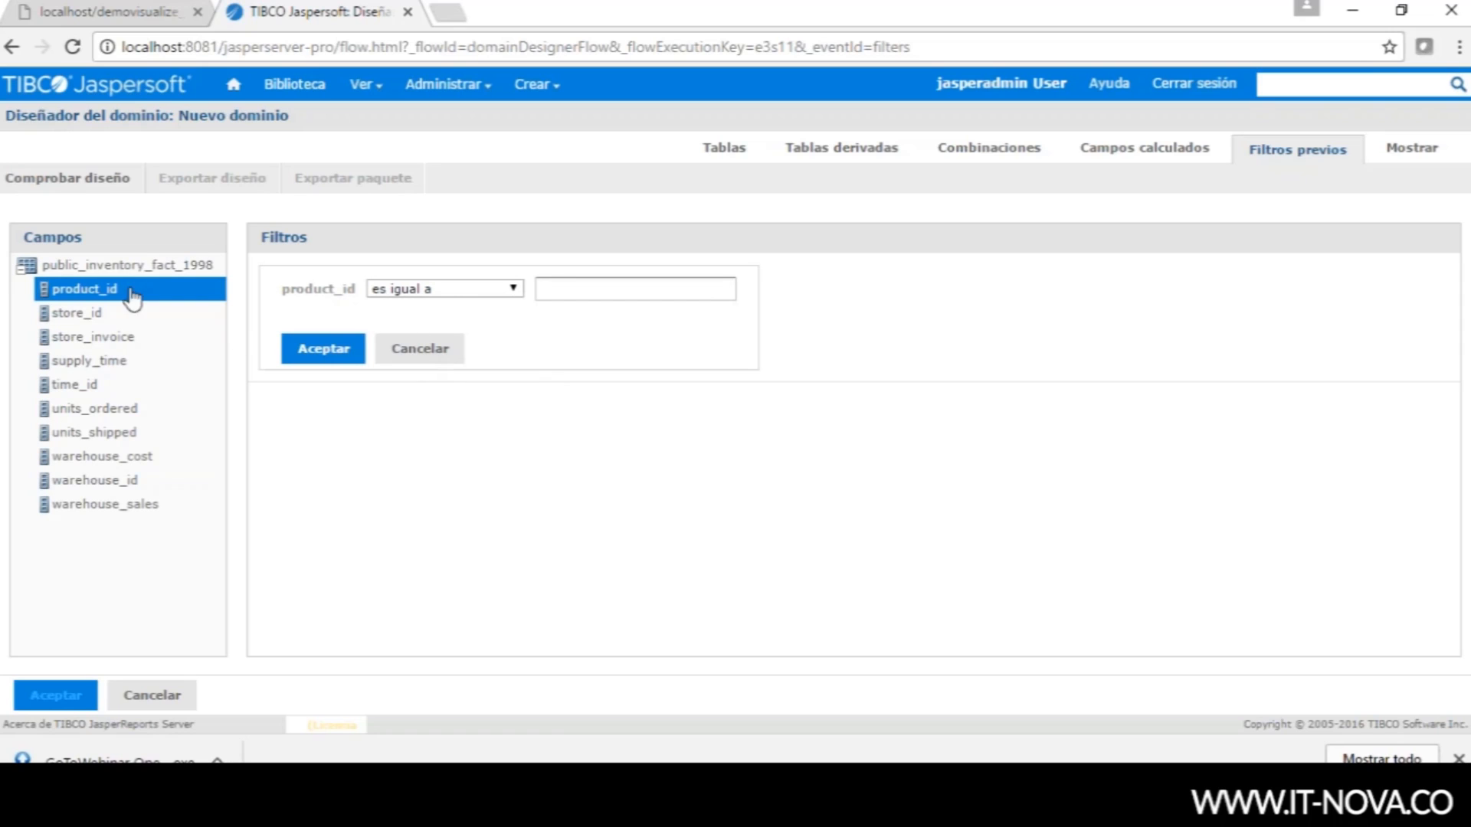
pyautogui.click(406, 351)
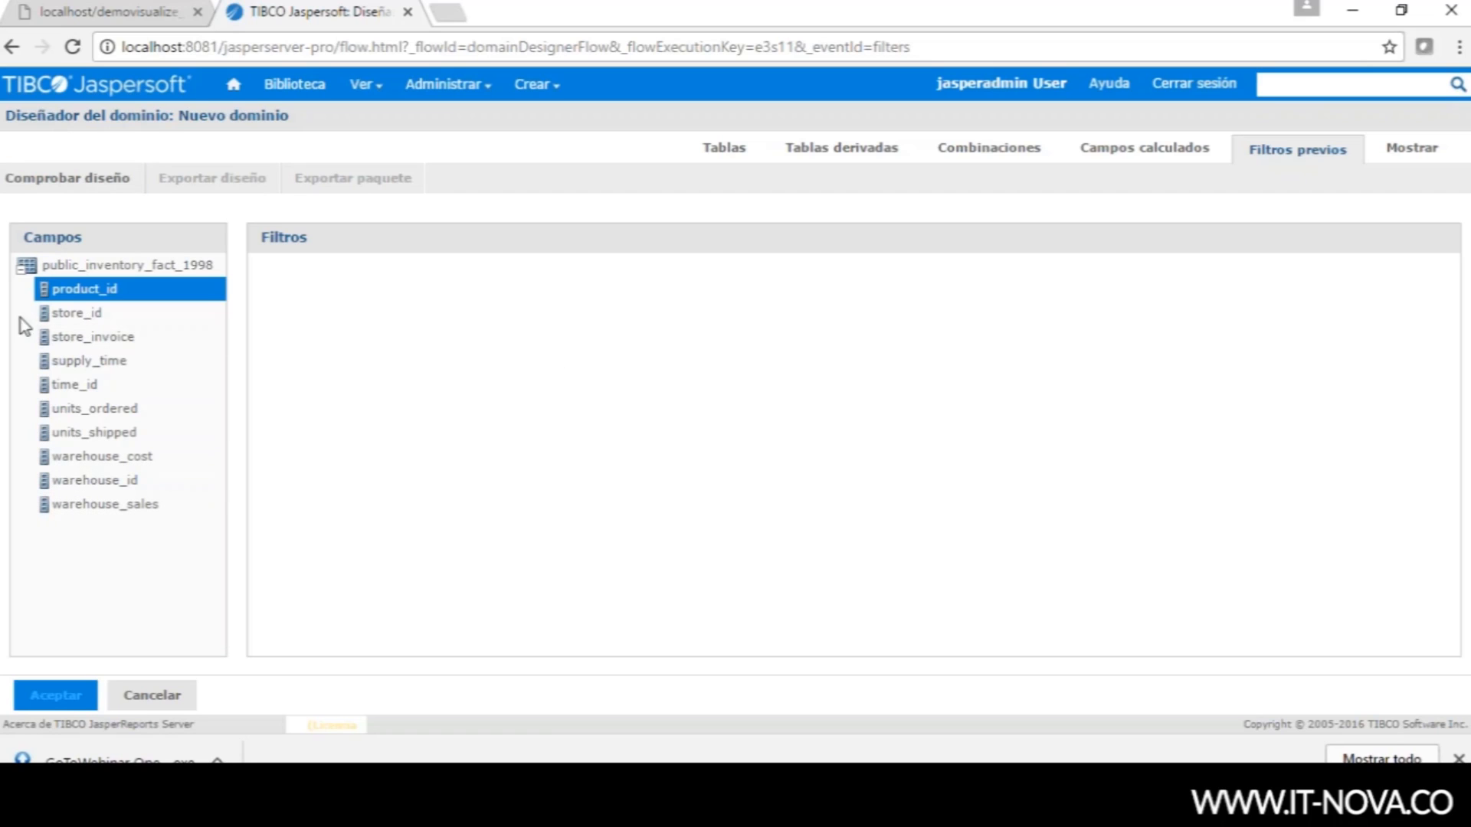
# - Start the product_id pre-filter again and cancel it, leaving the filters list empty
pyautogui.moveTo(84, 293); pyautogui.dragTo(375, 314)
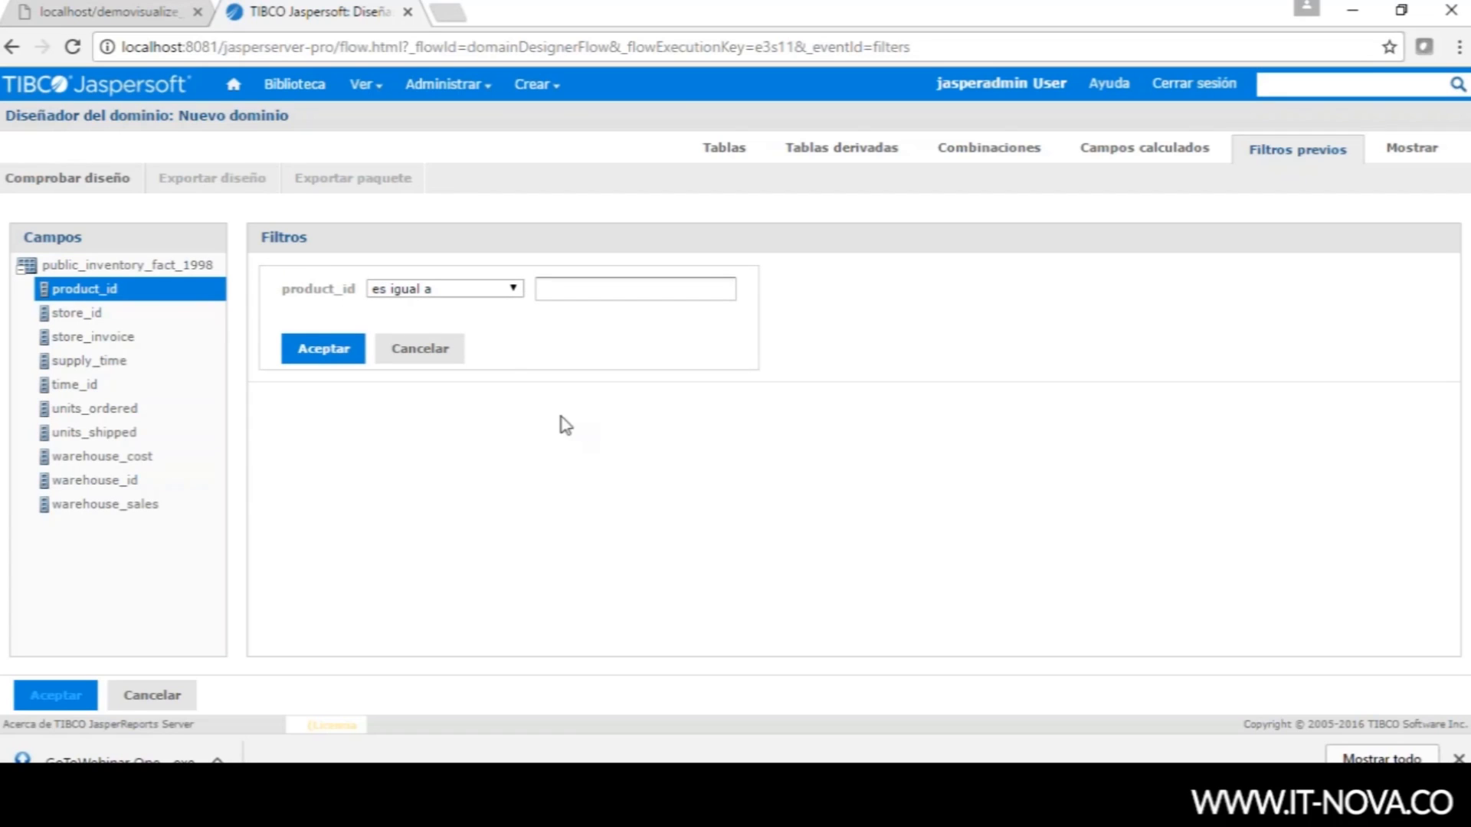
pyautogui.click(434, 352)
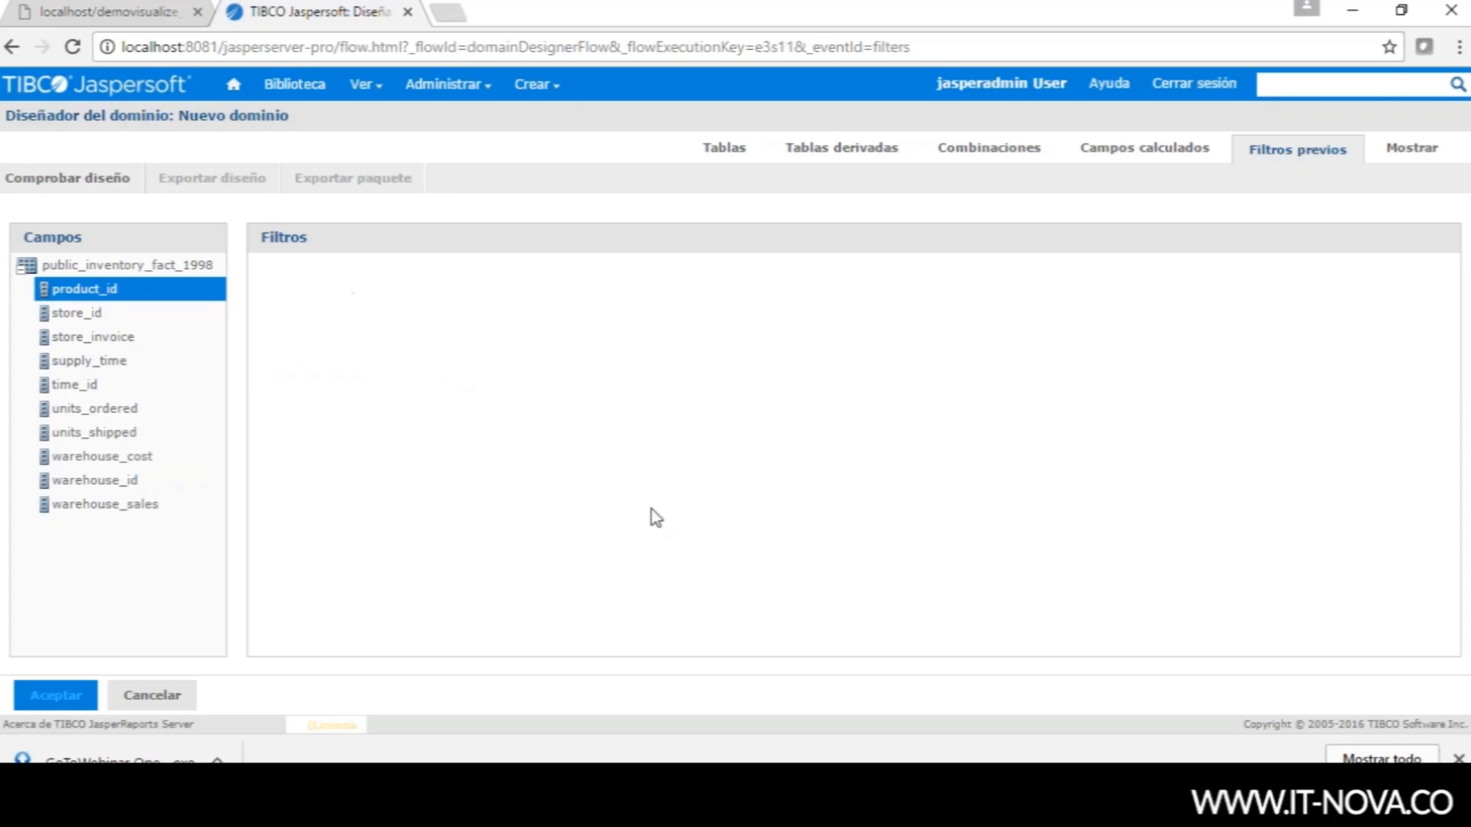
pyautogui.click(1405, 154)
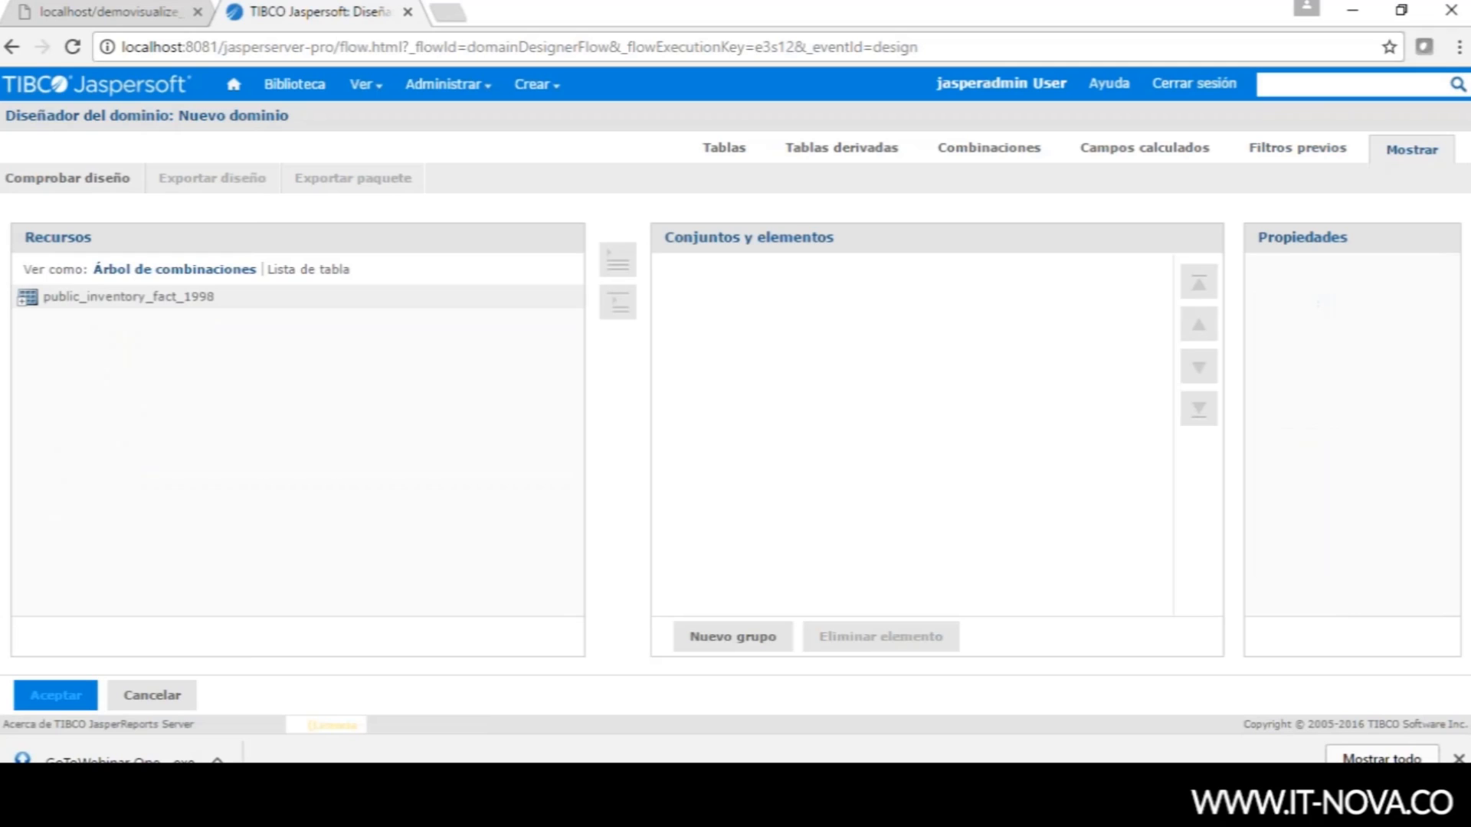
# - Add units_ordered, warehouse_id and product_id from the inventory table to the display set
pyautogui.click(27, 299)
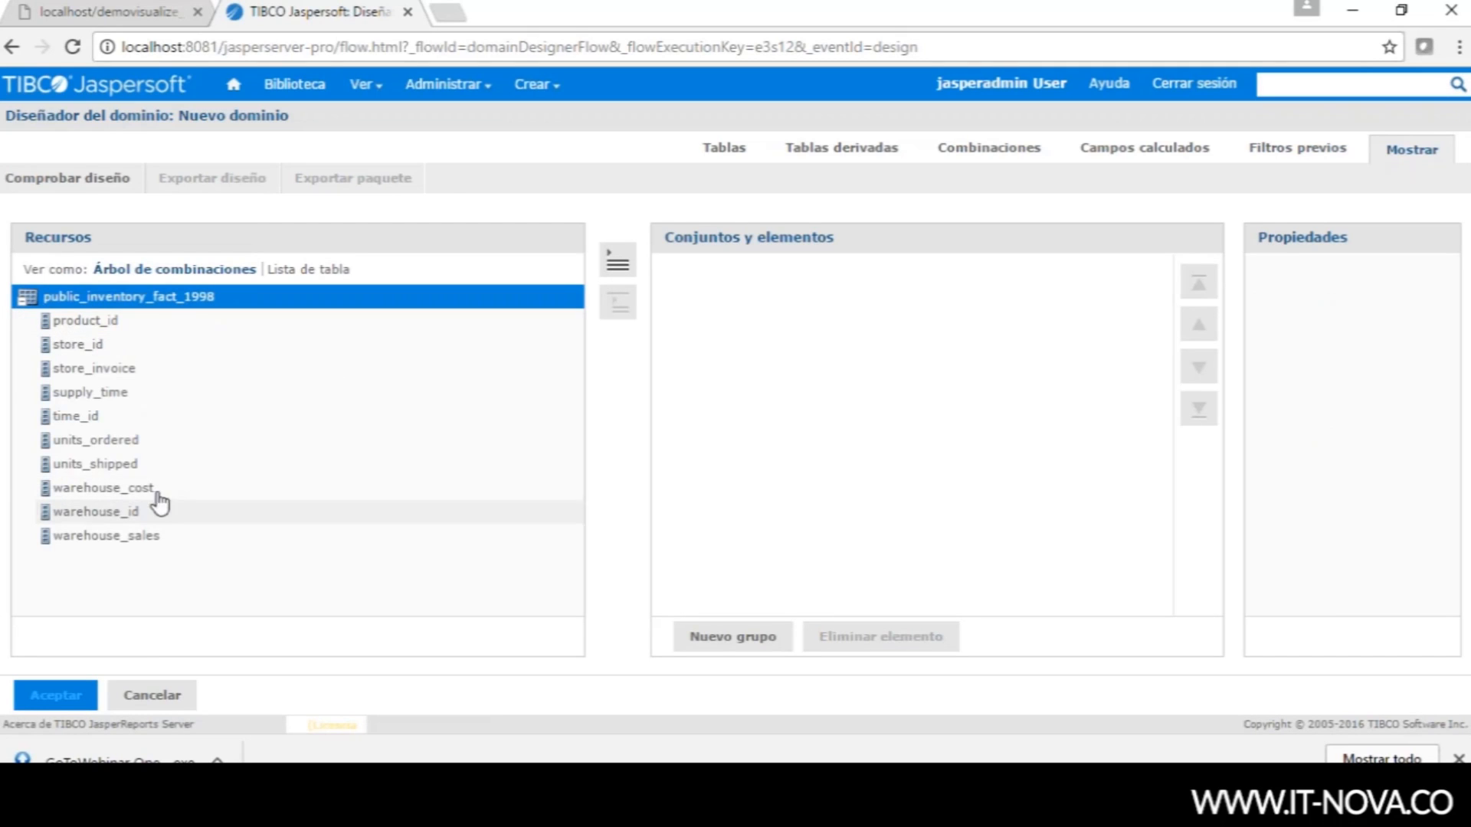
pyautogui.moveTo(66, 441); pyautogui.dragTo(669, 432)
pyautogui.moveTo(77, 488); pyautogui.dragTo(716, 481)
pyautogui.moveTo(86, 322); pyautogui.dragTo(716, 418)
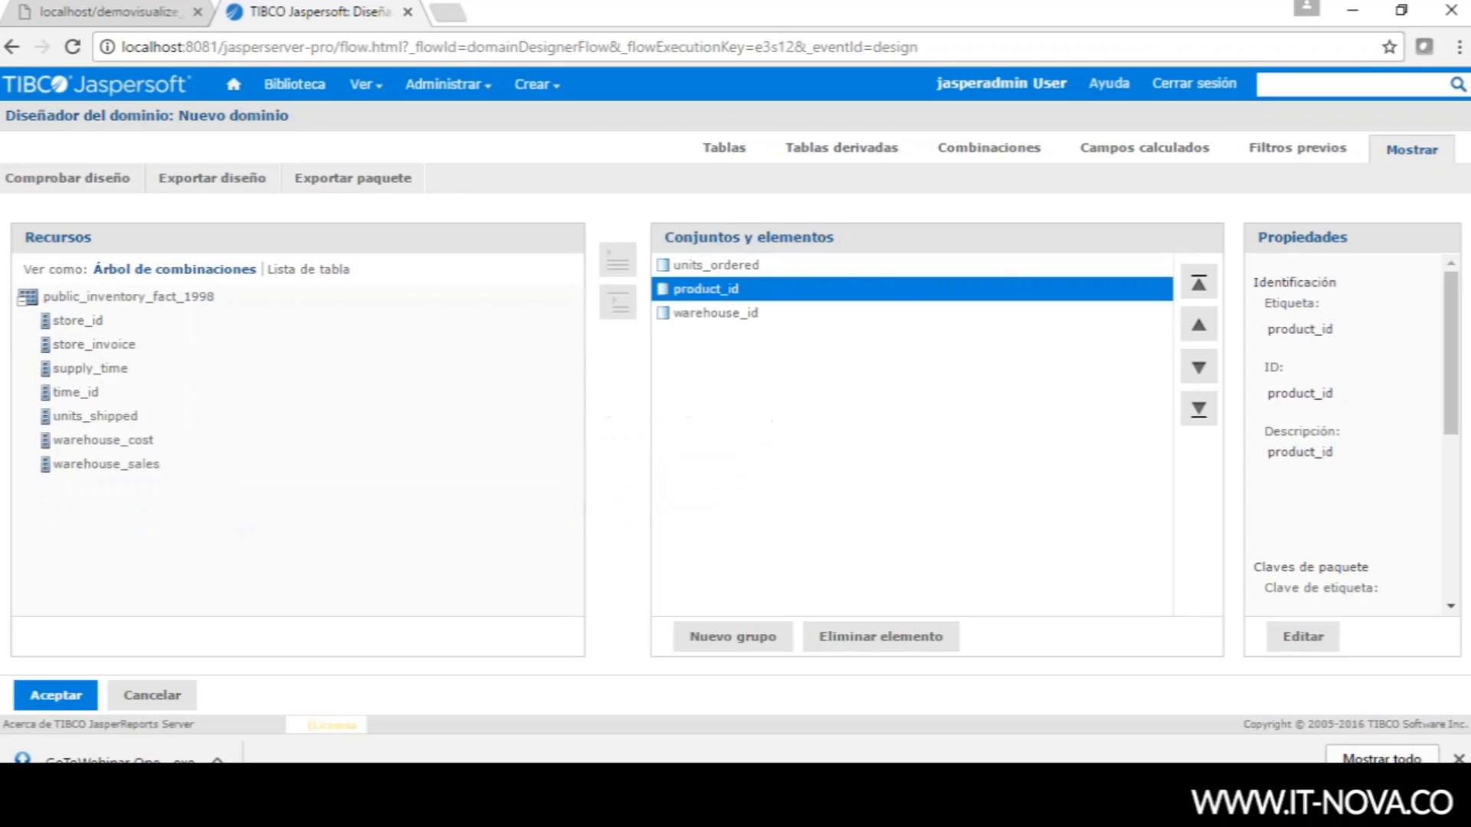
# - Add supply_time, warehouse_cost and warehouse_sales to the display set, then return to PowerPoint
pyautogui.moveTo(85, 370); pyautogui.dragTo(706, 469)
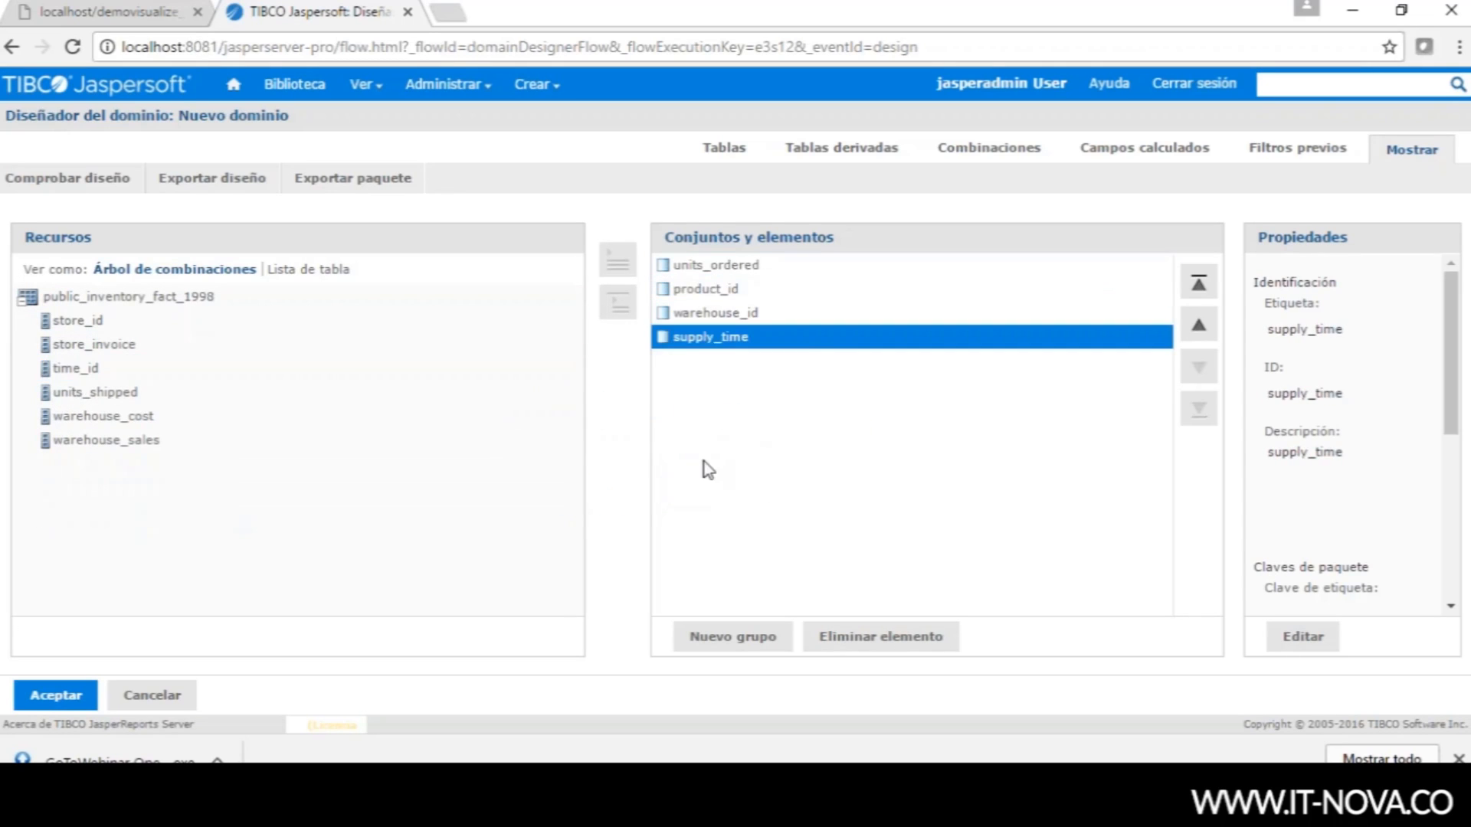
pyautogui.moveTo(92, 417); pyautogui.dragTo(744, 434)
pyautogui.moveTo(111, 417); pyautogui.dragTo(697, 459)
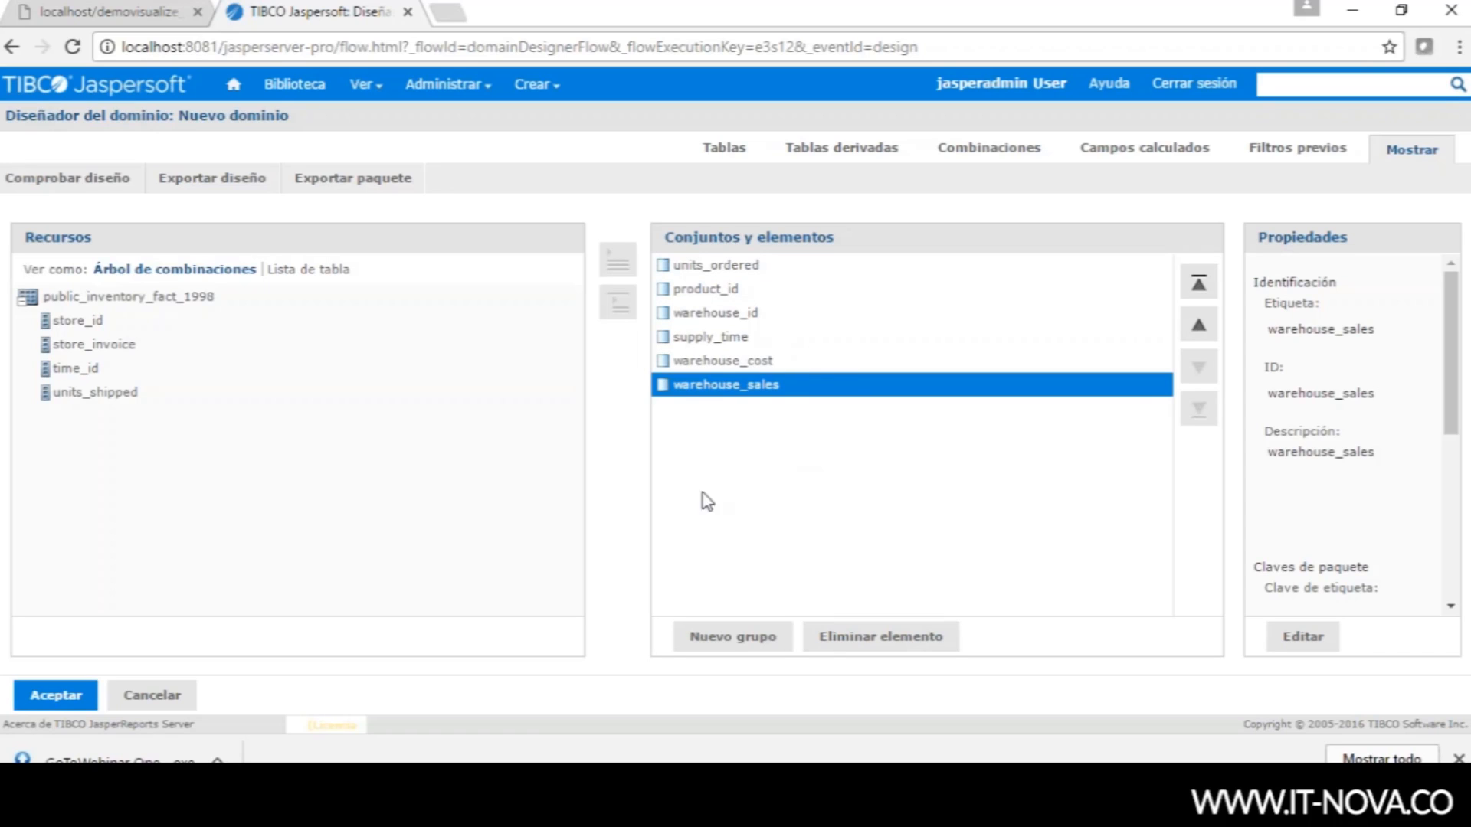
pyautogui.hotkey('alt', 'Tab')
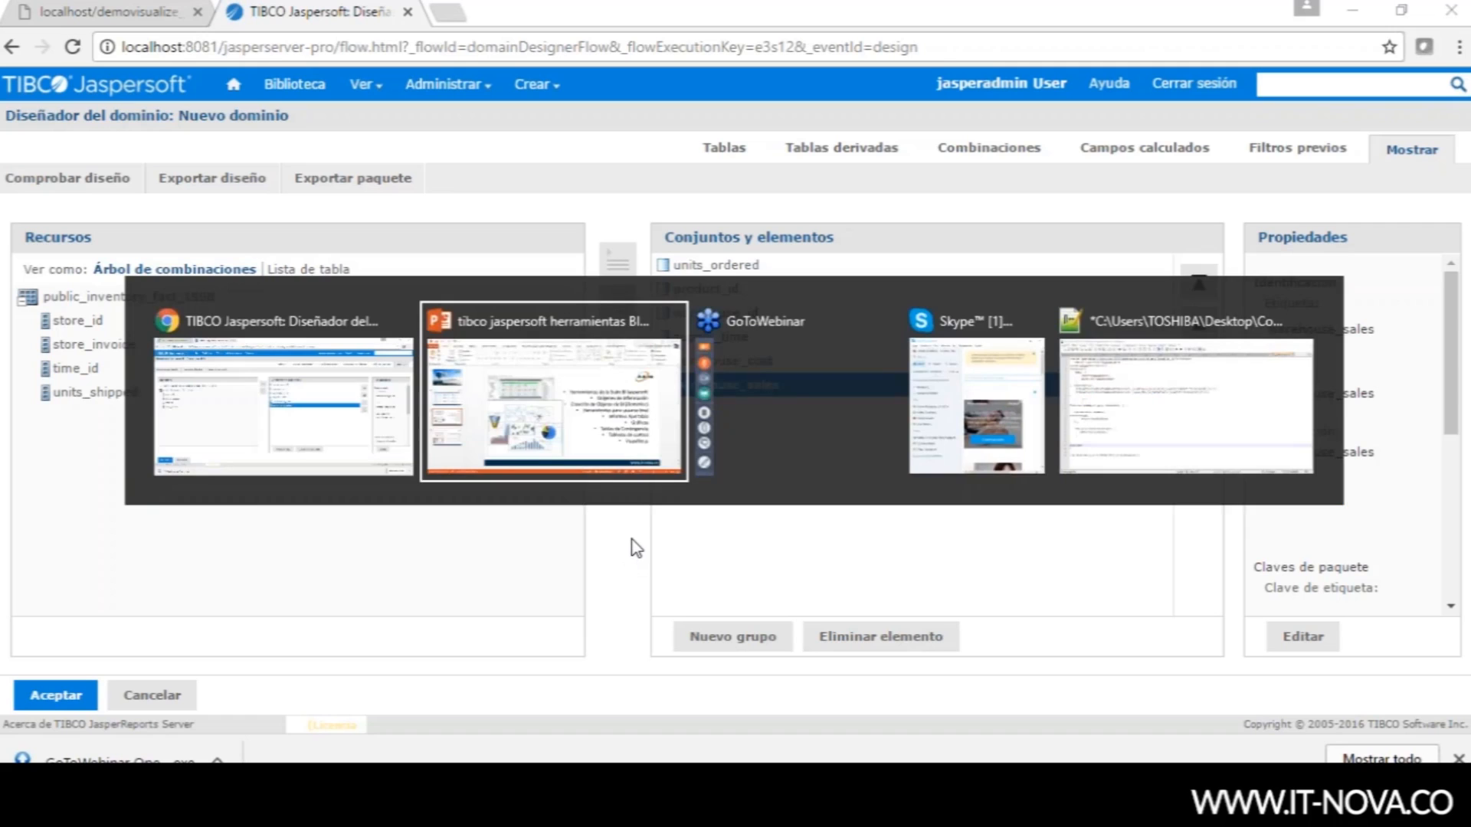
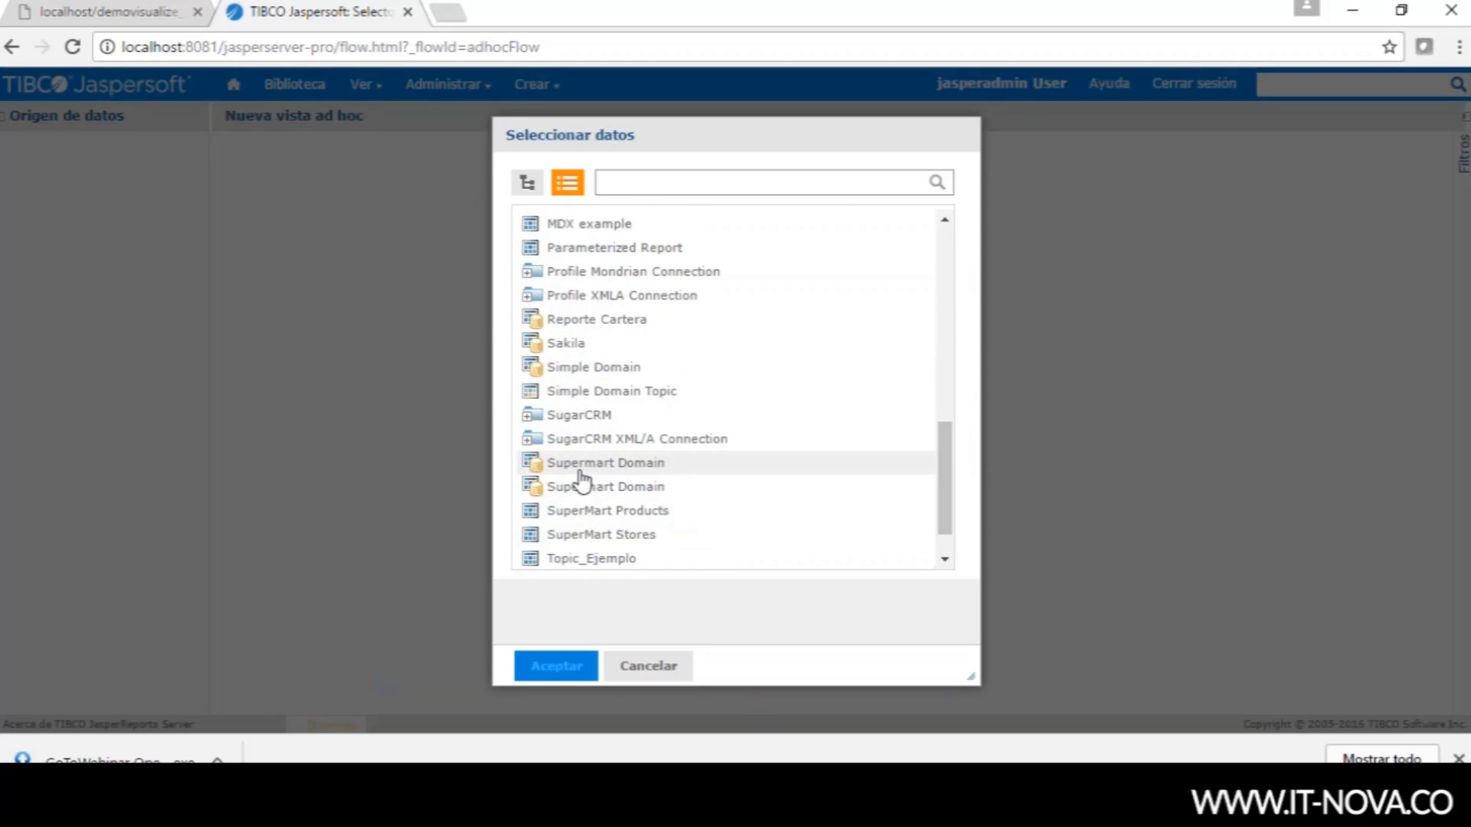
# - Pick Supermart Domain as the data source and go on to choose its fields
pyautogui.click(671, 464)
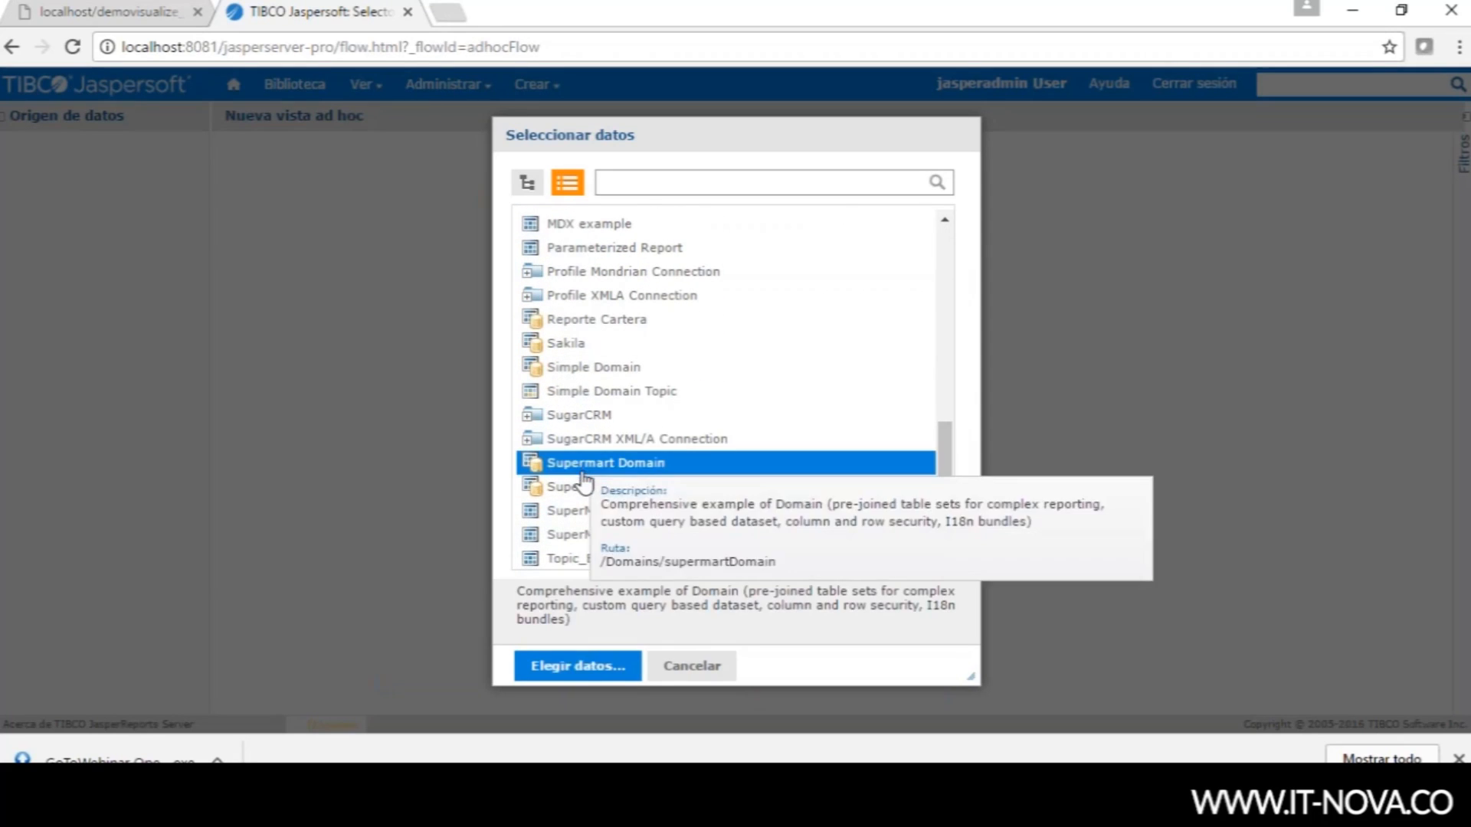
pyautogui.click(580, 666)
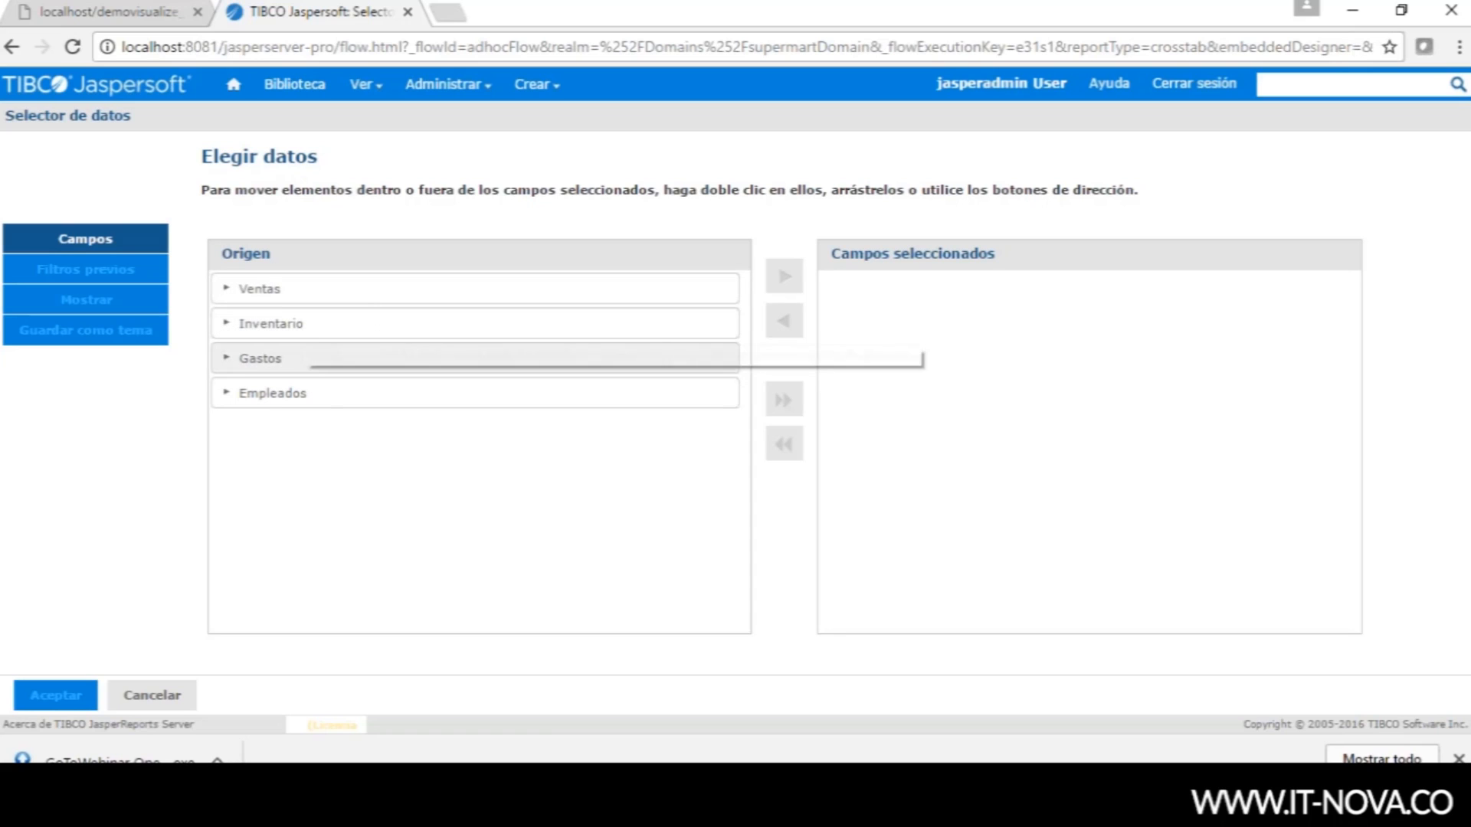
# - Add only the Ventas field set to the selected fields and confirm to open the view editor
pyautogui.click(319, 405)
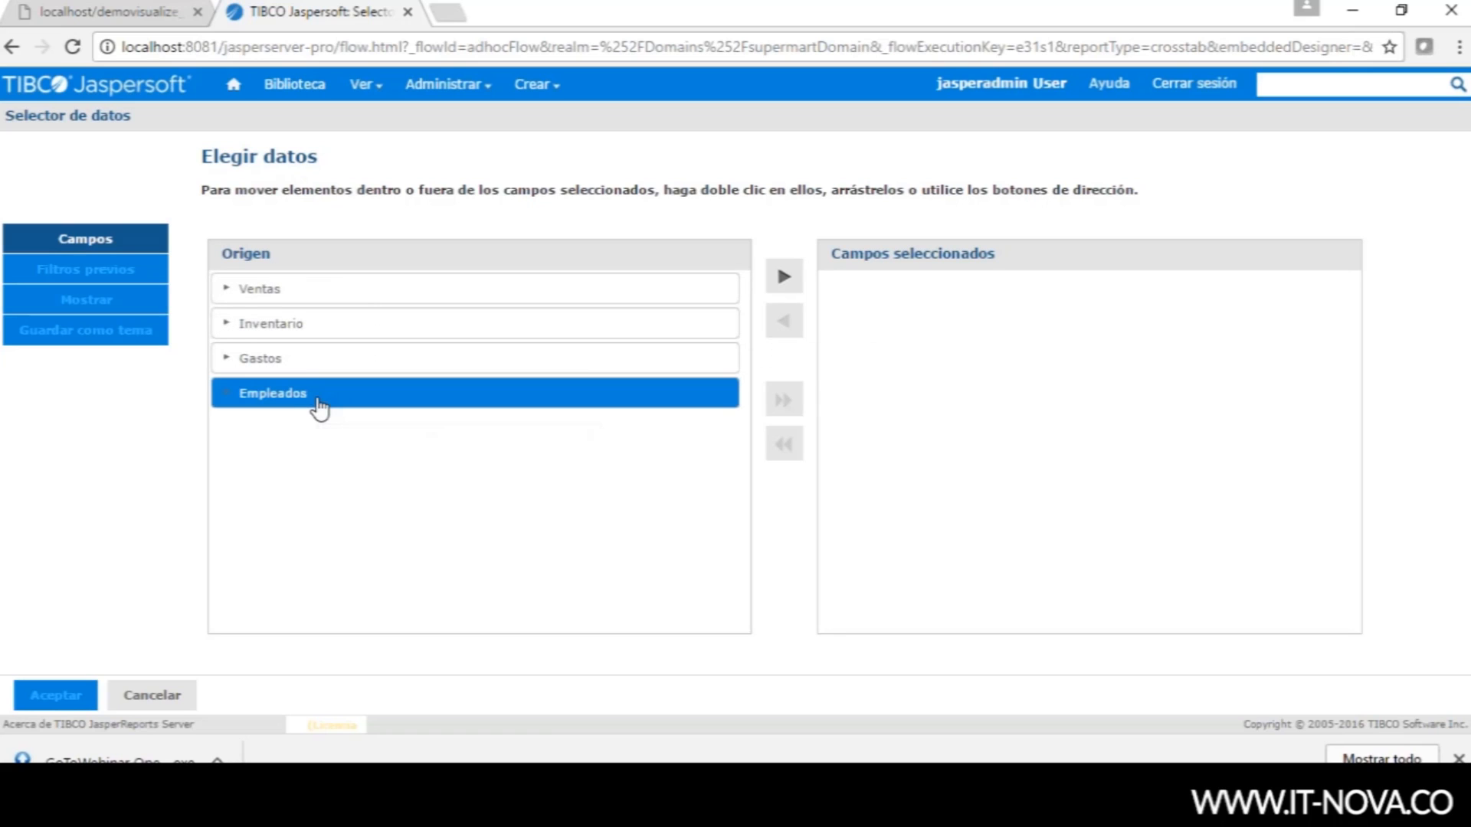
pyautogui.click(335, 293)
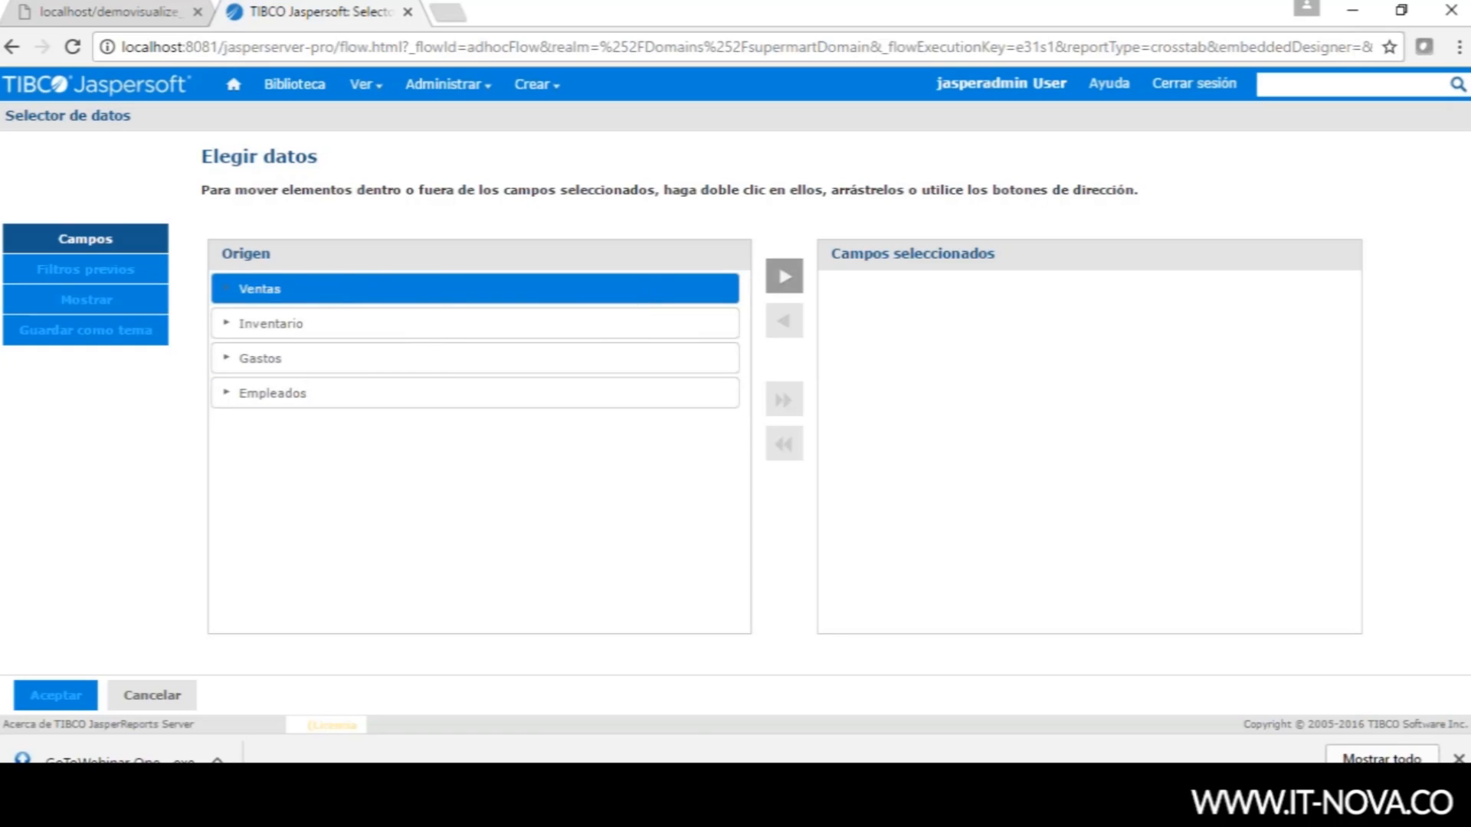
pyautogui.click(781, 282)
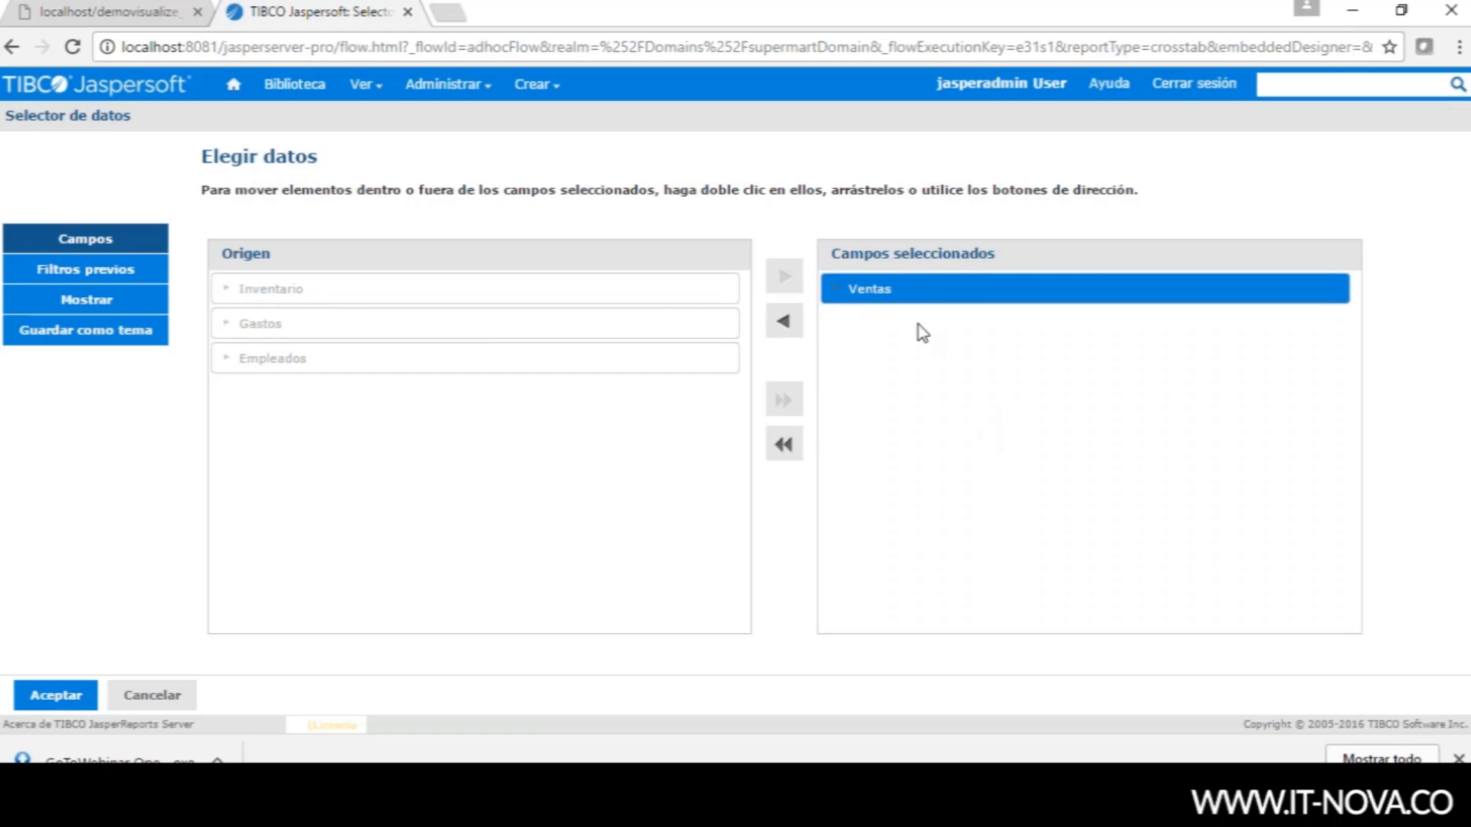
pyautogui.click(59, 695)
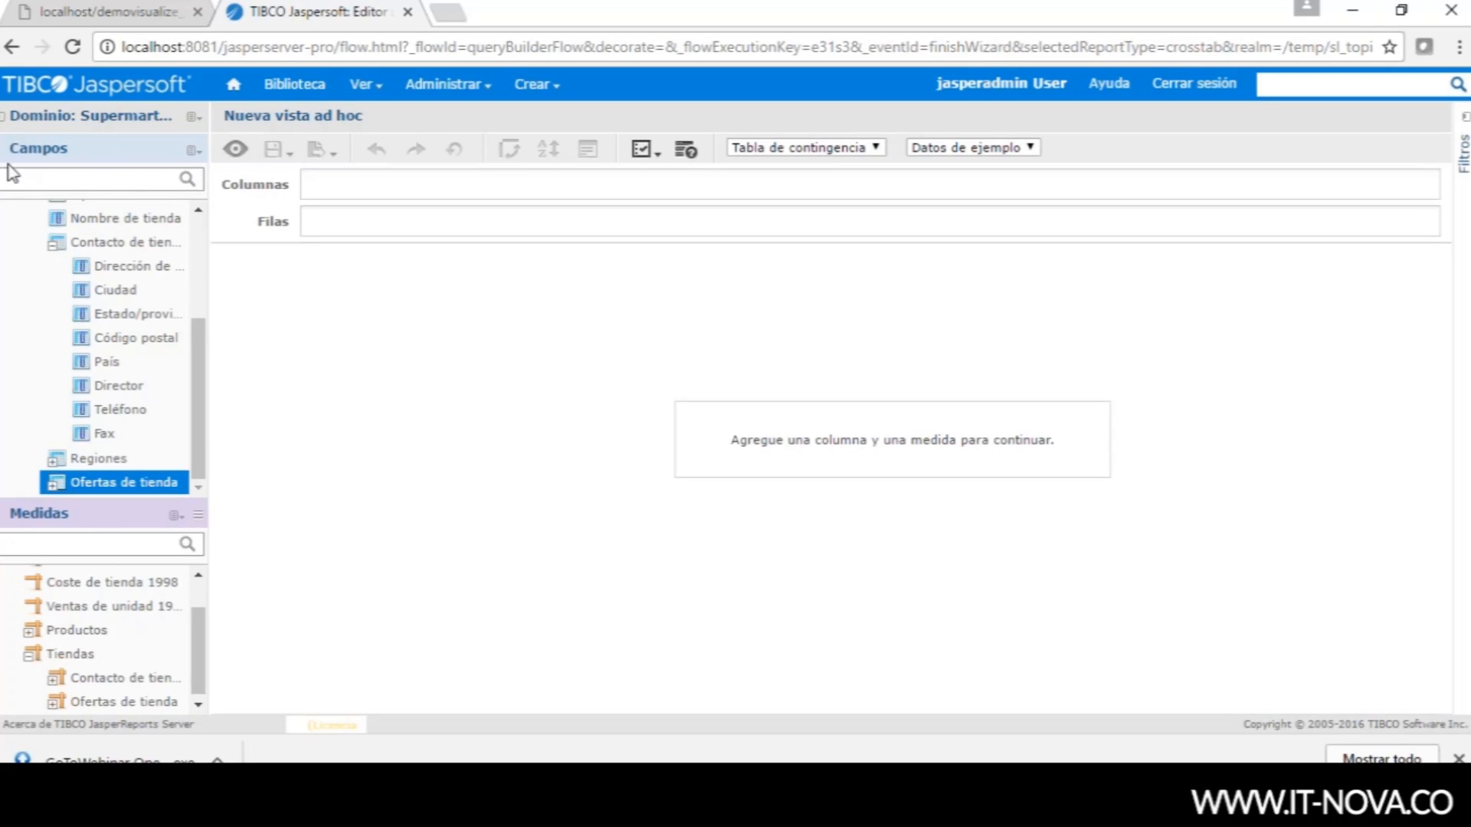
# - Collapse the Contacto de tienda, Tiendas and Productos groups in the Campos tree
pyautogui.moveTo(192, 338); pyautogui.dragTo(192, 252)
pyautogui.click(55, 429)
pyautogui.scroll(-2, 56, 367)
pyautogui.click(55, 295)
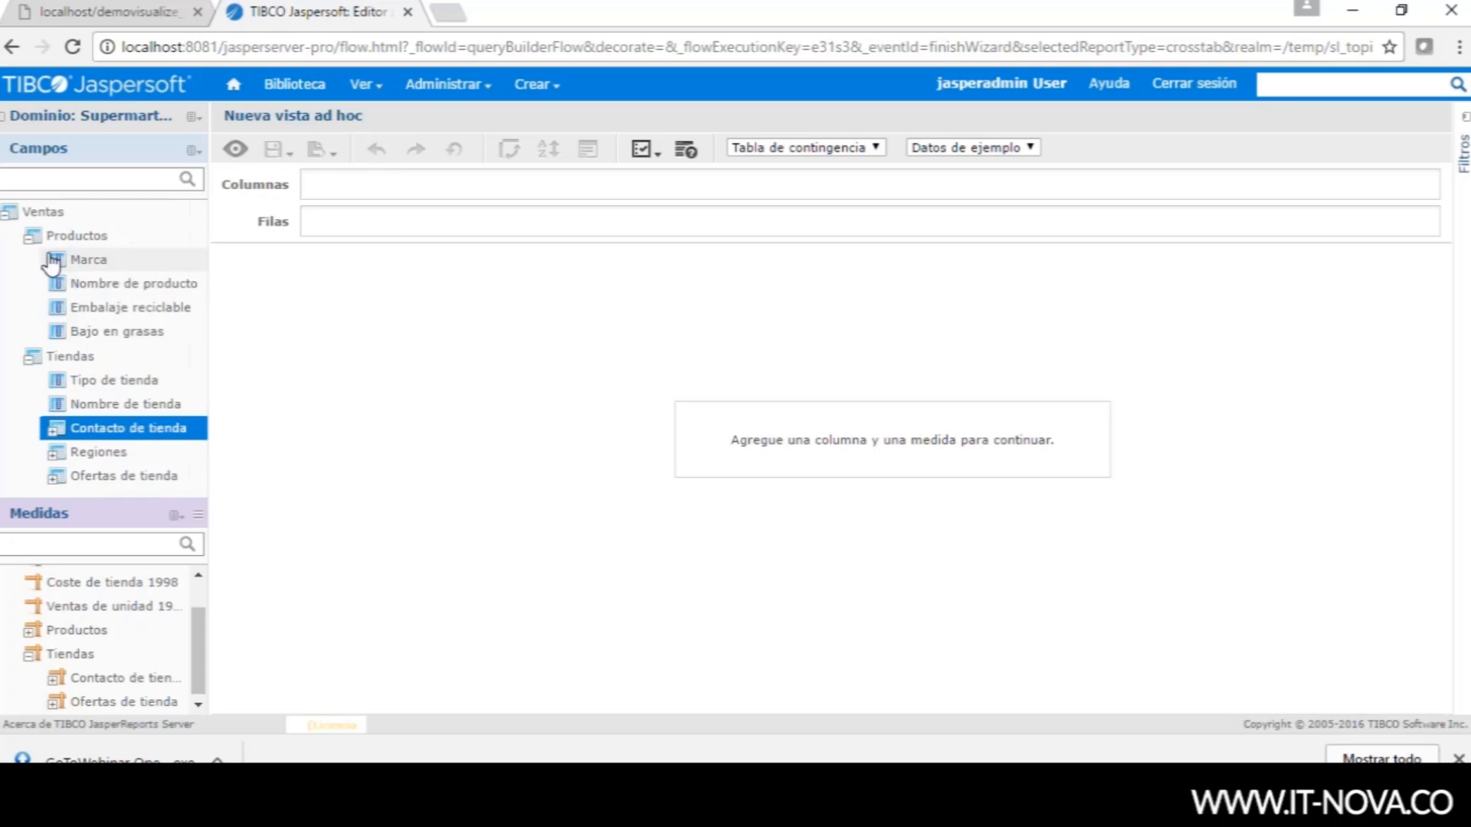
pyautogui.click(33, 358)
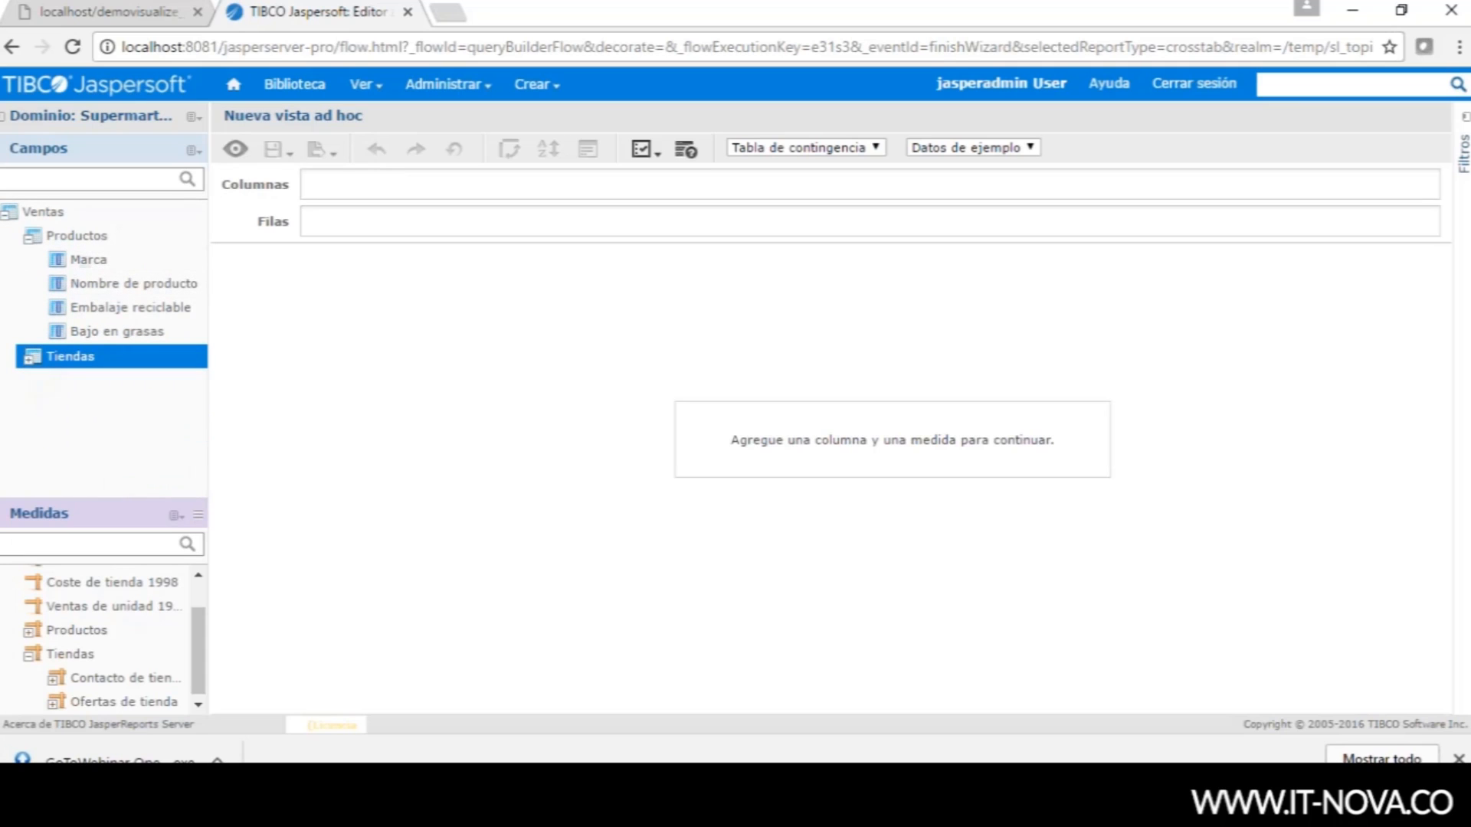
pyautogui.click(30, 237)
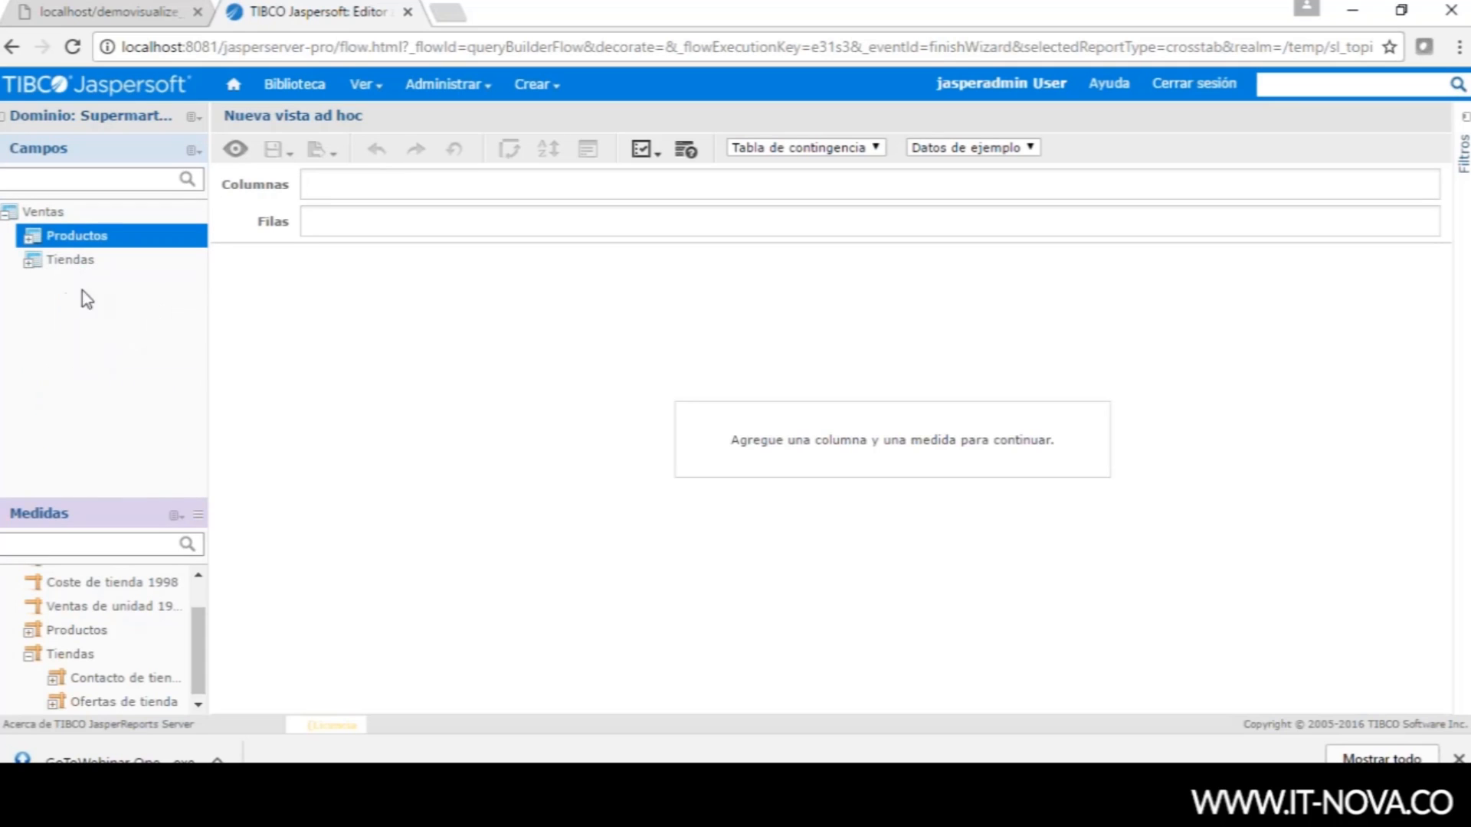
# - Collapse the Tiendas measures, expand Productos, and check Precio de venta's options without choosing any
pyautogui.moveTo(196, 621)
pyautogui.mouseDown()
pyautogui.moveTo(201, 653)
pyautogui.moveTo(194, 633)
pyautogui.mouseUp()
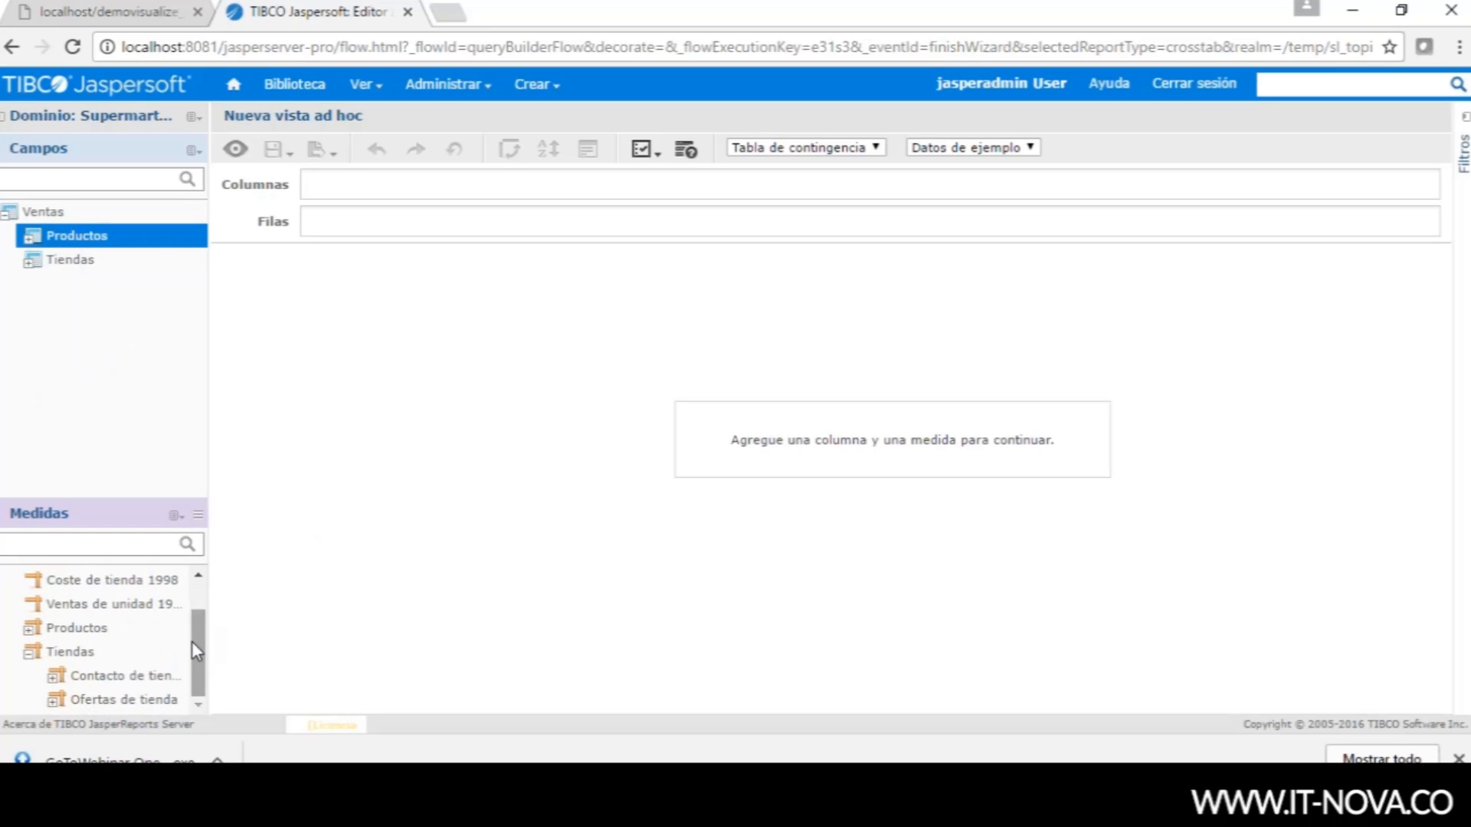
pyautogui.doubleClick(31, 651)
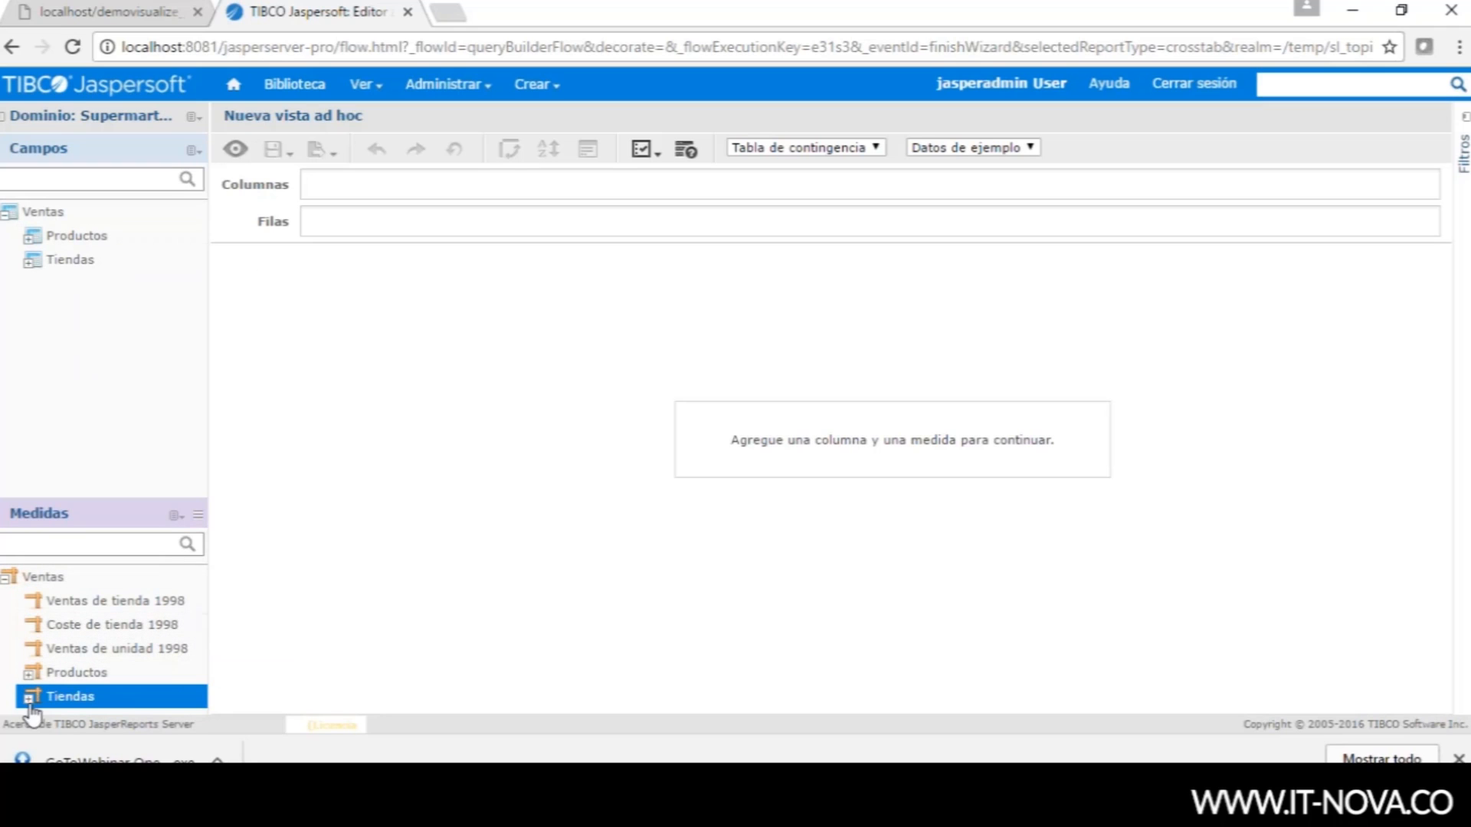
pyautogui.doubleClick(23, 677)
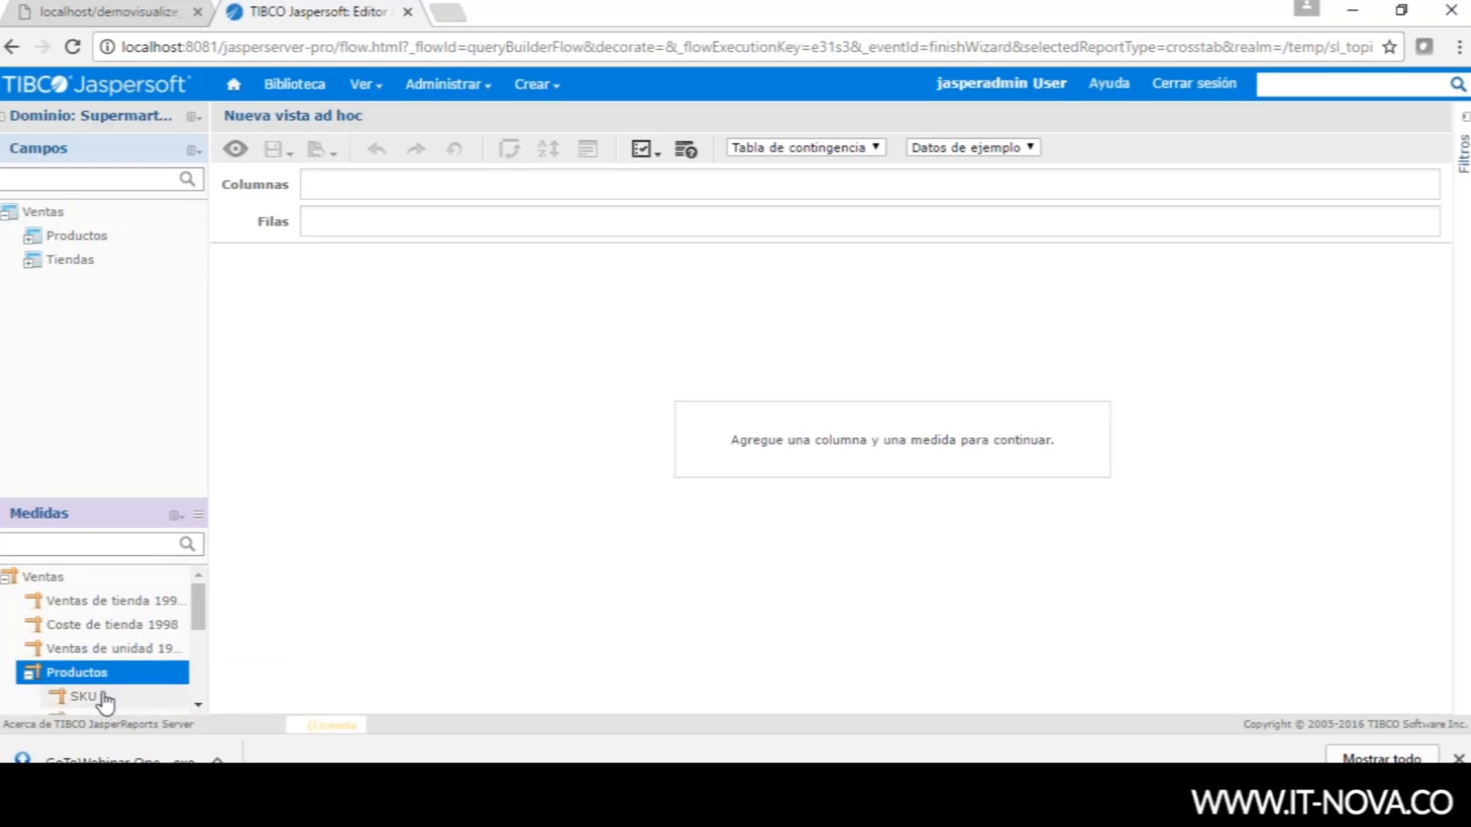
pyautogui.moveTo(199, 612); pyautogui.dragTo(197, 655)
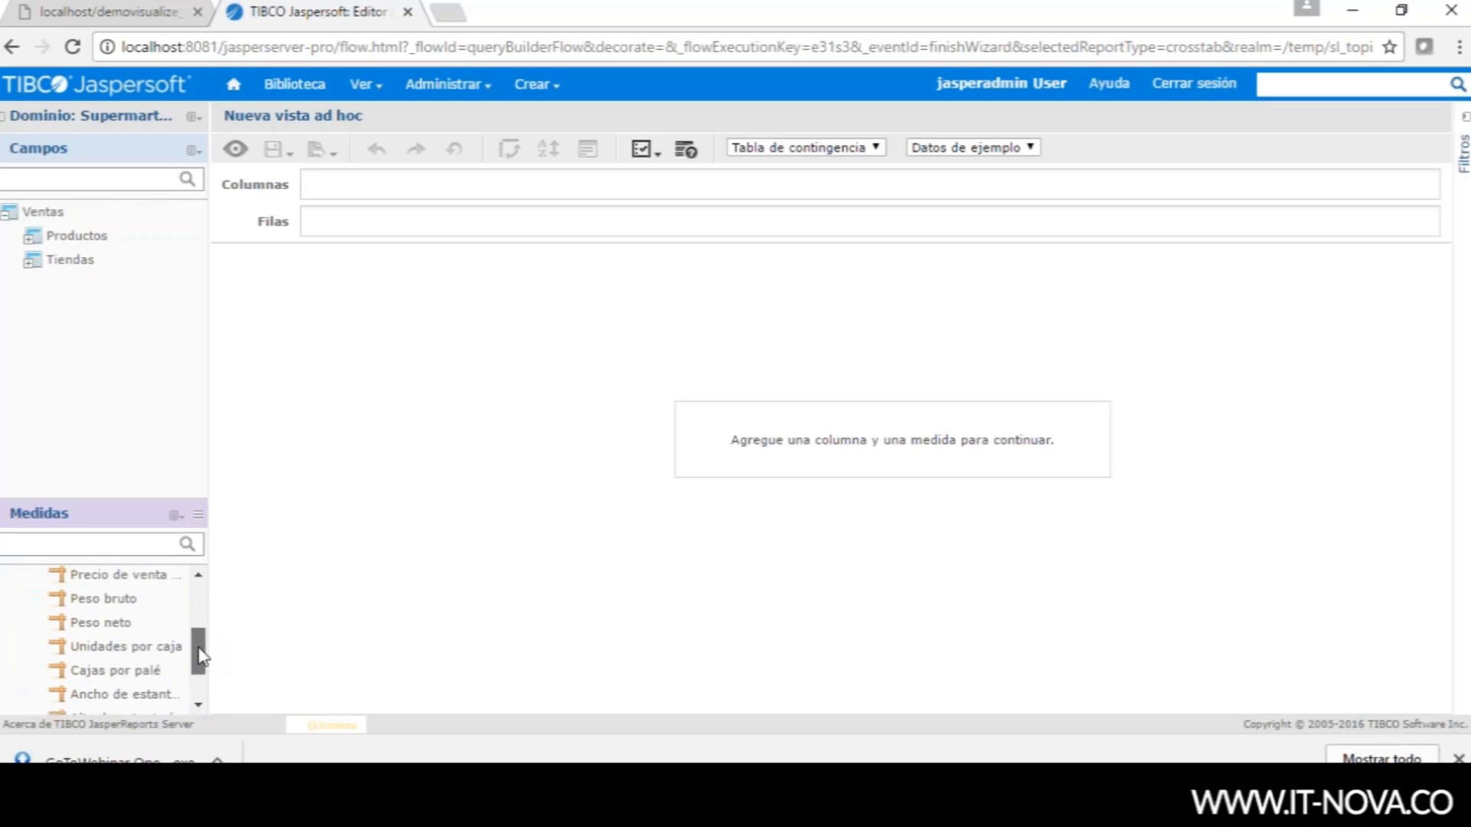
pyautogui.rightClick(99, 580)
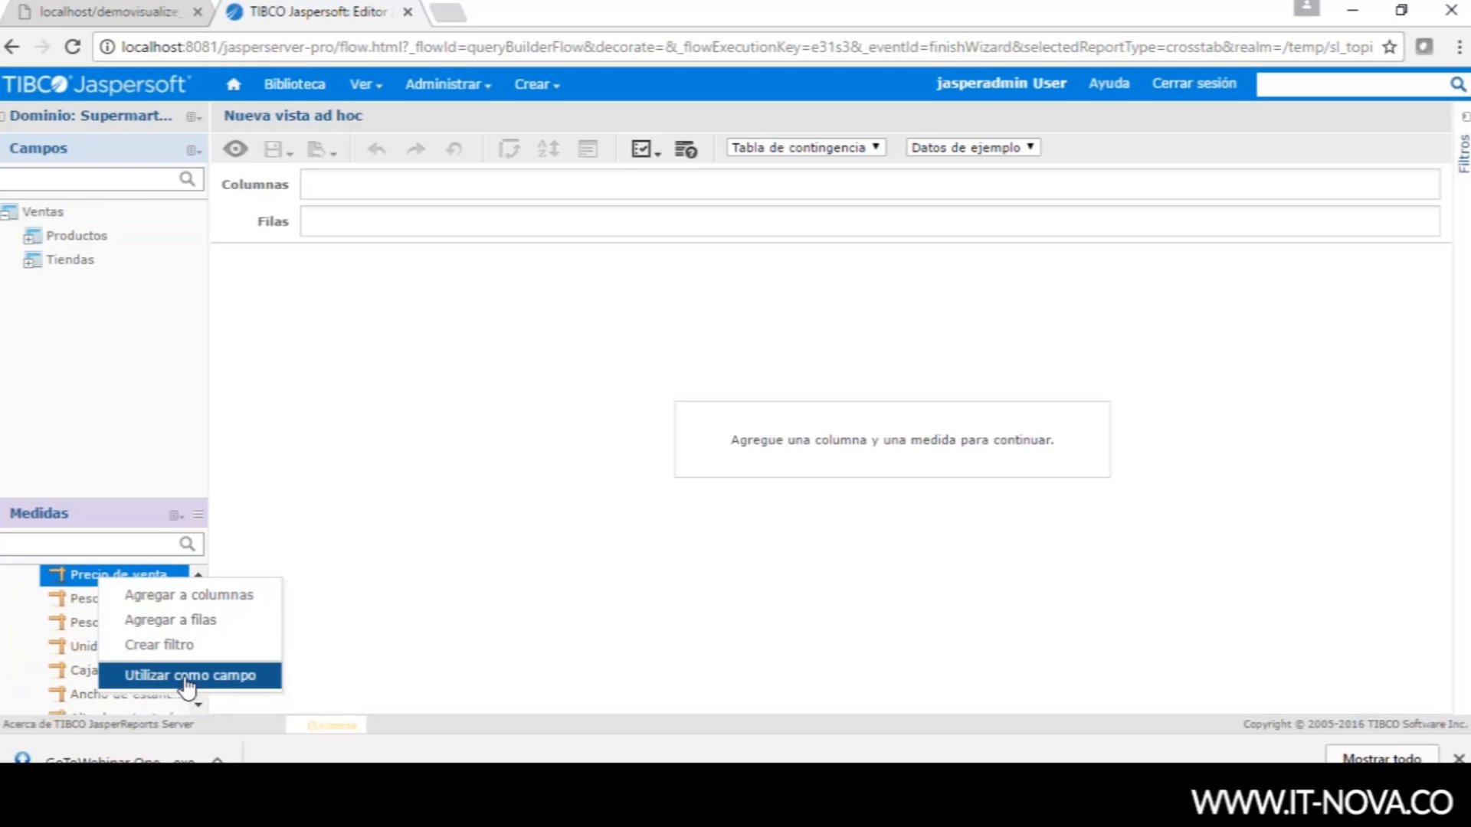
pyautogui.click(576, 688)
pyautogui.click(553, 616)
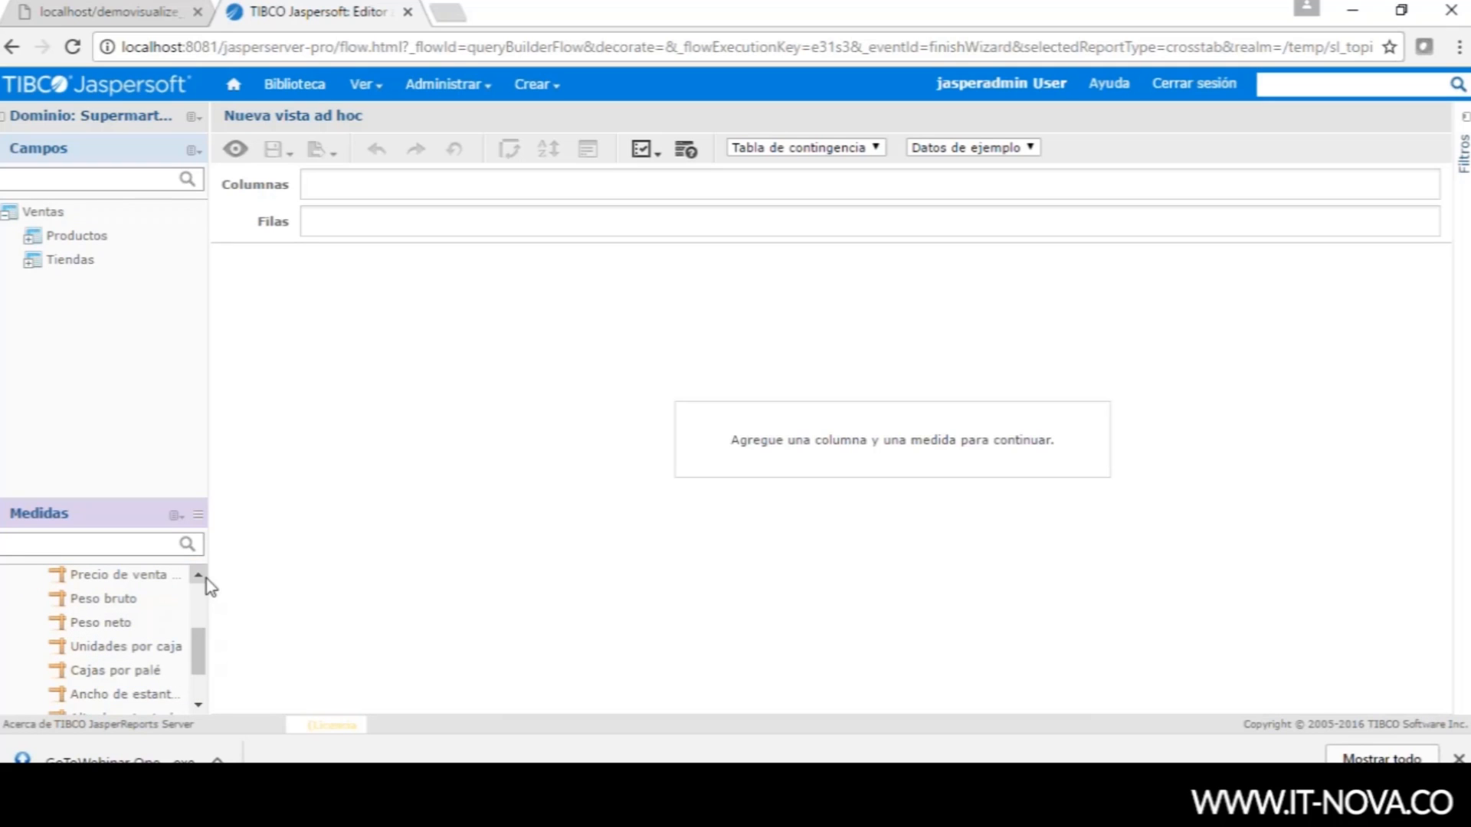
pyautogui.scroll(2, 203, 601)
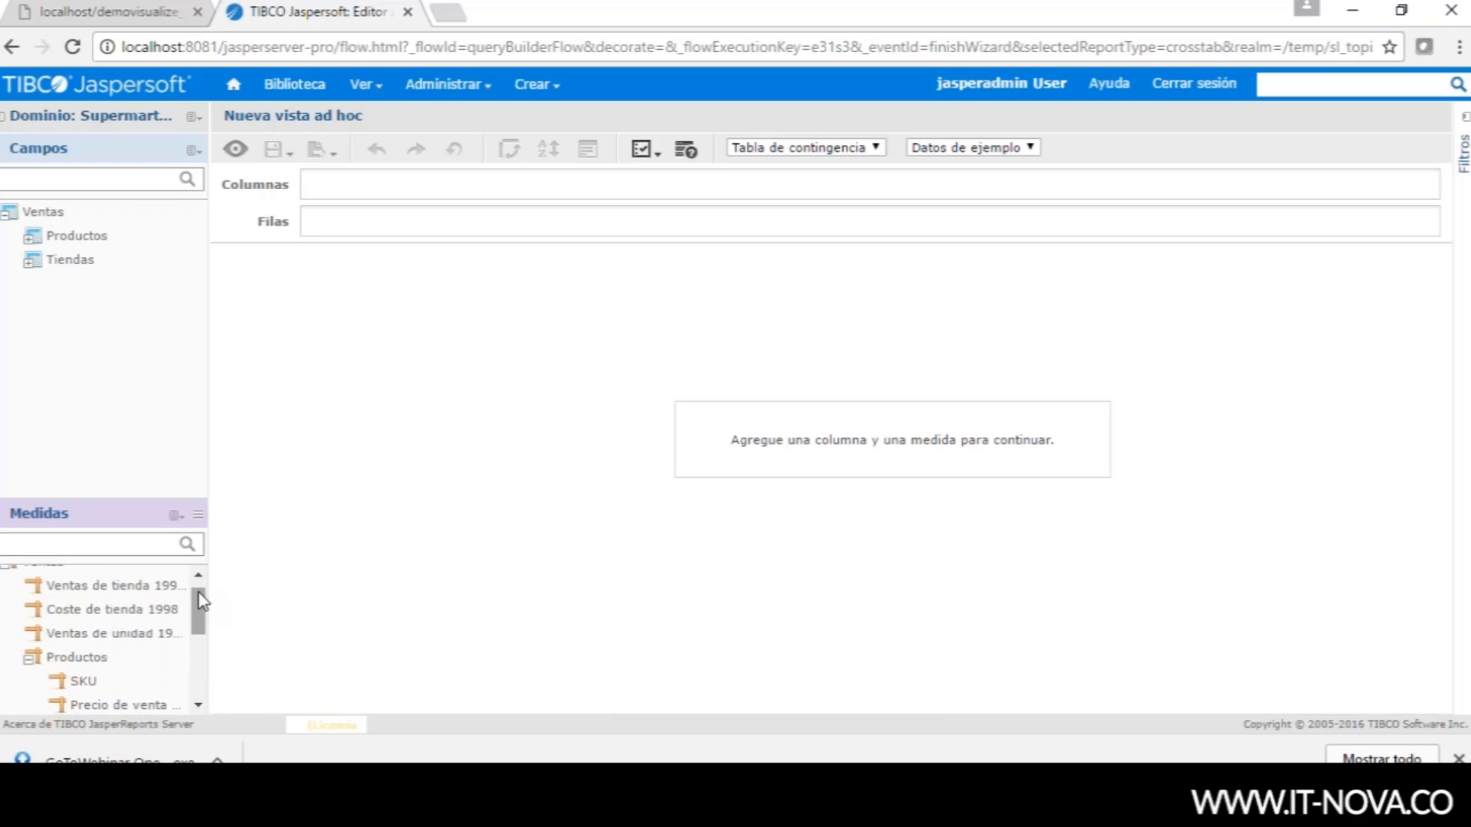
pyautogui.click(34, 657)
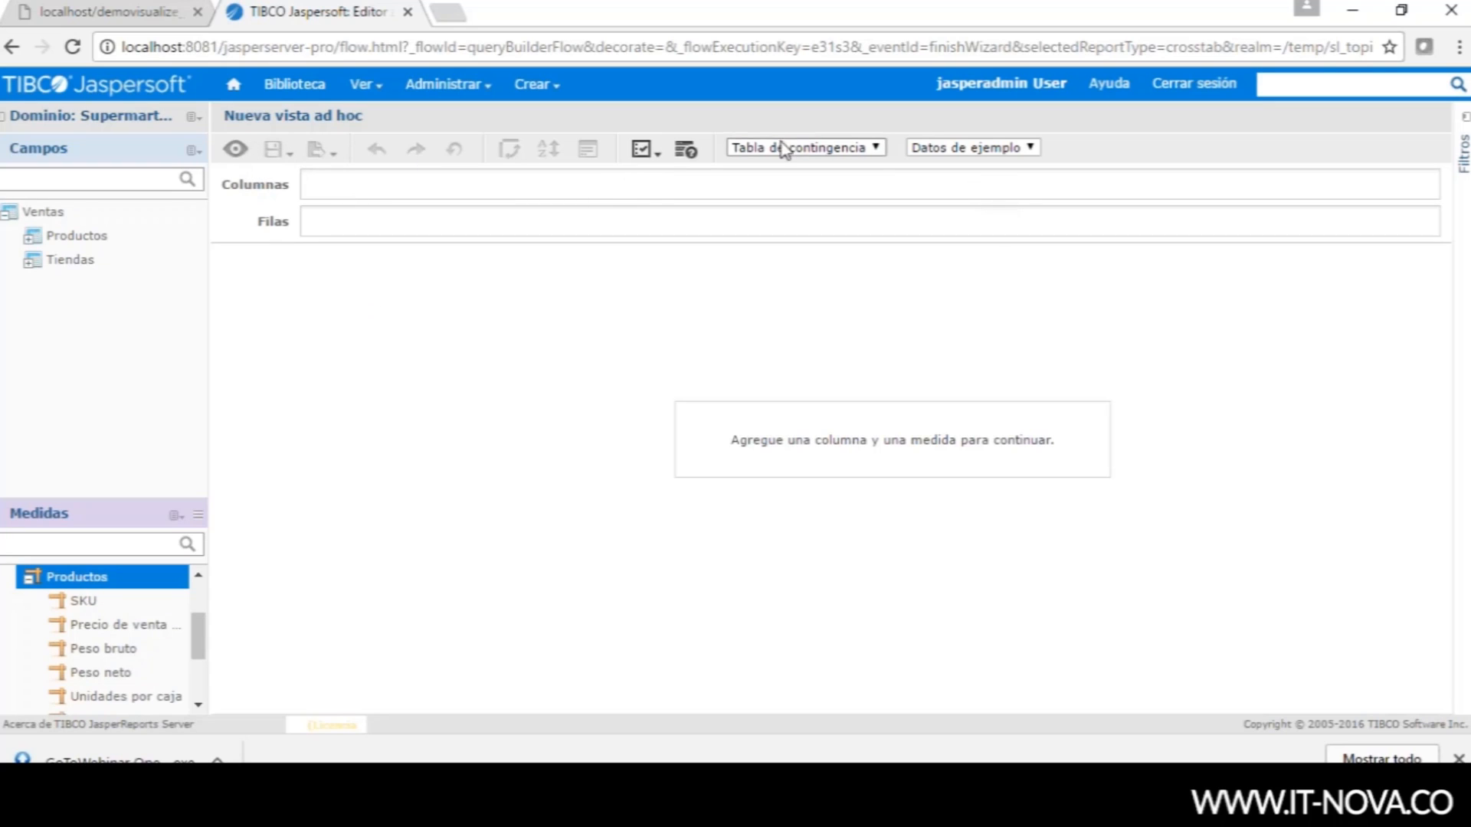
# - Keep Tabla de contingencia and Datos de ejemplo unchanged, then expand the Tiendas fields
pyautogui.click(878, 152)
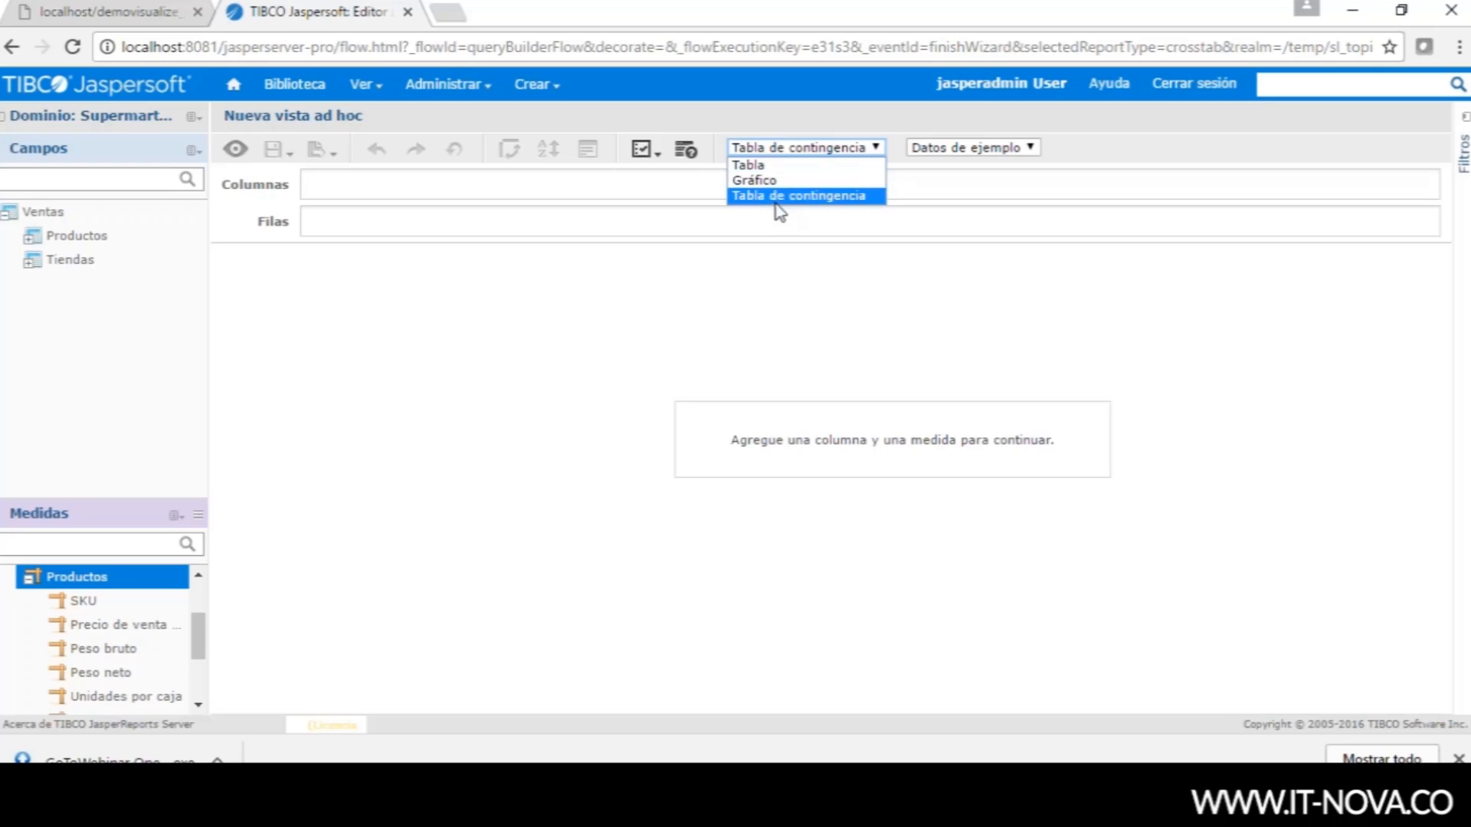
pyautogui.click(829, 295)
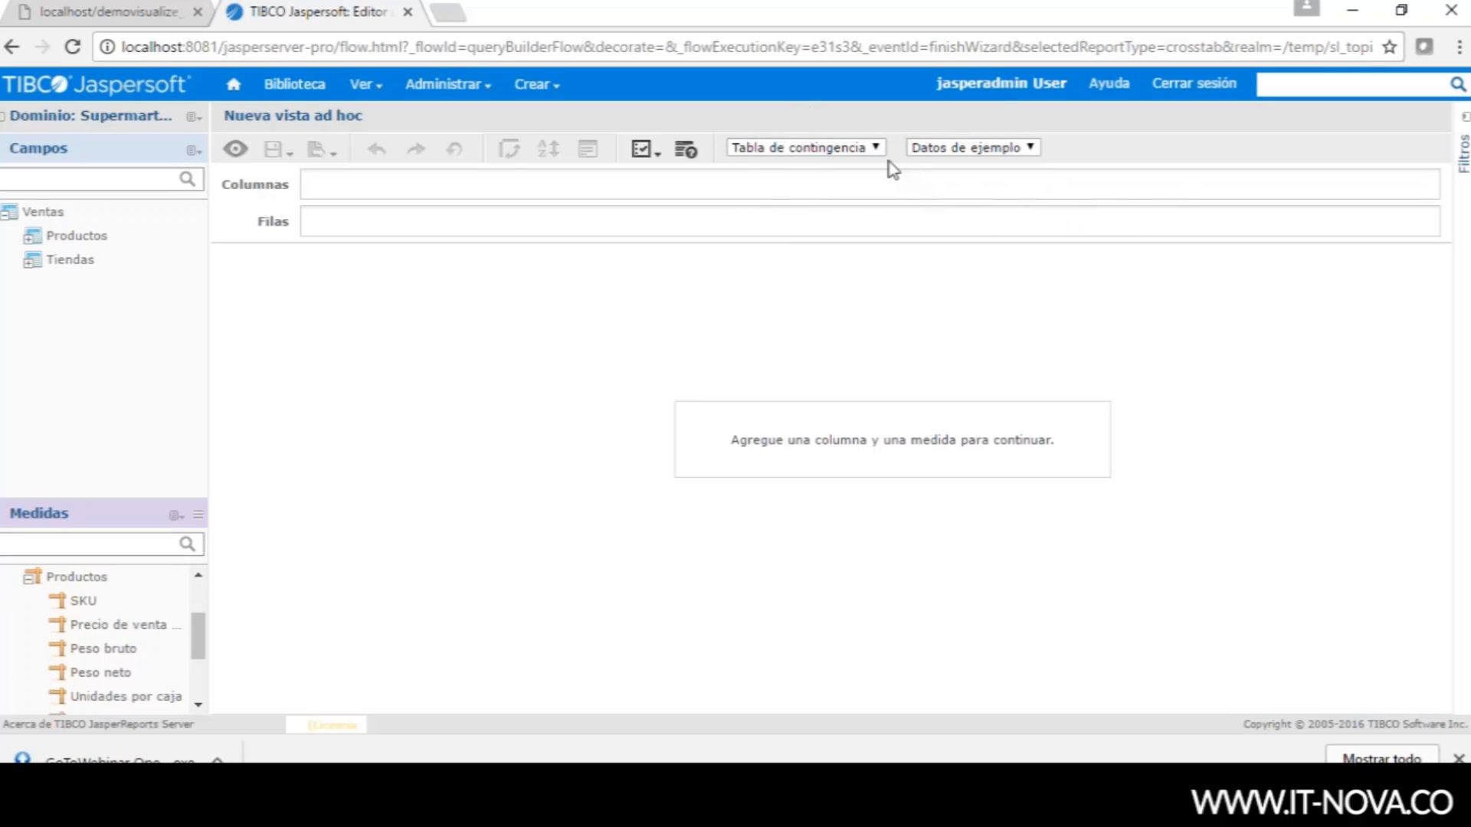
pyautogui.click(1032, 148)
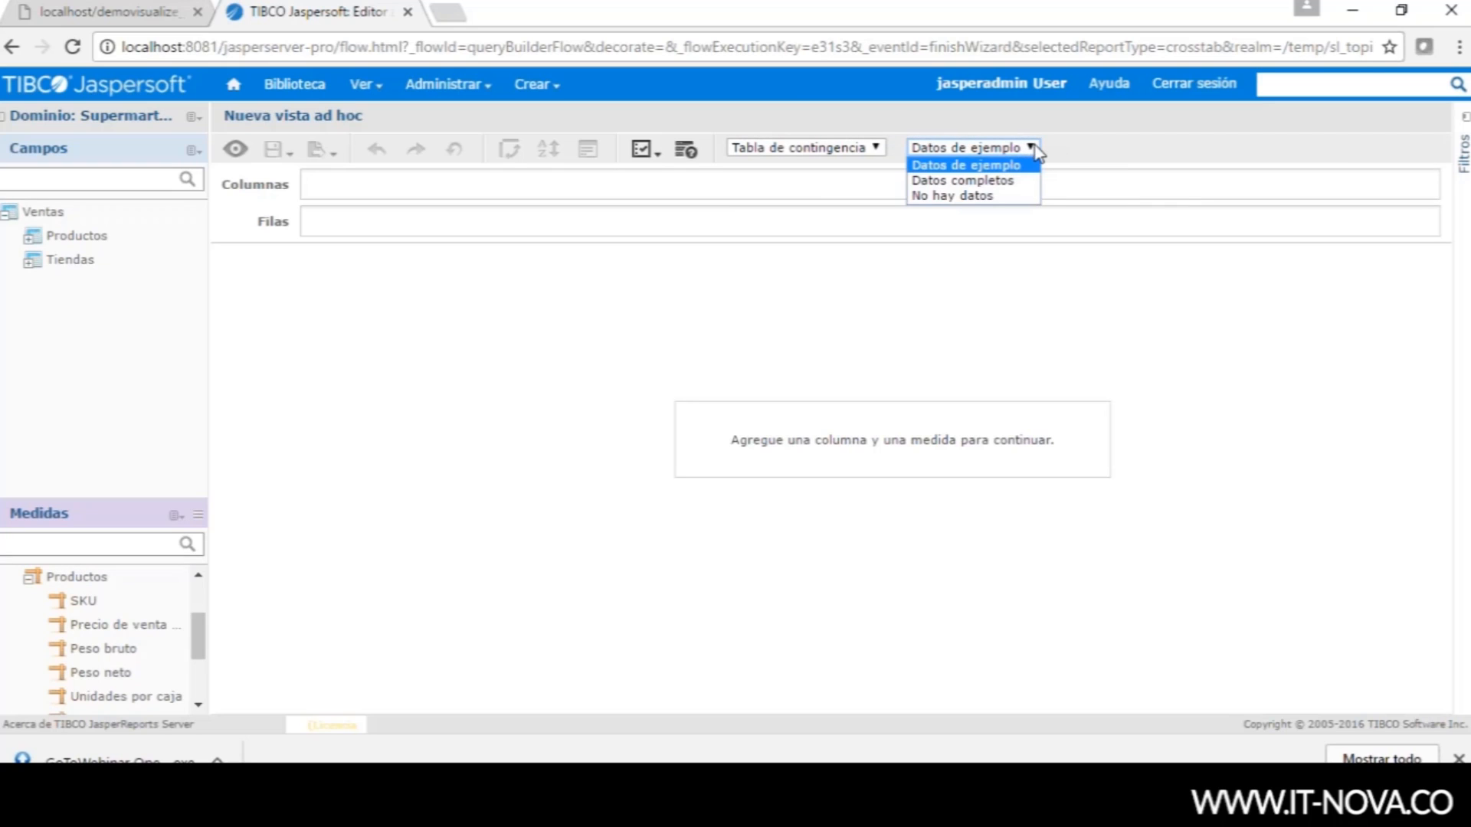
pyautogui.click(1034, 153)
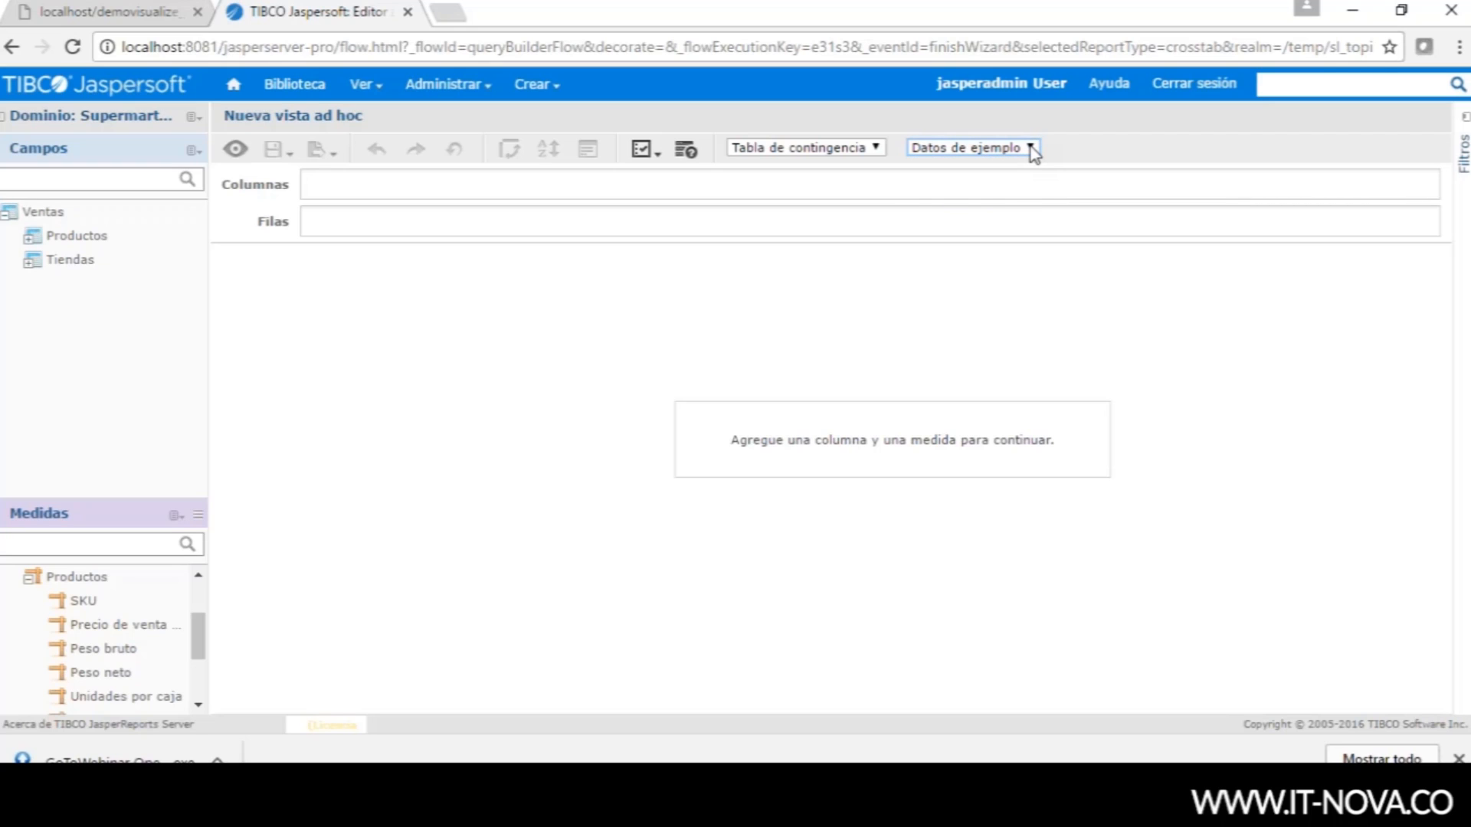
pyautogui.click(1032, 149)
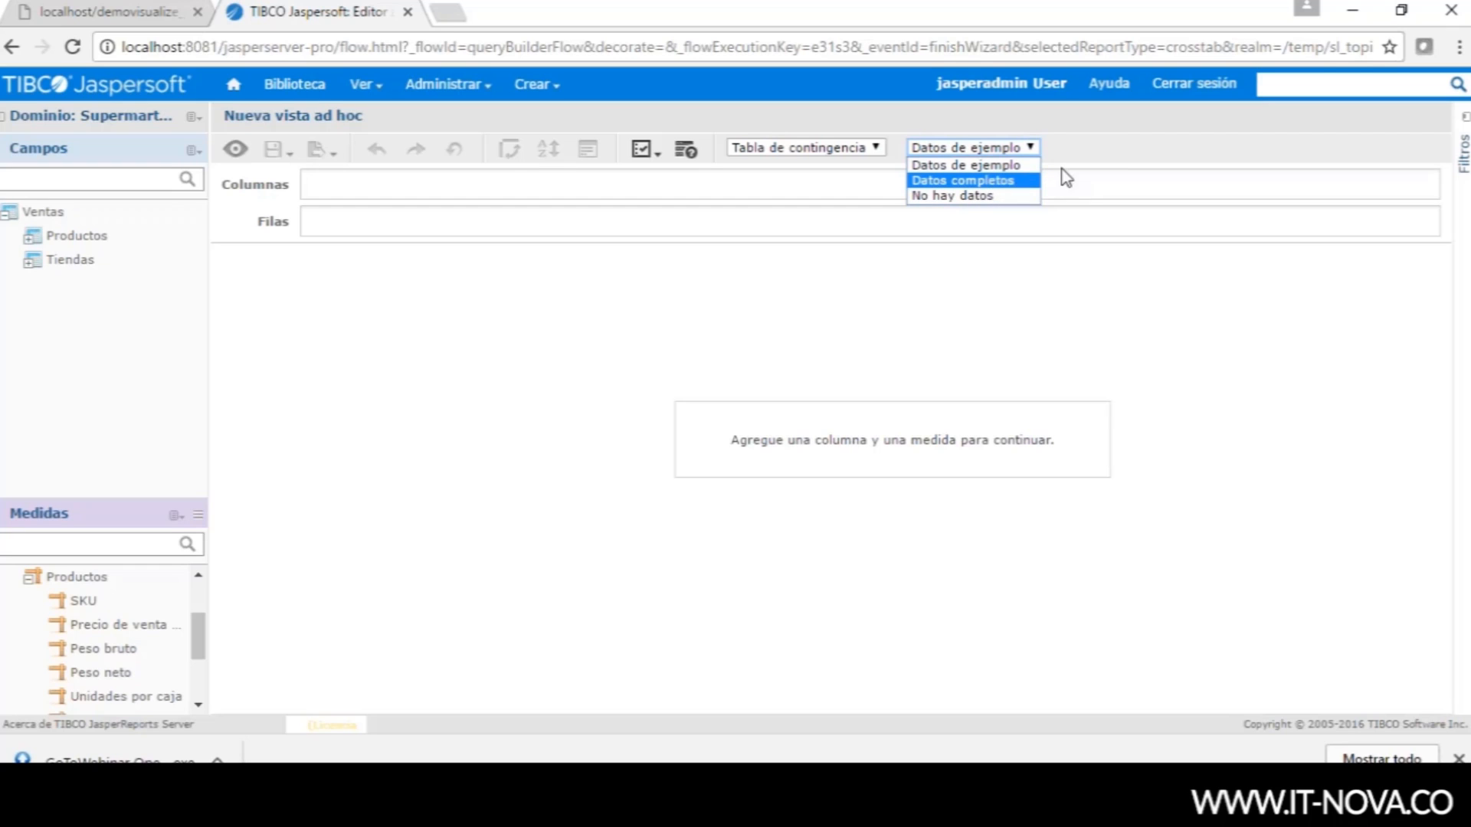
pyautogui.click(1093, 151)
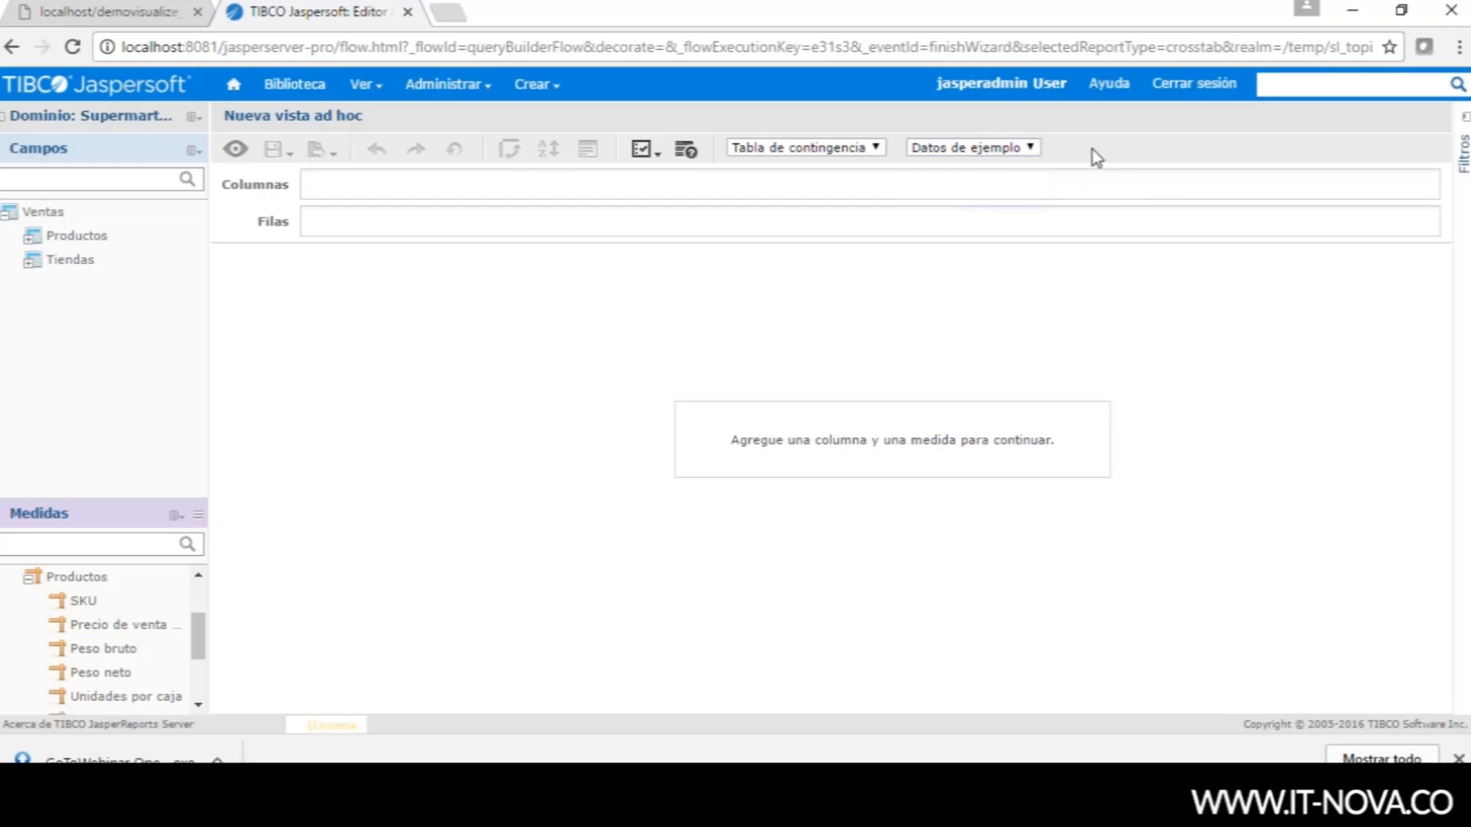
pyautogui.click(1027, 145)
pyautogui.click(1026, 146)
pyautogui.click(1030, 148)
pyautogui.click(1031, 149)
pyautogui.click(23, 265)
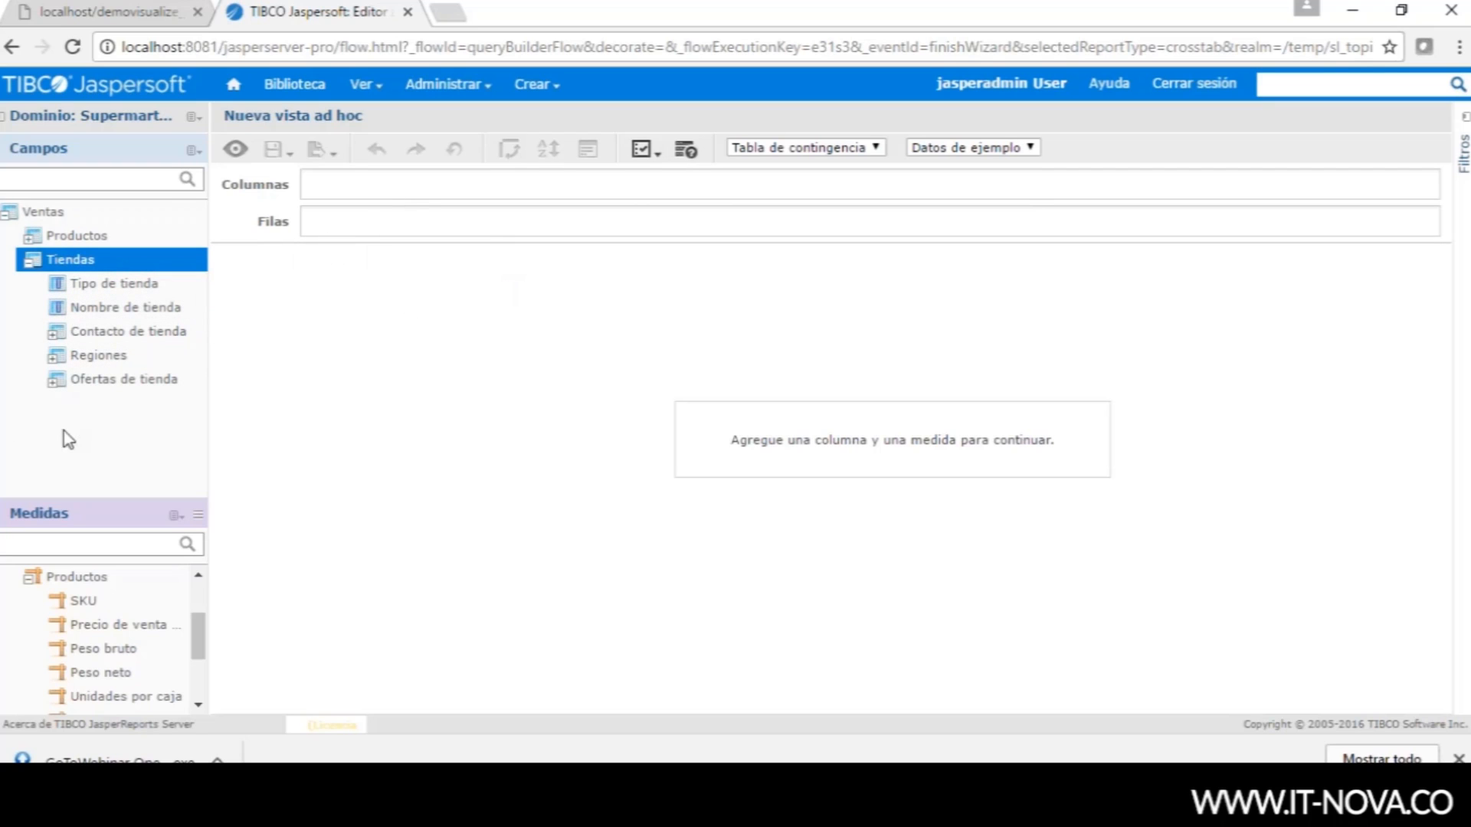
# - Group rows by País, Estado and Ciudad with Ventas de tienda 1998 as the measure, expanded to cities
pyautogui.click(55, 360)
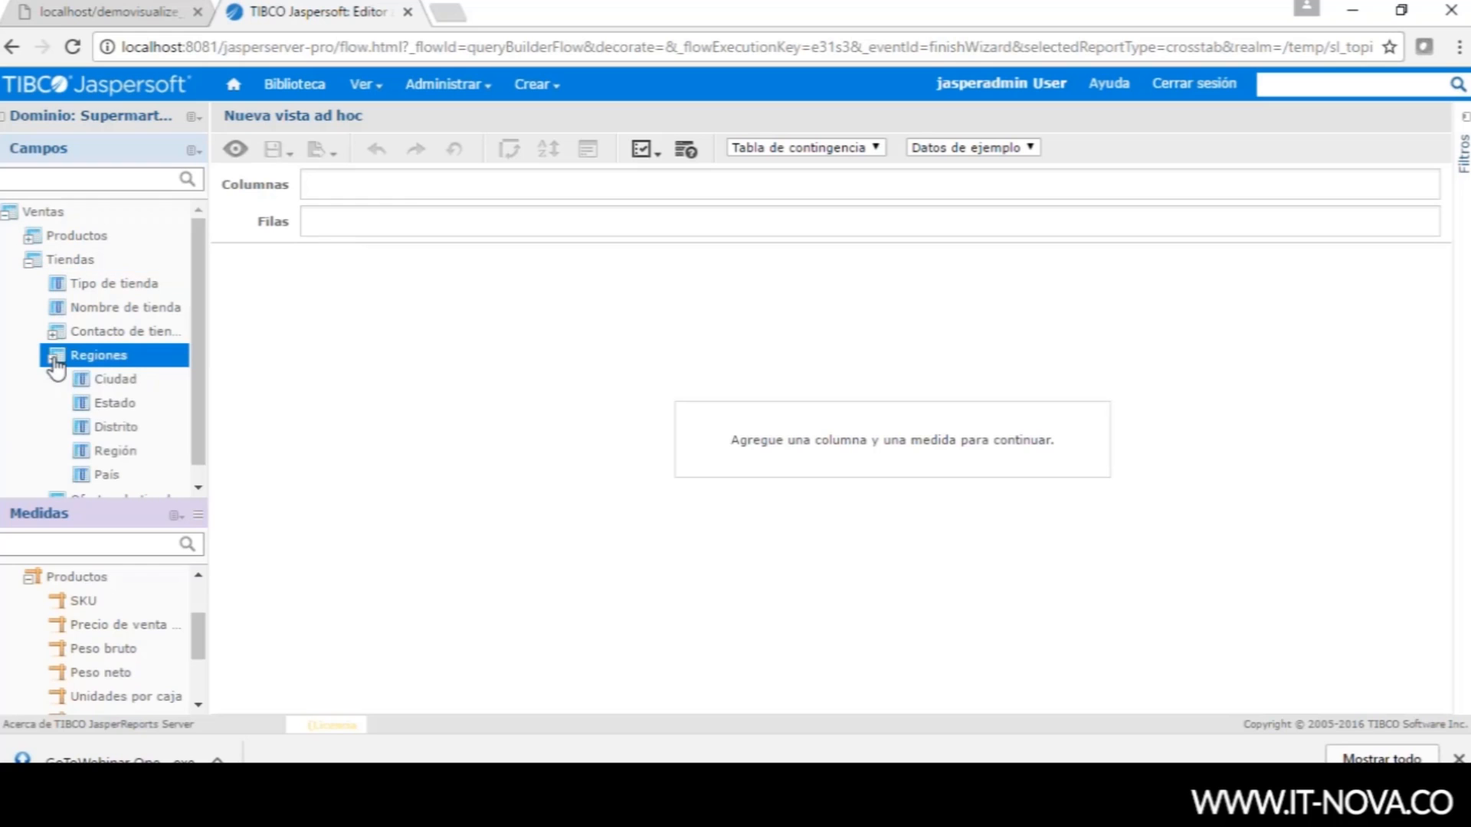
pyautogui.scroll(-1, 197, 410)
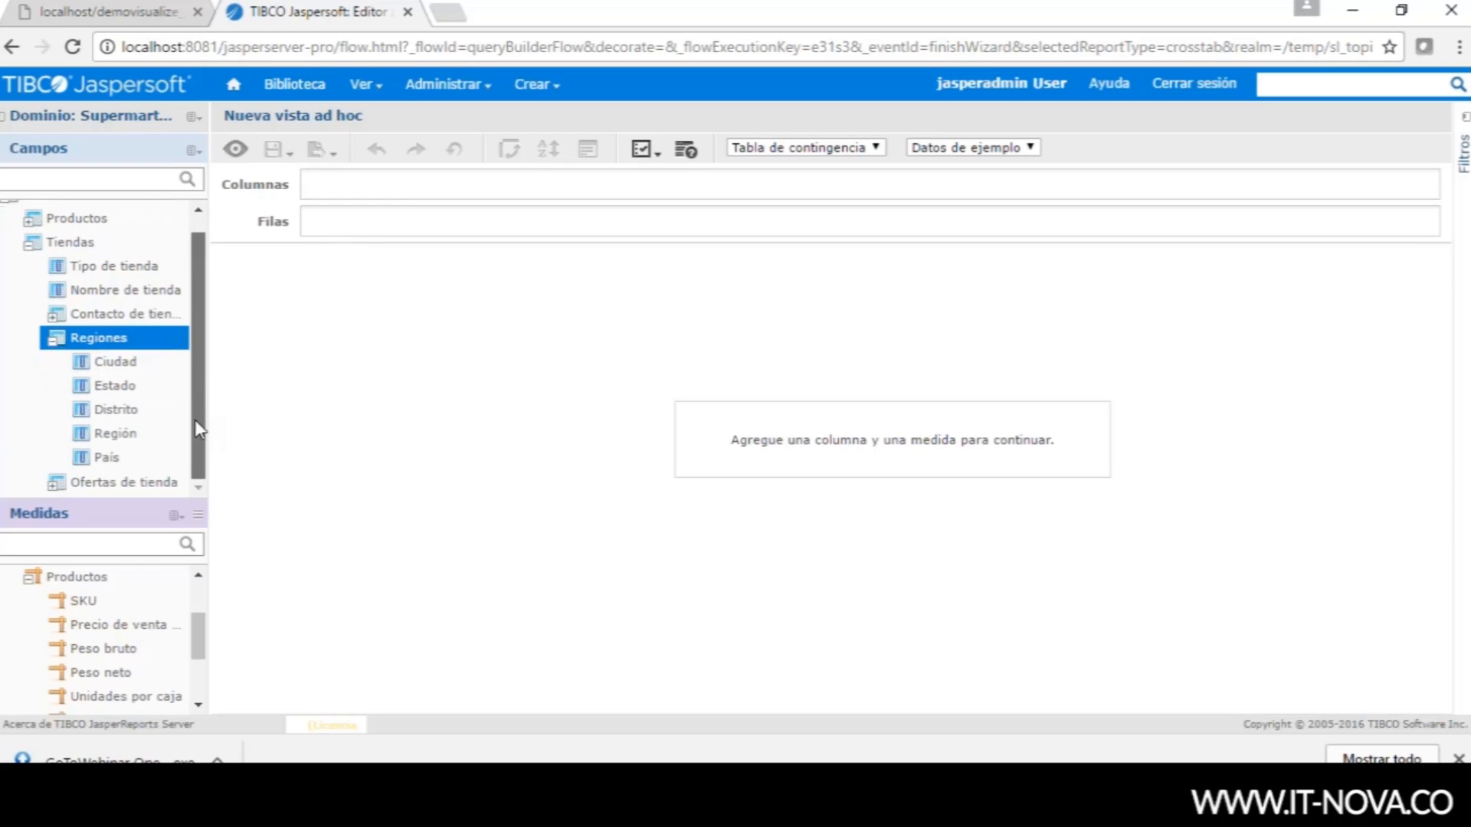
pyautogui.moveTo(129, 465); pyautogui.dragTo(354, 230)
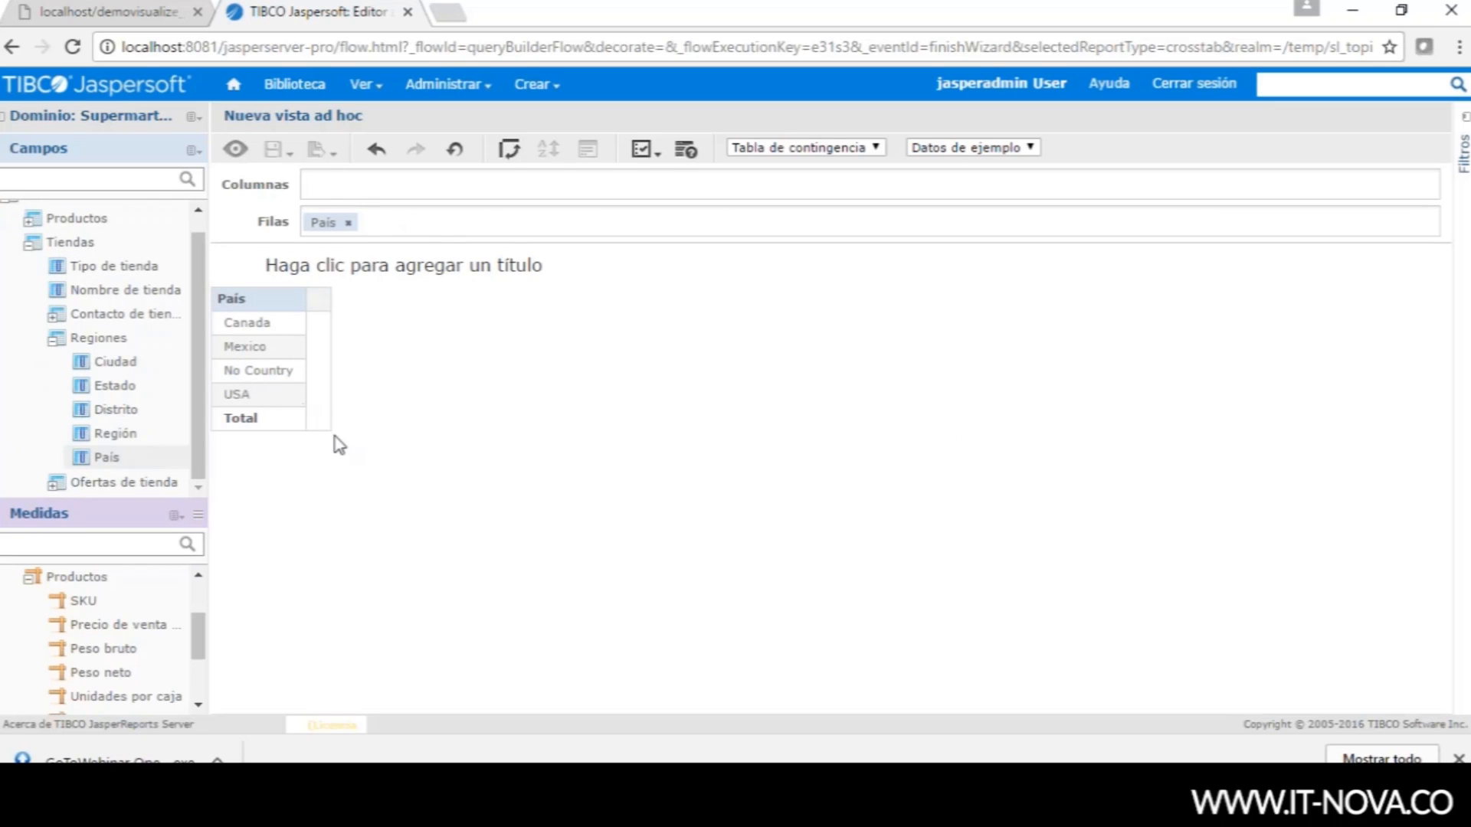
pyautogui.moveTo(196, 636); pyautogui.dragTo(196, 605)
pyautogui.moveTo(93, 611); pyautogui.dragTo(327, 189)
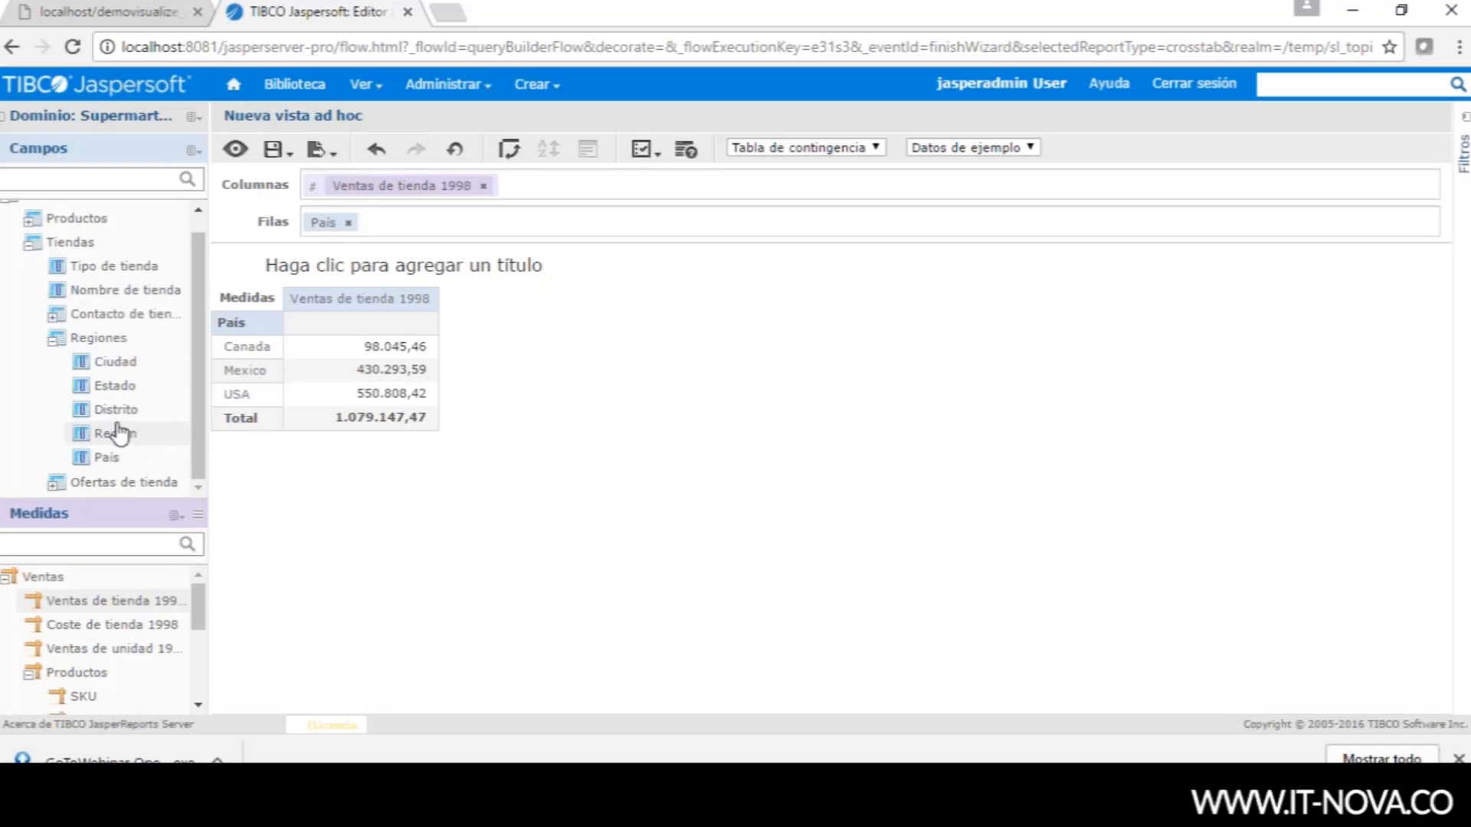
pyautogui.moveTo(115, 386); pyautogui.dragTo(391, 240)
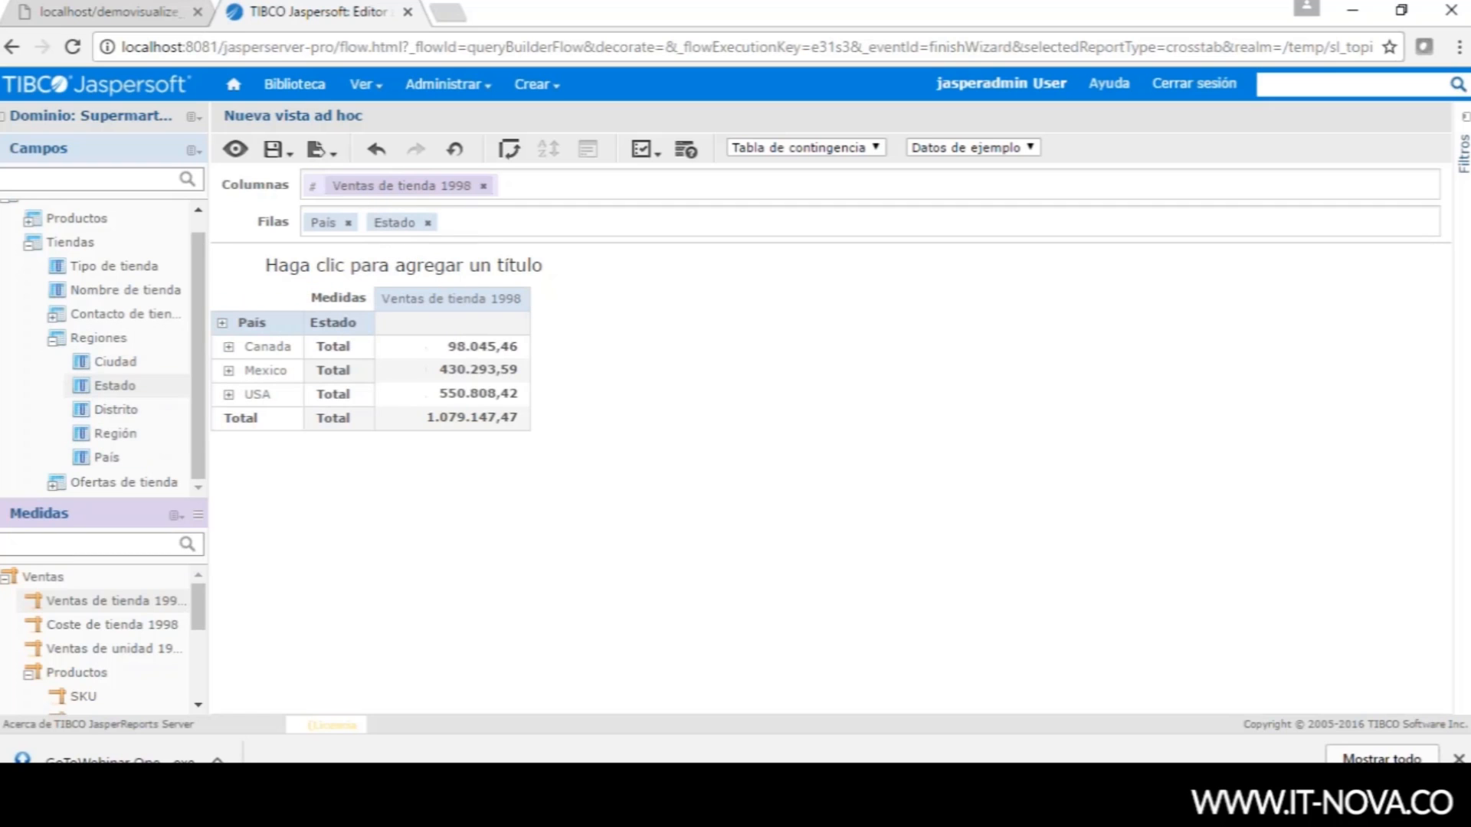
pyautogui.moveTo(111, 362); pyautogui.dragTo(444, 228)
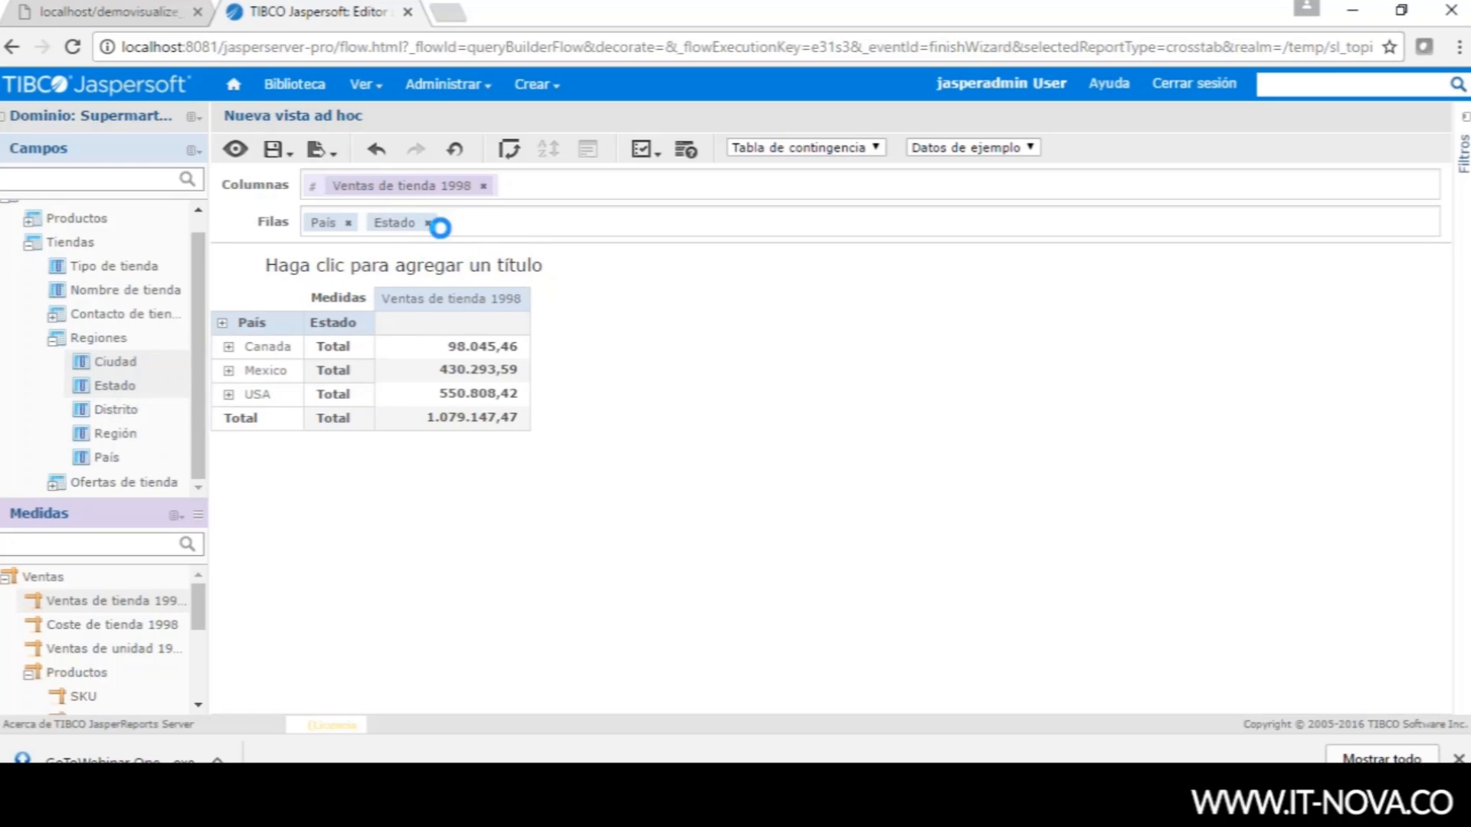
pyautogui.click(223, 324)
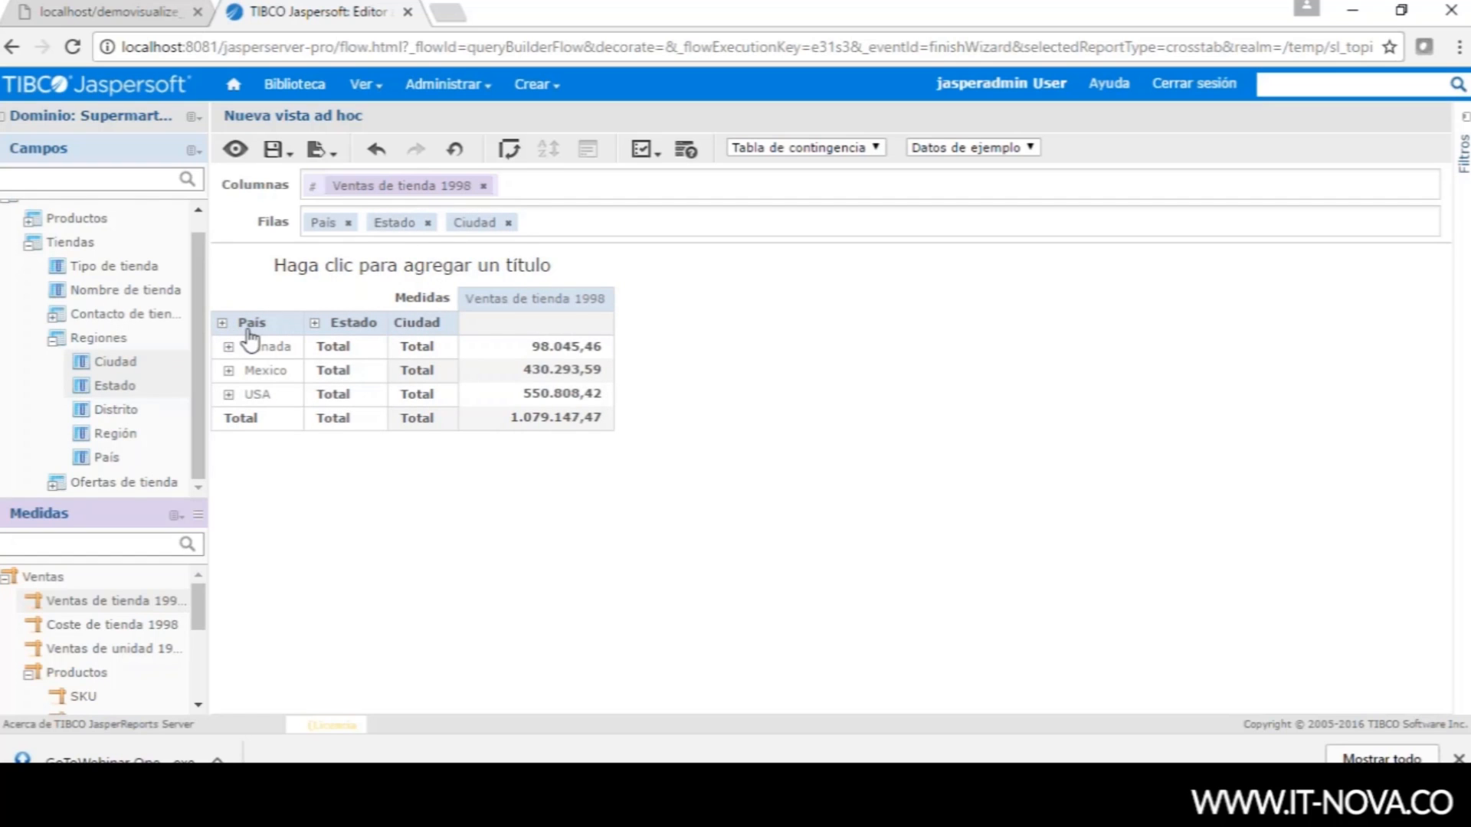
pyautogui.click(315, 324)
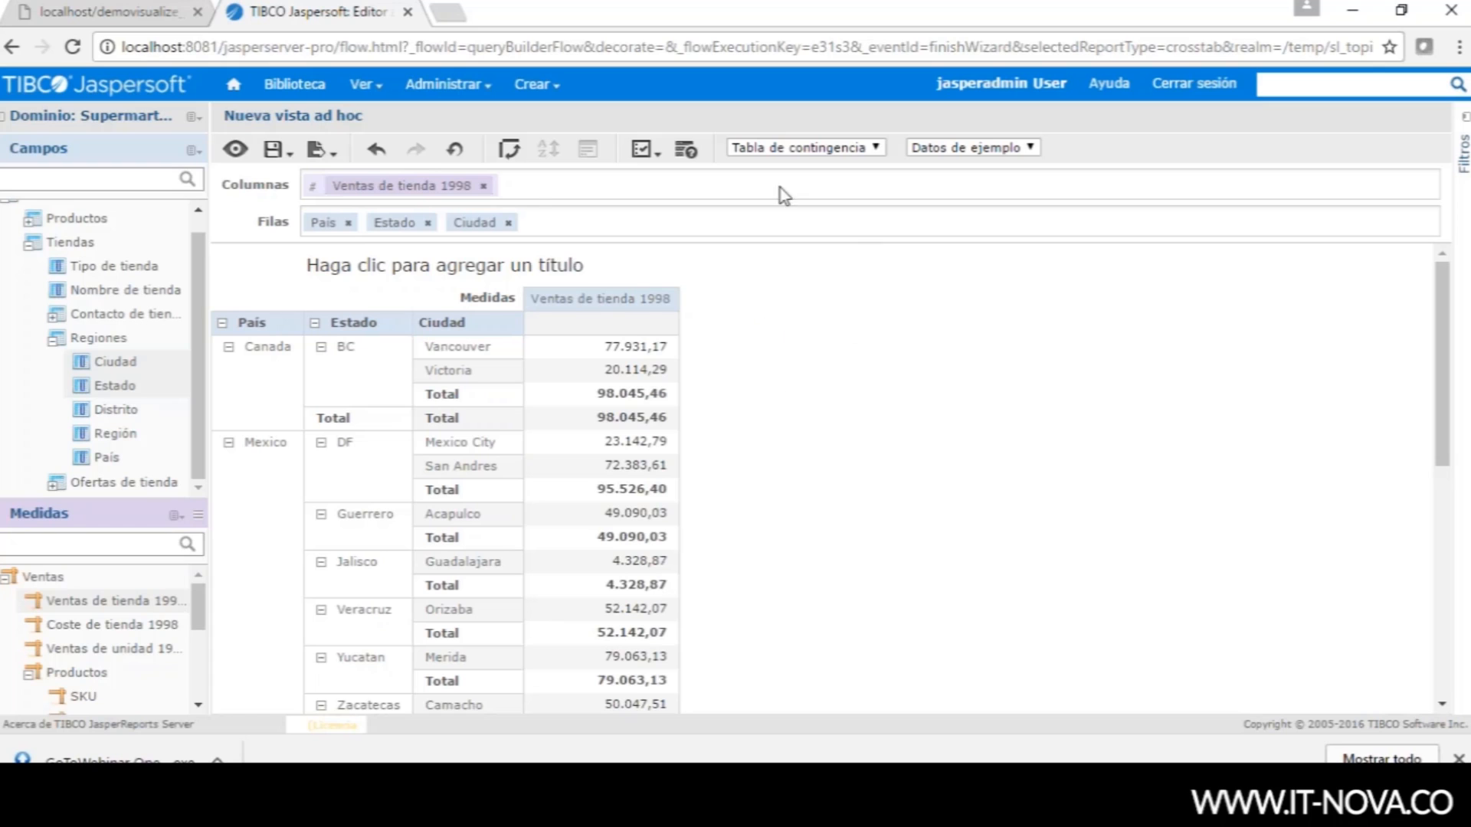
# - Drop Ciudad from the row groupings and switch the view type to Gráfico
pyautogui.click(508, 222)
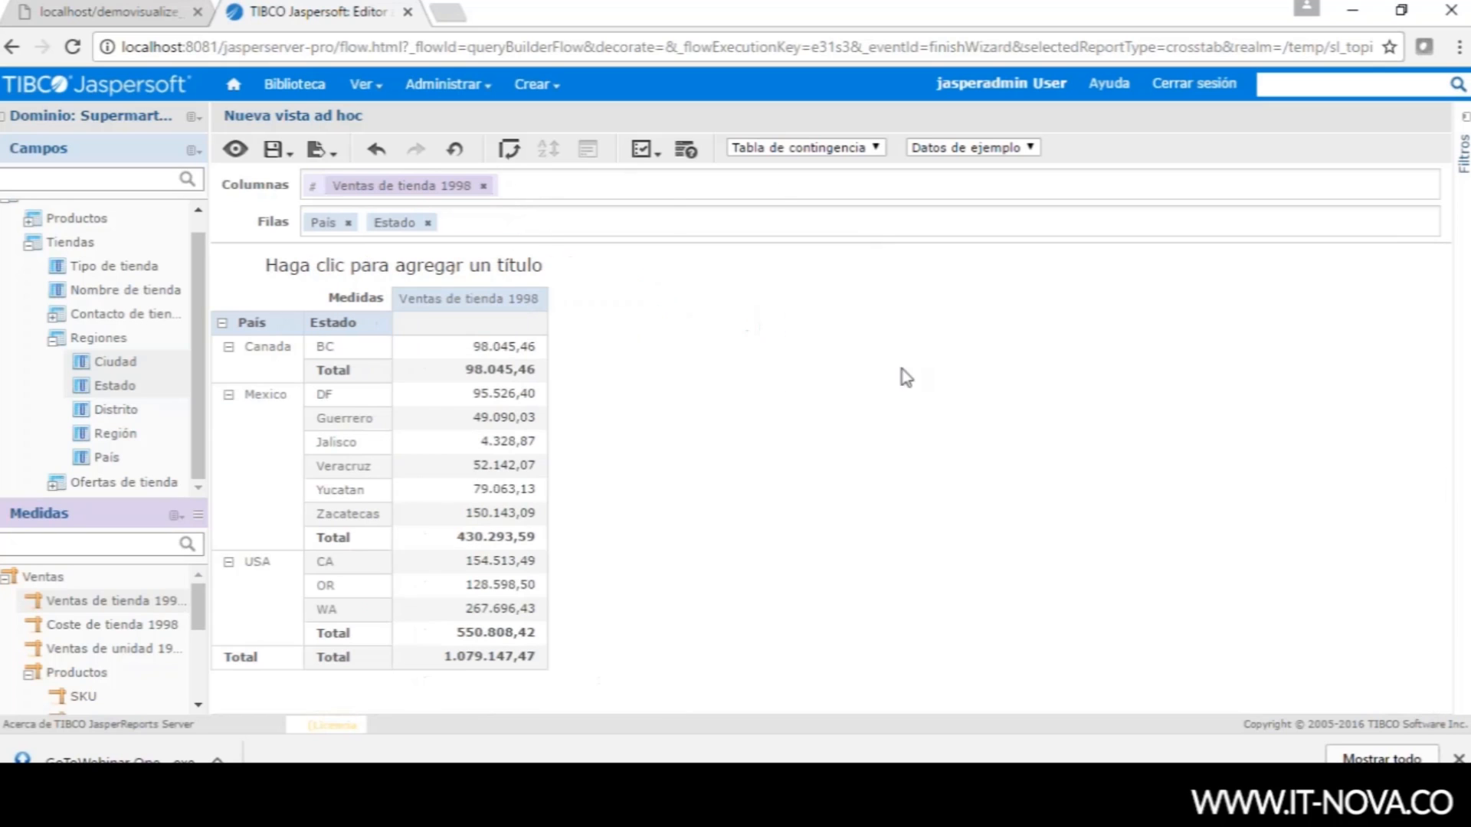
pyautogui.click(876, 149)
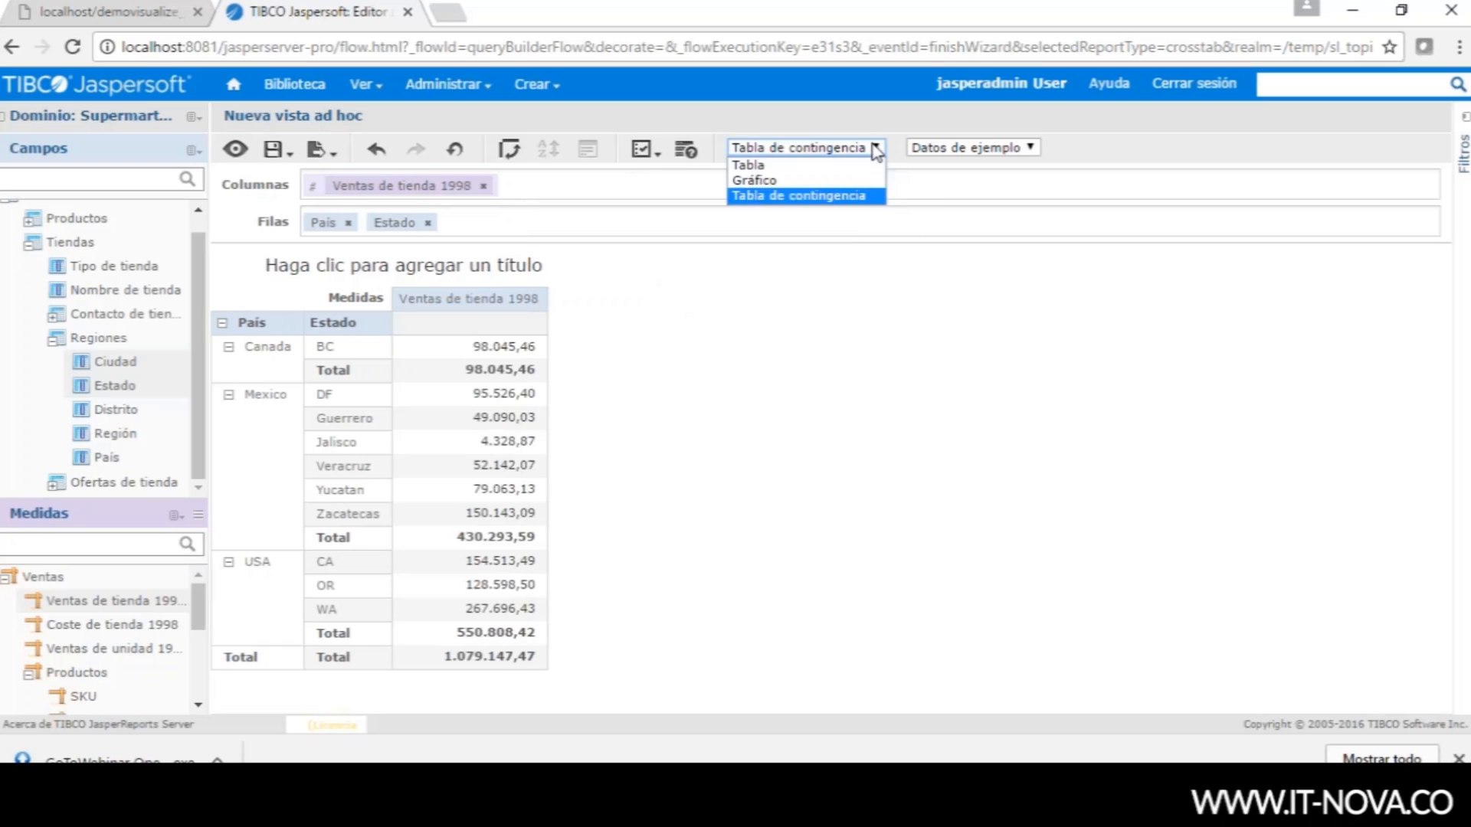
pyautogui.click(781, 182)
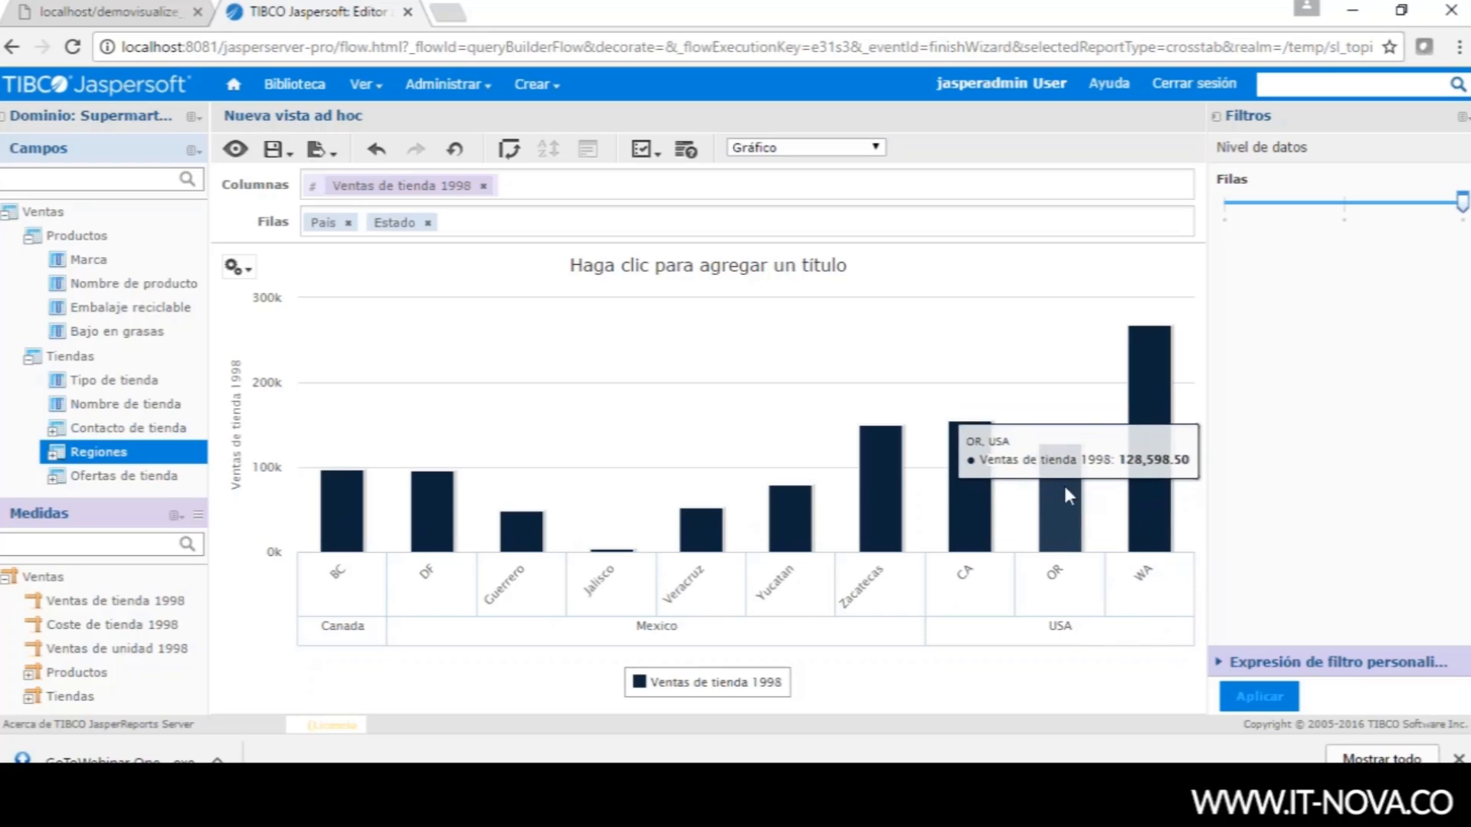
pyautogui.moveTo(977, 495)
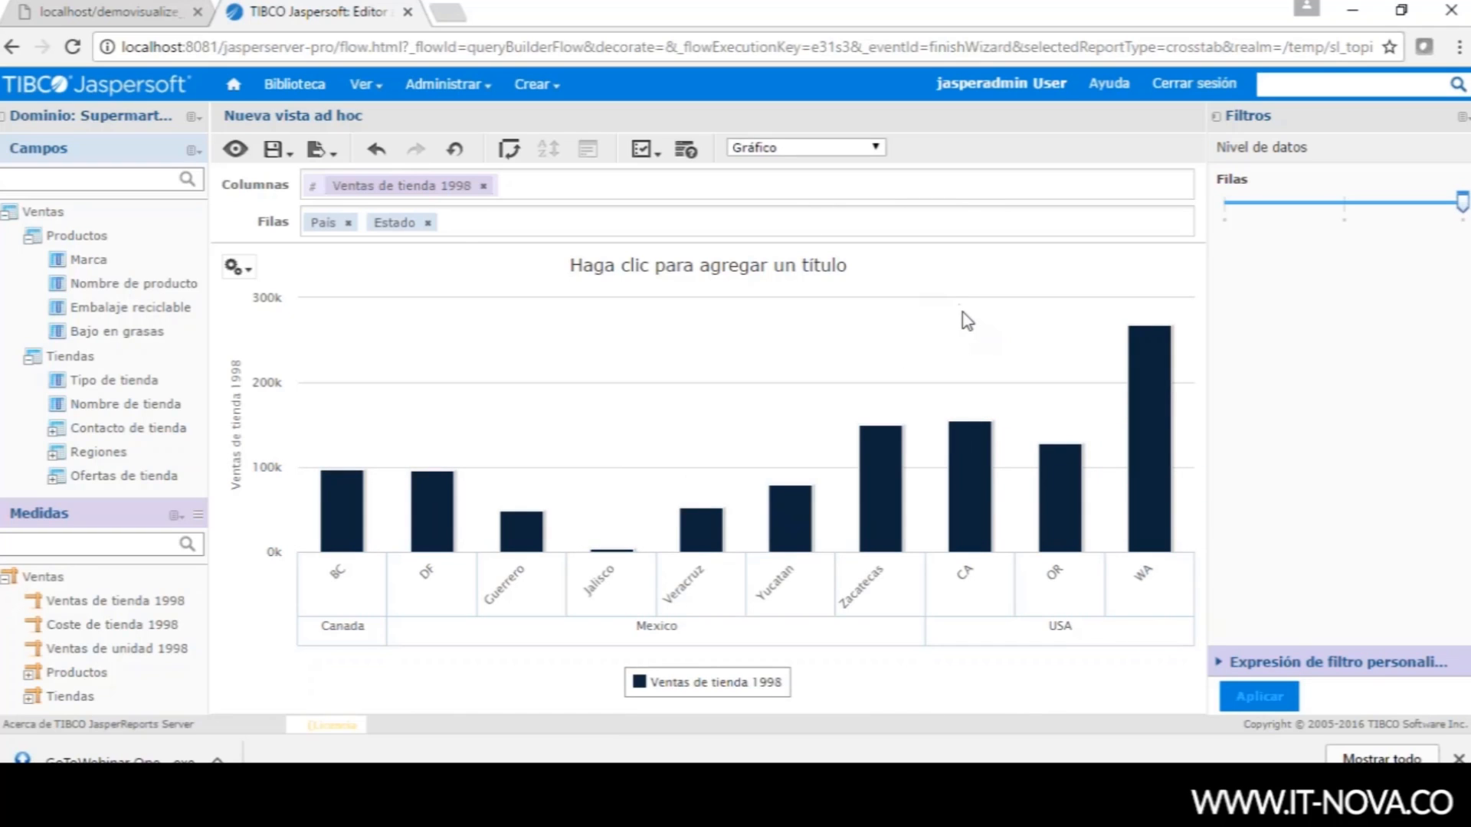
# - Switch the view to Tabla and move País and Estado from Grupos into Columnas
pyautogui.click(877, 151)
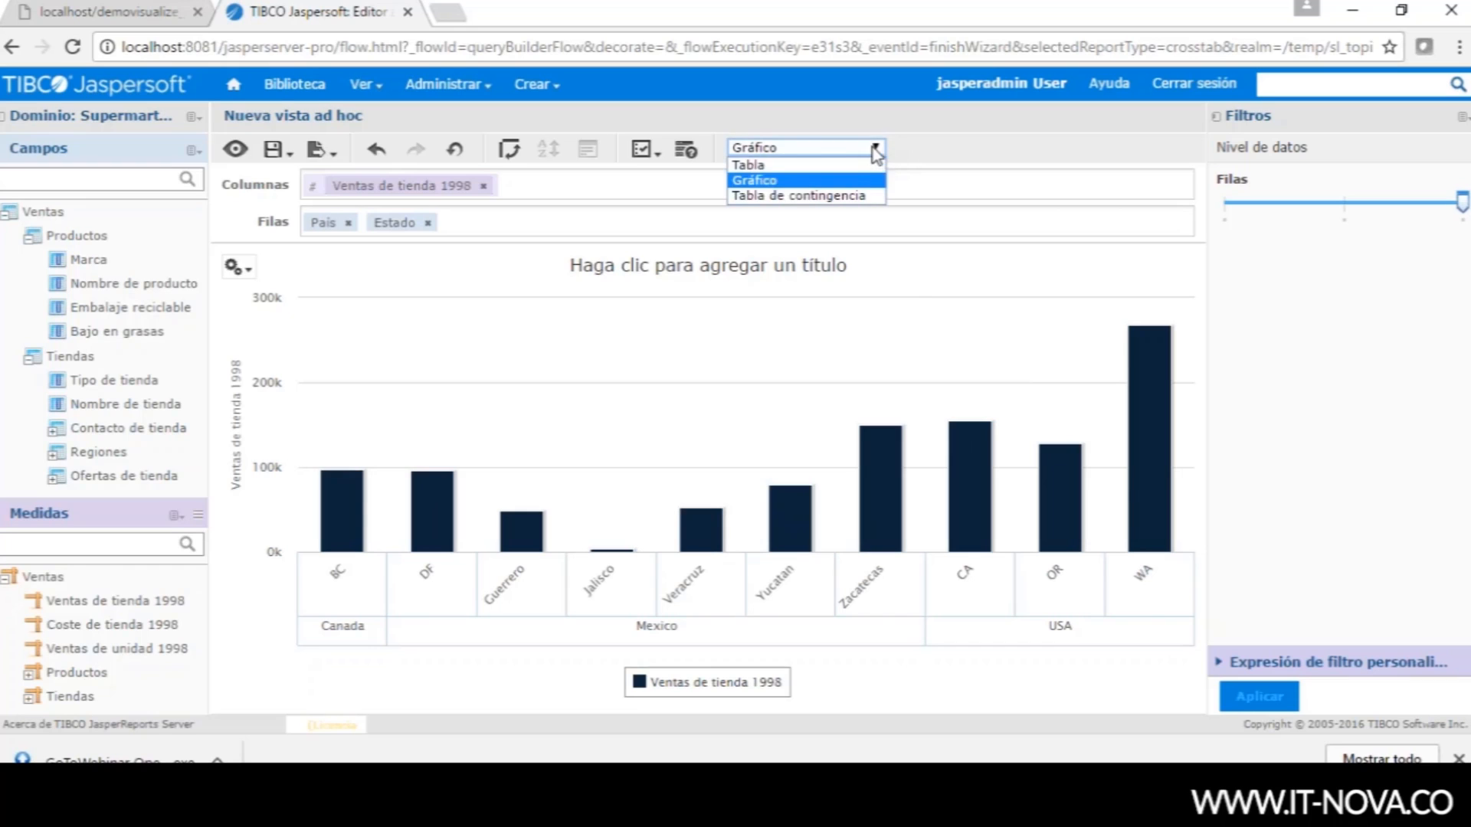
pyautogui.click(782, 166)
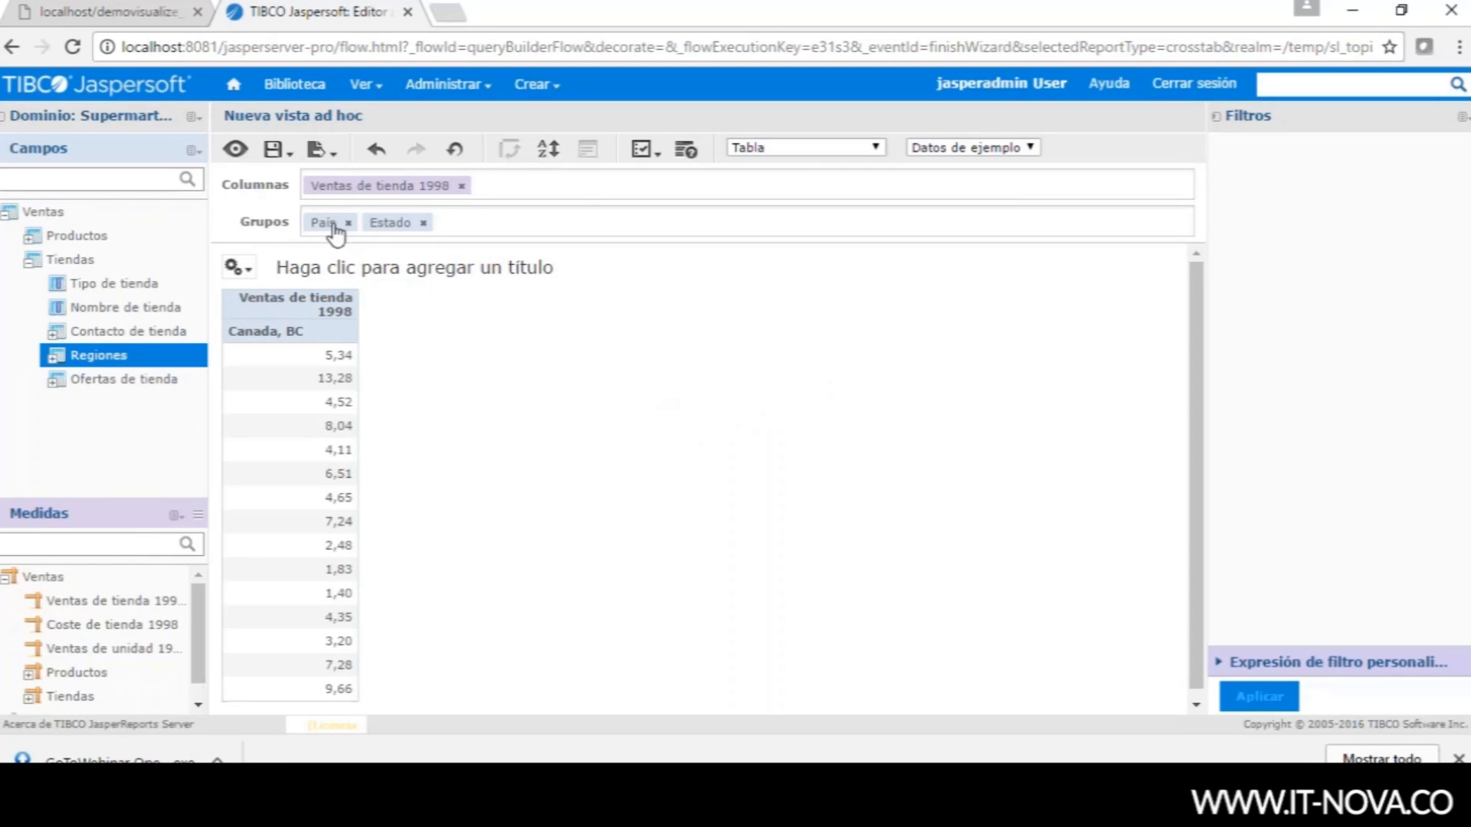
pyautogui.moveTo(334, 230); pyautogui.dragTo(389, 192)
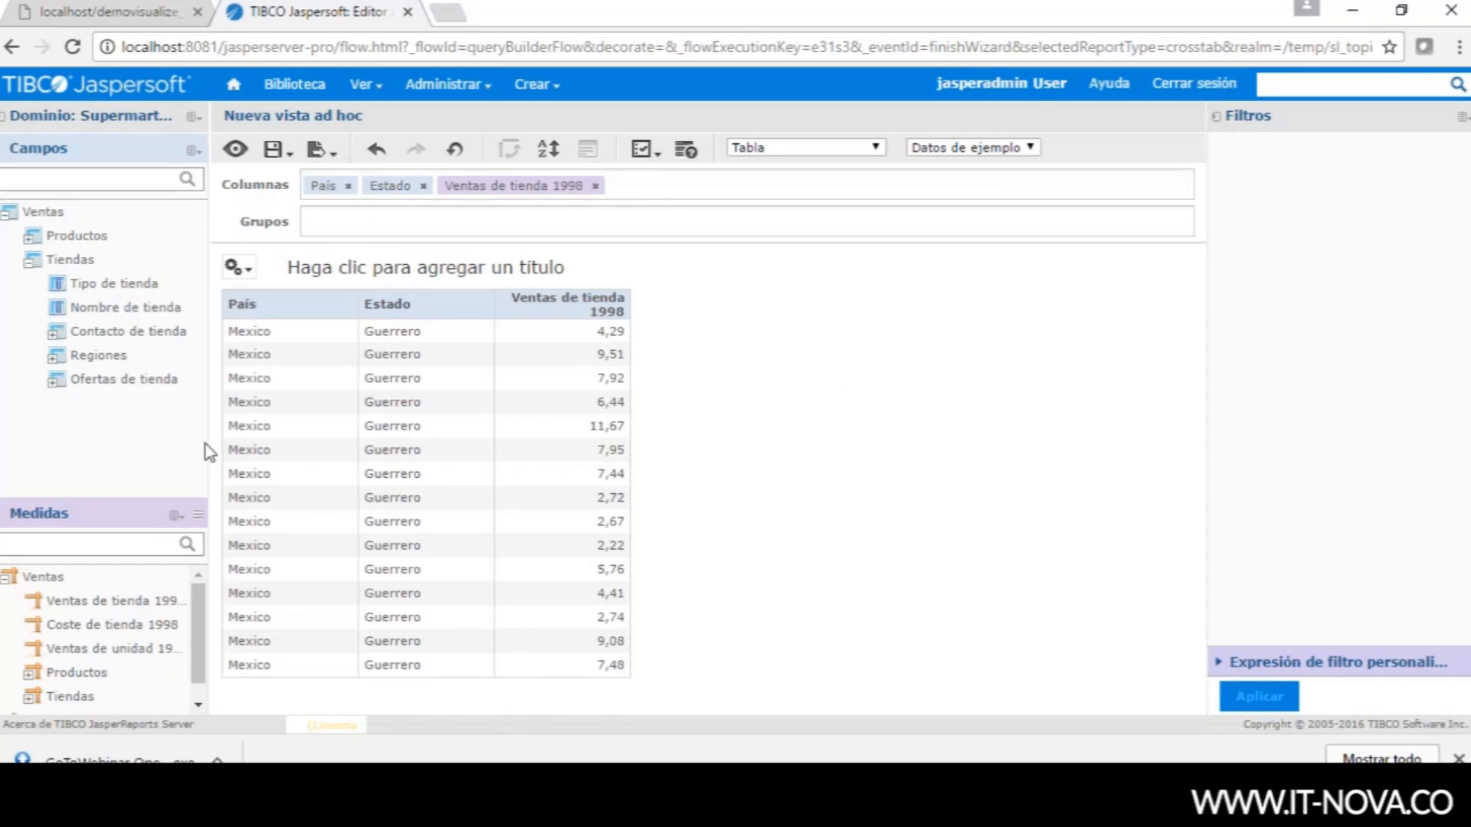
pyautogui.click(54, 356)
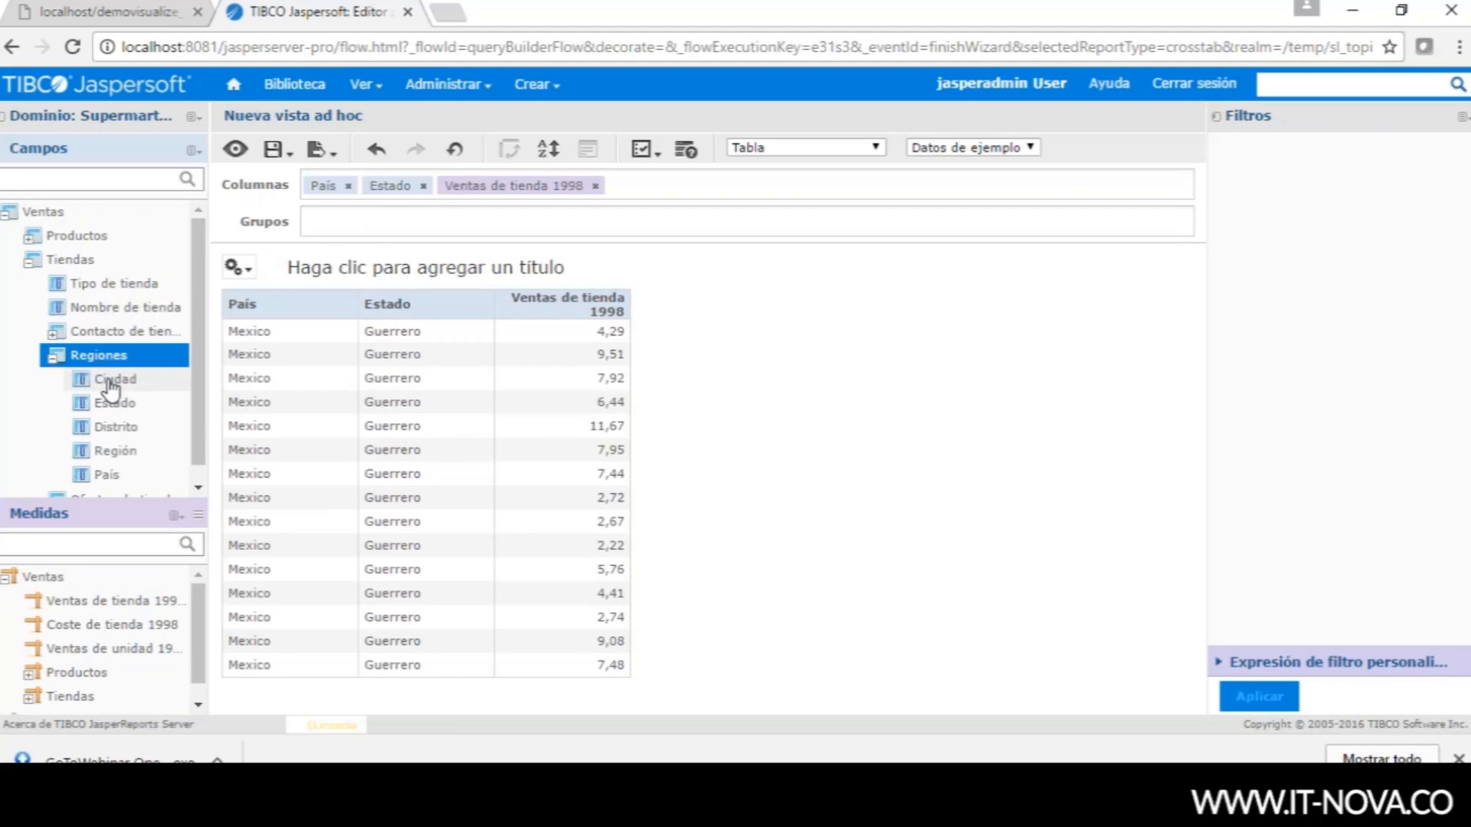
pyautogui.moveTo(111, 383); pyautogui.dragTo(452, 187)
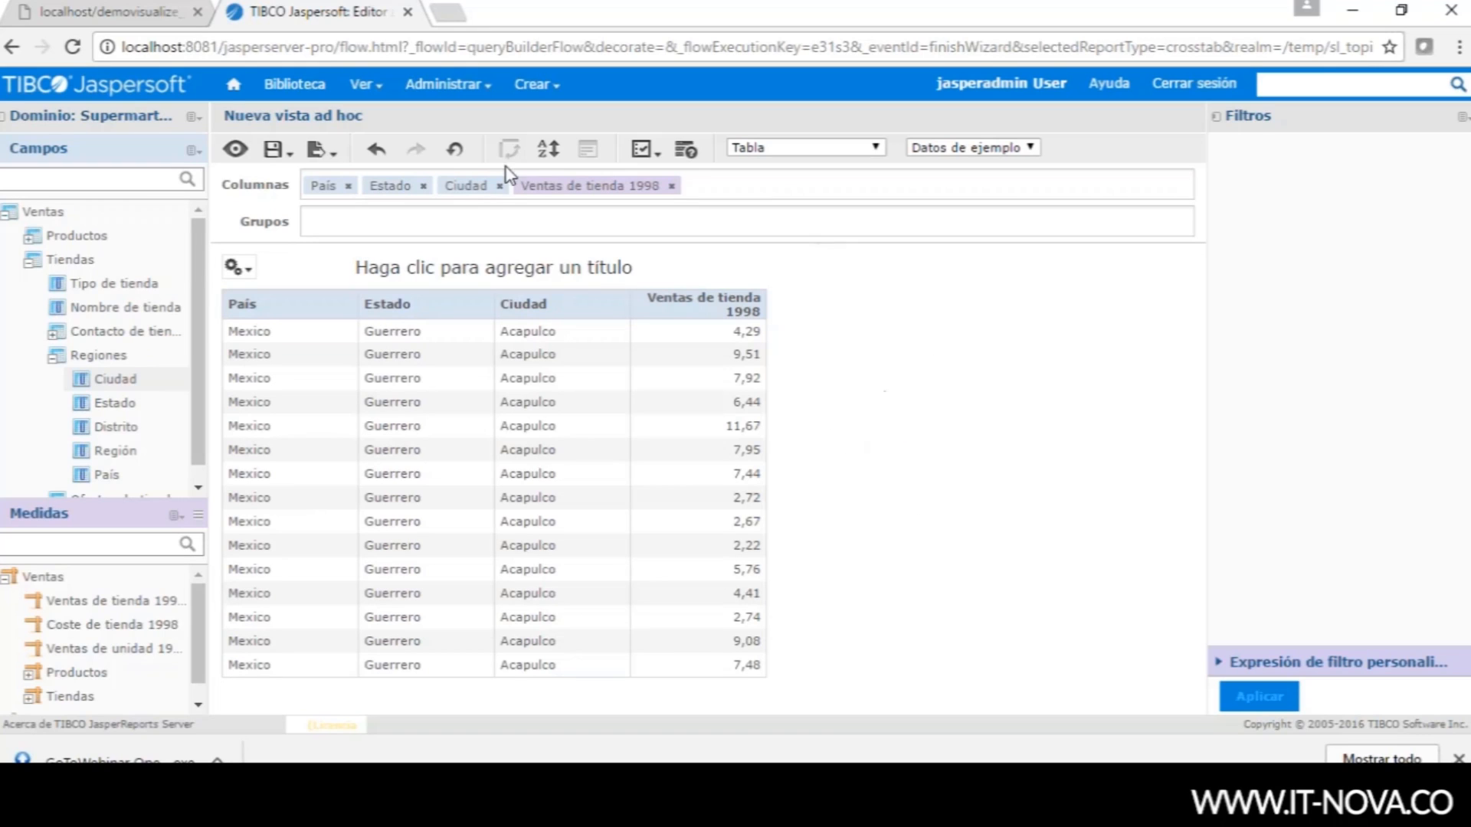
pyautogui.click(499, 185)
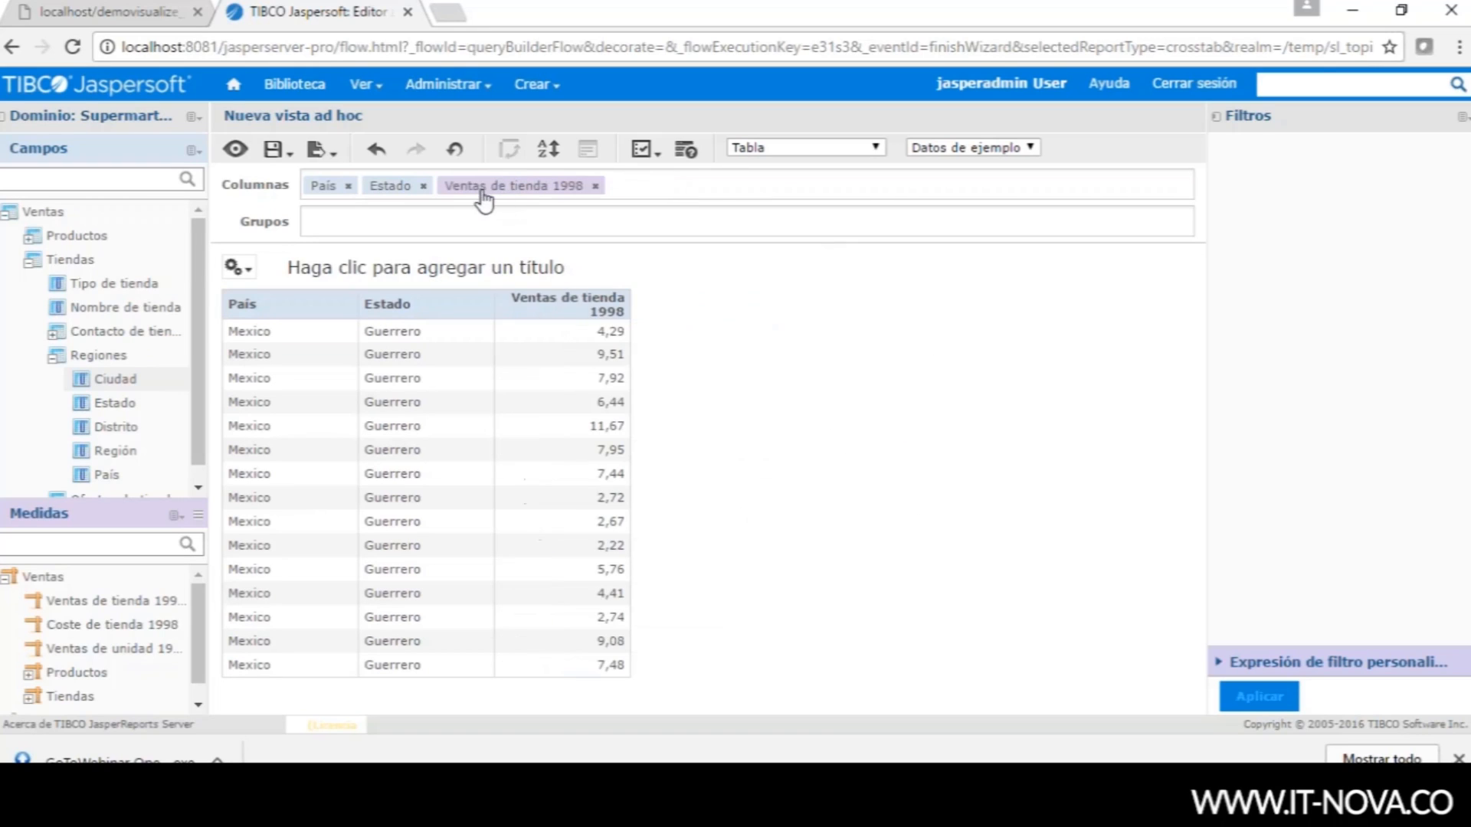
pyautogui.click(874, 149)
# - Switch back to Gráfico and set the chart type to spline line
pyautogui.click(778, 182)
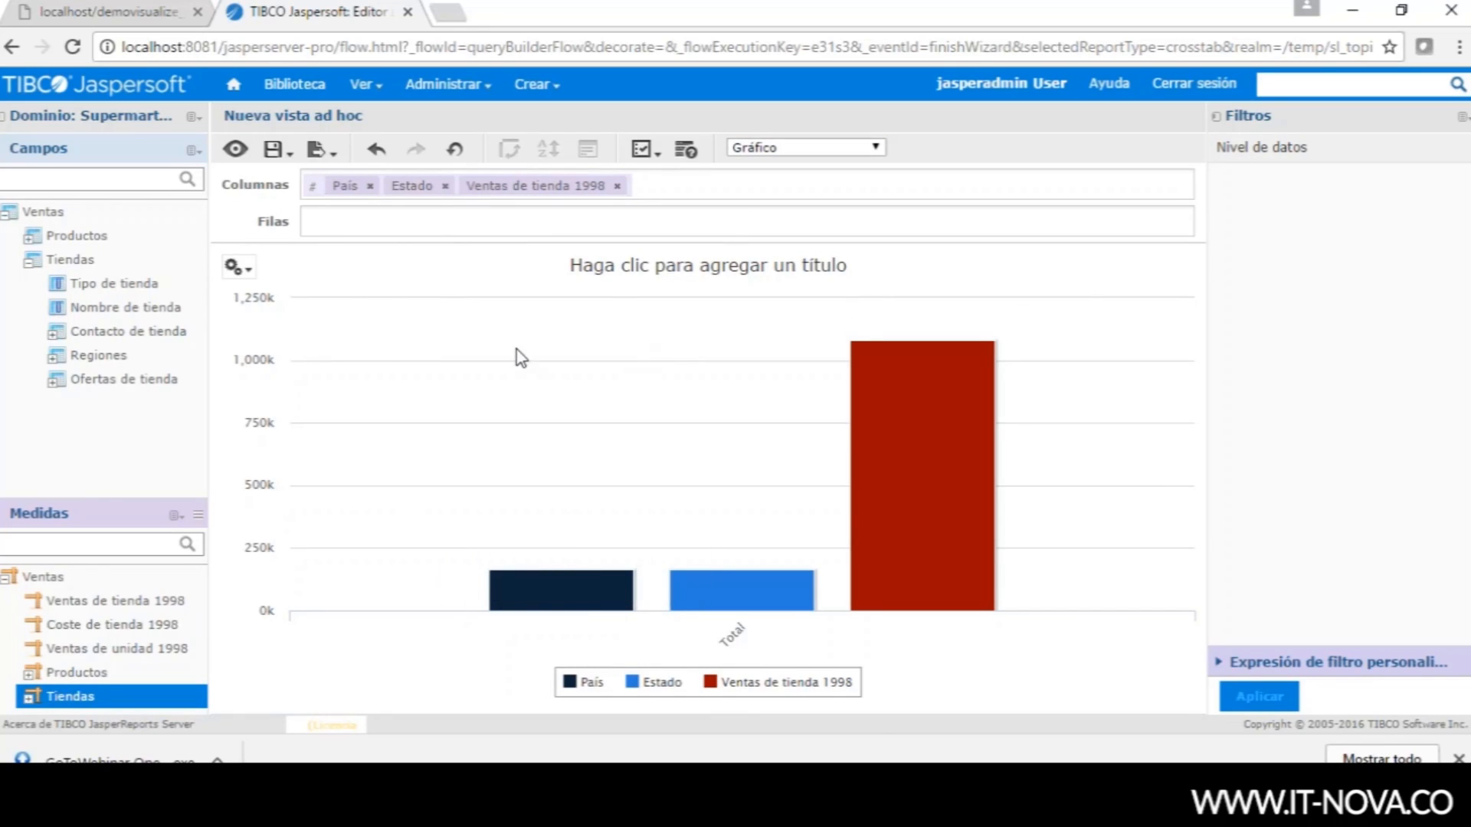
pyautogui.click(235, 267)
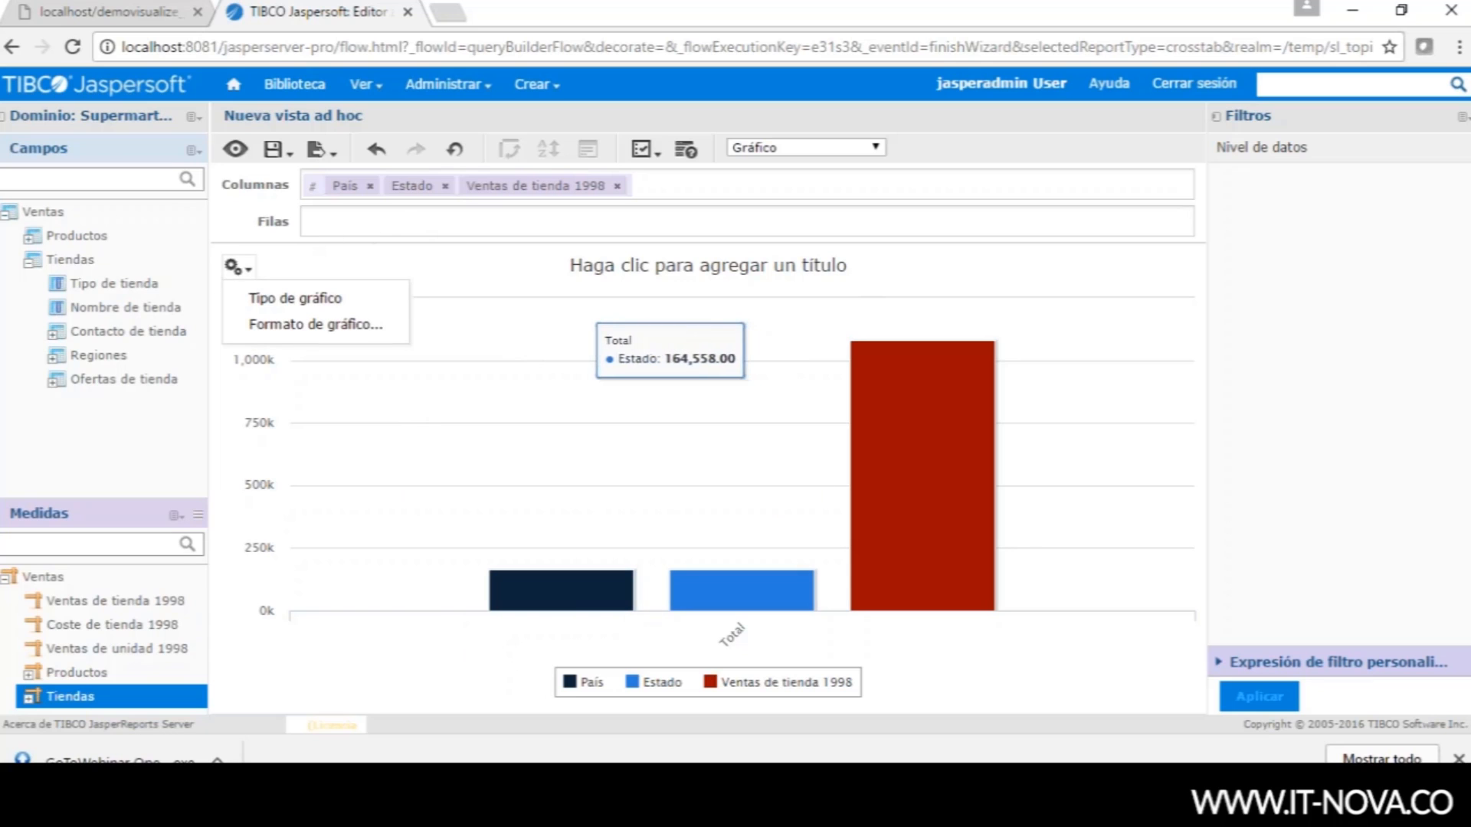
pyautogui.click(264, 302)
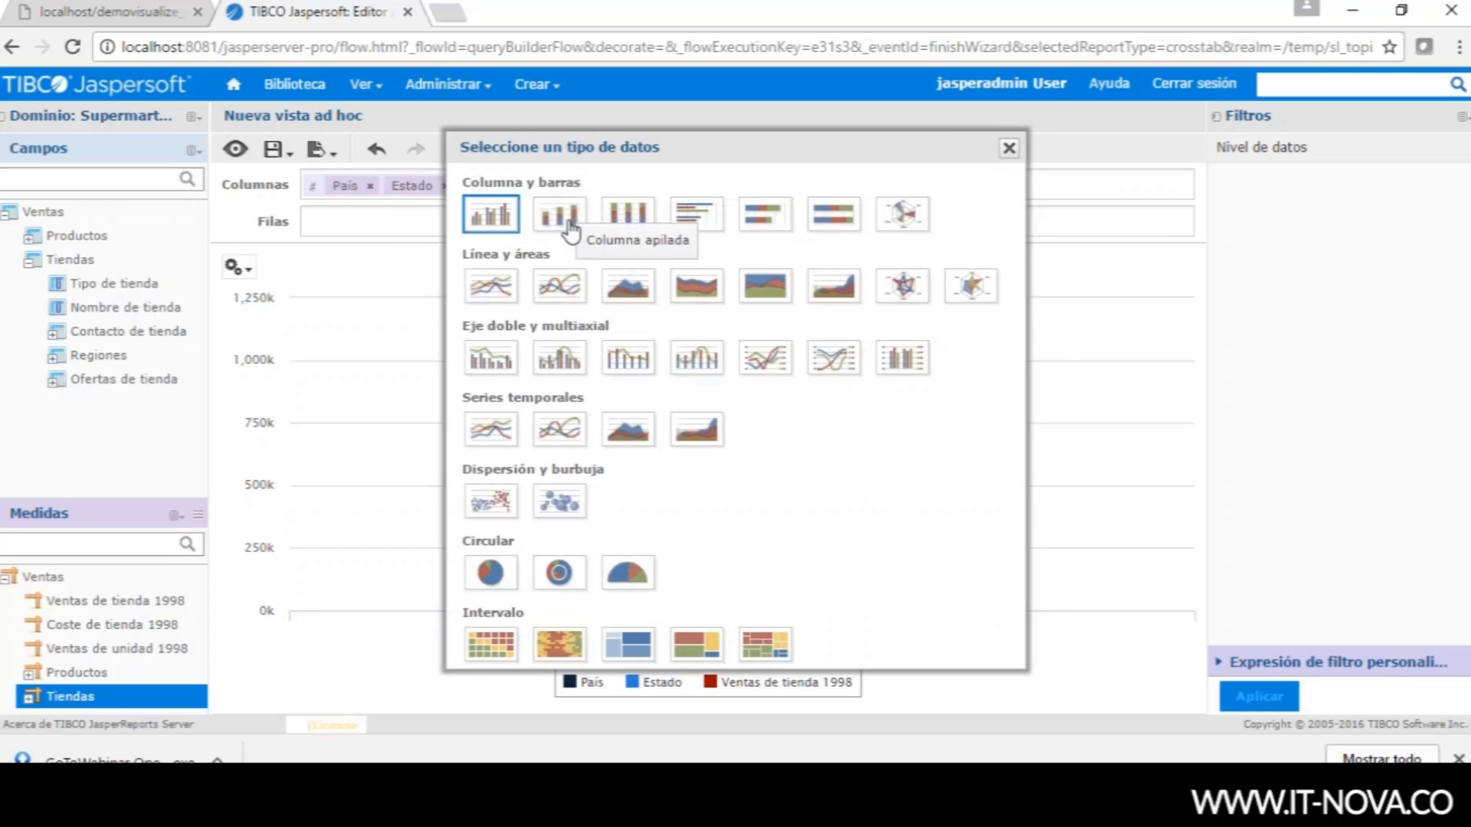
pyautogui.click(560, 295)
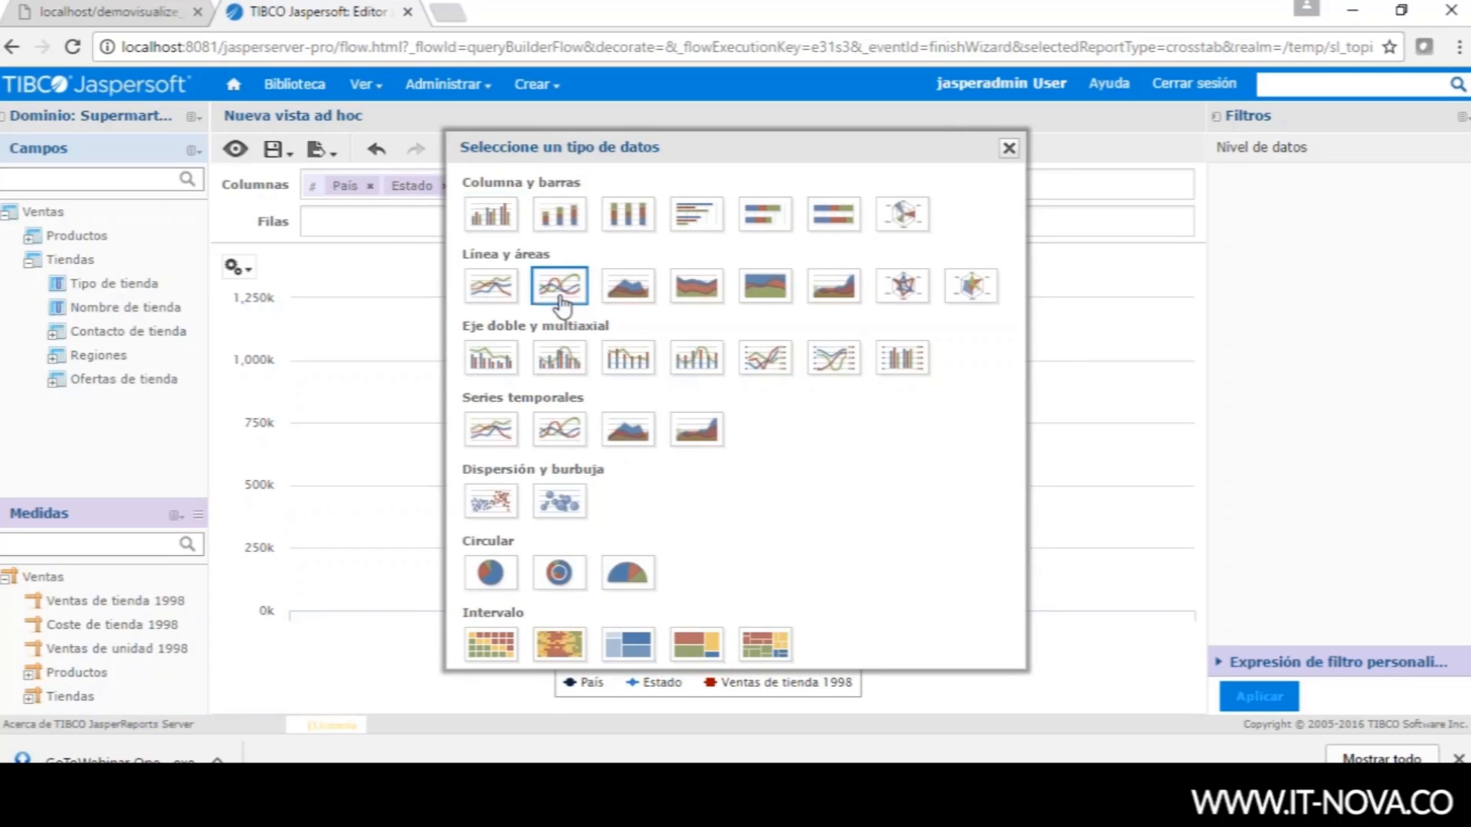
pyautogui.click(1008, 148)
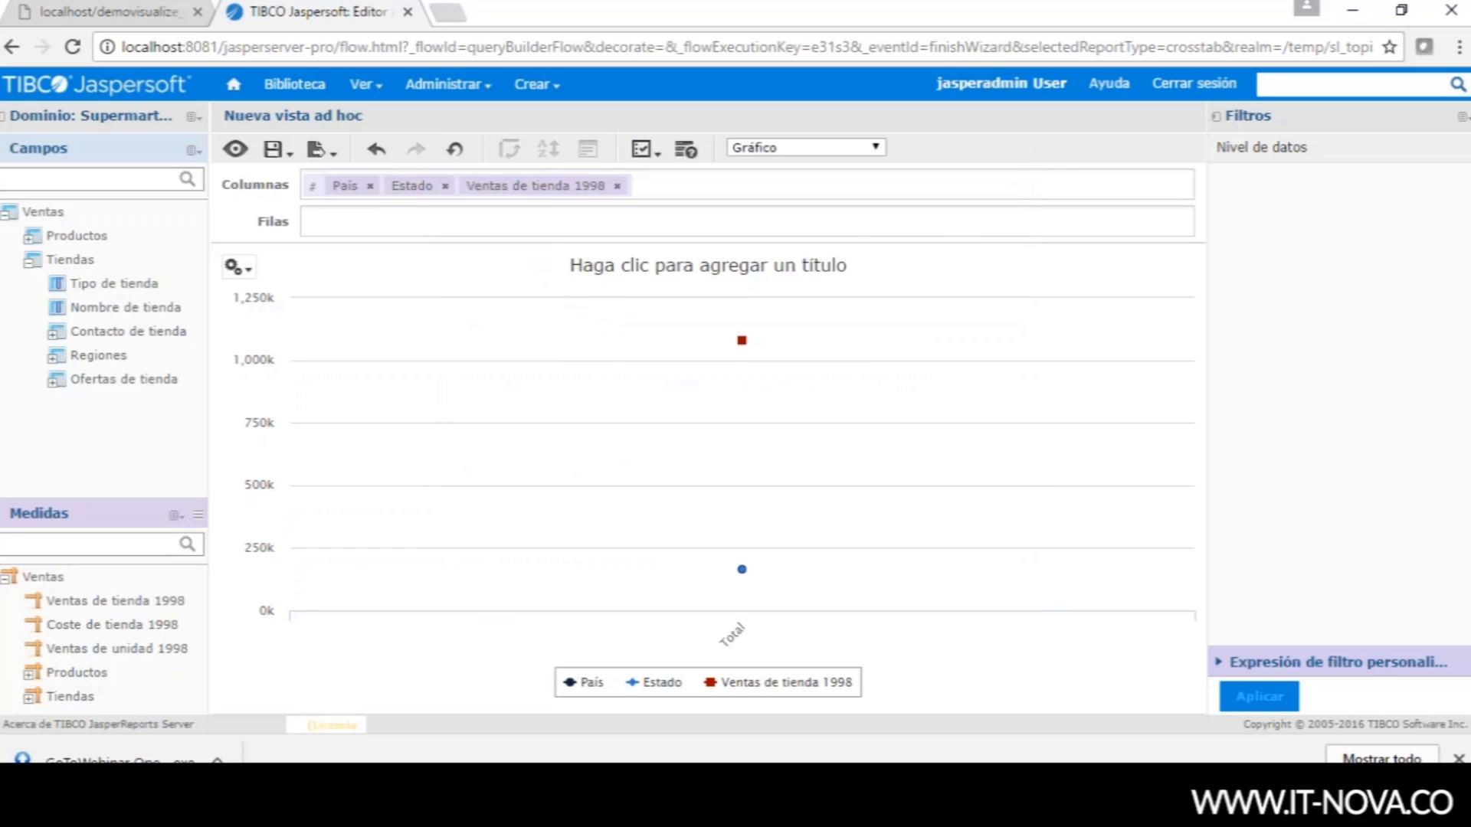
# - Move País and Estado from Columnas into Filas and adjust the chart's level slider
pyautogui.click(370, 186)
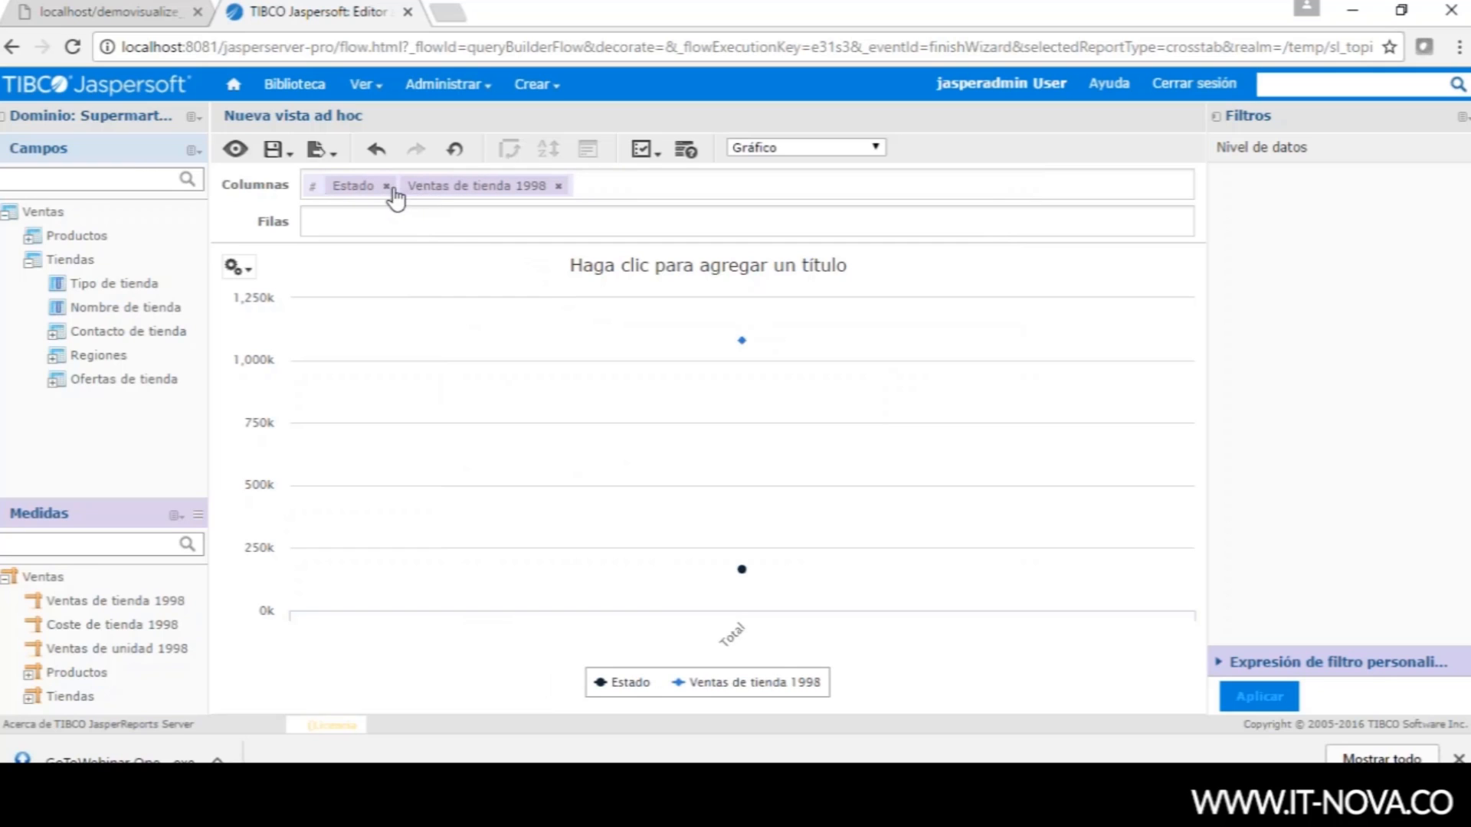
pyautogui.click(388, 187)
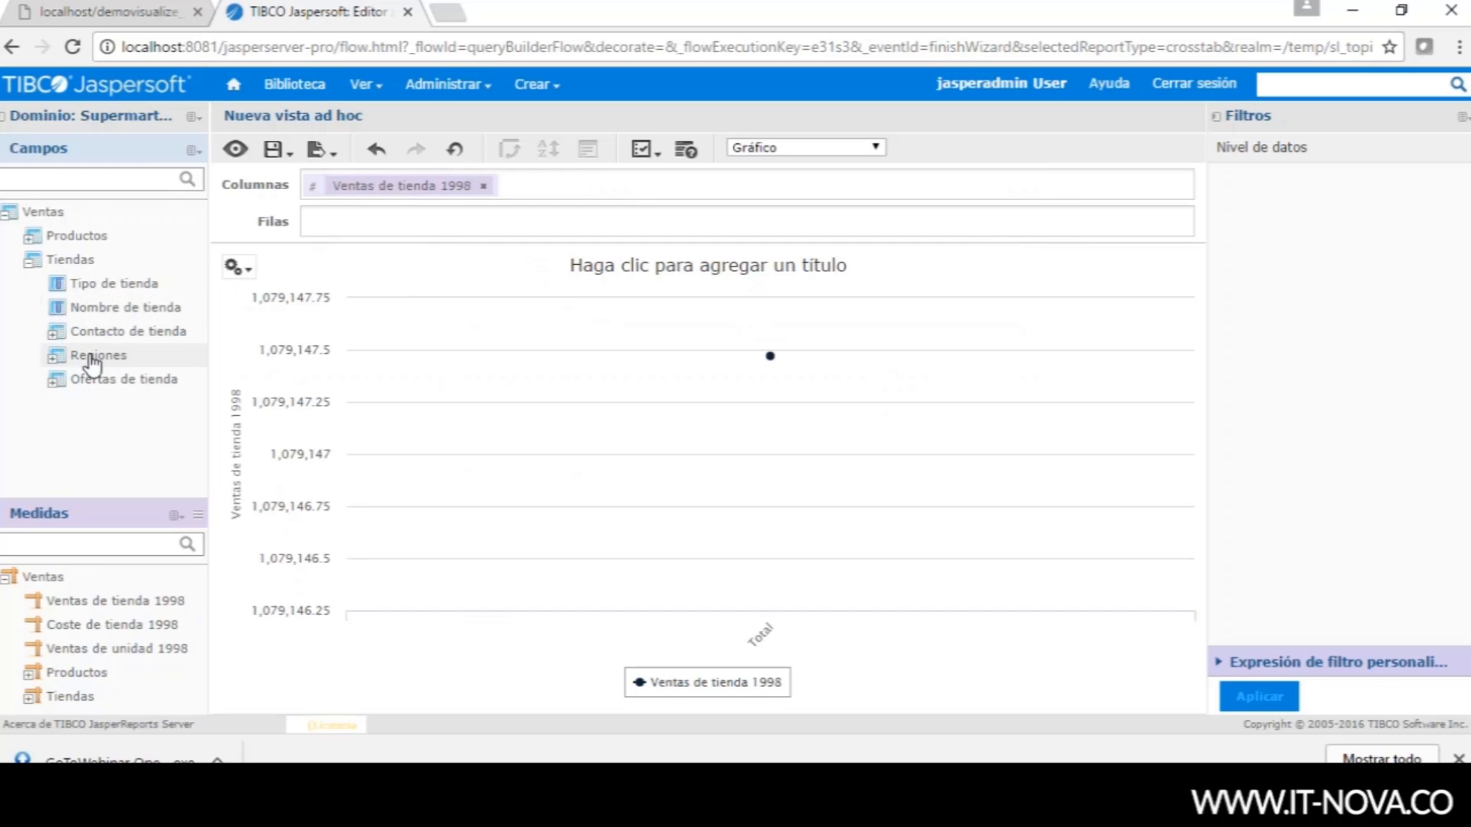
pyautogui.click(55, 357)
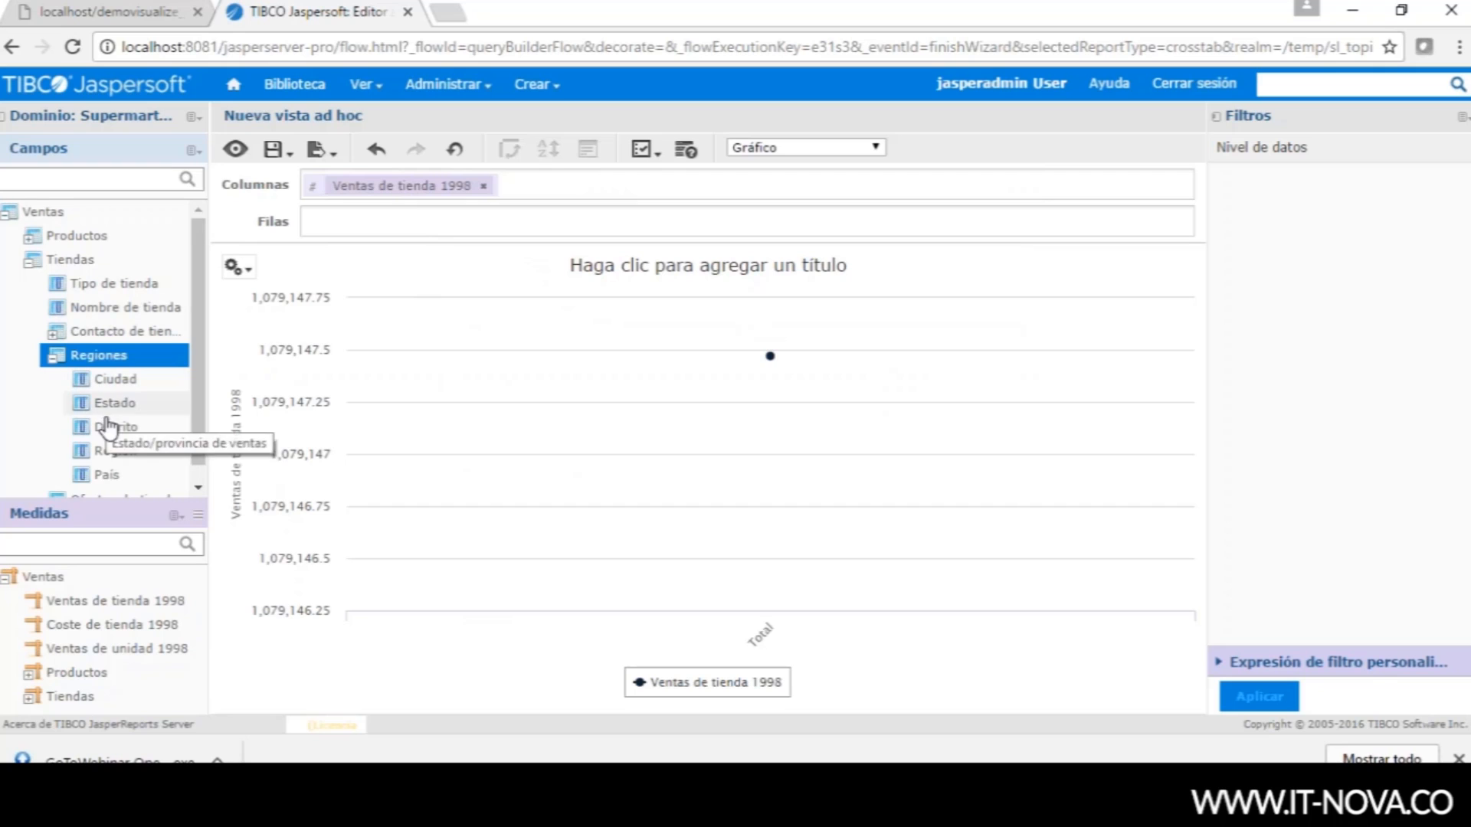
pyautogui.moveTo(103, 475); pyautogui.dragTo(321, 224)
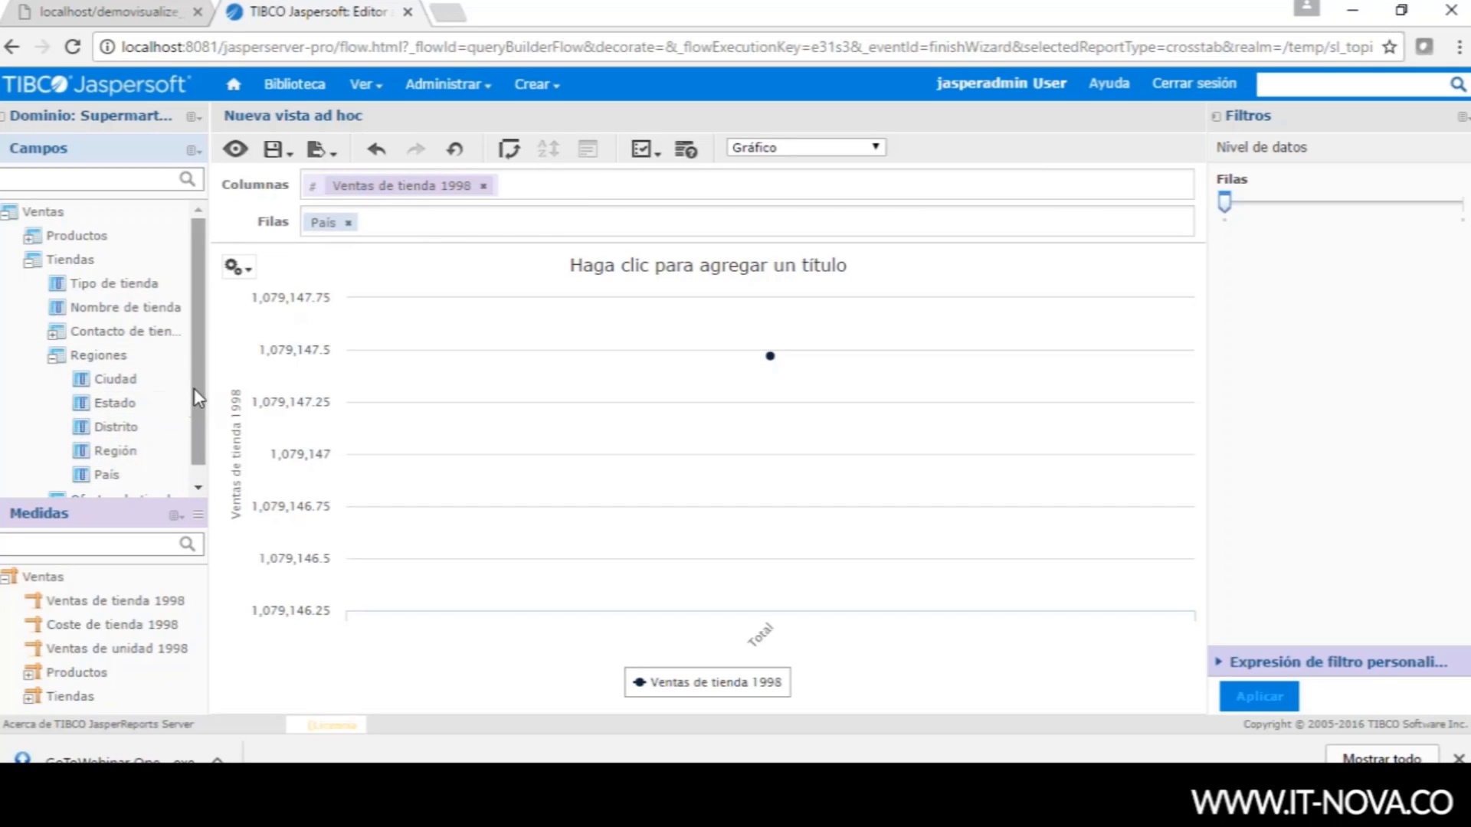
pyautogui.scroll(-1, 196, 414)
pyautogui.moveTo(114, 385); pyautogui.dragTo(417, 226)
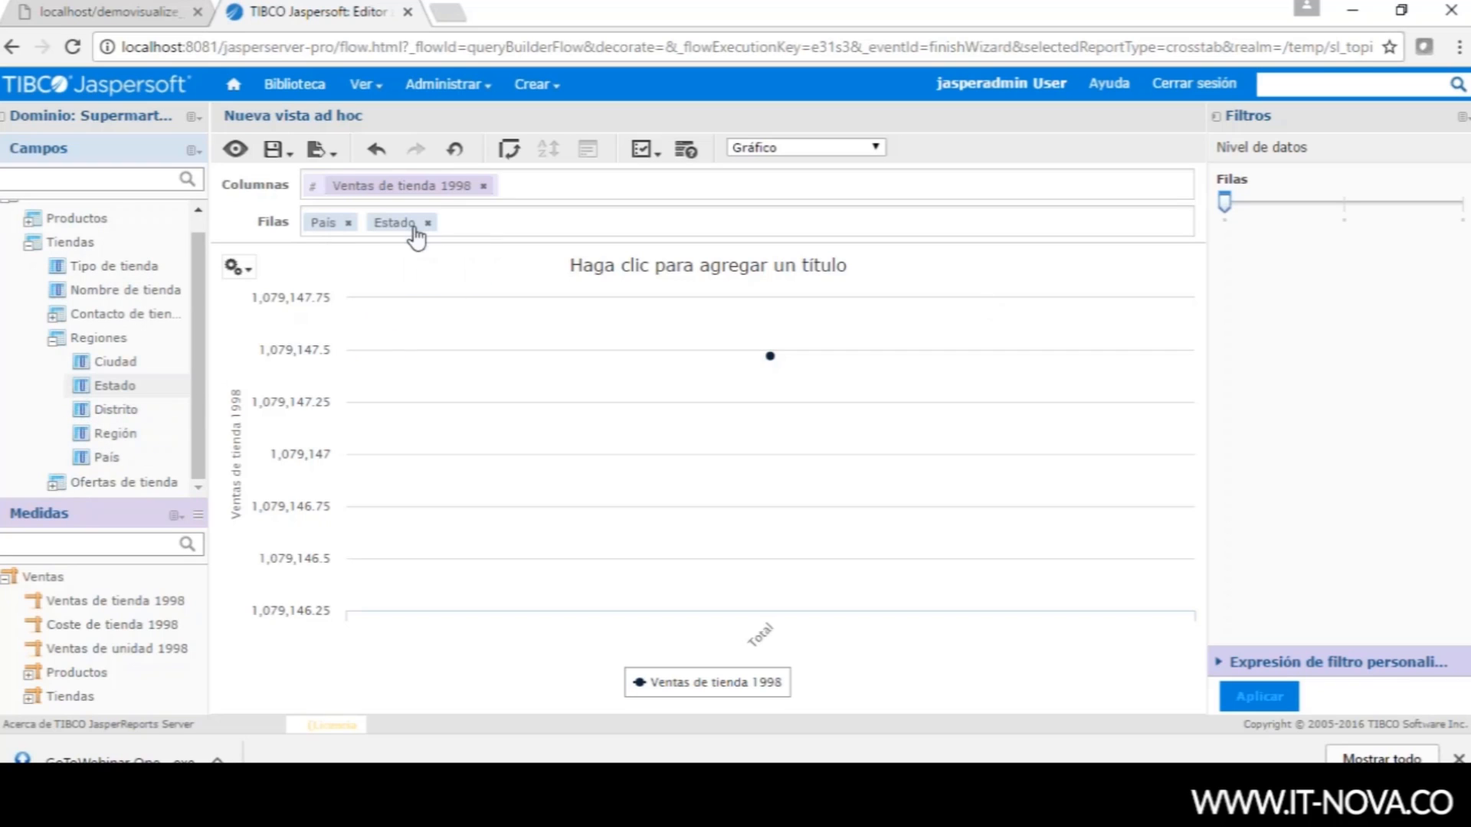
pyautogui.moveTo(1223, 214); pyautogui.dragTo(1342, 215)
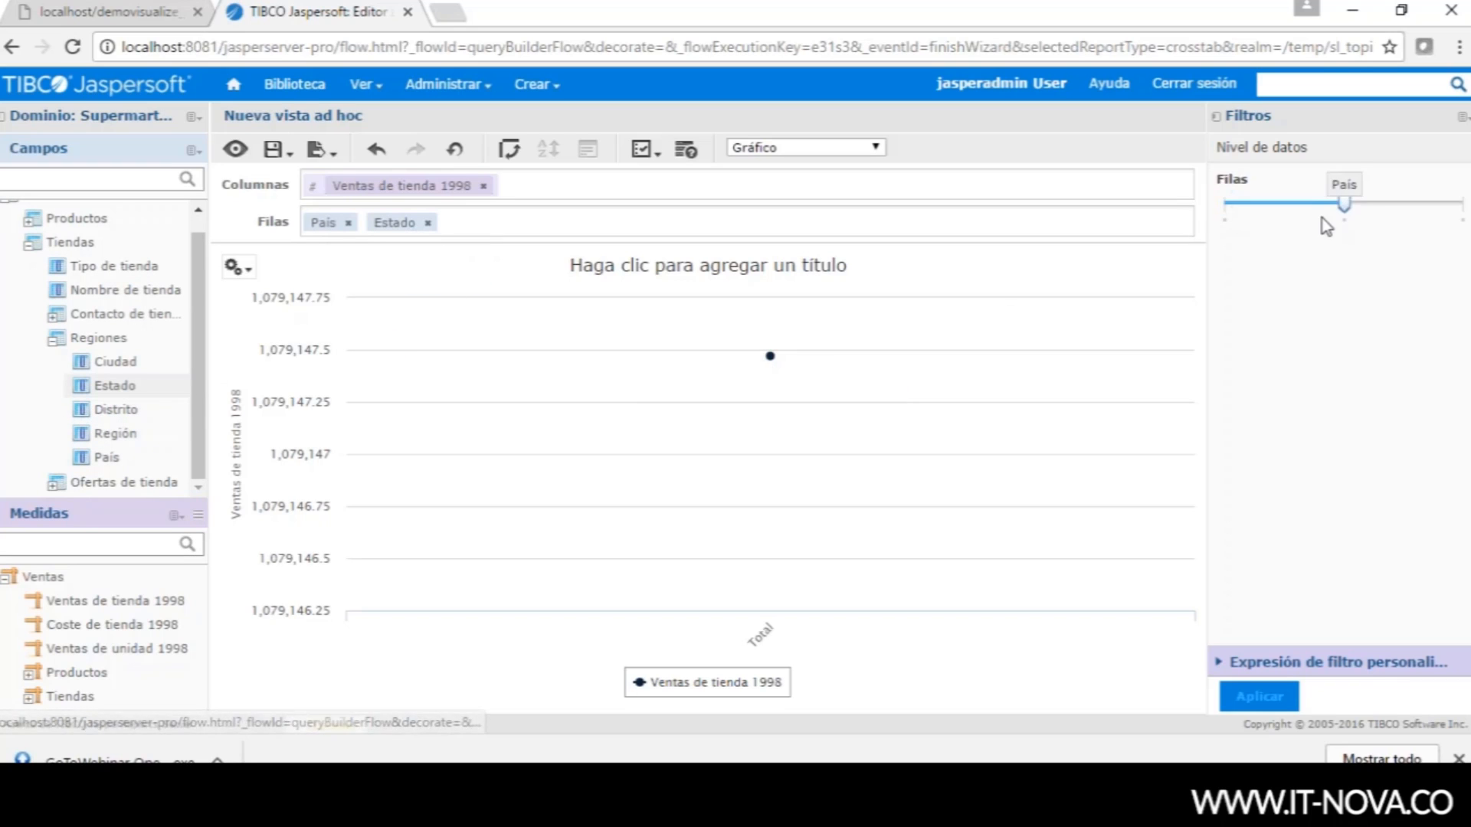
pyautogui.click(1427, 206)
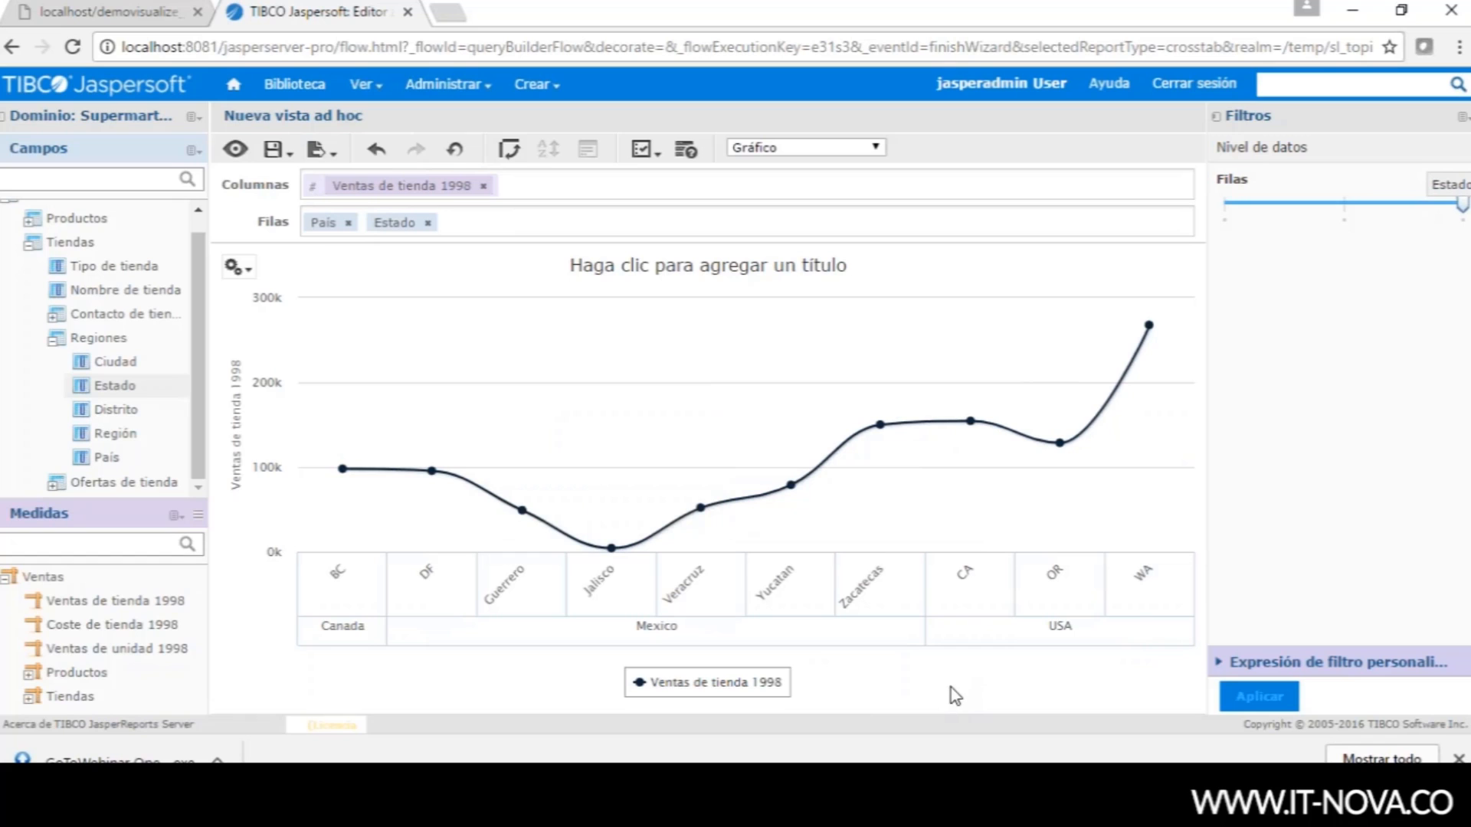
# - Confirm the spline line chart type, then open the export format options
pyautogui.click(237, 267)
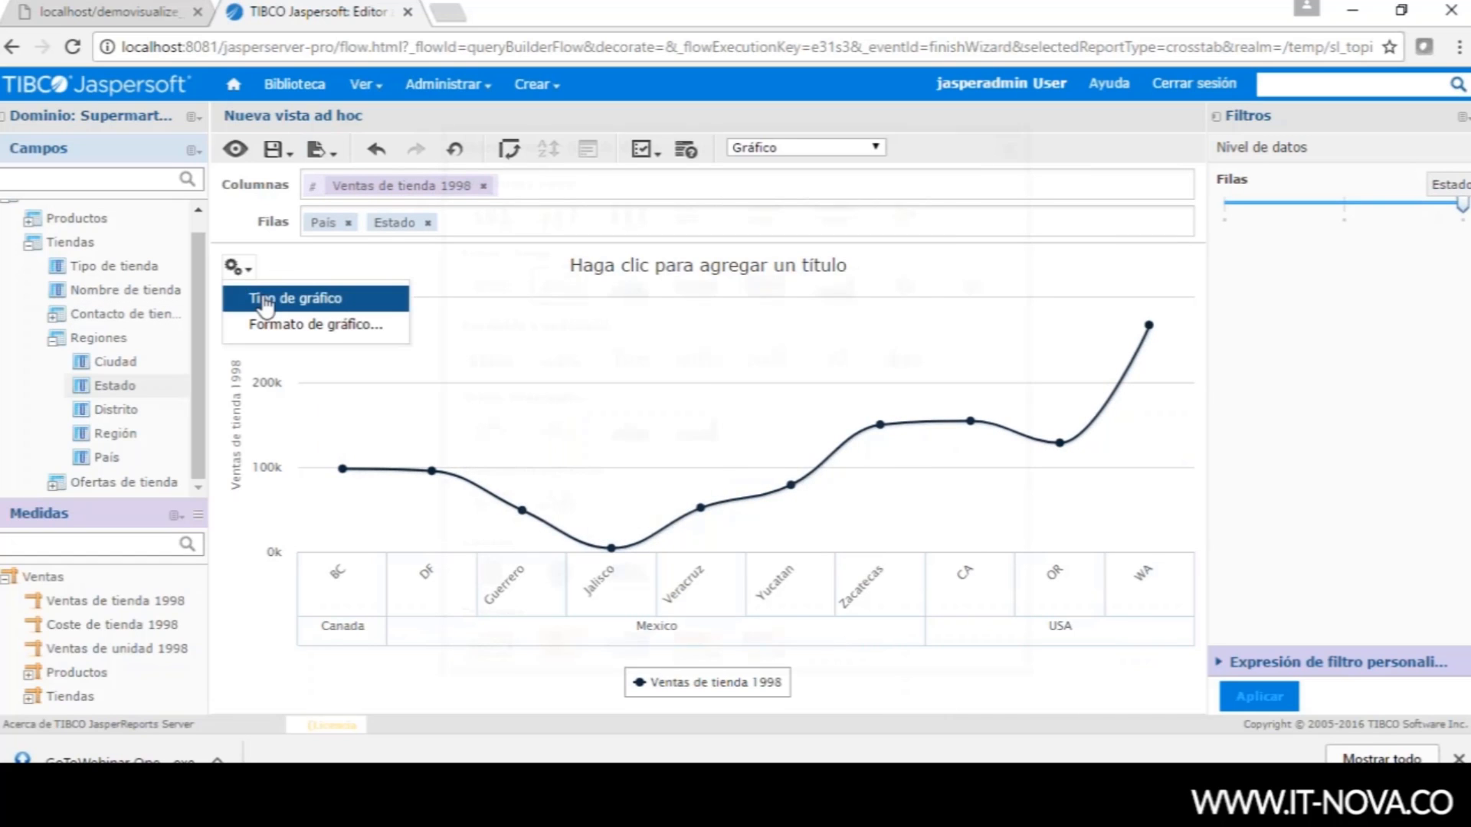
pyautogui.click(264, 301)
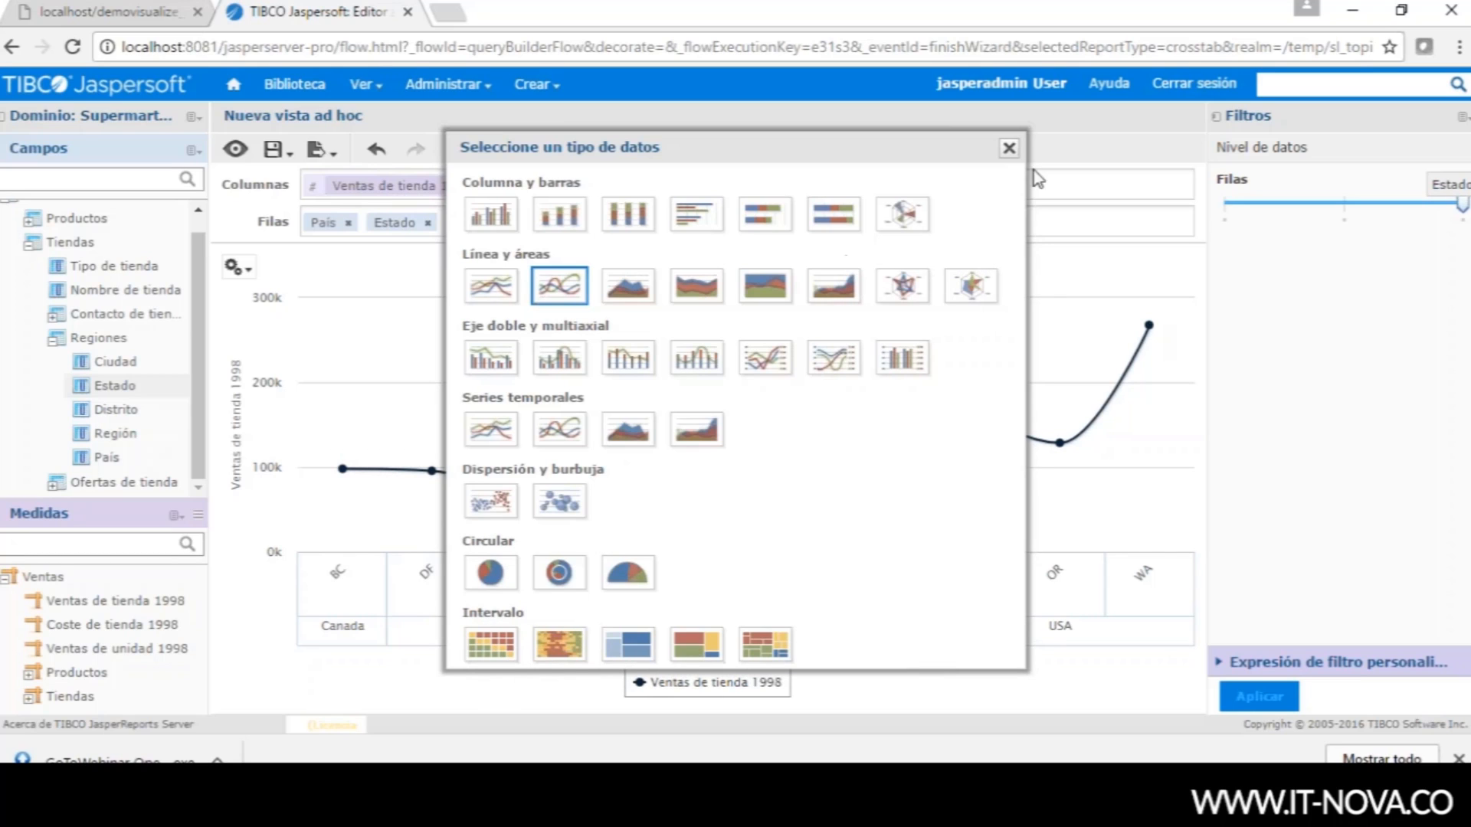
pyautogui.click(1008, 148)
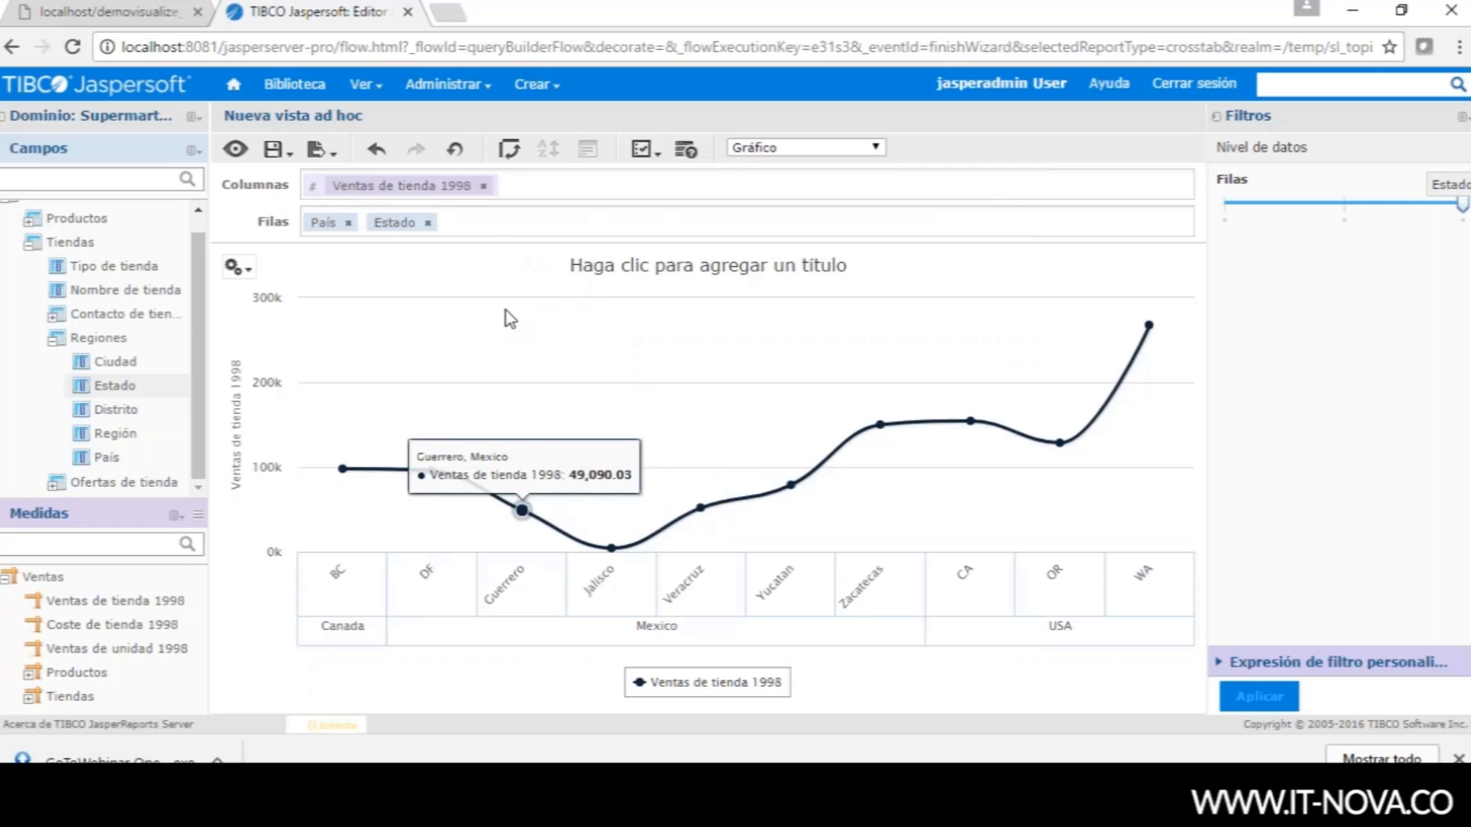
pyautogui.click(322, 149)
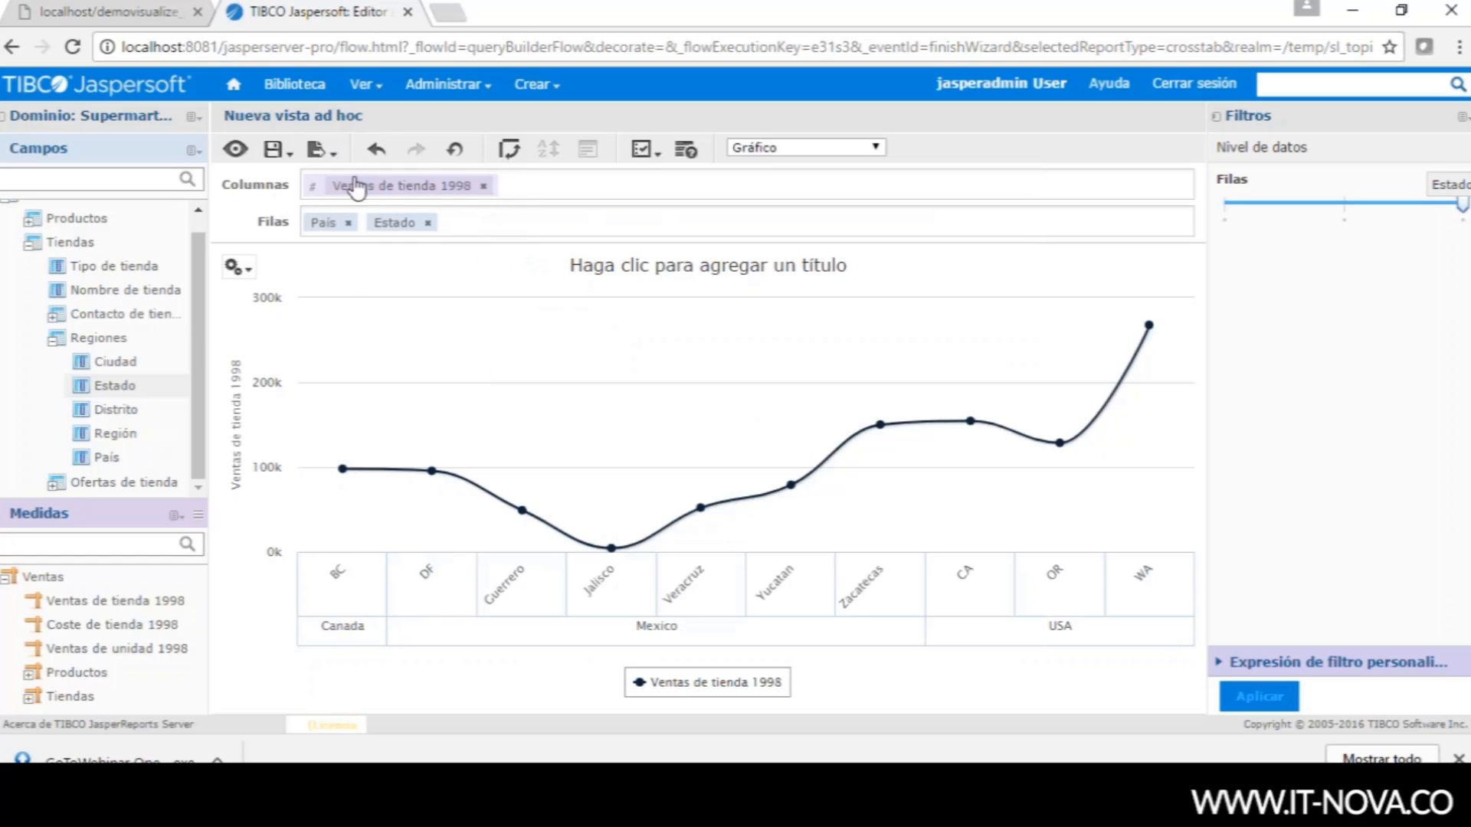
pyautogui.click(319, 149)
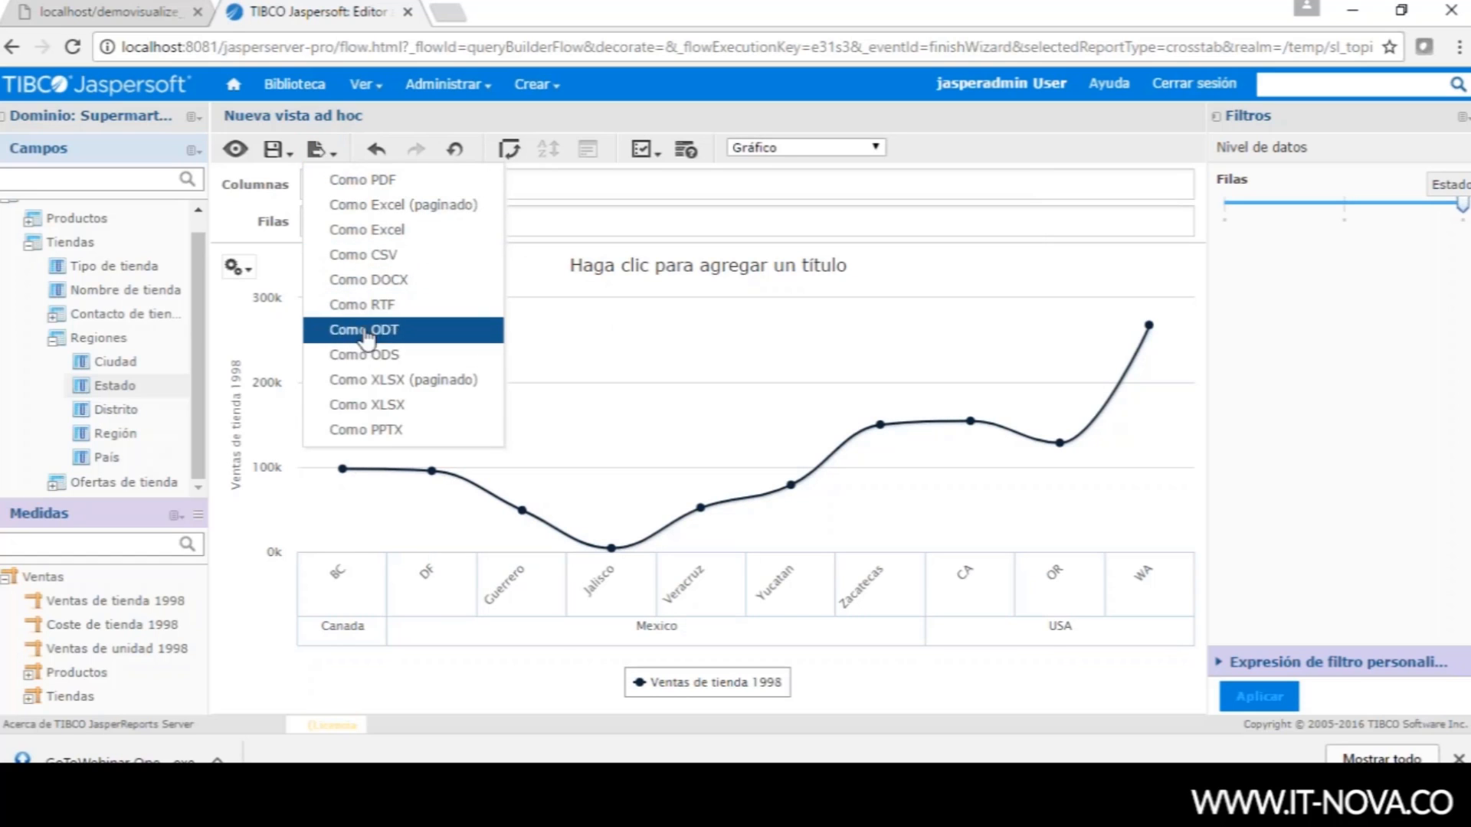
pyautogui.click(291, 151)
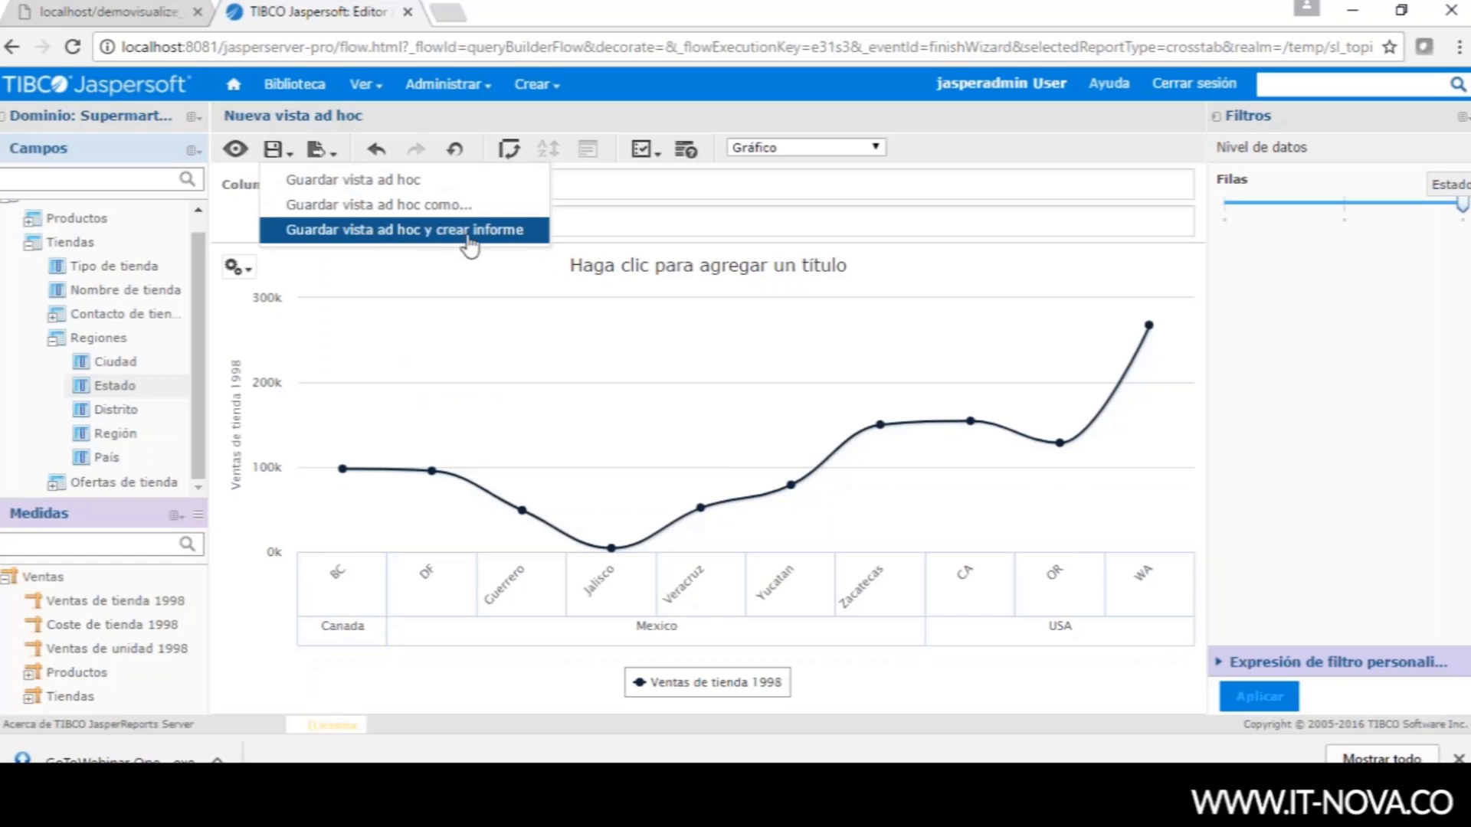
pyautogui.moveTo(720, 548)
pyautogui.moveTo(346, 479)
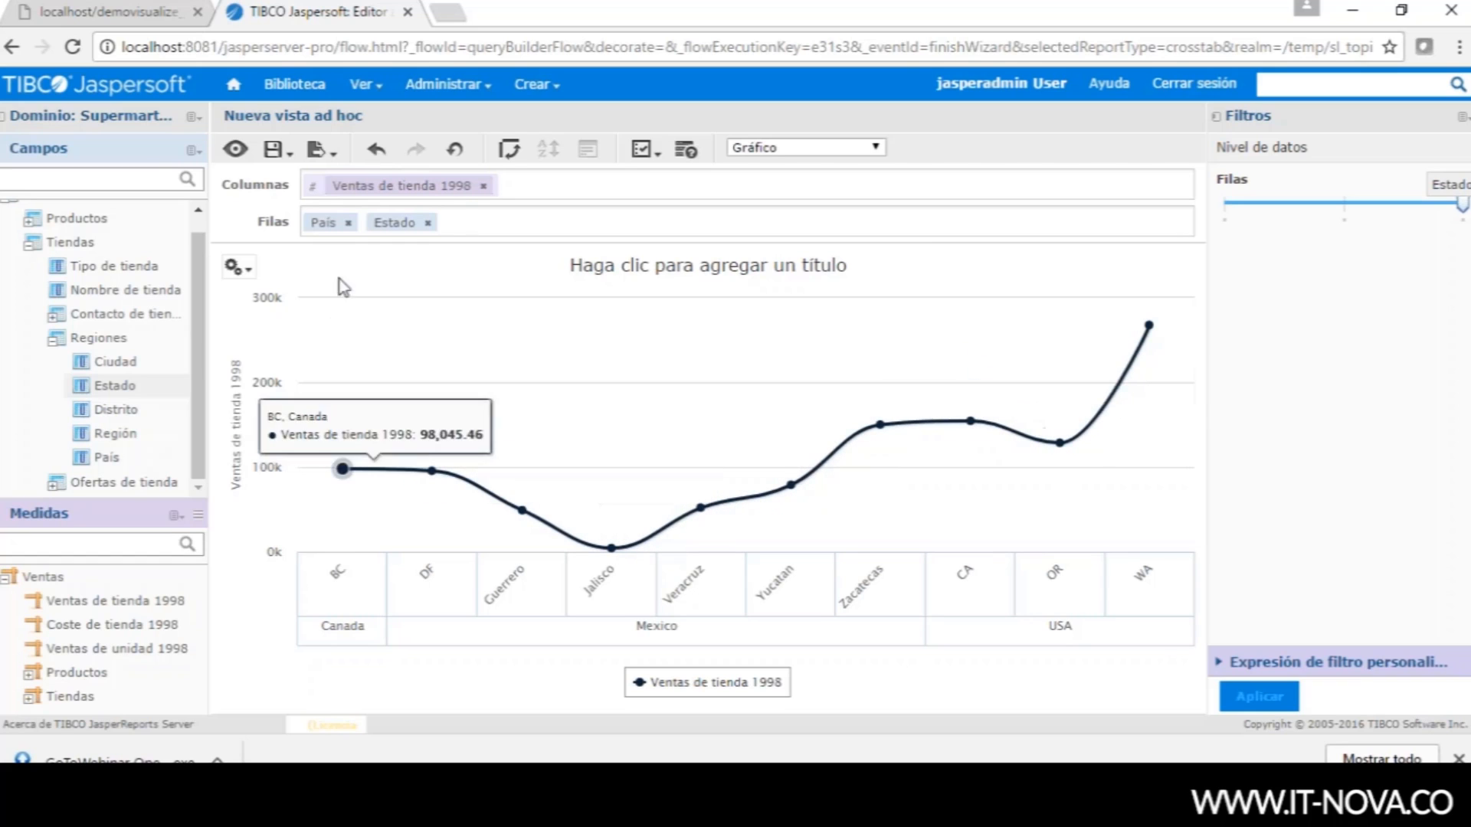
pyautogui.click(320, 149)
pyautogui.click(276, 149)
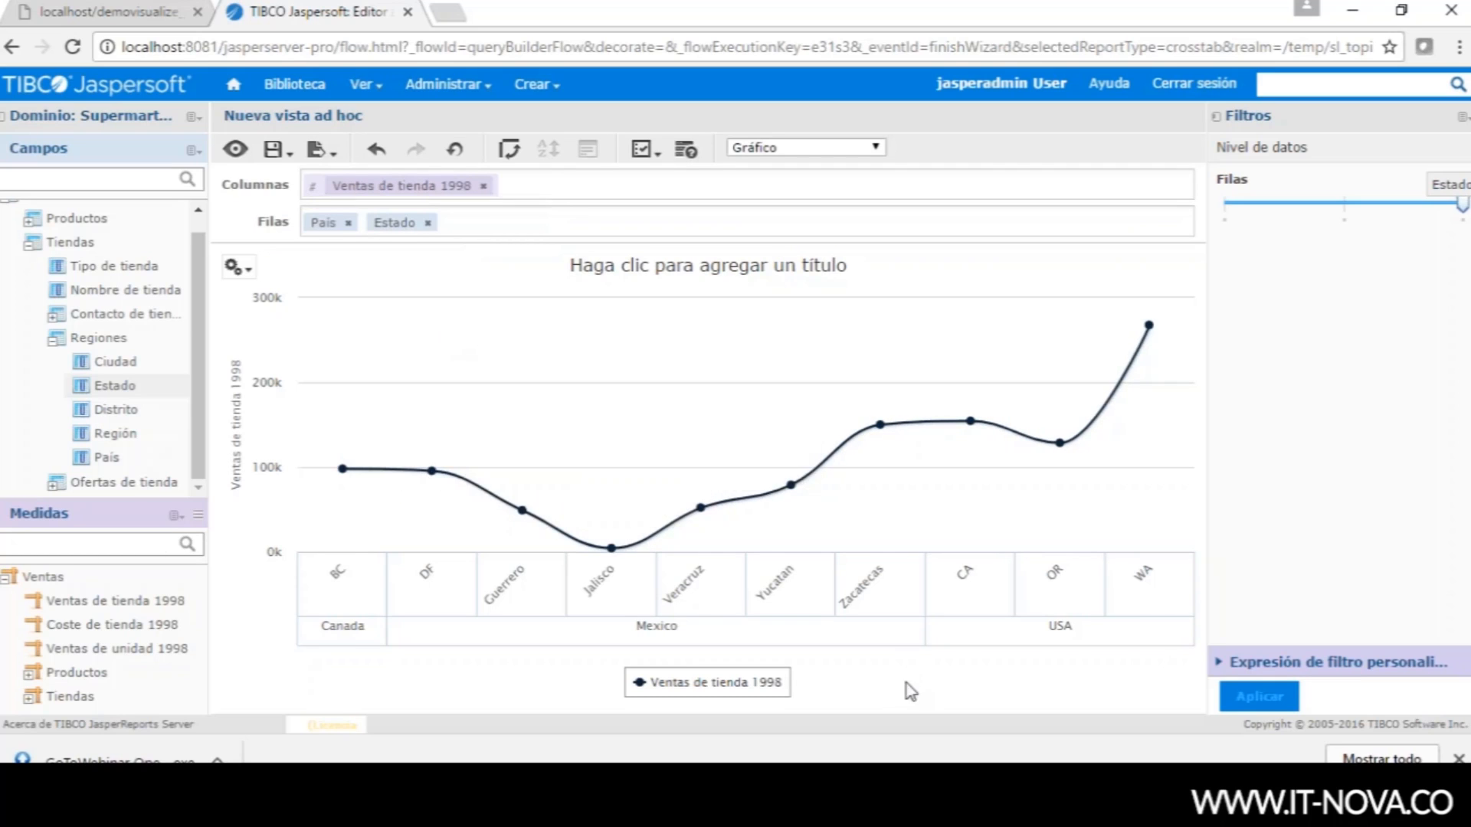
pyautogui.moveTo(701, 507)
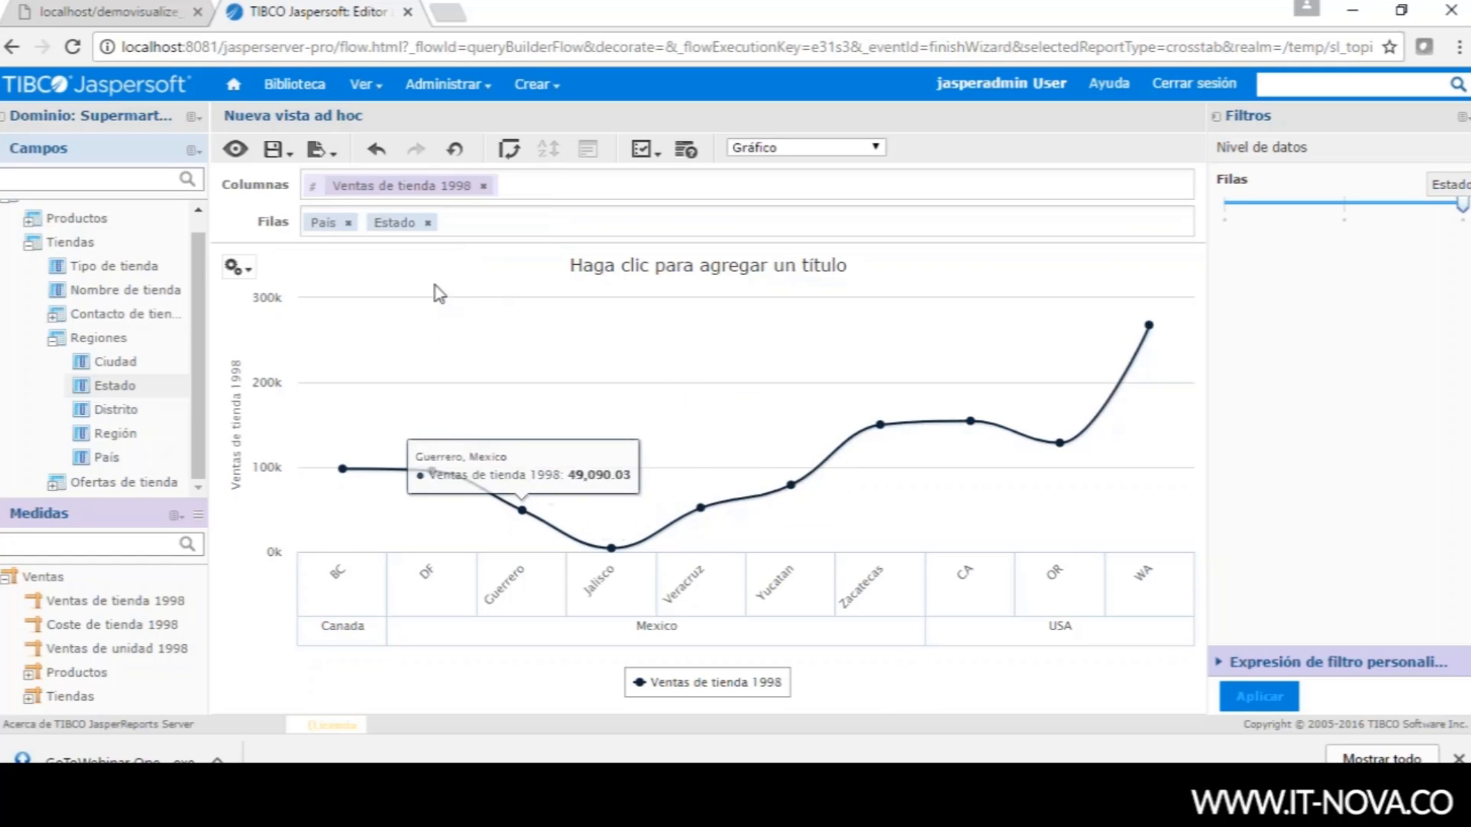
pyautogui.moveTo(791, 485)
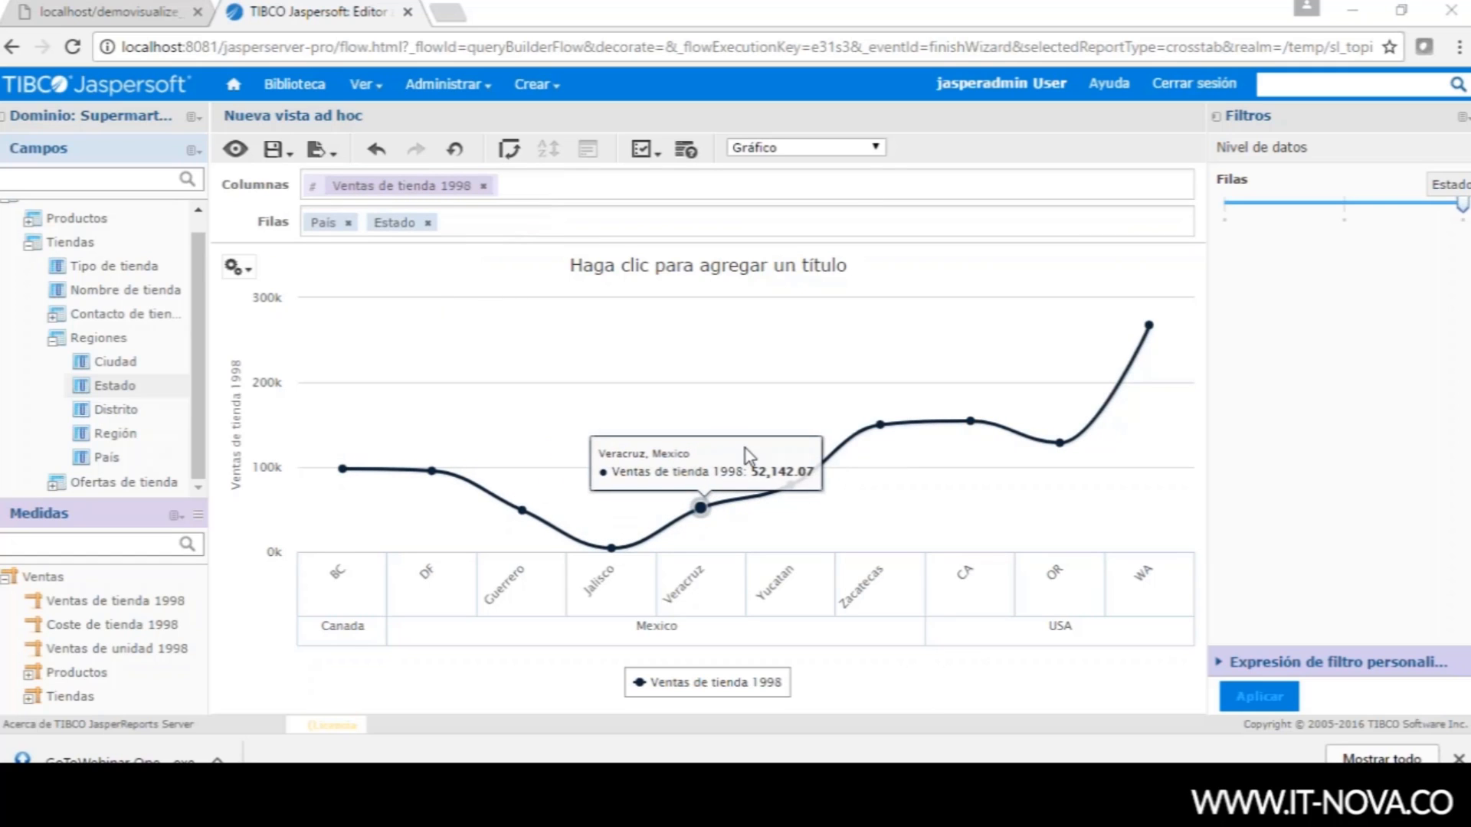
pyautogui.hotkey('alt', 'Tab')
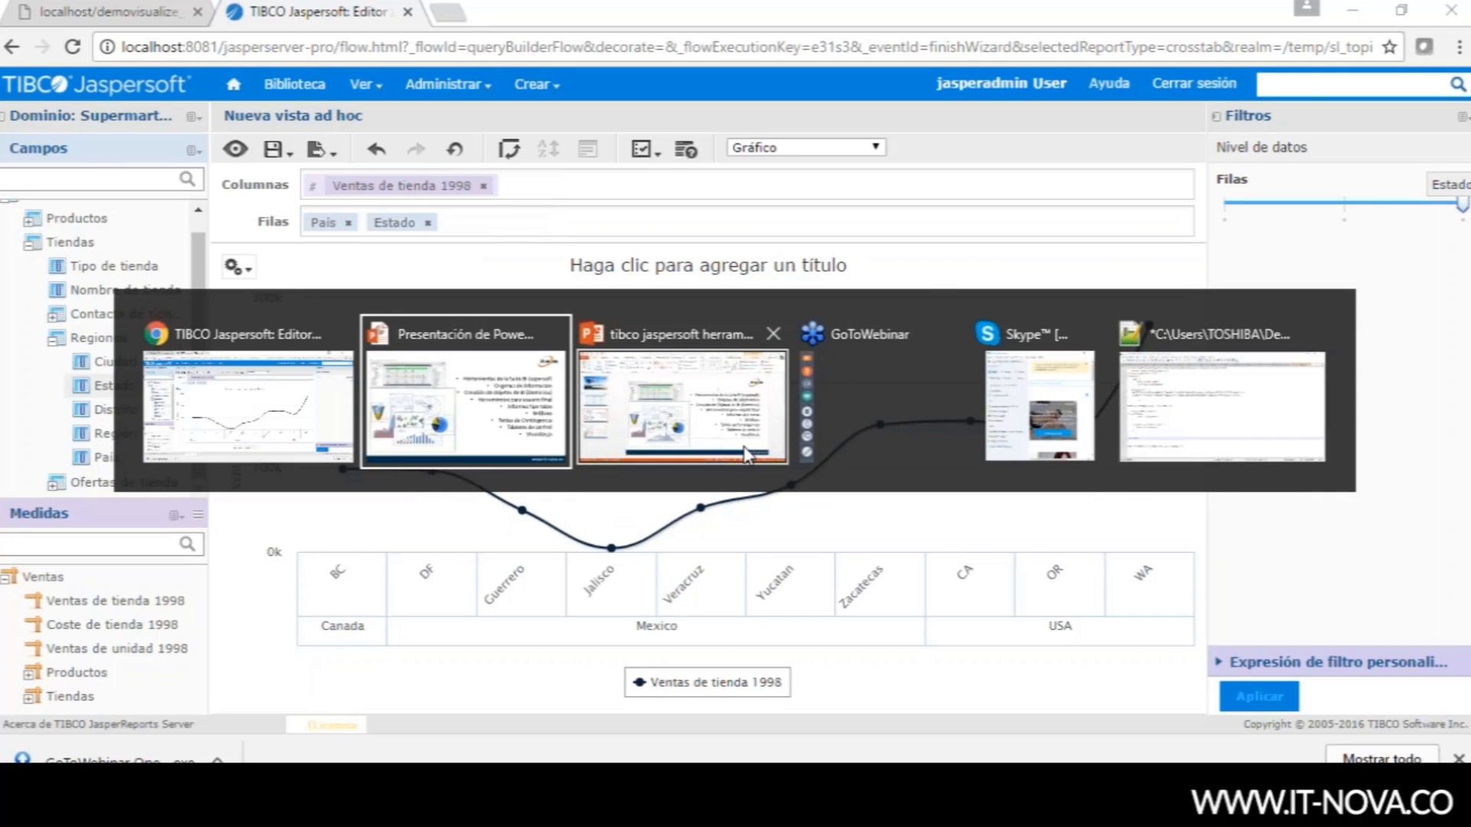
# - Resume the PowerPoint slideshow from slide 4, briefly showing the bicycle accessories case, then settle on the Jaspersoft tools agenda slide
pyautogui.click(745, 453)
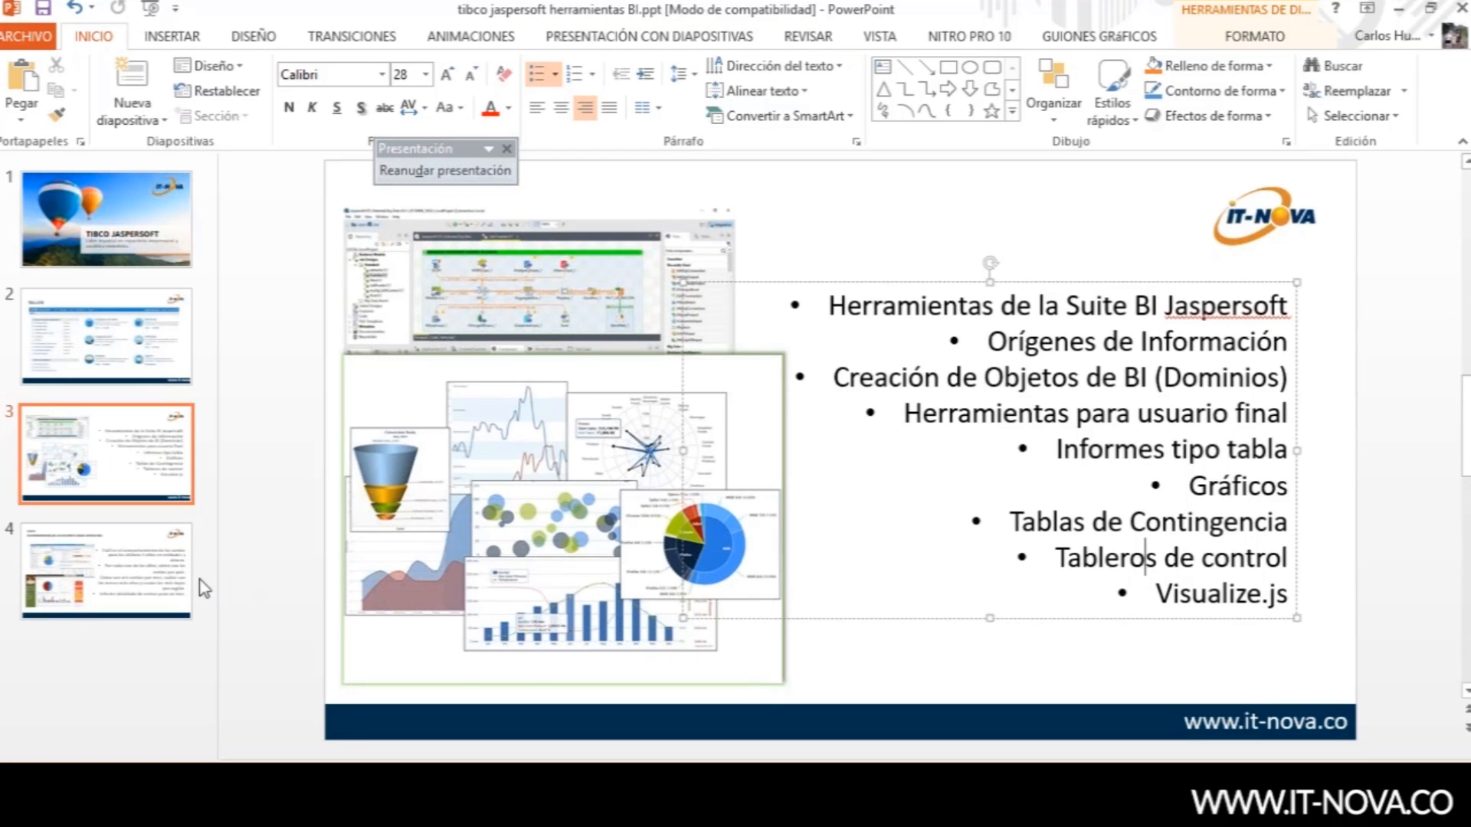
pyautogui.click(155, 573)
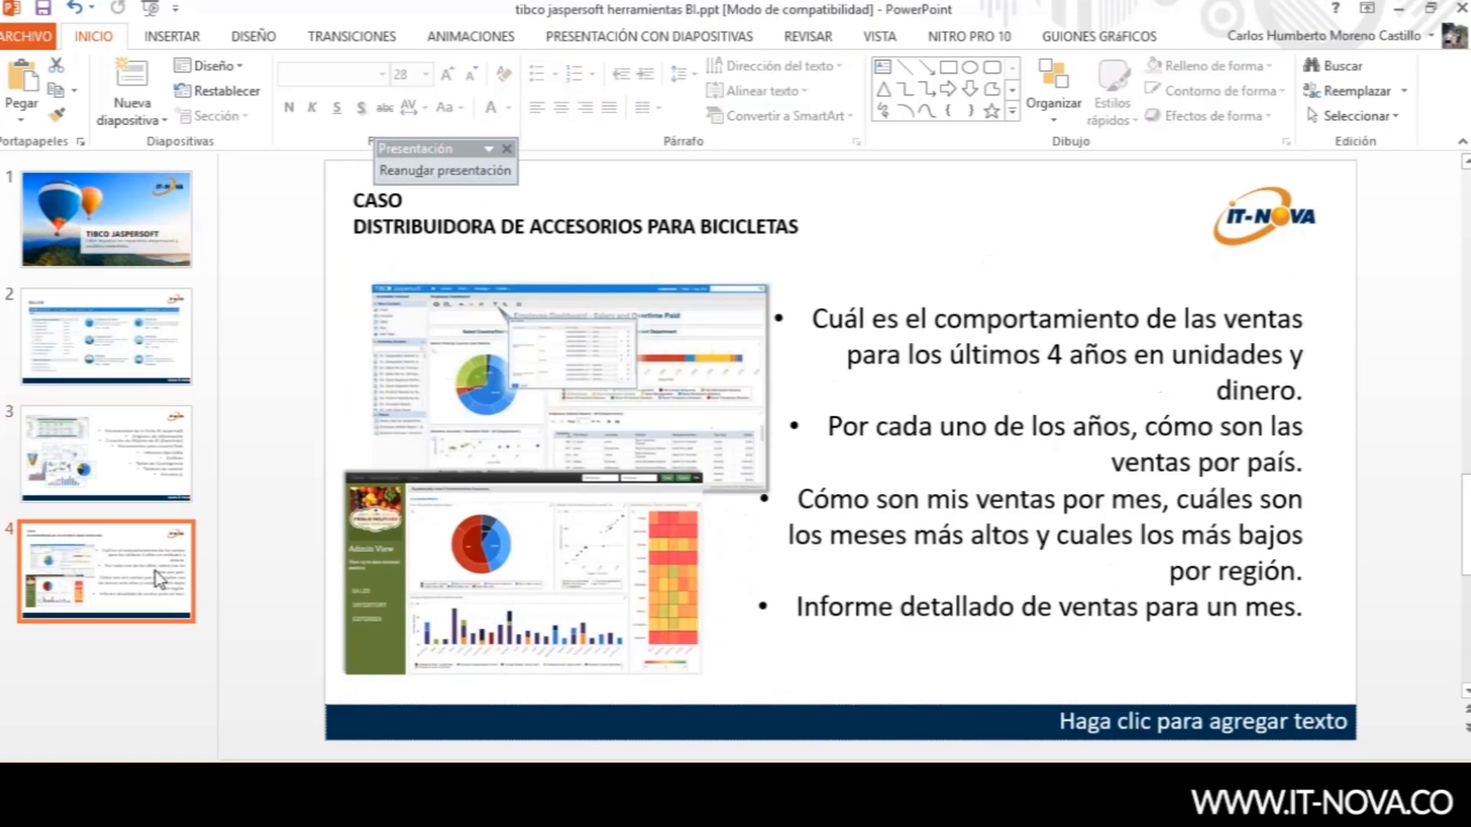
pyautogui.click(439, 174)
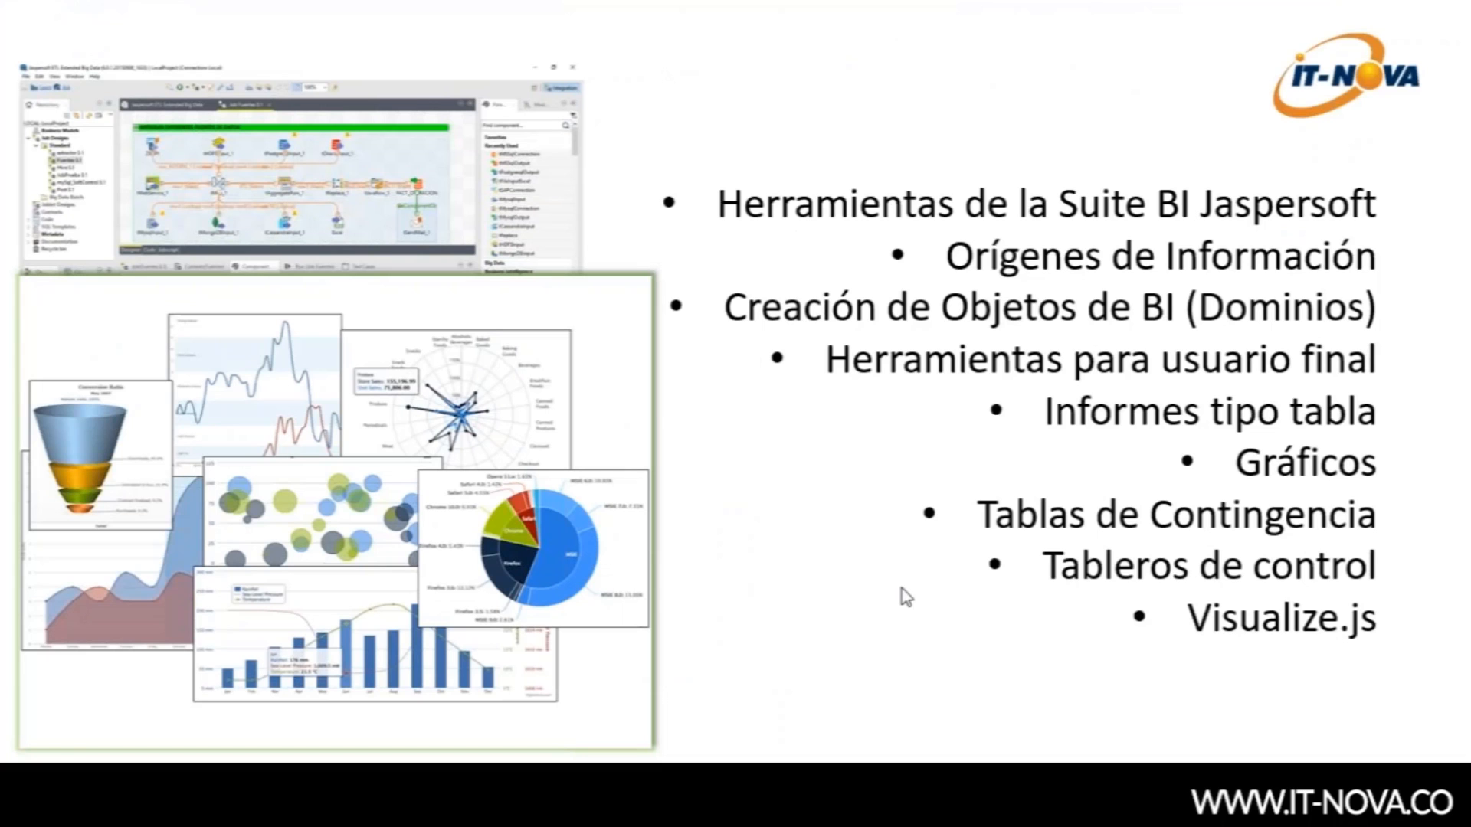
pyautogui.click(1196, 460)
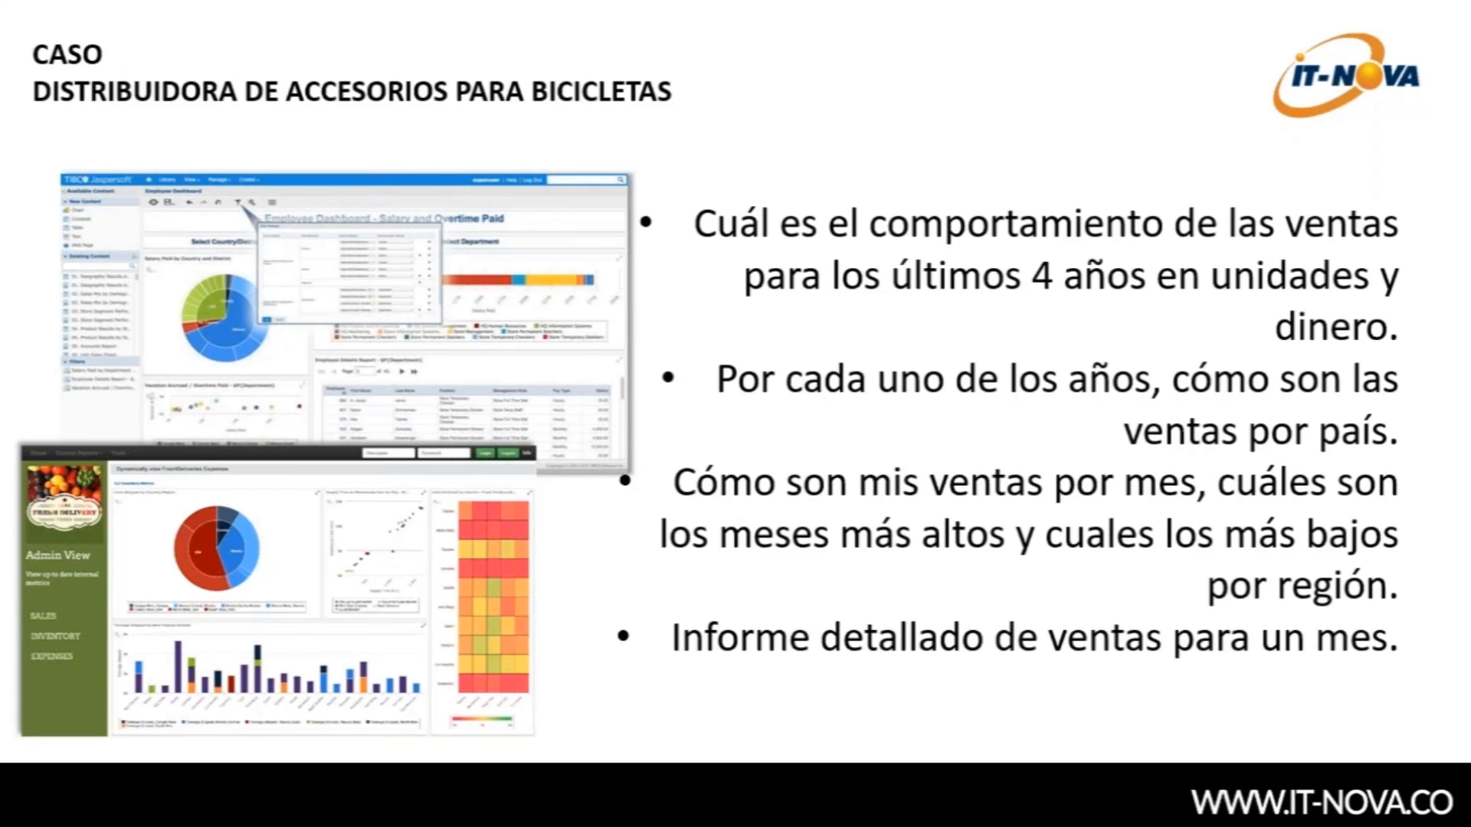
pyautogui.press('Right')
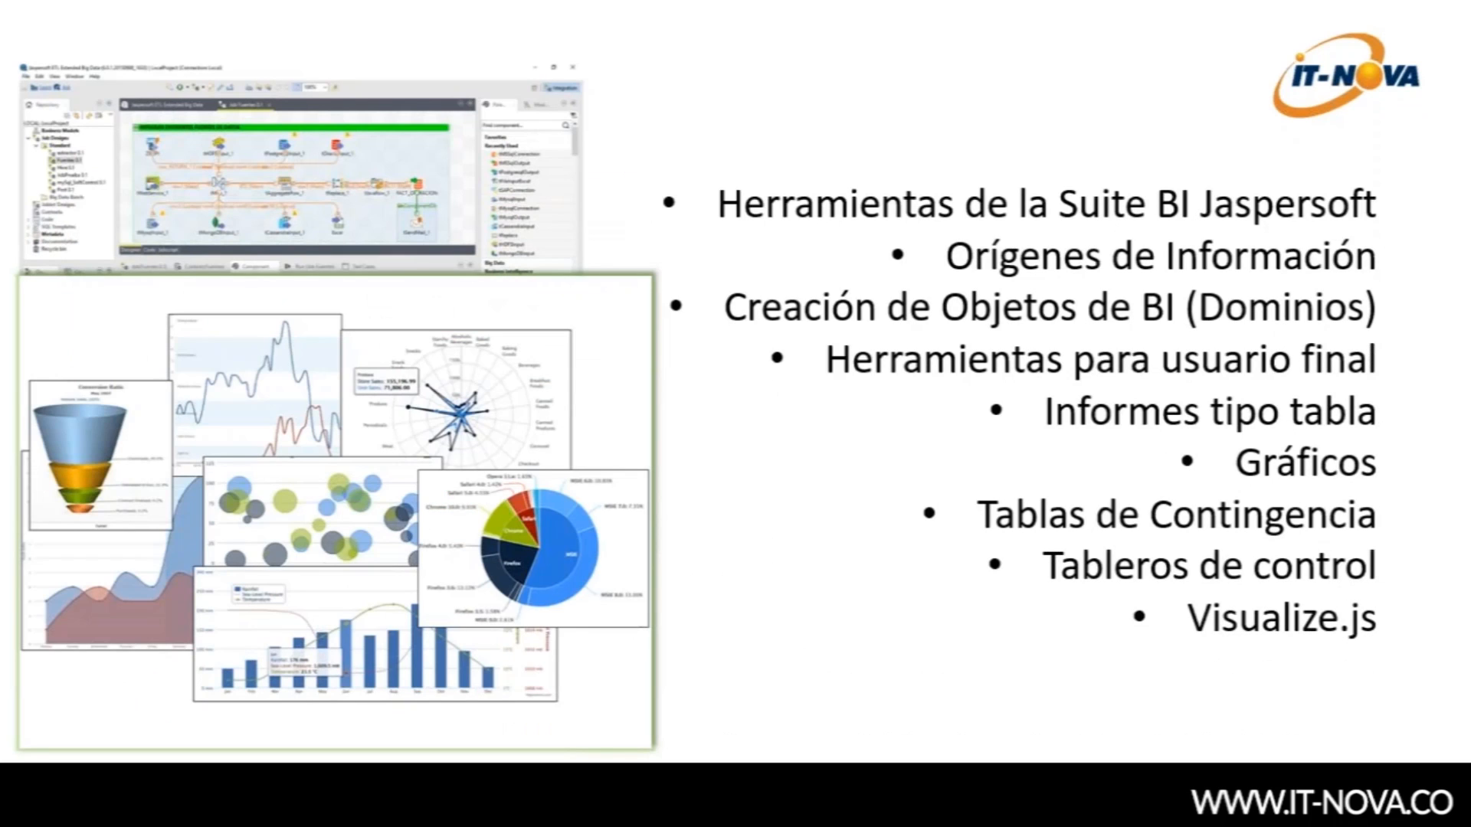
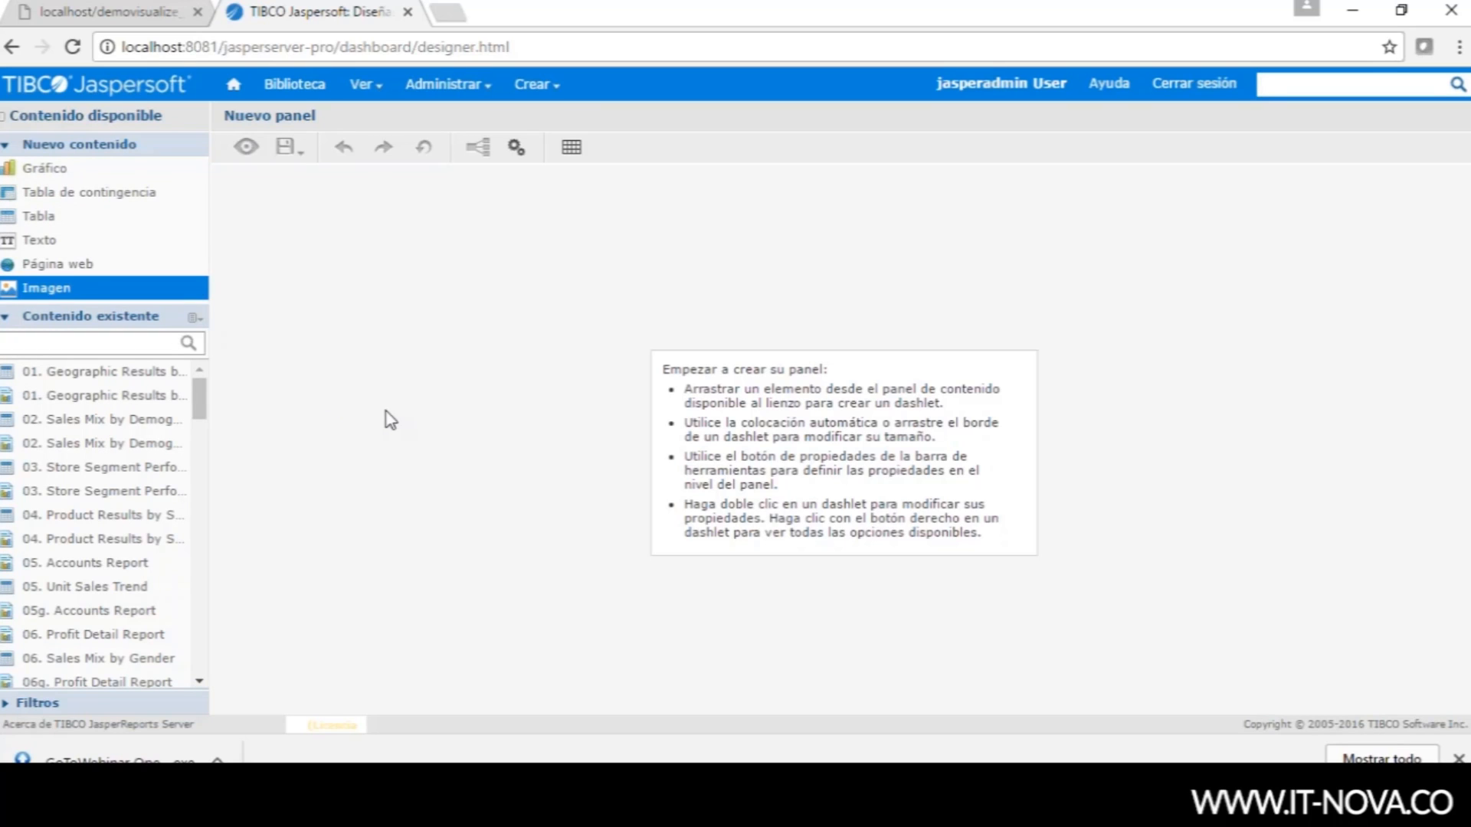
# - Place and then delete the Geographic Results report, and drag a new Gráfico onto the canvas
pyautogui.moveTo(70, 372); pyautogui.dragTo(460, 417)
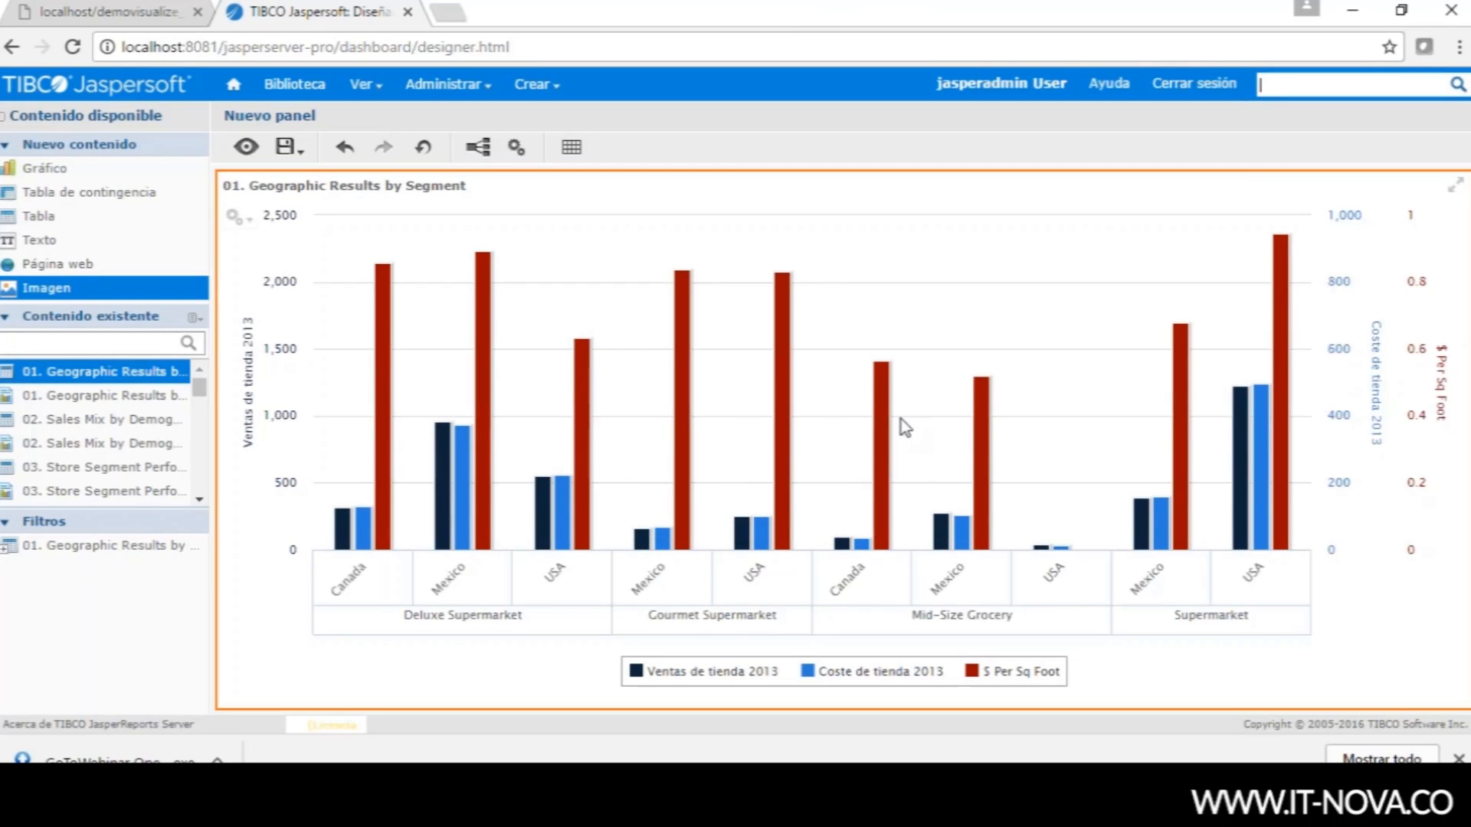
pyautogui.press('Delete')
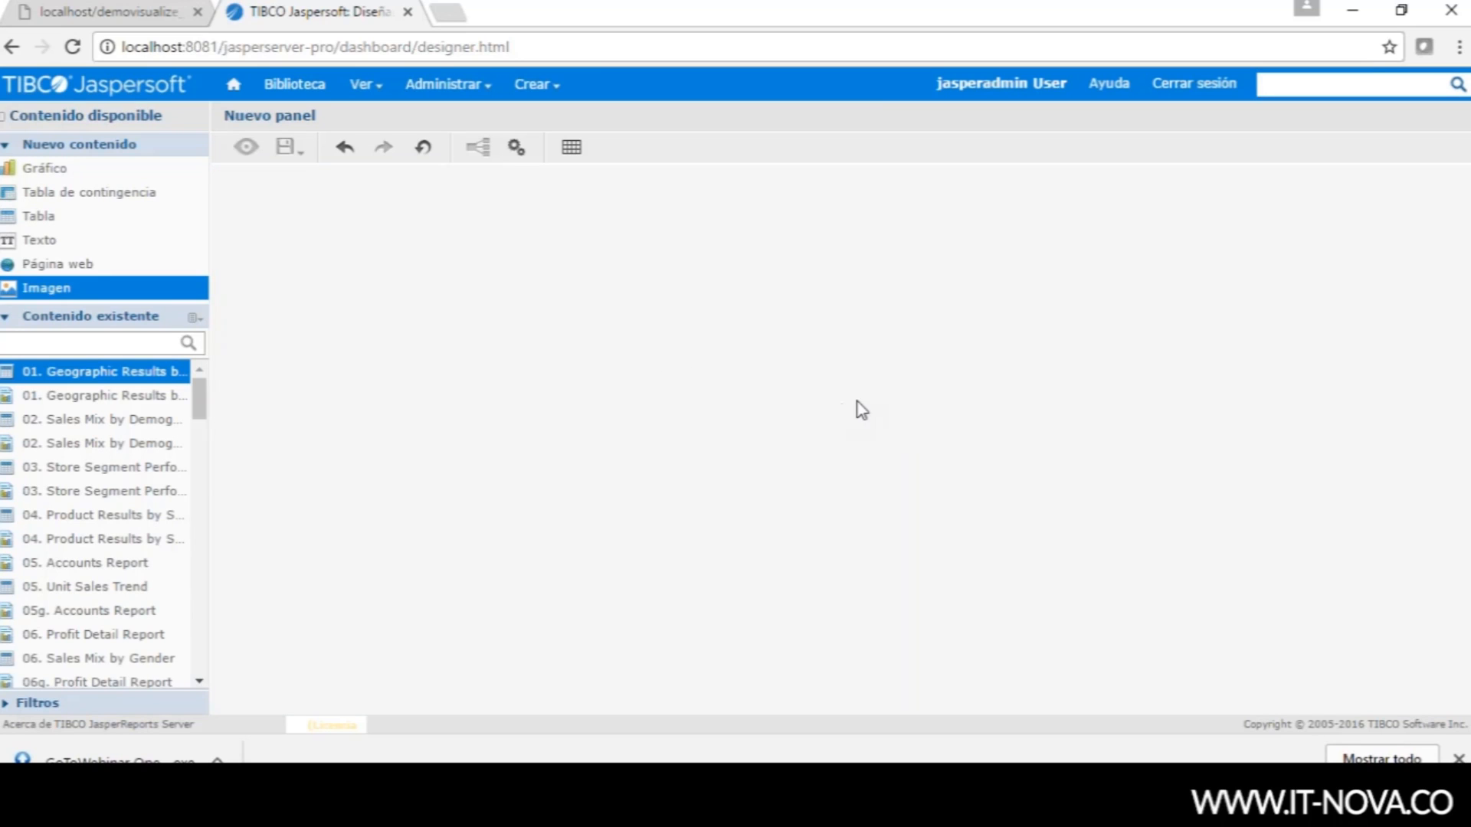
pyautogui.moveTo(16, 171); pyautogui.dragTo(367, 328)
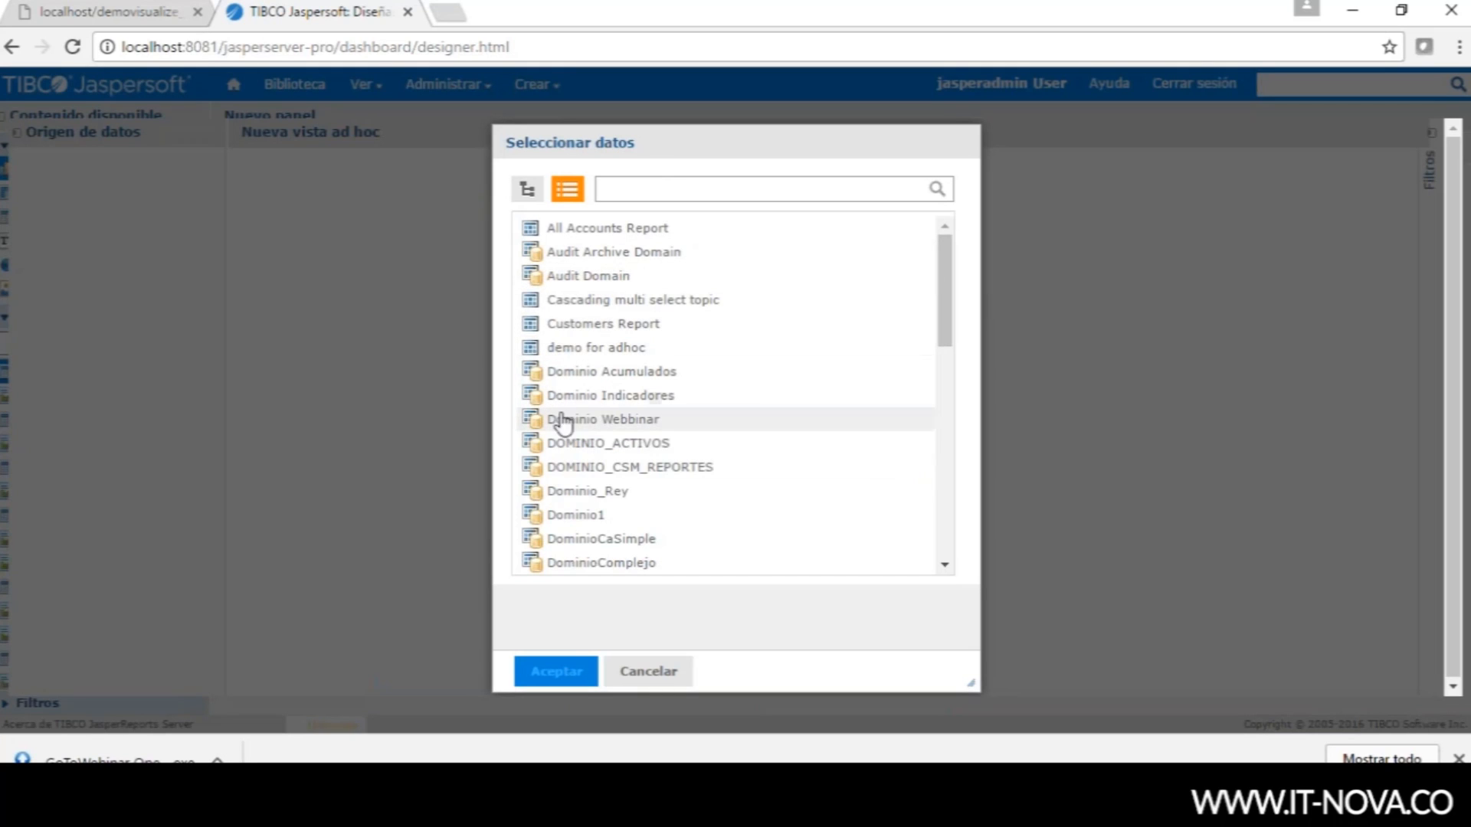
# - Choose the Dominio Webbinar domain and add Ejercicios to the selected fields
pyautogui.click(628, 422)
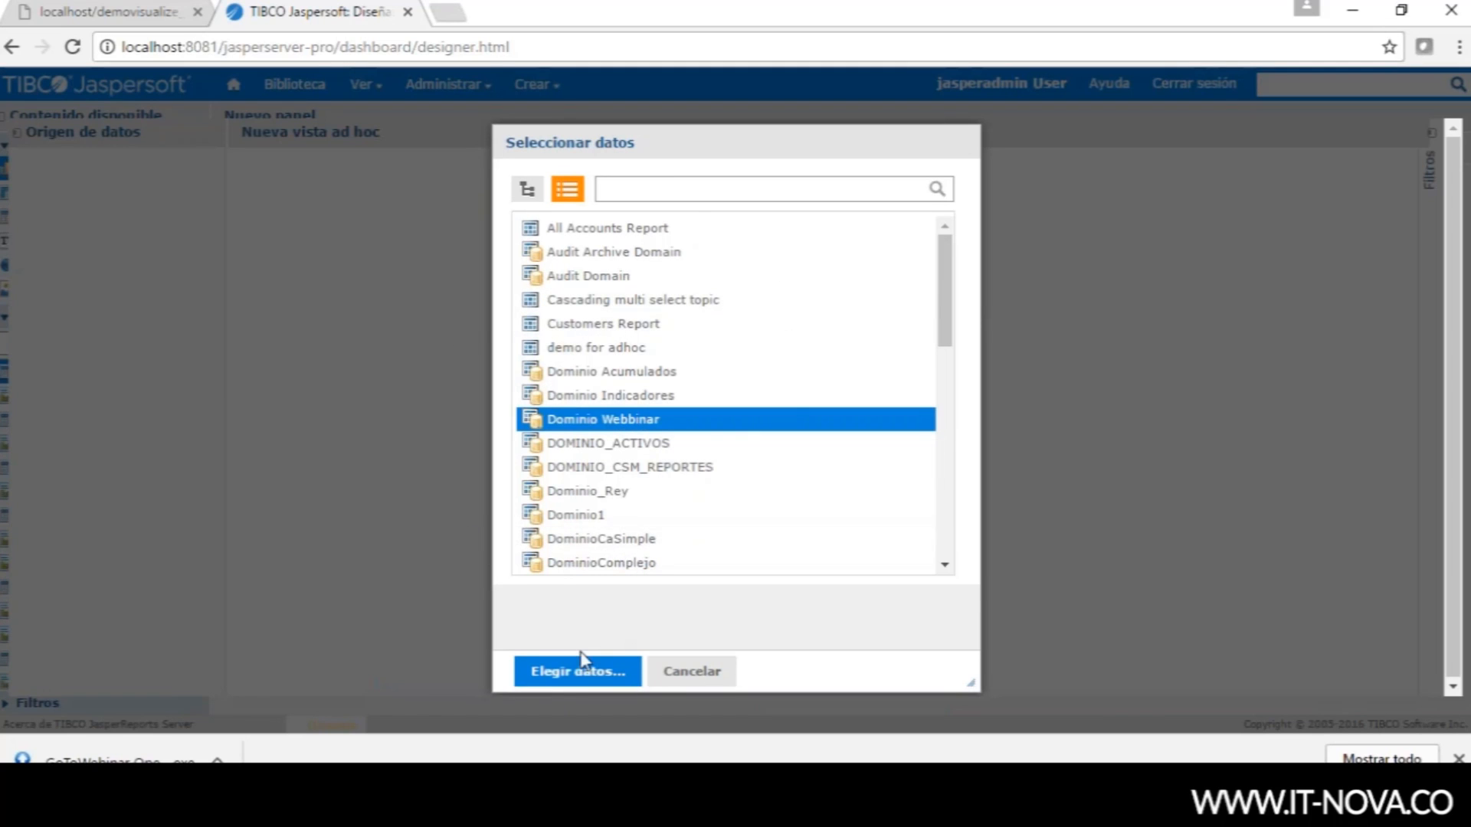
pyautogui.click(567, 678)
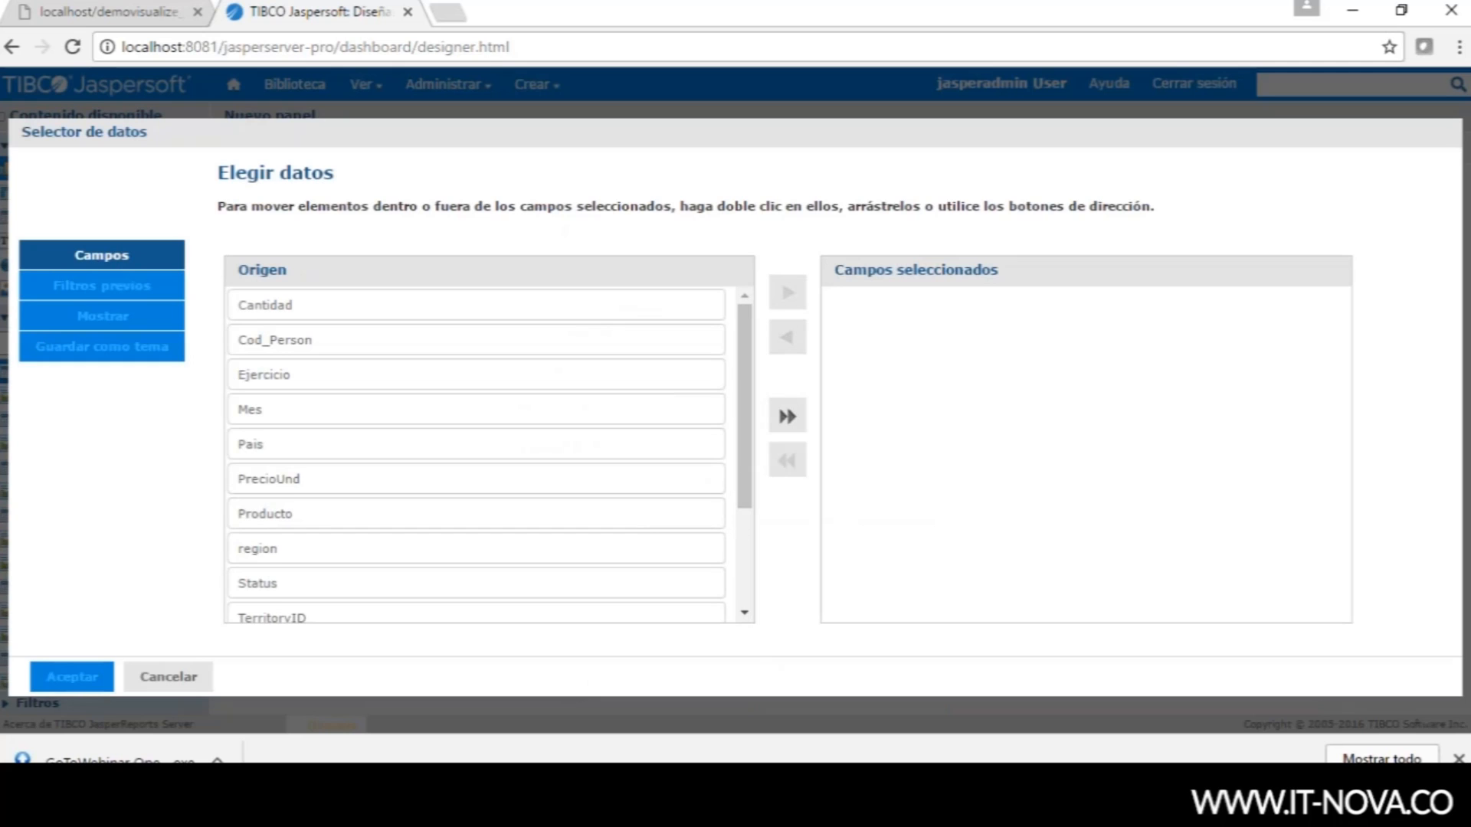
pyautogui.moveTo(697, 742)
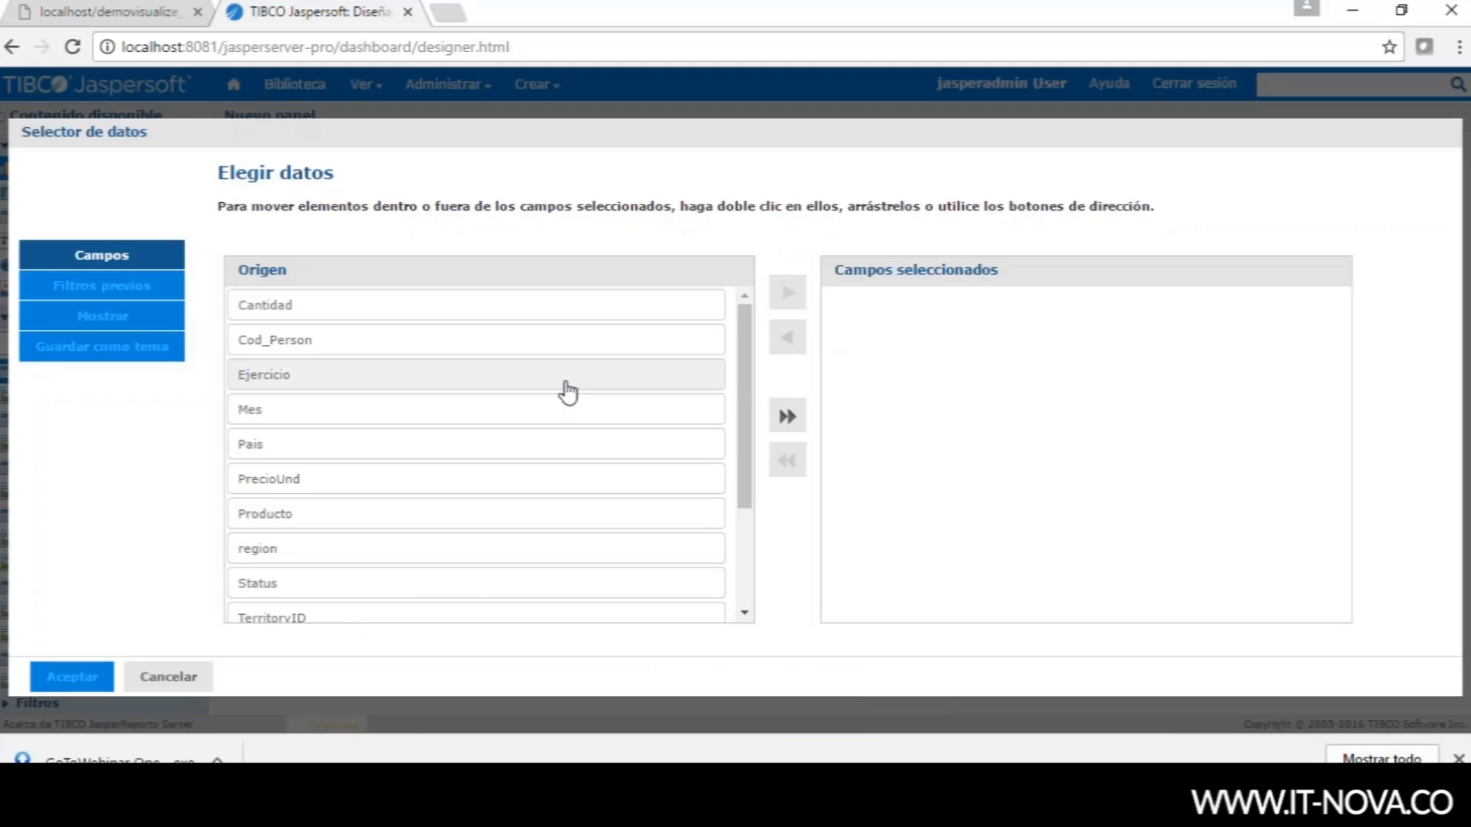
pyautogui.click(568, 392)
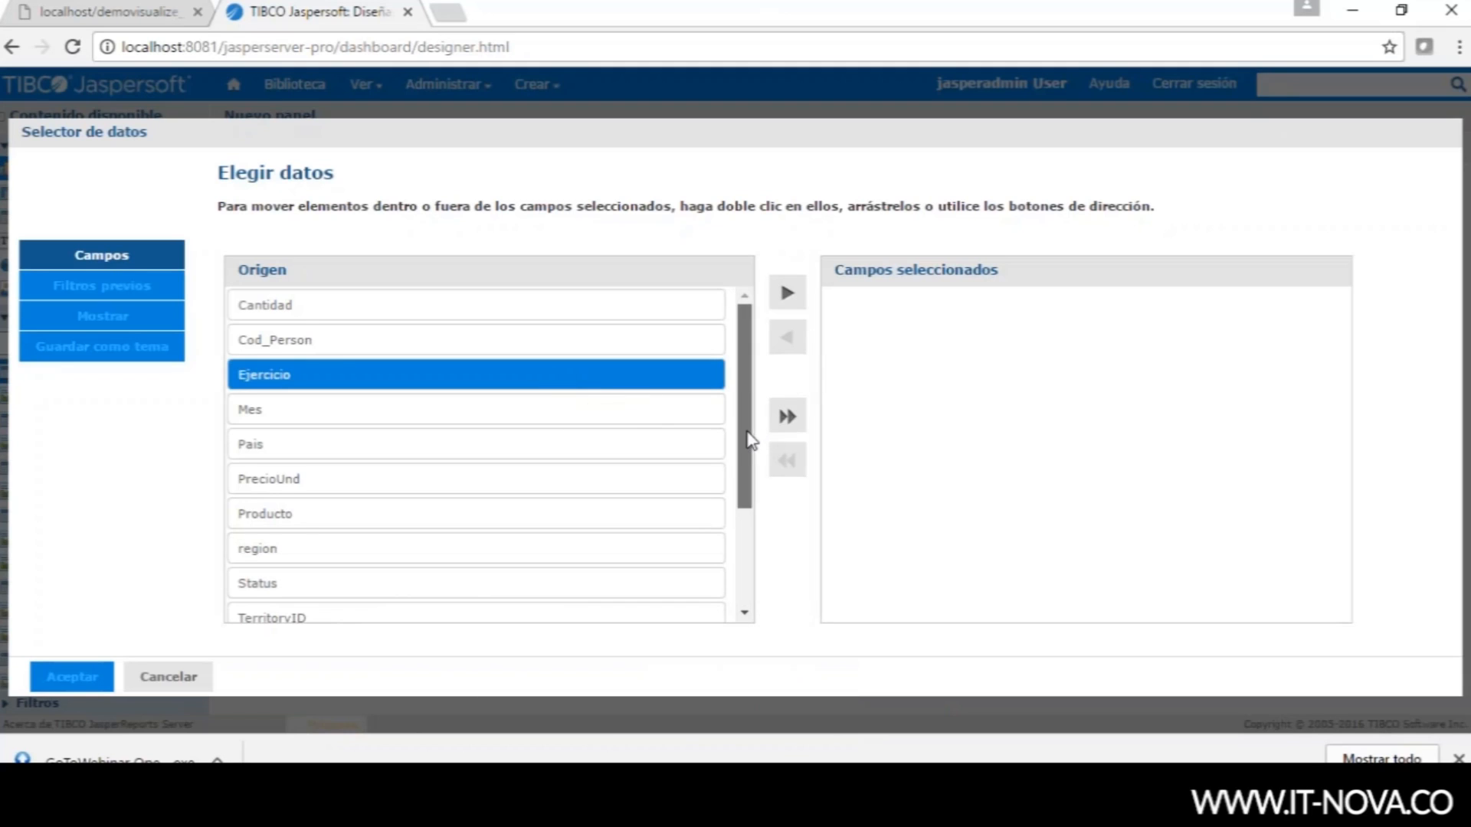
pyautogui.moveTo(745, 421); pyautogui.dragTo(728, 557)
pyautogui.click(498, 605)
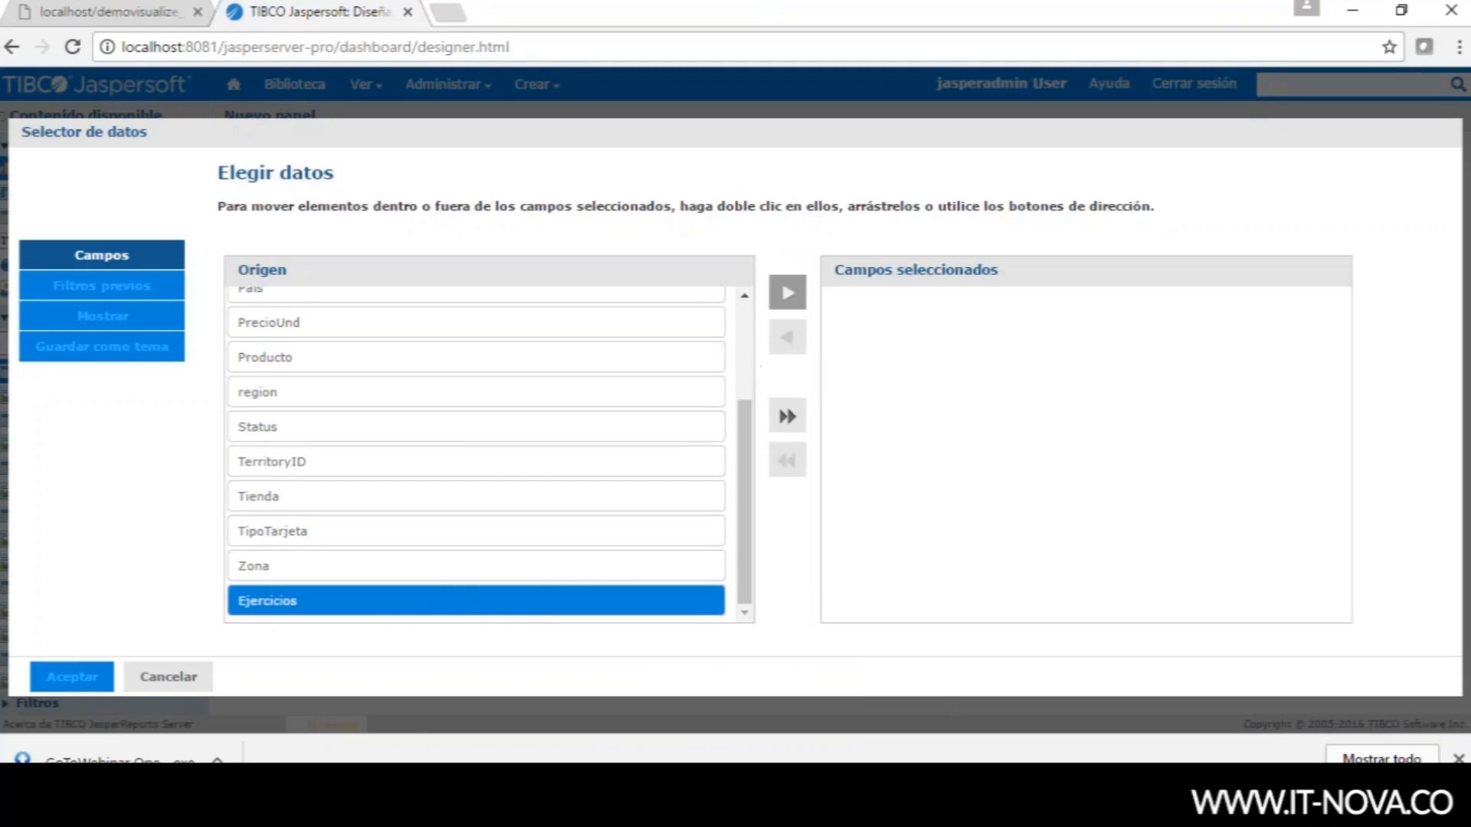
pyautogui.click(784, 294)
# - Add Cantidad and PrecioUnd to the selected fields and confirm with Aceptar
pyautogui.moveTo(740, 418); pyautogui.dragTo(742, 321)
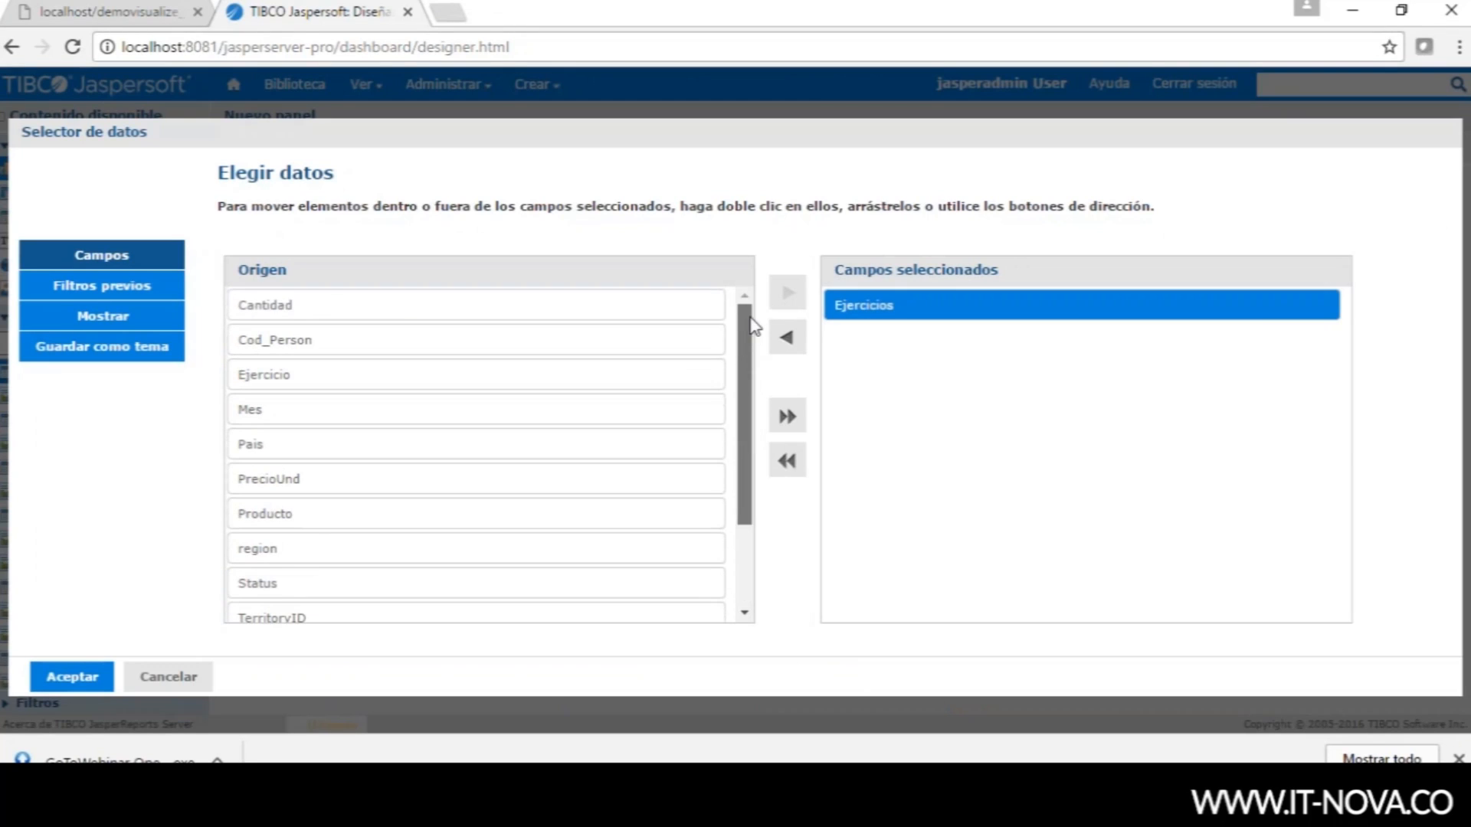
pyautogui.click(494, 311)
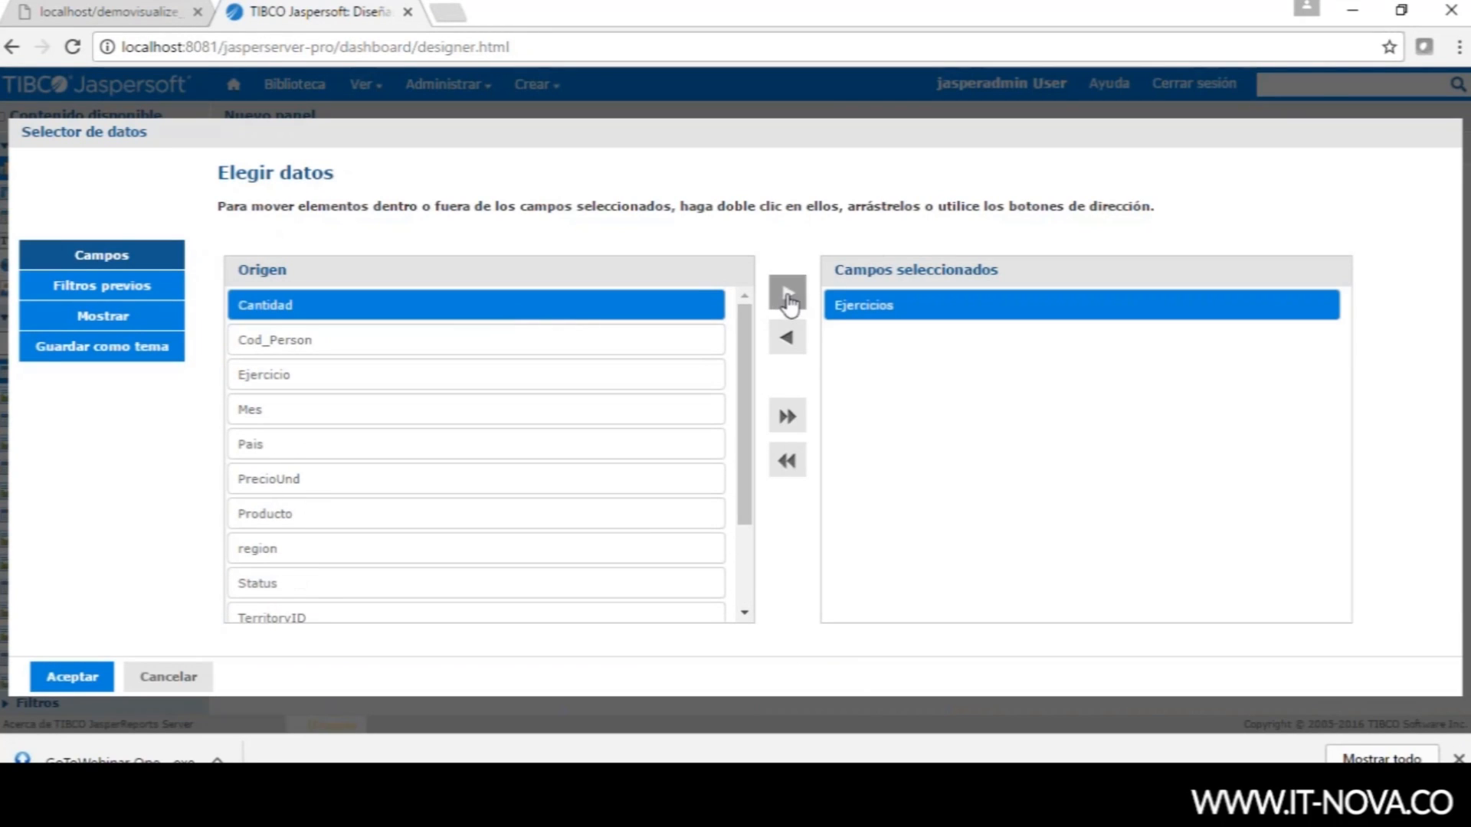
pyautogui.click(787, 293)
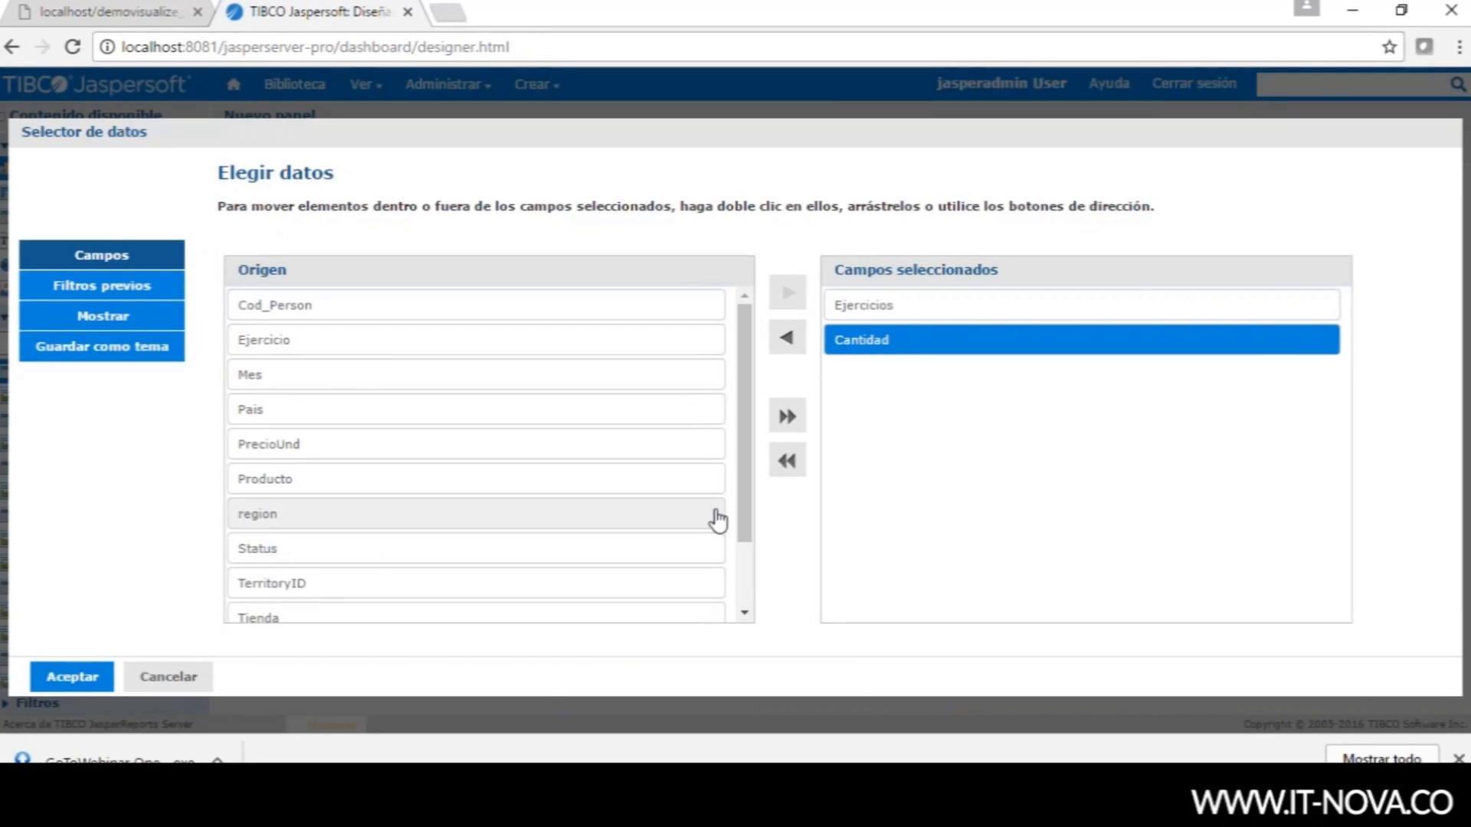
pyautogui.moveTo(737, 399); pyautogui.dragTo(737, 338)
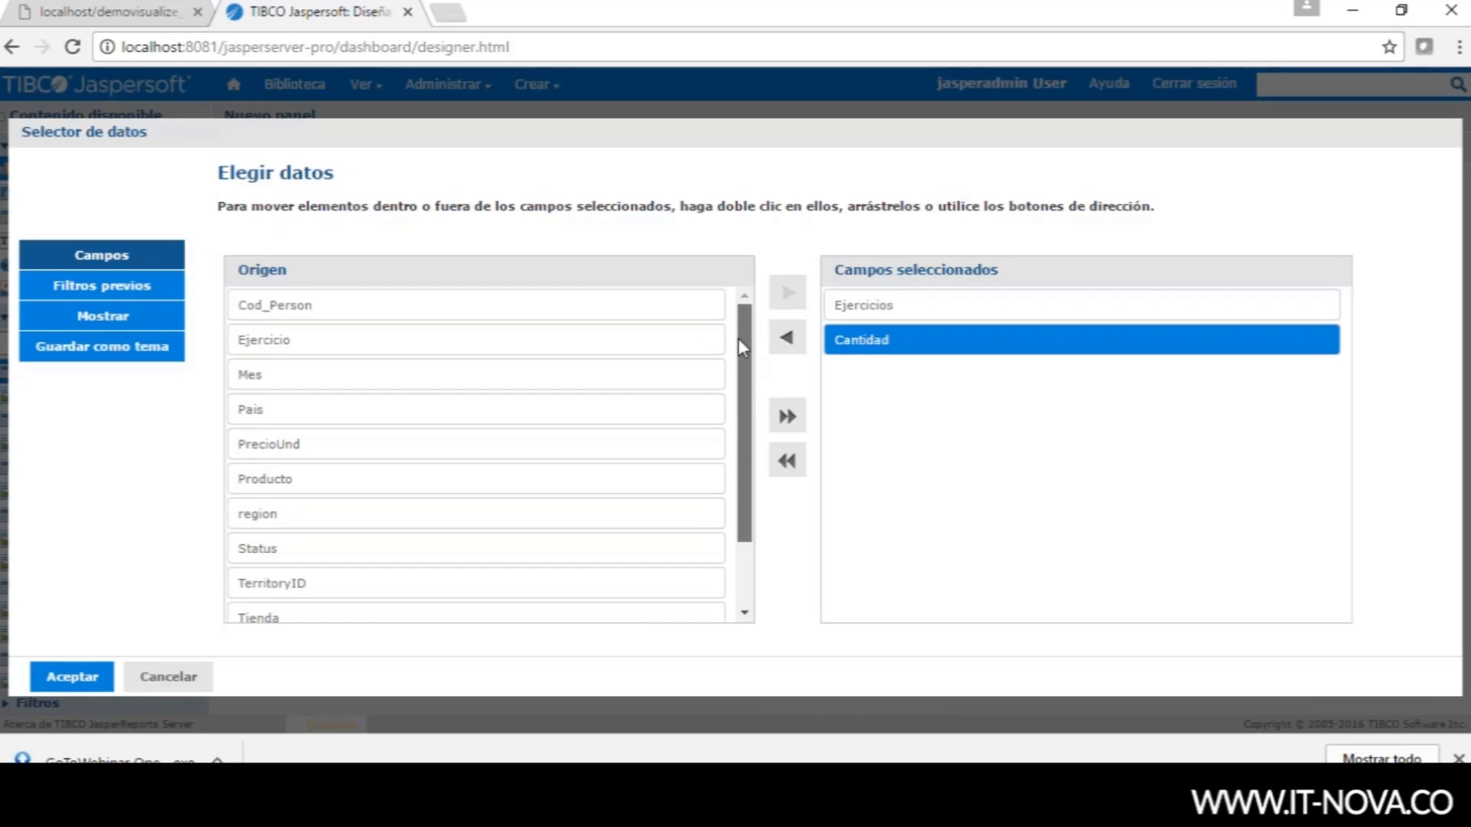
pyautogui.click(341, 446)
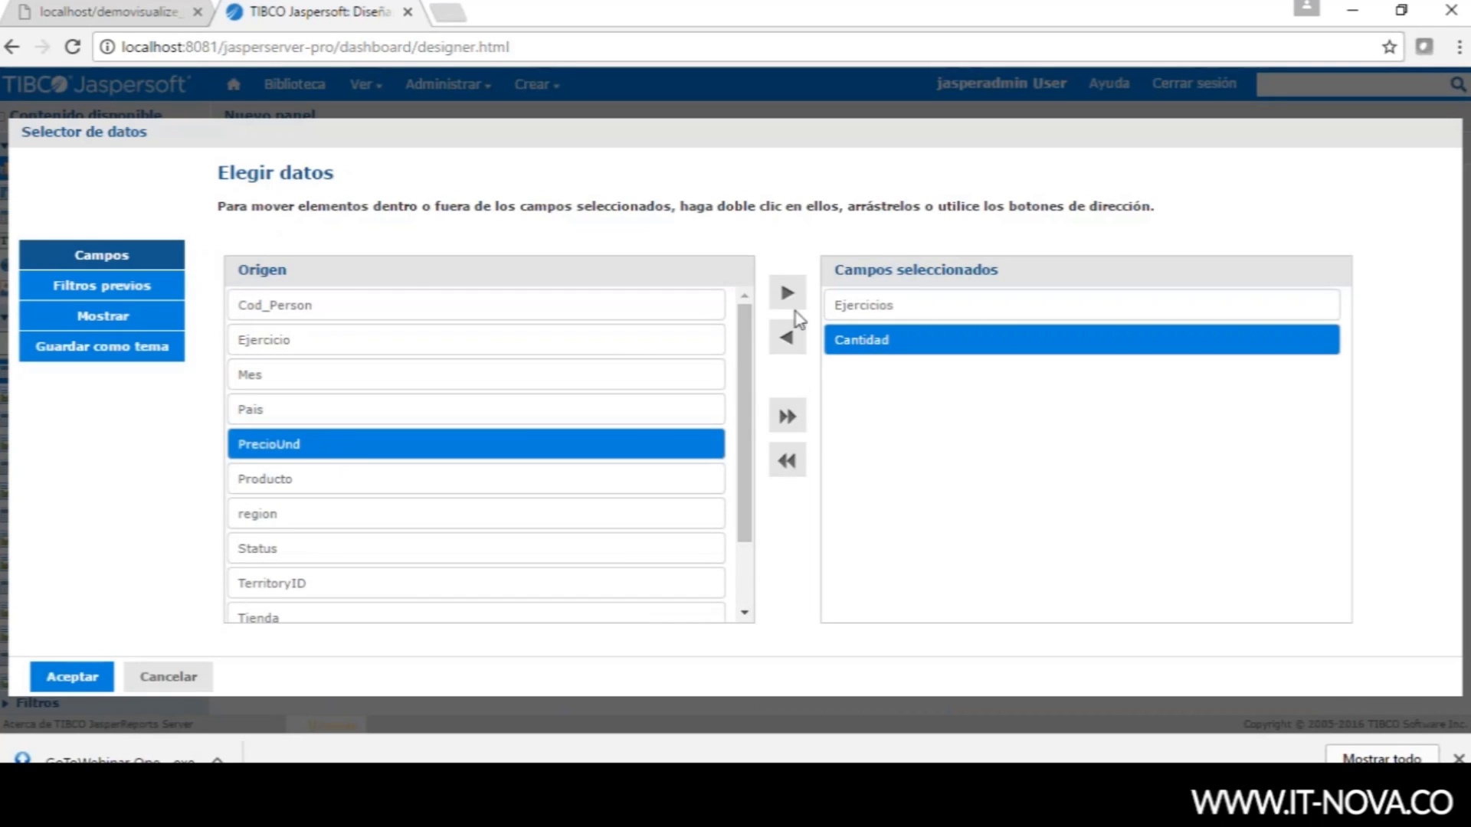
pyautogui.click(788, 291)
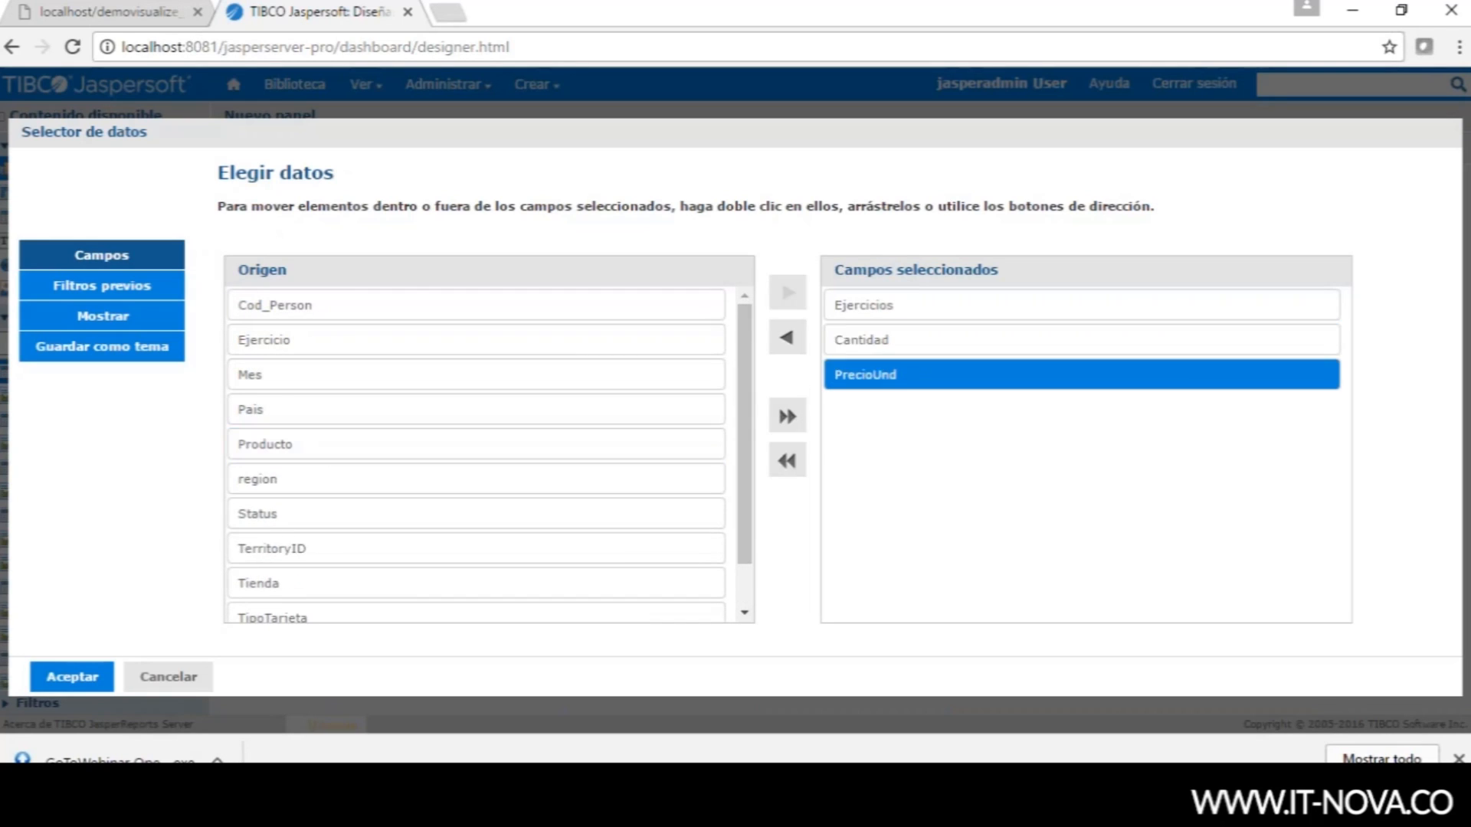
pyautogui.click(62, 678)
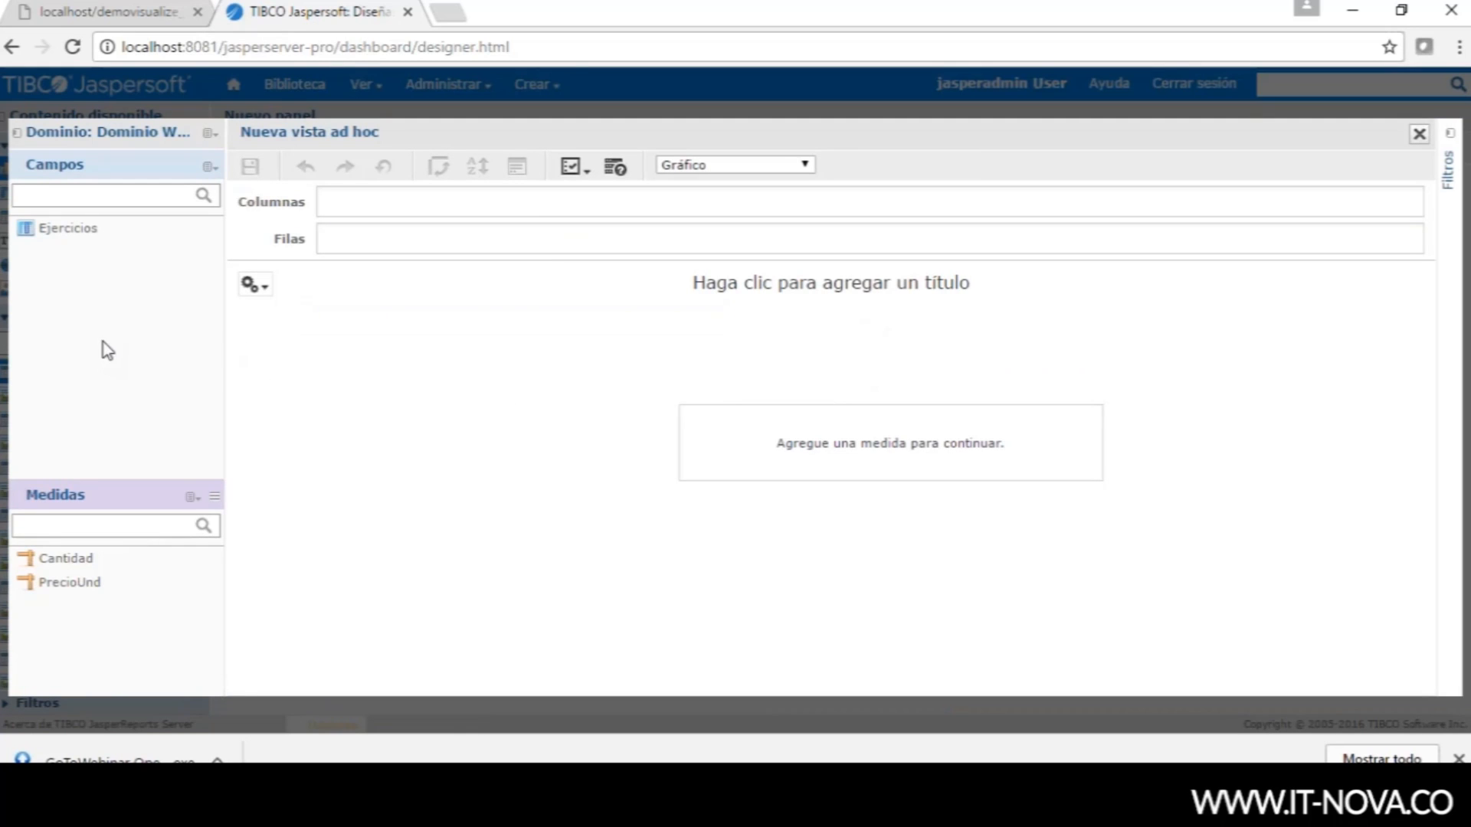
# - Open the Crear medida calculada form from the Medidas options
pyautogui.click(252, 285)
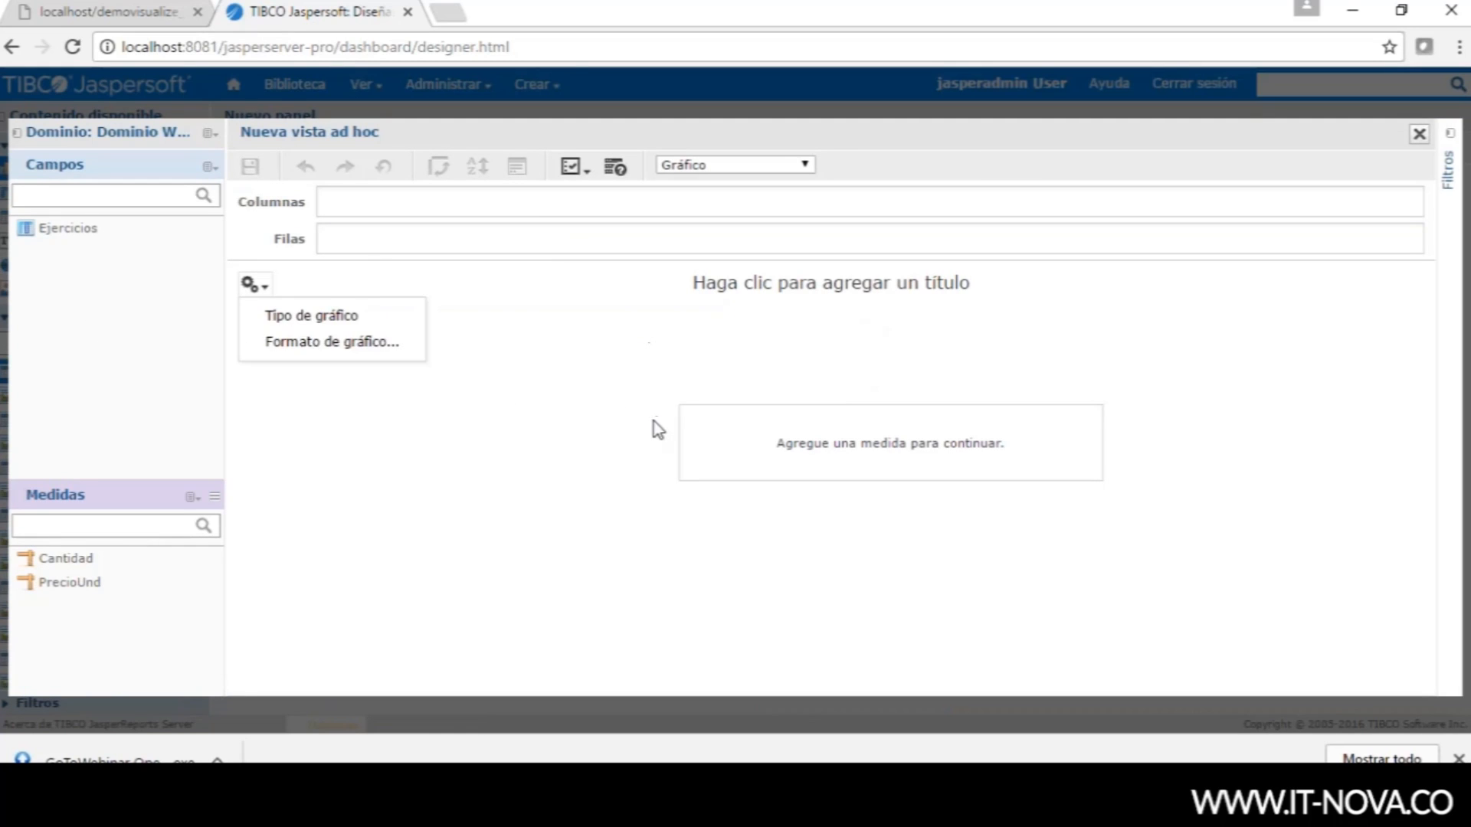
pyautogui.click(60, 561)
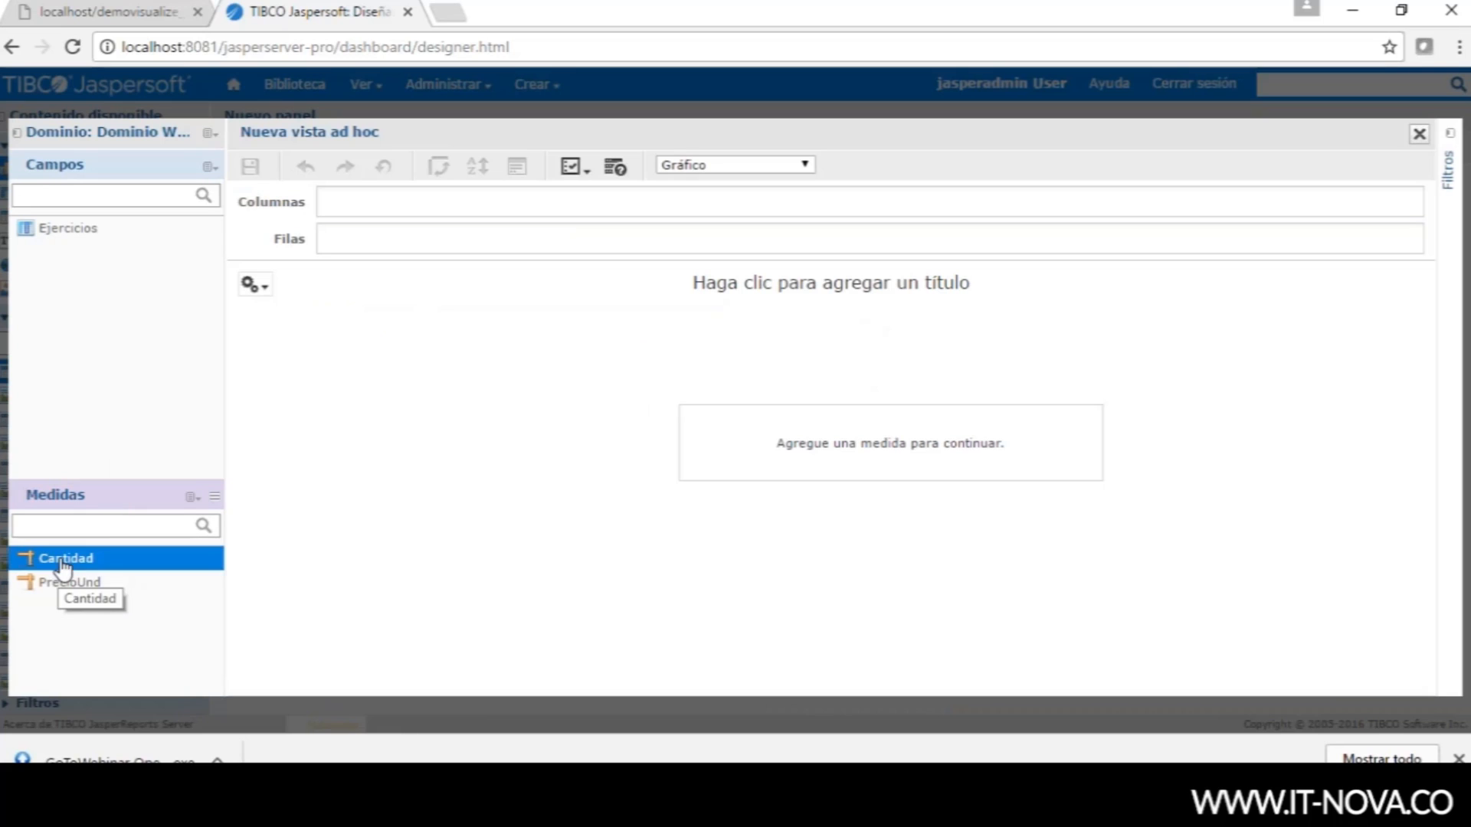
pyautogui.click(88, 585)
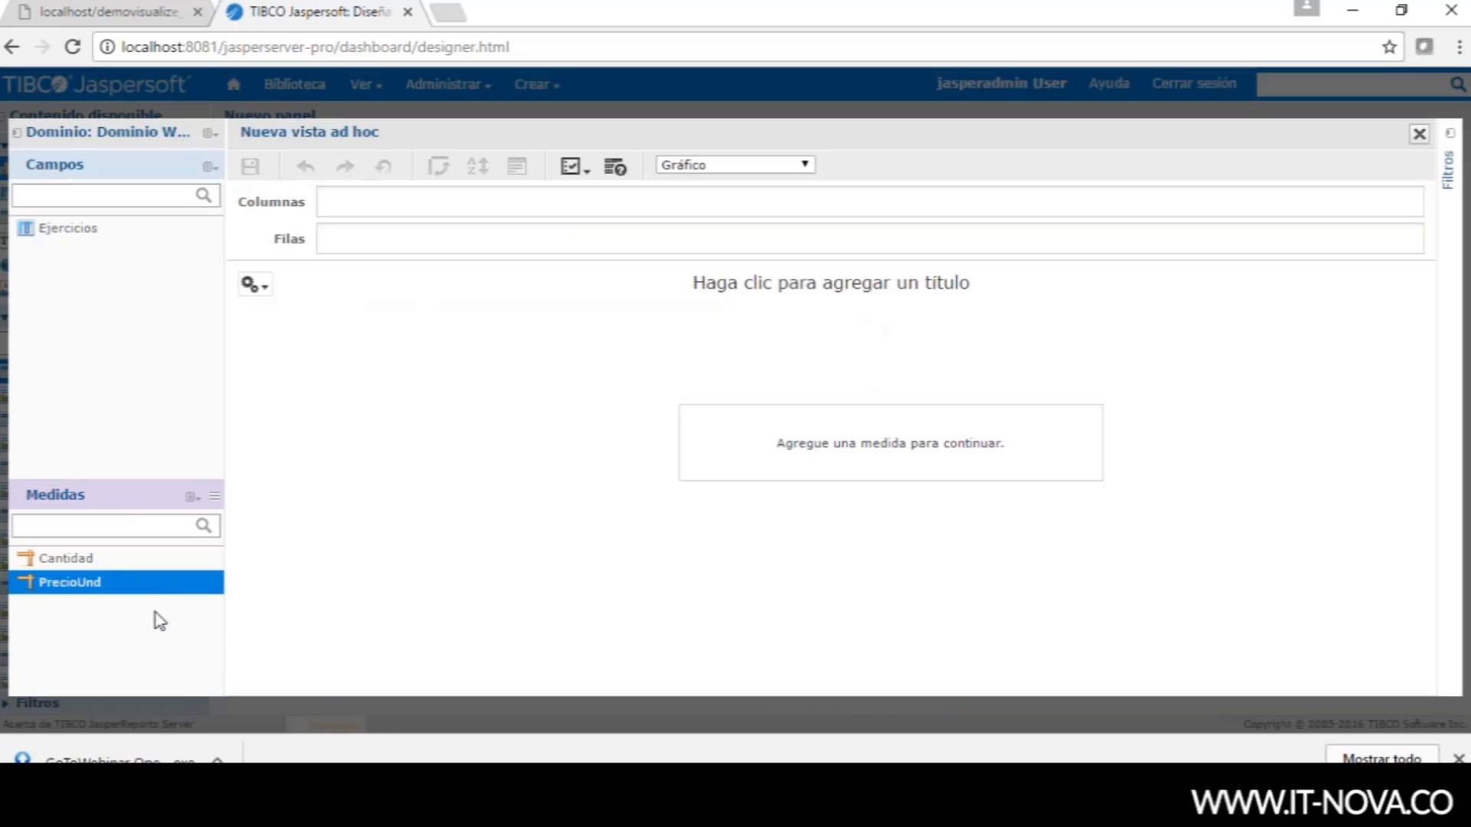
pyautogui.click(192, 497)
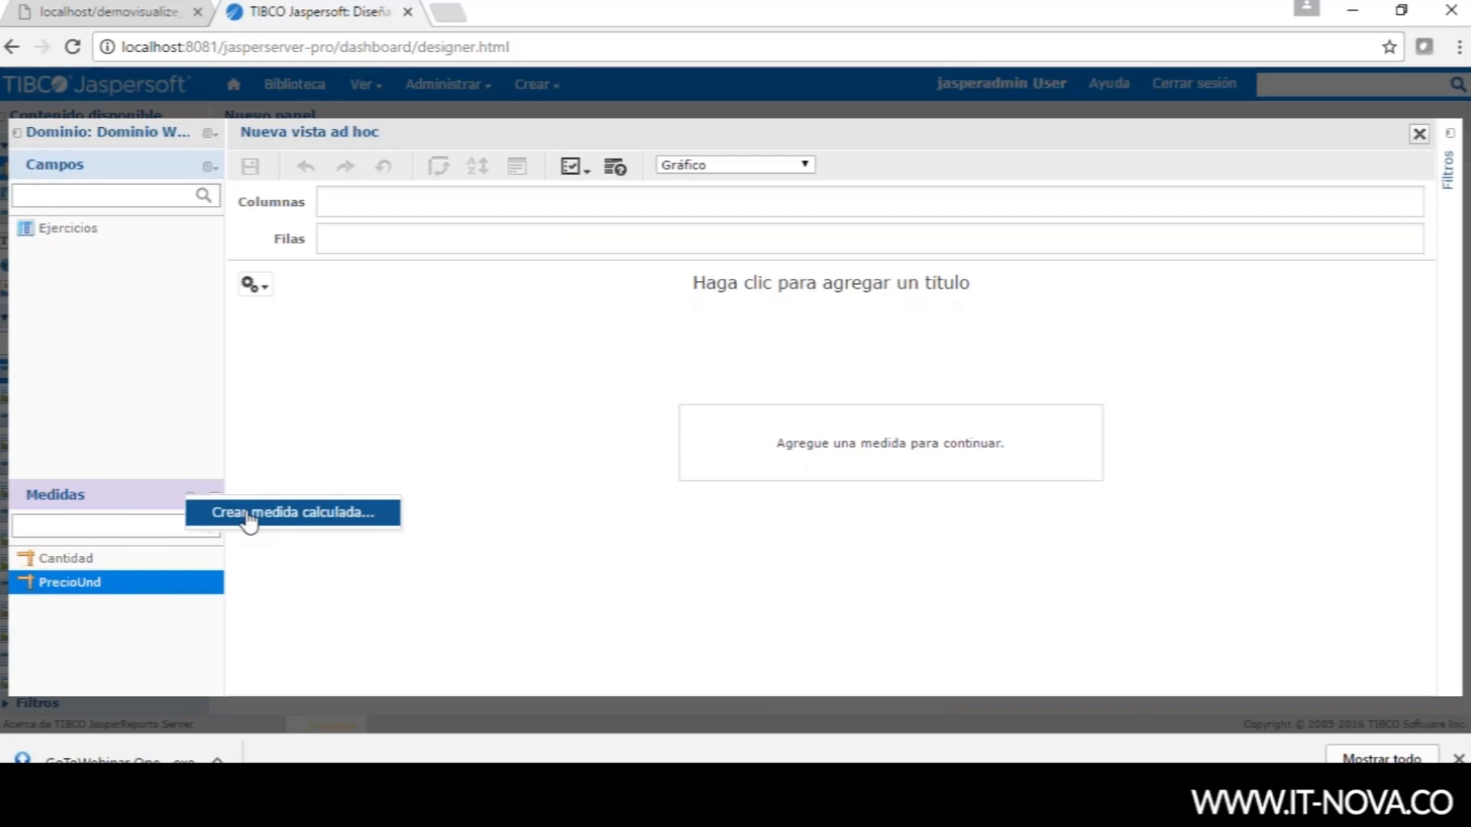
pyautogui.click(192, 497)
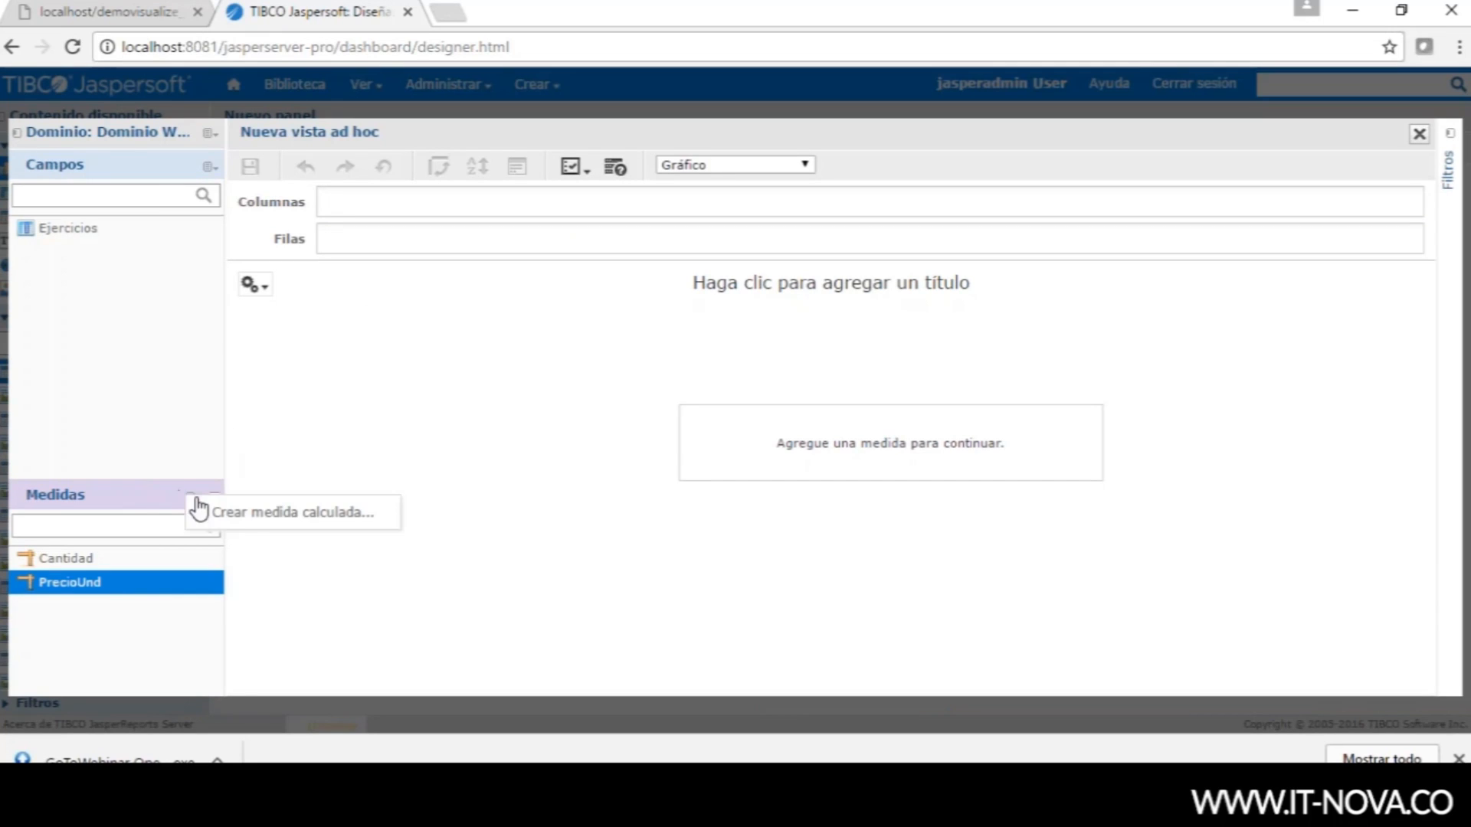
pyautogui.click(250, 518)
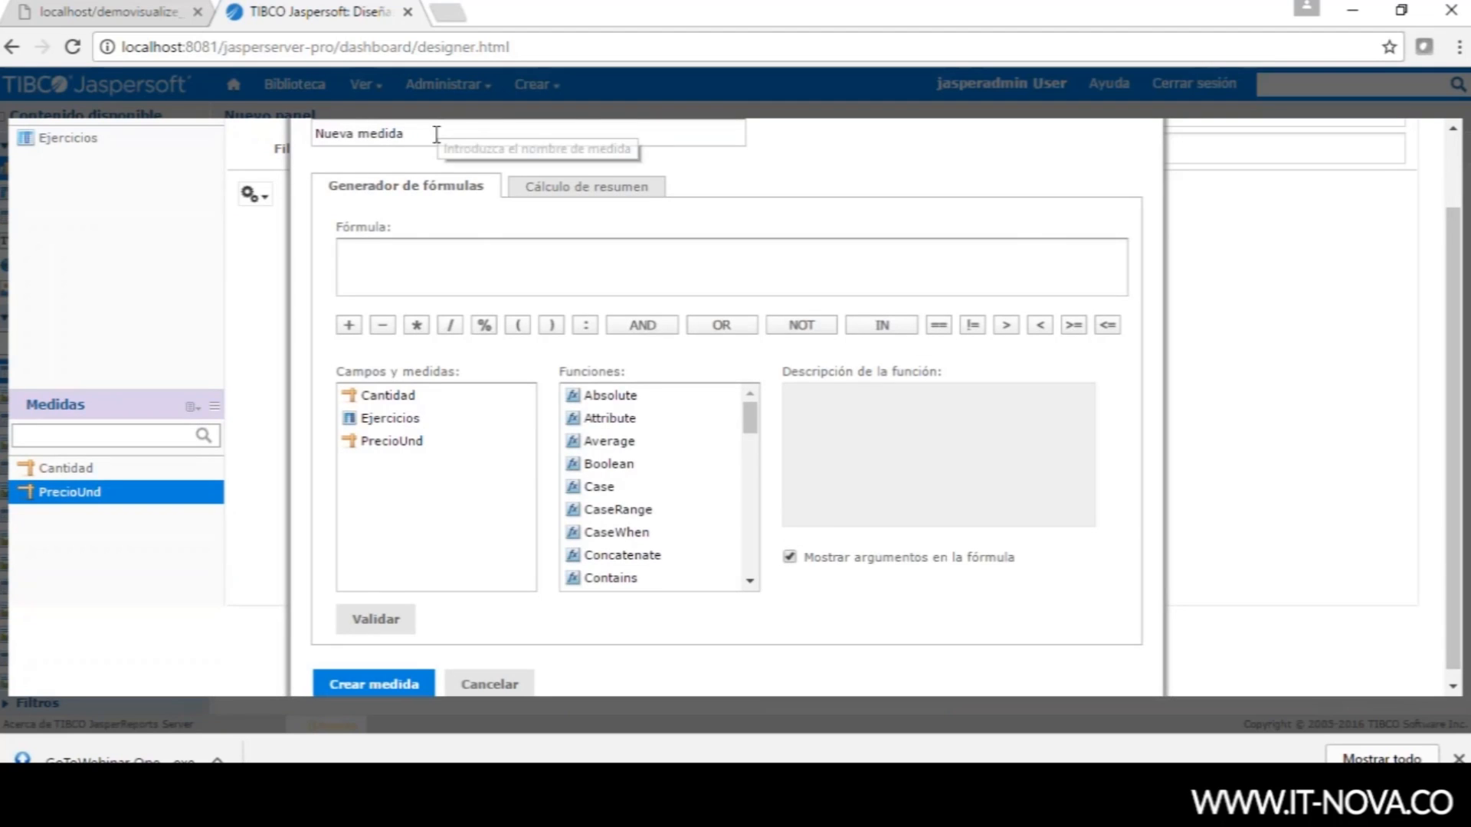
# - Name the measure Venta with formula "Cantidad" * "PrecioUnd", validate it and create it
pyautogui.tripleClick(381, 137)
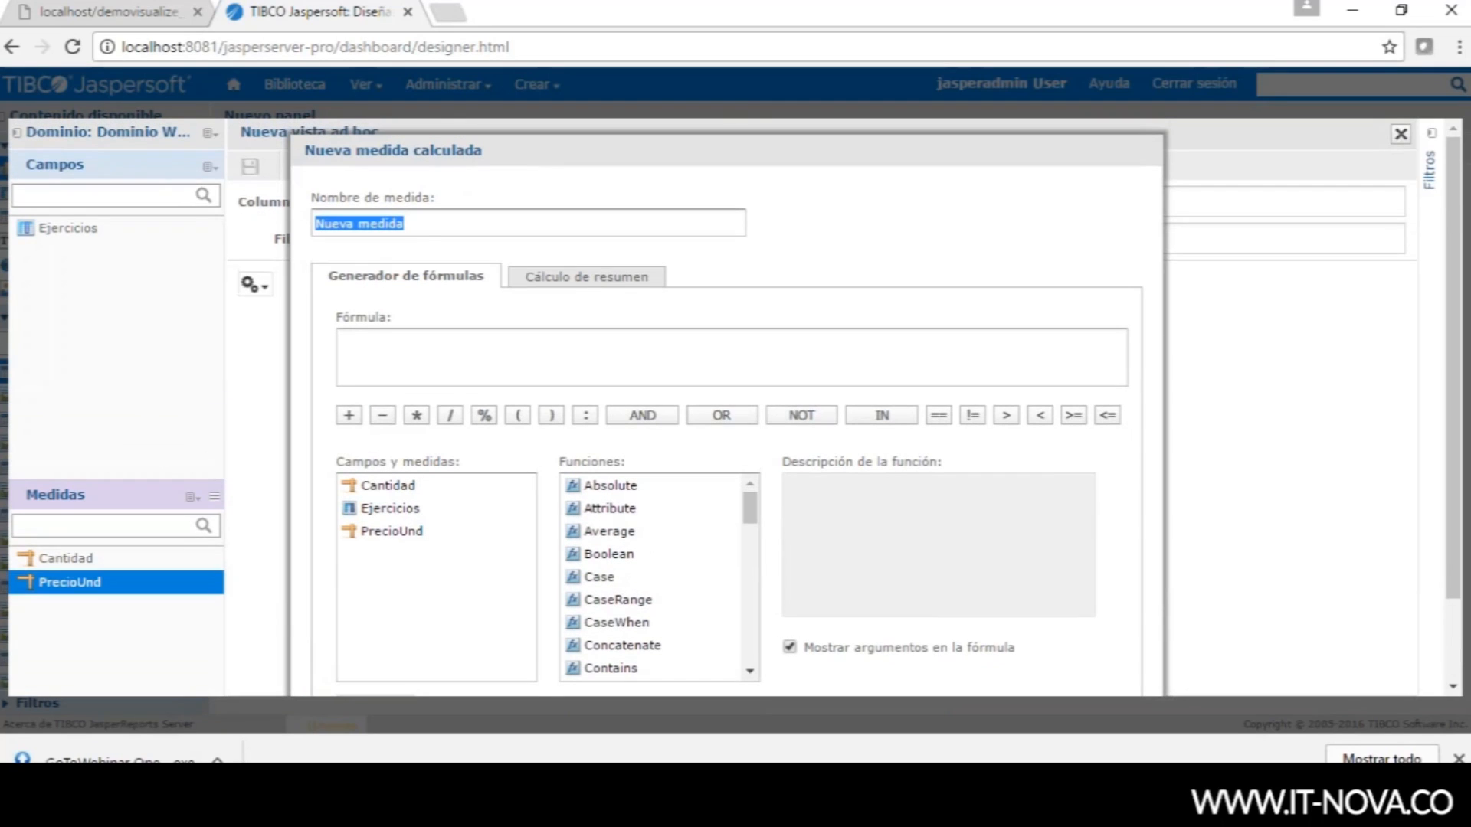
pyautogui.write('Venta')
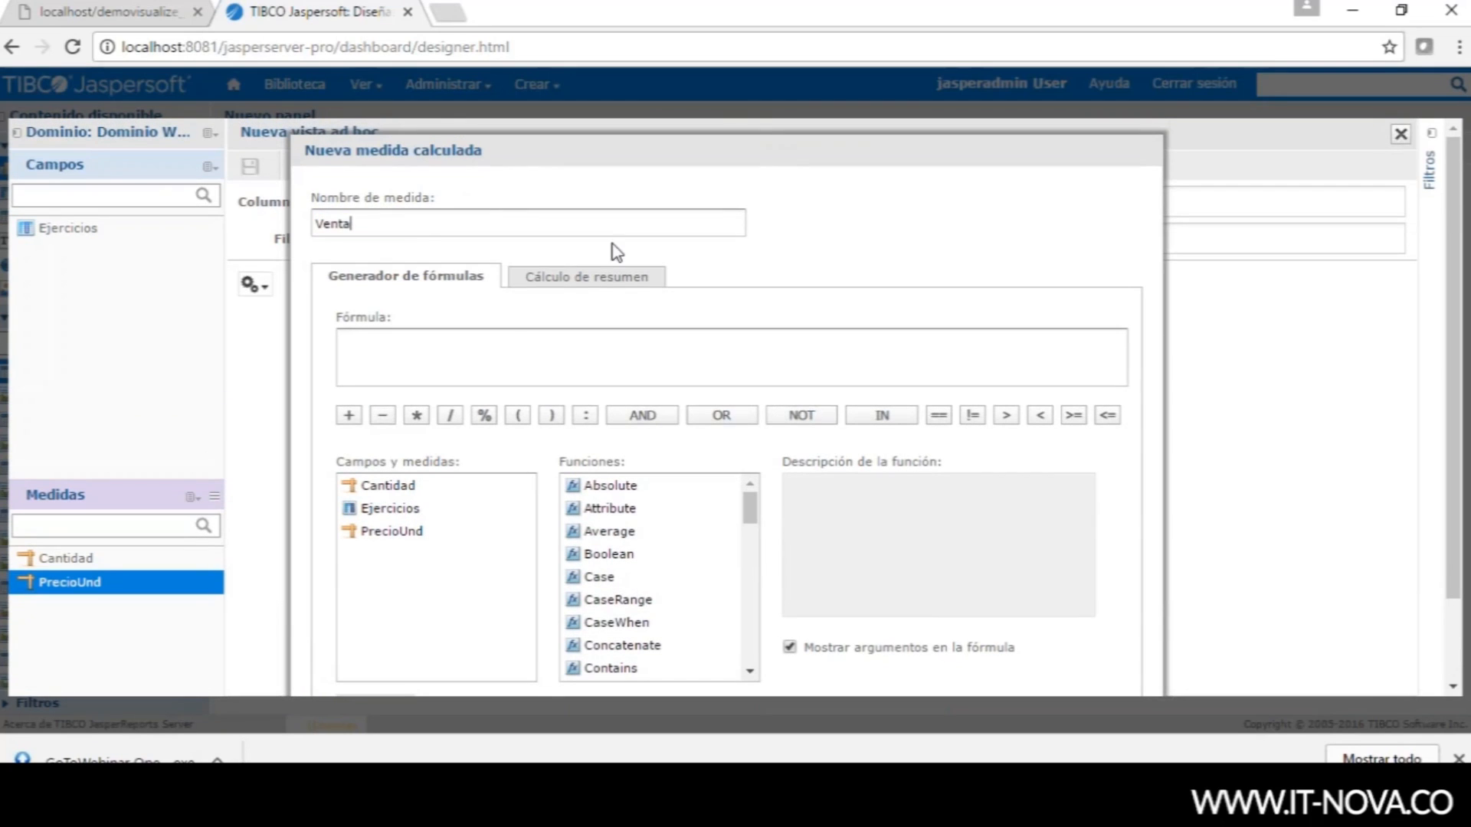
pyautogui.doubleClick(376, 487)
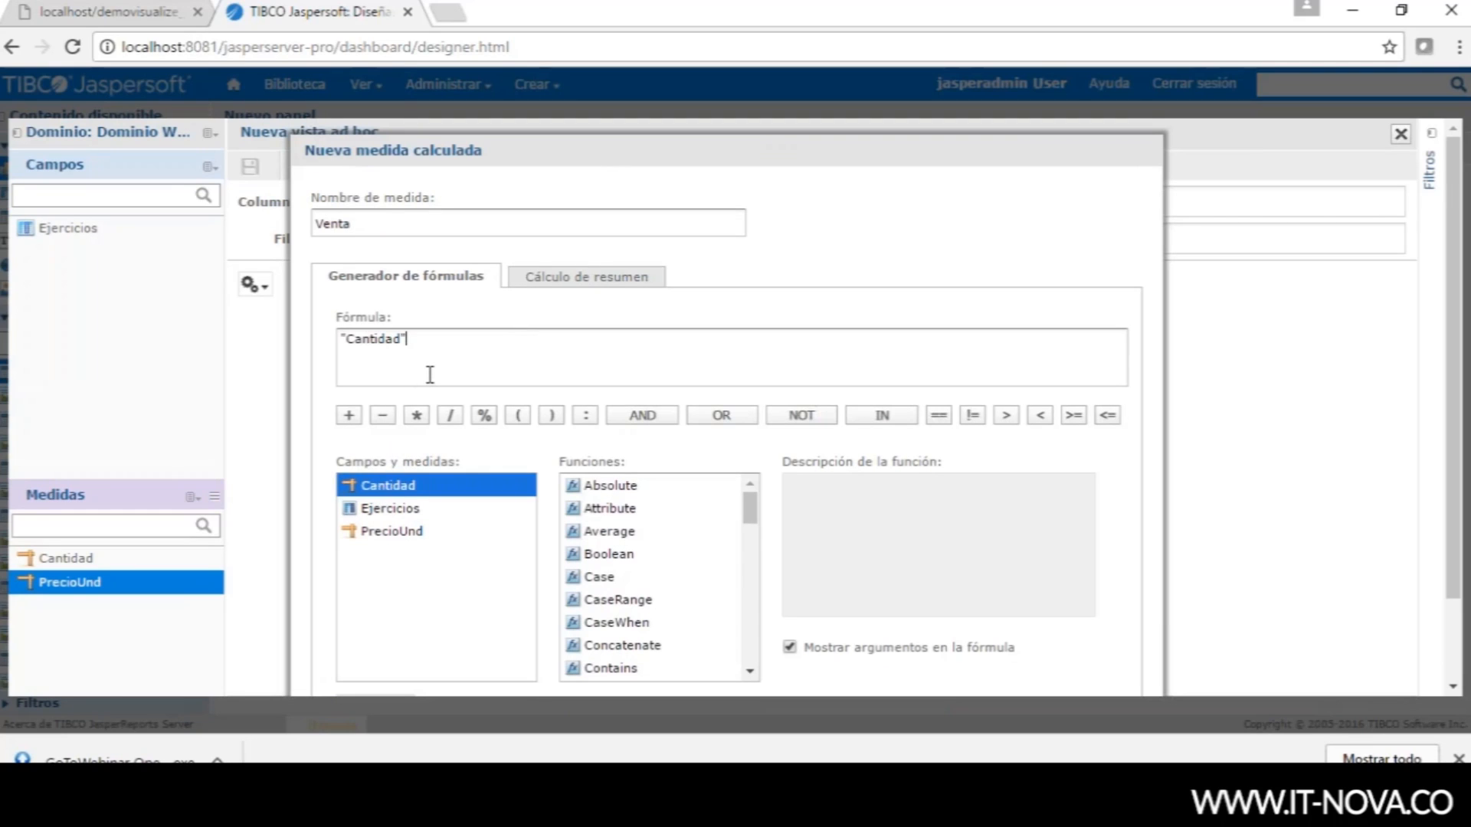
pyautogui.doubleClick(376, 532)
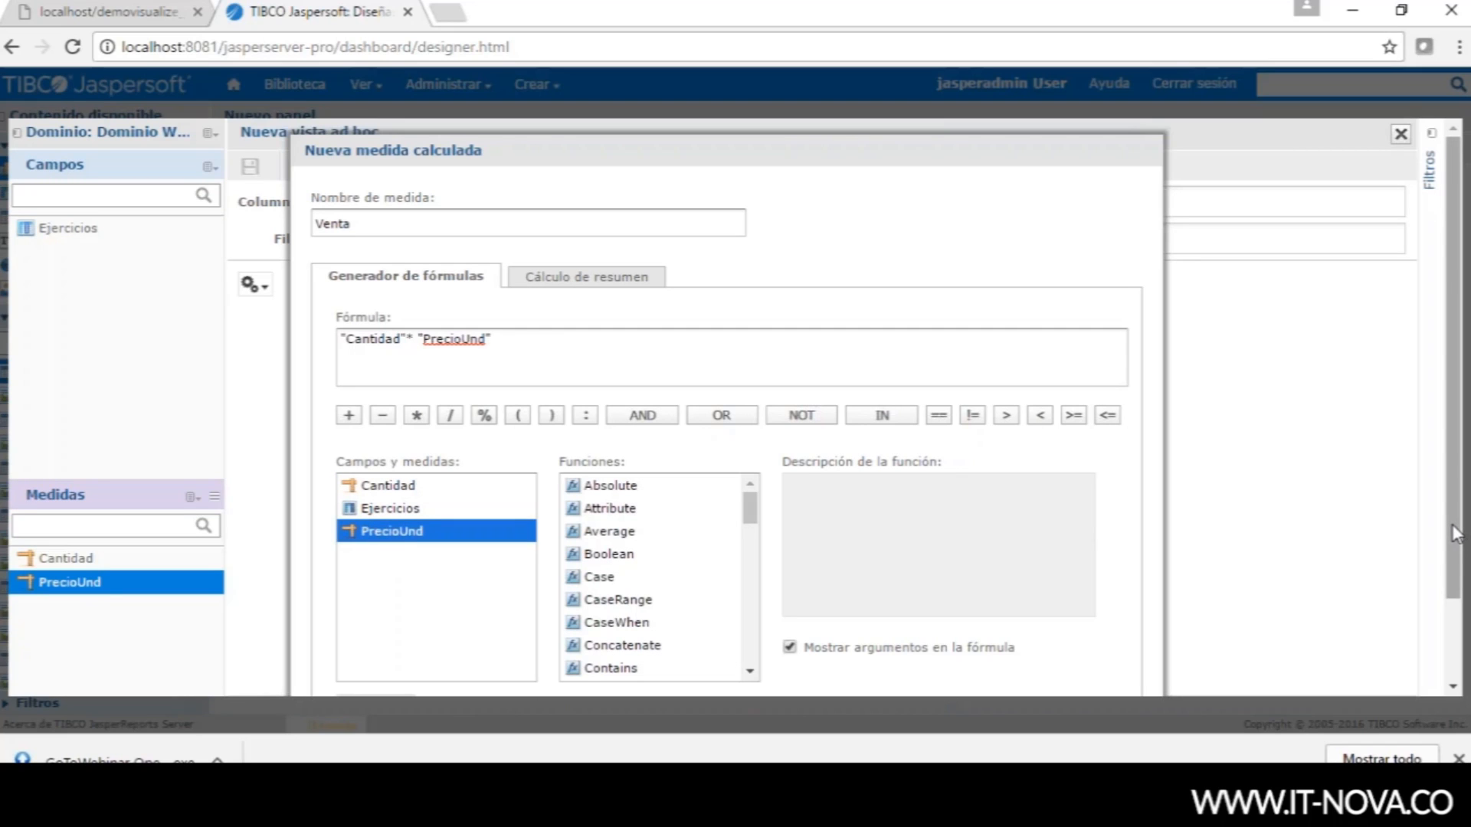
pyautogui.moveTo(1451, 524); pyautogui.dragTo(1451, 604)
pyautogui.click(376, 609)
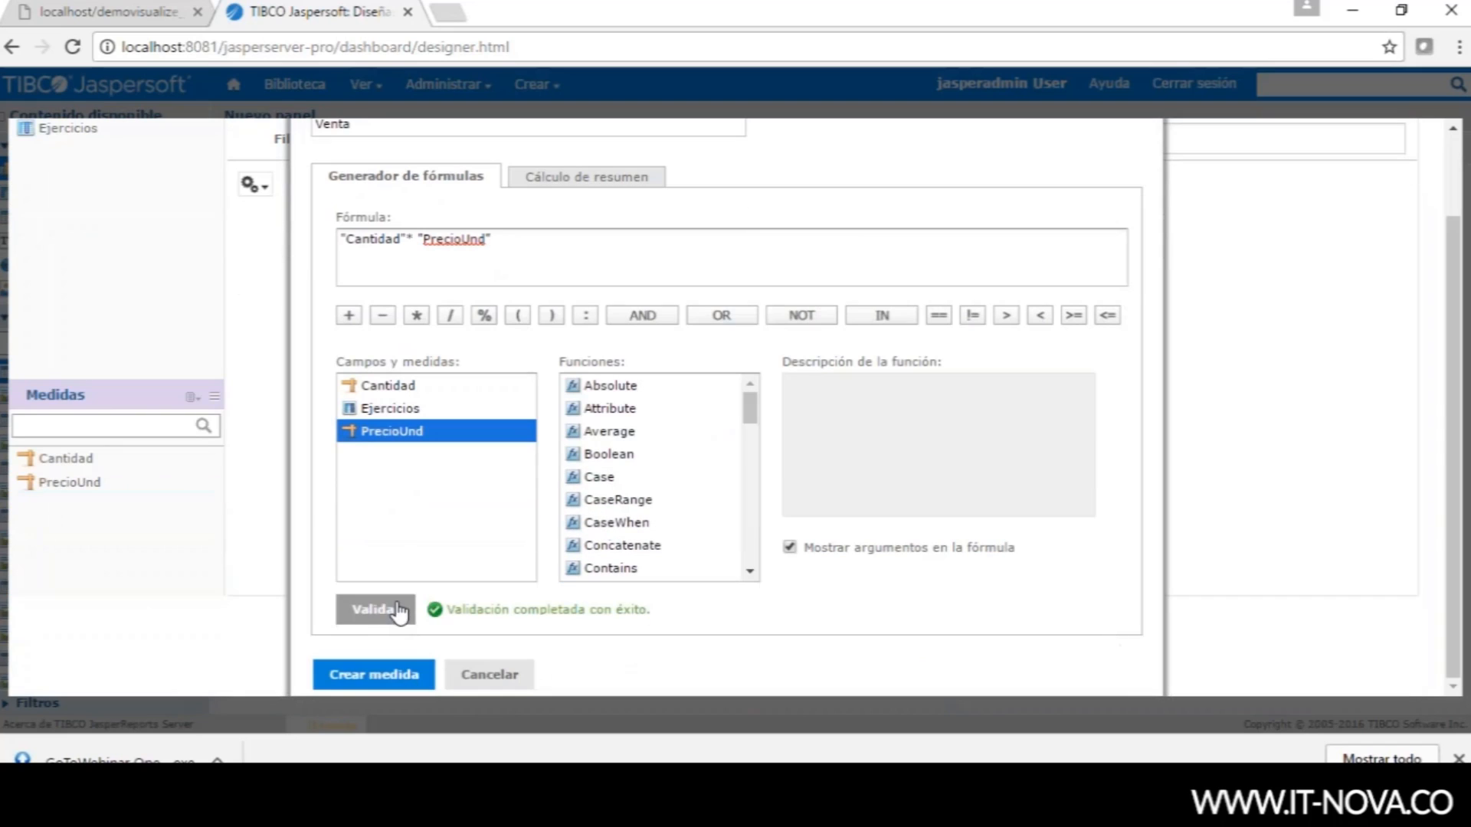
pyautogui.click(375, 676)
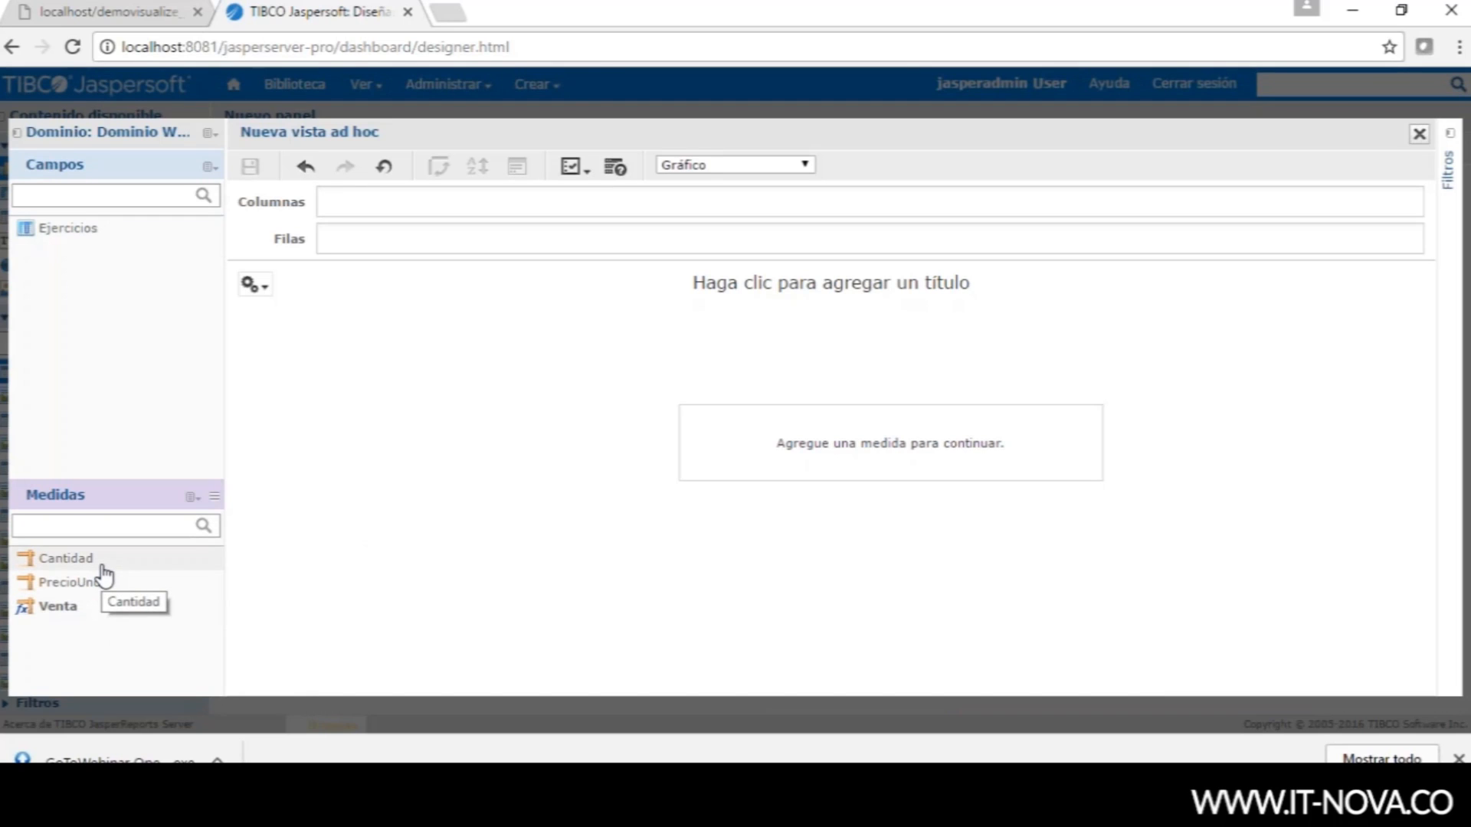
# - Put Ejercicios in Filas and Venta in Columnas to chart sales per year
pyautogui.moveTo(43, 228); pyautogui.dragTo(372, 240)
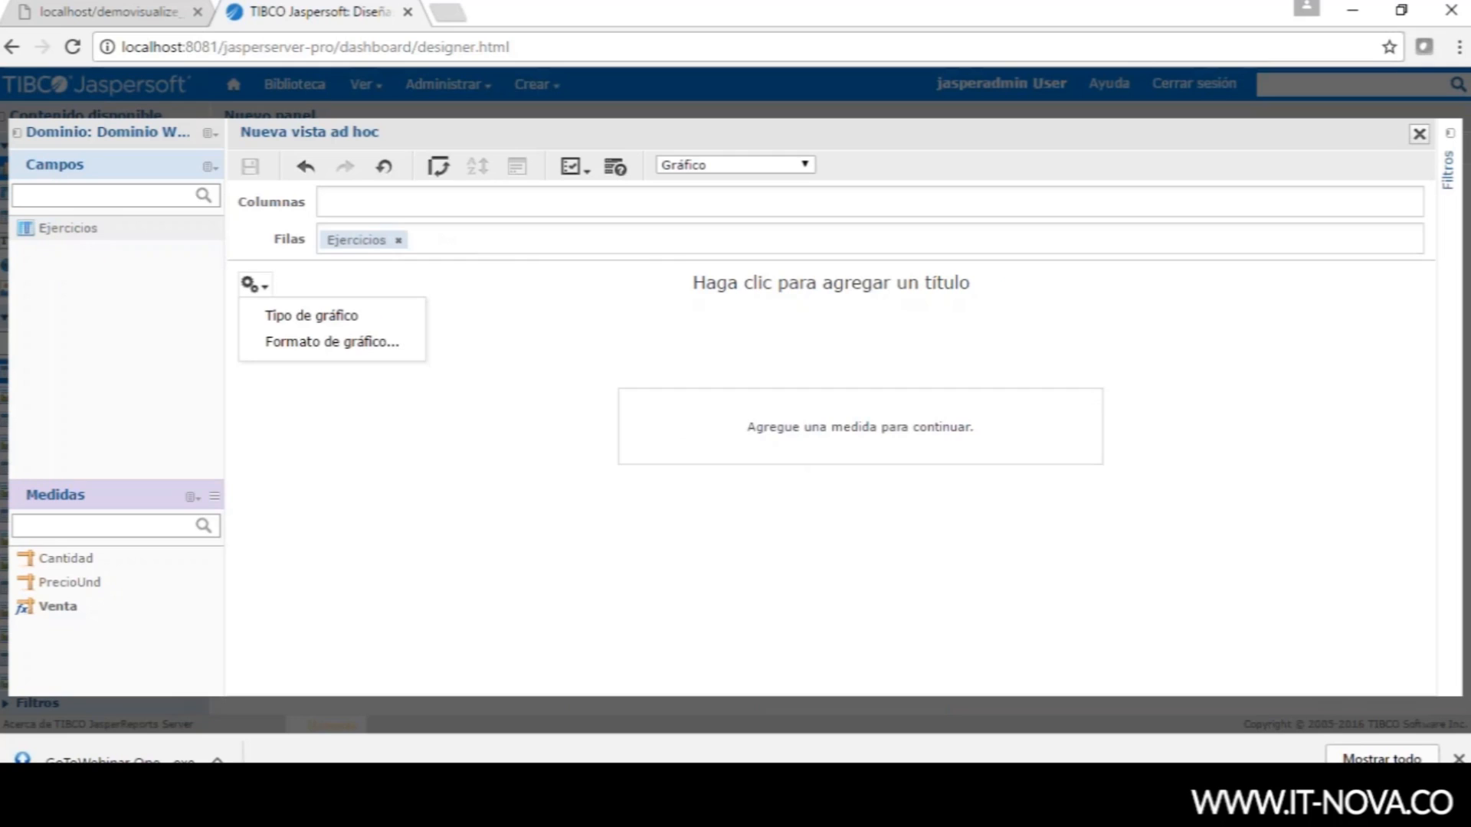
pyautogui.moveTo(72, 610); pyautogui.dragTo(341, 203)
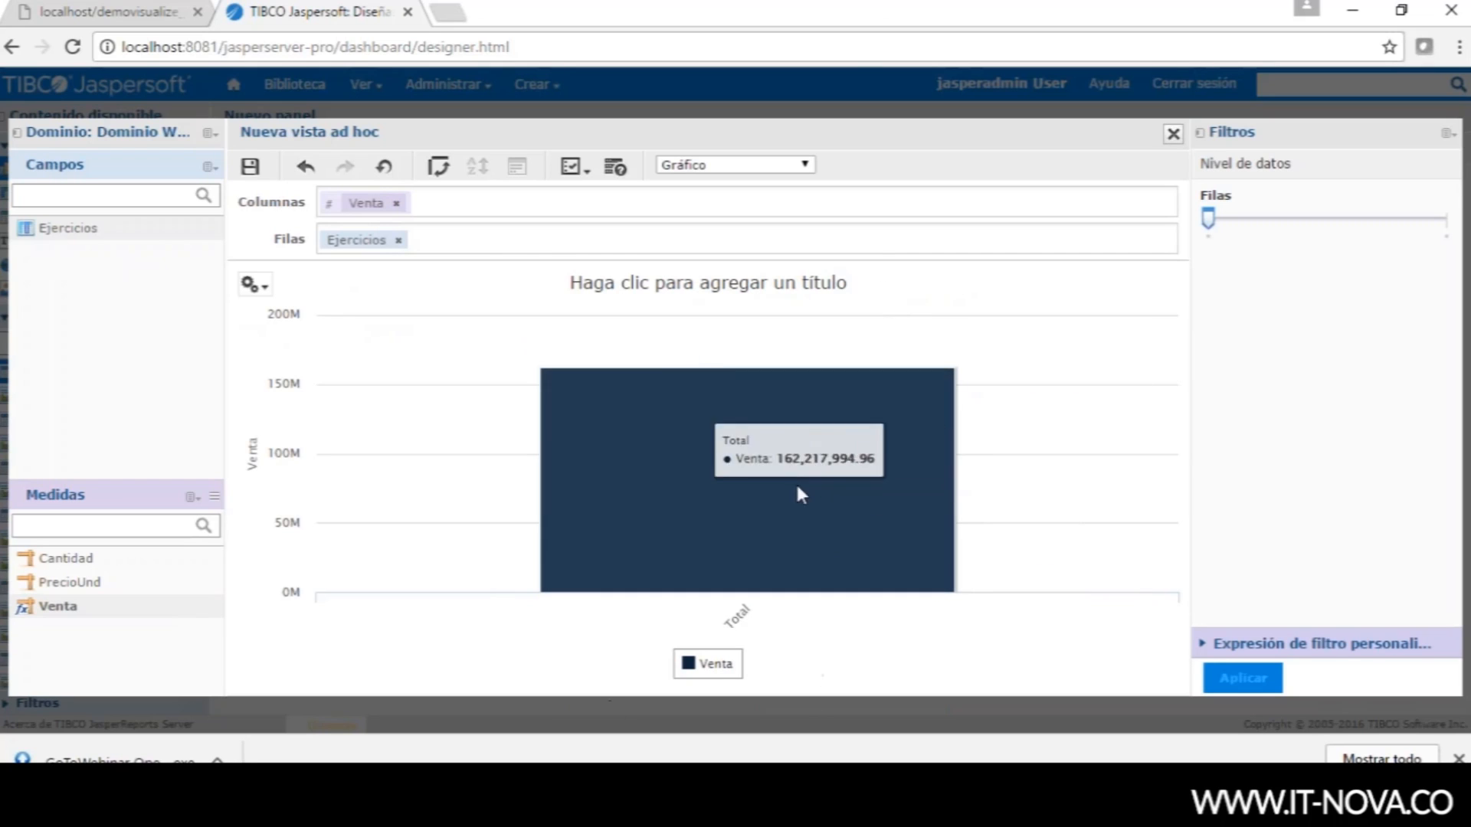
pyautogui.click(1376, 220)
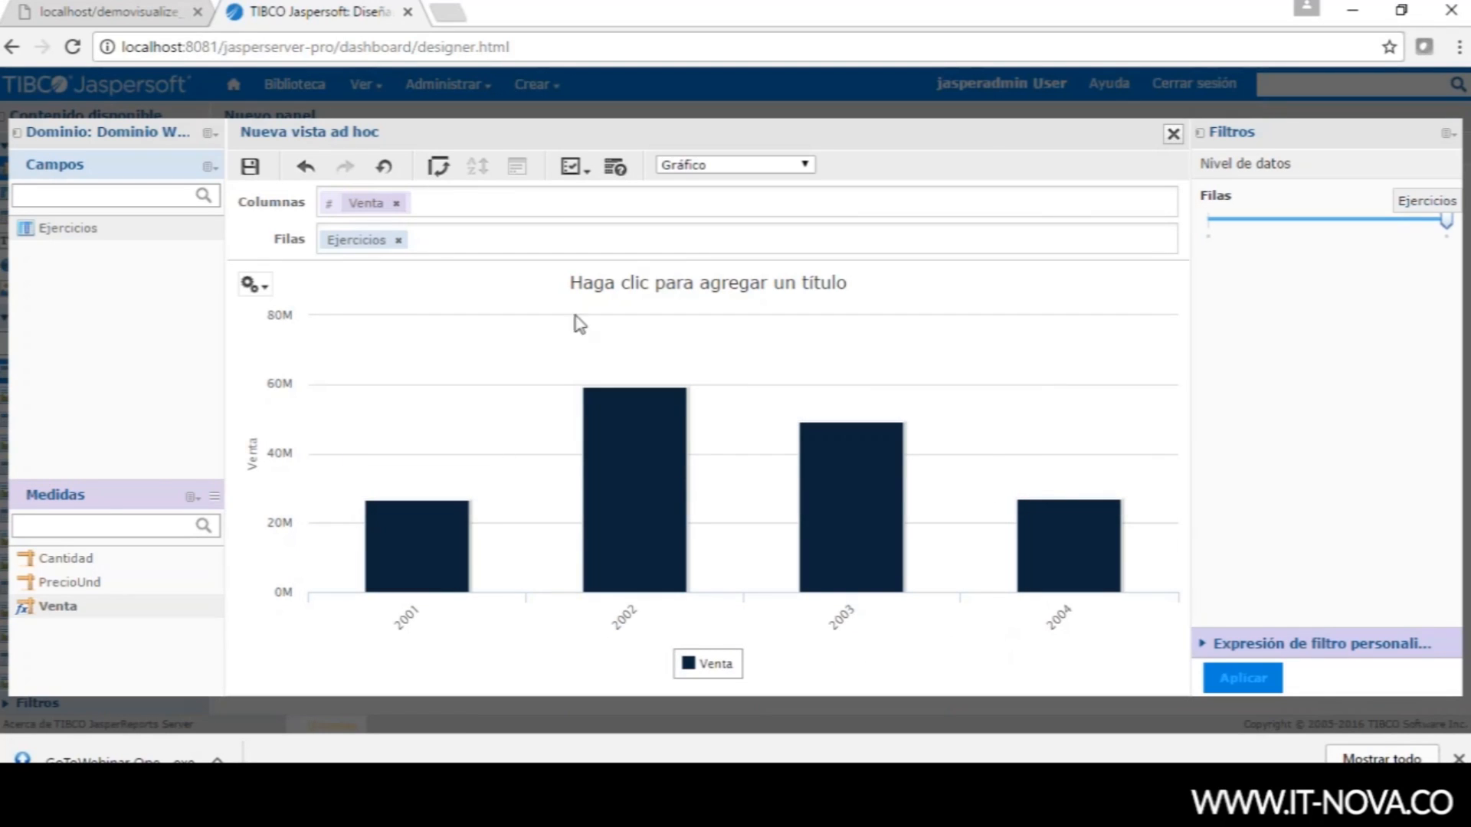
# - Add Cantidad beside Venta, zoom in to inspect its small bars, then reset the zoom
pyautogui.click(62, 565)
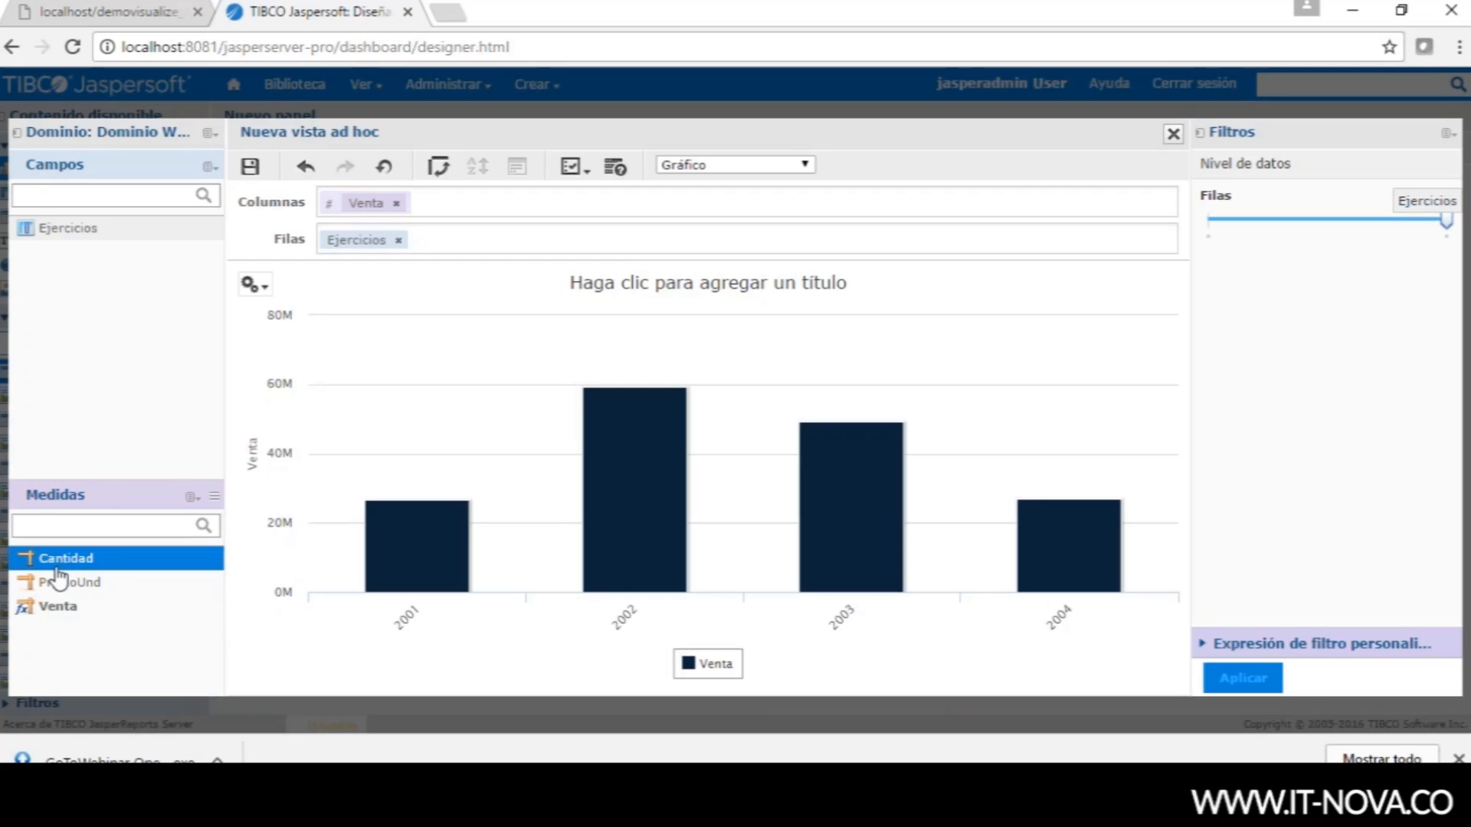
pyautogui.moveTo(55, 570); pyautogui.dragTo(450, 204)
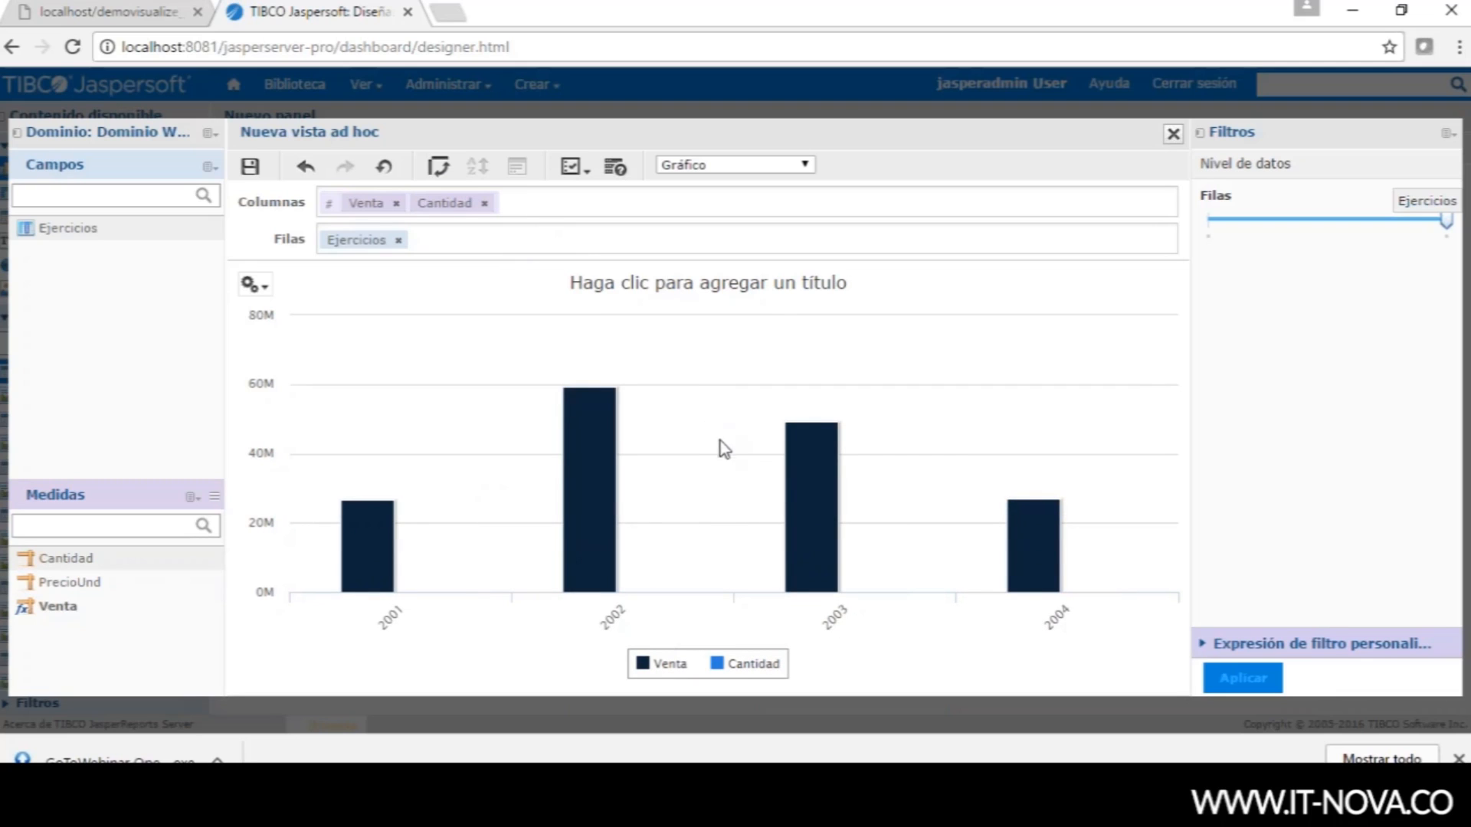
pyautogui.moveTo(368, 525)
pyautogui.moveTo(409, 565); pyautogui.dragTo(530, 609)
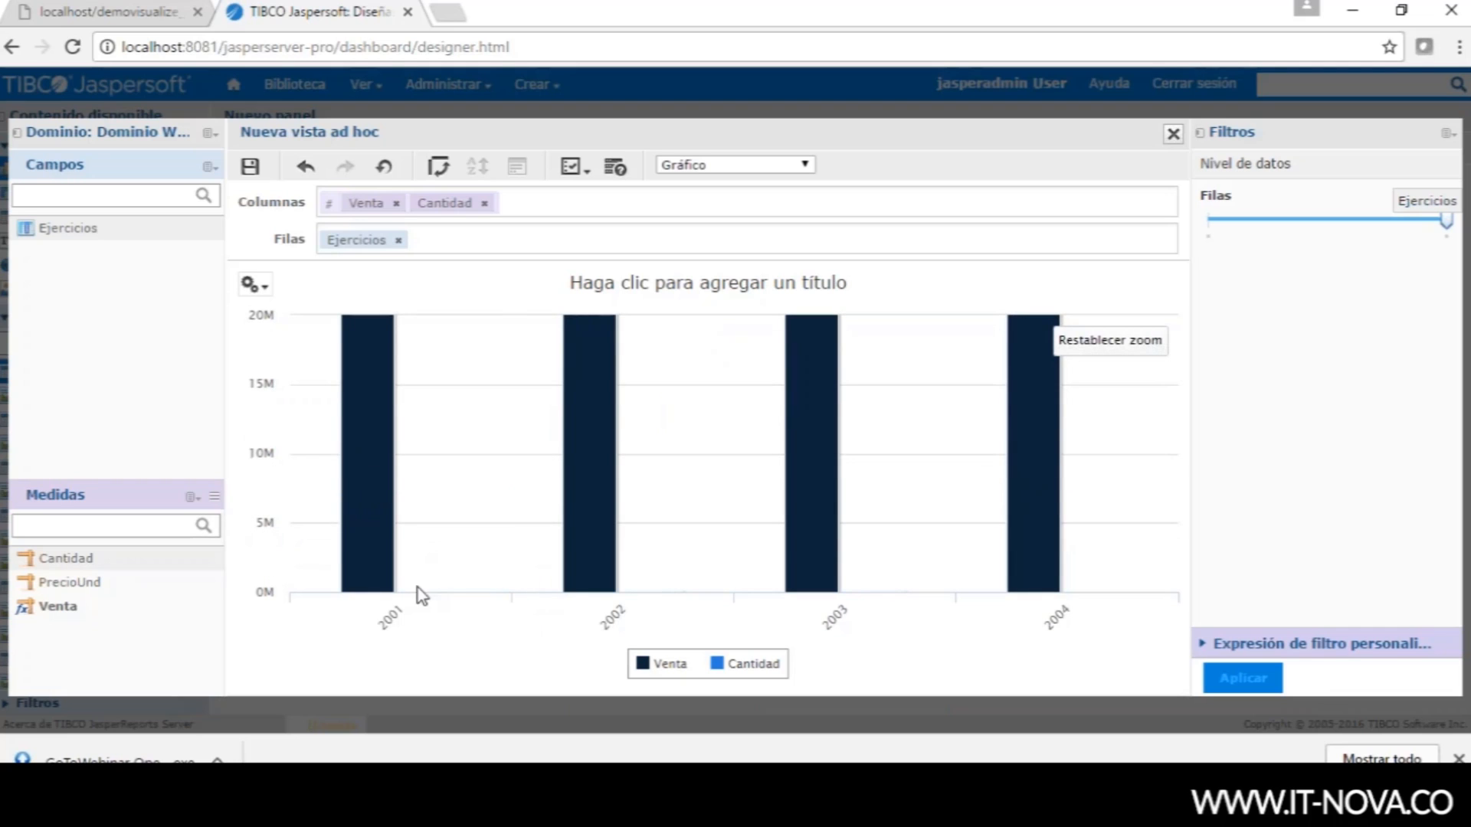
pyautogui.moveTo(406, 532); pyautogui.dragTo(555, 628)
pyautogui.moveTo(495, 589)
pyautogui.mouseDown()
pyautogui.moveTo(413, 554)
pyautogui.moveTo(493, 613)
pyautogui.mouseUp()
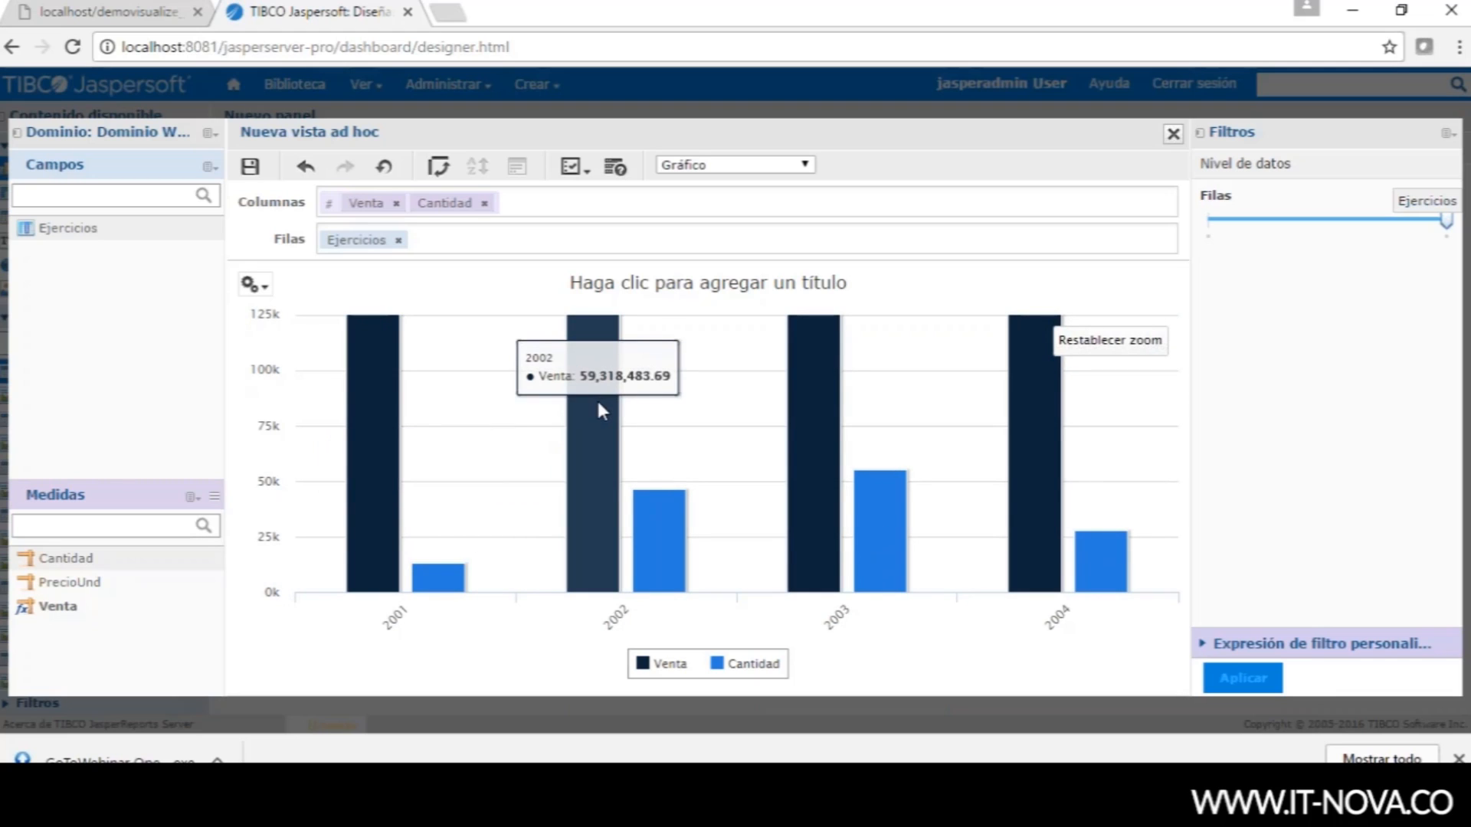
pyautogui.click(1111, 339)
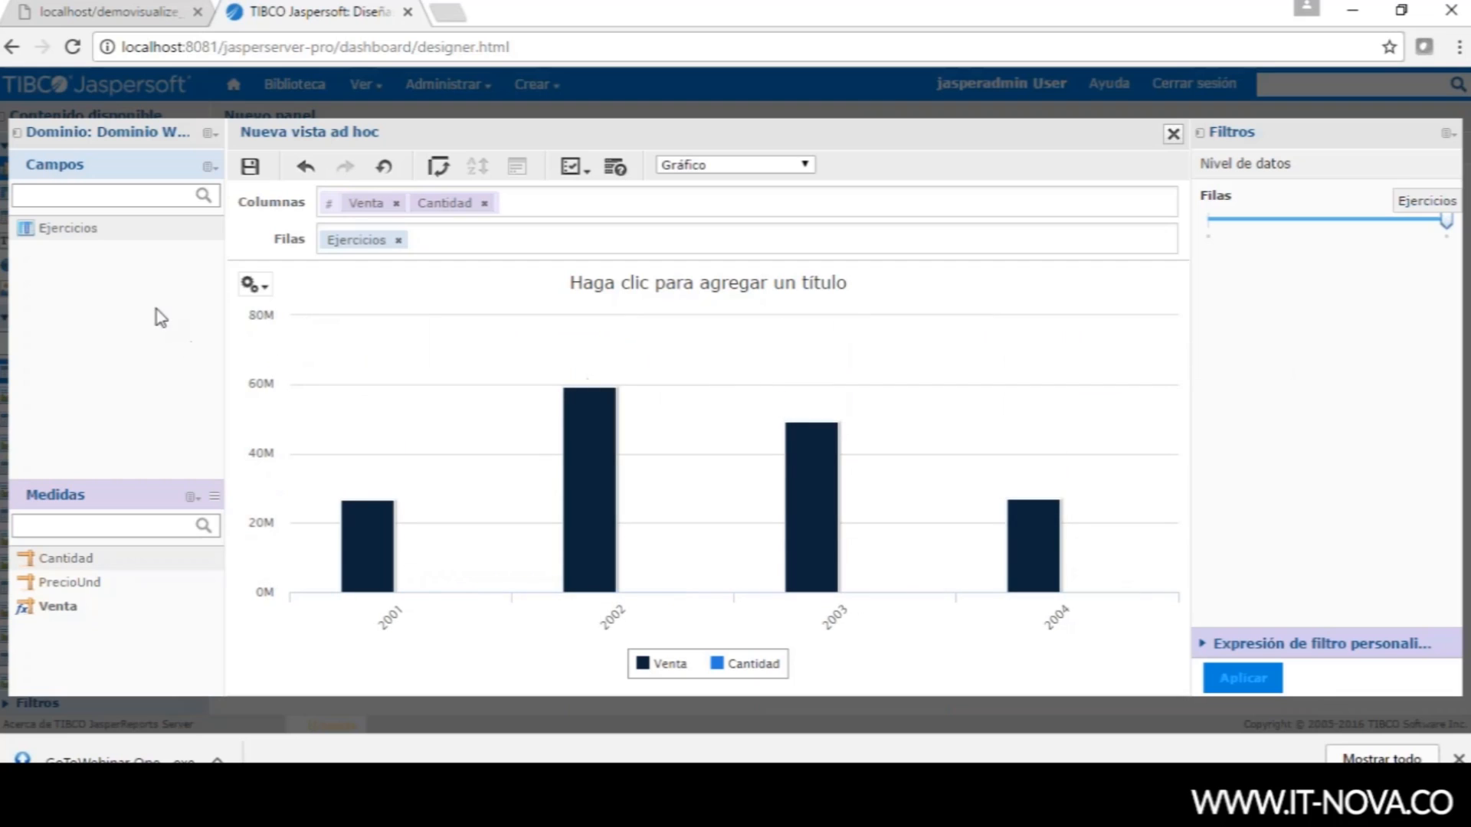
pyautogui.click(252, 285)
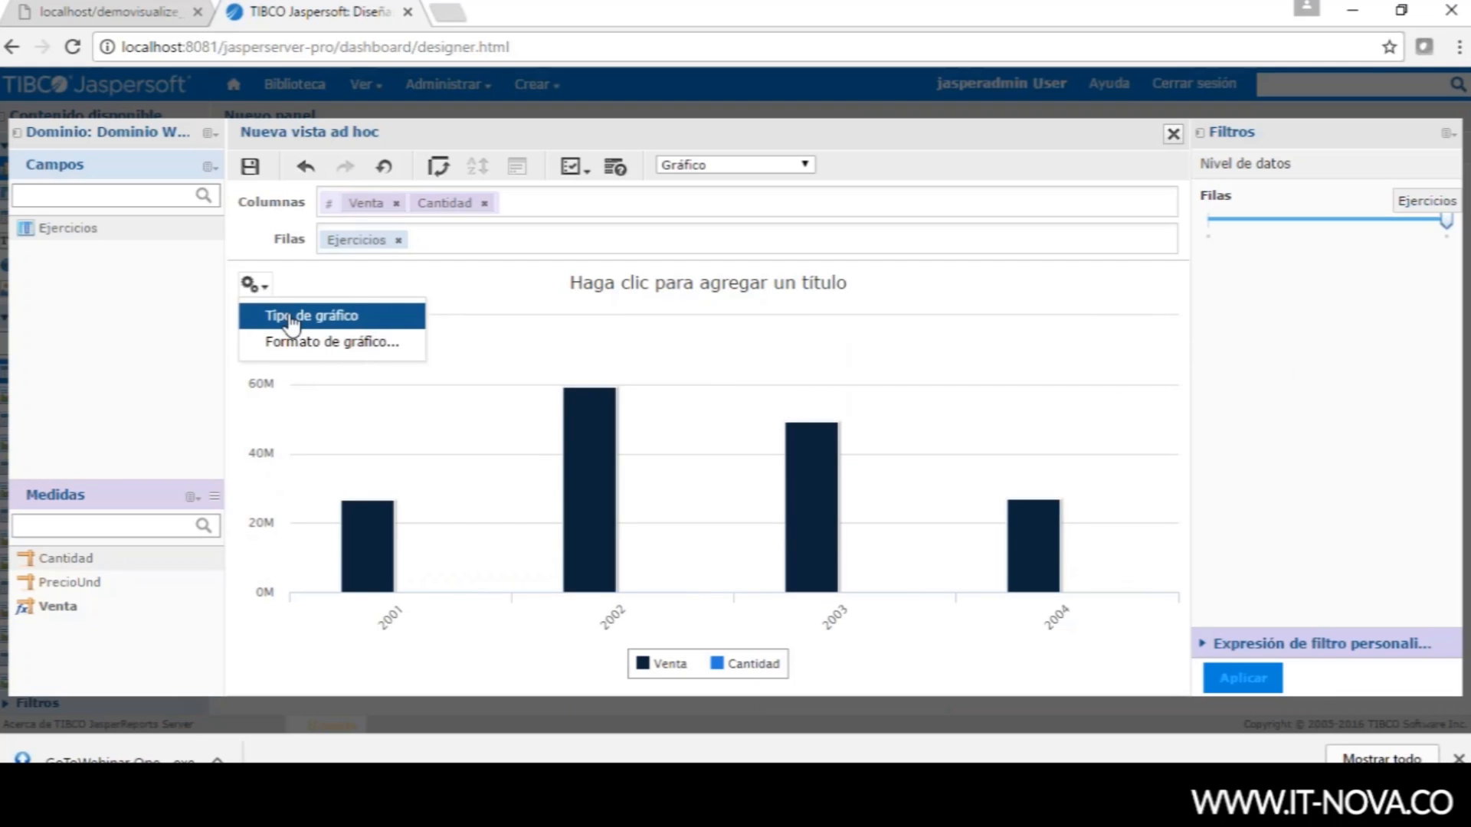
# - Switch the chart to the dual-axis type: Venta as columns, Cantidad as a line
pyautogui.click(292, 325)
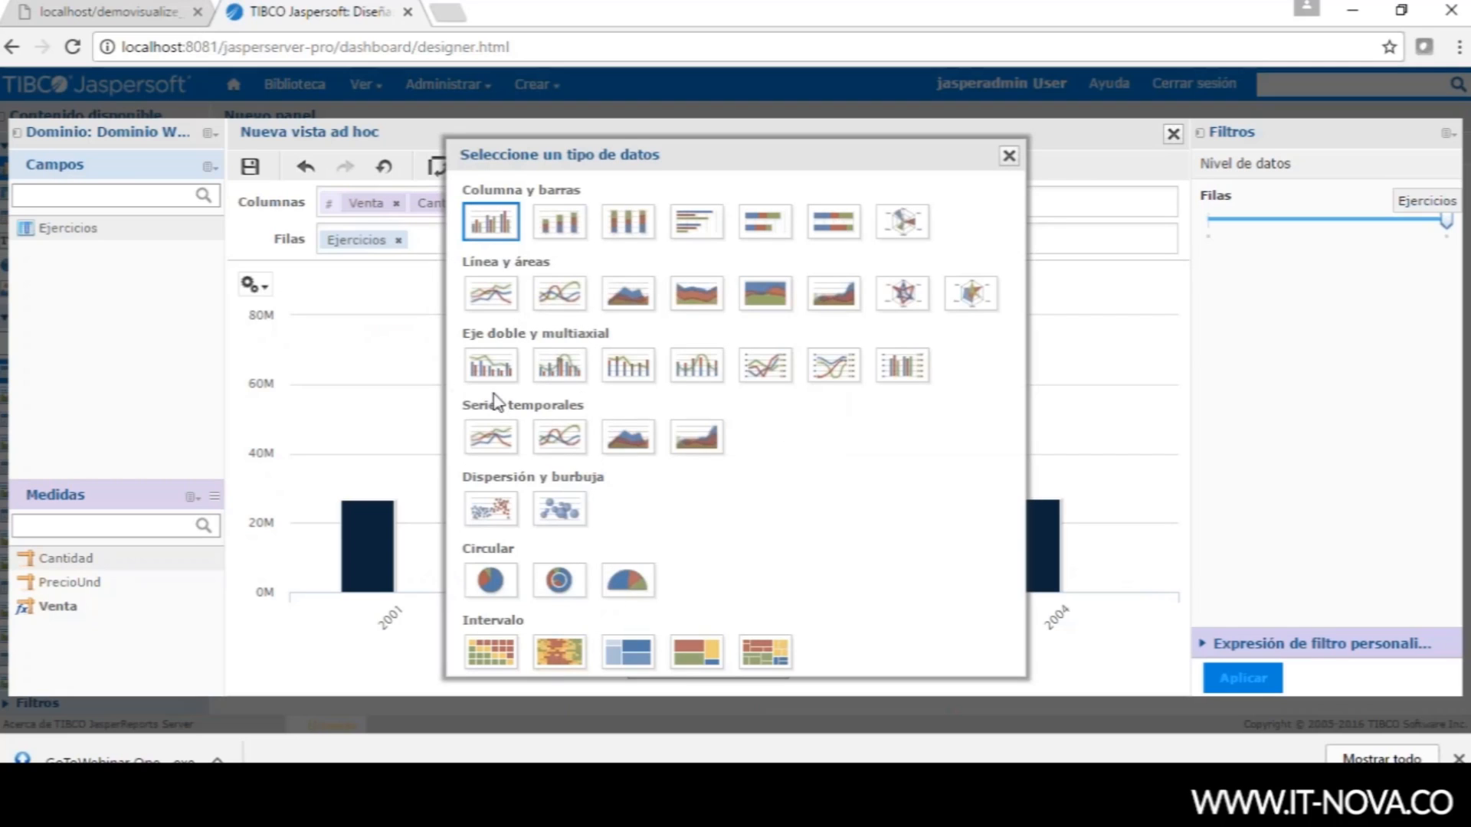
pyautogui.click(561, 368)
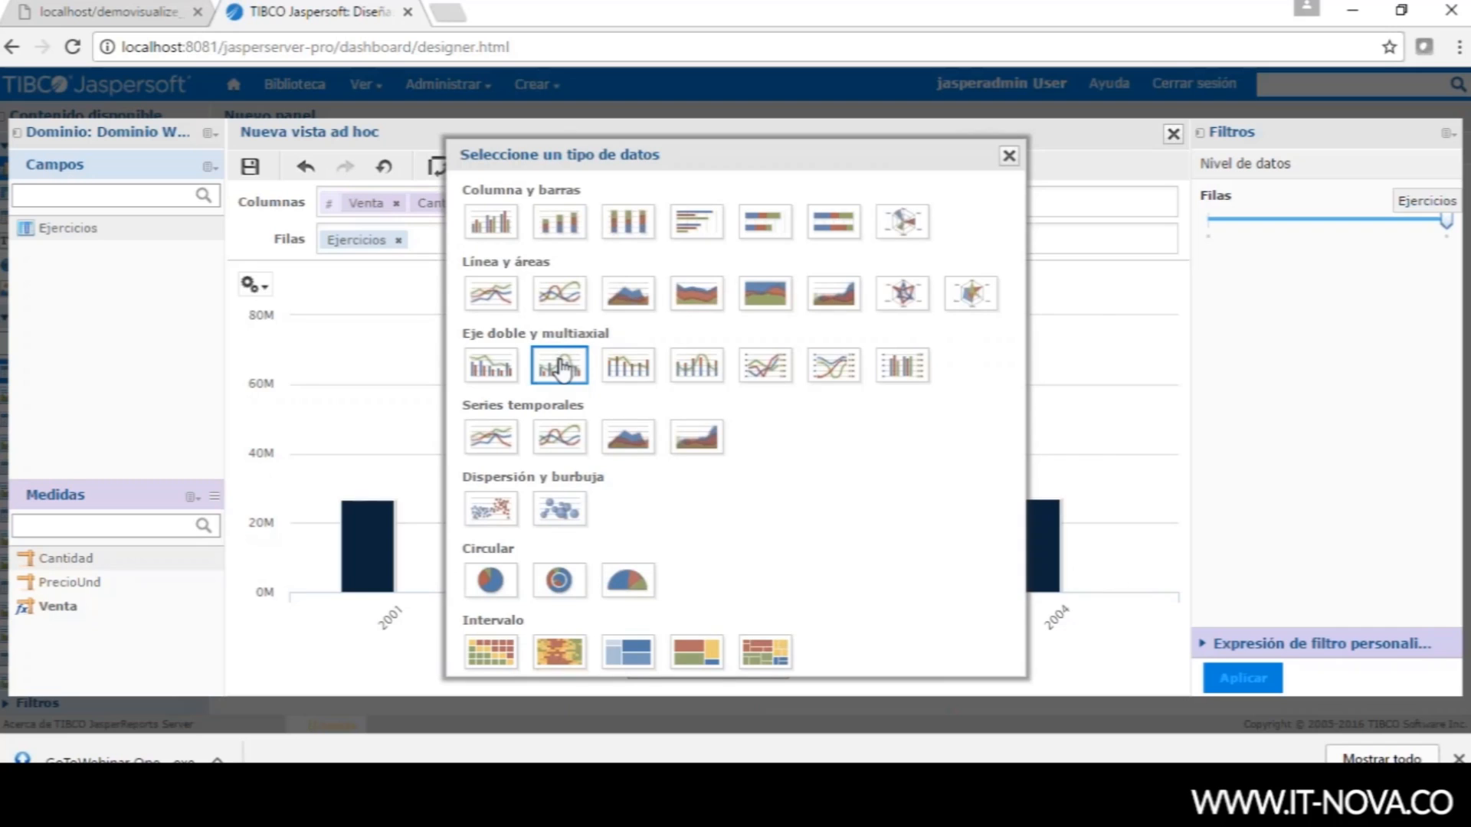
pyautogui.click(1010, 155)
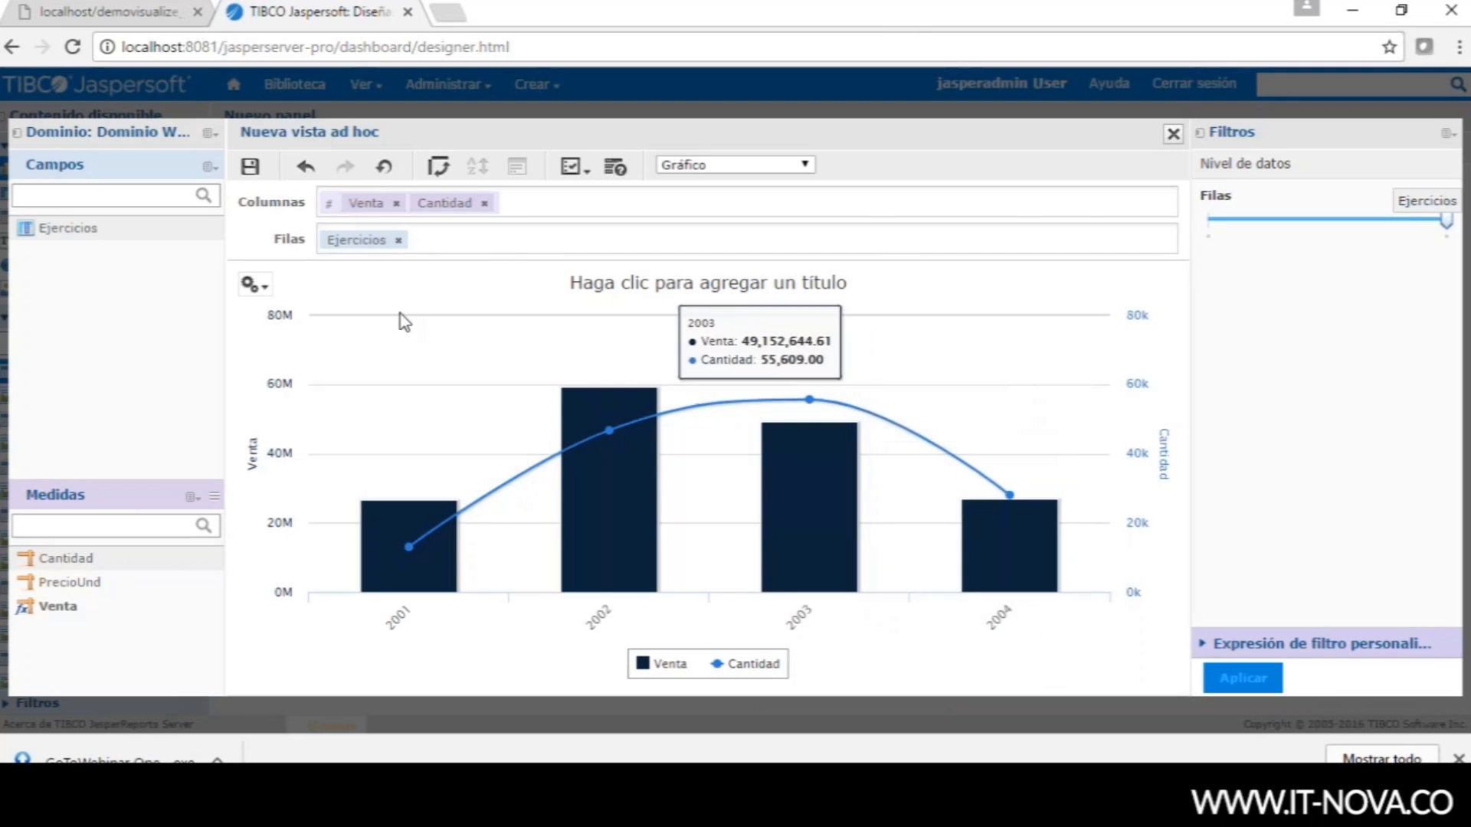
# - Save the chart to the dashboard as the 'Ventas Año' dashlet, then show the PowerPoint case slide
pyautogui.click(250, 166)
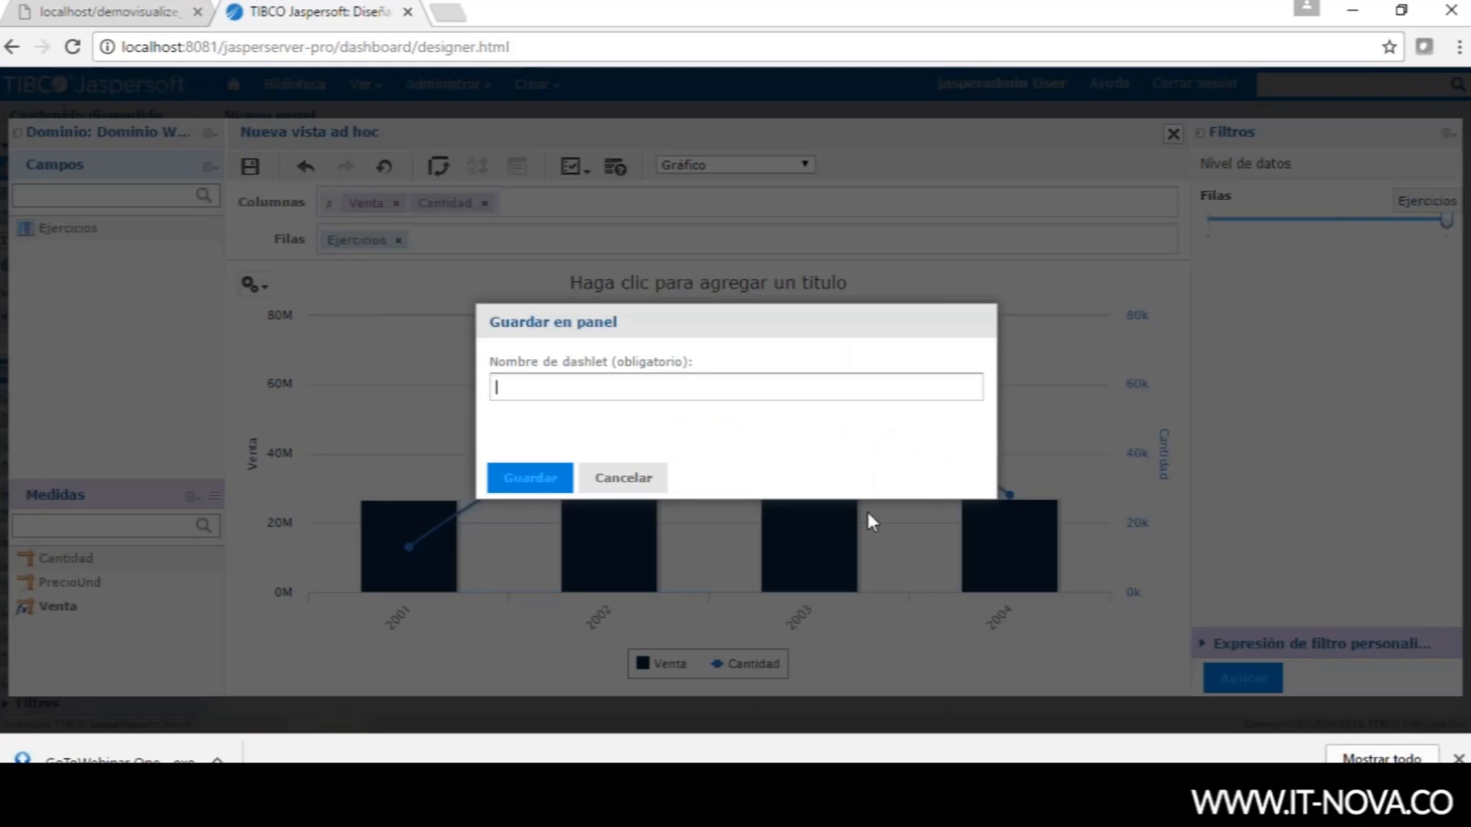
pyautogui.write('Ventas Año')
pyautogui.click(542, 480)
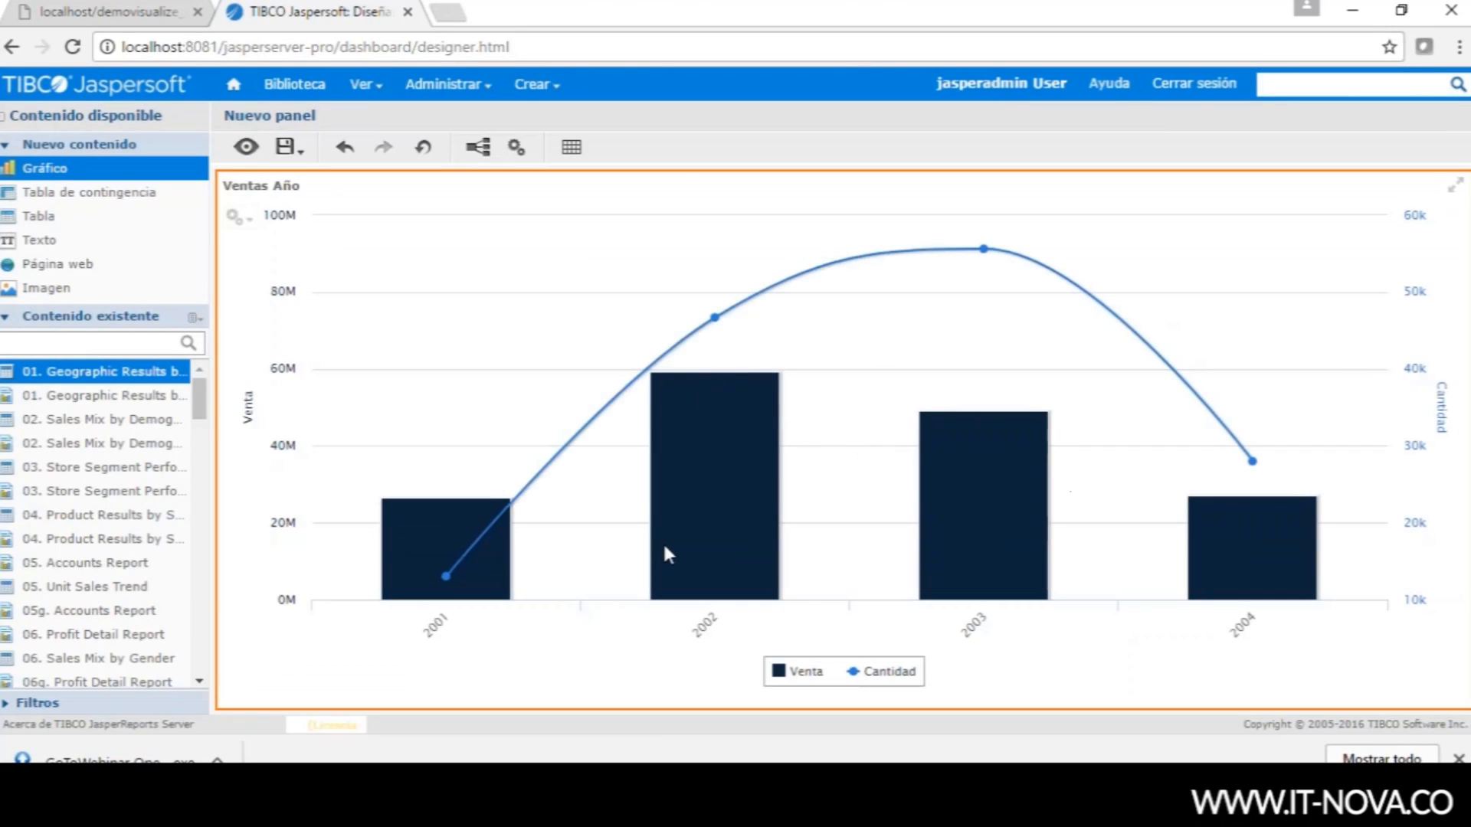
pyautogui.moveTo(605, 804)
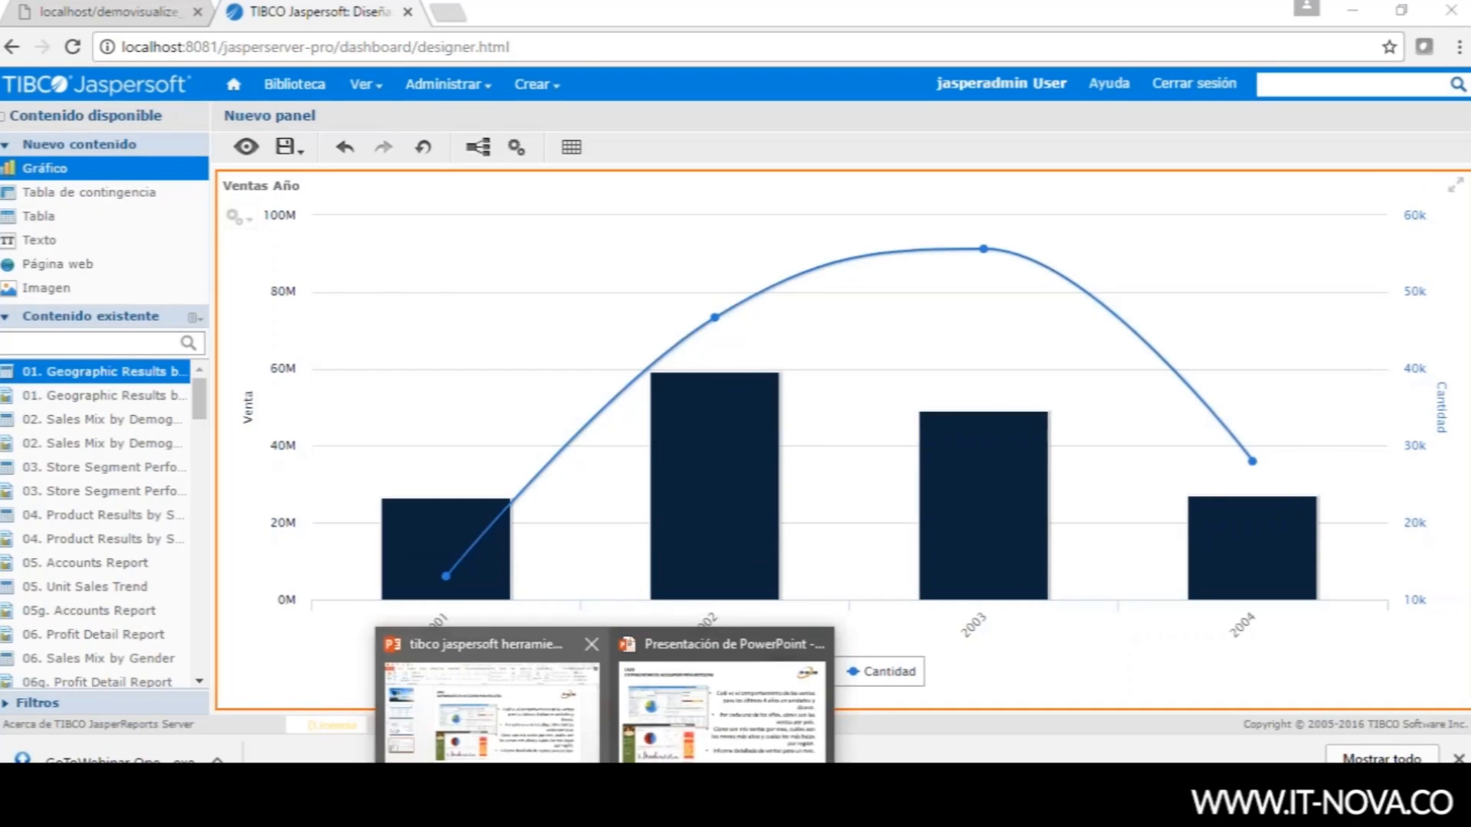
pyautogui.click(722, 712)
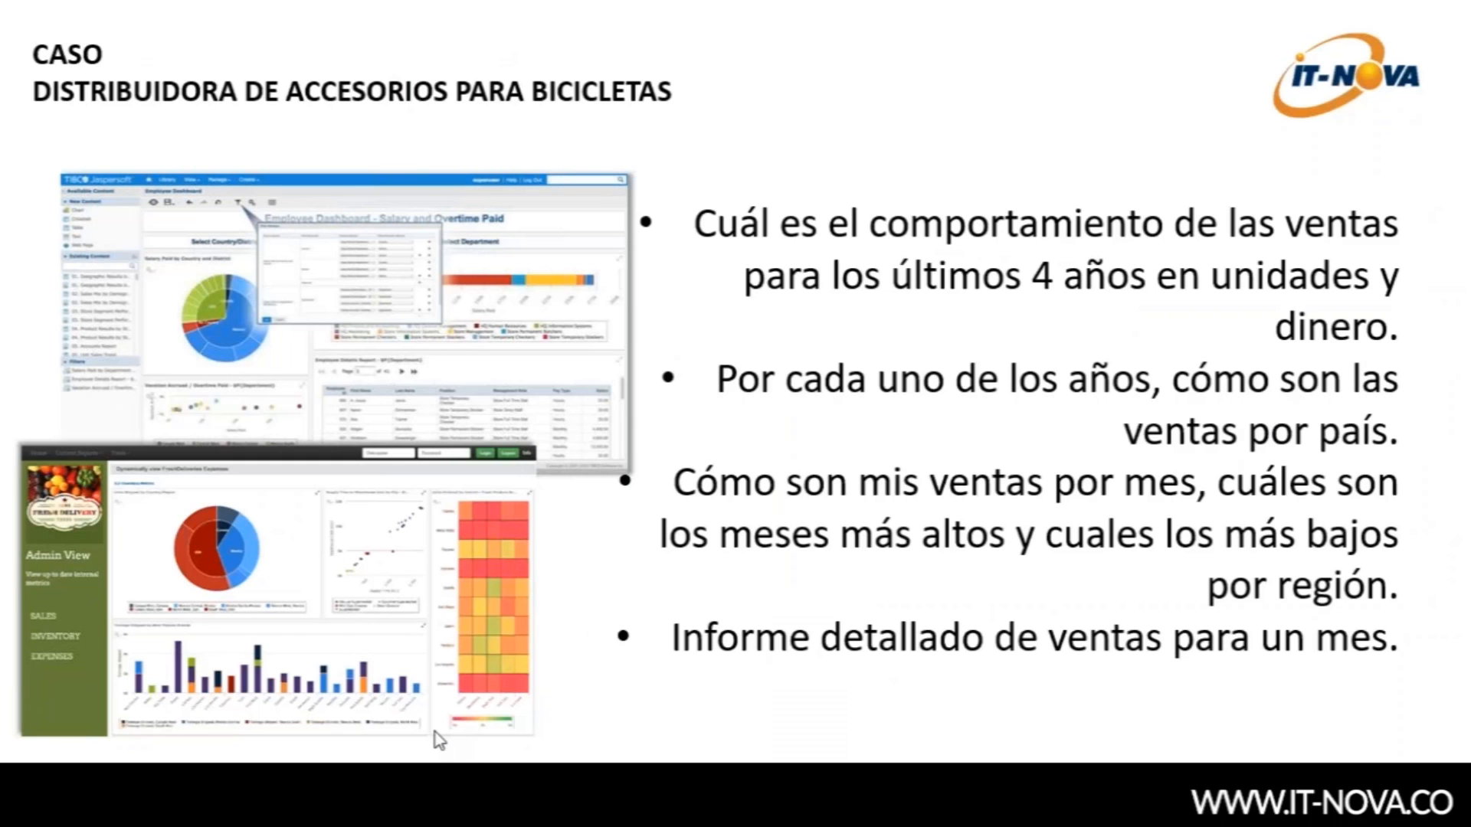
# - Back in the dashboard, add a second chart on the right half using Dominio Webbinar
pyautogui.hotkey('alt', 'Tab')
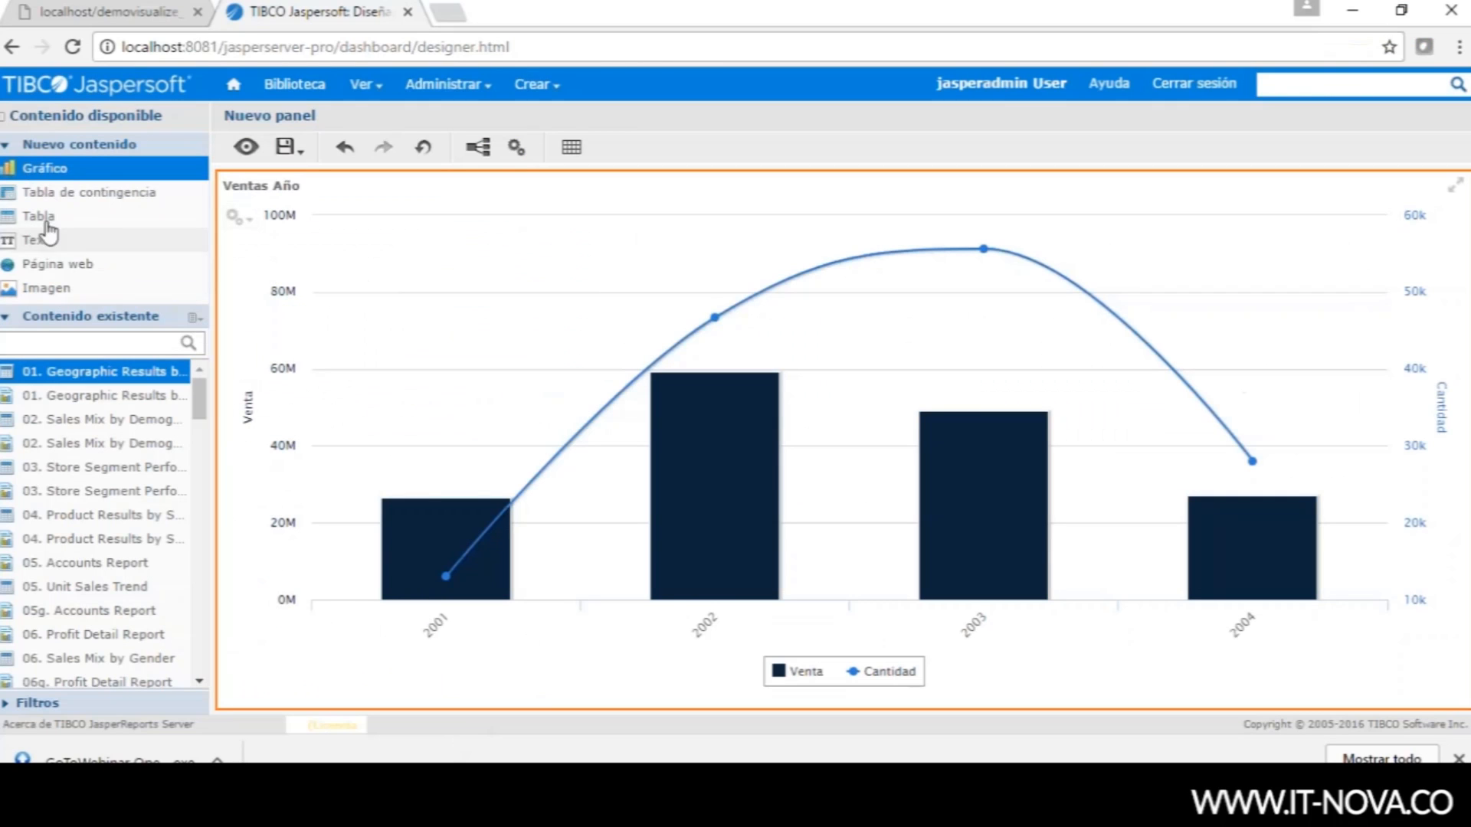
pyautogui.moveTo(38, 173); pyautogui.dragTo(1253, 483)
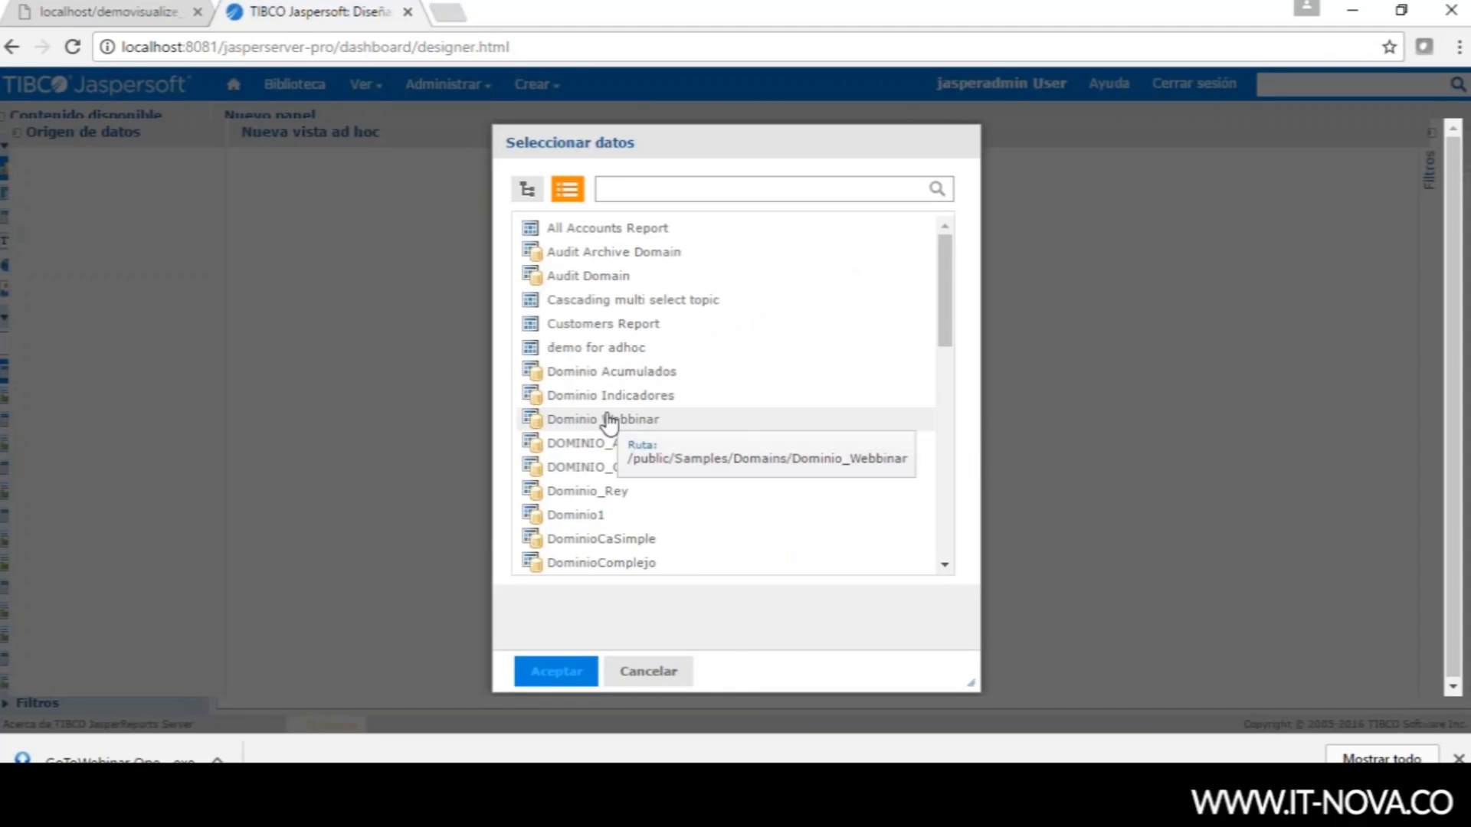
pyautogui.click(610, 420)
pyautogui.click(567, 680)
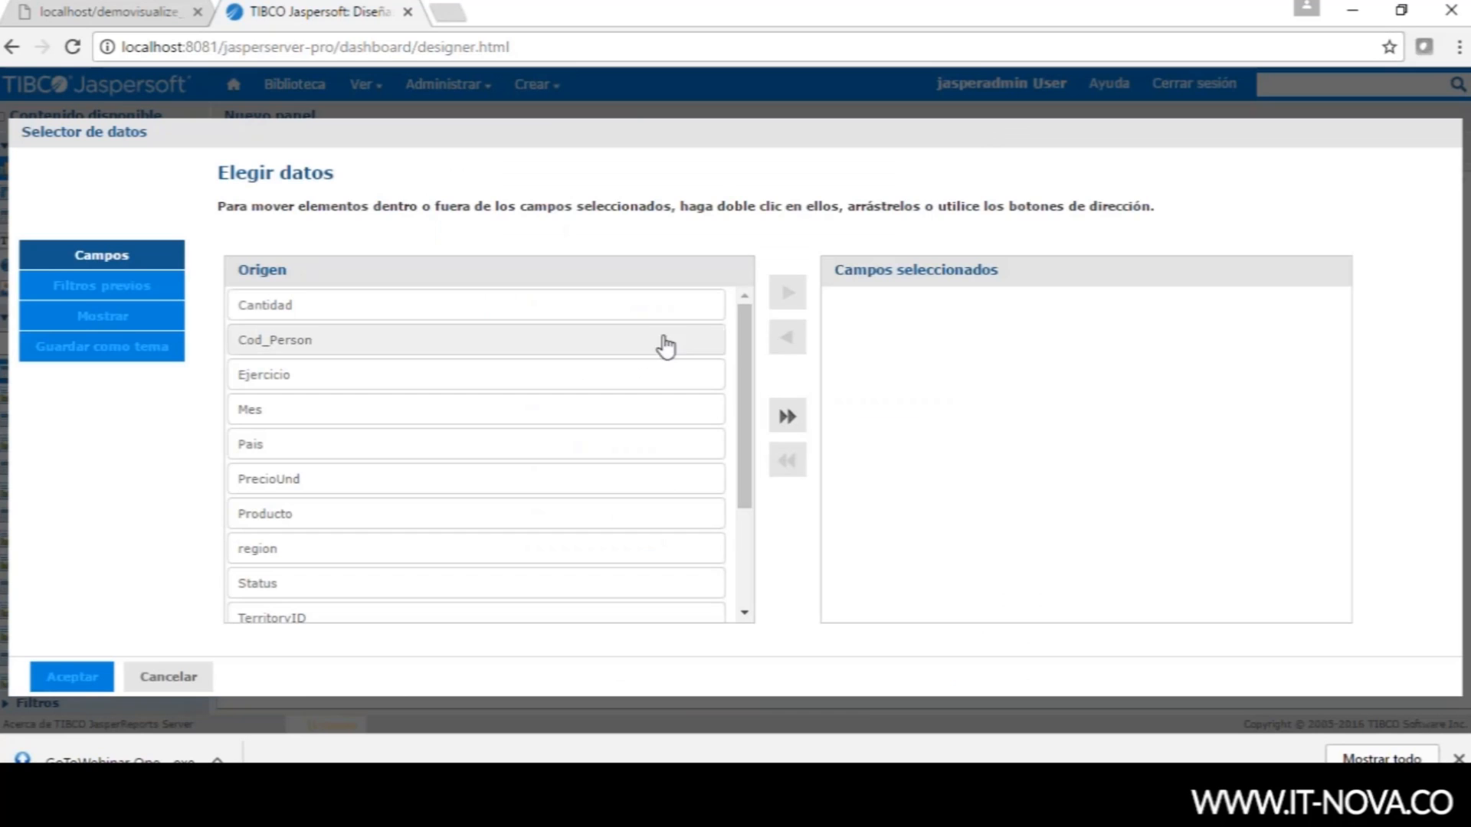
# - Add Ejercicio, Pais, Cantidad and PrecioUnd to the selected fields and confirm
pyautogui.click(341, 377)
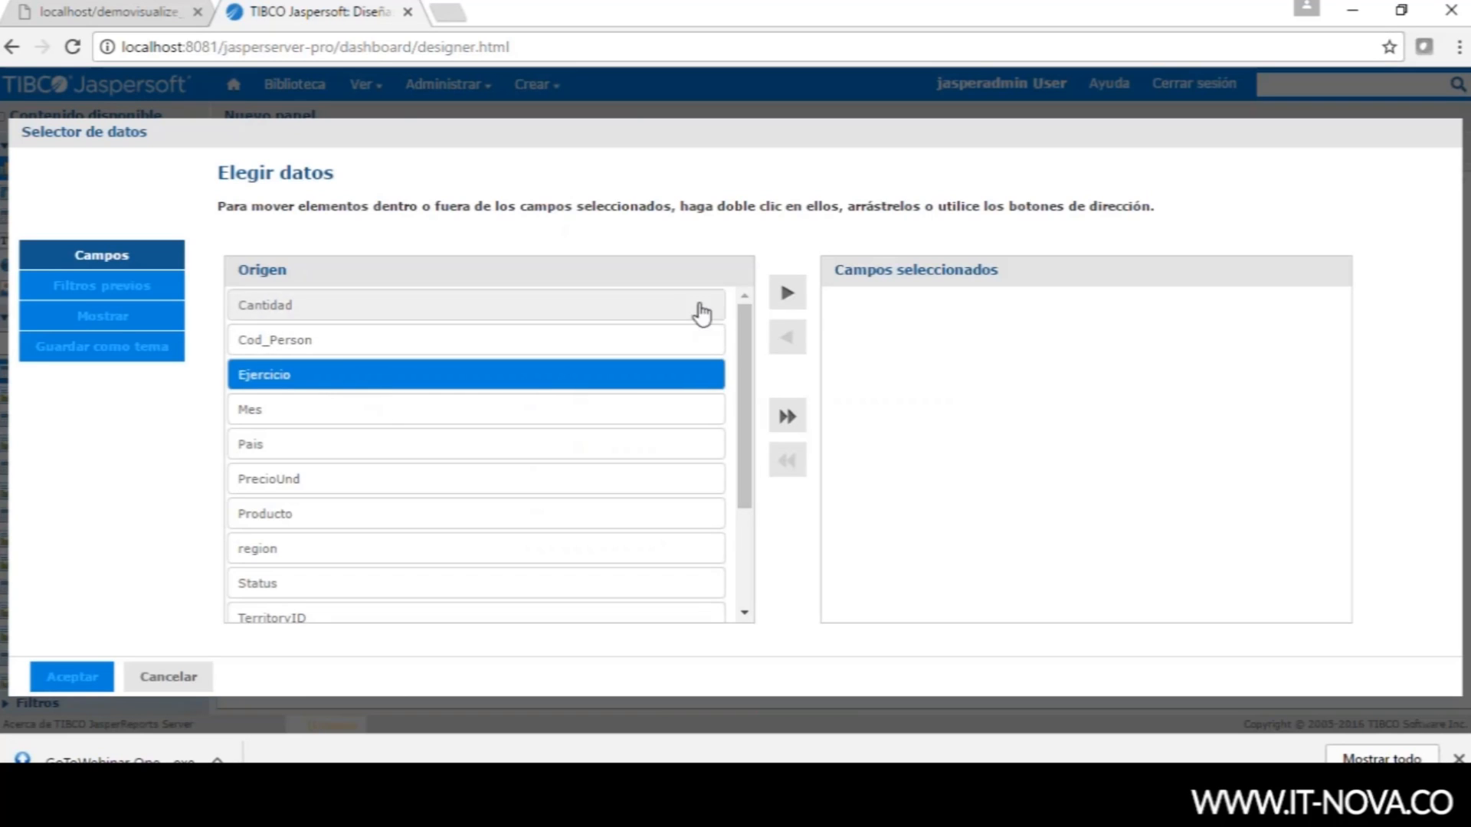
pyautogui.click(784, 290)
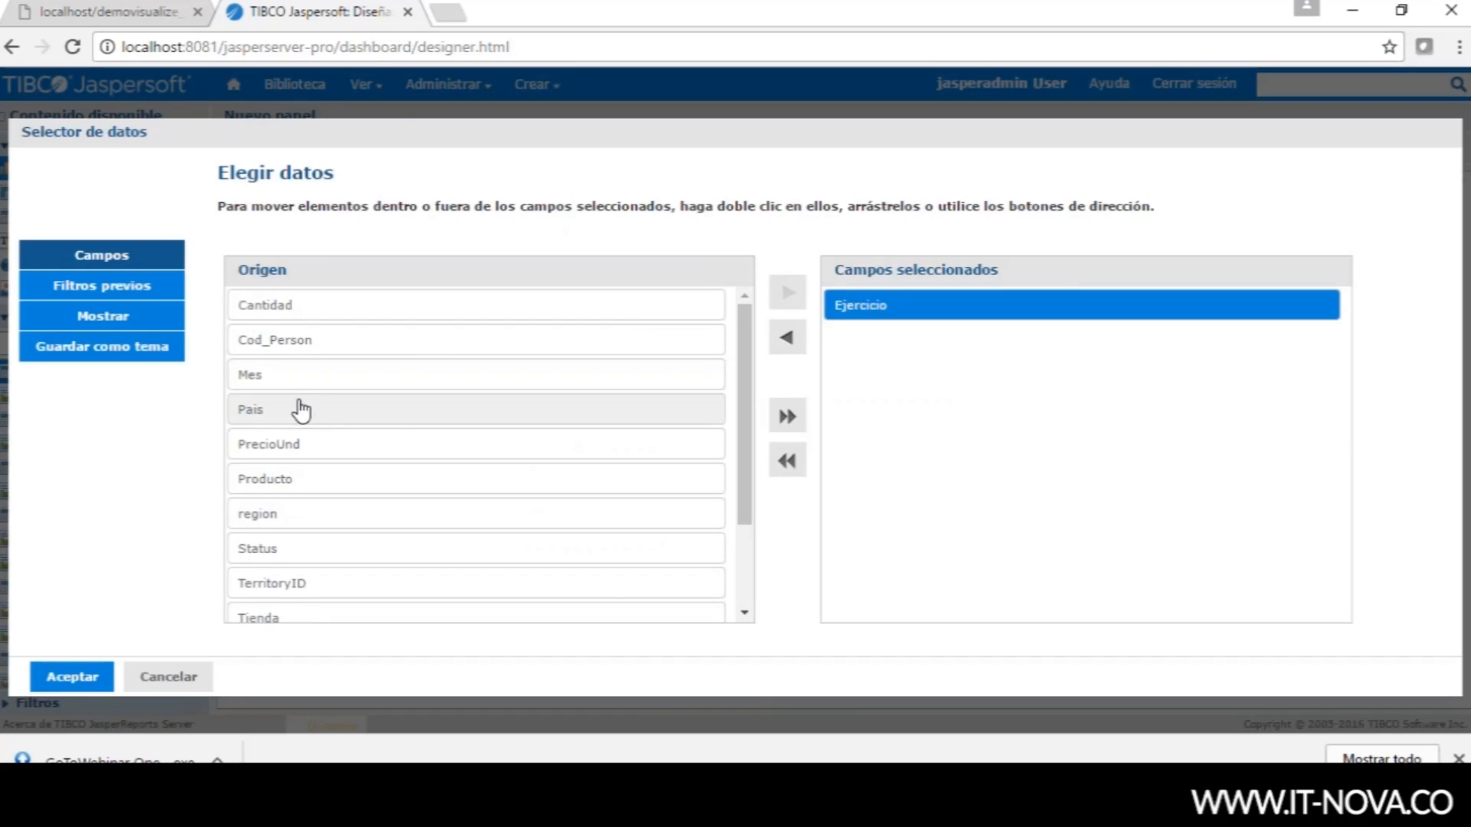
pyautogui.click(297, 408)
pyautogui.click(788, 293)
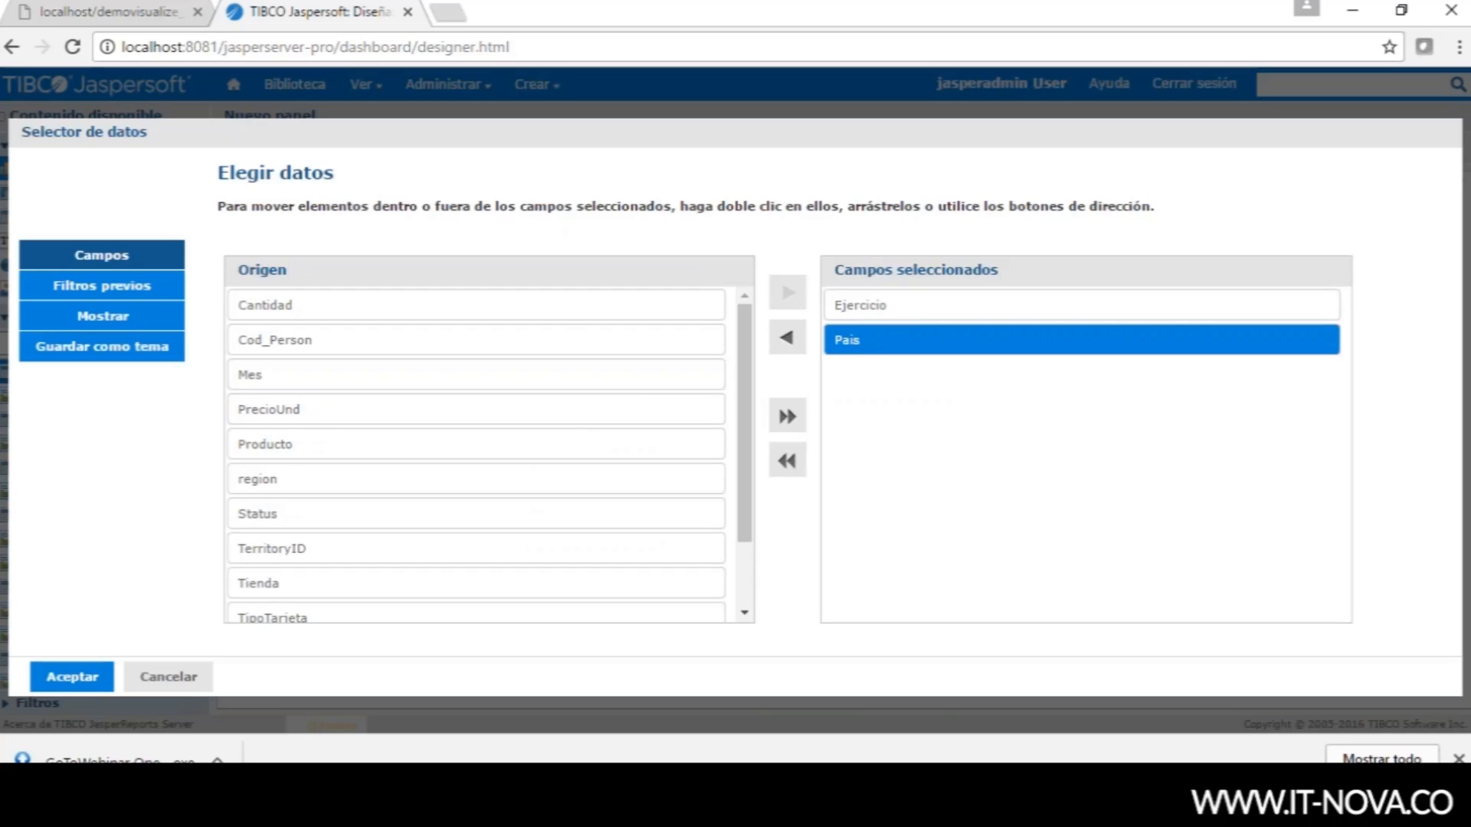
pyautogui.click(396, 322)
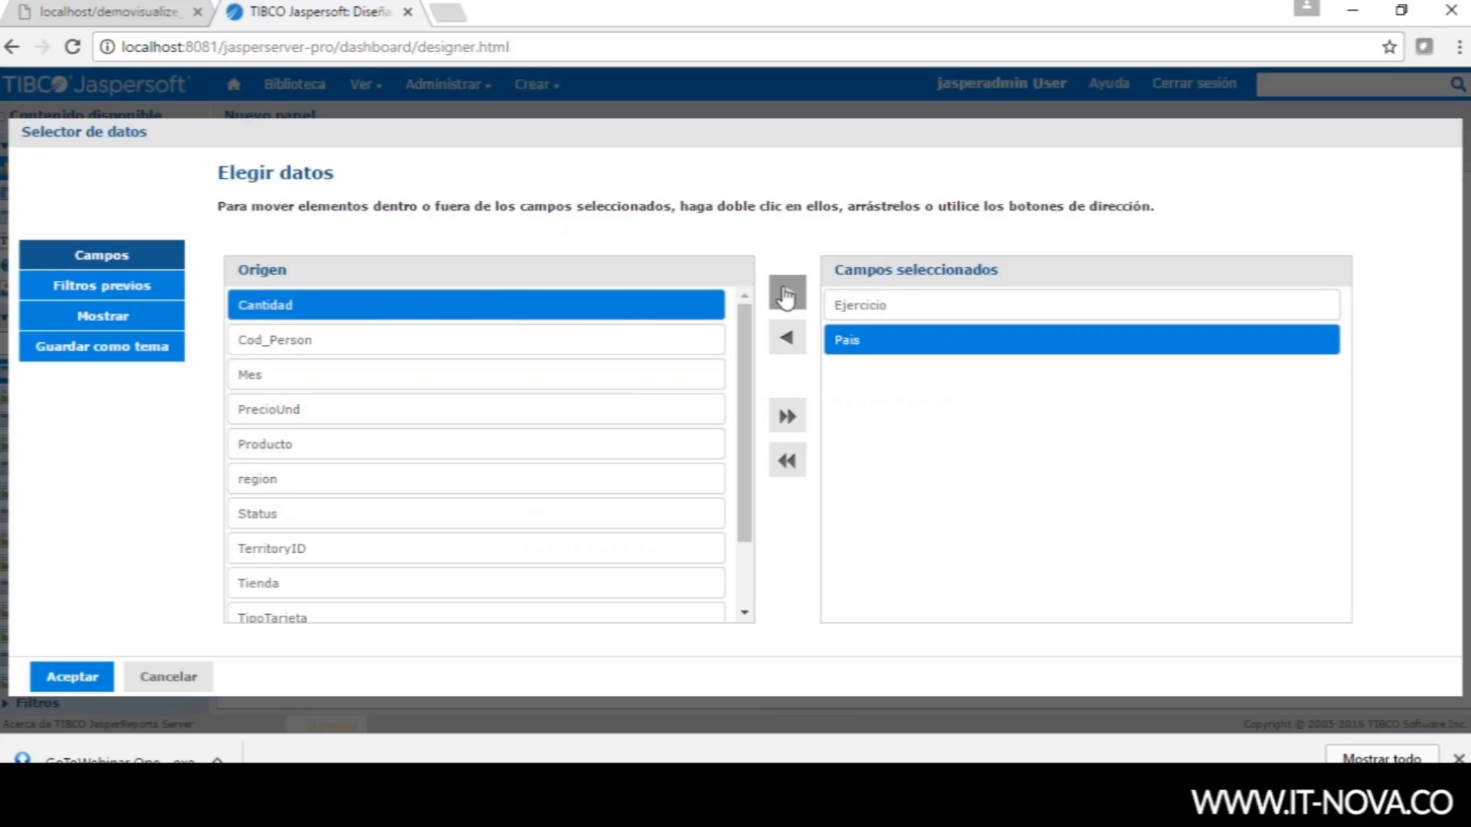
pyautogui.click(788, 293)
pyautogui.click(389, 374)
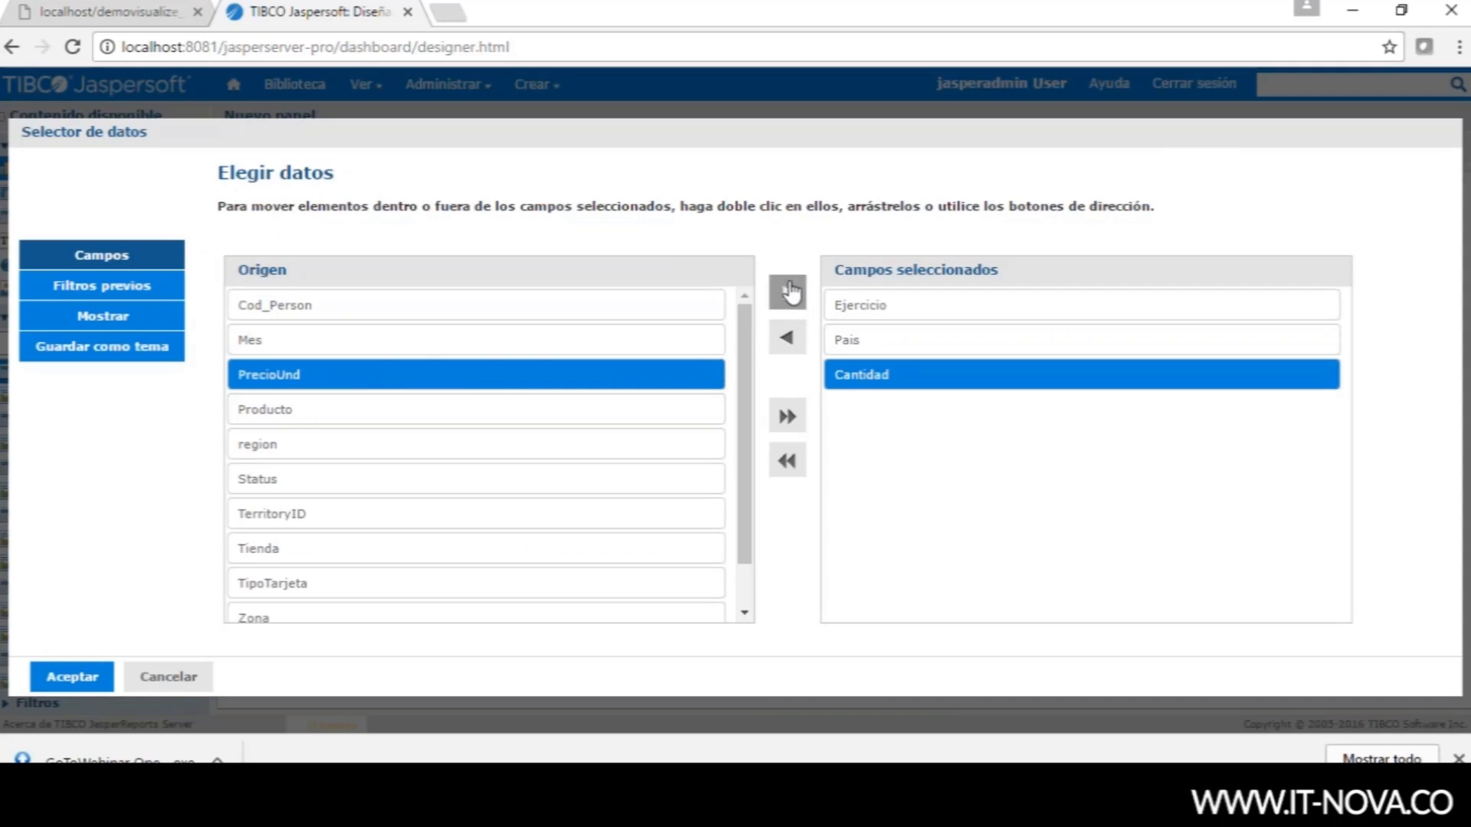
pyautogui.click(789, 292)
pyautogui.click(76, 677)
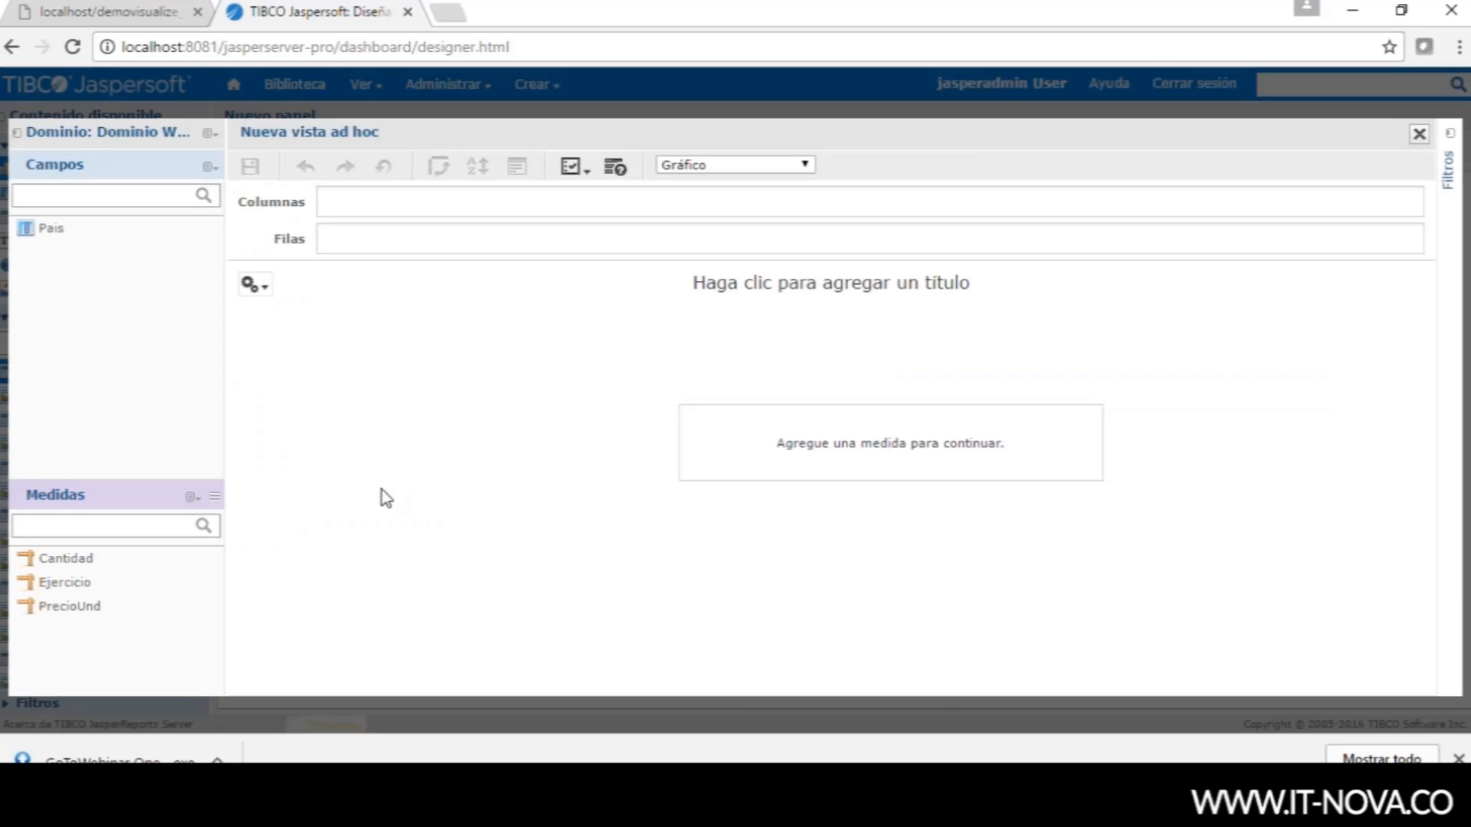
# - Replace the Ejercicio field with Ejercicios in the view's field selection
pyautogui.click(209, 165)
pyautogui.click(291, 170)
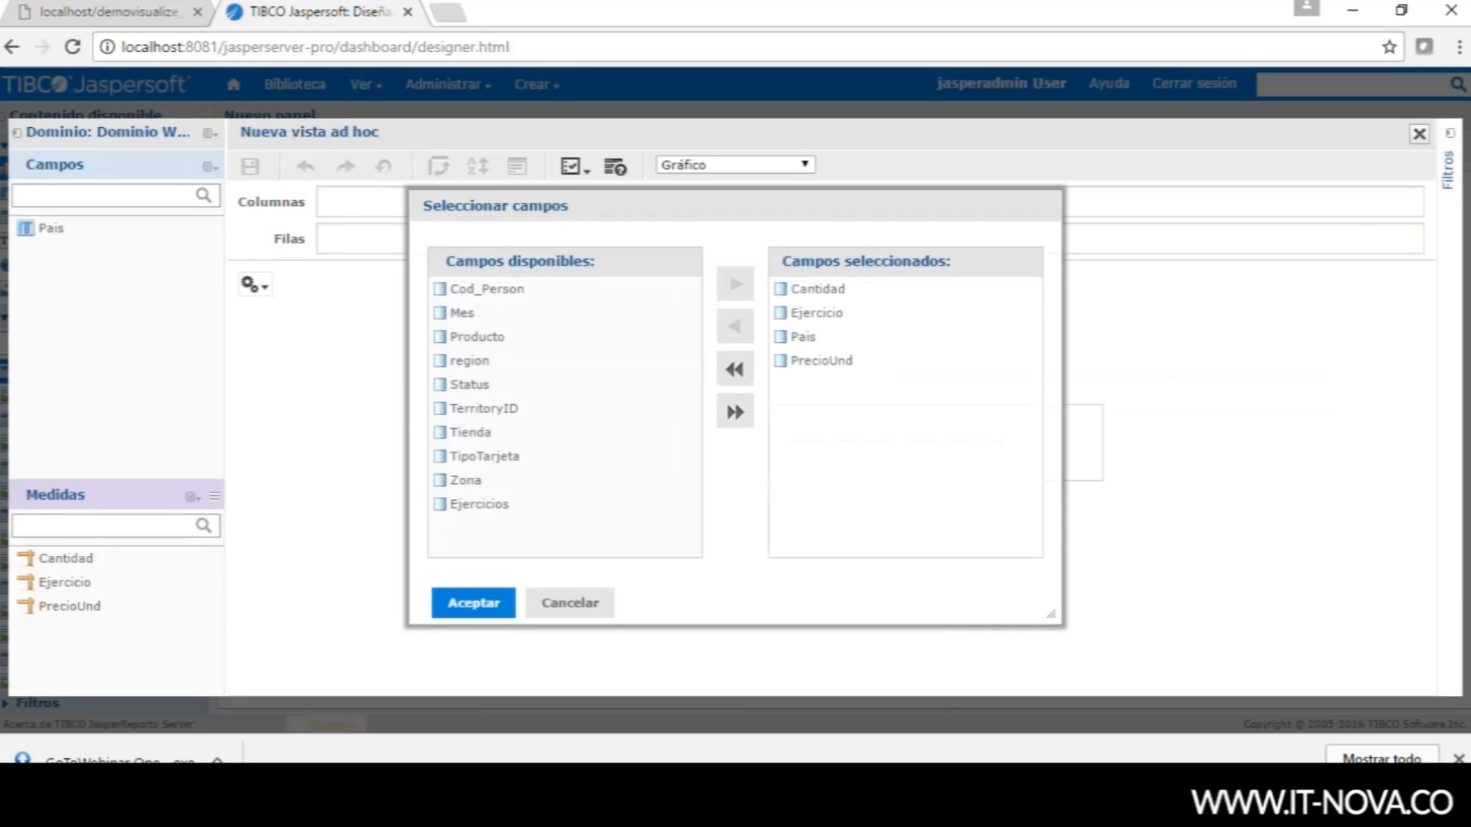
pyautogui.click(816, 313)
pyautogui.click(733, 326)
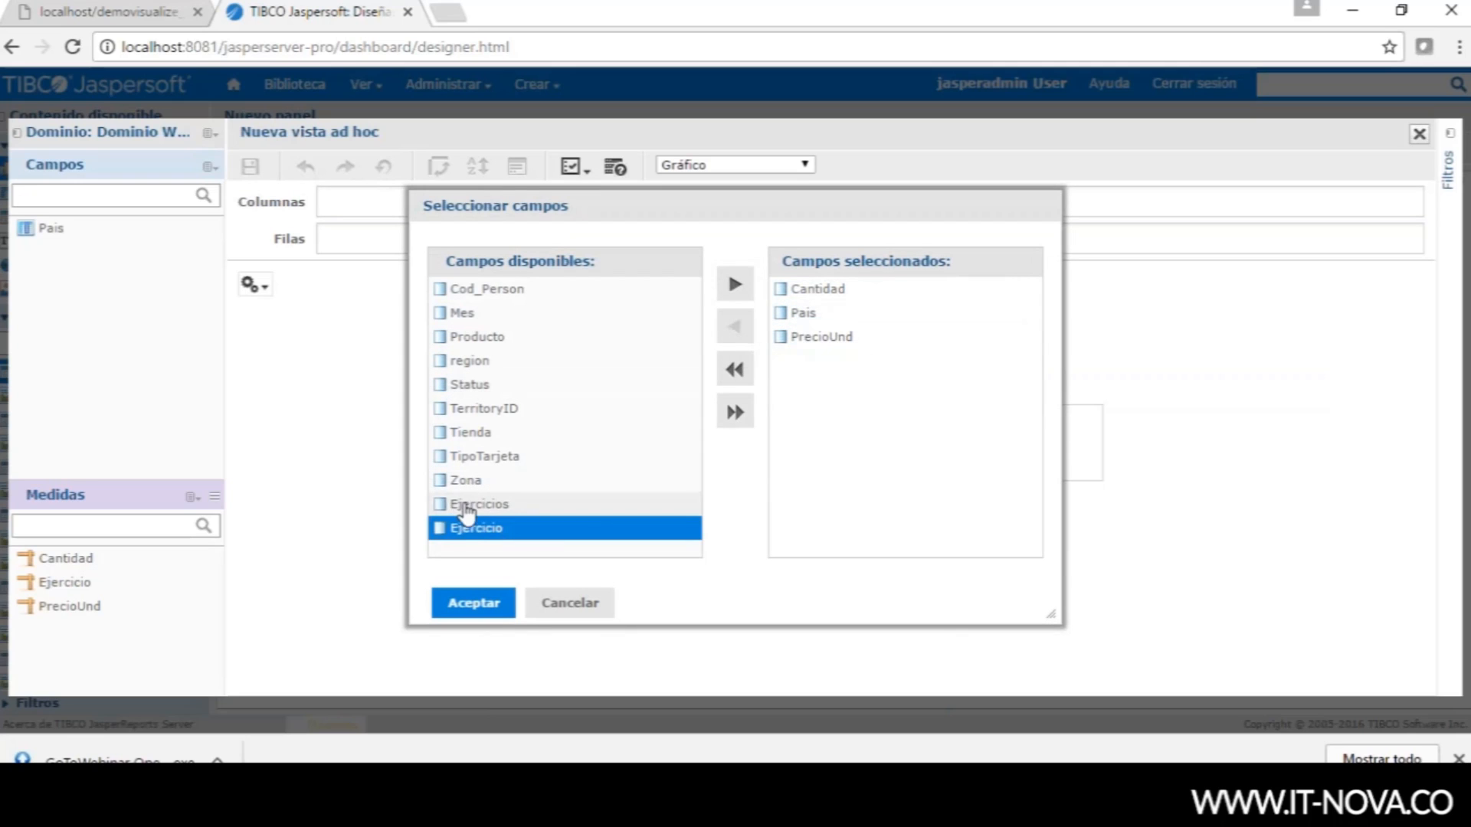
pyautogui.click(467, 506)
pyautogui.click(734, 284)
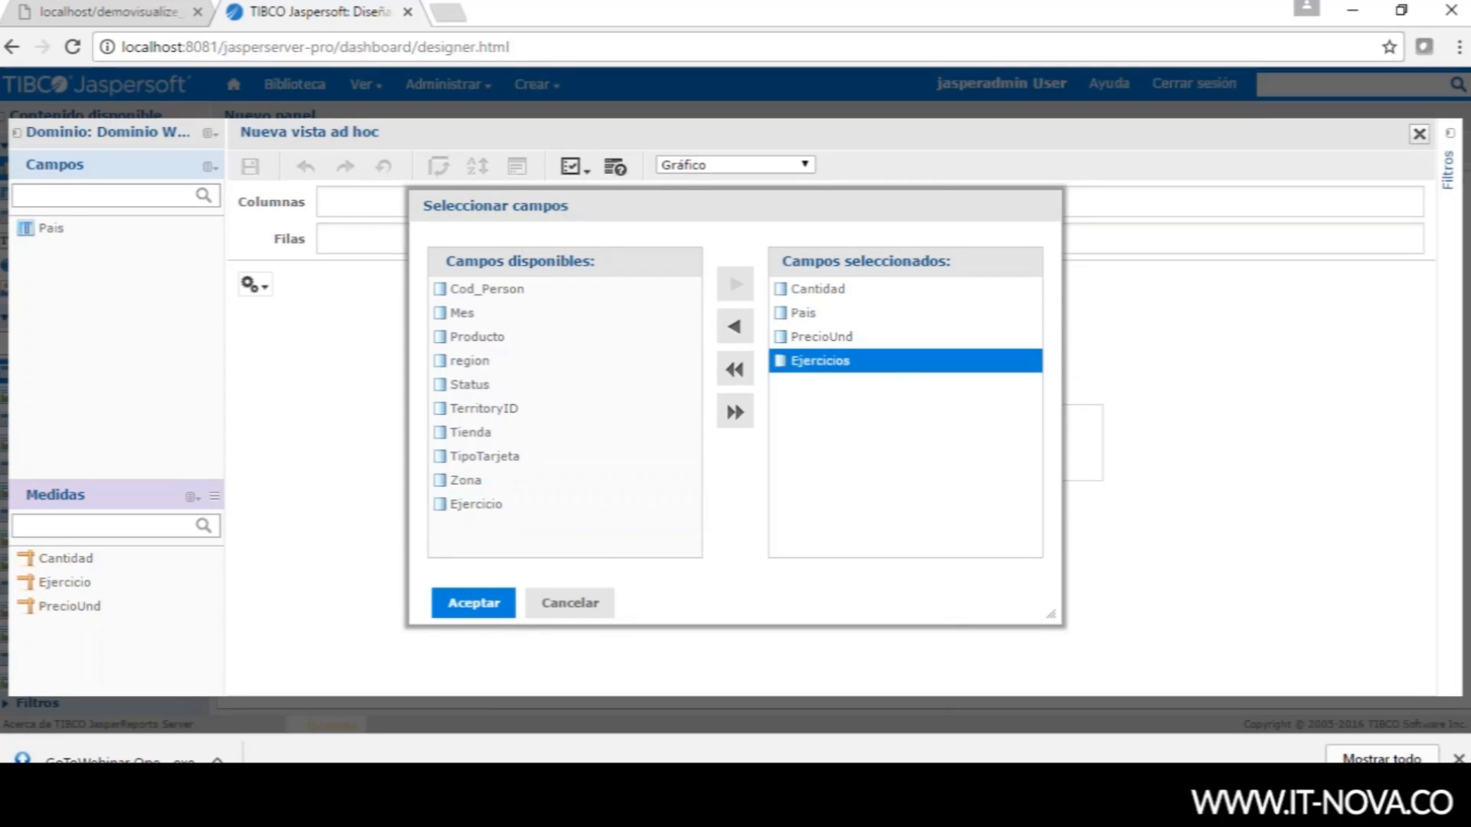
pyautogui.click(475, 603)
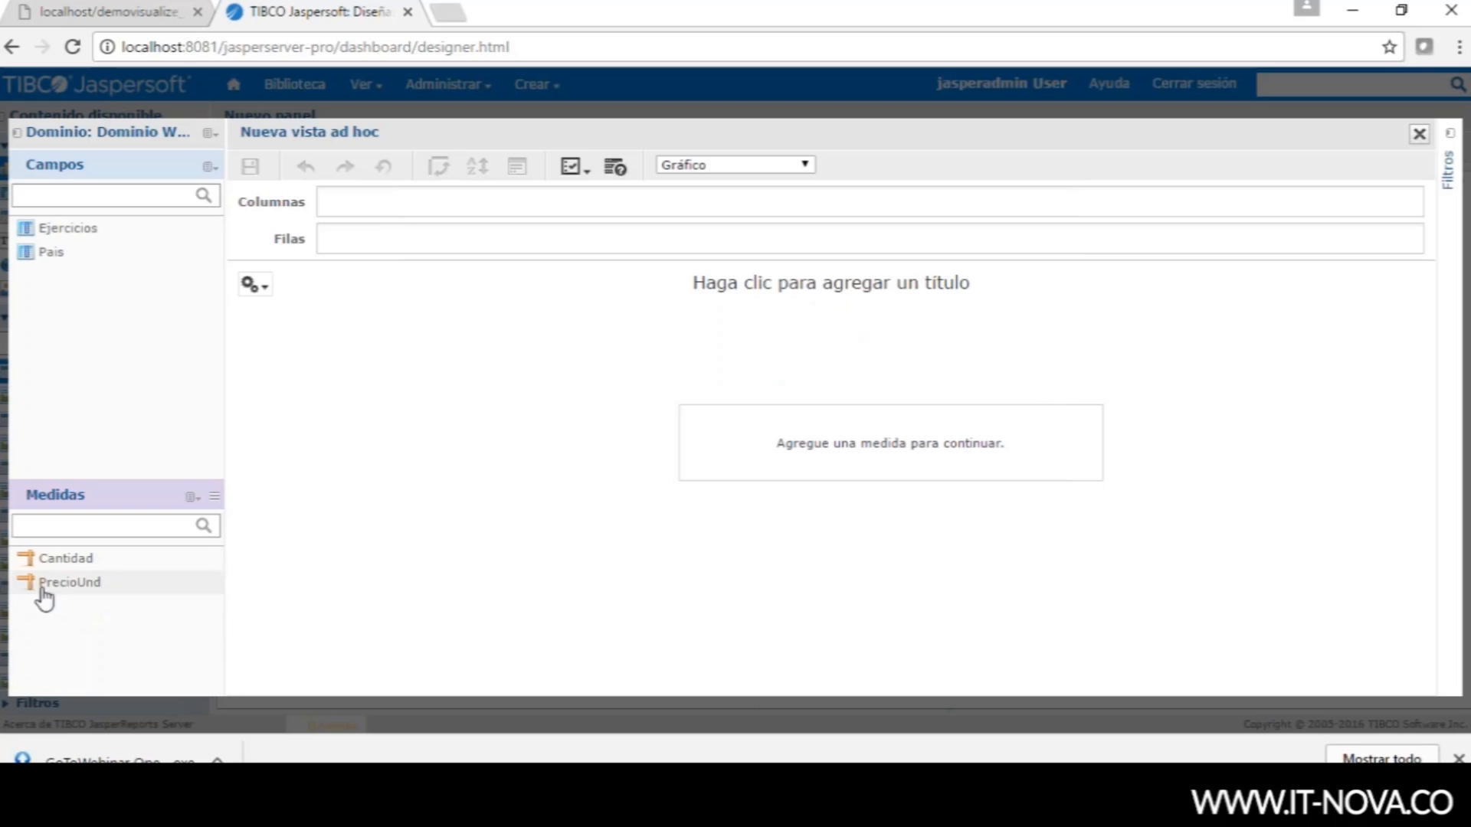
# - Create a calculated measure Venta = "Cantidad" * "PrecioUnd", validating the formula first
pyautogui.click(241, 514)
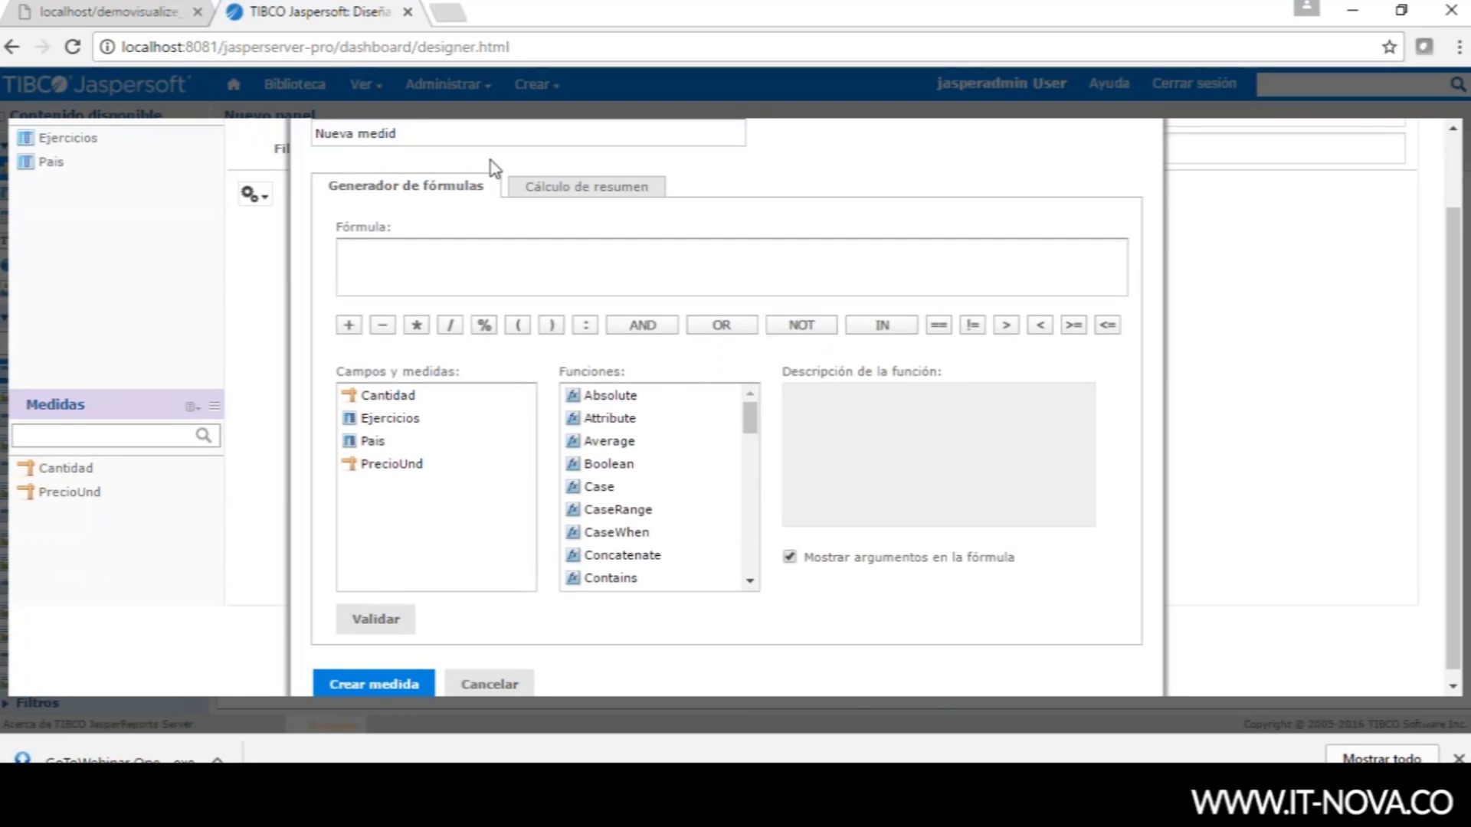
pyautogui.write('Ve')
pyautogui.doubleClick(409, 399)
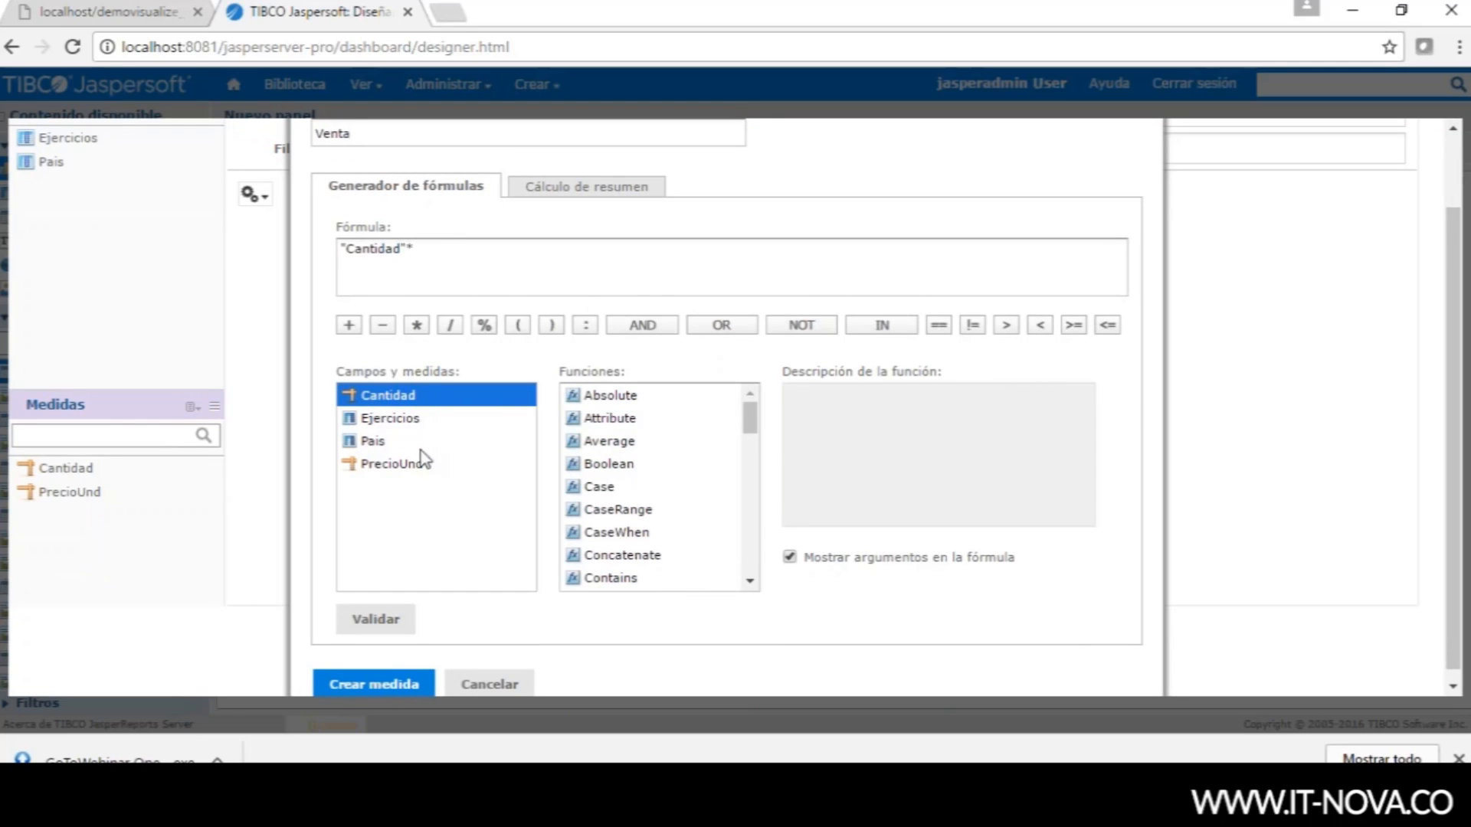
pyautogui.doubleClick(391, 465)
pyautogui.click(375, 619)
pyautogui.click(374, 683)
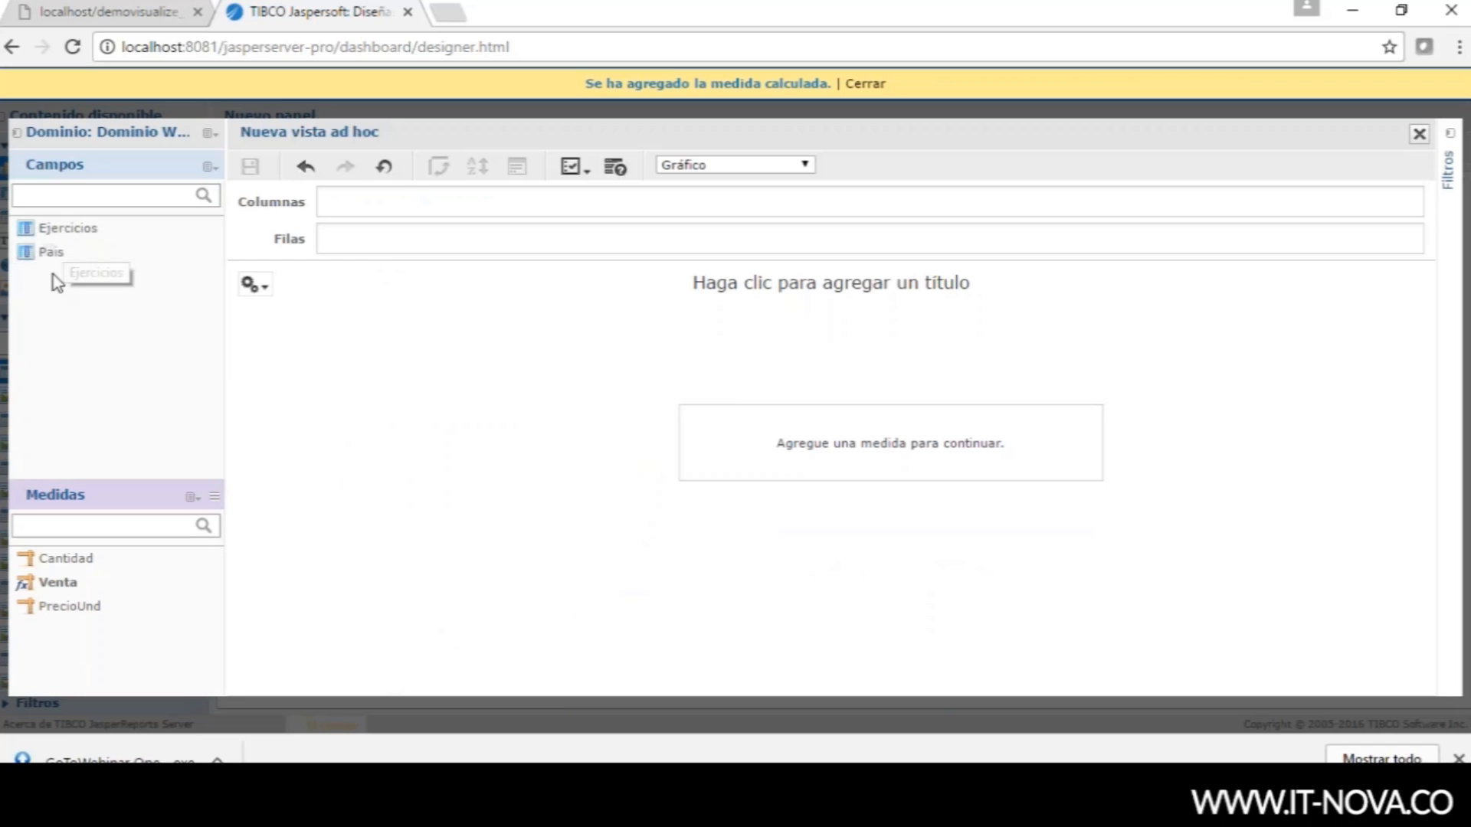
# - Put Pais and Ejercicios in Filas and Venta in Columnas, showing sales by country per year
pyautogui.moveTo(56, 254); pyautogui.dragTo(345, 244)
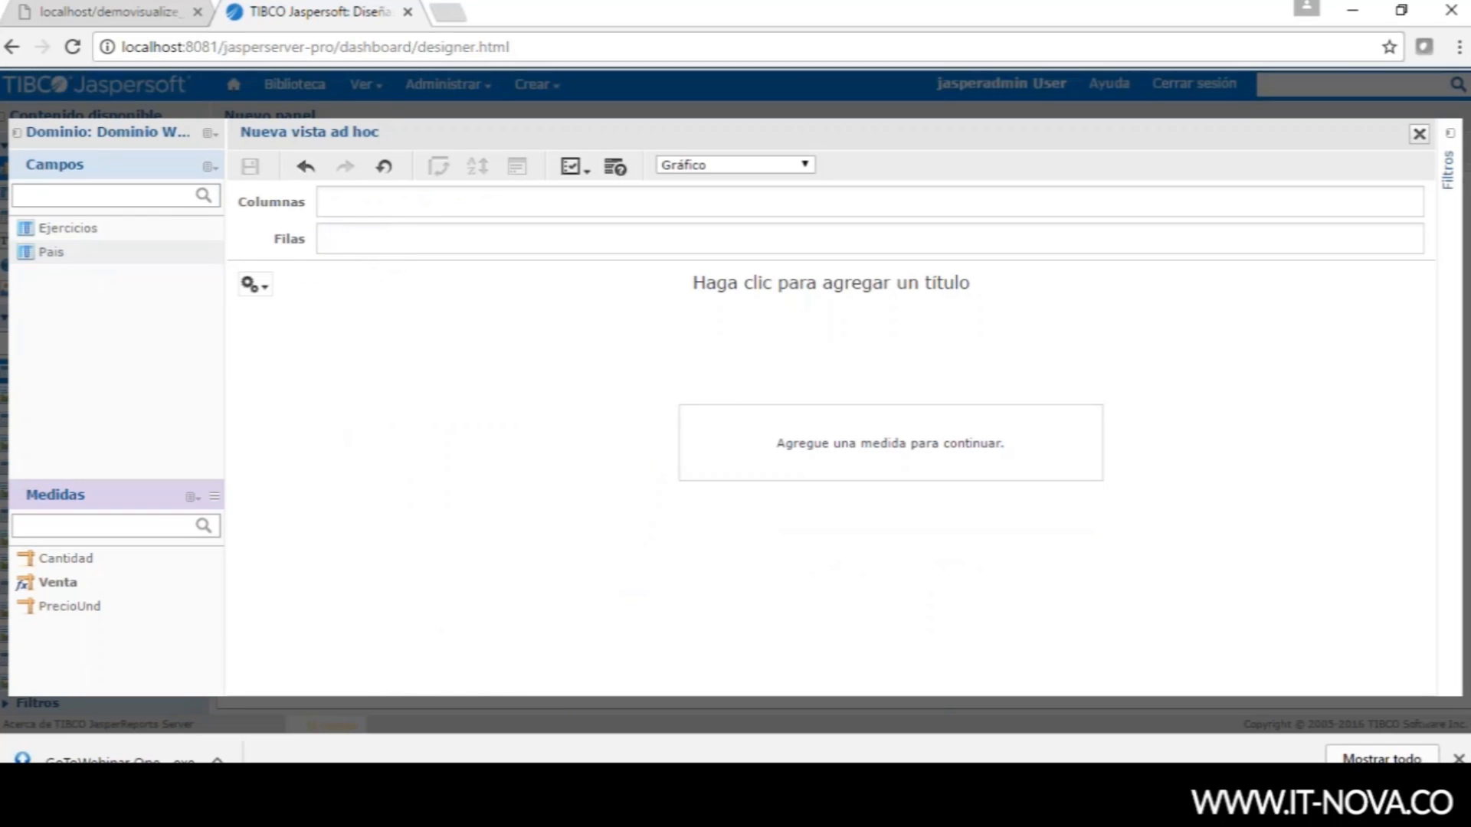
pyautogui.moveTo(79, 230); pyautogui.dragTo(391, 247)
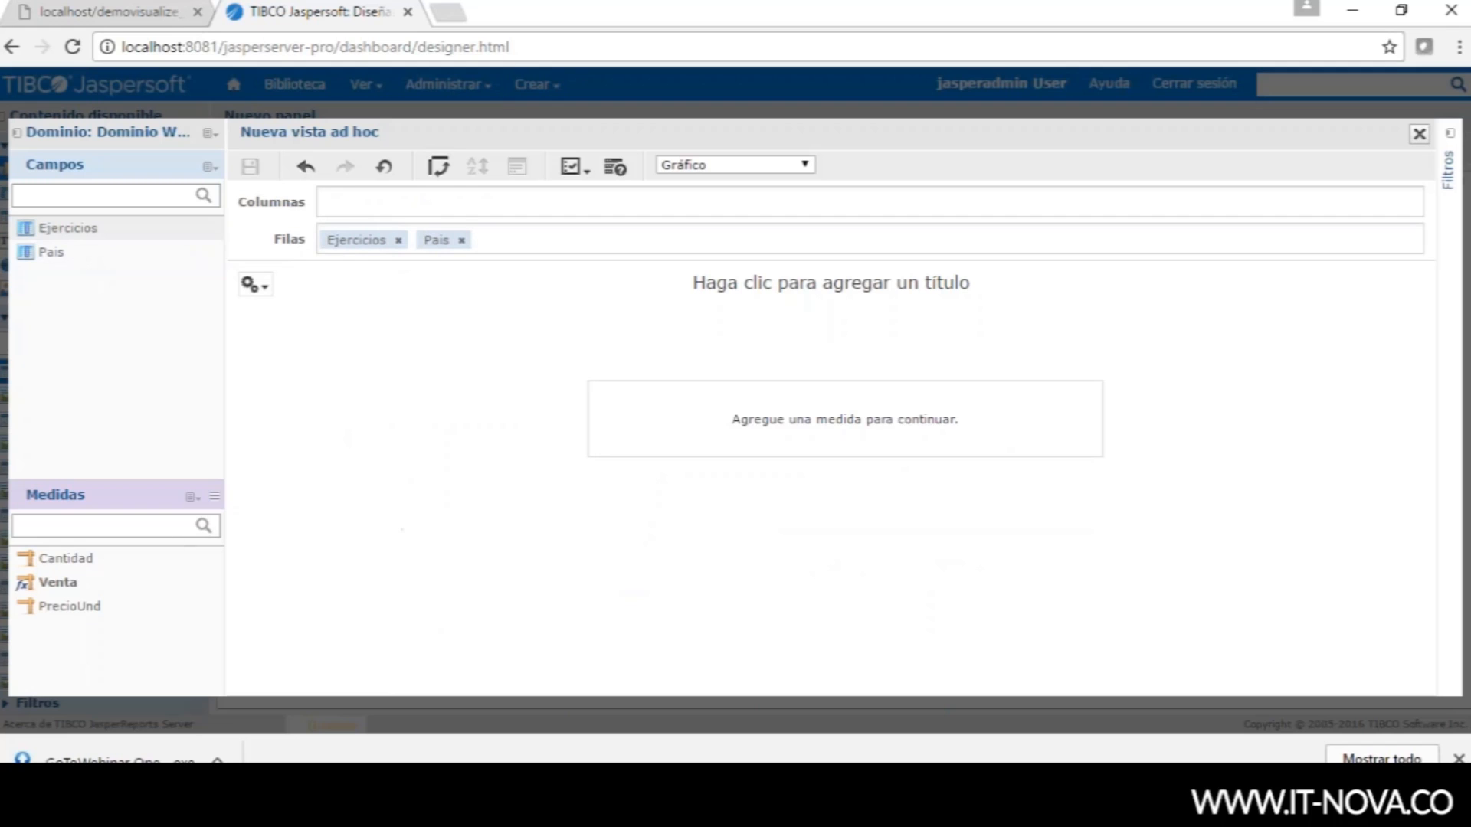
pyautogui.click(72, 612)
pyautogui.moveTo(57, 583); pyautogui.dragTo(356, 206)
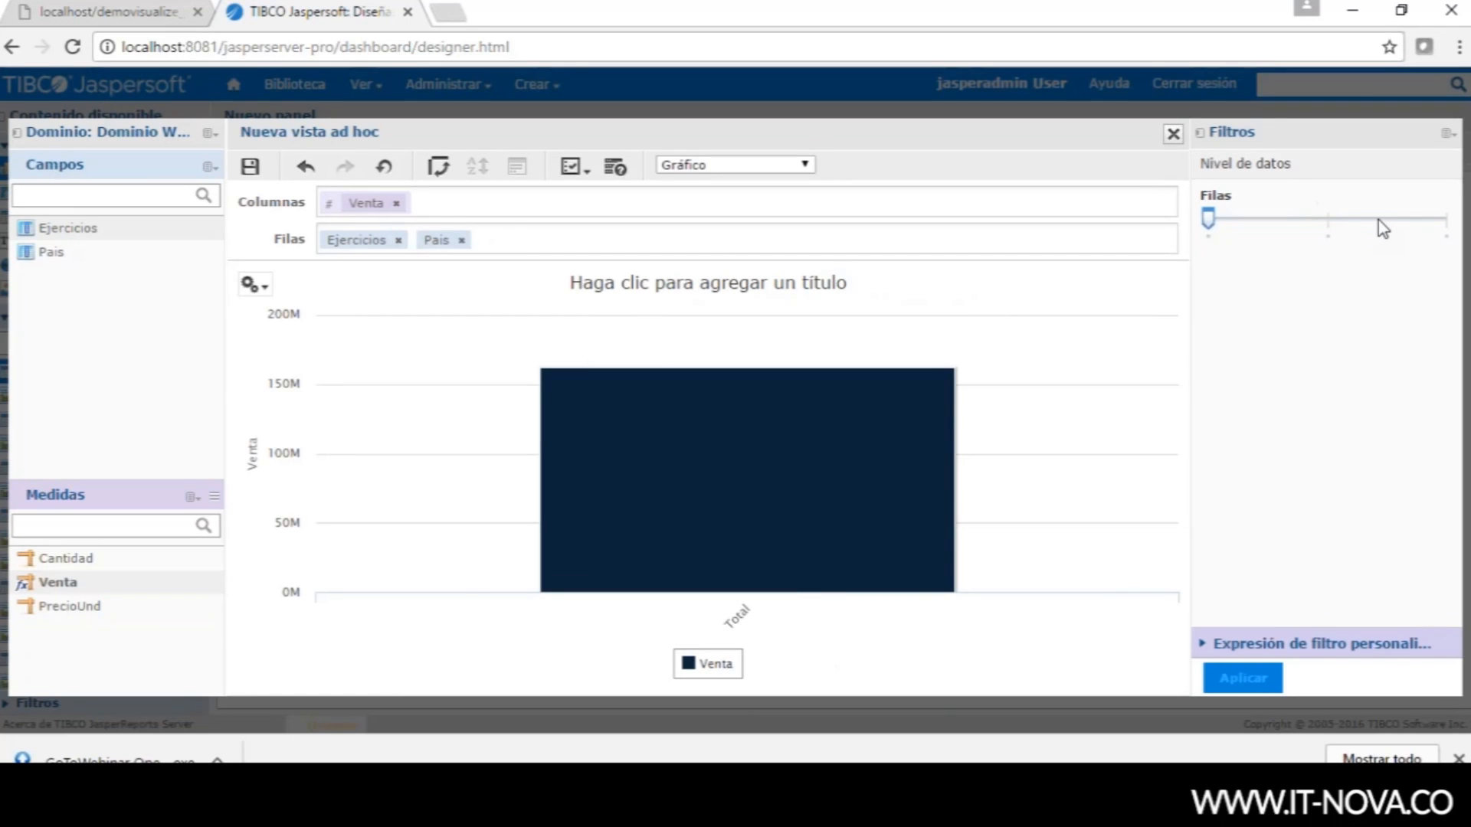
pyautogui.click(1378, 219)
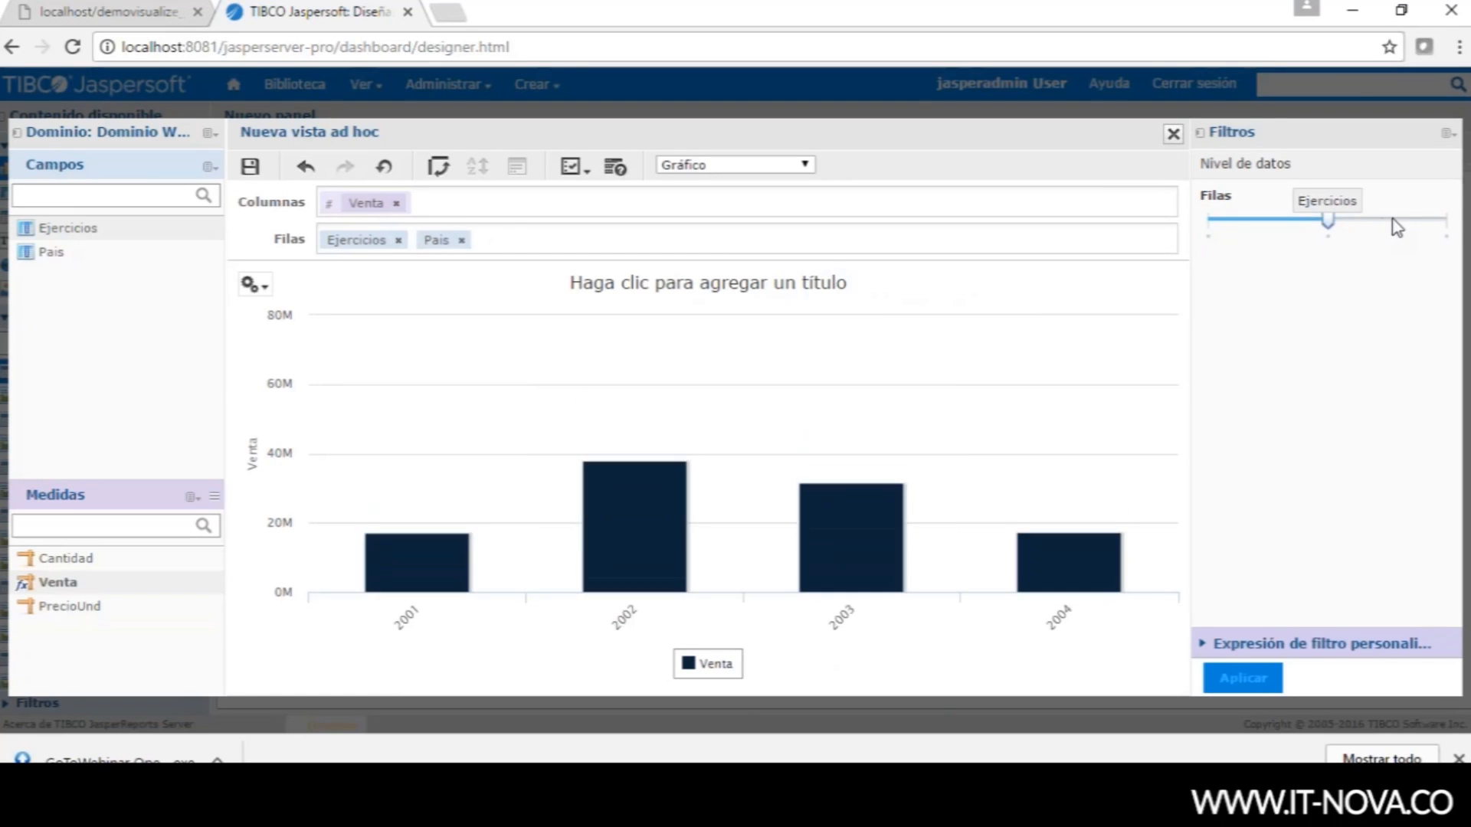
pyautogui.click(1393, 223)
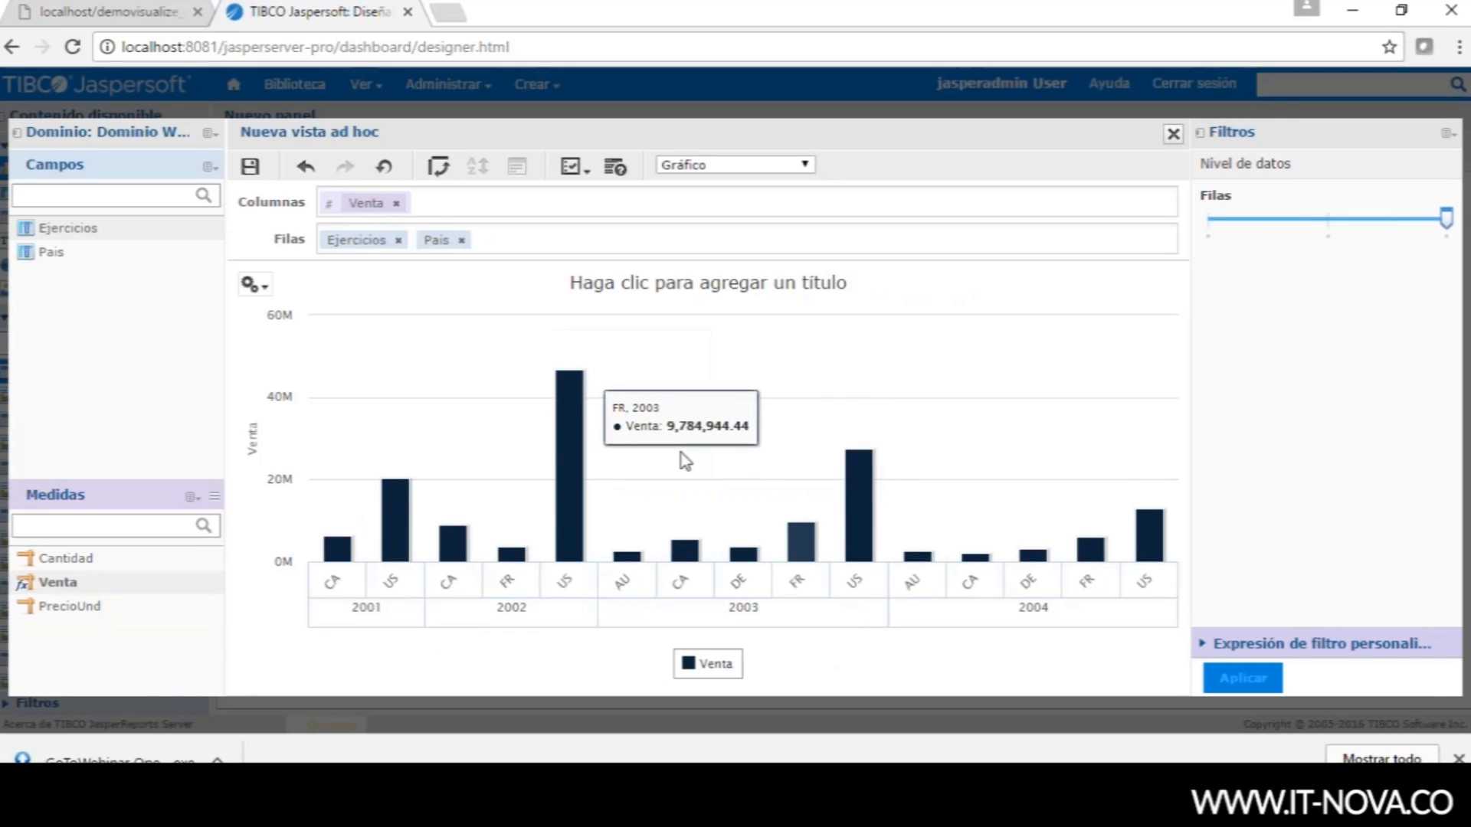
# - Filter Ejercicios with 'es uno de' covering 2001–2004 and apply it
pyautogui.click(69, 233)
pyautogui.rightClick(69, 235)
pyautogui.click(69, 238)
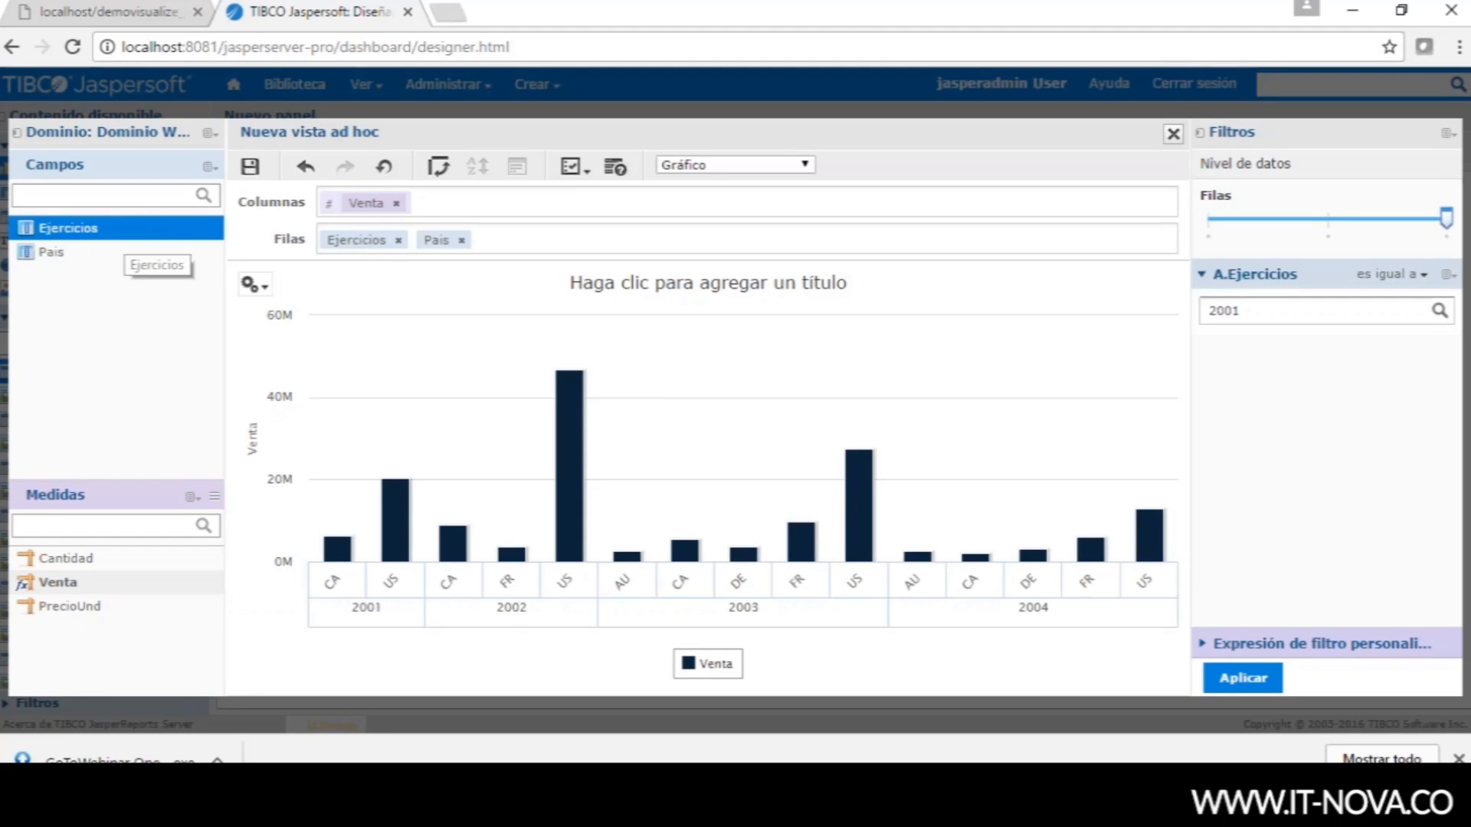
pyautogui.click(253, 285)
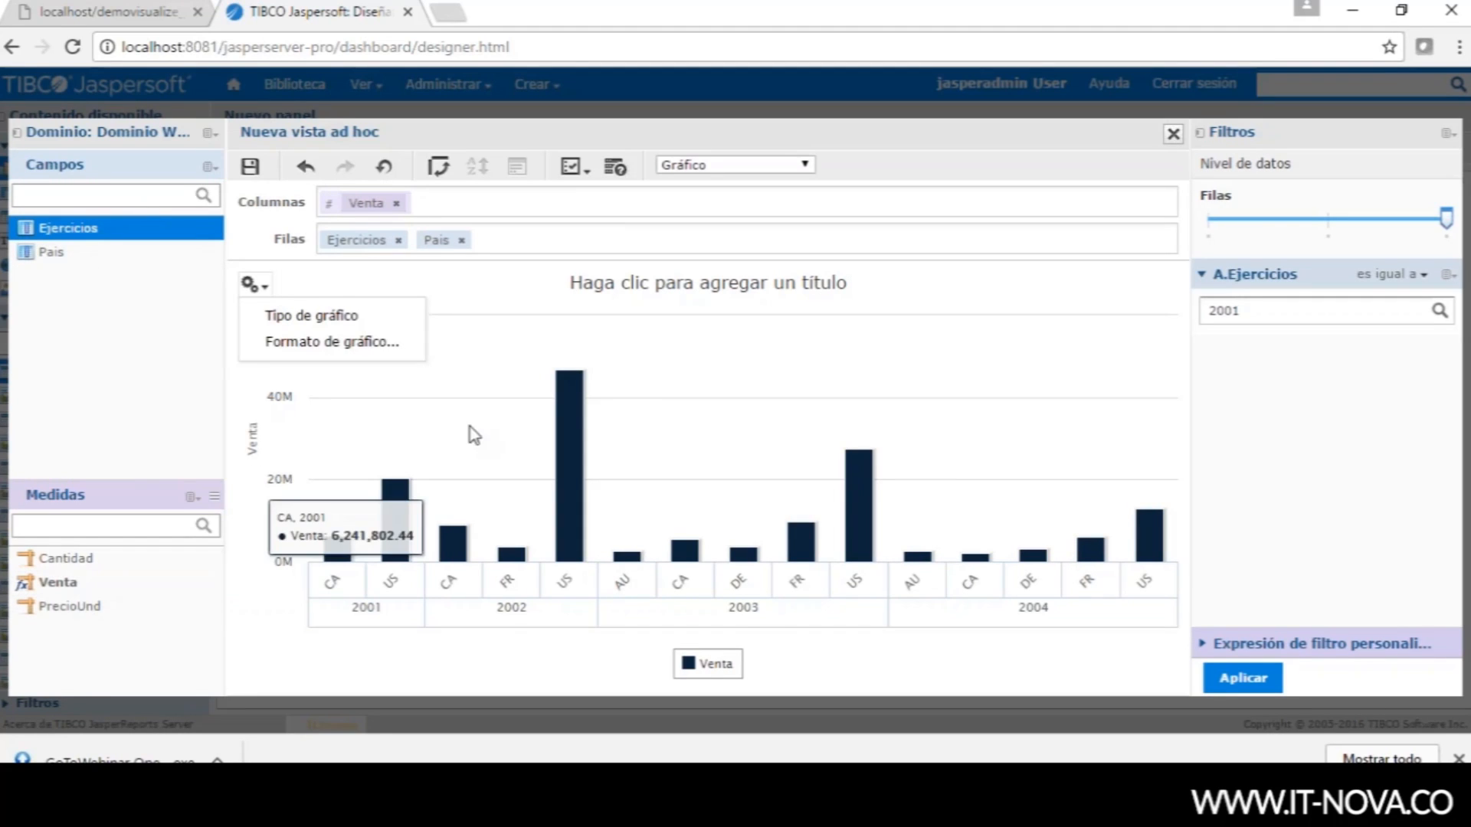
pyautogui.click(201, 378)
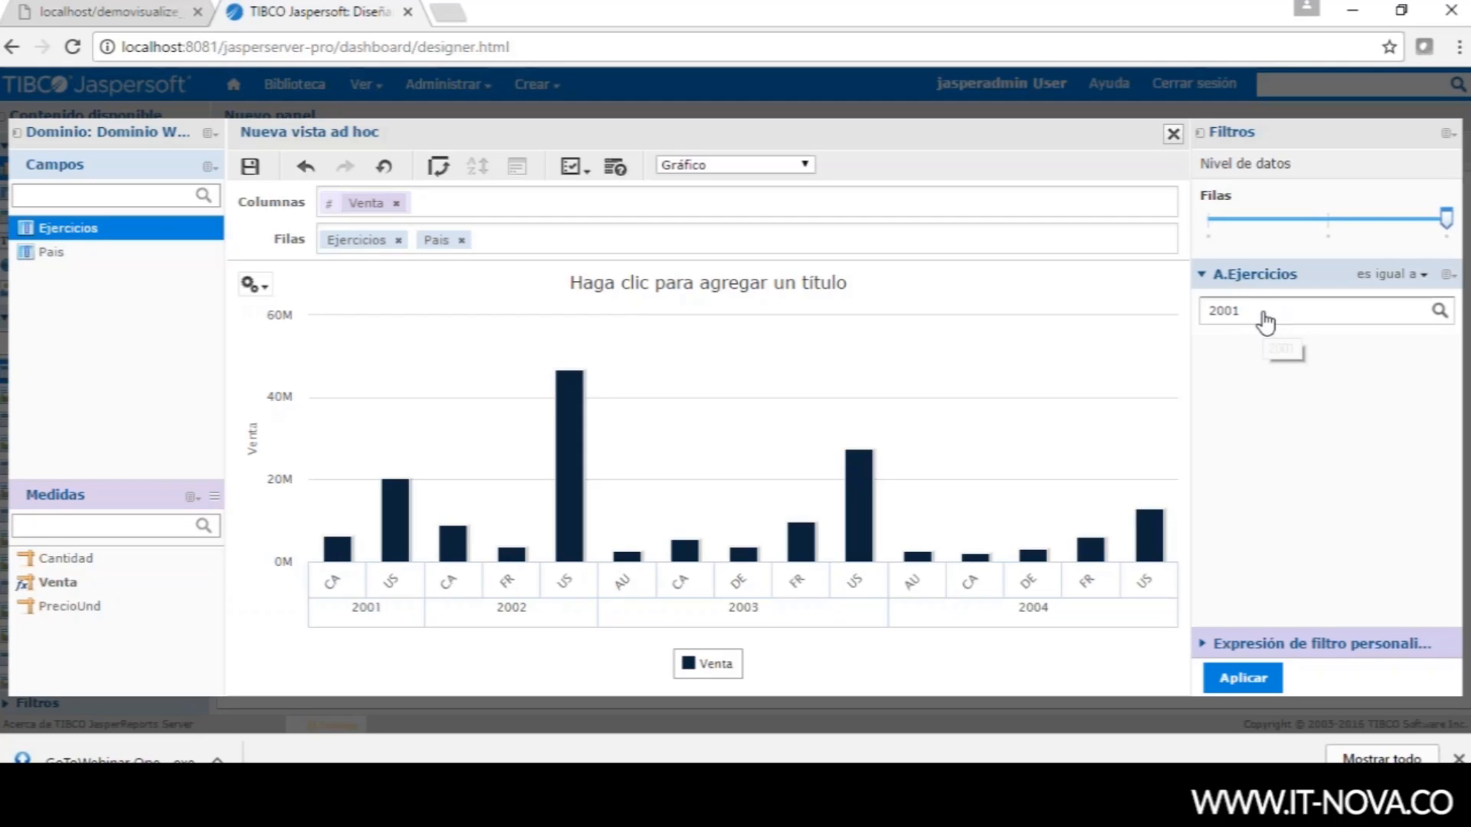
pyautogui.click(1415, 276)
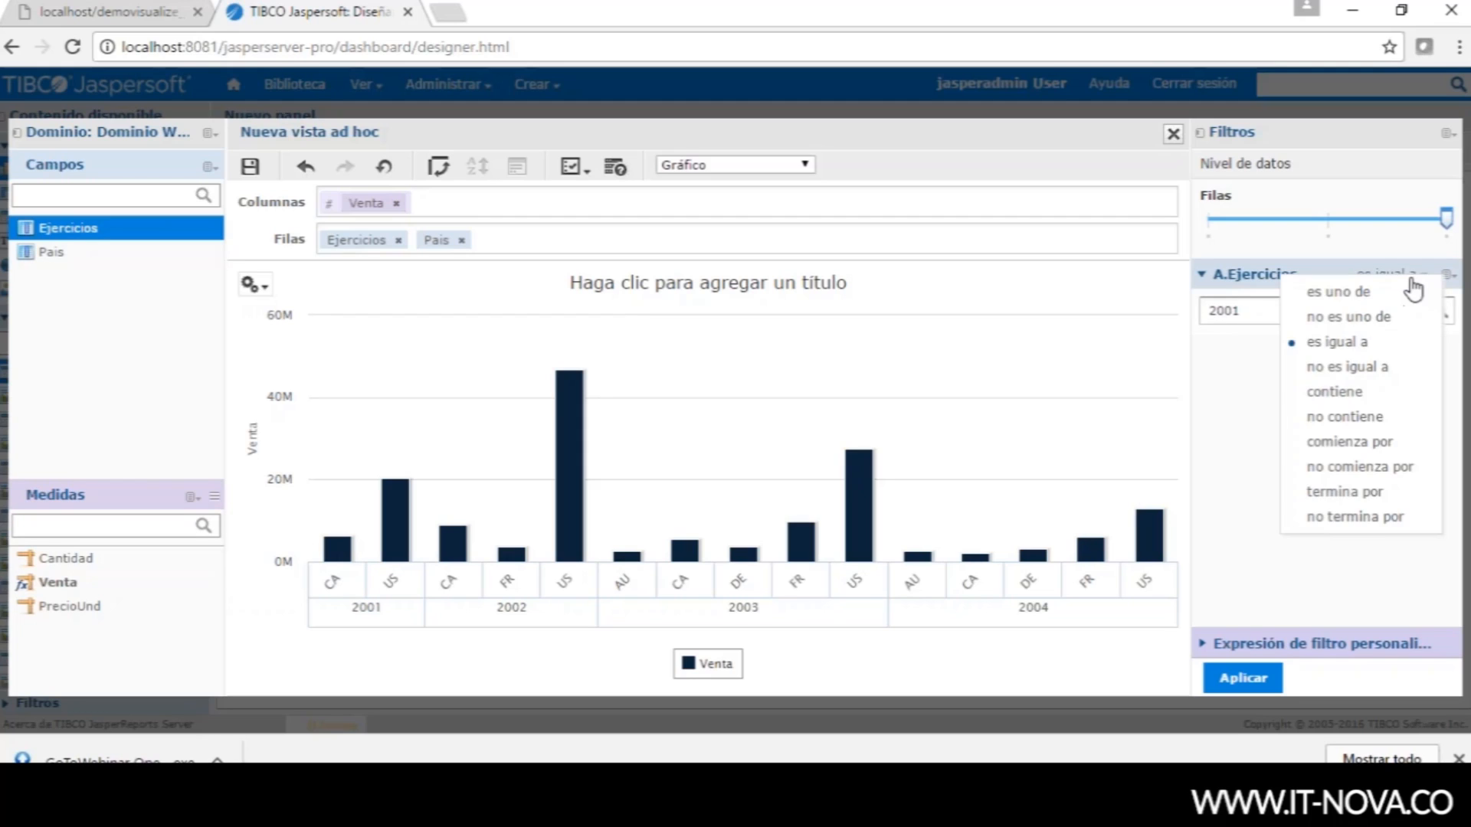
pyautogui.click(1369, 292)
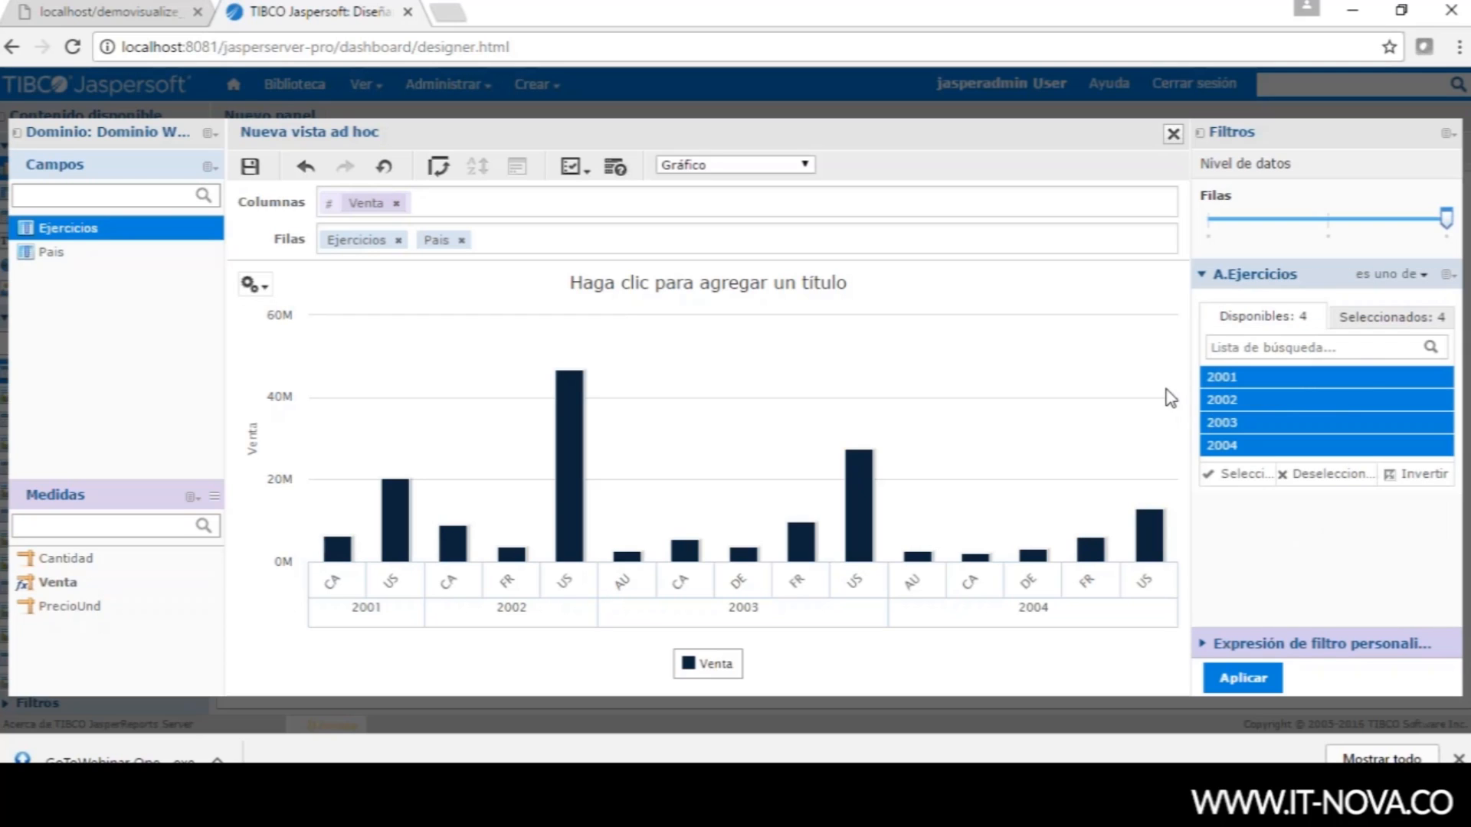
pyautogui.click(1241, 679)
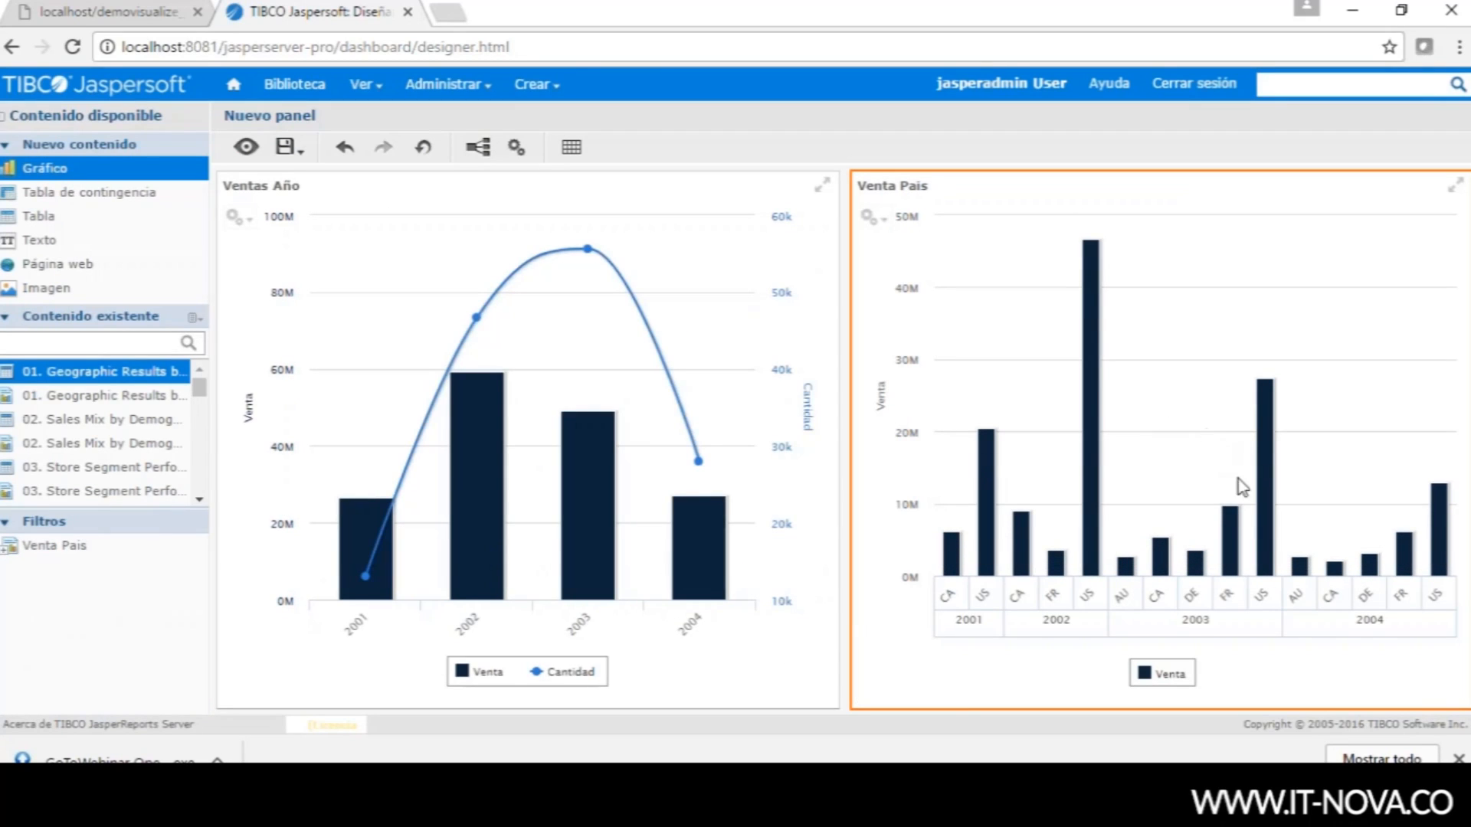
# - Select the Ventas Año dashlet beside the new Venta Pais chart on the dashboard
pyautogui.click(696, 546)
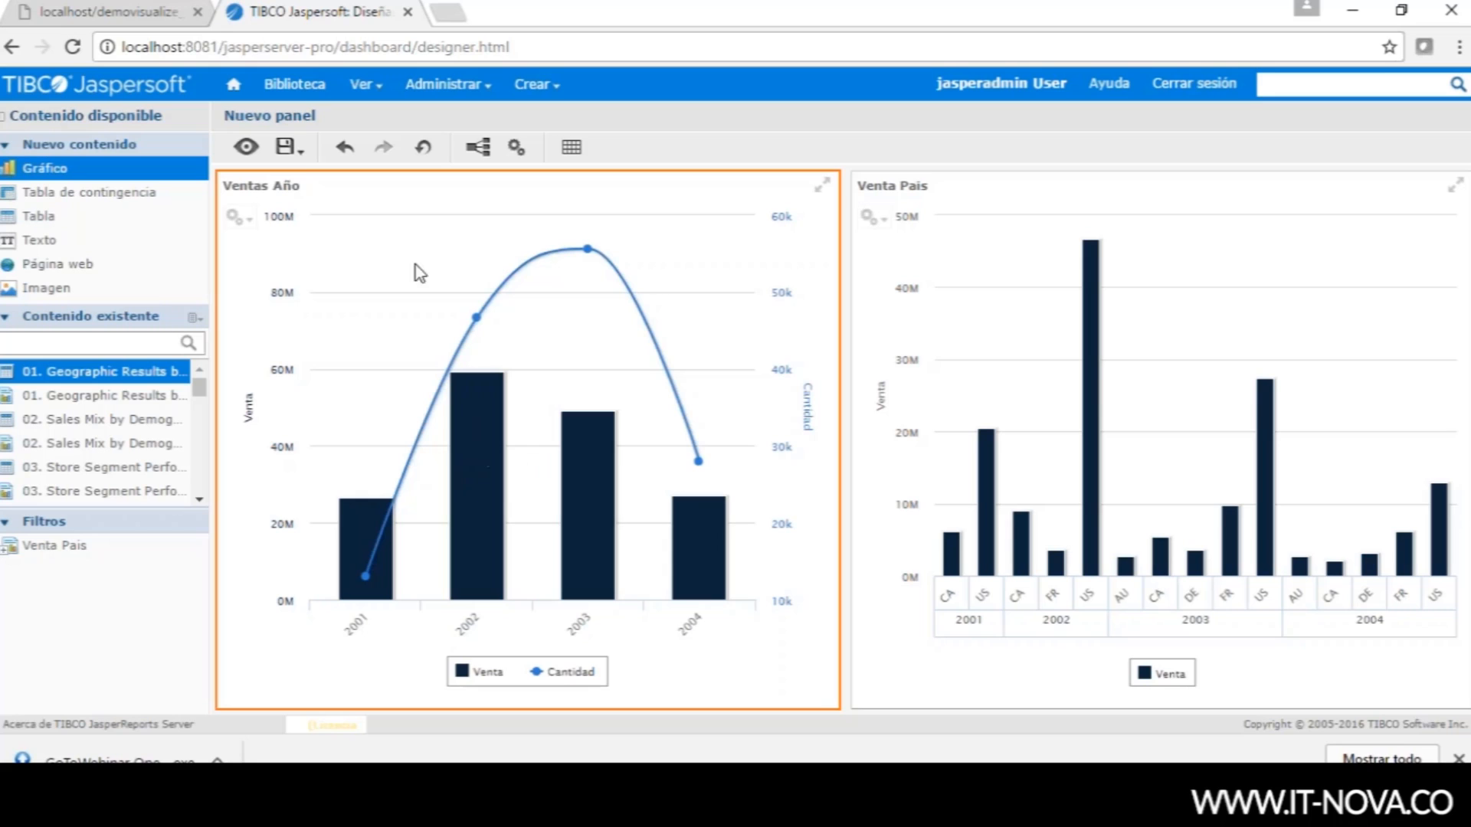
# - In Ventas Año's properties, enable hyperlinks with the Actualizar panel action and start assigning parameters
pyautogui.rightClick(546, 212)
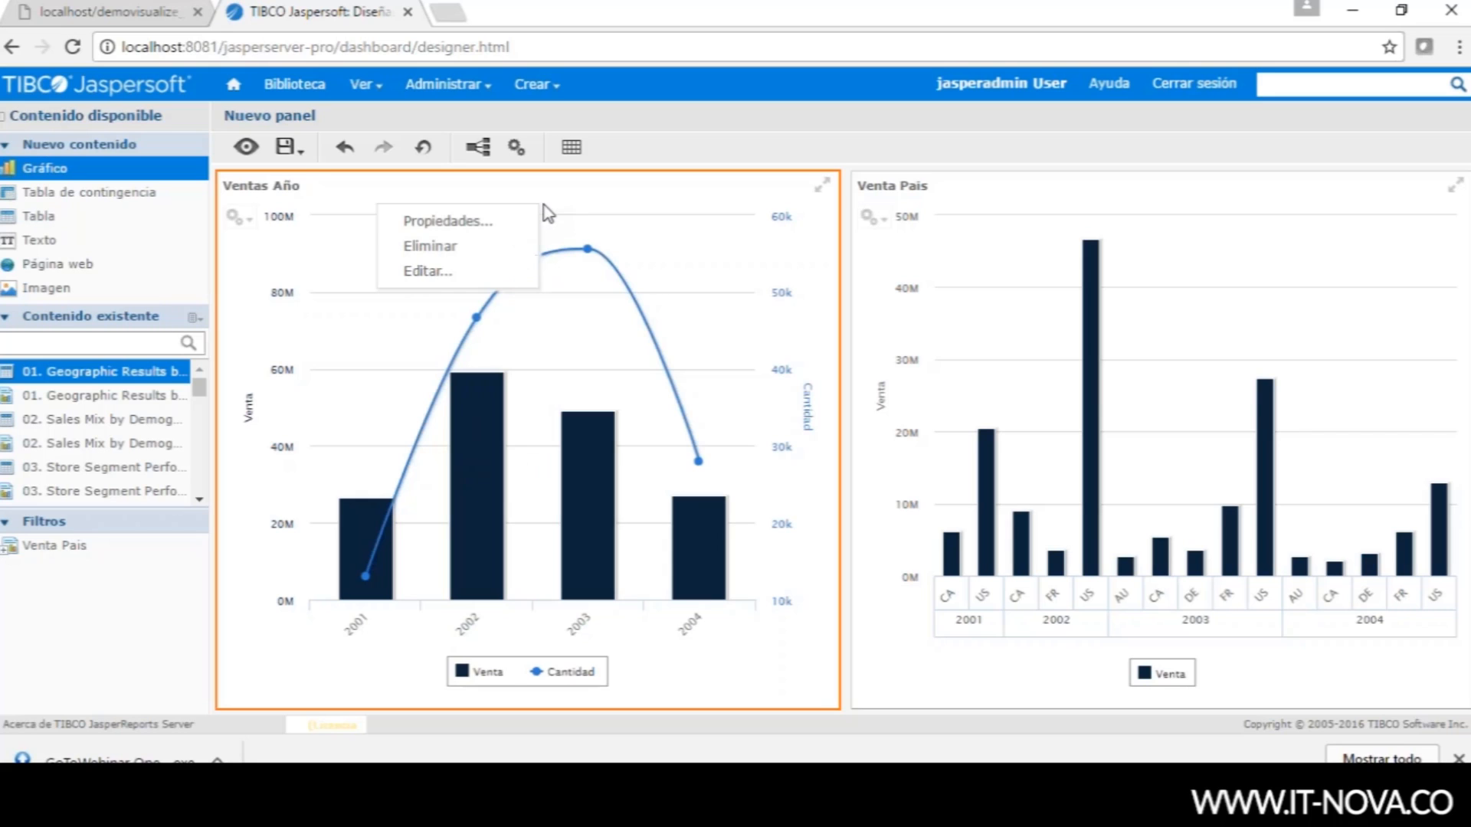
pyautogui.click(466, 222)
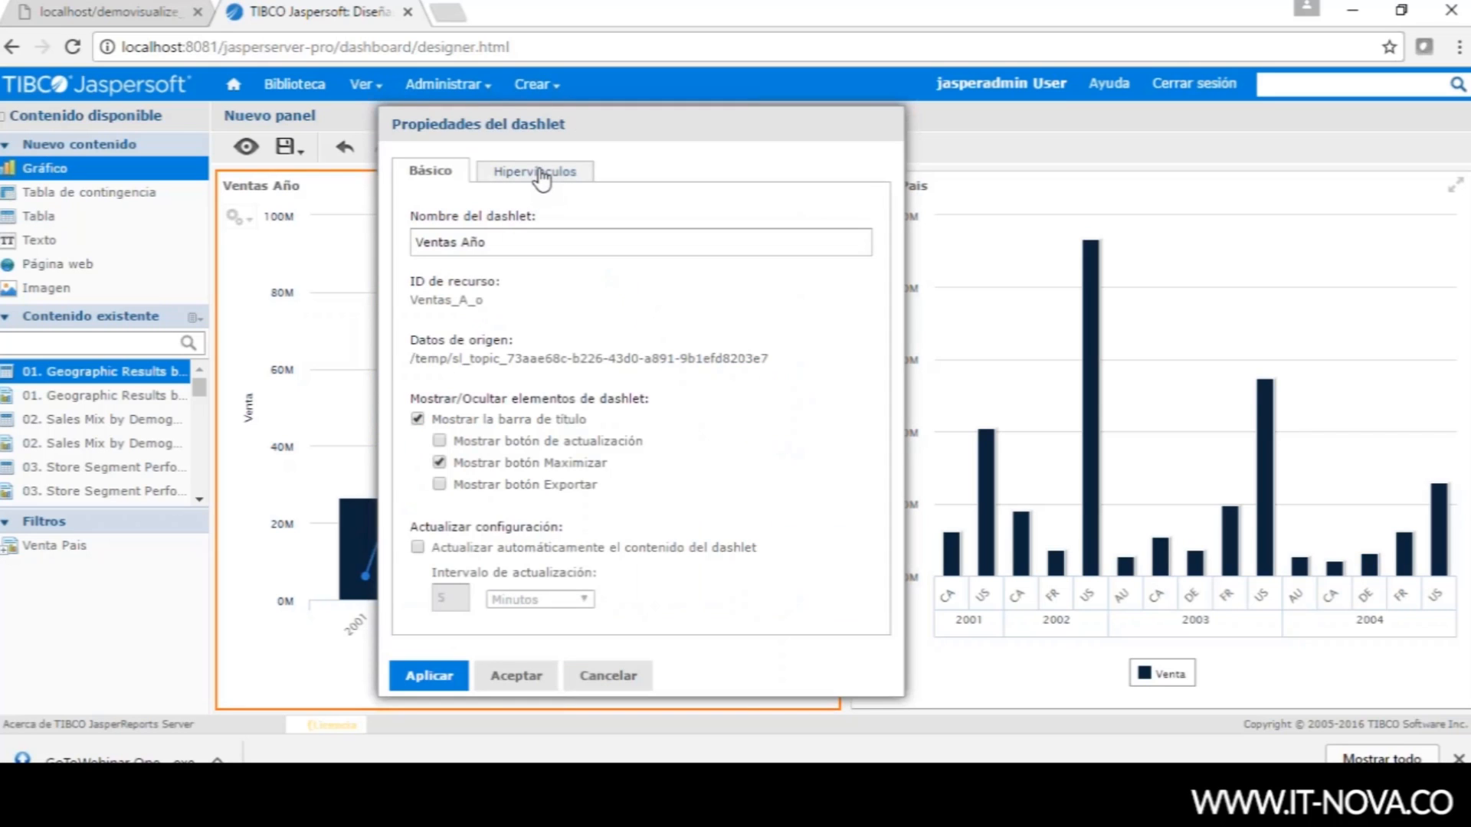
pyautogui.click(540, 173)
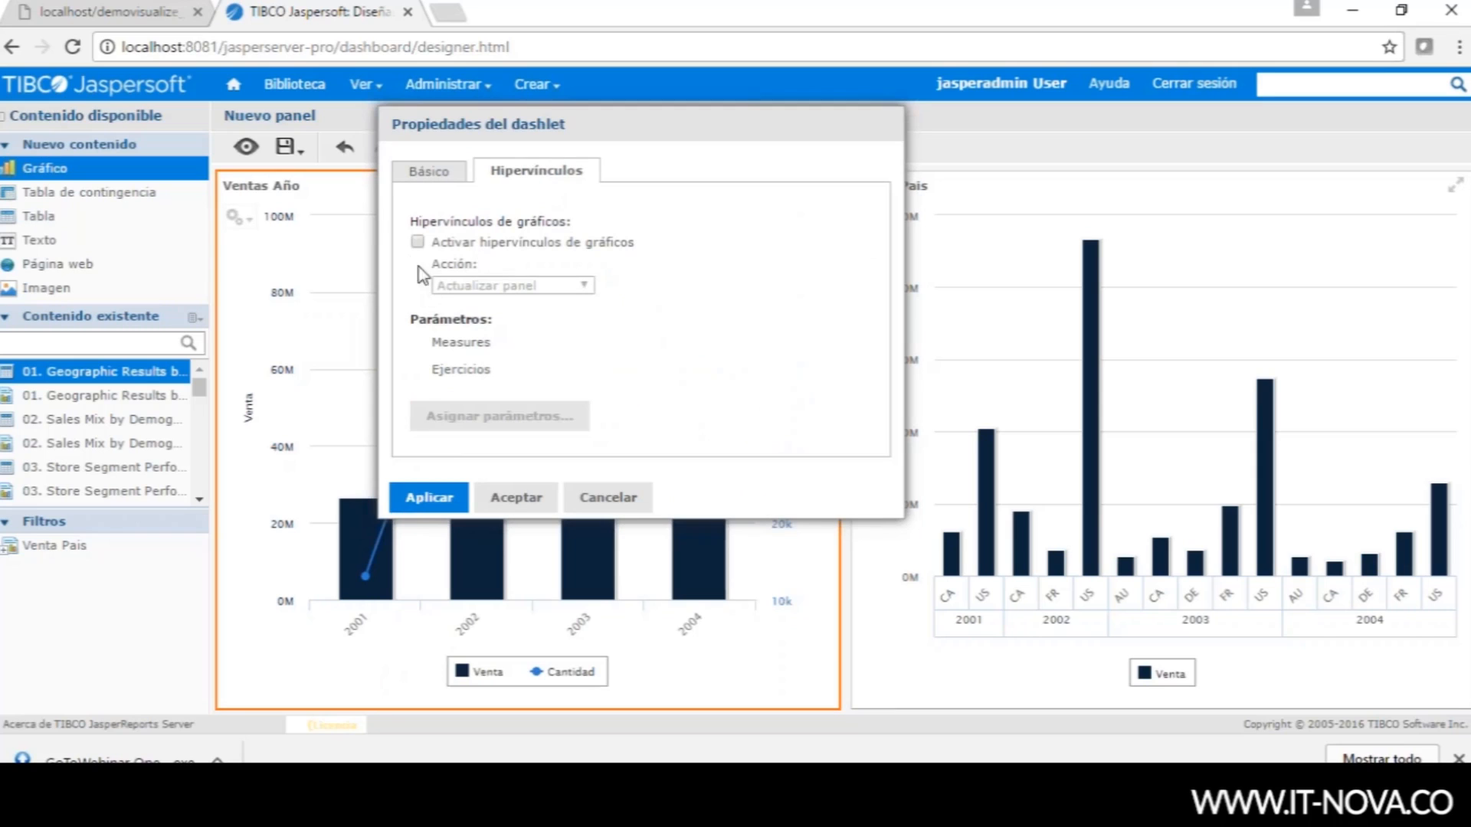
pyautogui.click(418, 243)
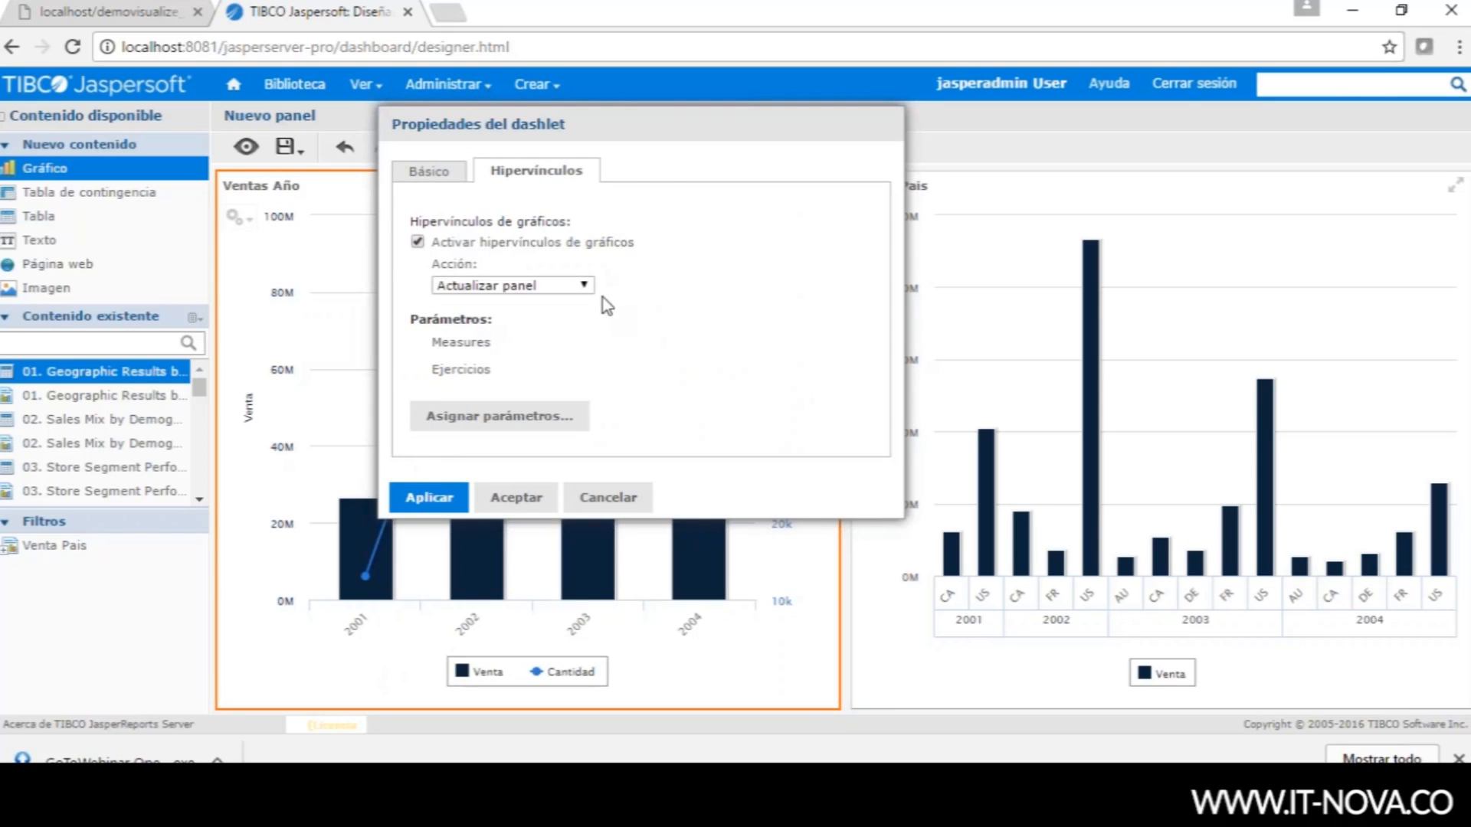
pyautogui.click(587, 286)
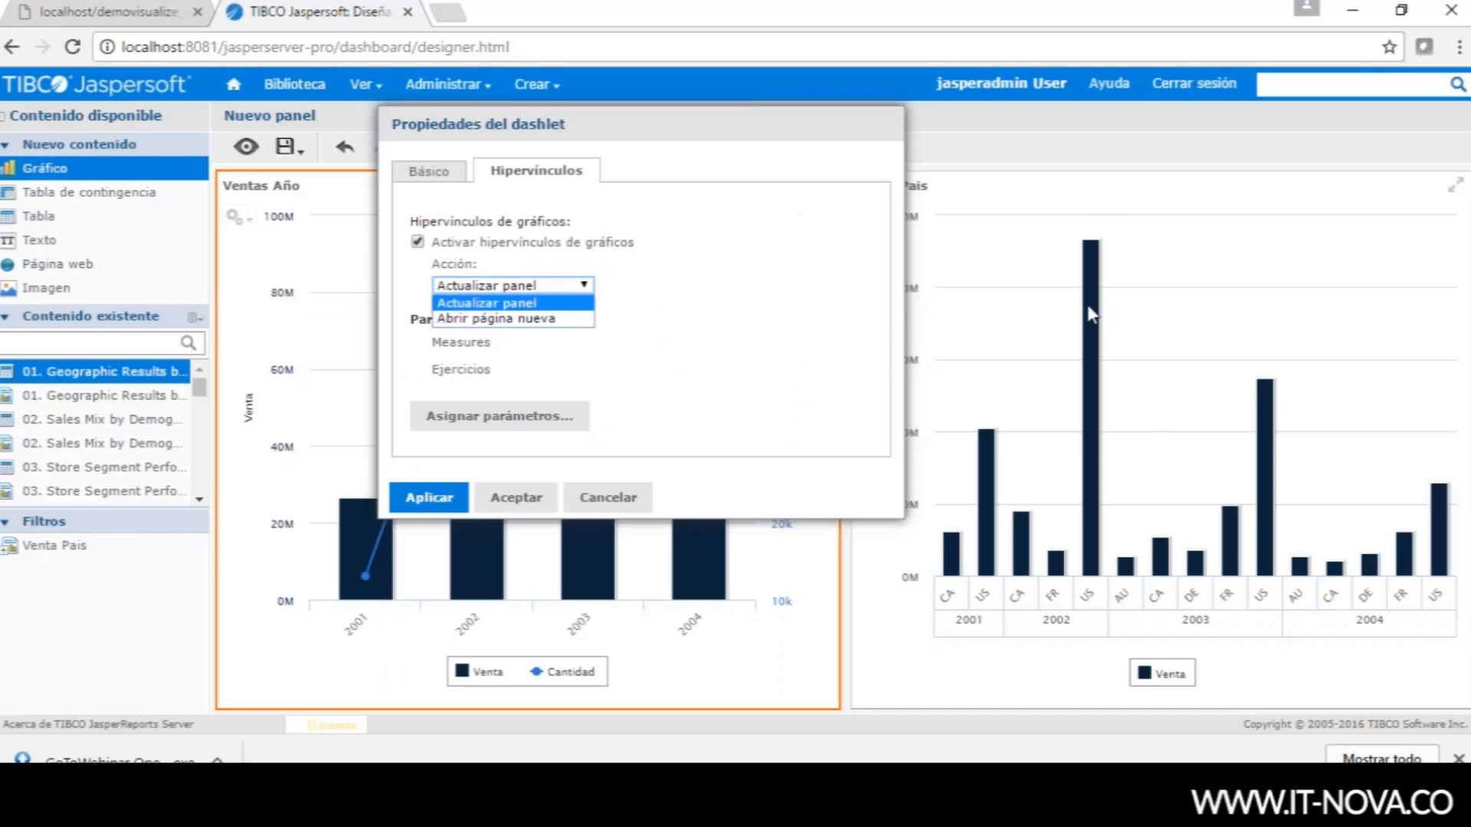
pyautogui.click(659, 303)
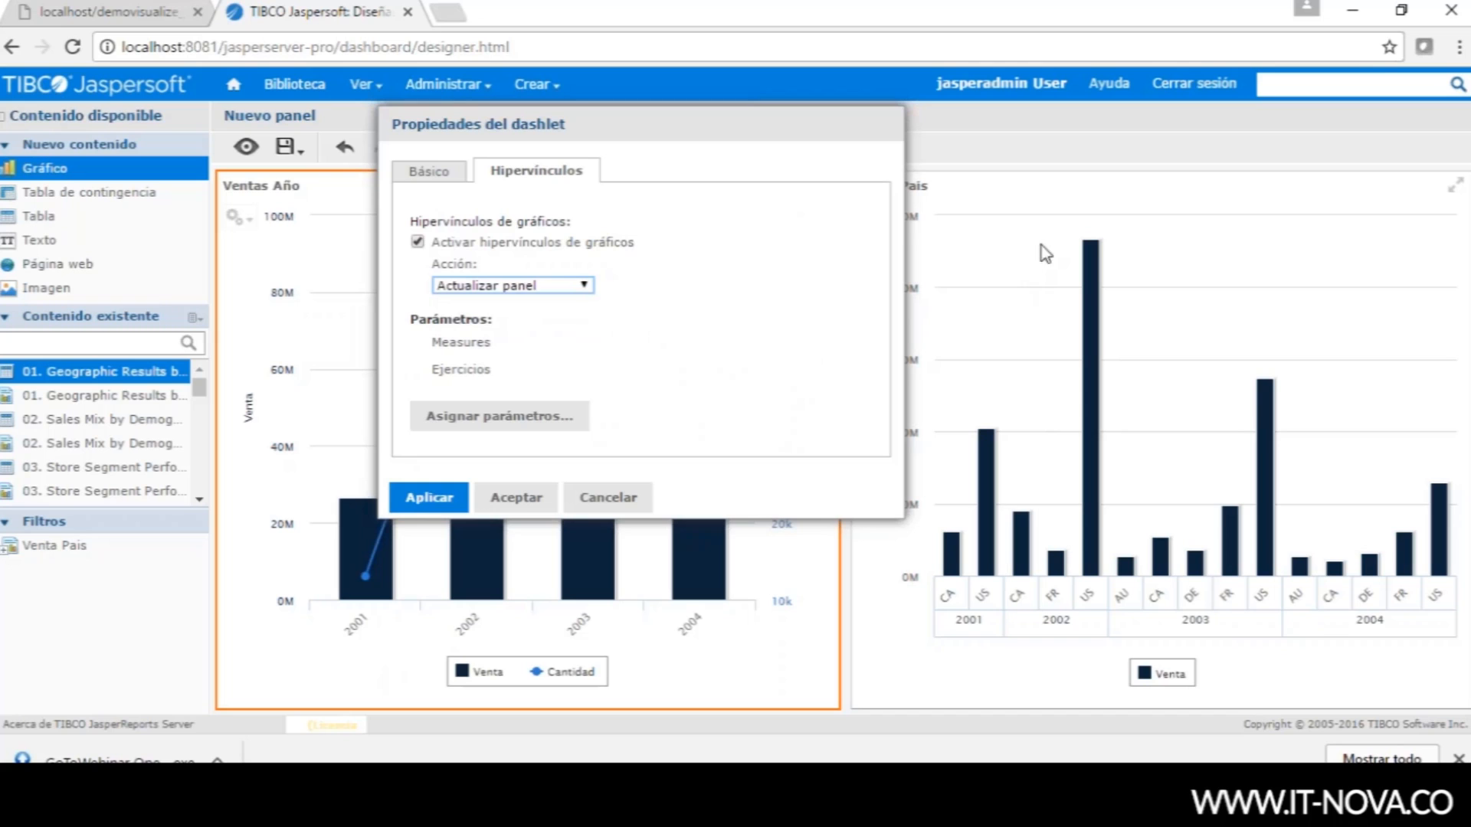
pyautogui.click(484, 419)
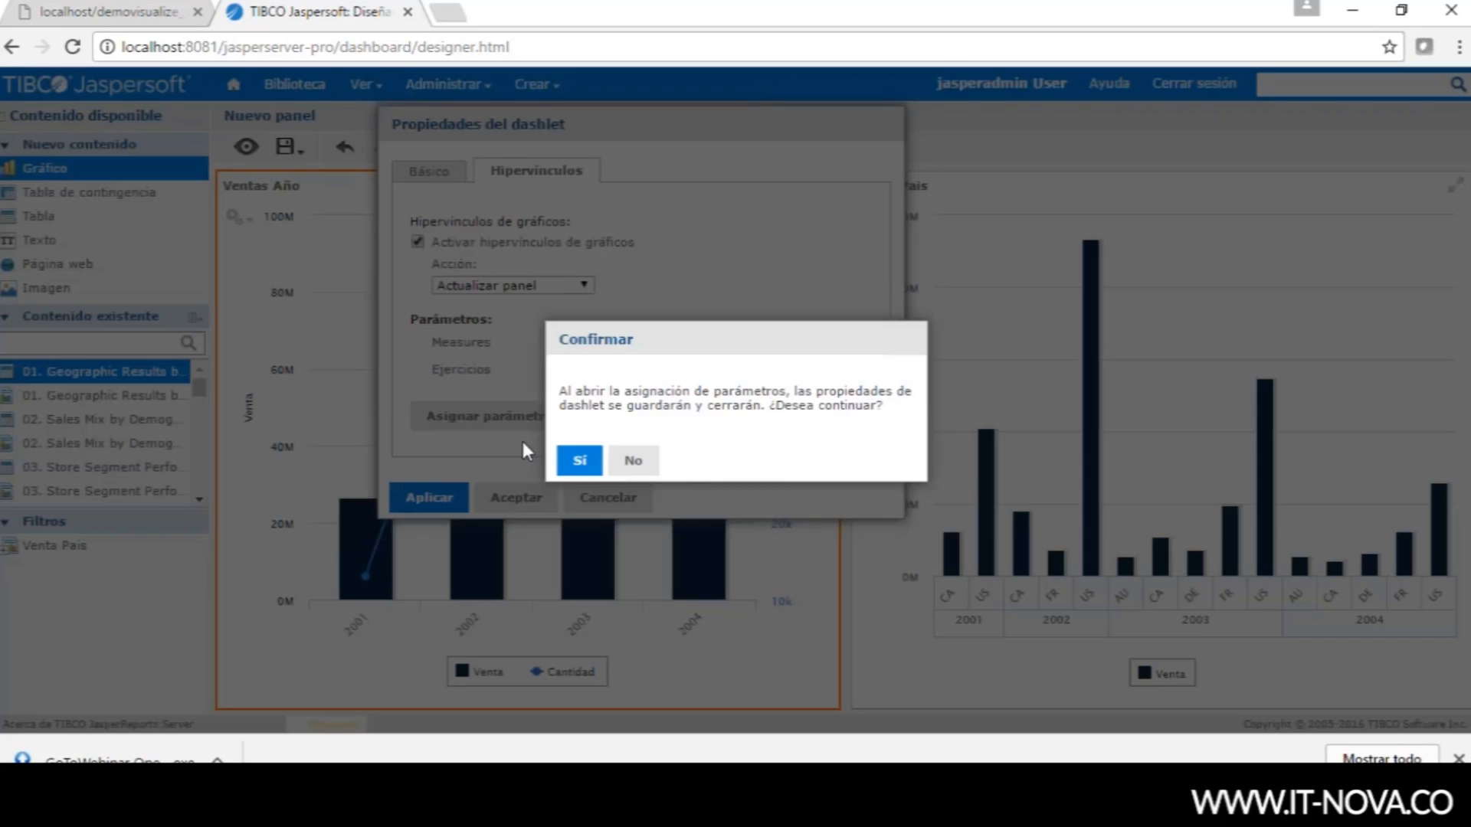
pyautogui.click(577, 459)
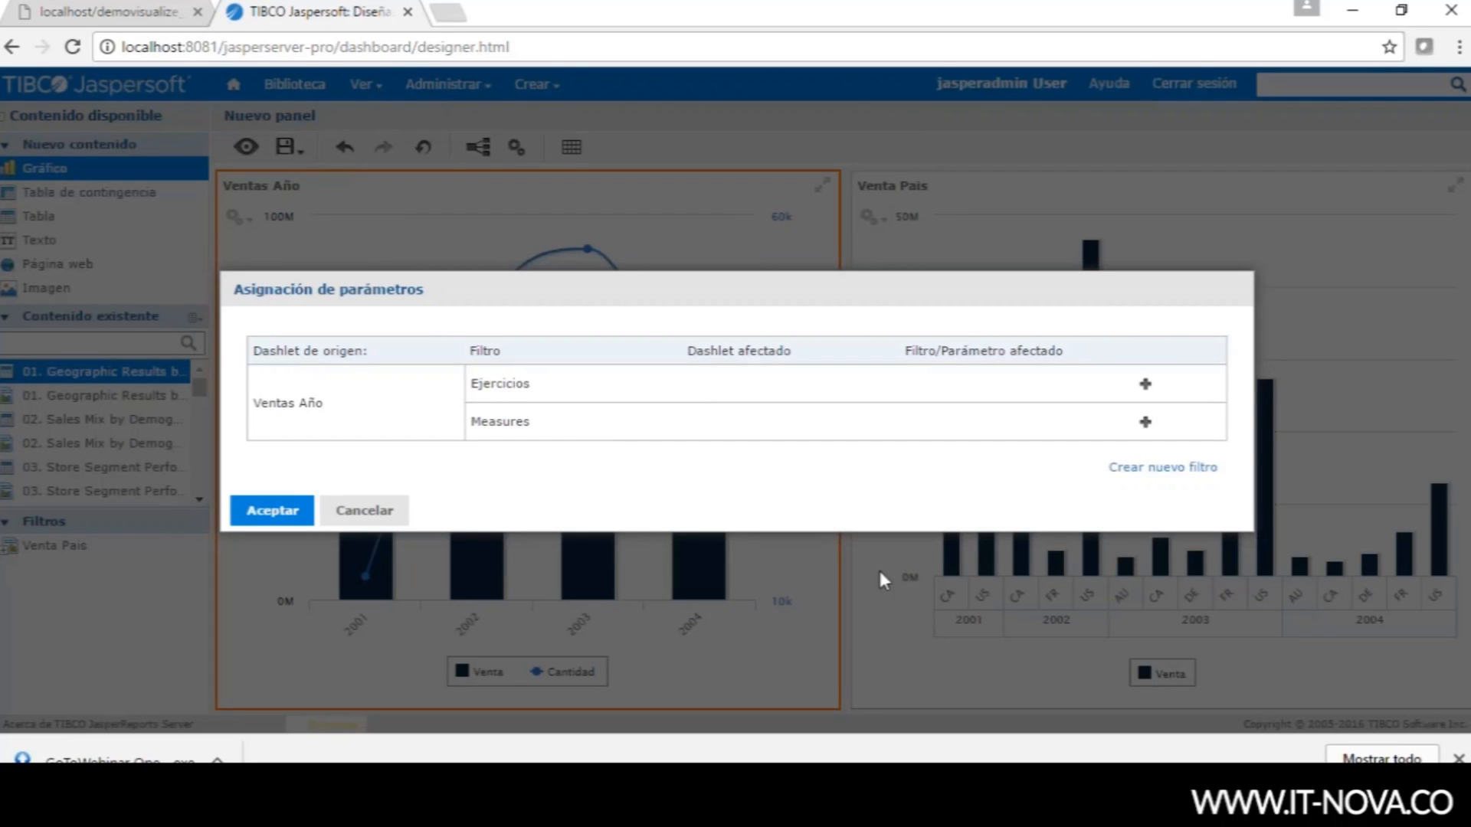
# - Map the Ejercicios parameter to the Venta Pais chart's Ejercicios filter and save
pyautogui.click(1146, 384)
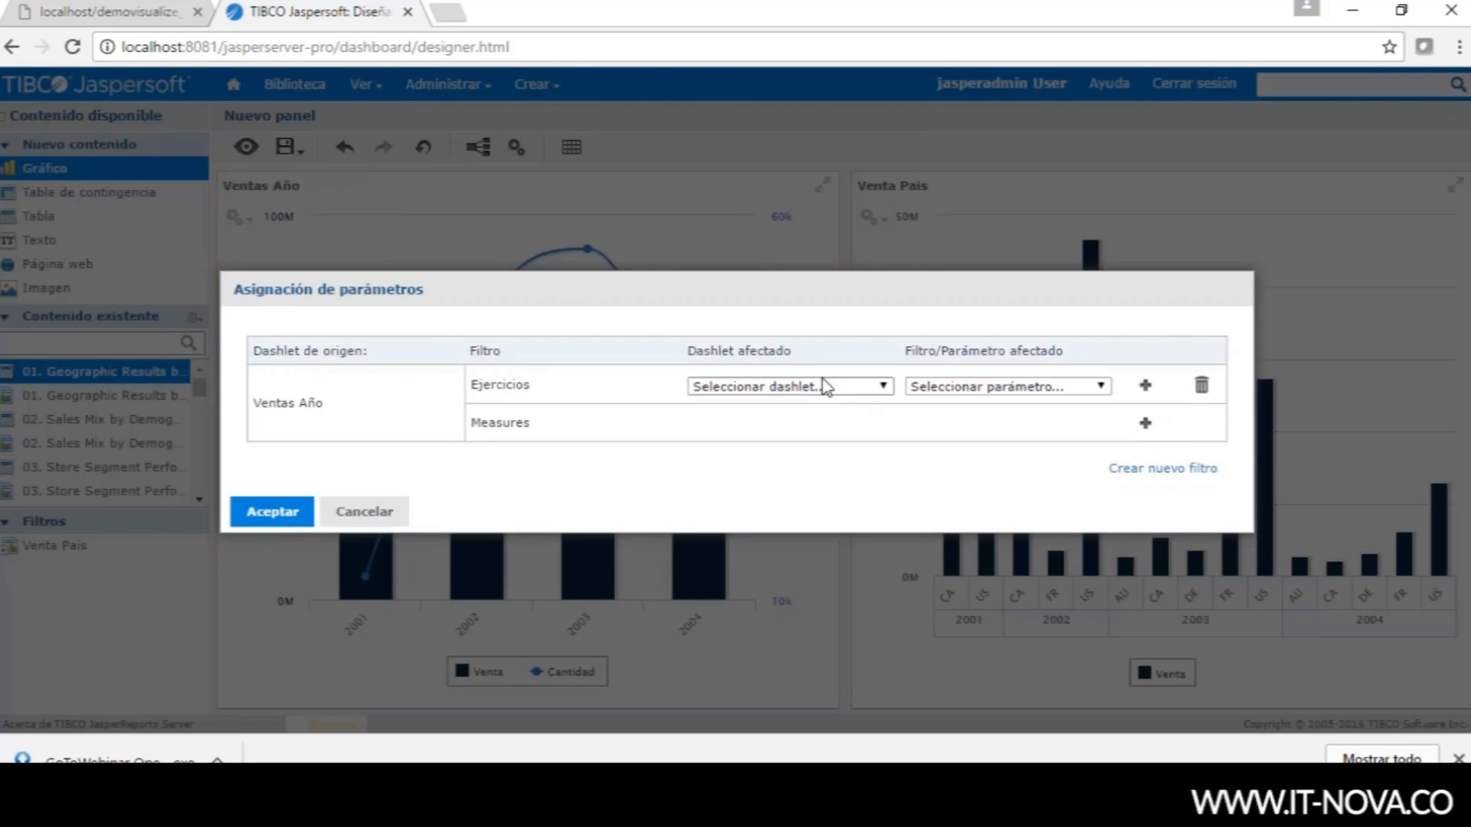
pyautogui.click(880, 387)
pyautogui.click(780, 422)
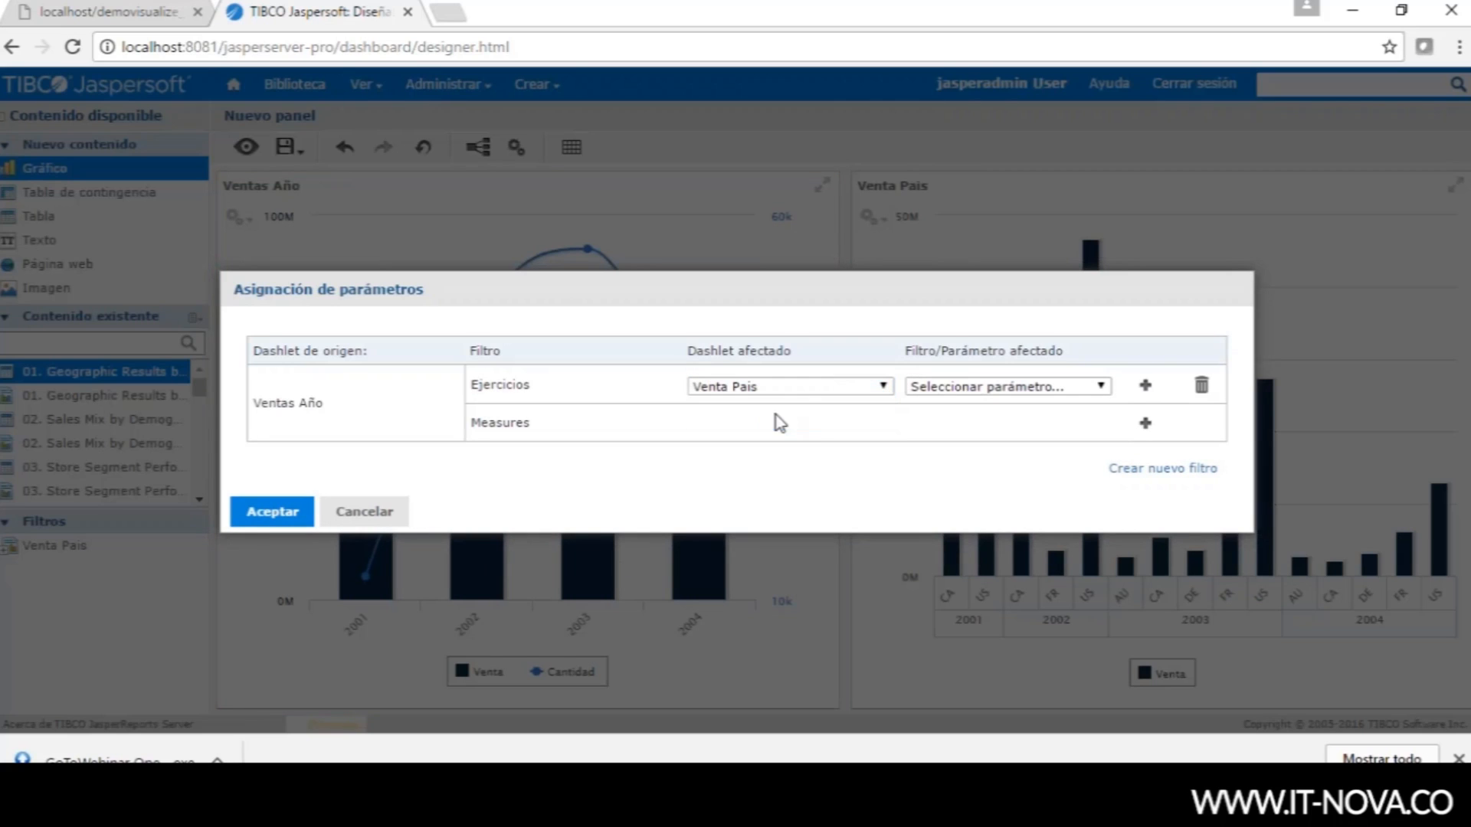
pyautogui.click(1055, 392)
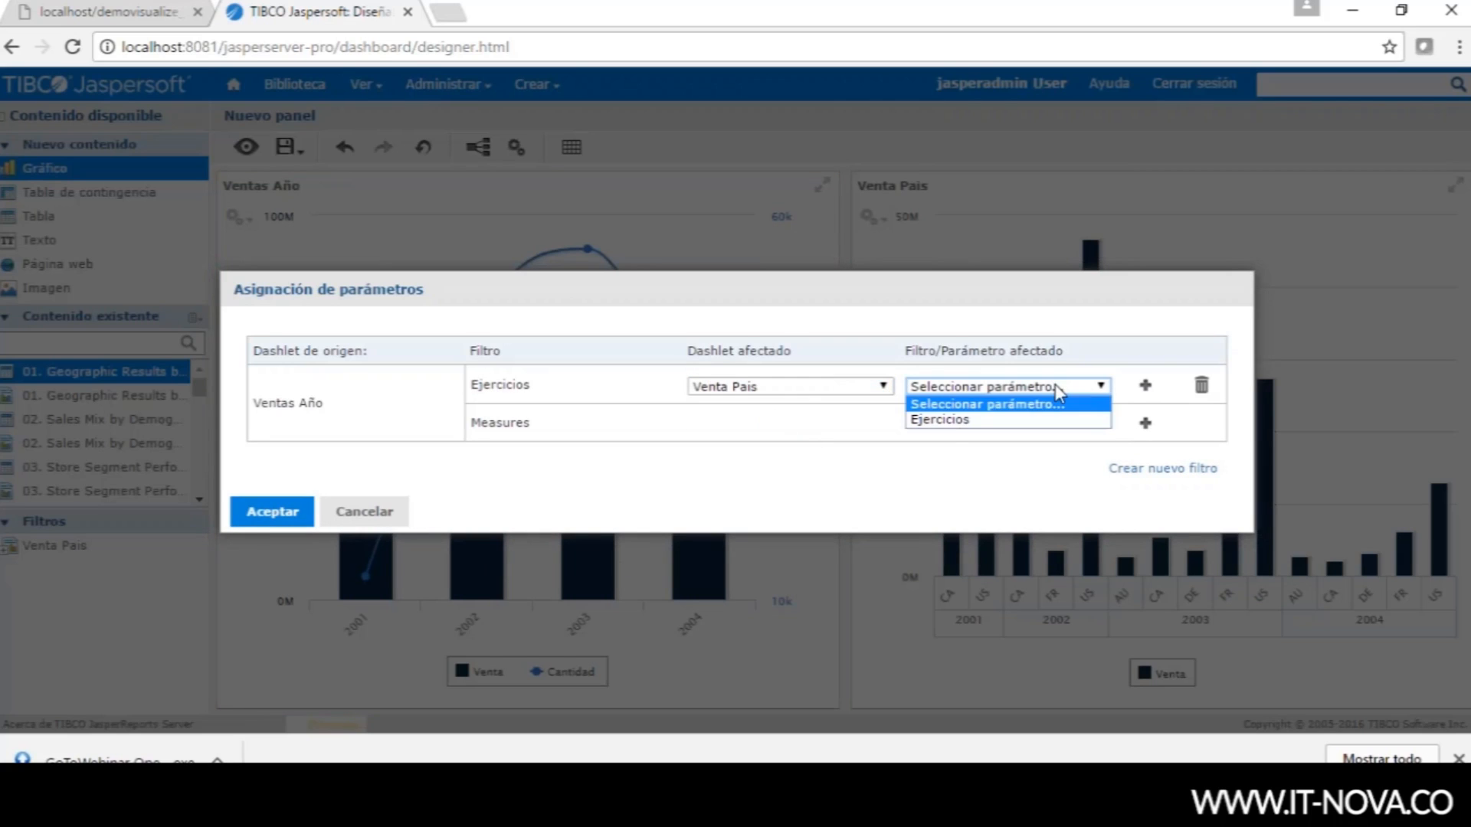
pyautogui.click(970, 420)
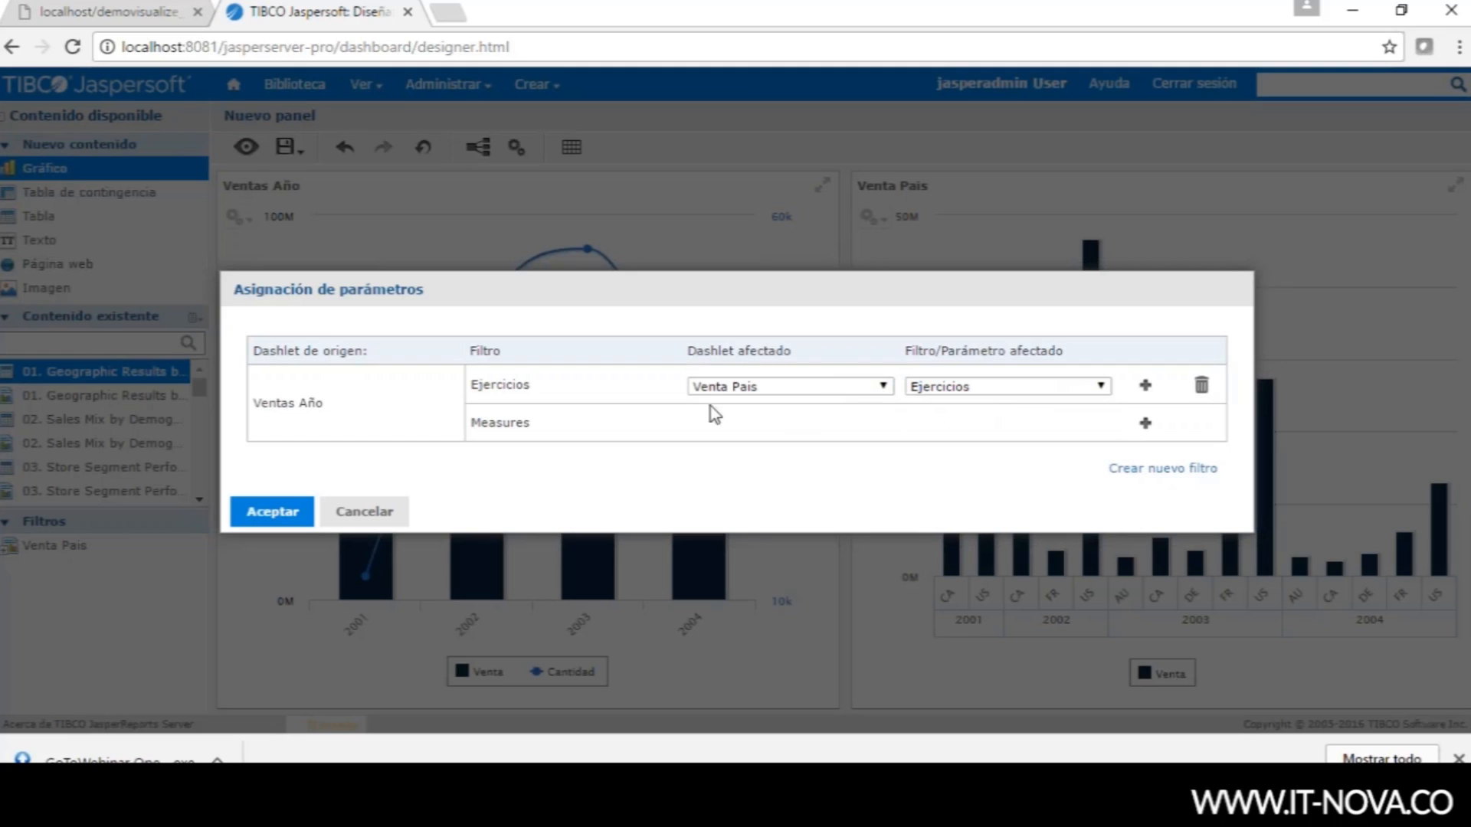
pyautogui.click(314, 518)
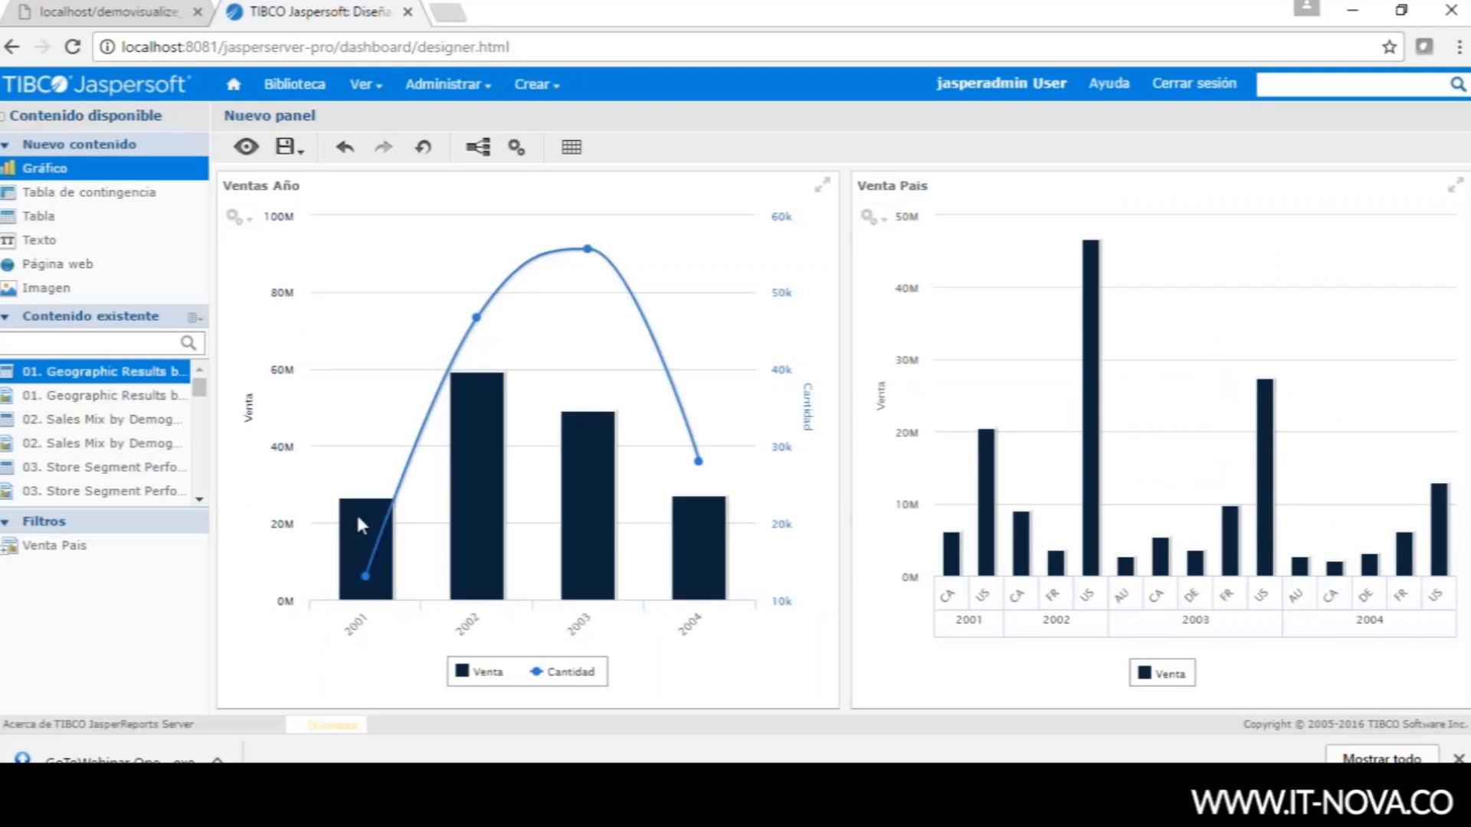
pyautogui.click(246, 147)
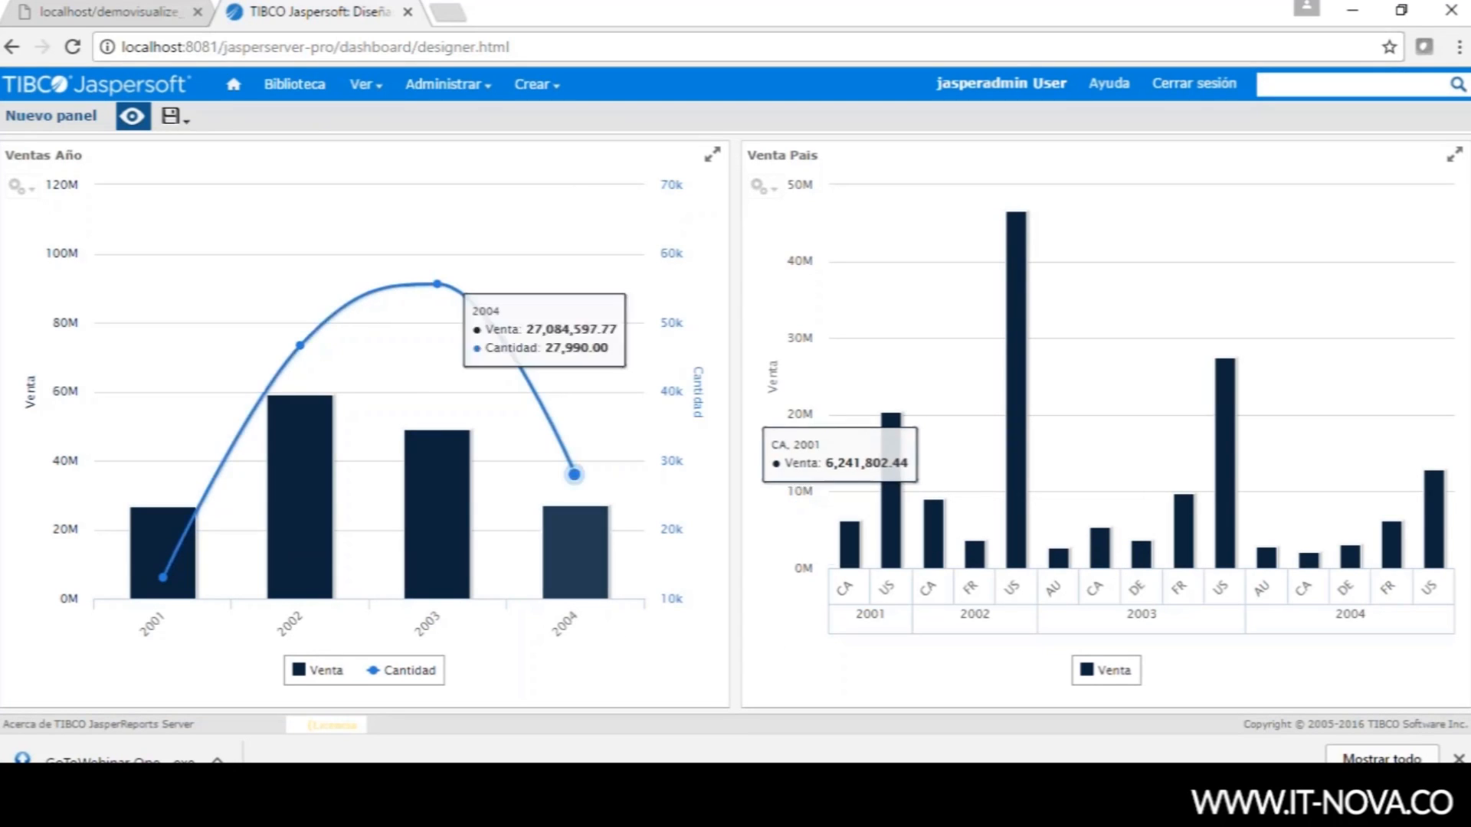
pyautogui.click(145, 540)
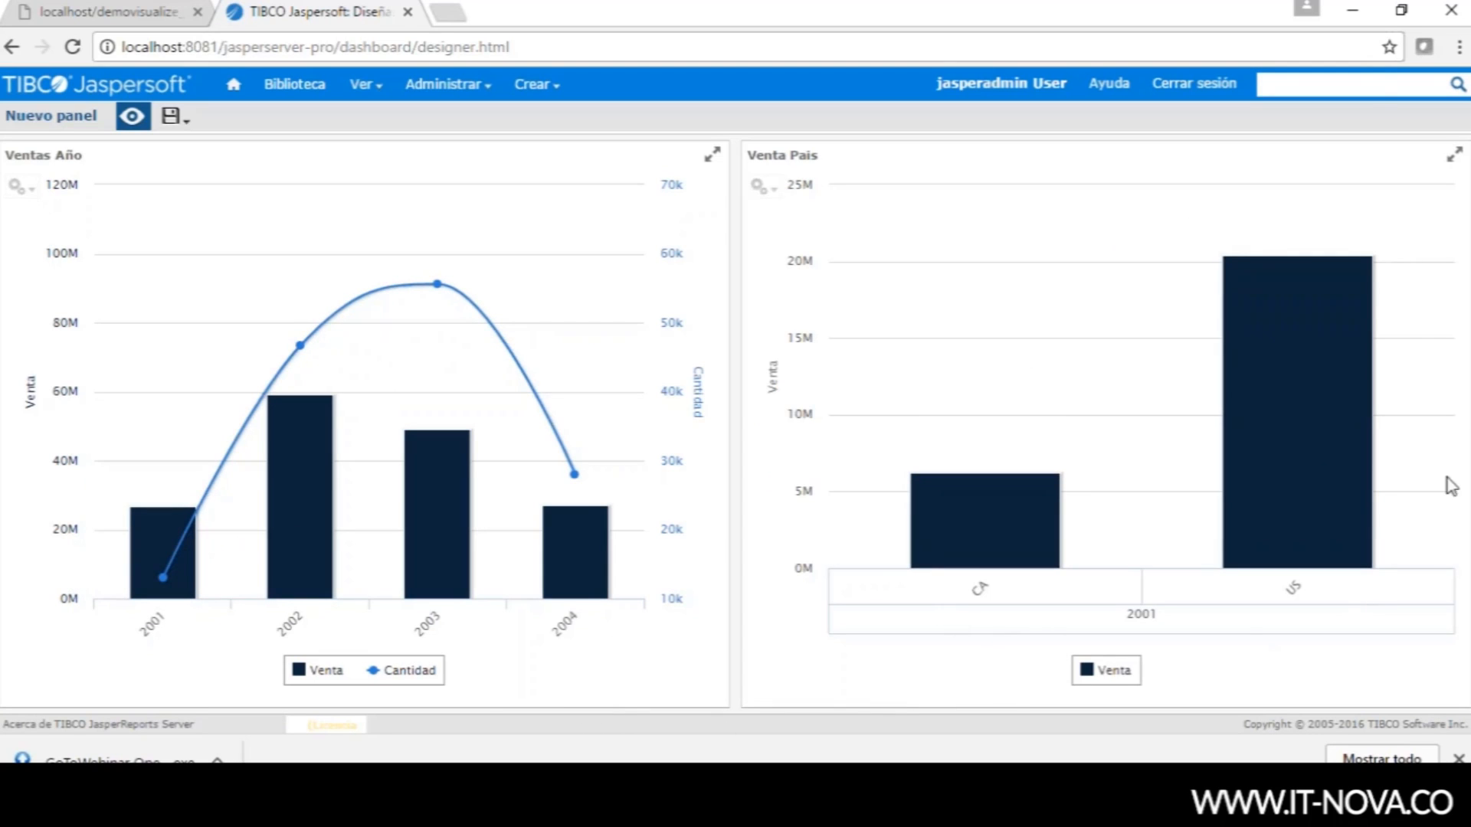
pyautogui.click(131, 116)
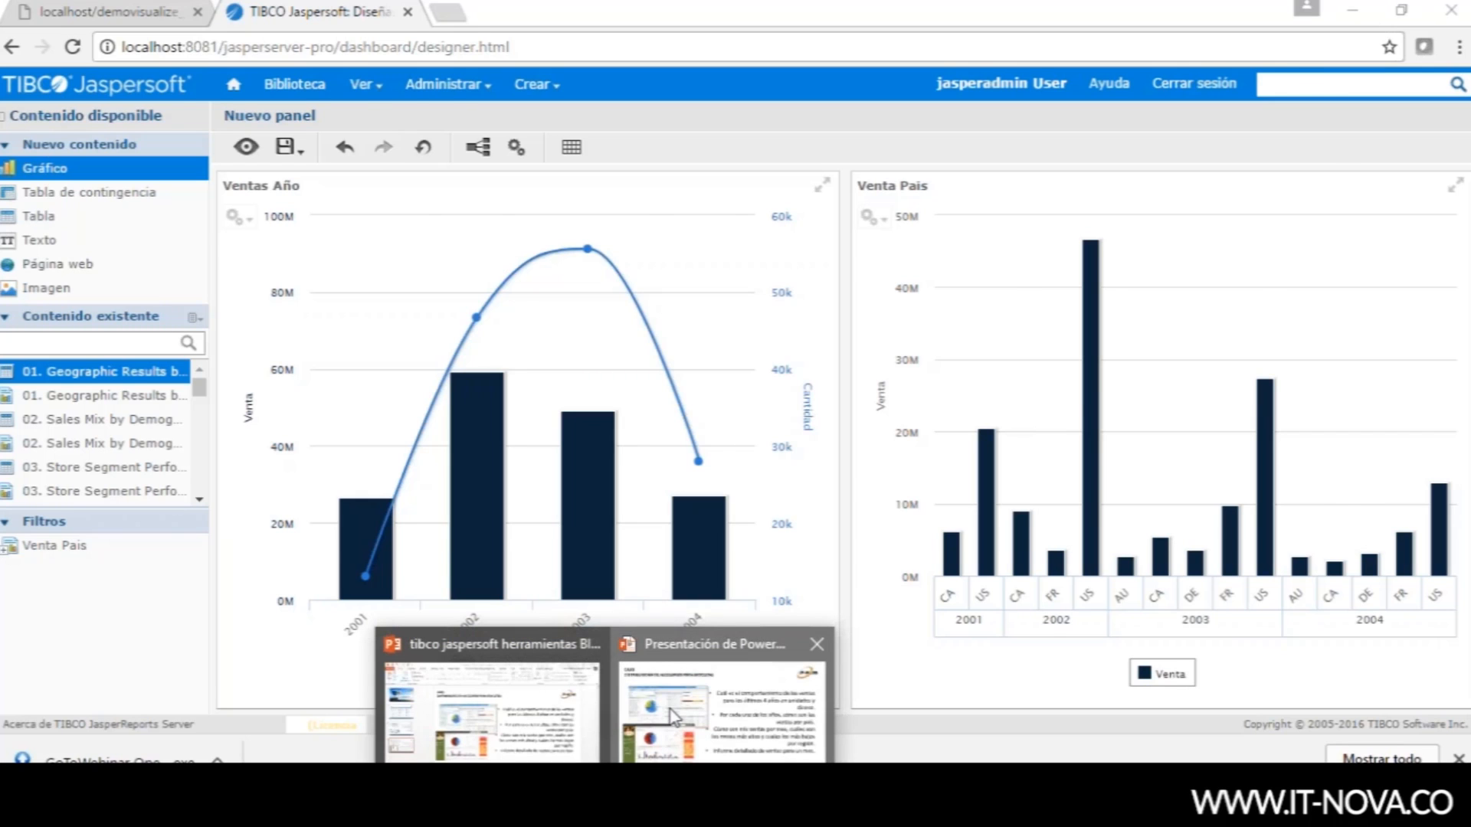
pyautogui.click(676, 721)
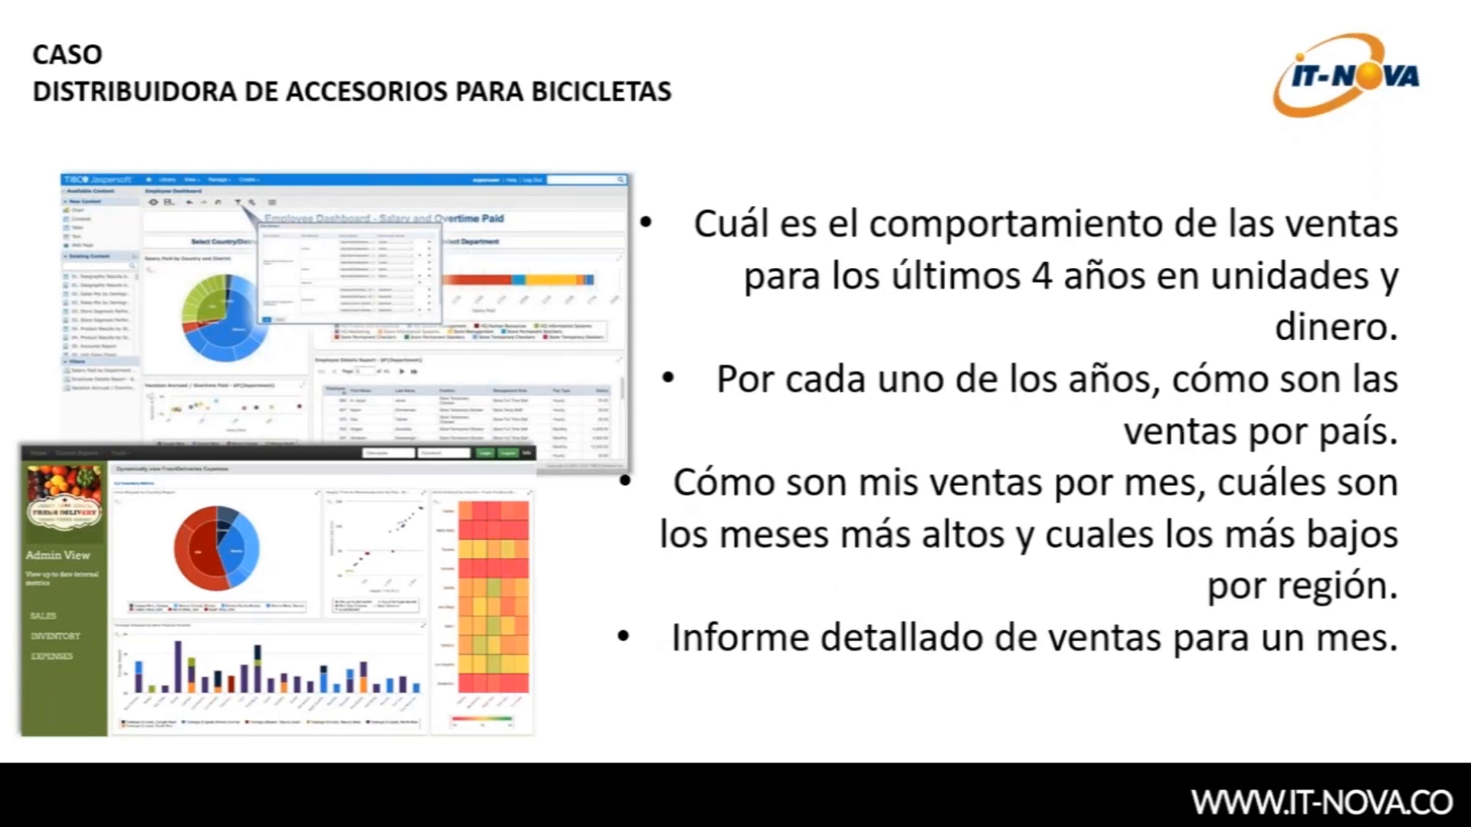
pyautogui.hotkey('alt', 'Tab')
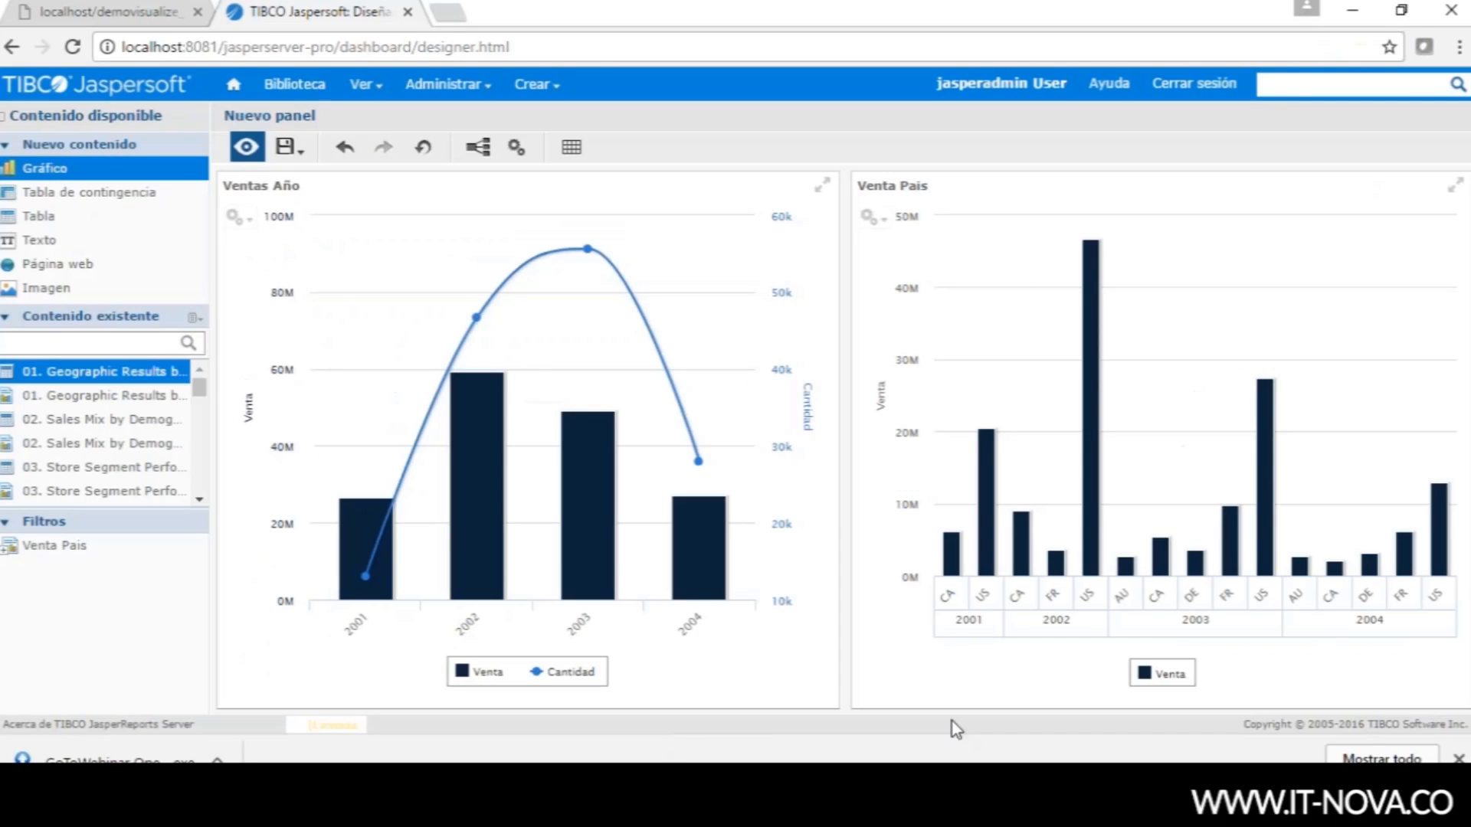
# - Add a new chart from the Dominio Webbinar domain, choosing the Ejercicio and Pais fields
pyautogui.moveTo(49, 172); pyautogui.dragTo(545, 582)
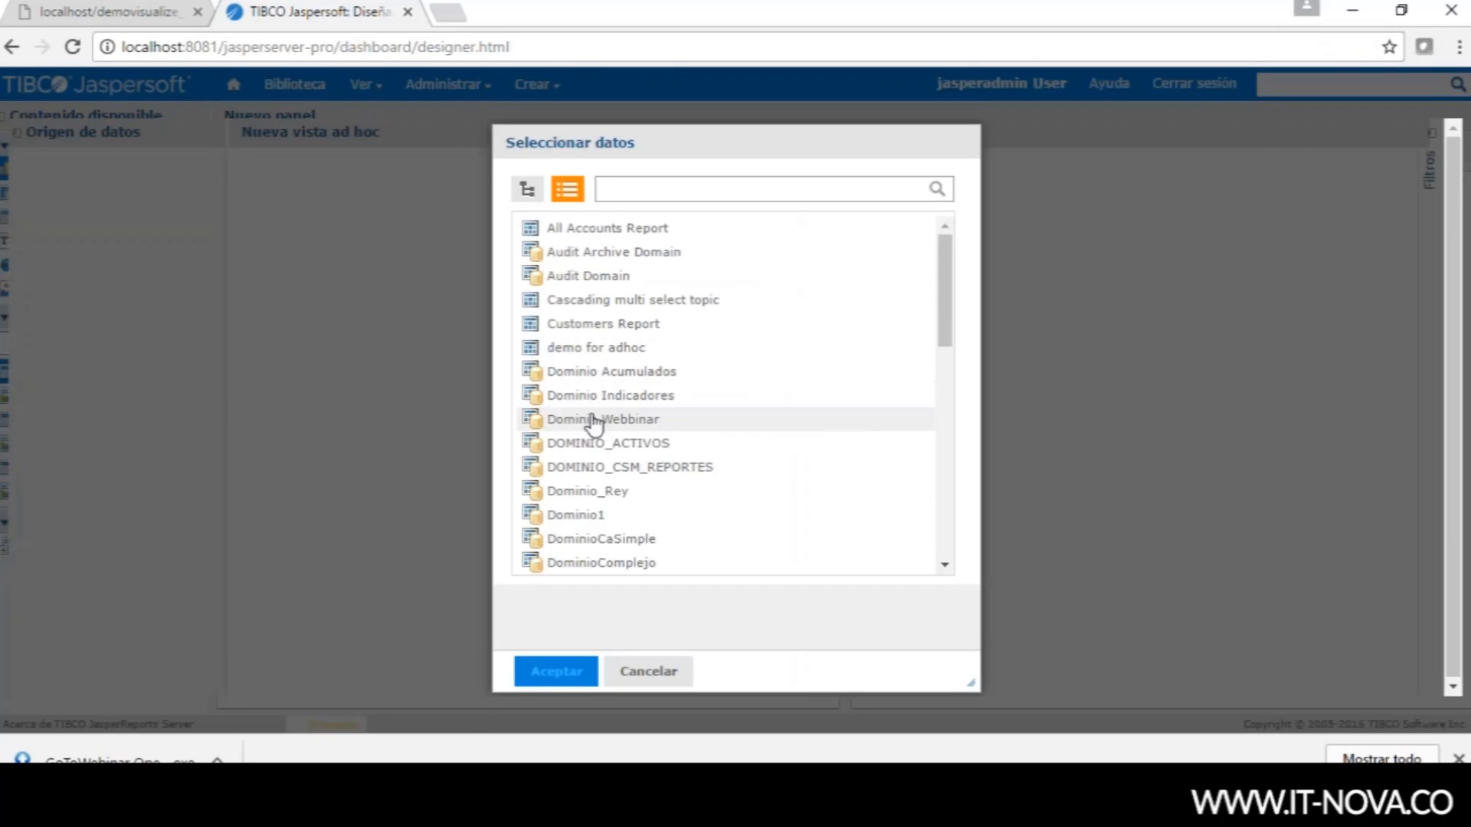
pyautogui.click(596, 424)
pyautogui.click(575, 665)
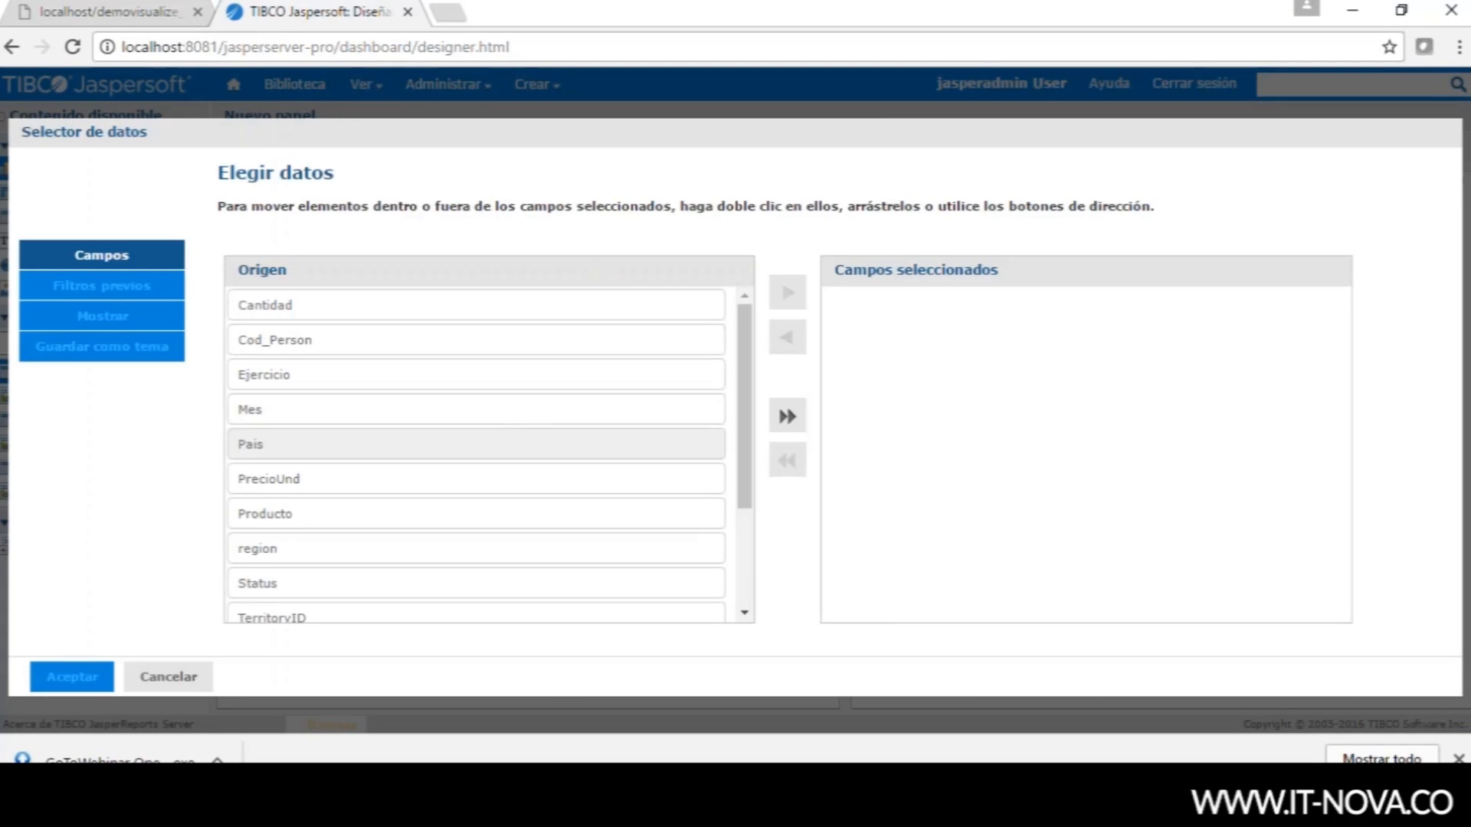
pyautogui.click(657, 381)
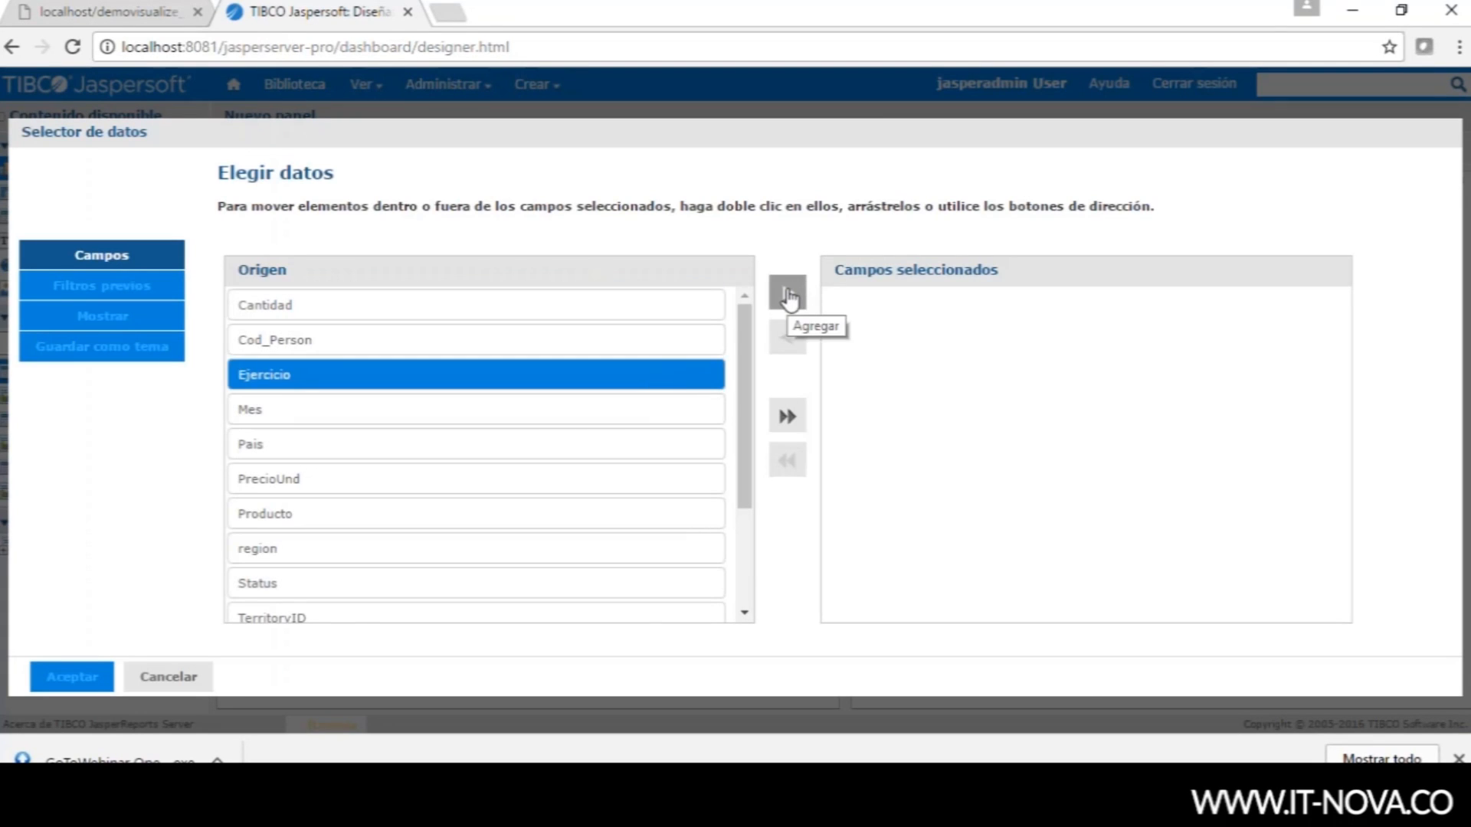
pyautogui.click(789, 297)
pyautogui.click(323, 415)
pyautogui.click(788, 293)
# - Add Mes, Cantidad and PrecioUnd to the selected fields and confirm the data selection
pyautogui.click(338, 376)
pyautogui.click(788, 293)
pyautogui.click(365, 307)
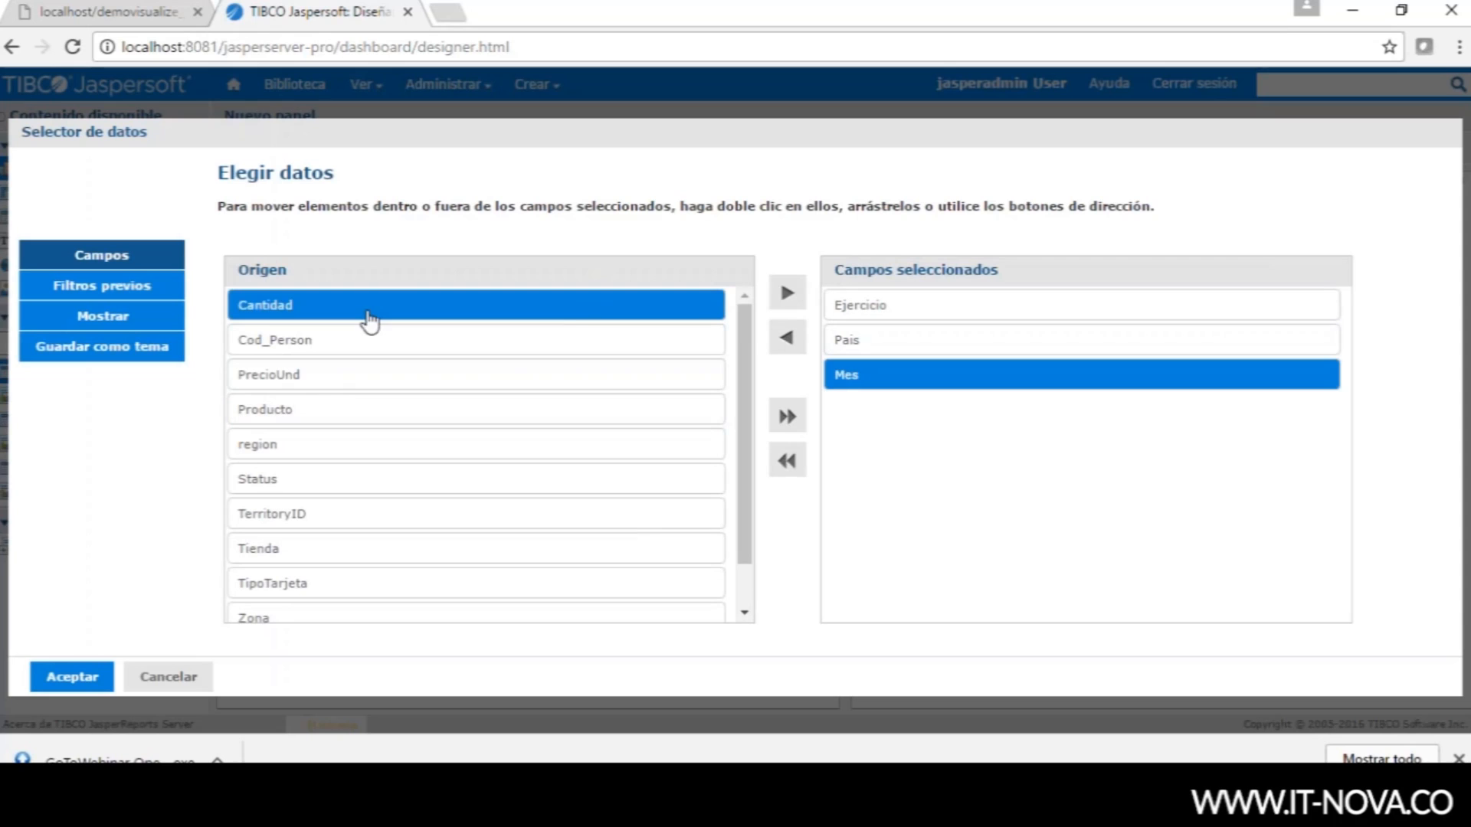
pyautogui.click(789, 299)
pyautogui.click(350, 346)
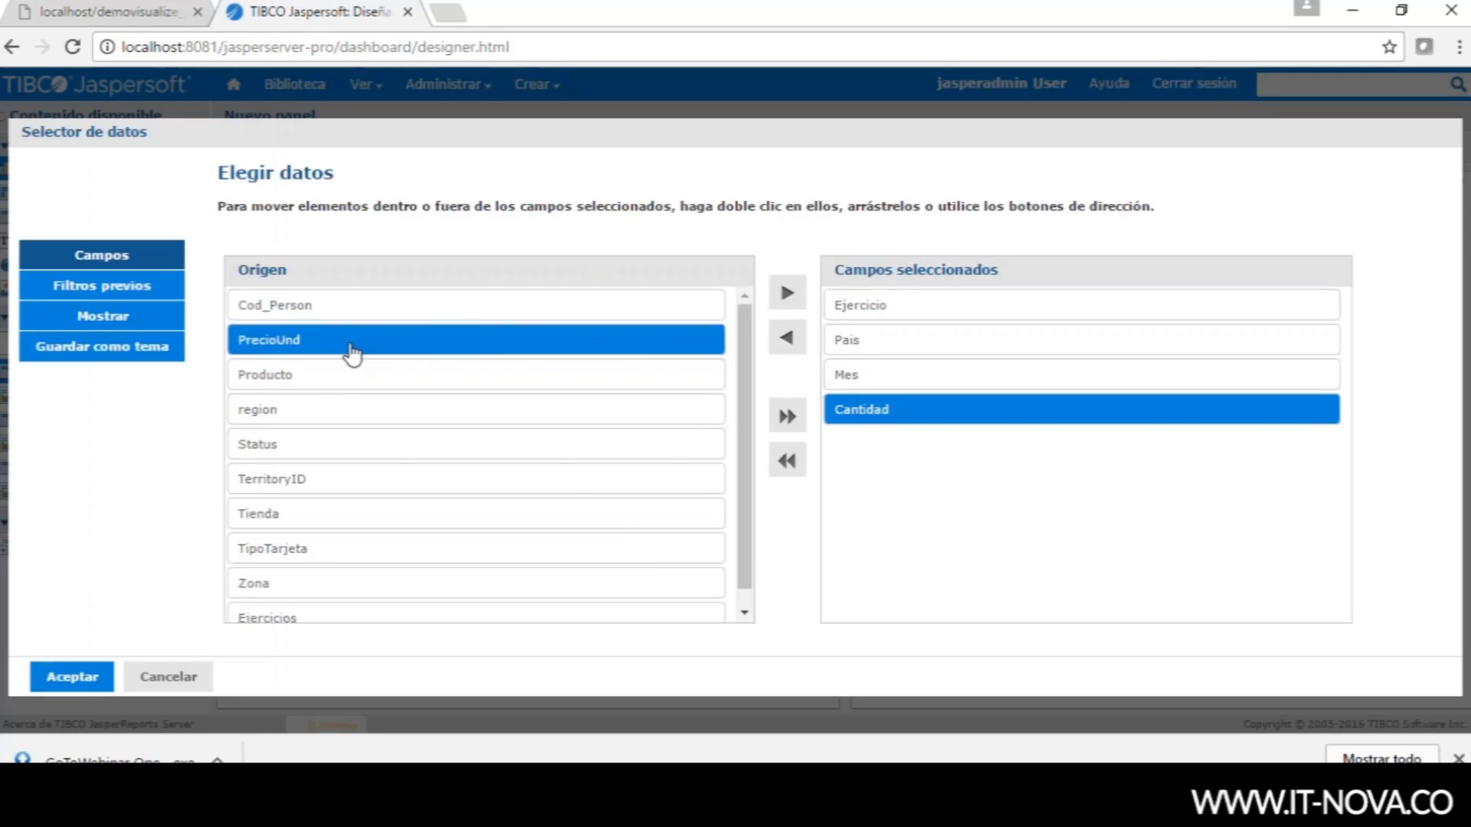
pyautogui.click(794, 281)
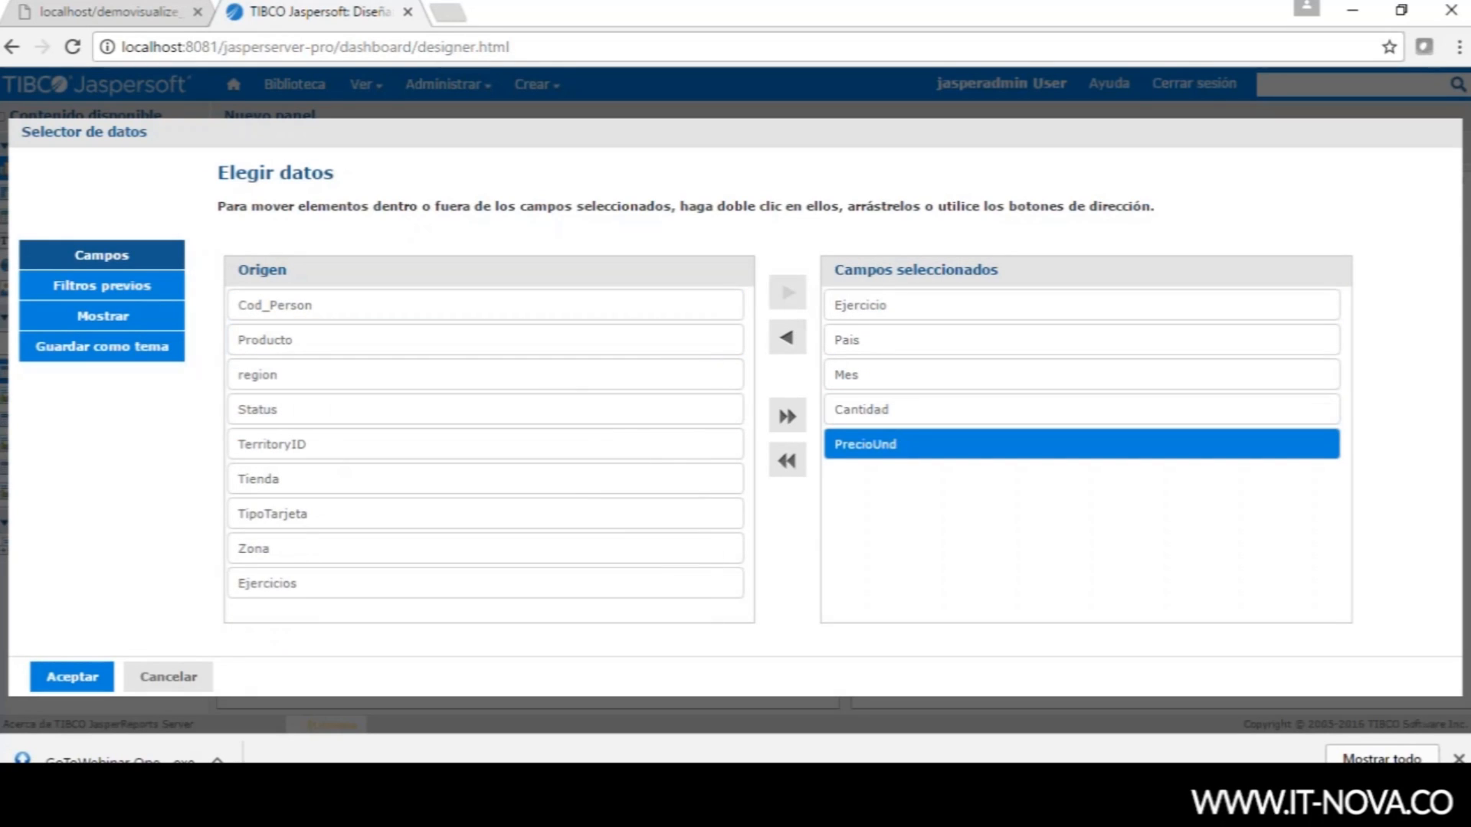
pyautogui.click(77, 676)
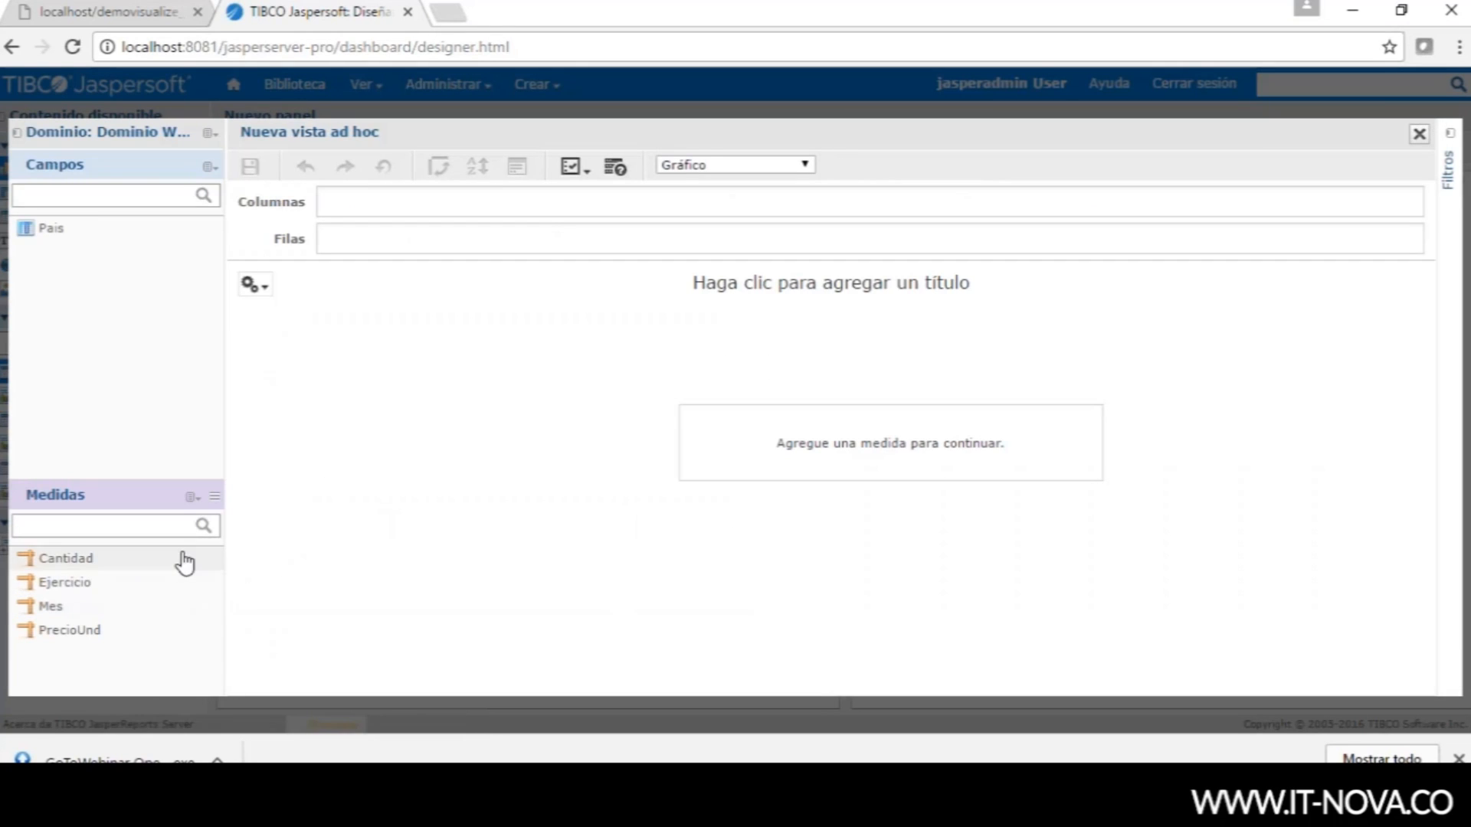
# - Replace Ejercicio with Ejercicios in the domain's selected fields
pyautogui.moveTo(223, 170)
pyautogui.moveTo(218, 138)
pyautogui.click(248, 174)
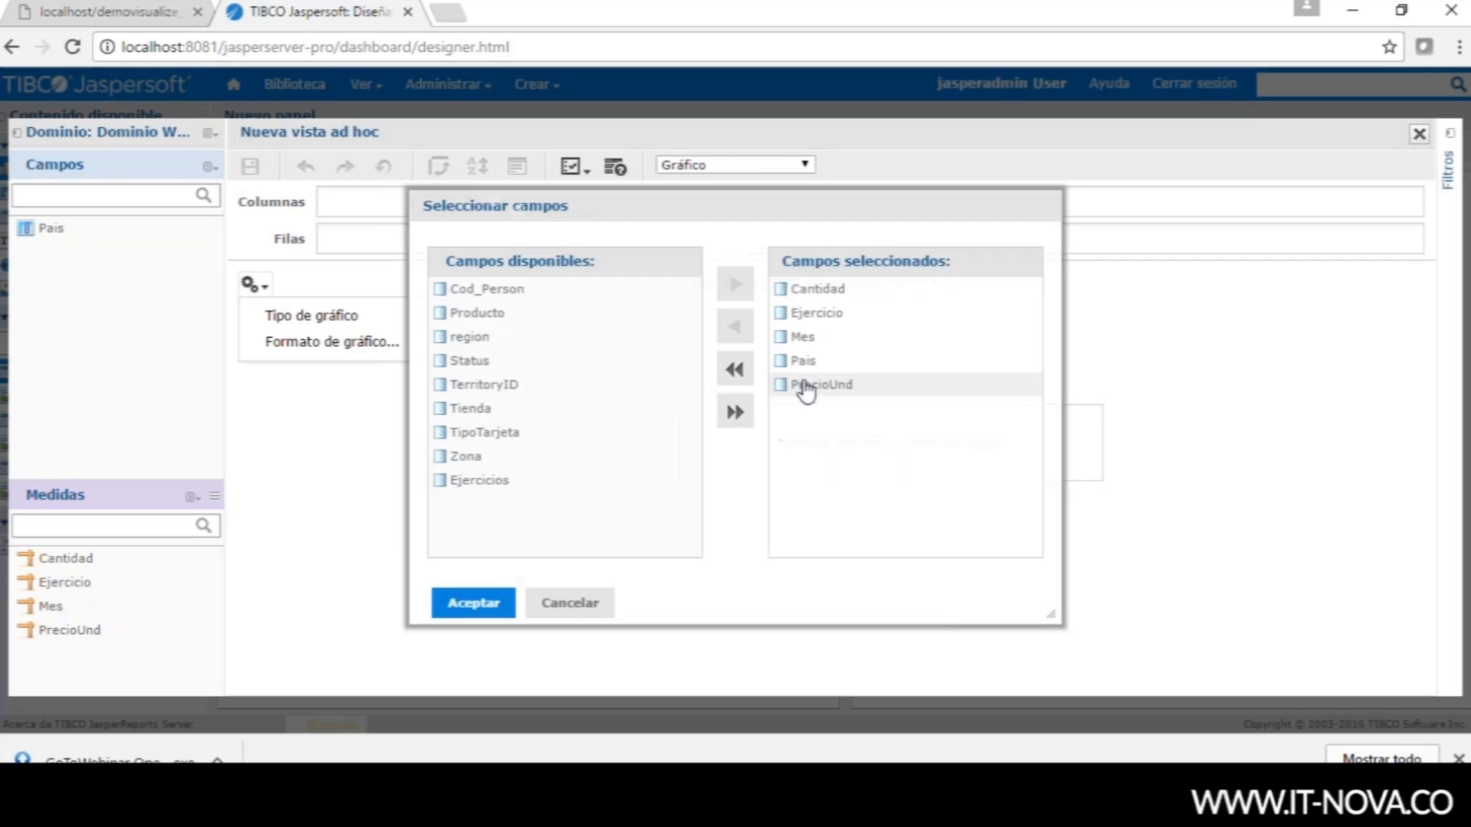
pyautogui.click(812, 322)
pyautogui.click(734, 326)
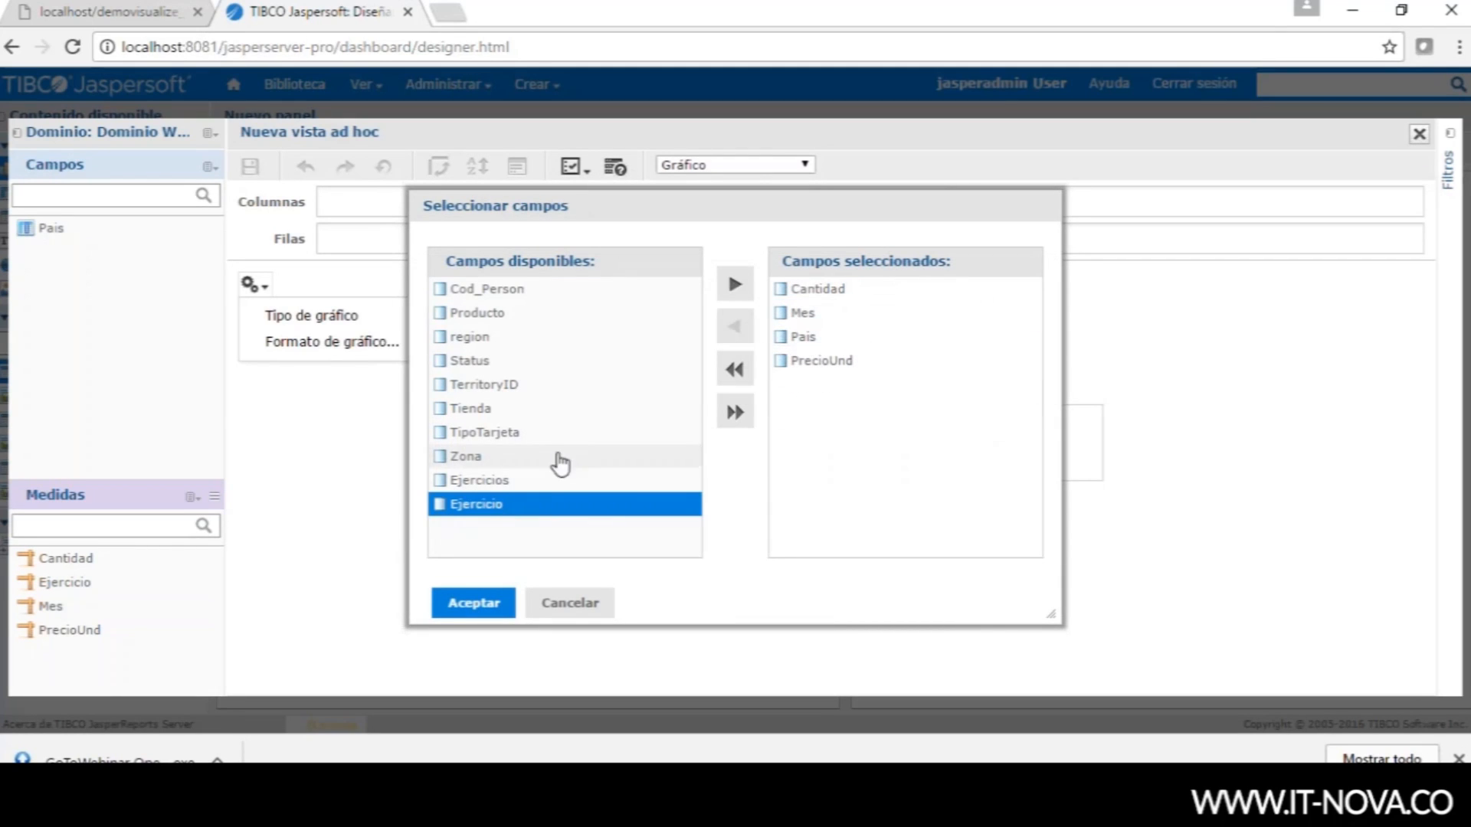
pyautogui.click(495, 482)
pyautogui.click(734, 286)
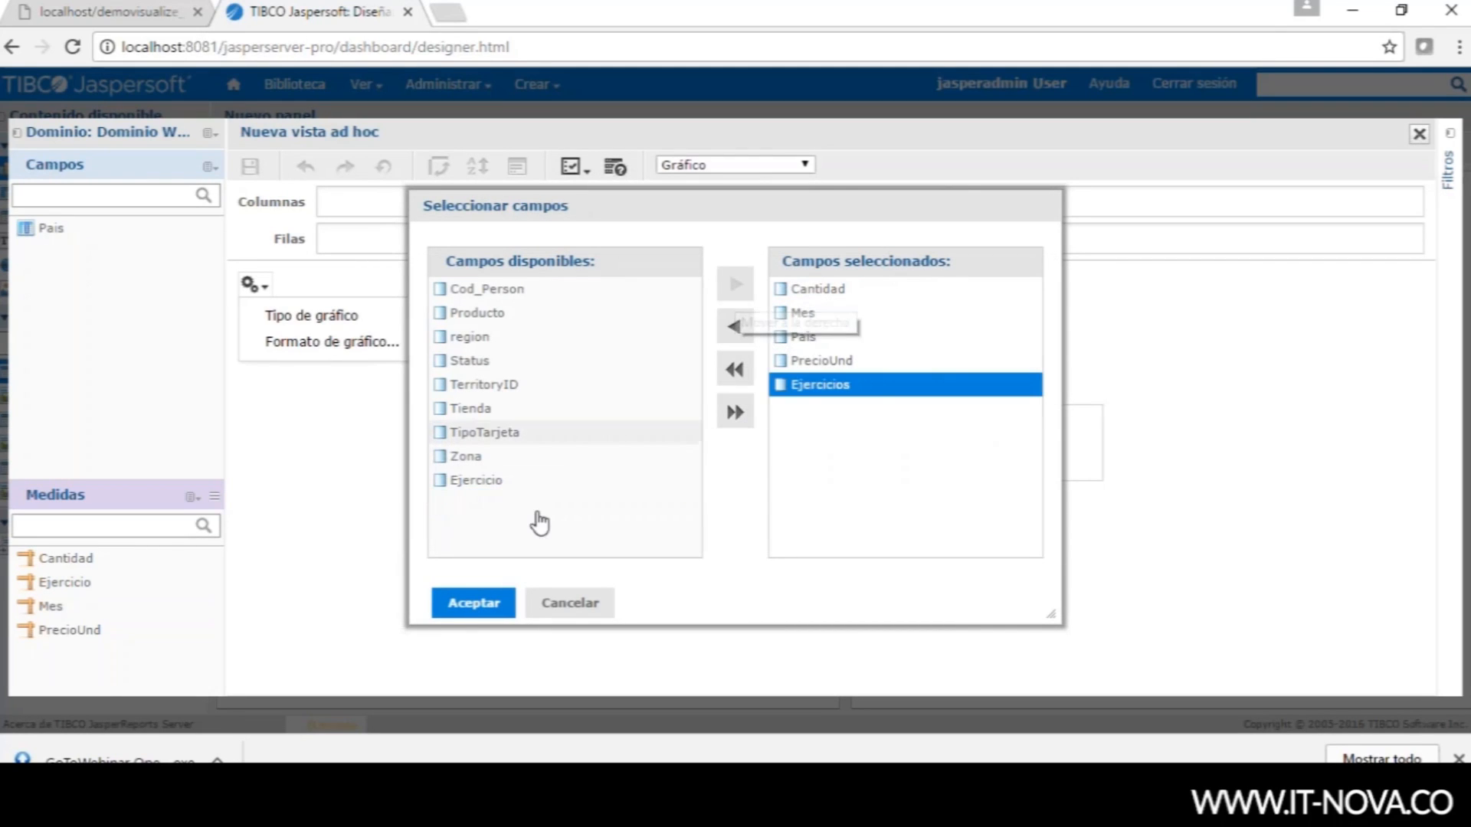
pyautogui.click(473, 603)
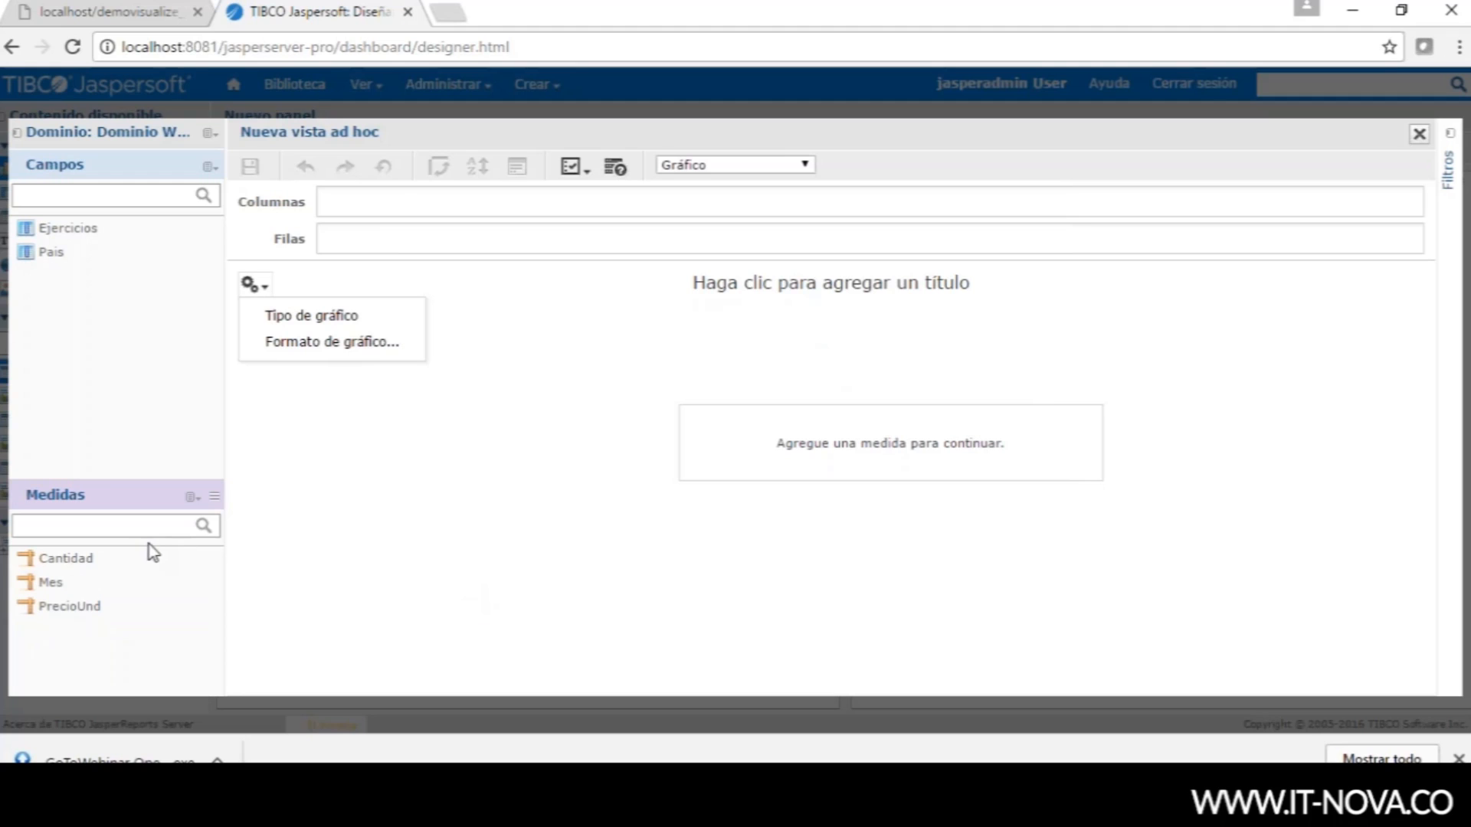
# - Convert Mes from a measure to a field and place it on Filas
pyautogui.click(46, 236)
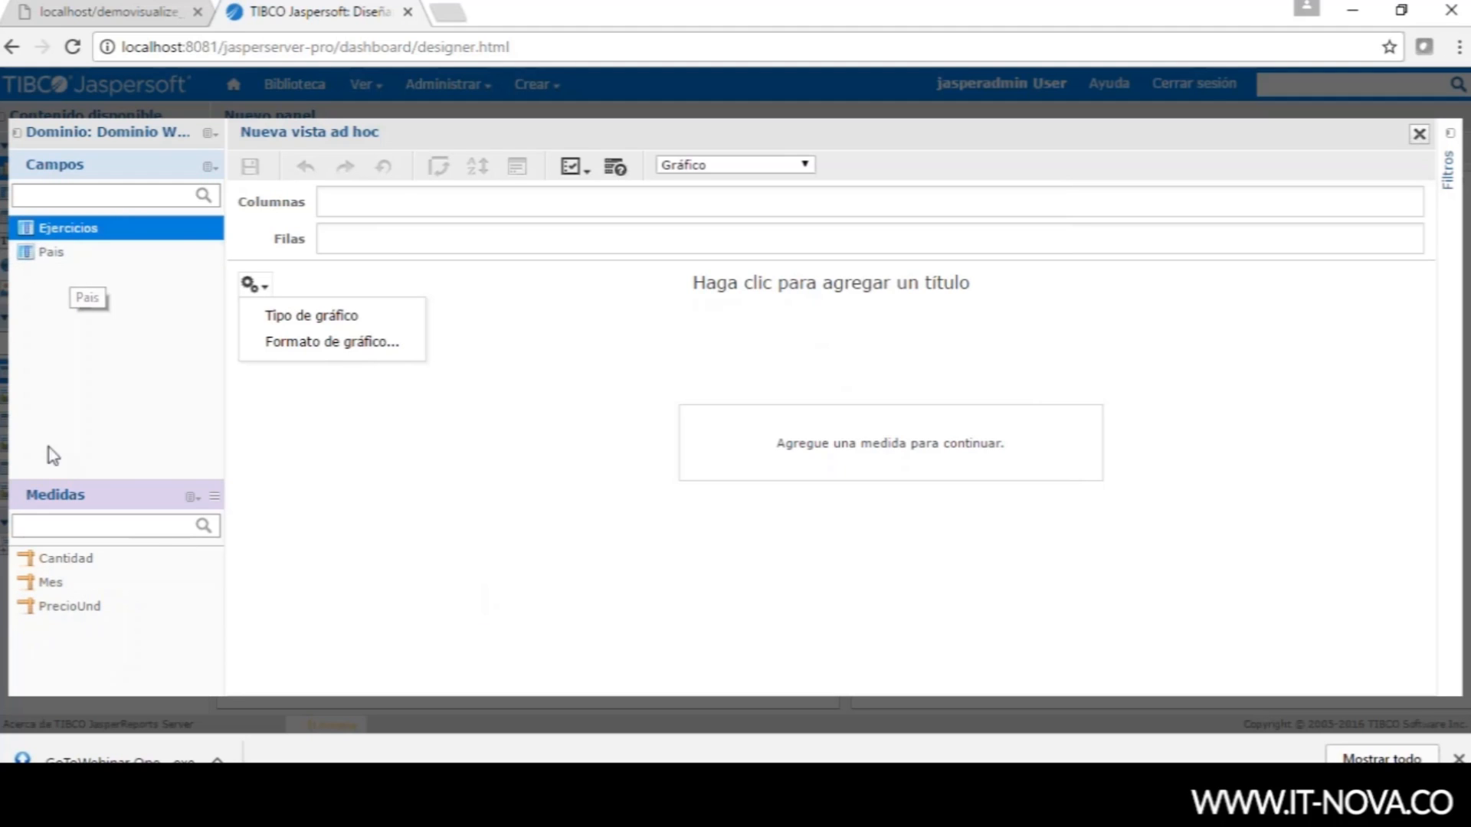
pyautogui.rightClick(34, 582)
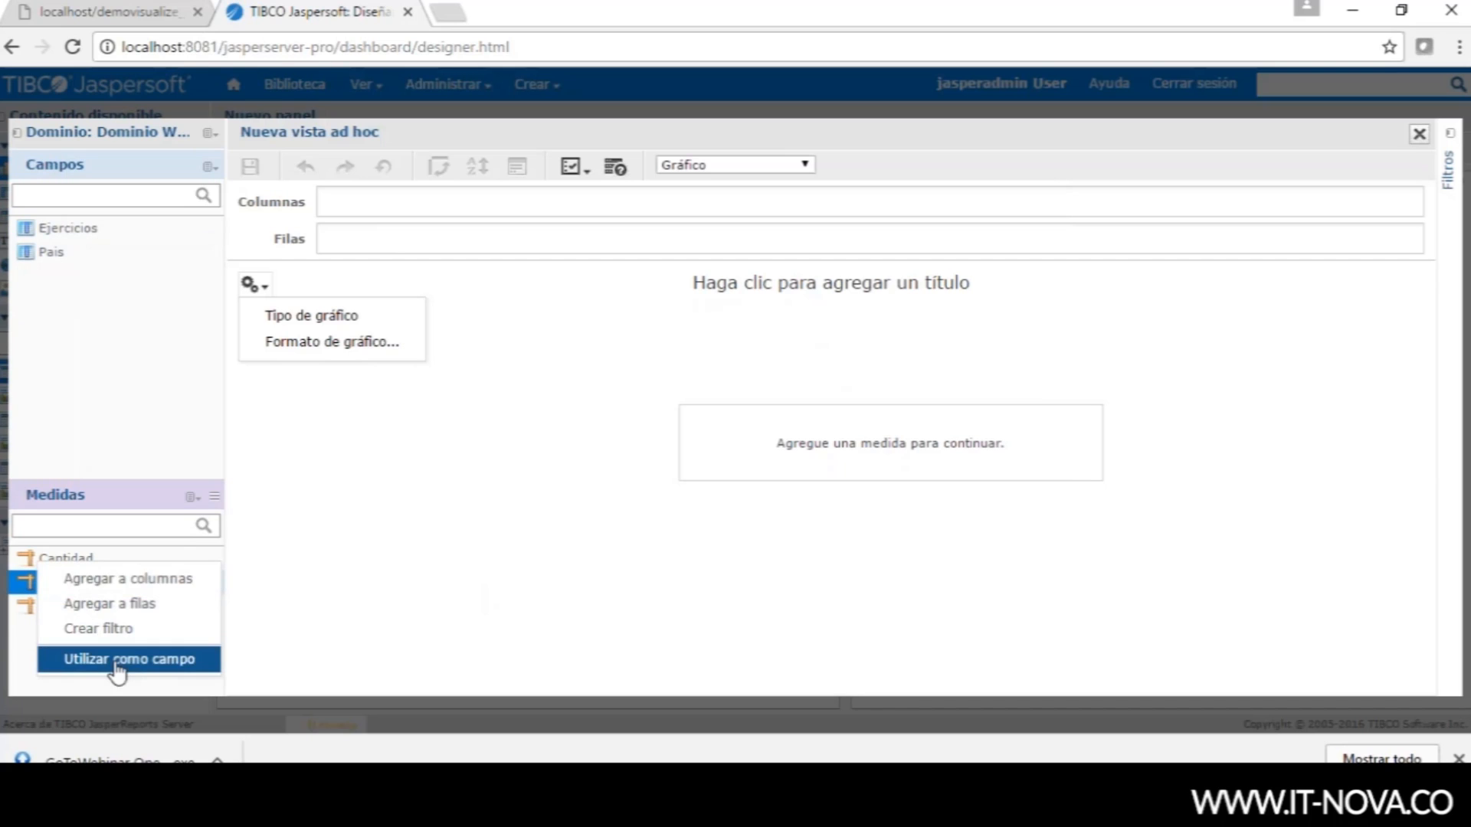
pyautogui.click(118, 668)
pyautogui.click(68, 258)
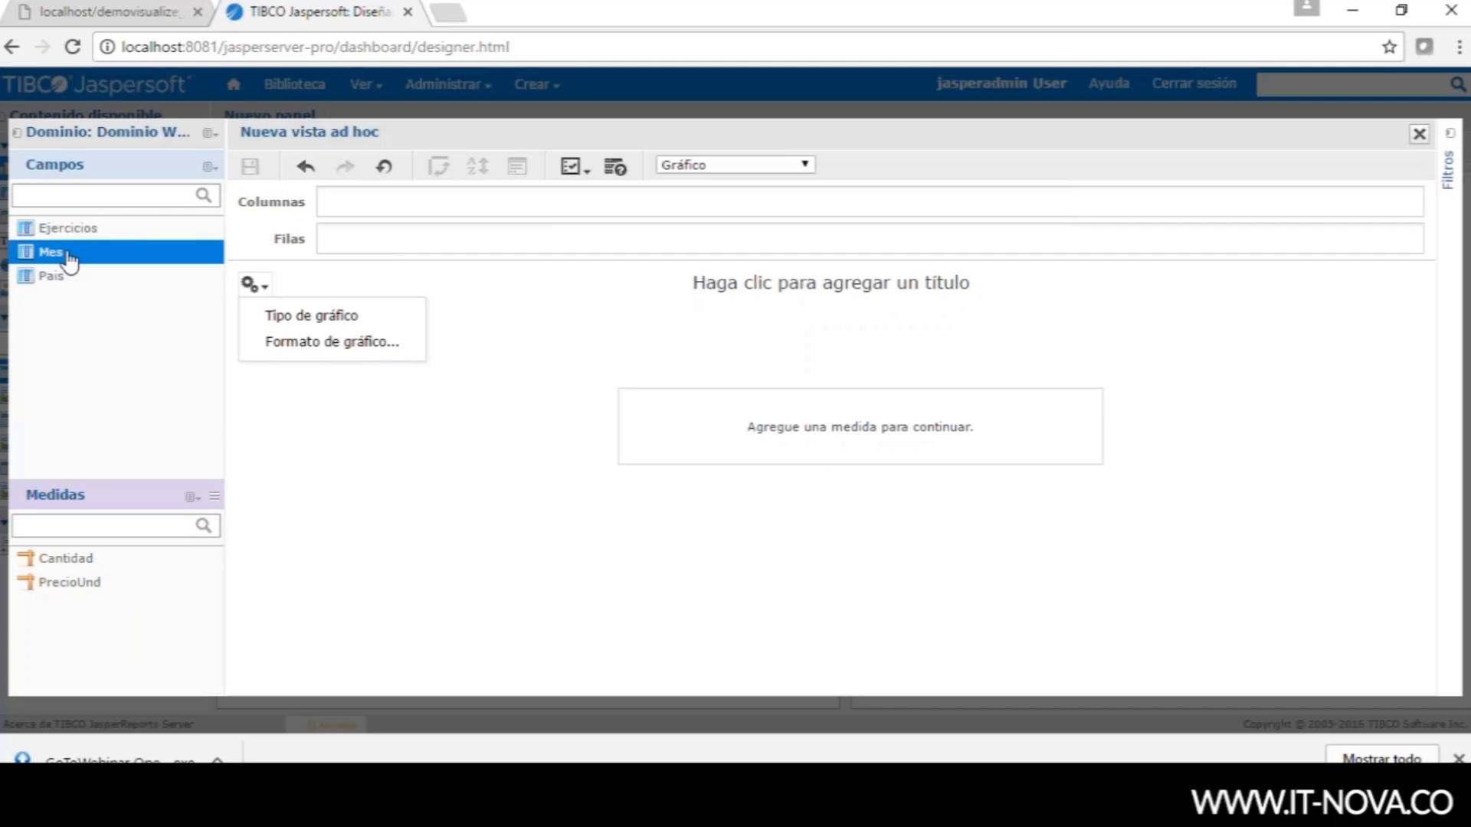
pyautogui.moveTo(51, 260); pyautogui.dragTo(364, 247)
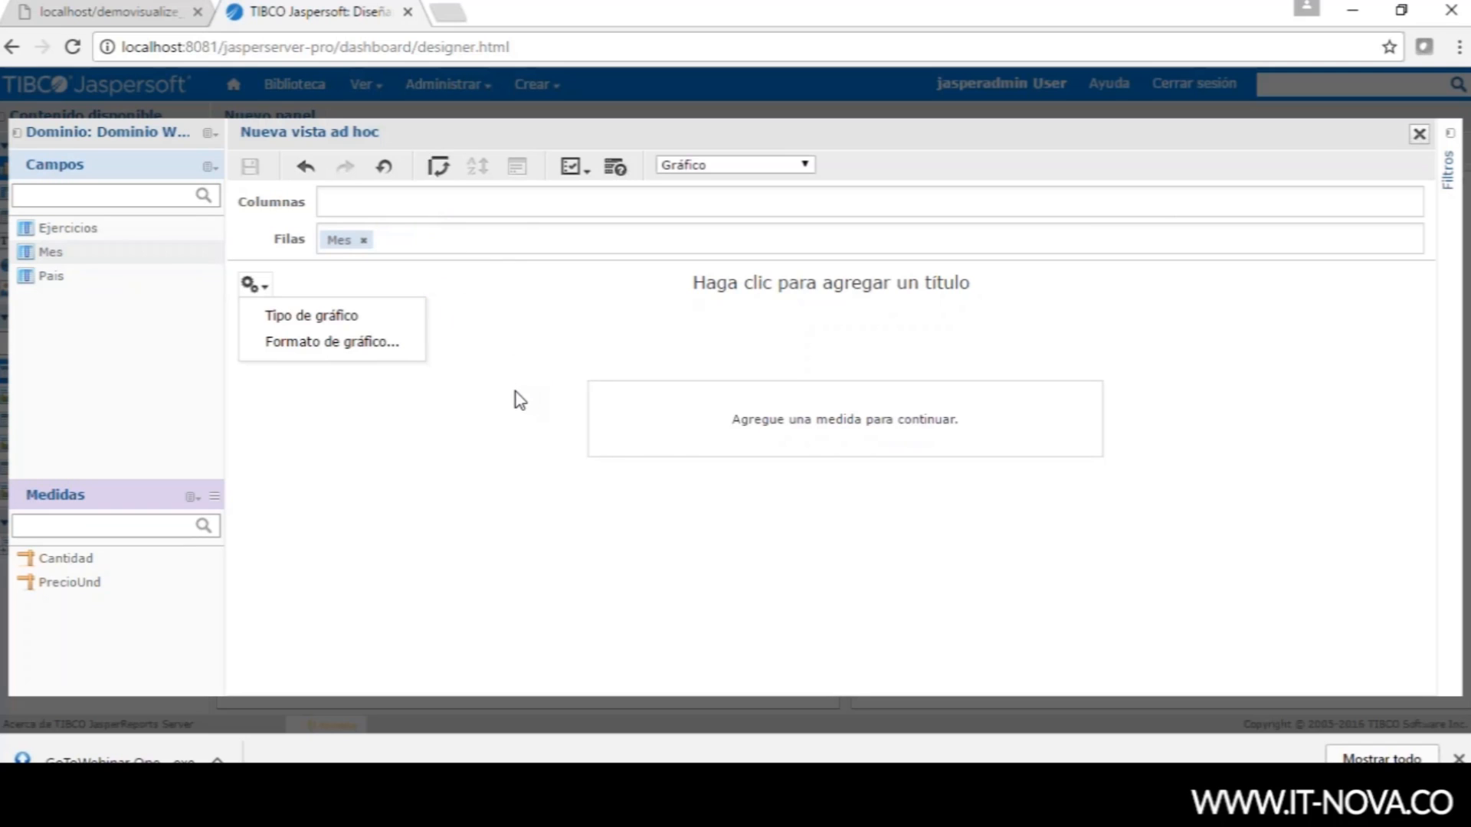
# - Create a validated calculated measure Ventas = "Cantidad"*"PrecioUnd" and drag it to Columnas
pyautogui.click(215, 498)
pyautogui.click(222, 514)
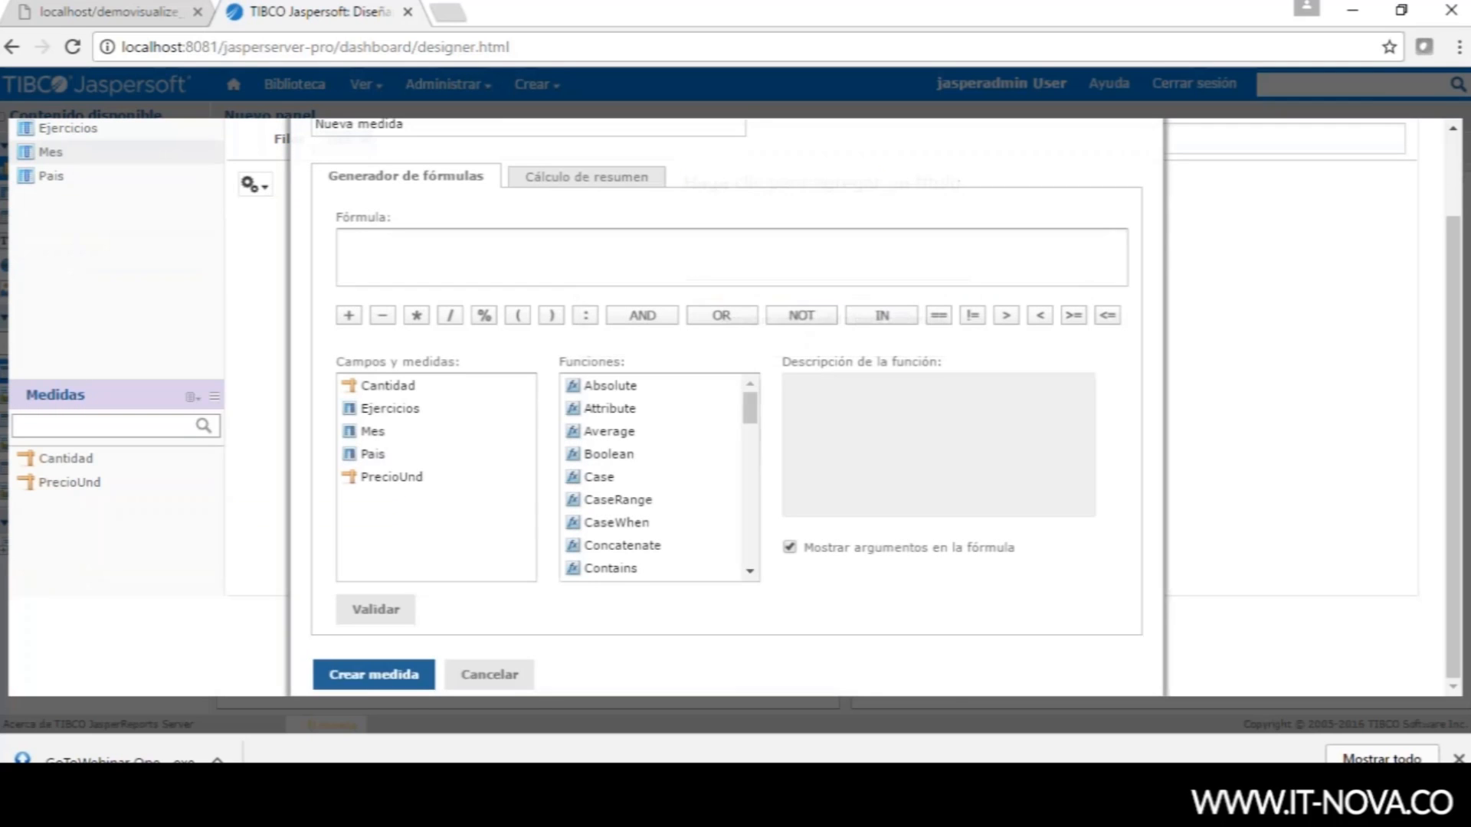
pyautogui.moveTo(417, 136); pyautogui.dragTo(254, 158)
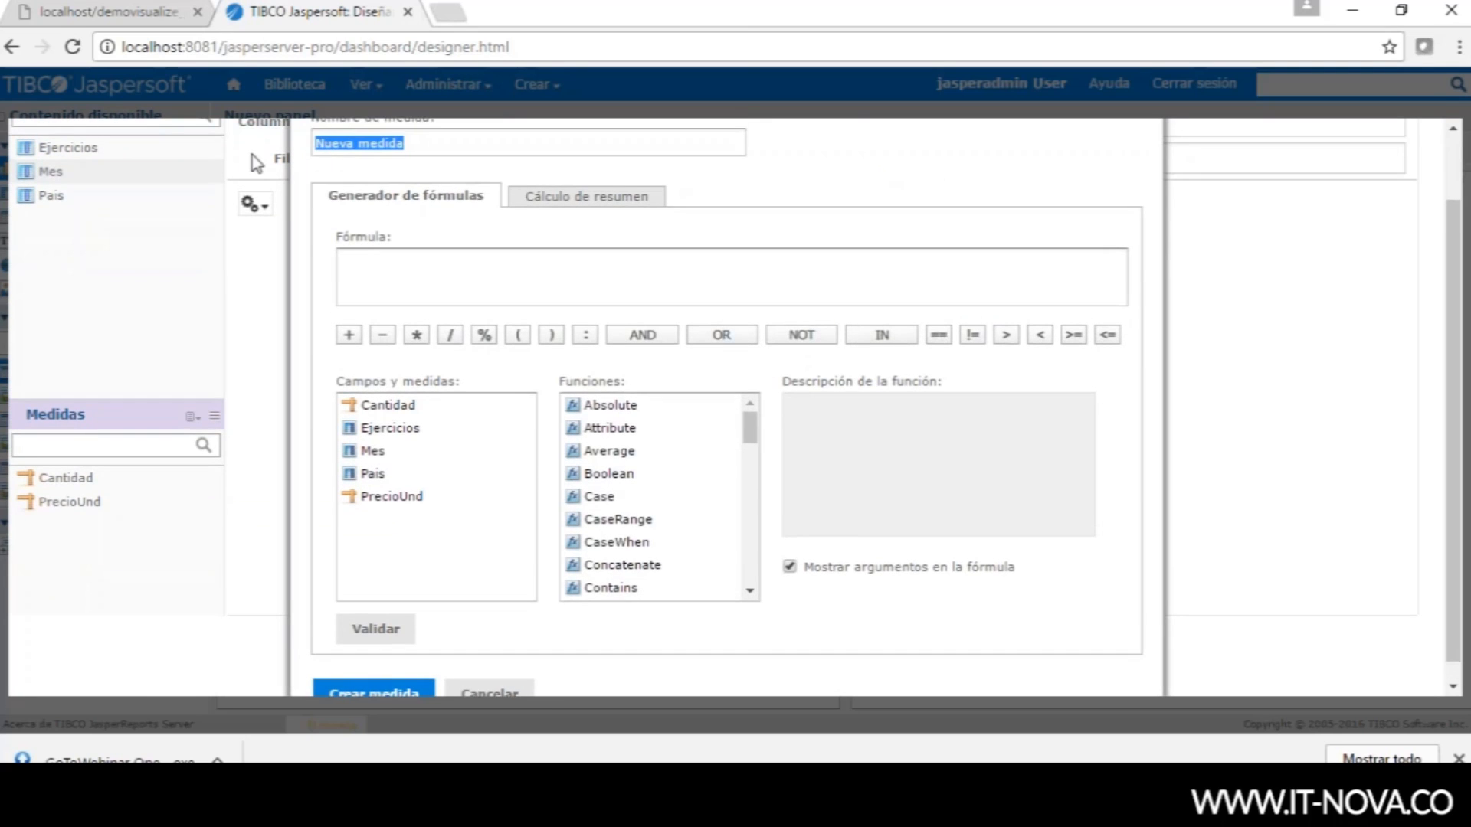
pyautogui.write('Ventas')
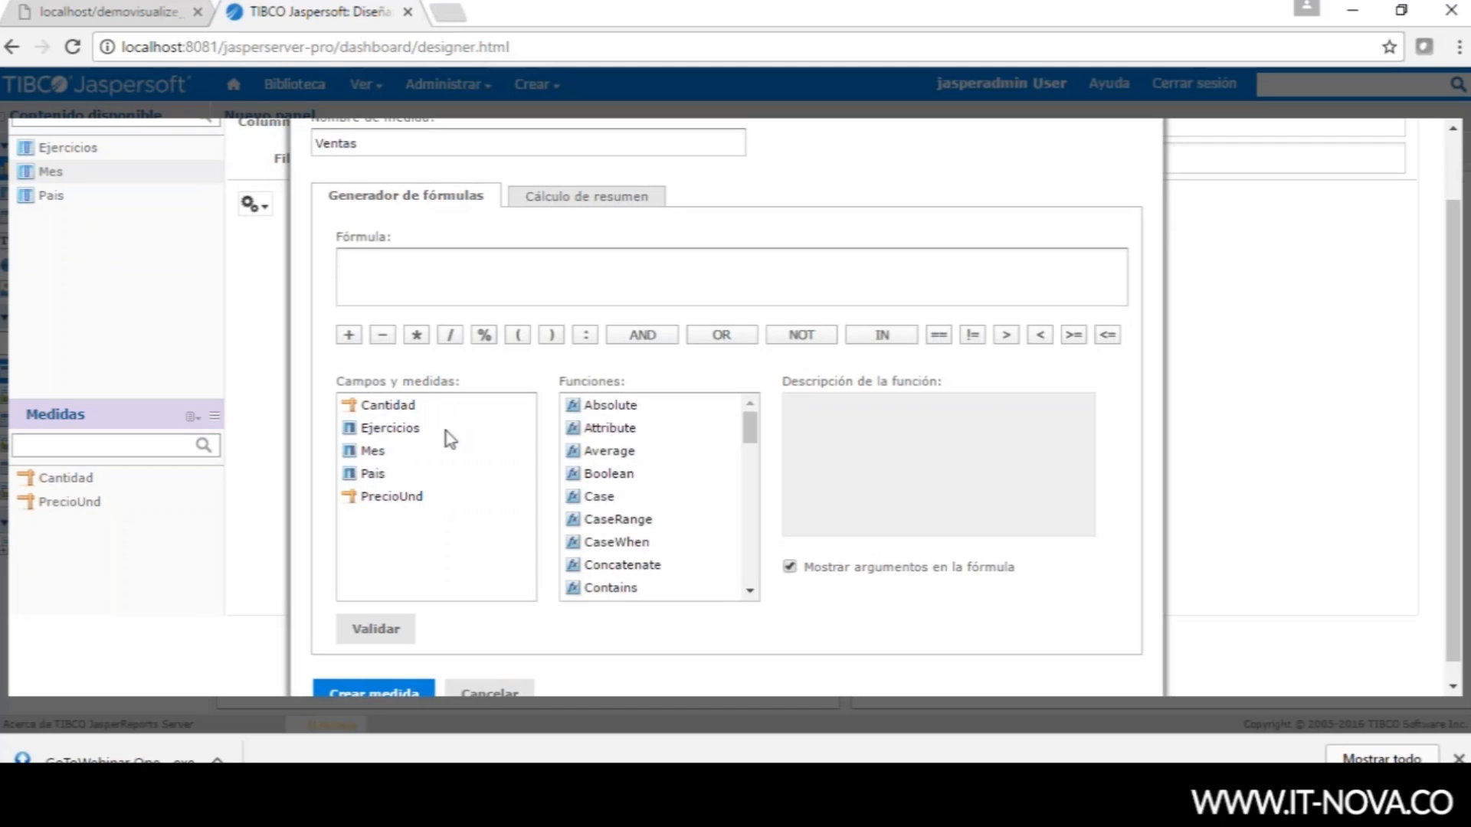
pyautogui.click(388, 406)
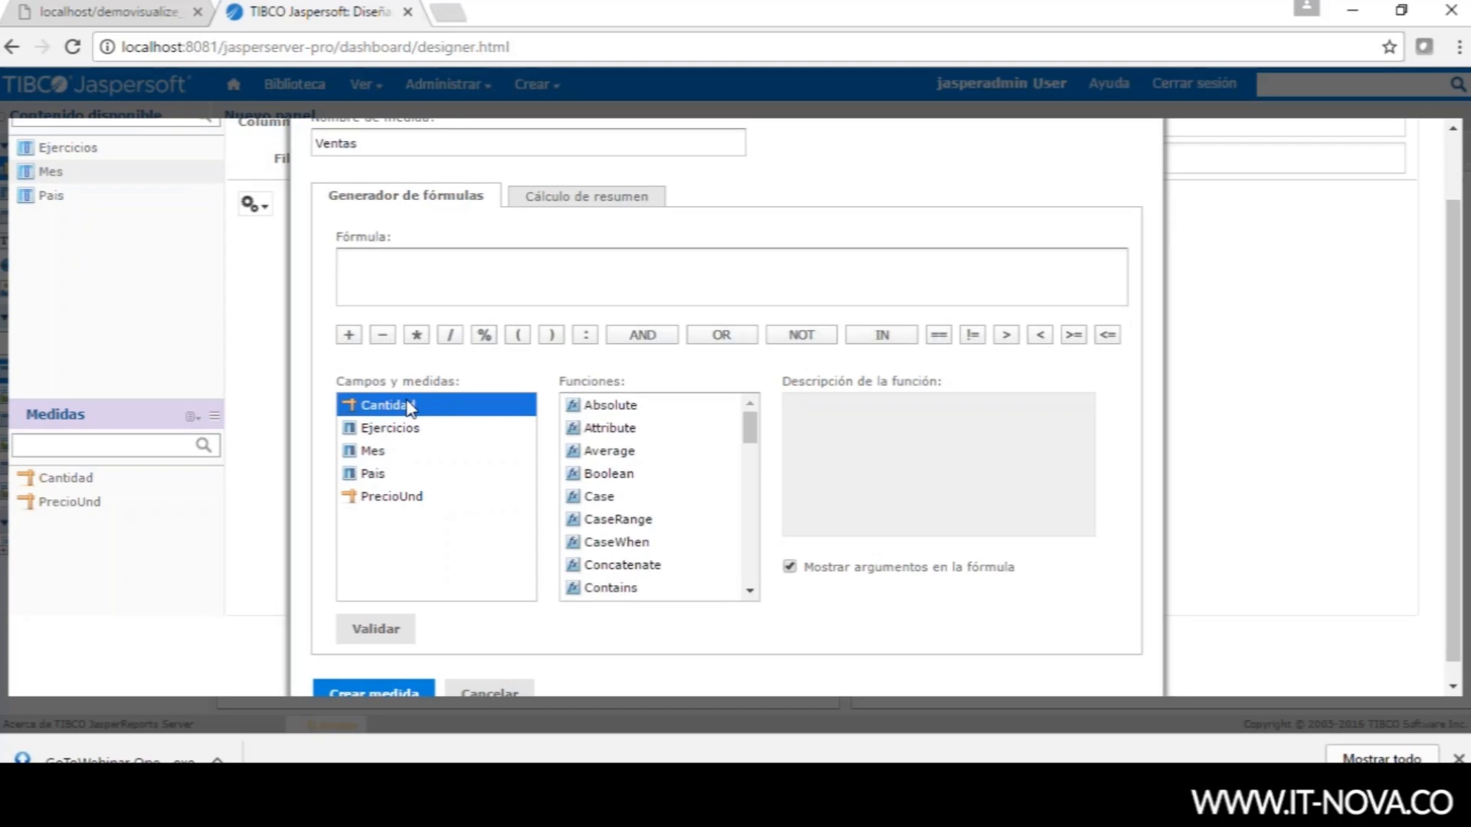
pyautogui.doubleClick(404, 412)
pyautogui.doubleClick(394, 498)
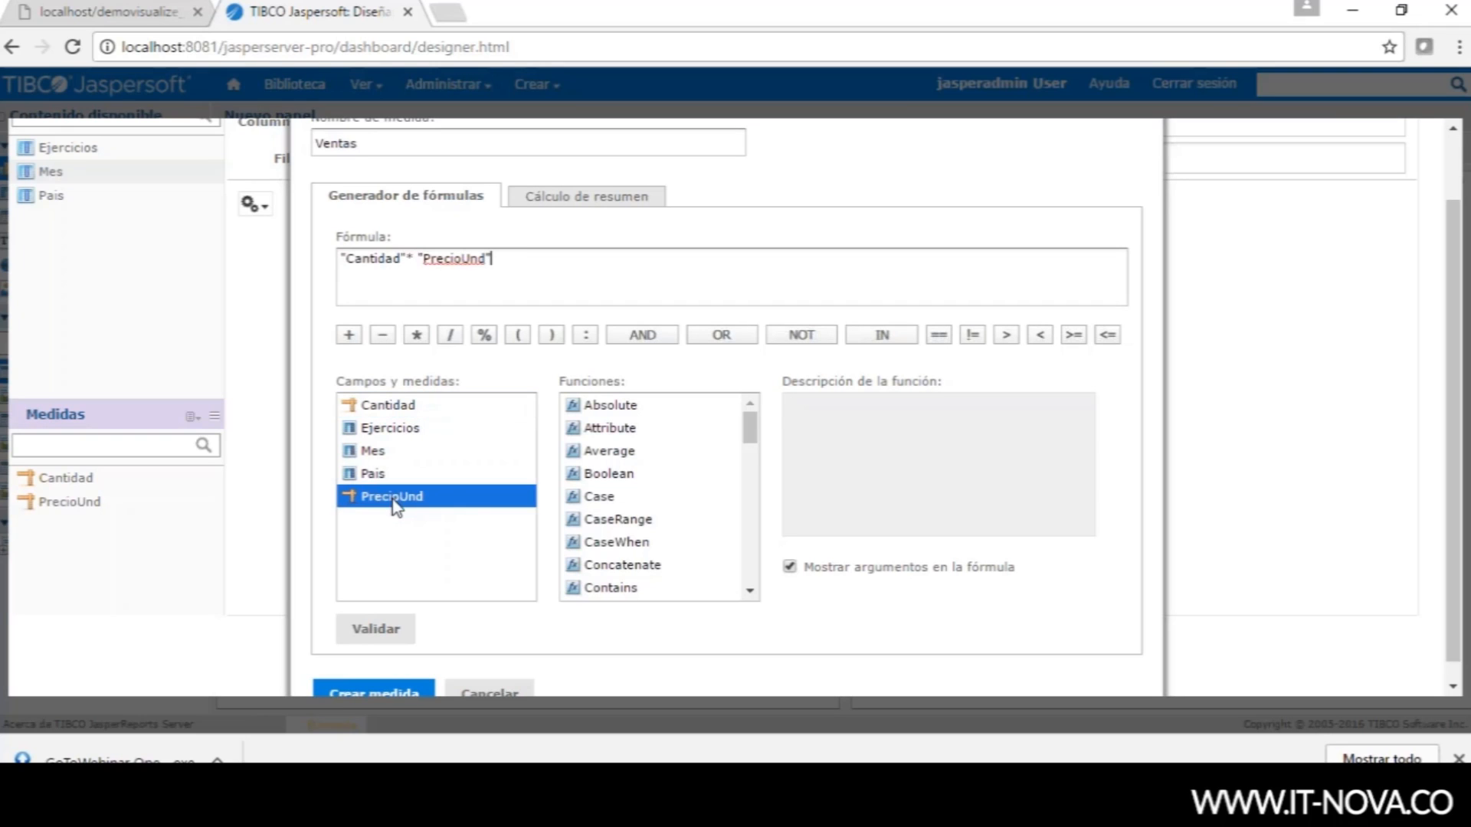
pyautogui.click(380, 629)
pyautogui.click(380, 690)
pyautogui.click(69, 582)
pyautogui.moveTo(226, 584); pyautogui.dragTo(329, 203)
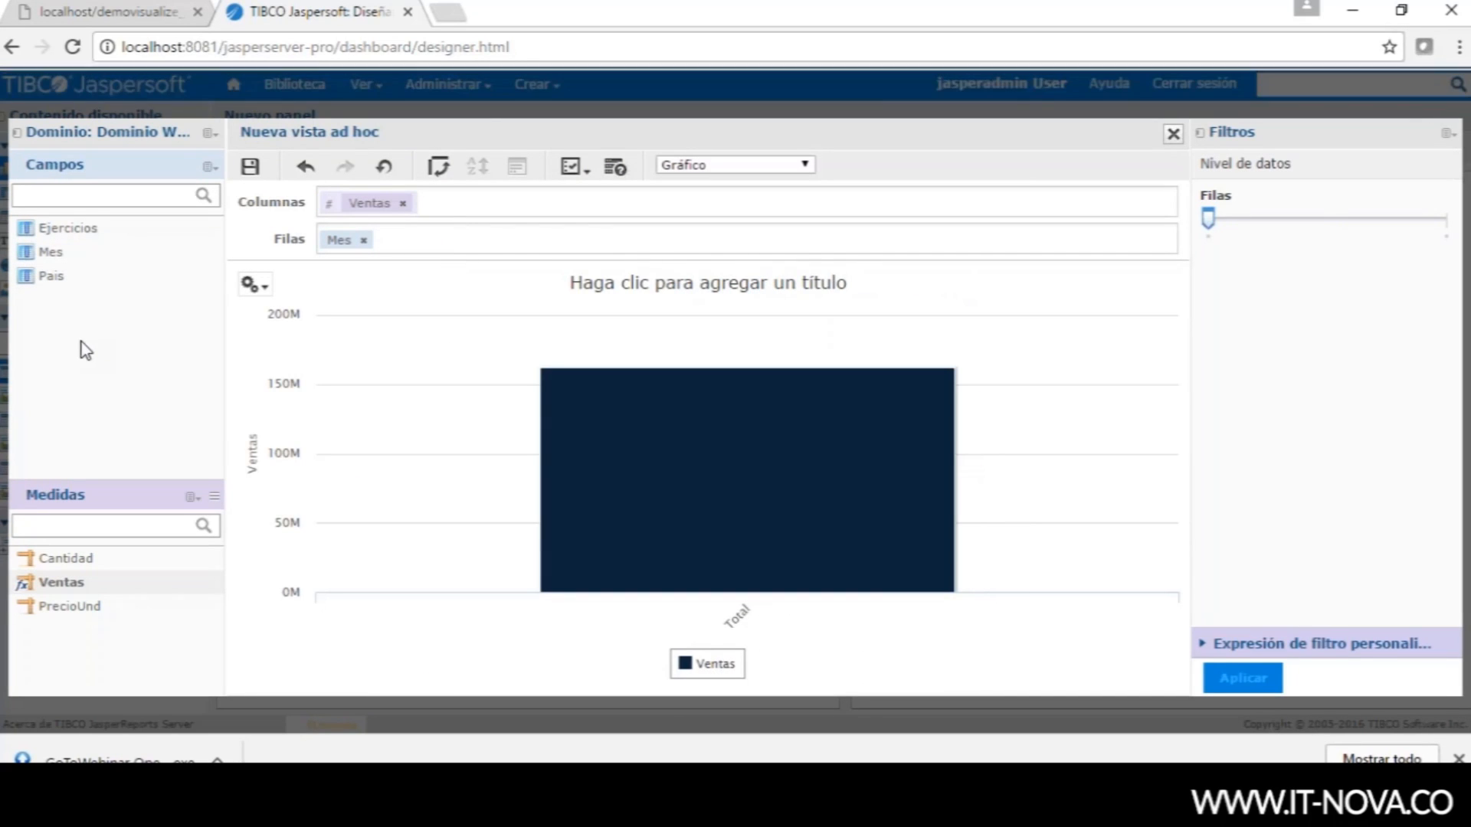
# - Add the region field to the domain's selected fields
pyautogui.click(209, 132)
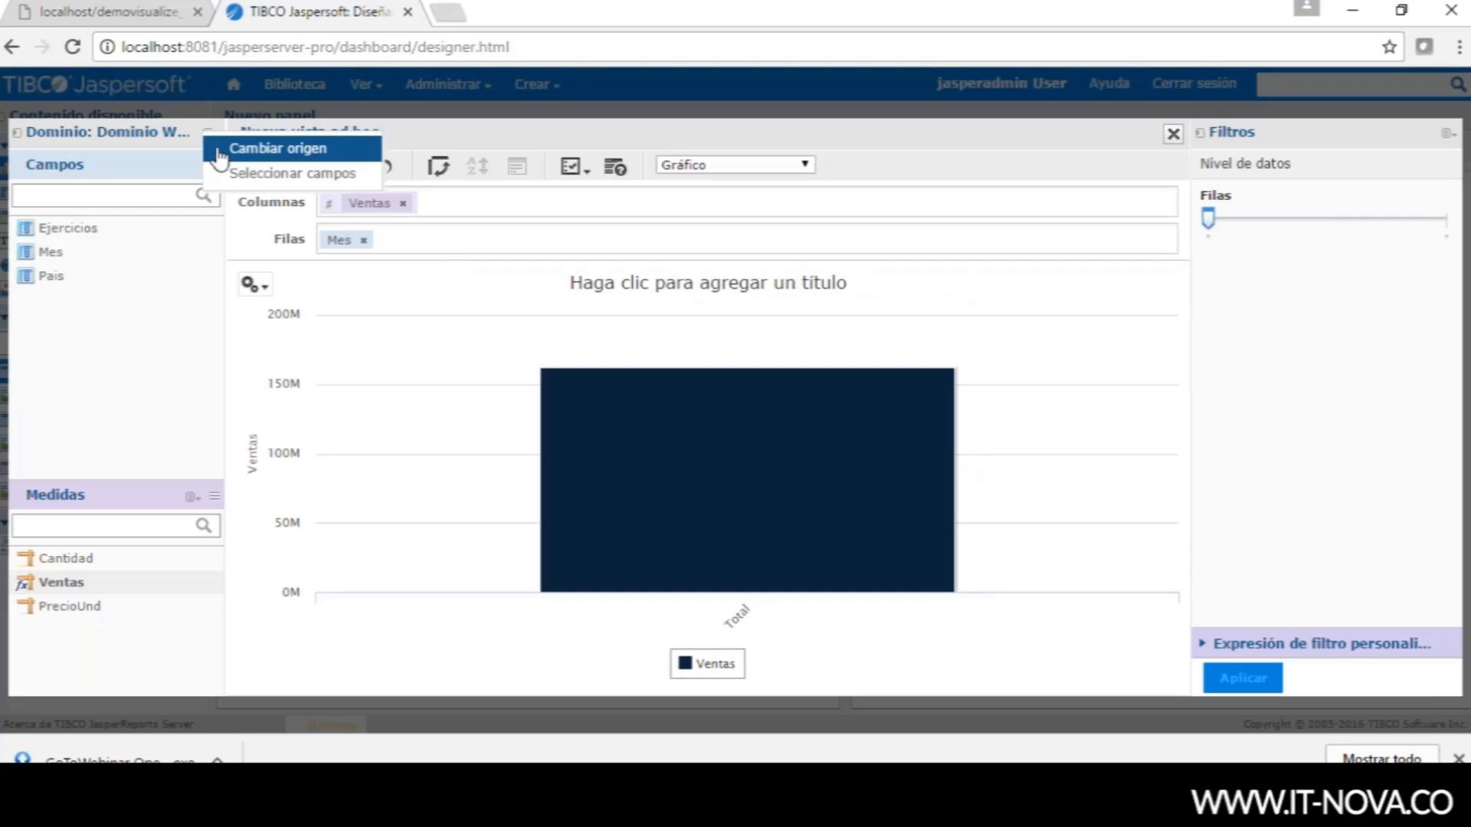
pyautogui.click(270, 175)
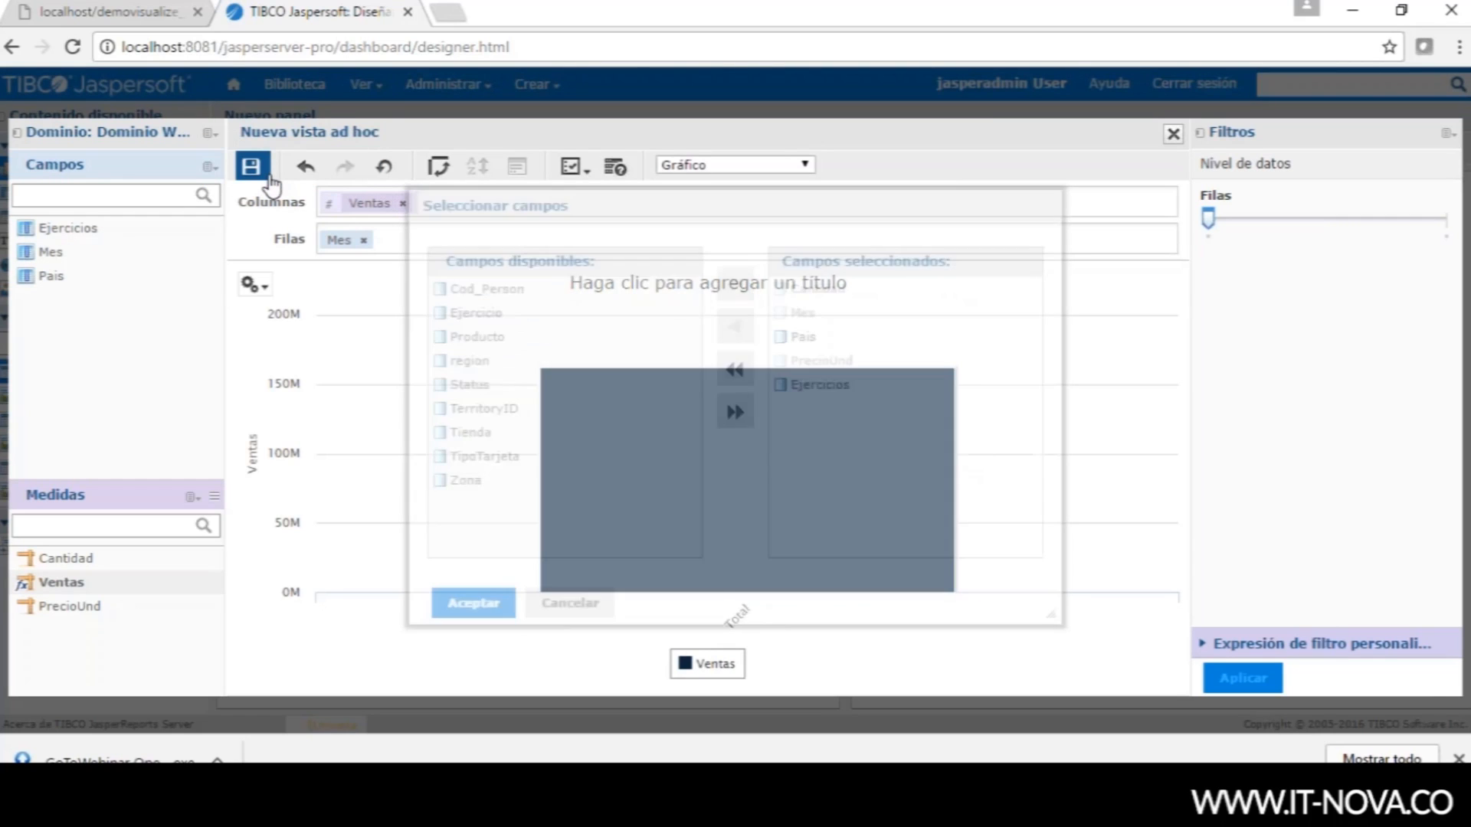
pyautogui.click(458, 363)
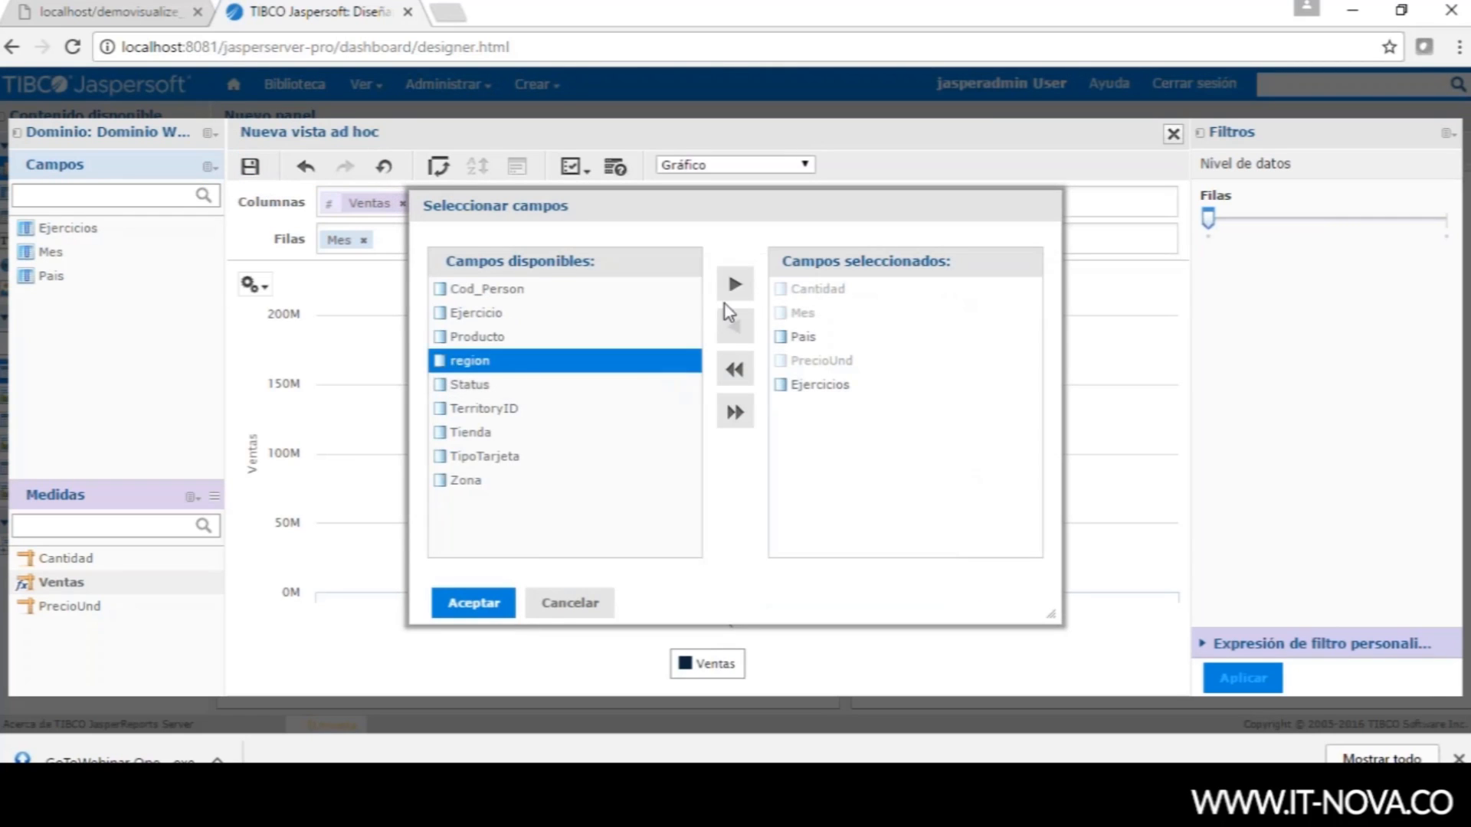
pyautogui.click(735, 285)
pyautogui.click(471, 609)
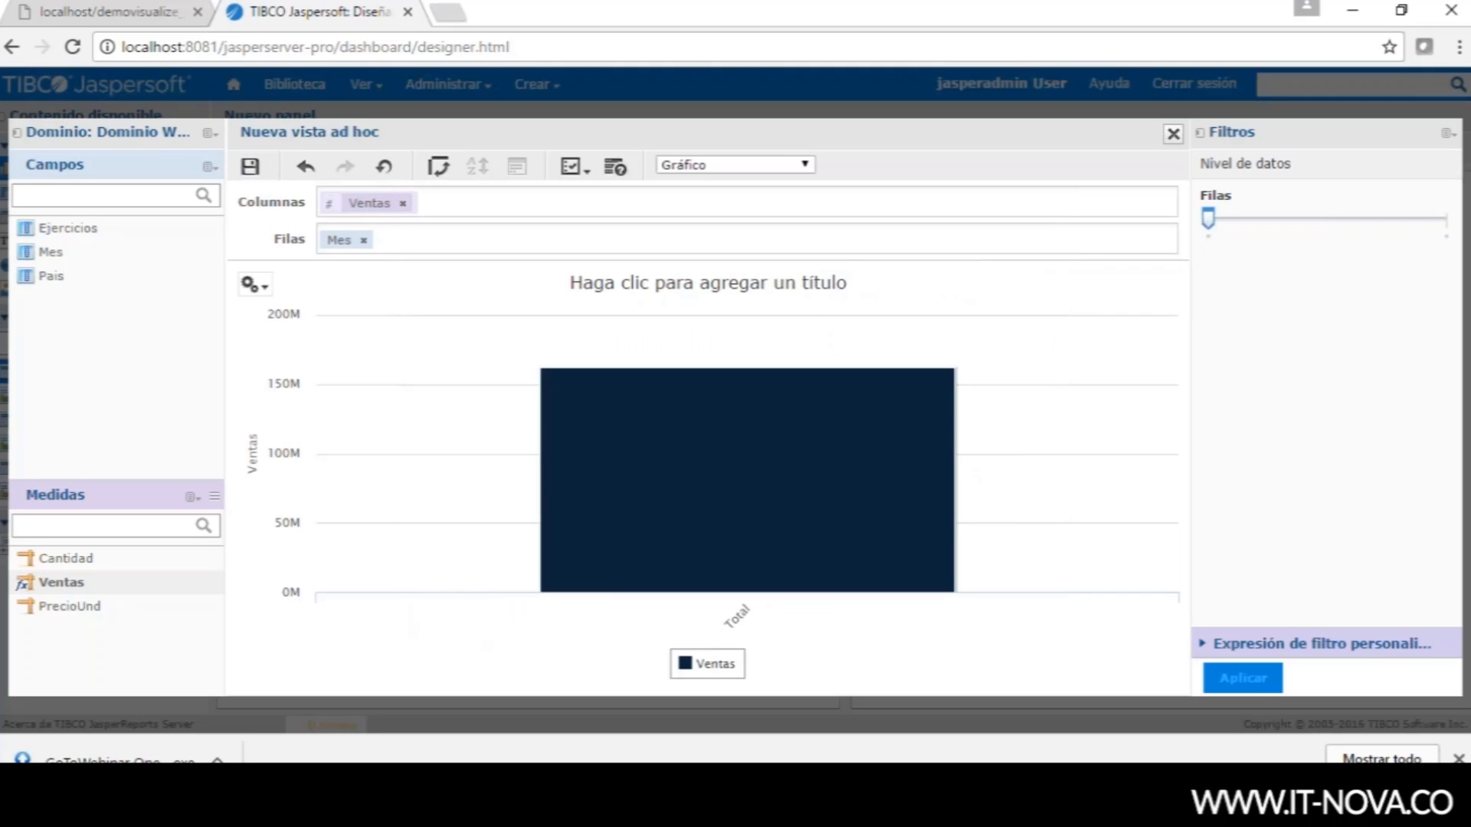
# - Put region on Columnas before Ventas and slide rows and columns to month and region detail
pyautogui.moveTo(57, 232); pyautogui.dragTo(345, 204)
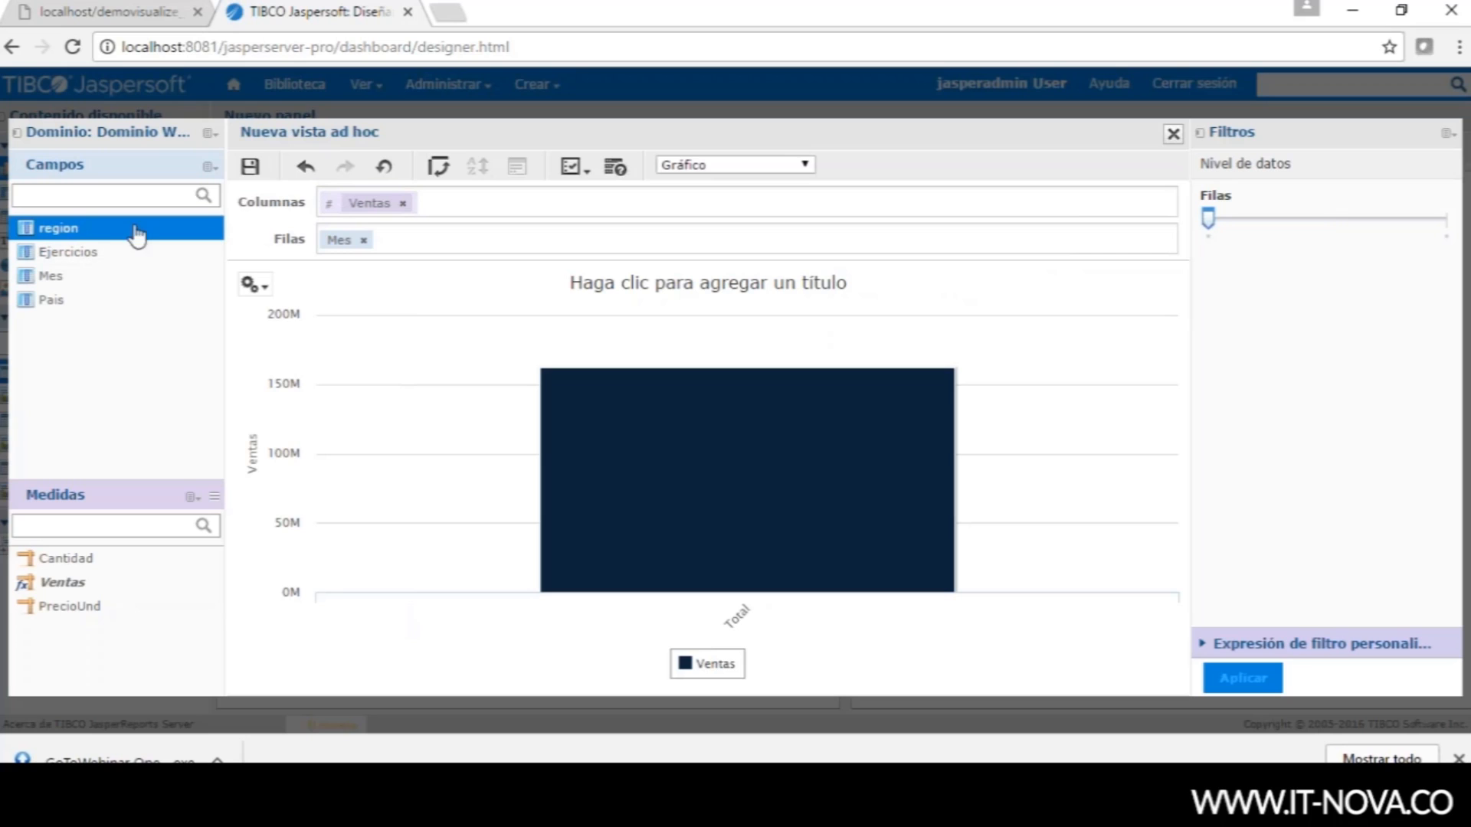
pyautogui.moveTo(105, 239); pyautogui.dragTo(333, 205)
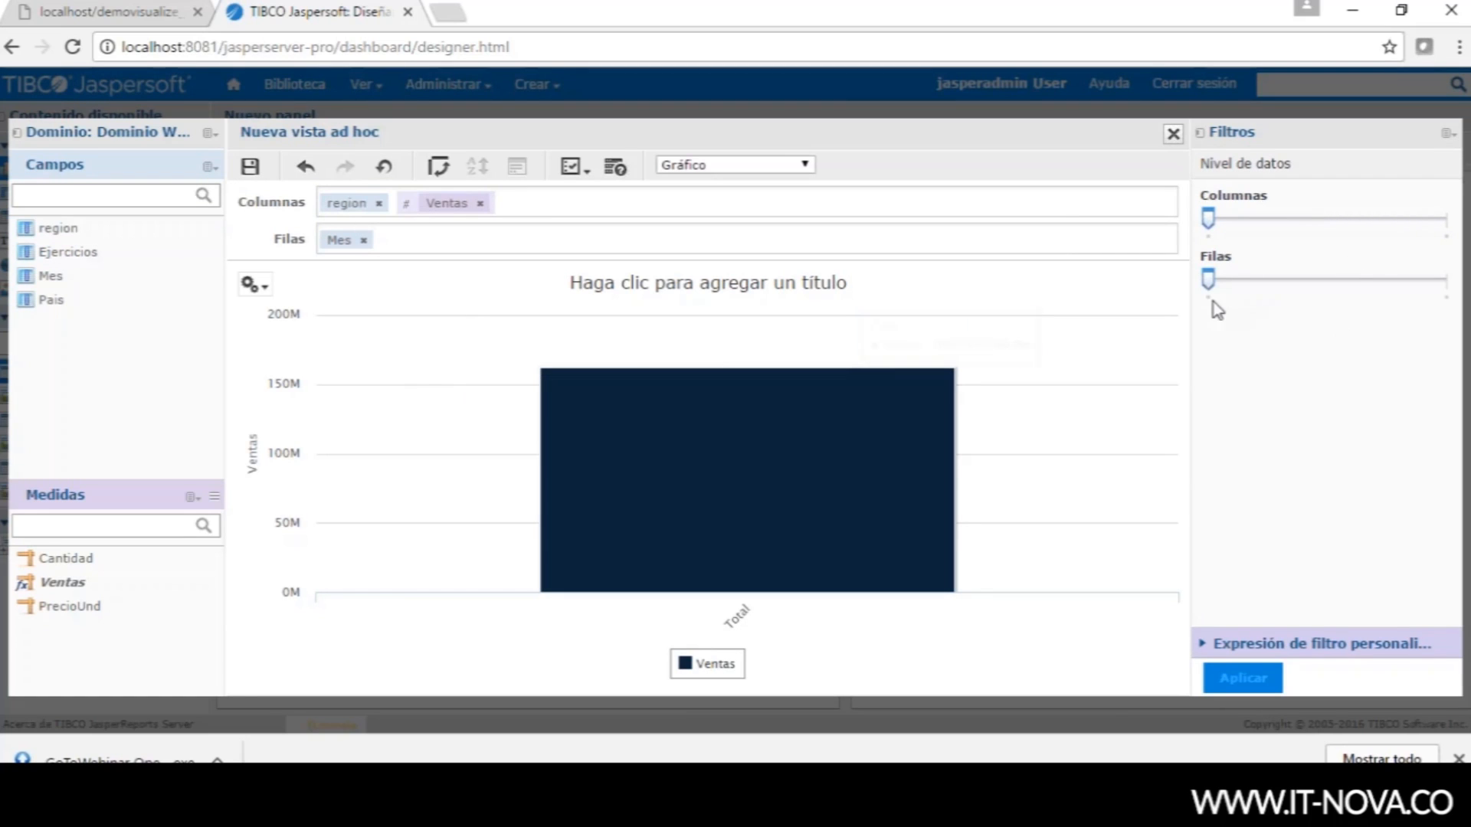
pyautogui.moveTo(1213, 293); pyautogui.dragTo(1375, 301)
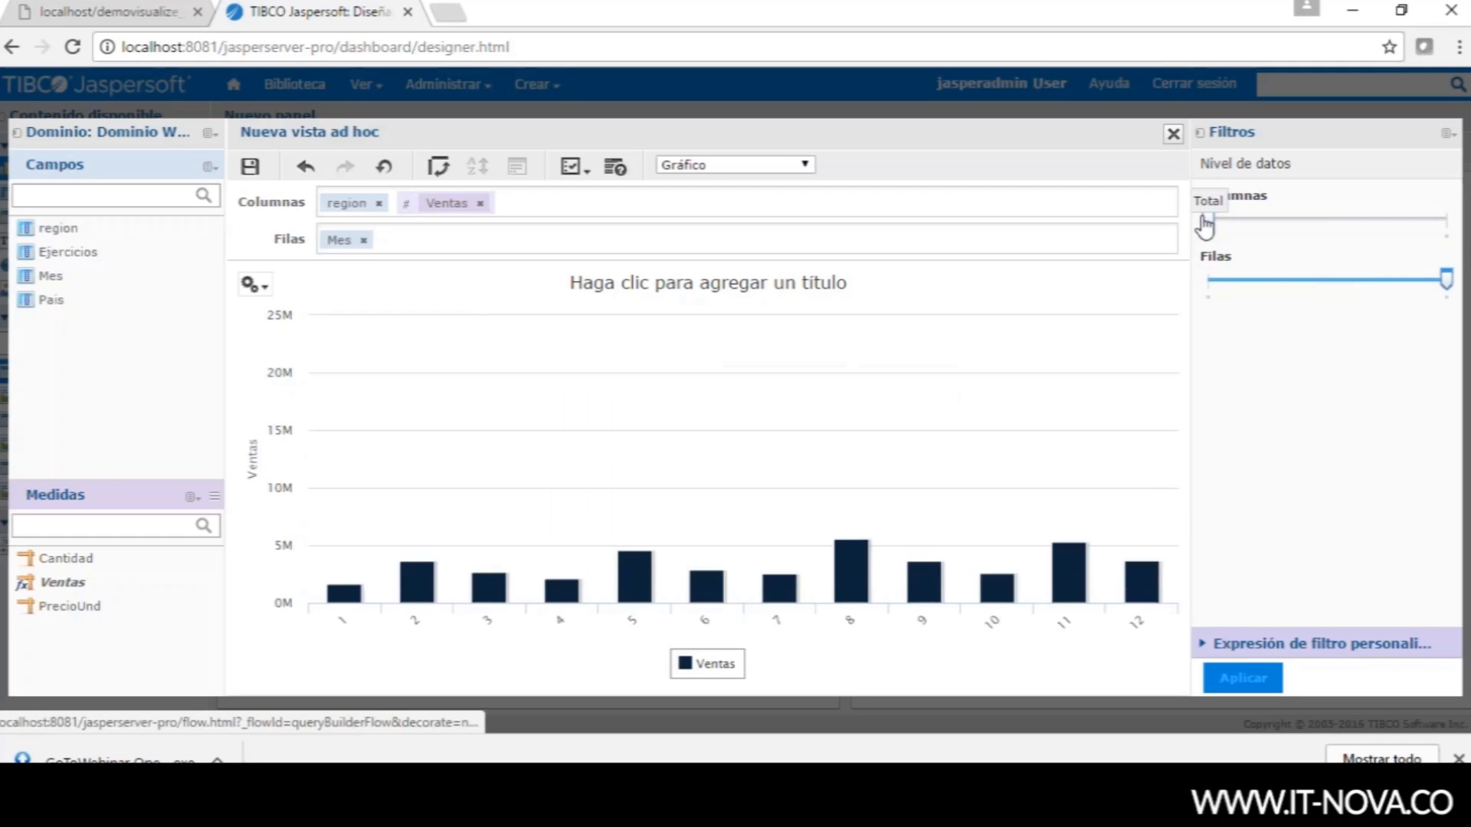
pyautogui.moveTo(1208, 222); pyautogui.dragTo(1344, 230)
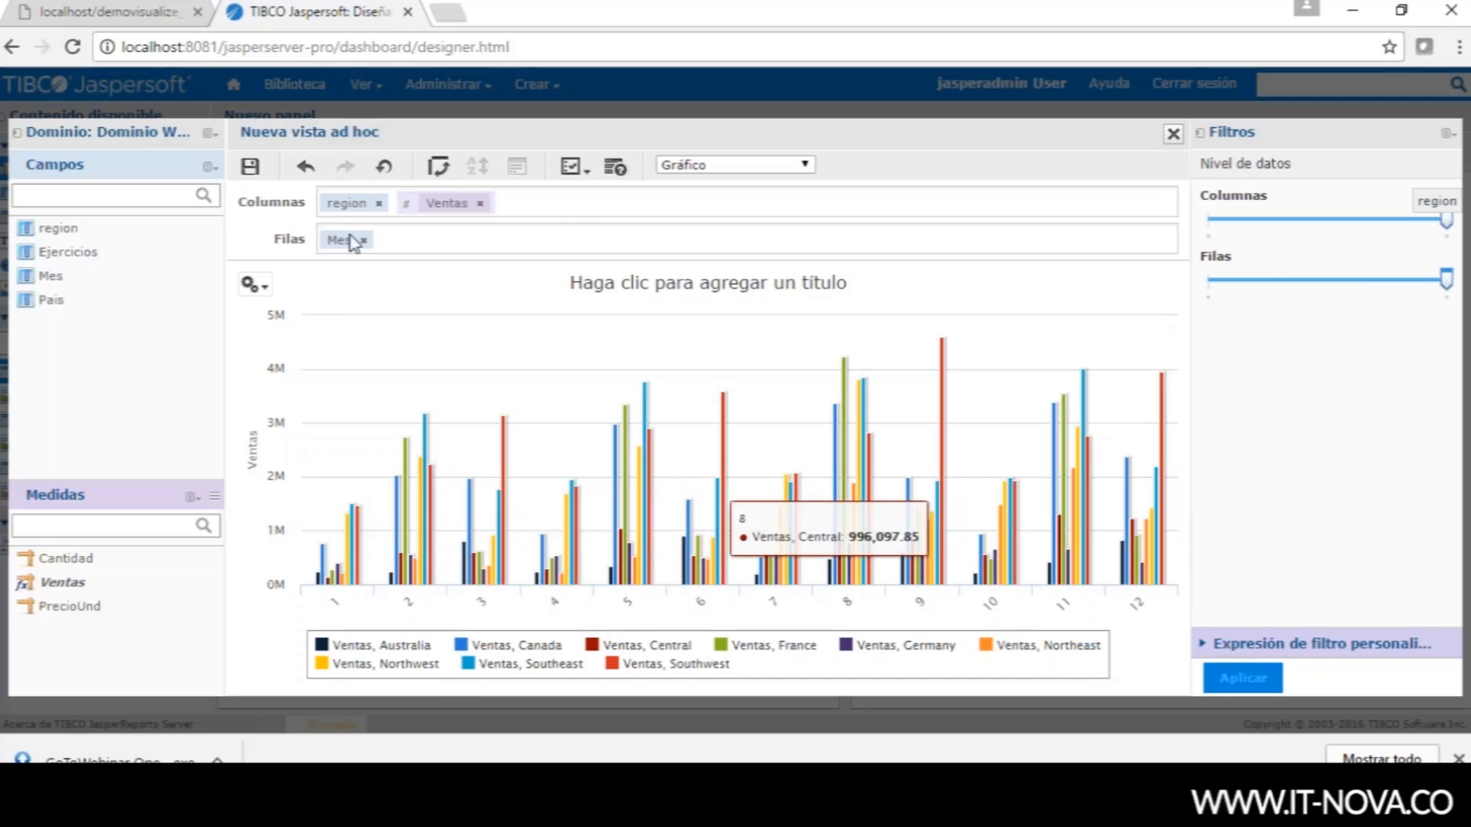
pyautogui.click(252, 285)
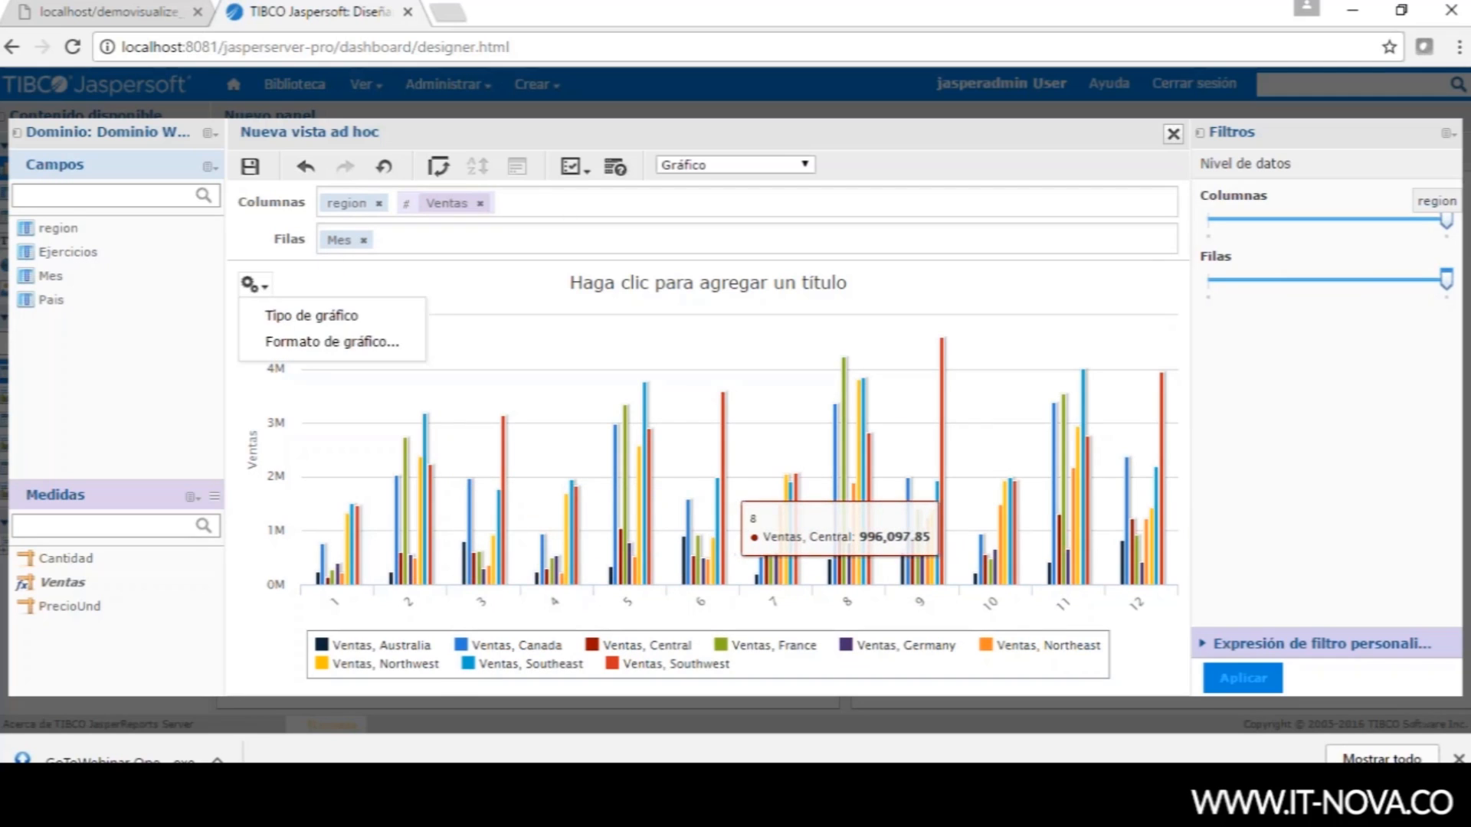
# - Change the chart type to the heatmap under Intervalo
pyautogui.click(289, 318)
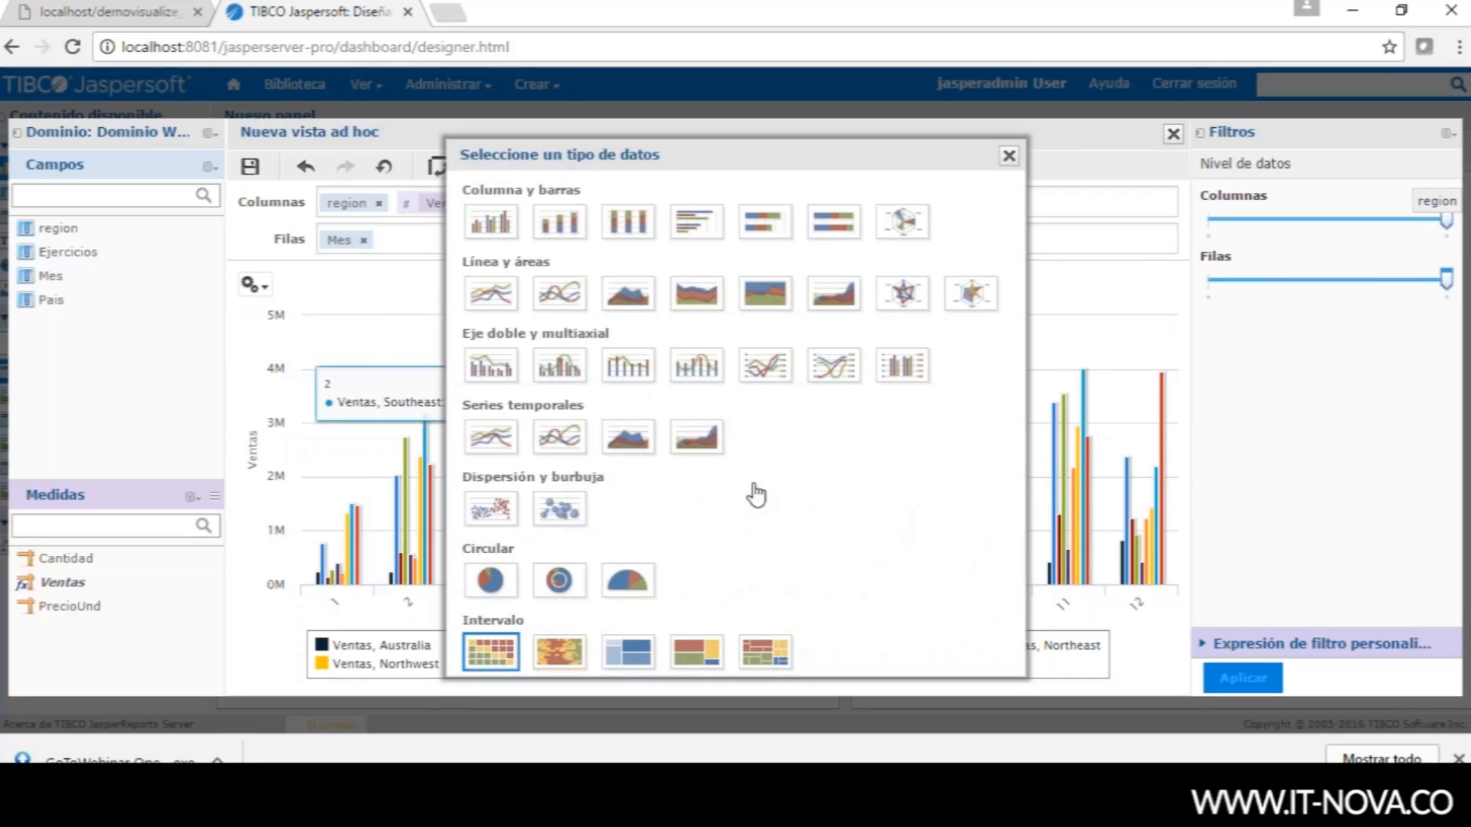
pyautogui.click(1009, 156)
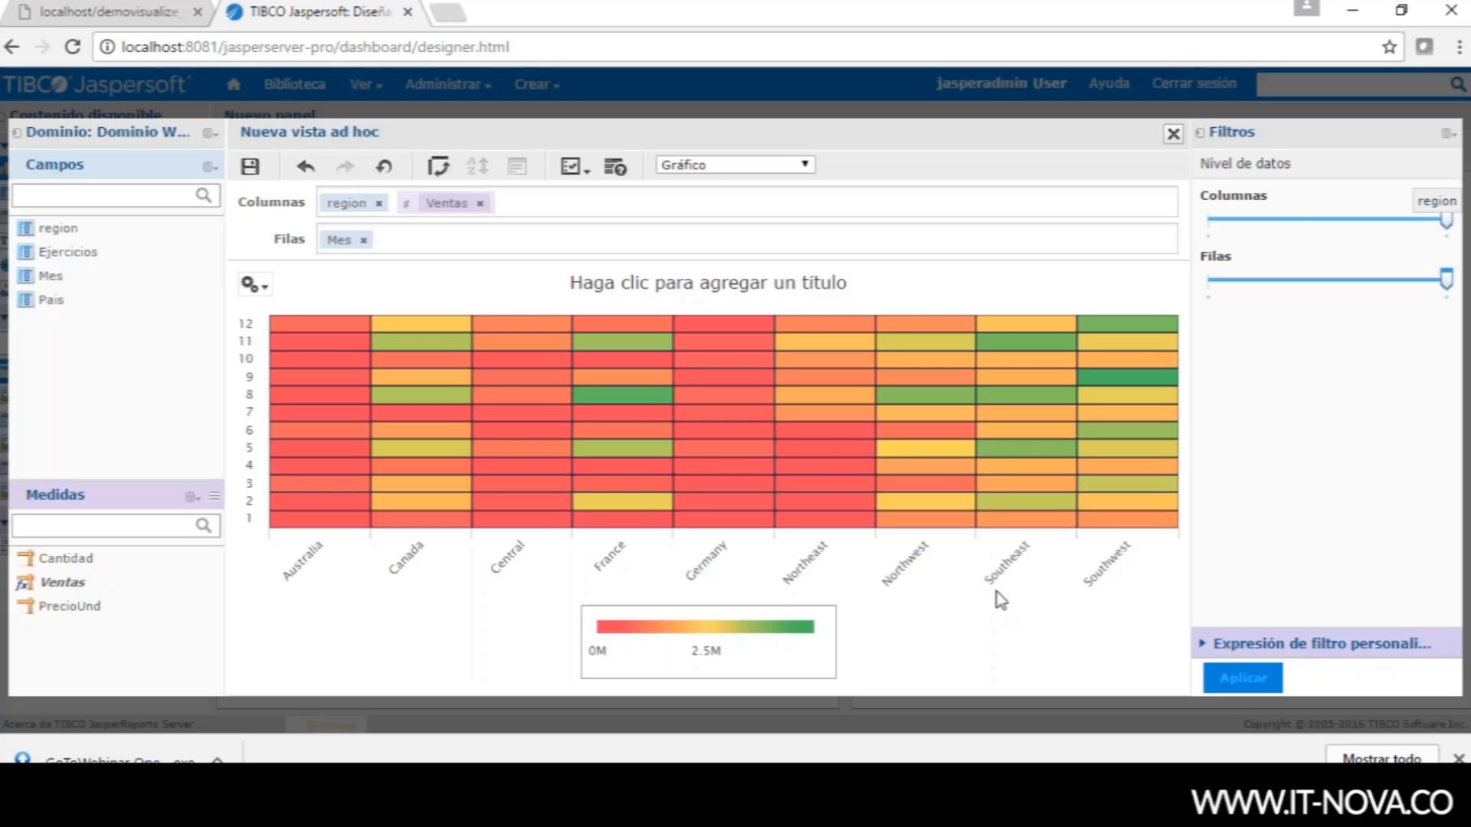
# - Add a new blank property row in the chart's Formato de gráfico Avanzado settings
pyautogui.click(251, 284)
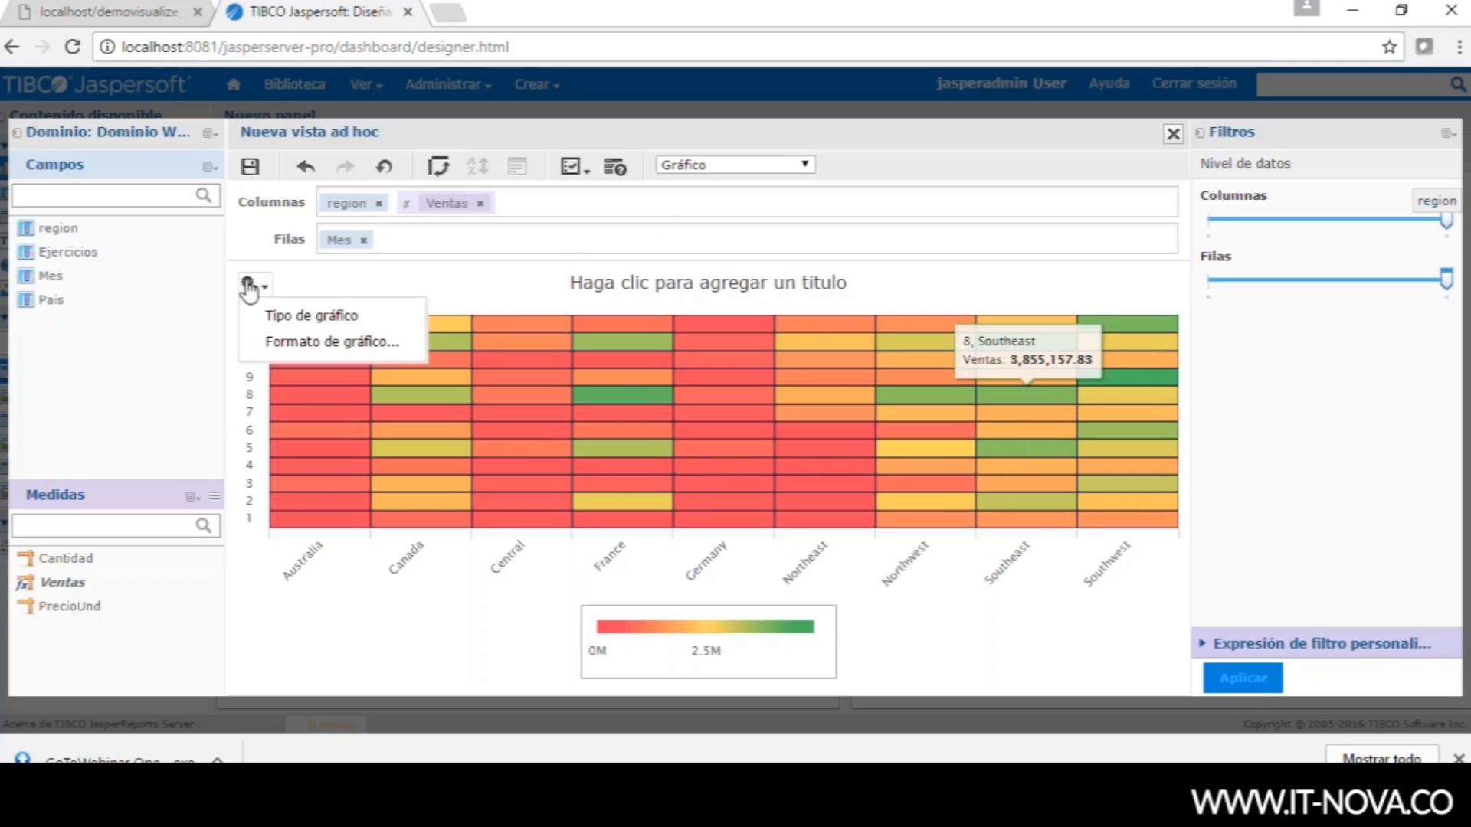
pyautogui.click(315, 346)
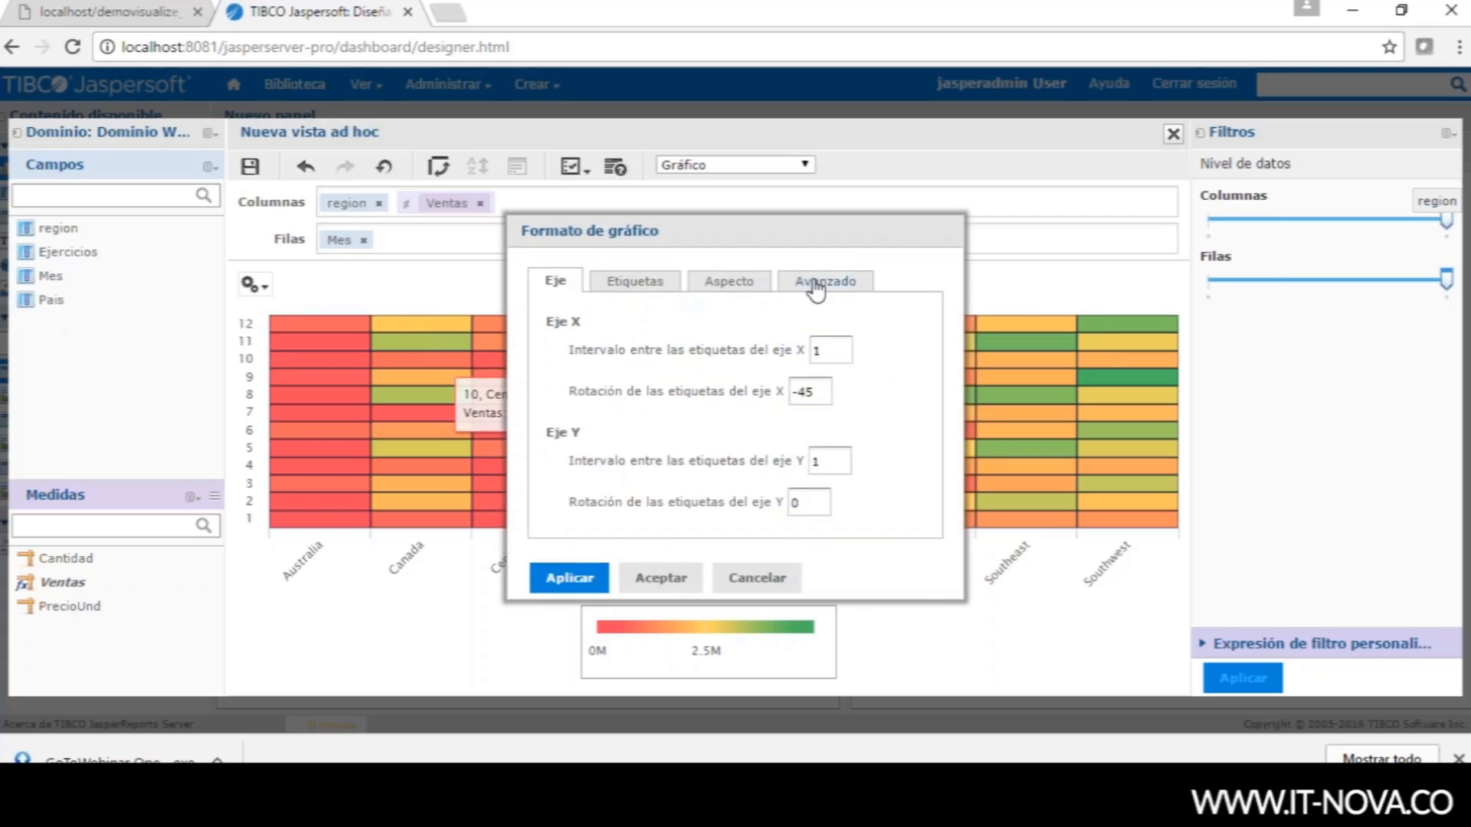
pyautogui.click(839, 282)
pyautogui.click(1115, 615)
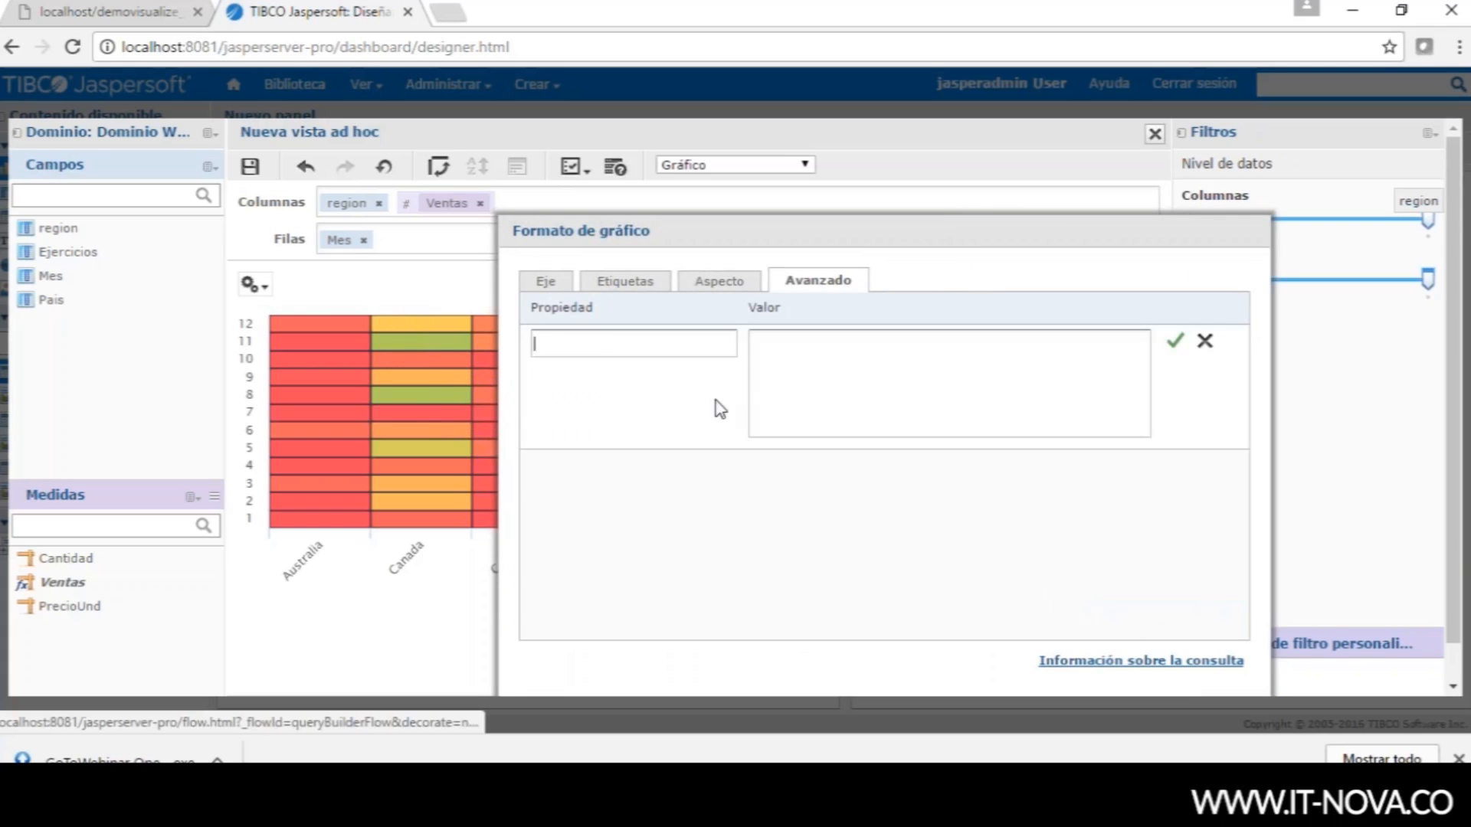
pyautogui.click(597, 348)
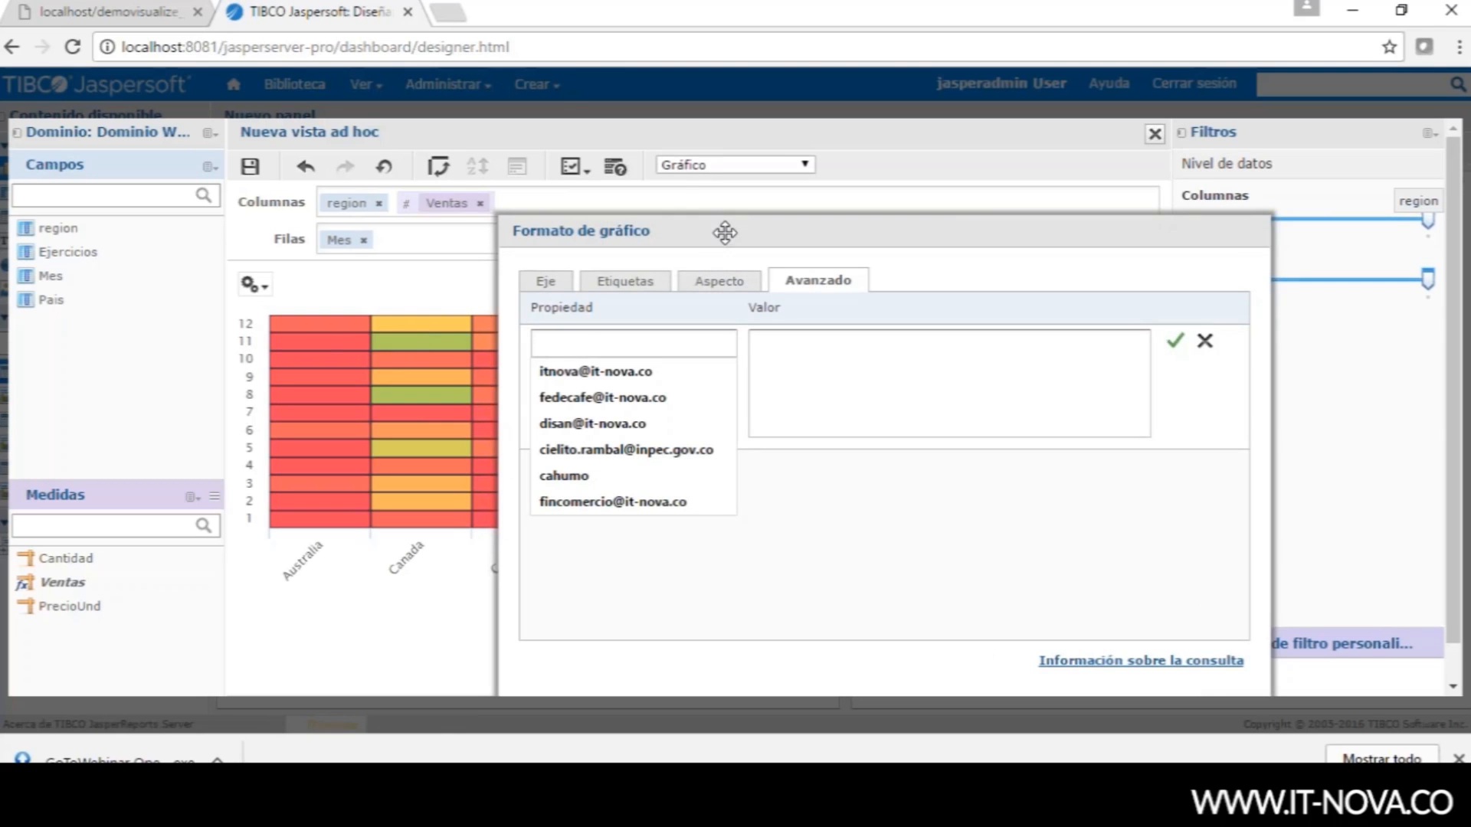
pyautogui.moveTo(561, 185); pyautogui.dragTo(573, 149)
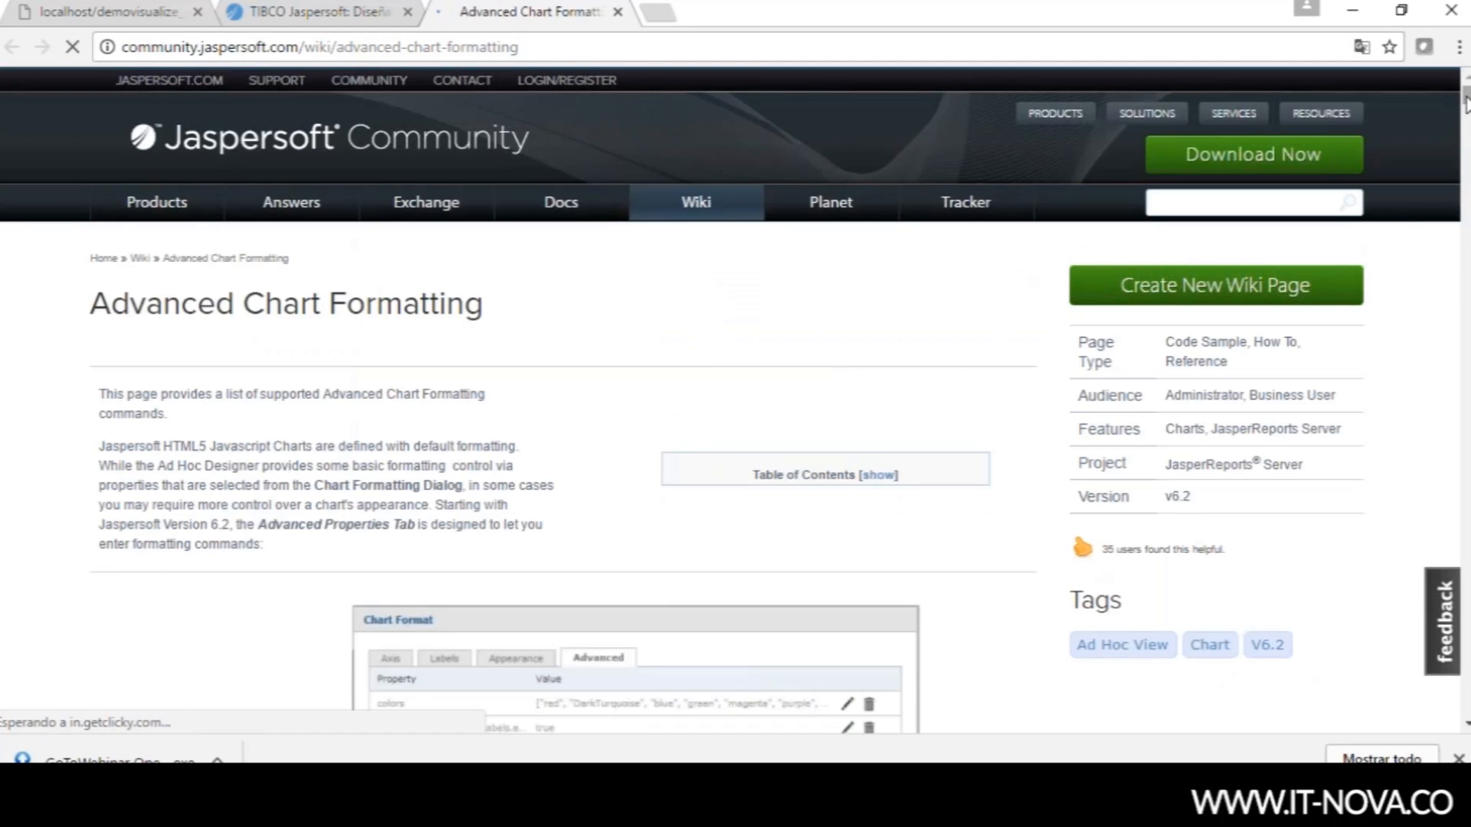
# - Close the wiki tab, cancel Formato de gráfico, and begin saving the heatmap to the dashboard
pyautogui.moveTo(1465, 100); pyautogui.dragTo(1465, 164)
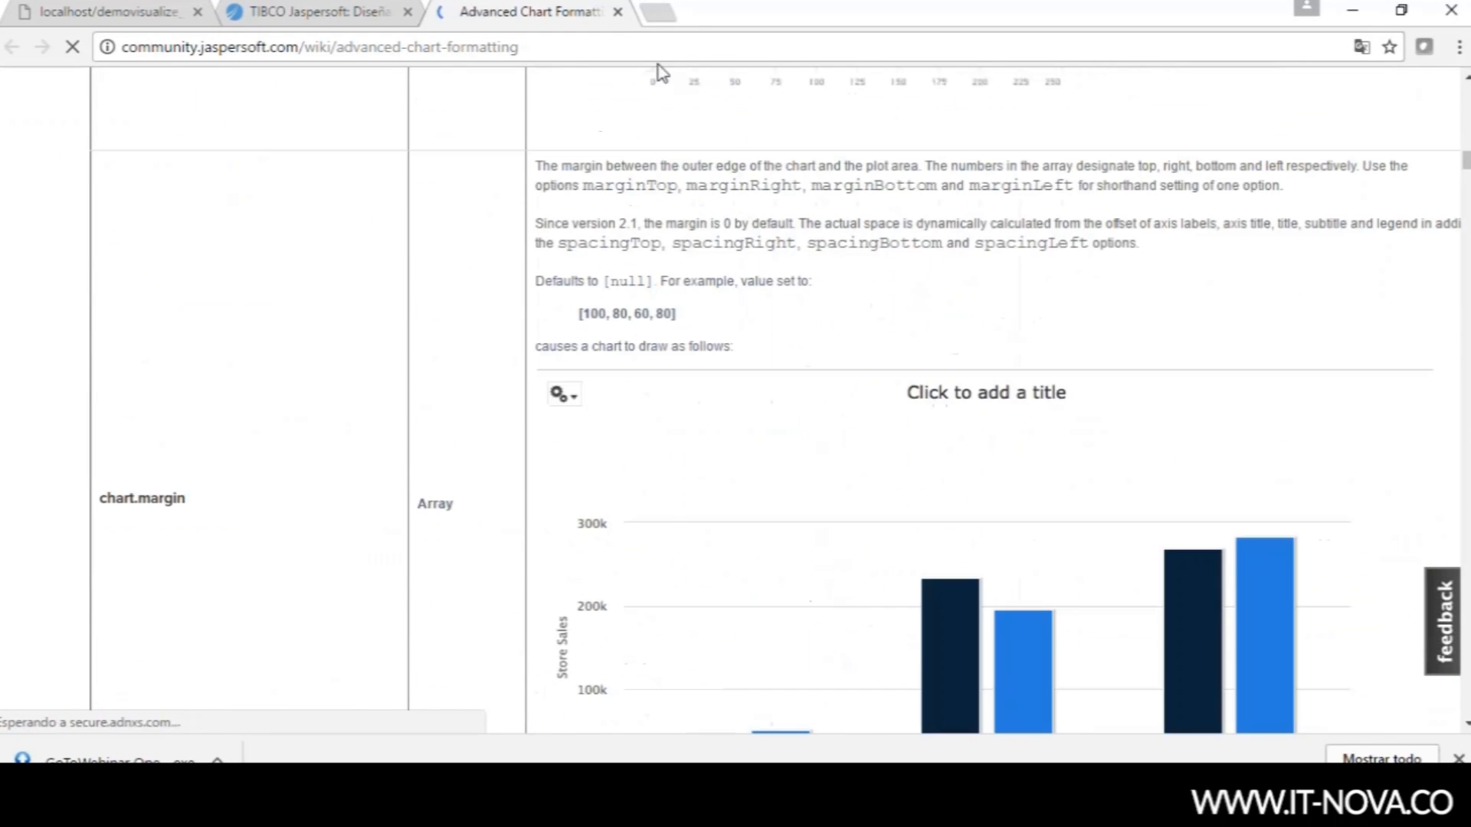
pyautogui.click(617, 12)
pyautogui.click(613, 625)
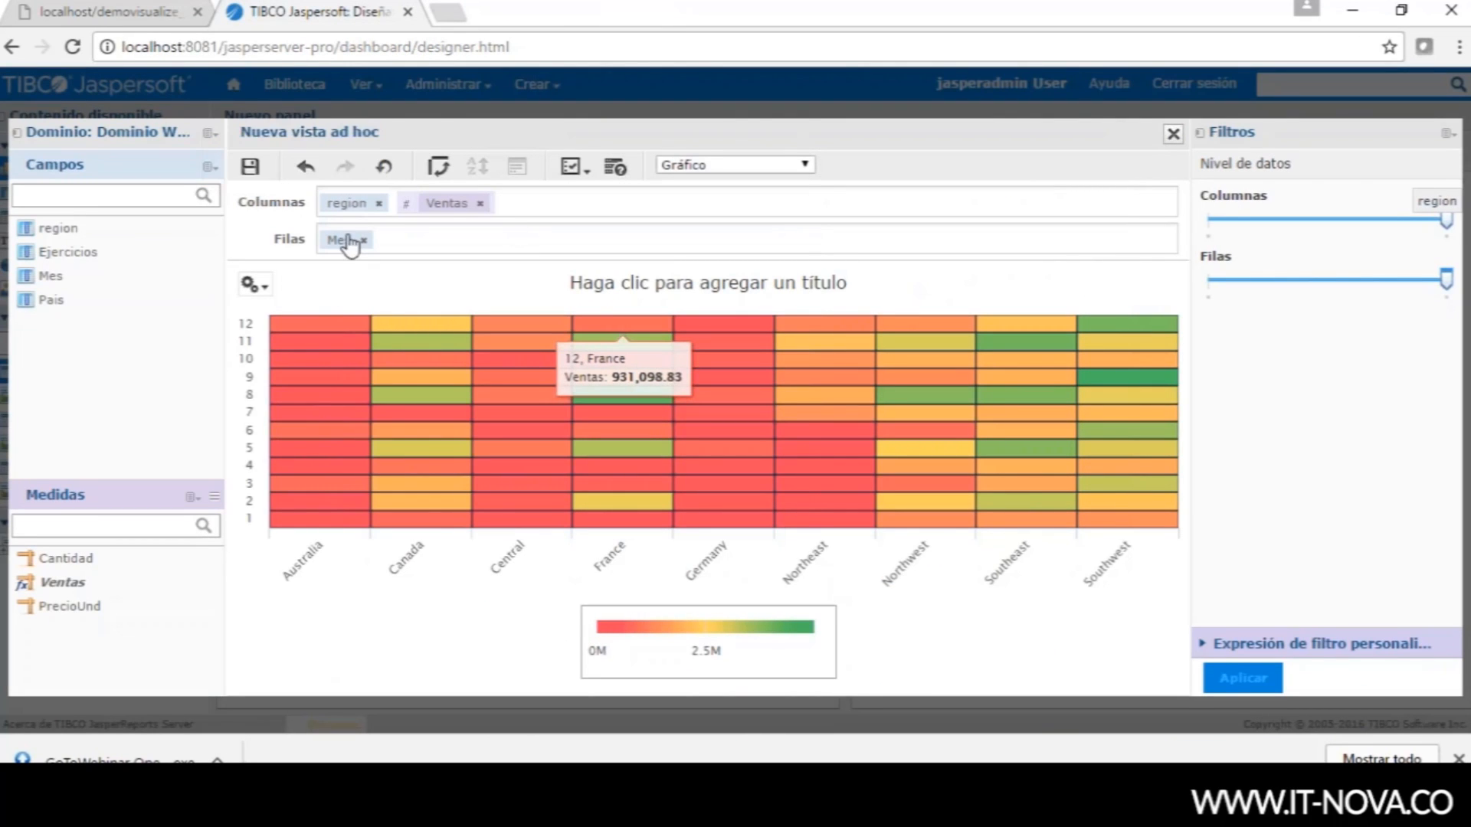
pyautogui.click(251, 167)
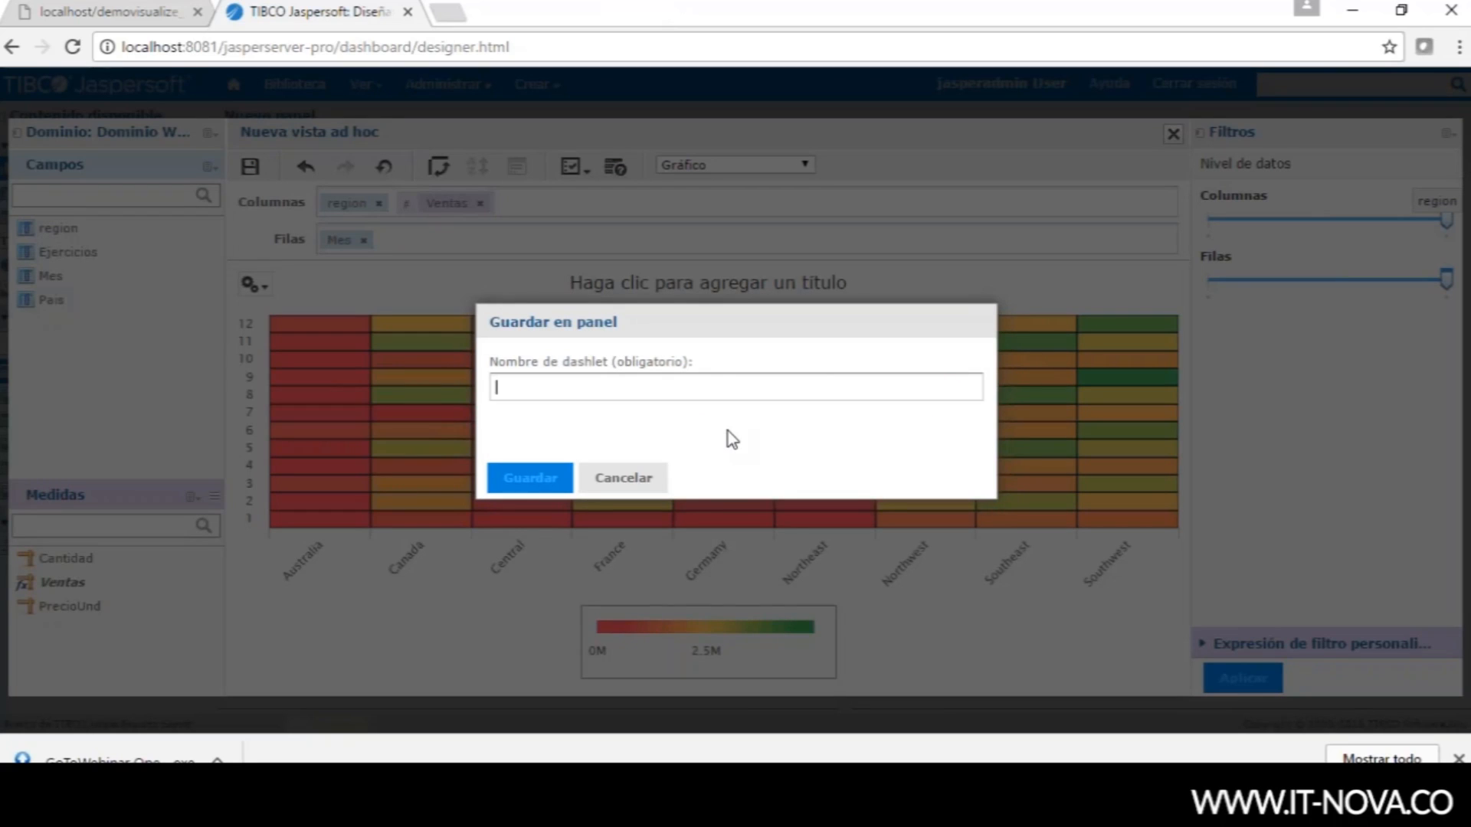
# - Save the heatmap dashlet as 'VentasMes', then review the case-requirements slide
pyautogui.write('VentasMes')
pyautogui.press('Return')
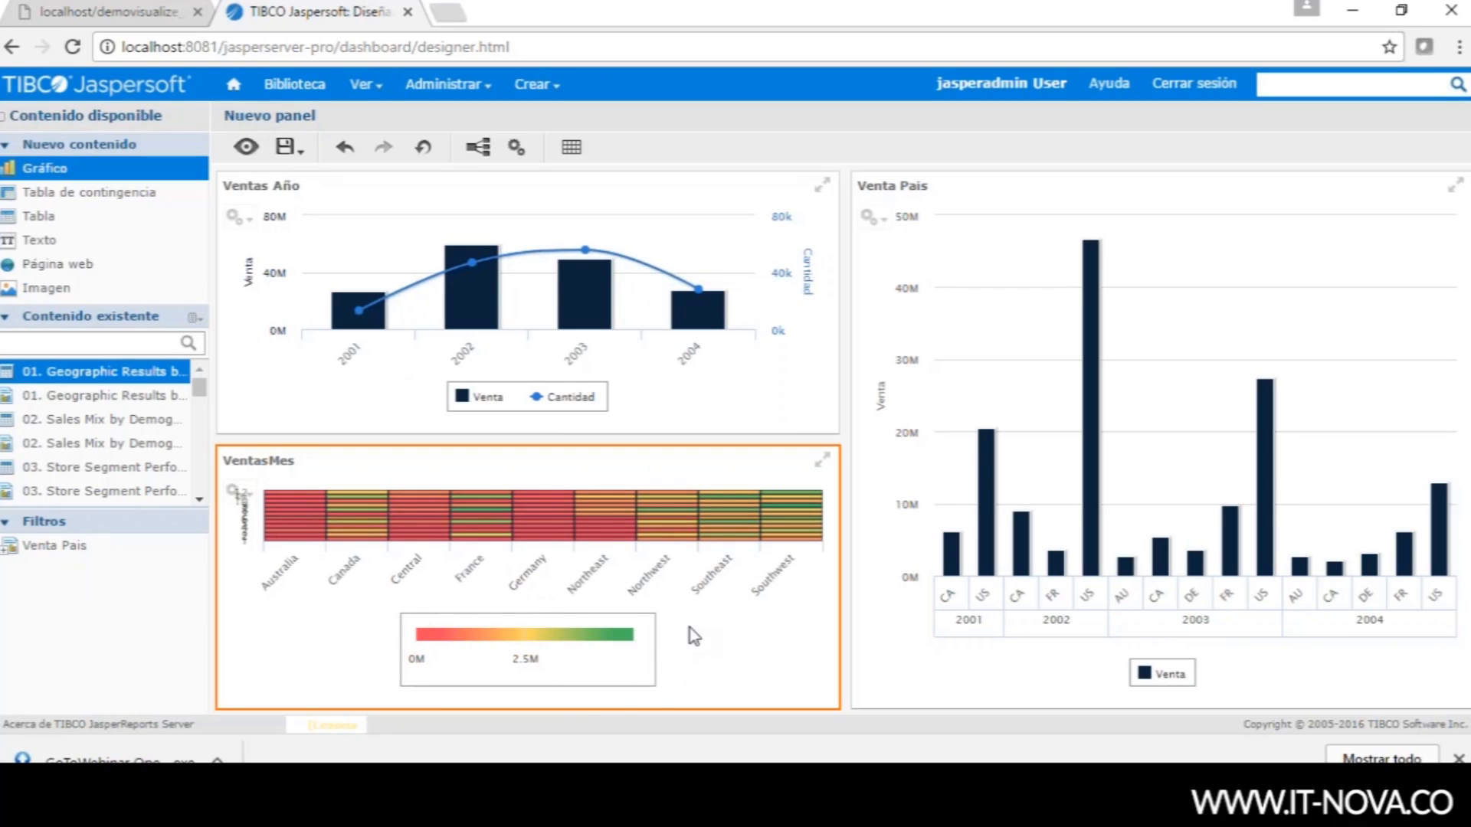
pyautogui.click(917, 263)
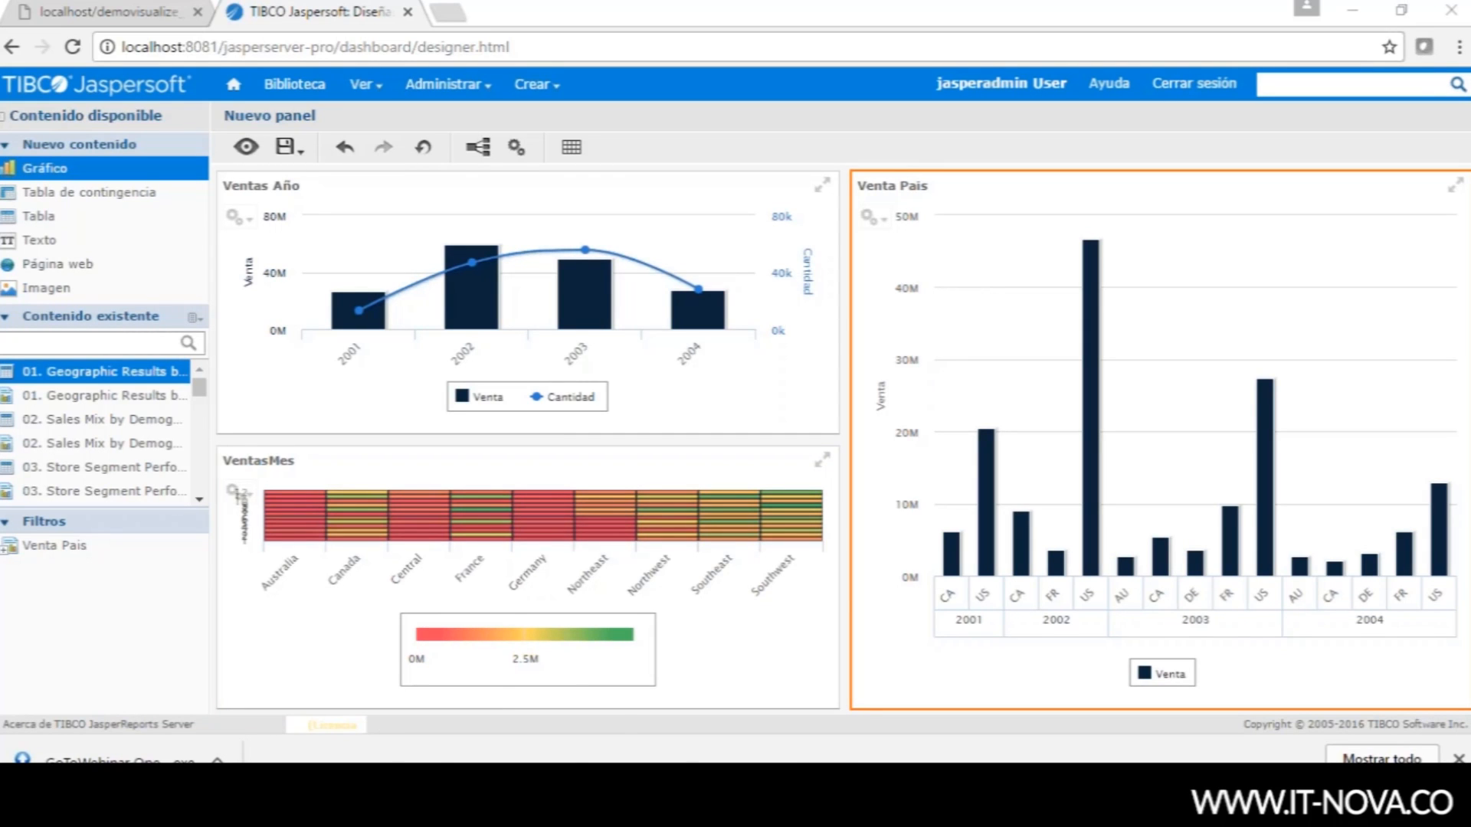
pyautogui.click(666, 739)
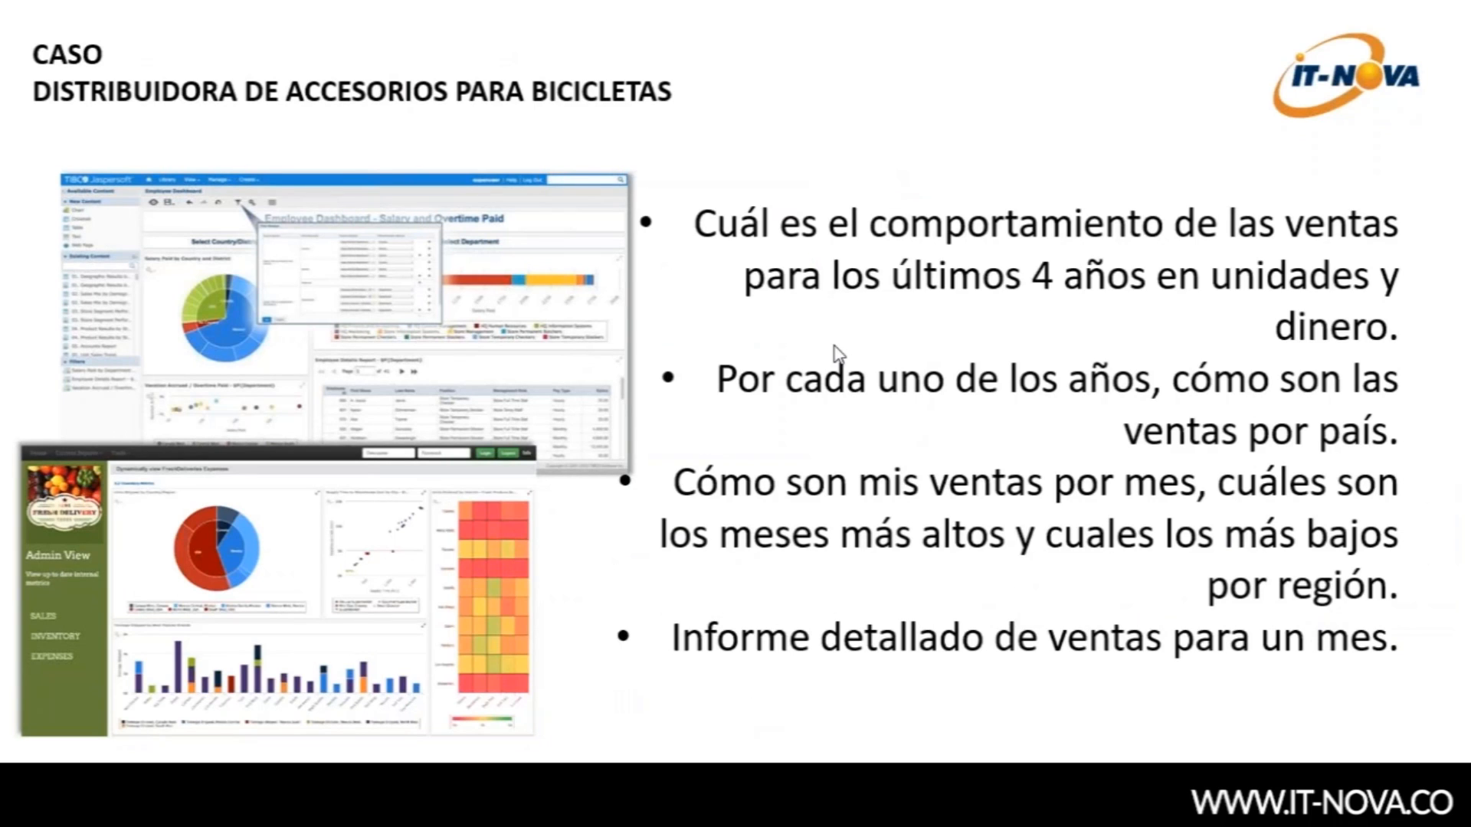
pyautogui.hotkey('alt', 'Tab')
pyautogui.click(107, 193)
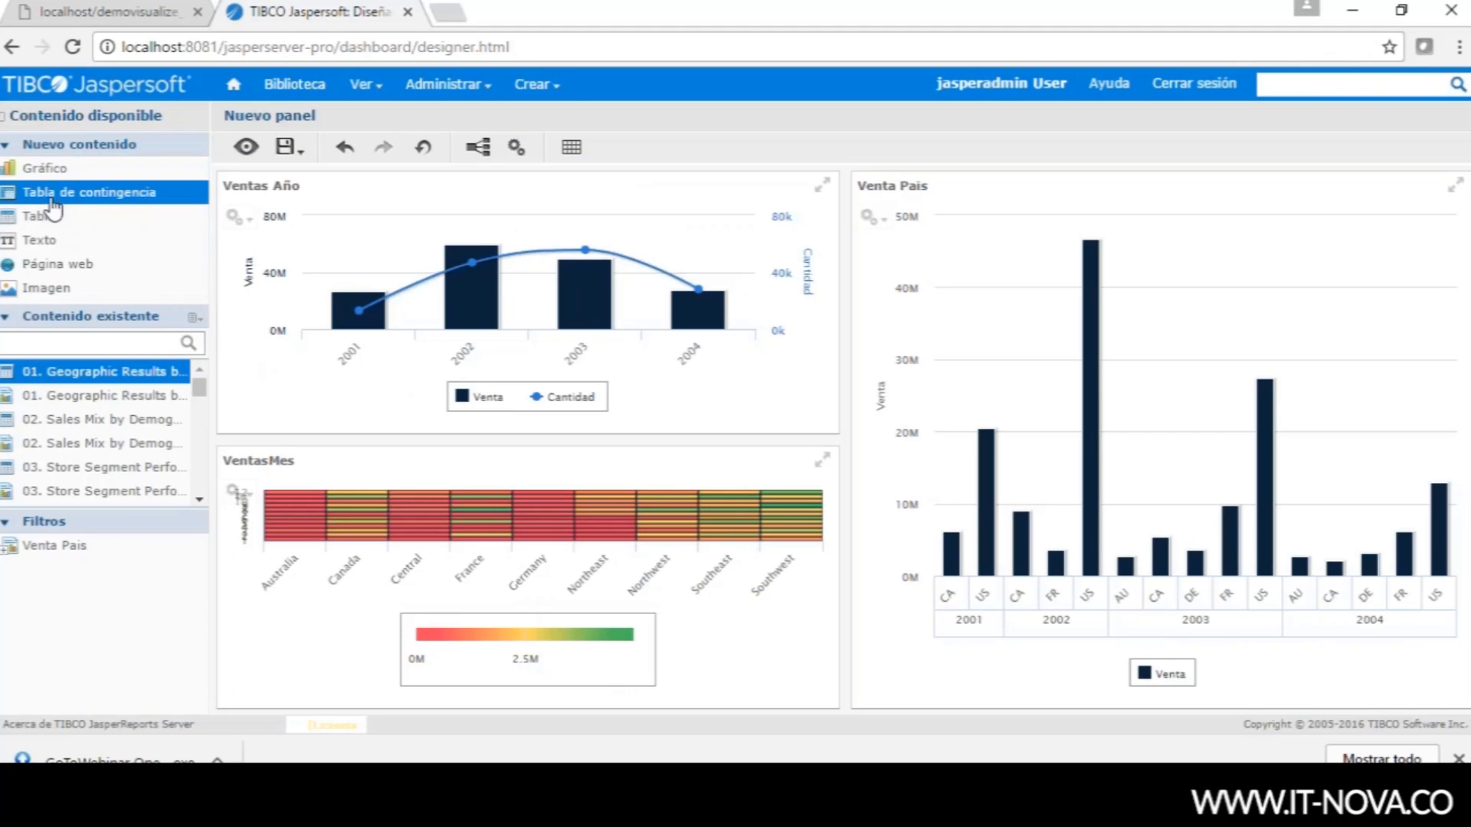
# - Place a crosstab on the dashboard from Dominio Webbinar and add the Ejercicio field
pyautogui.moveTo(65, 201); pyautogui.dragTo(1145, 626)
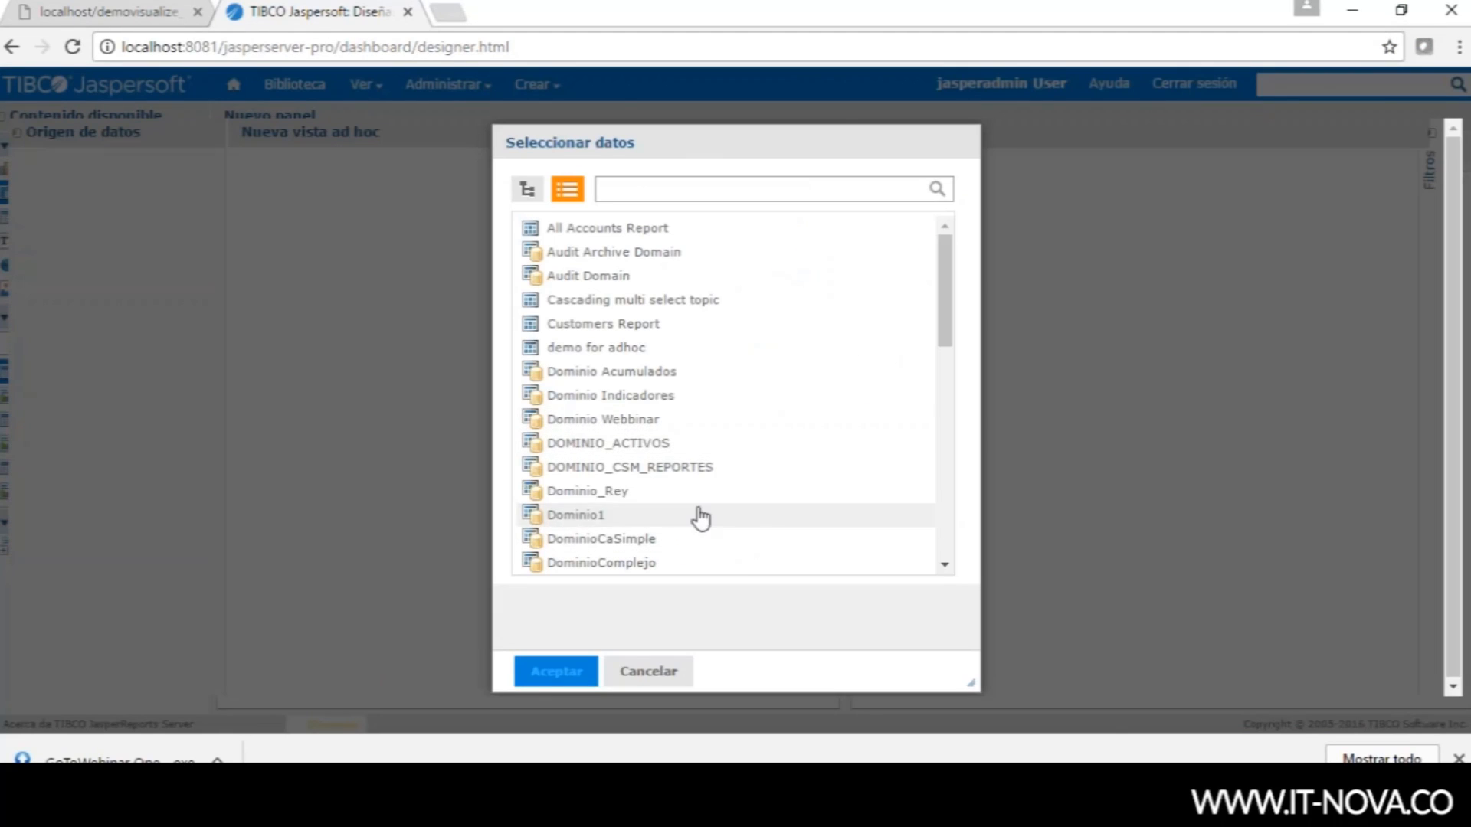
pyautogui.click(600, 419)
pyautogui.click(578, 675)
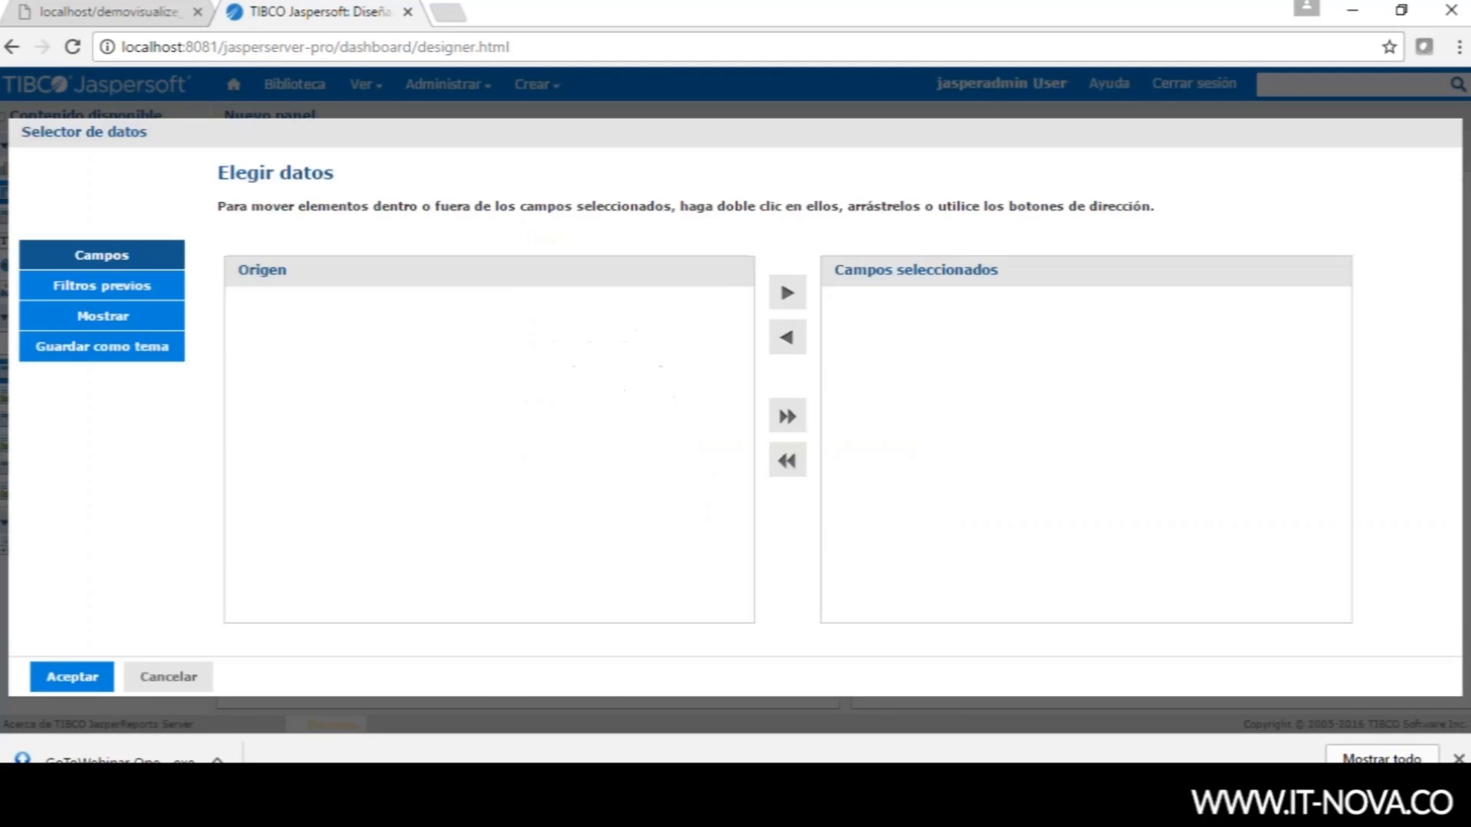
pyautogui.click(337, 375)
pyautogui.click(795, 295)
# - Add Pais, region and Cantidad to the chosen fields and confirm
pyautogui.click(381, 375)
pyautogui.click(590, 412)
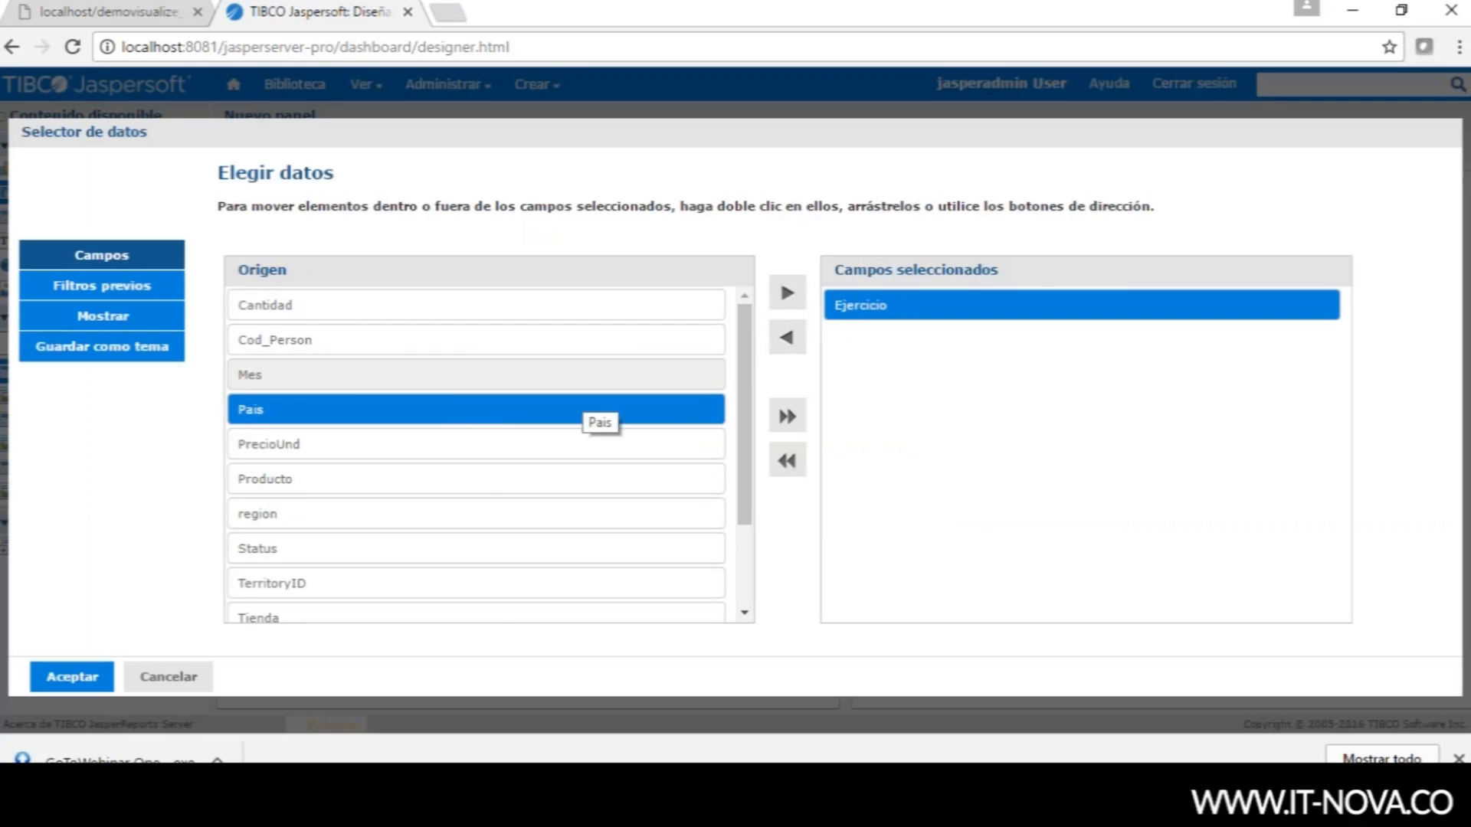
pyautogui.click(788, 292)
pyautogui.click(360, 479)
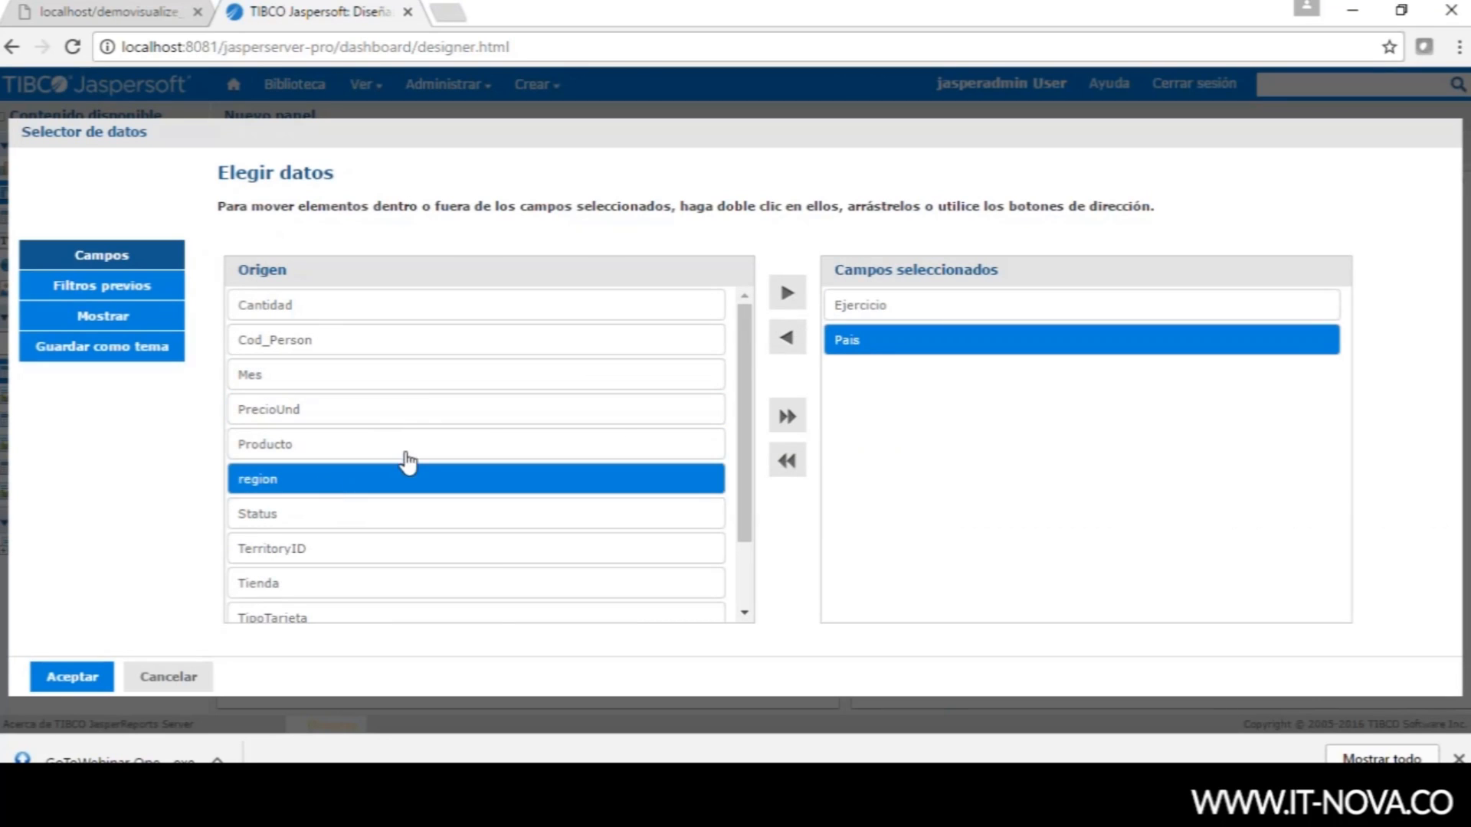
pyautogui.click(787, 292)
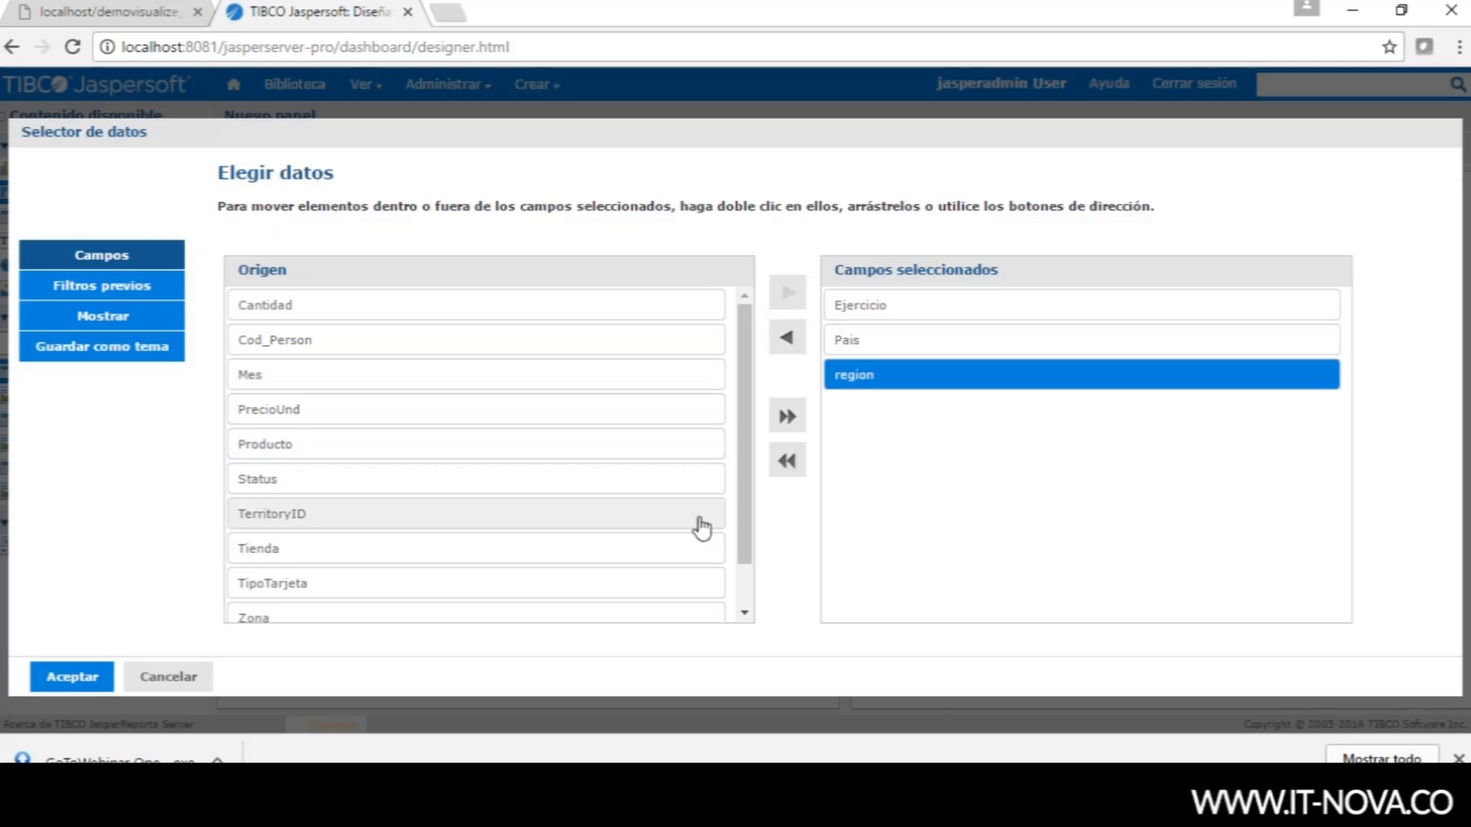
pyautogui.click(361, 306)
pyautogui.click(786, 292)
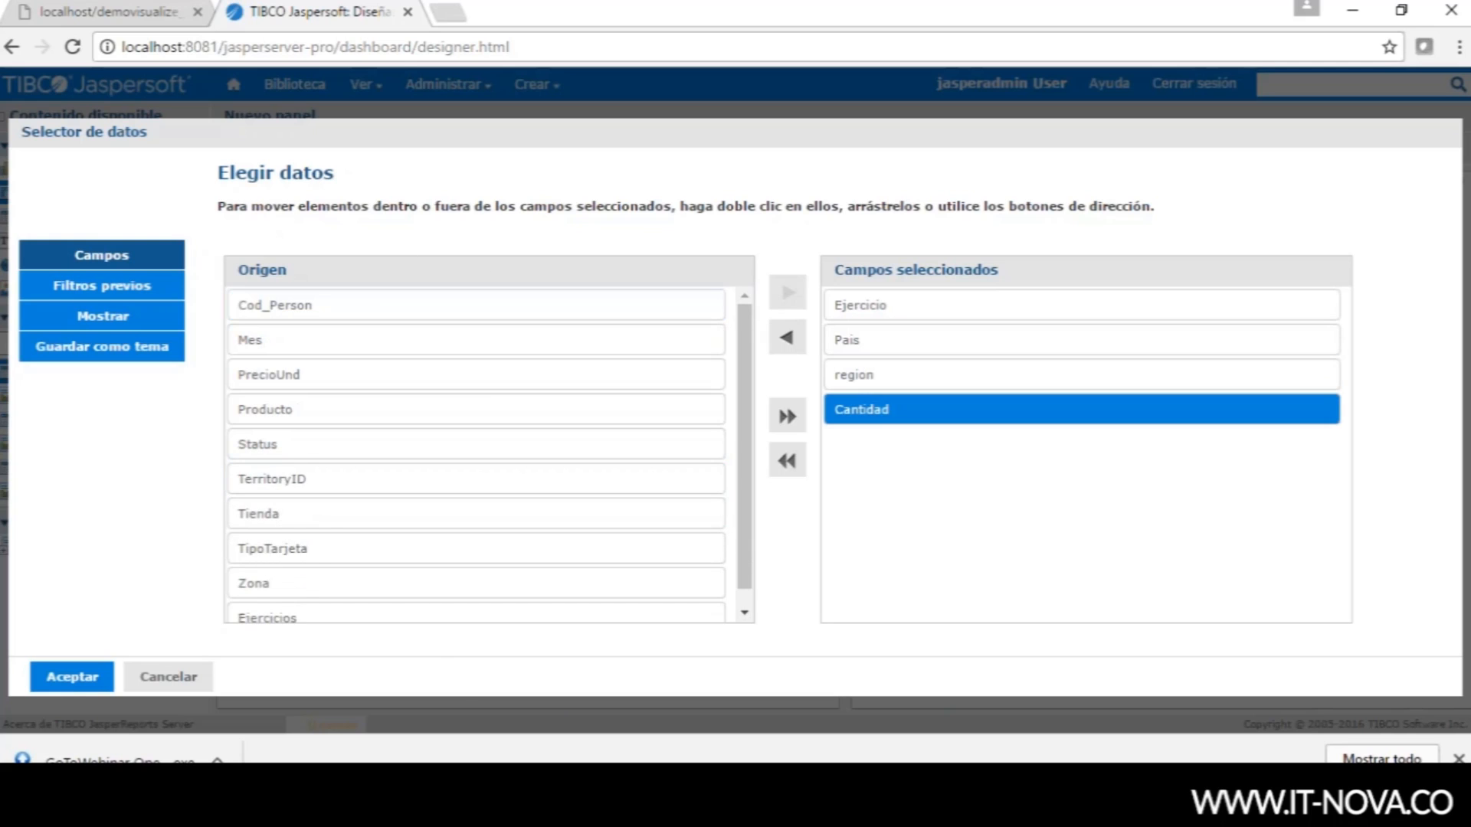
pyautogui.click(80, 685)
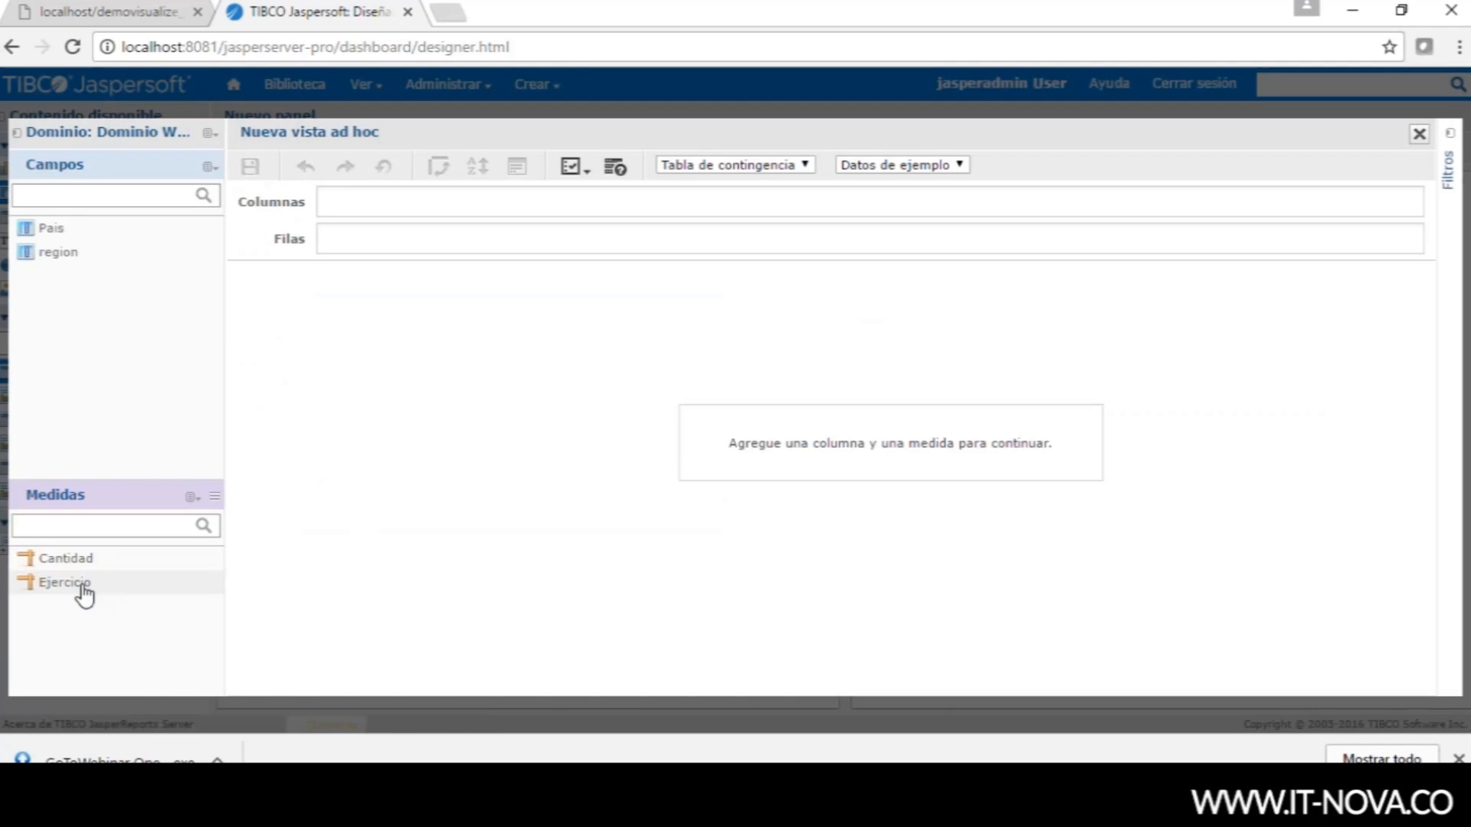
# - Turn Ejercicio into a field and place Ejercicio, Pais and region as crosstab rows
pyautogui.rightClick(83, 587)
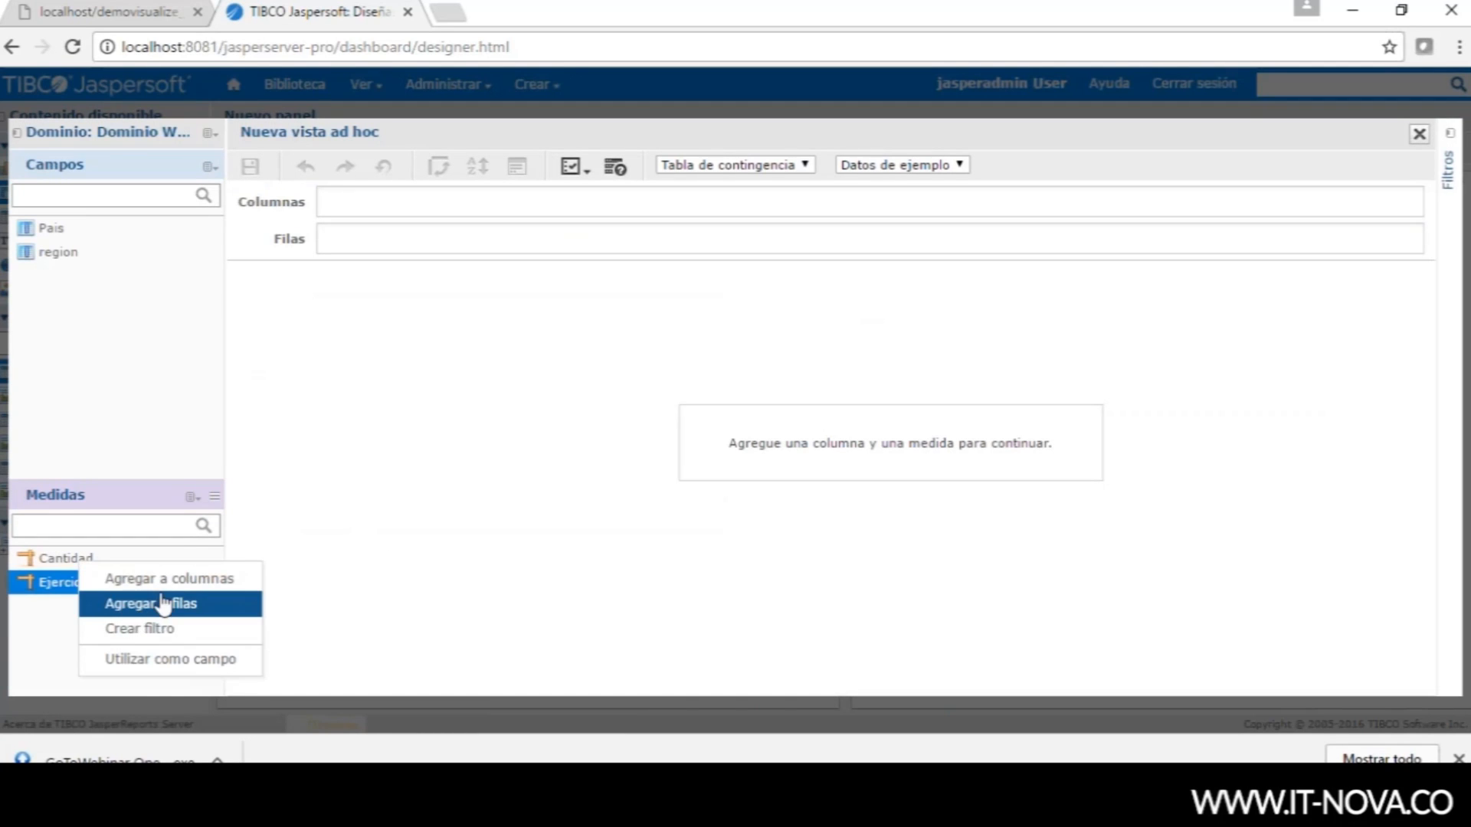
pyautogui.click(150, 658)
pyautogui.moveTo(59, 236); pyautogui.dragTo(361, 240)
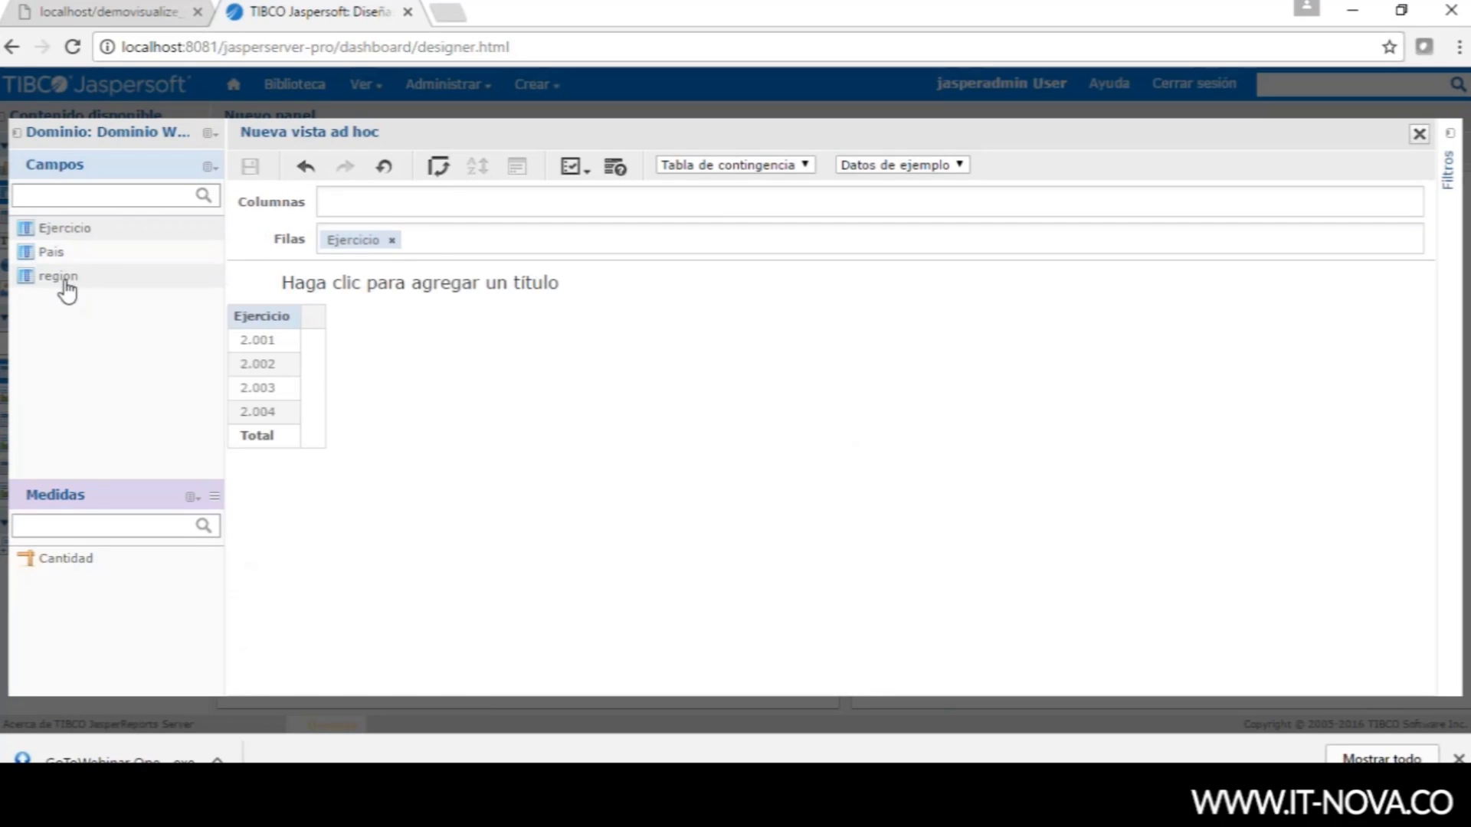
pyautogui.moveTo(55, 259); pyautogui.dragTo(433, 244)
pyautogui.moveTo(55, 275); pyautogui.dragTo(497, 242)
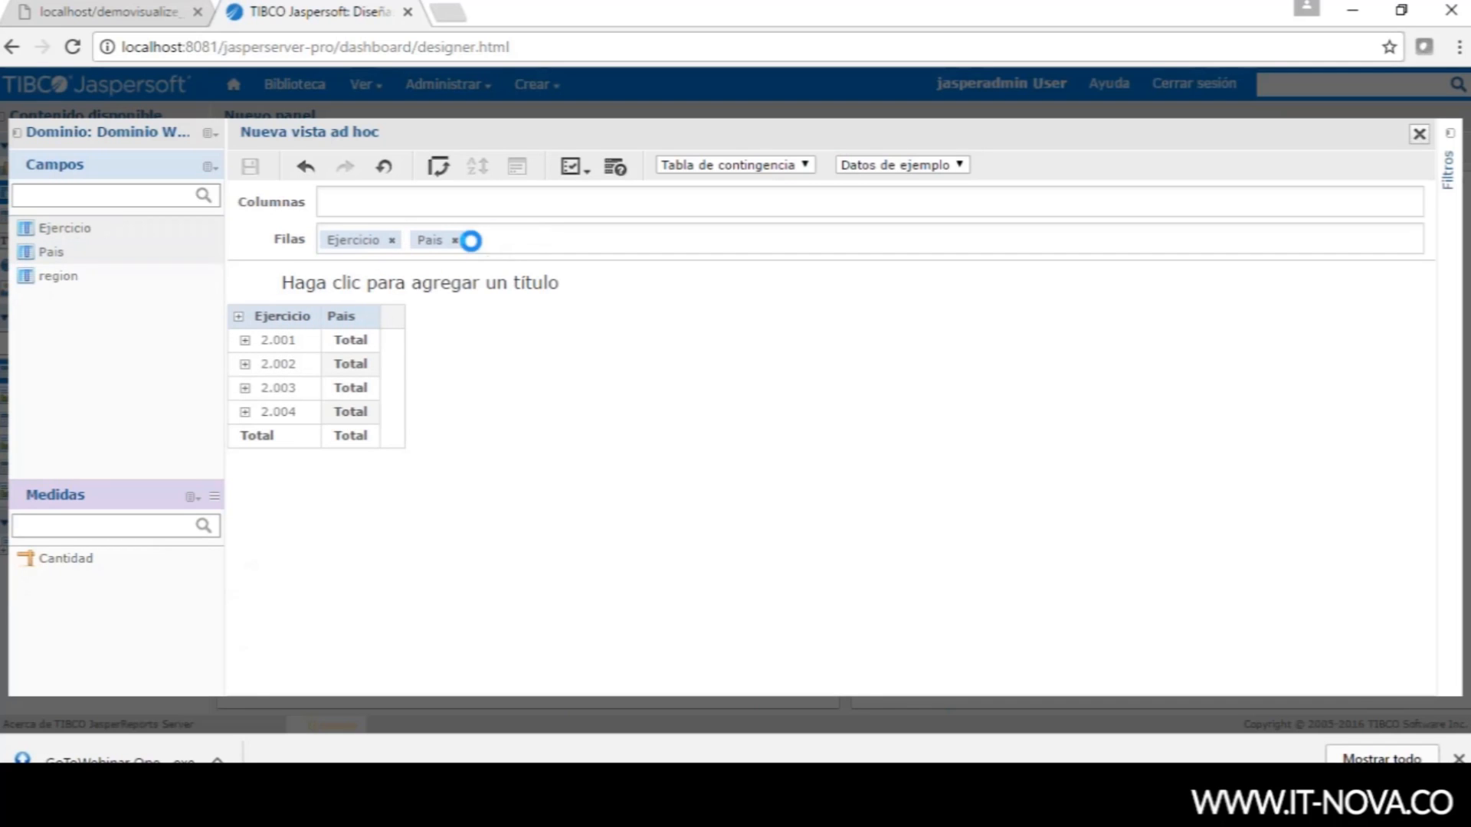
# - Add Cantidad as the measure column, expand all years, and begin saving to the dashboard
pyautogui.moveTo(53, 567); pyautogui.dragTo(383, 203)
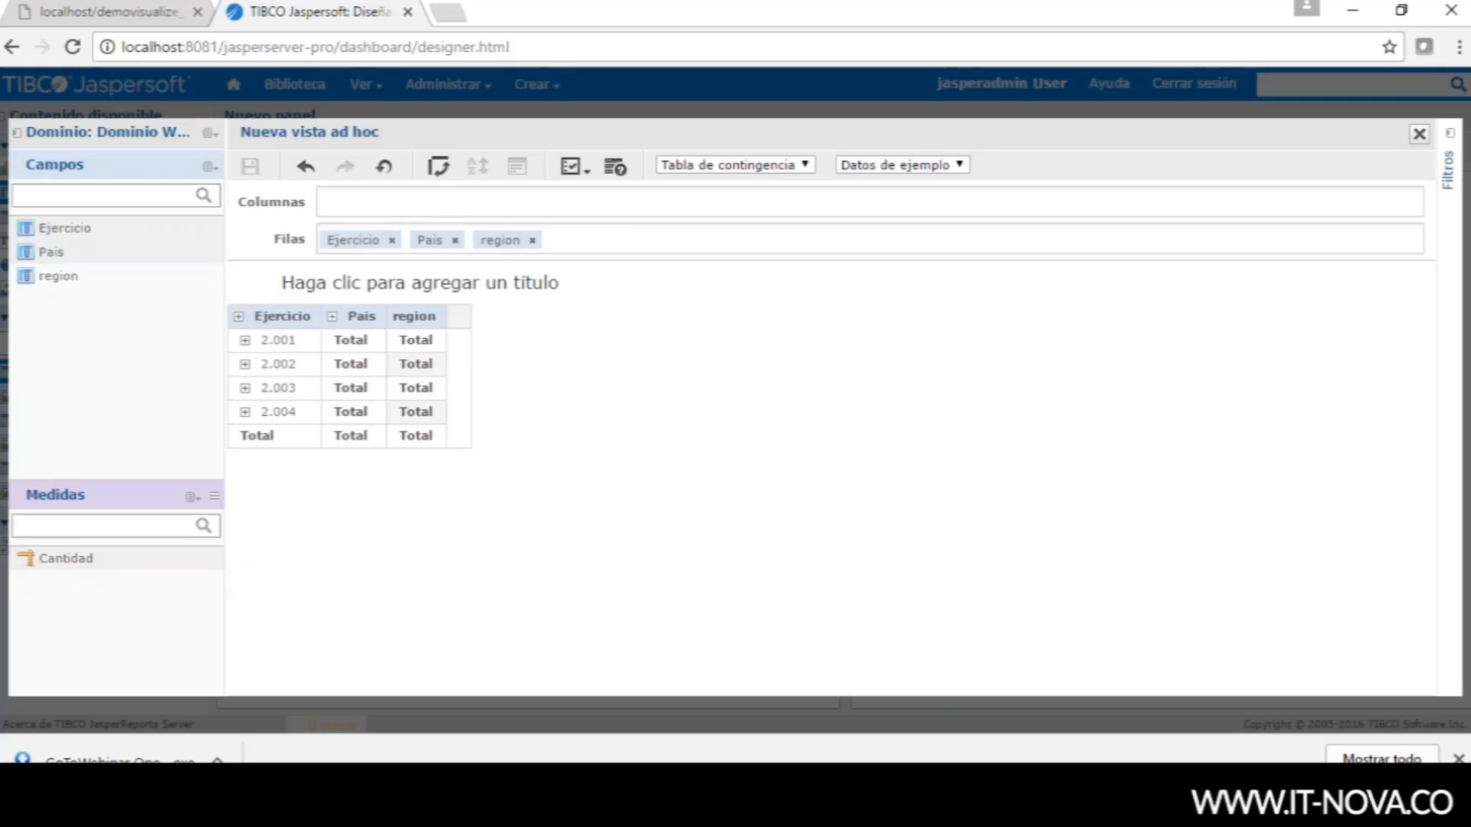
pyautogui.click(333, 341)
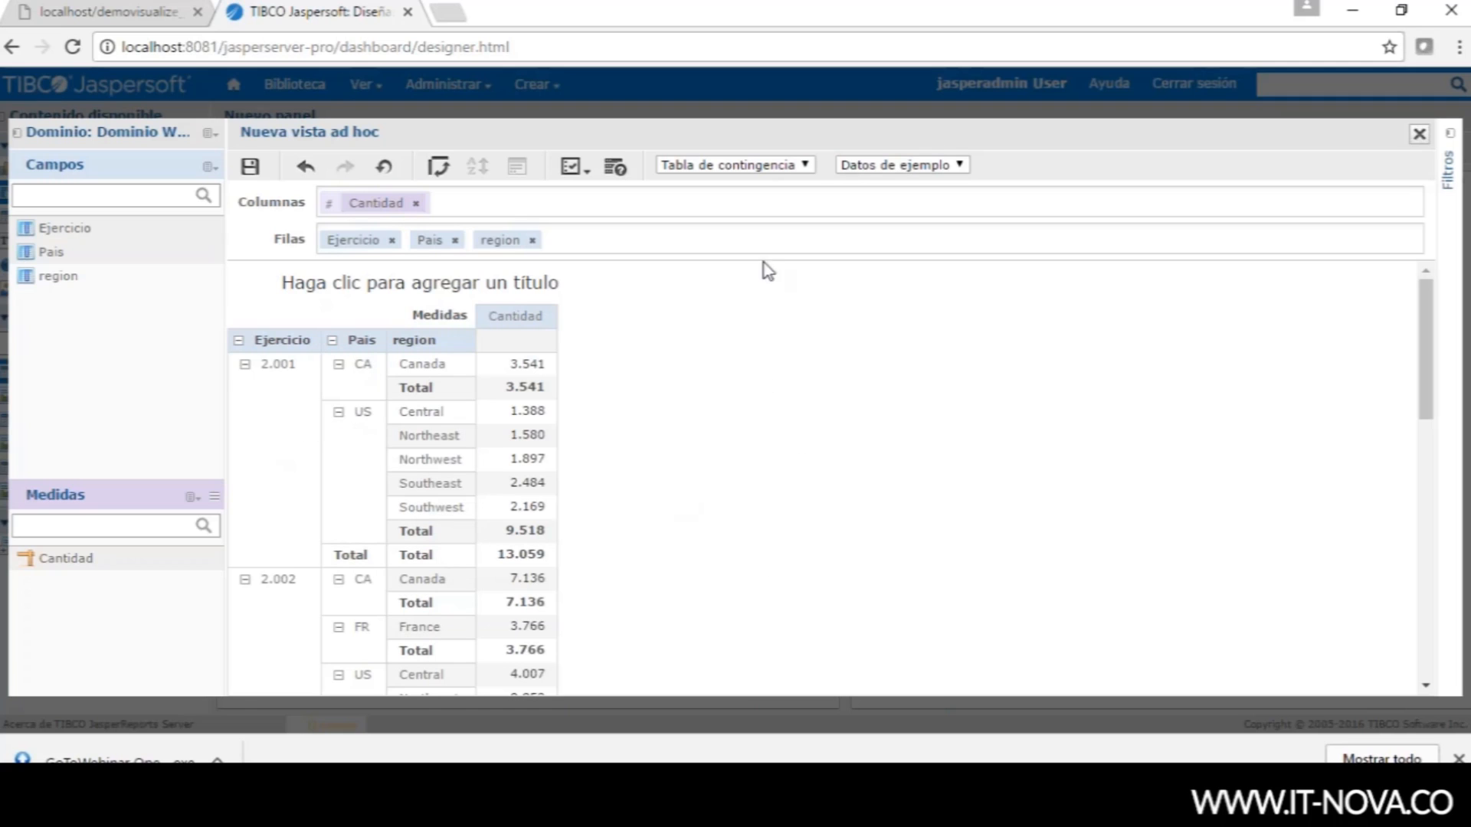
pyautogui.click(253, 169)
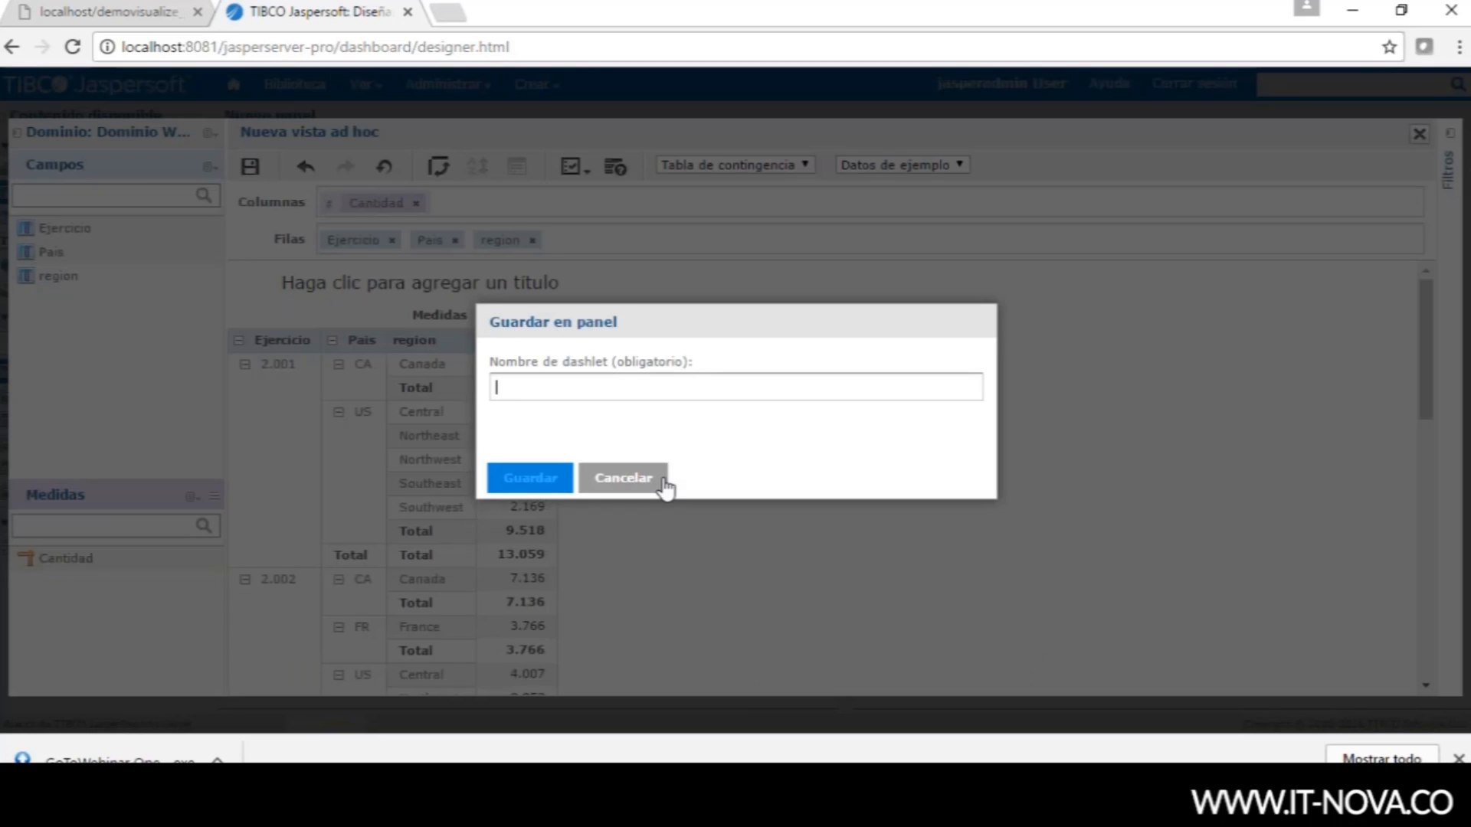
# - Name the crosstab dashlet 'DetalleMes' and save it onto the dashboard
pyautogui.write('DetalleMes')
pyautogui.click(549, 480)
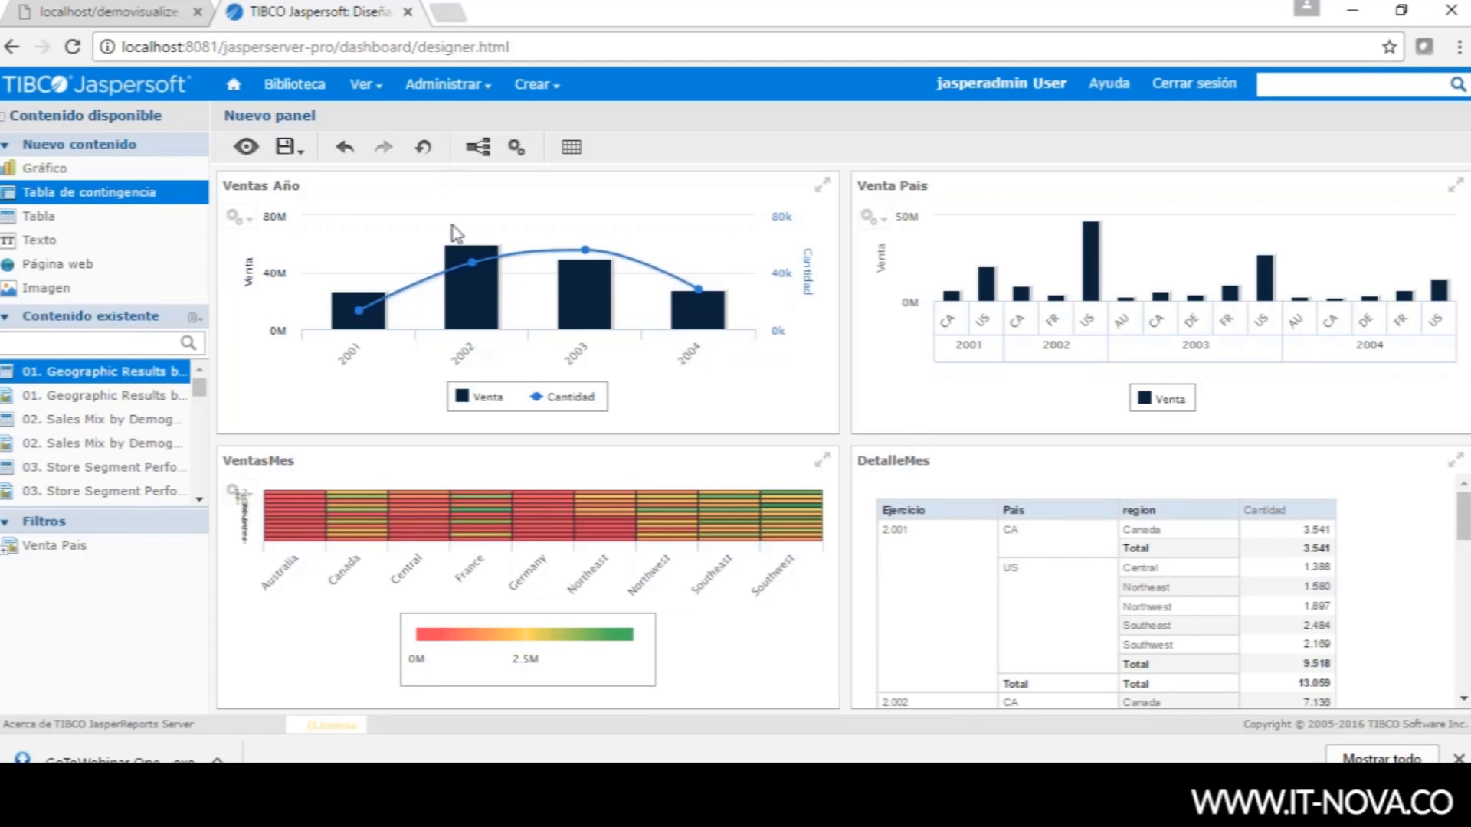
# - Rename the dashboard to 'PanelVentas' and save it into /public/Samples/Dashboards
pyautogui.click(286, 146)
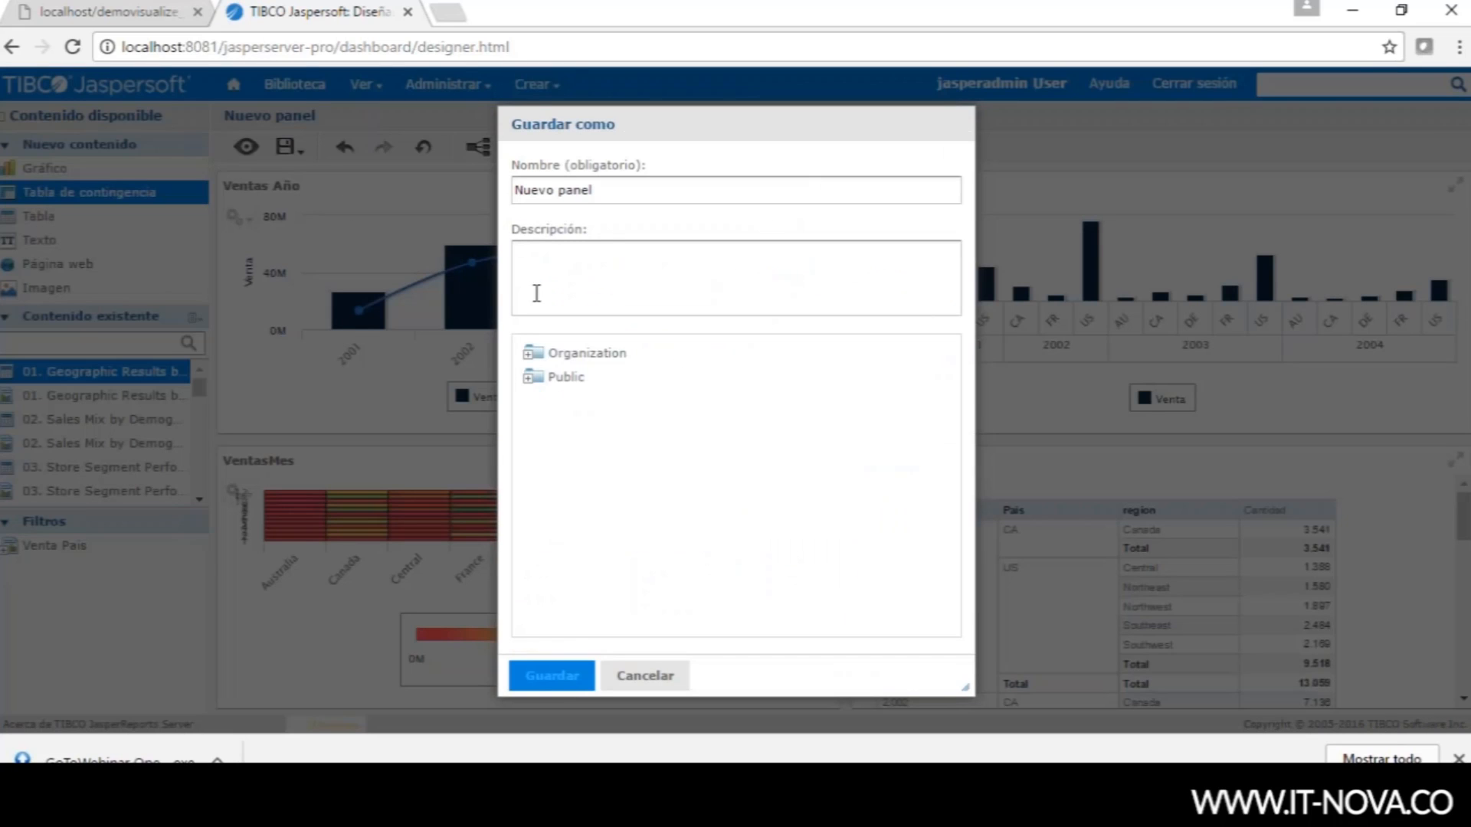
pyautogui.moveTo(604, 190); pyautogui.dragTo(392, 187)
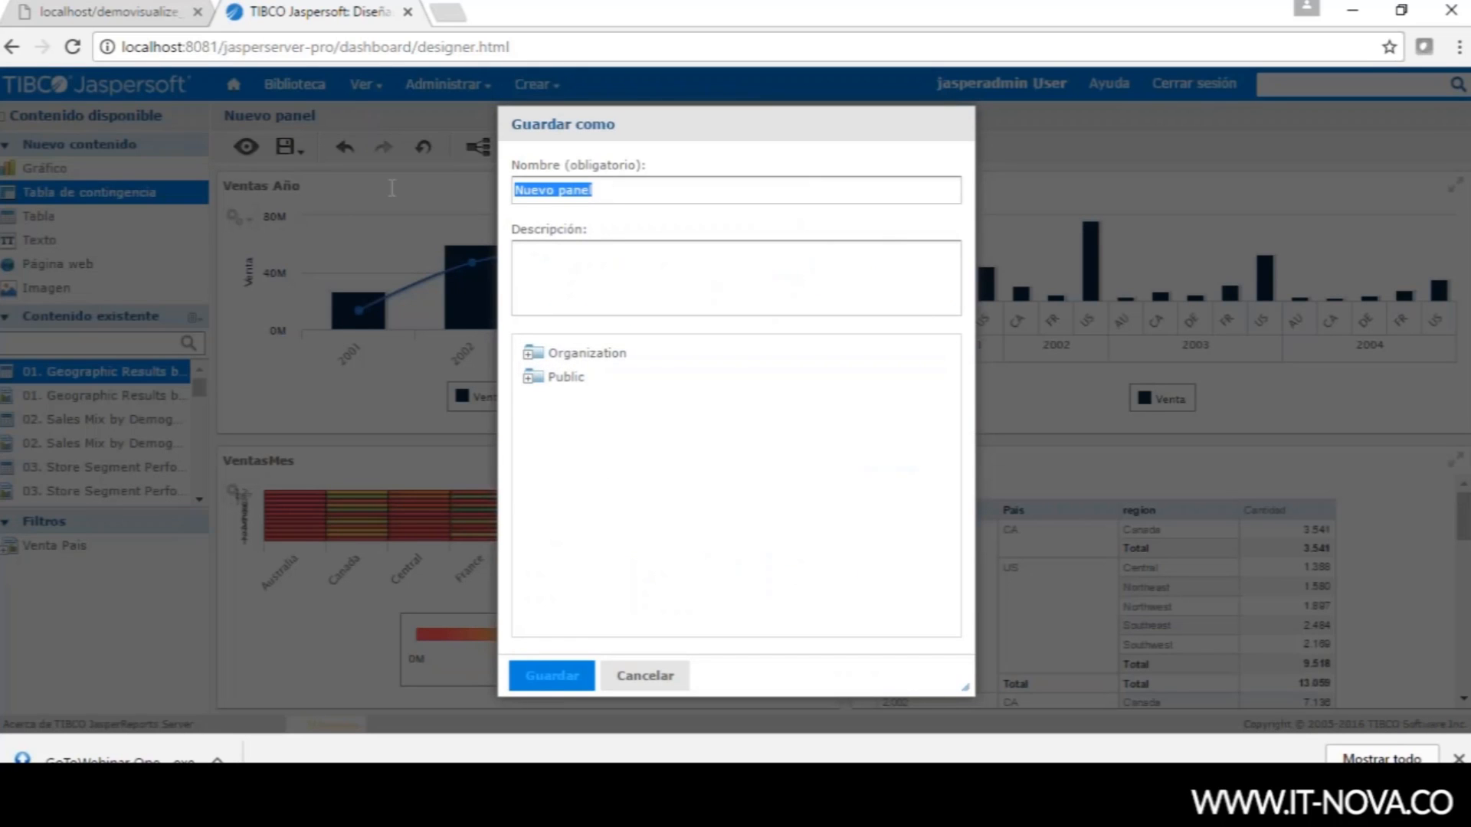
pyautogui.write('PanelVentas')
pyautogui.click(527, 379)
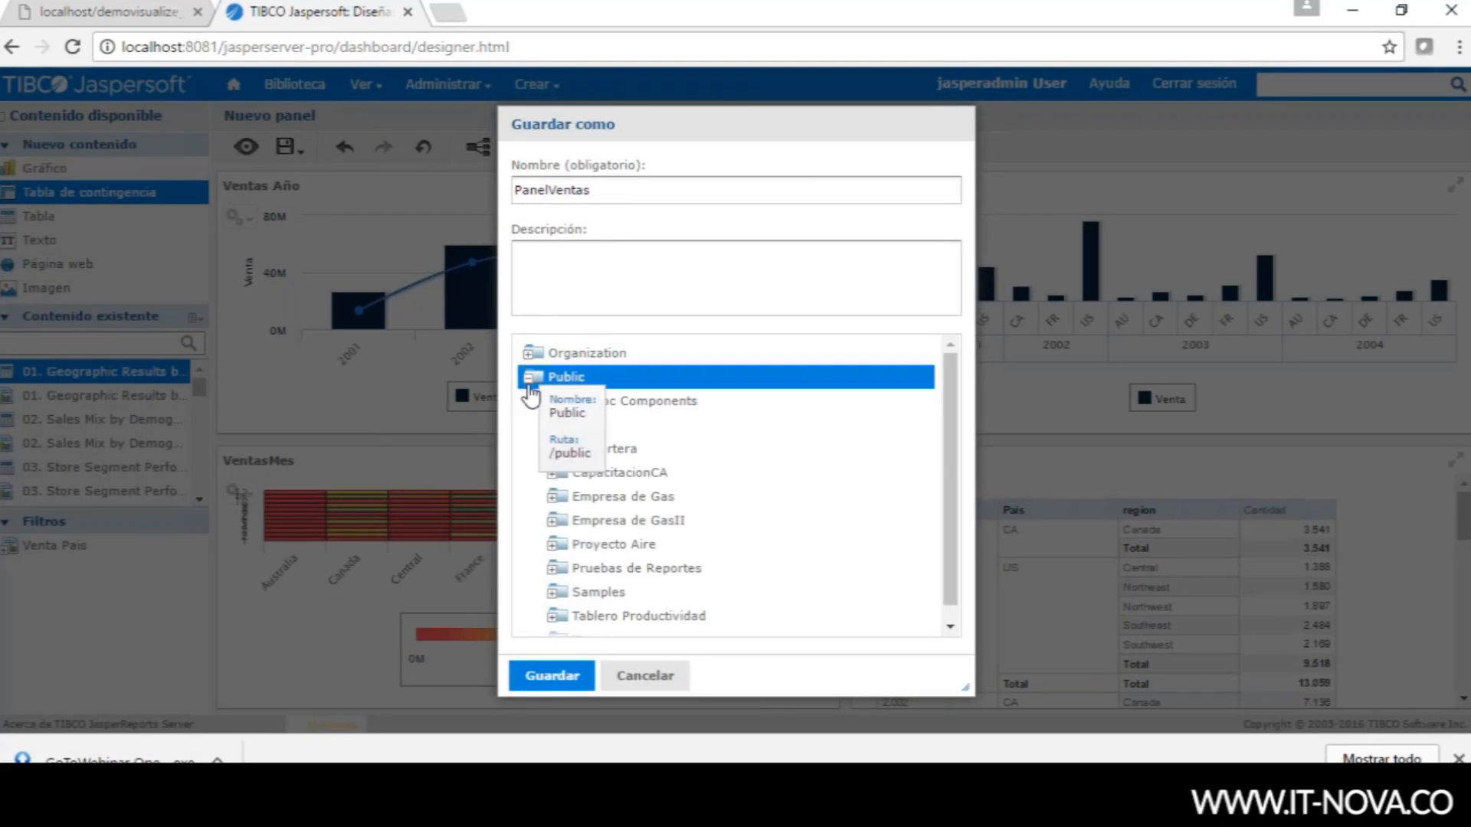
pyautogui.scroll(-1, 950, 459)
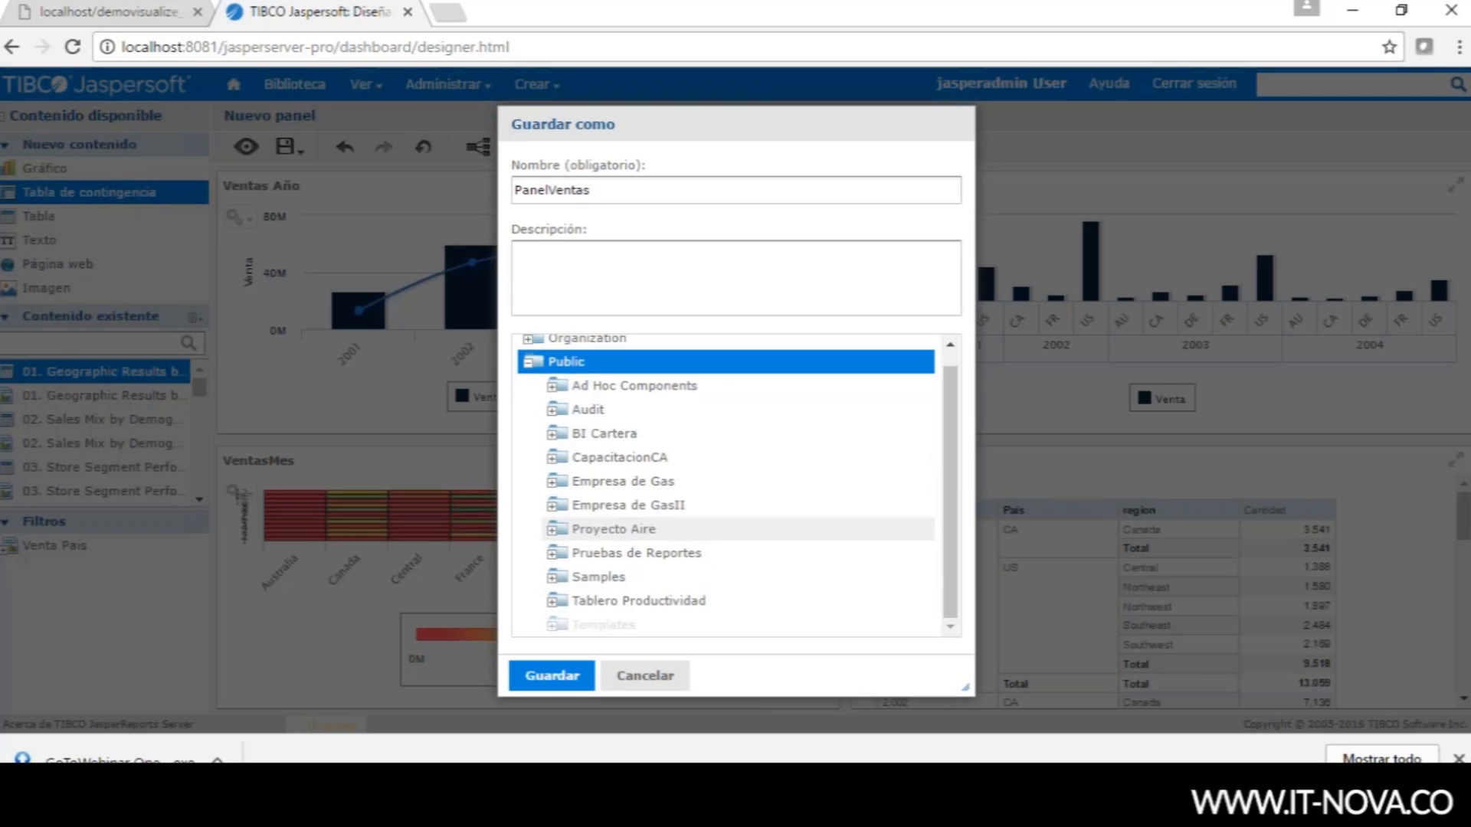
pyautogui.click(577, 588)
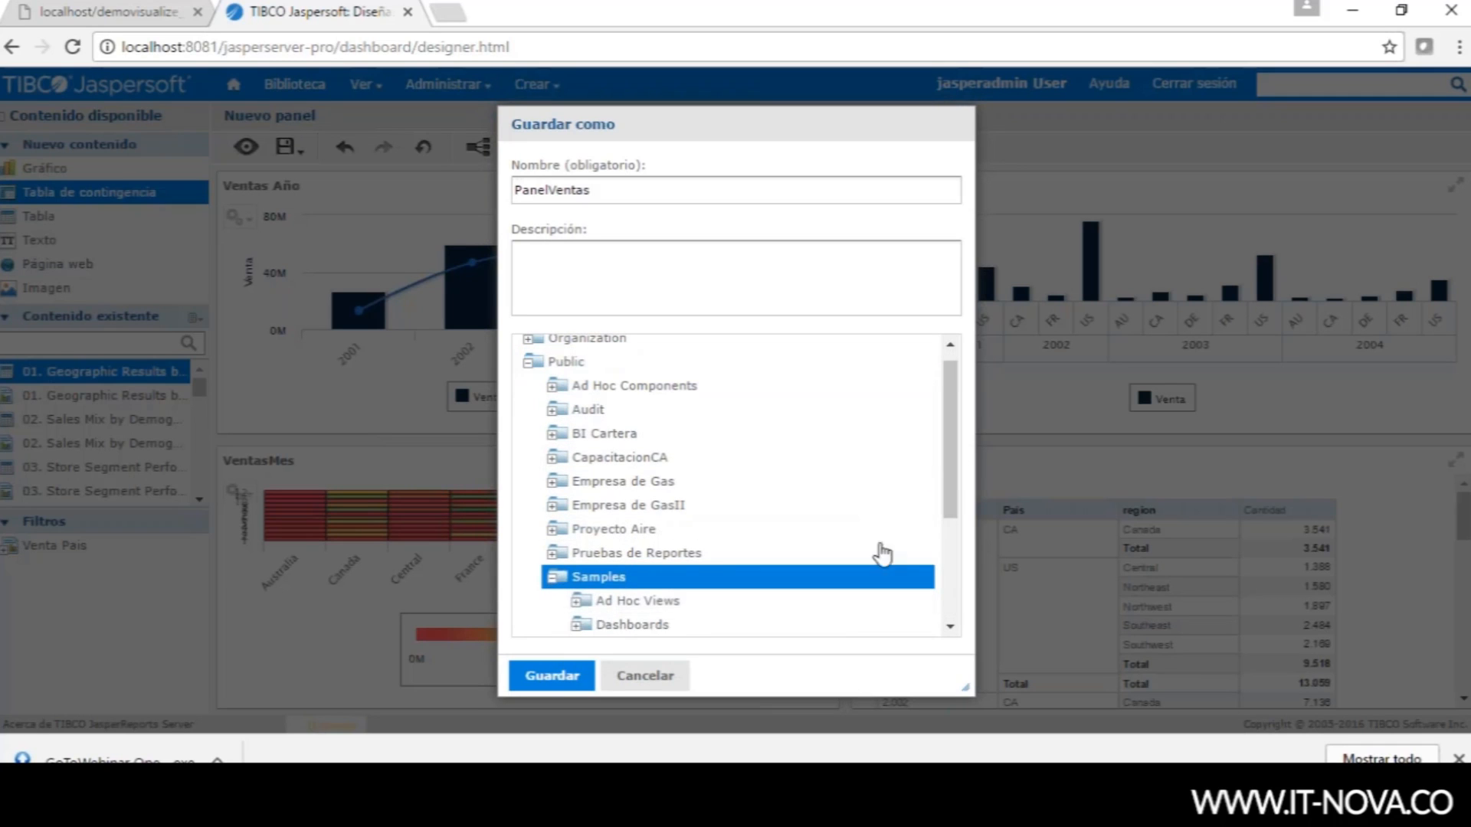
pyautogui.moveTo(947, 460); pyautogui.dragTo(952, 536)
pyautogui.click(630, 434)
pyautogui.click(552, 679)
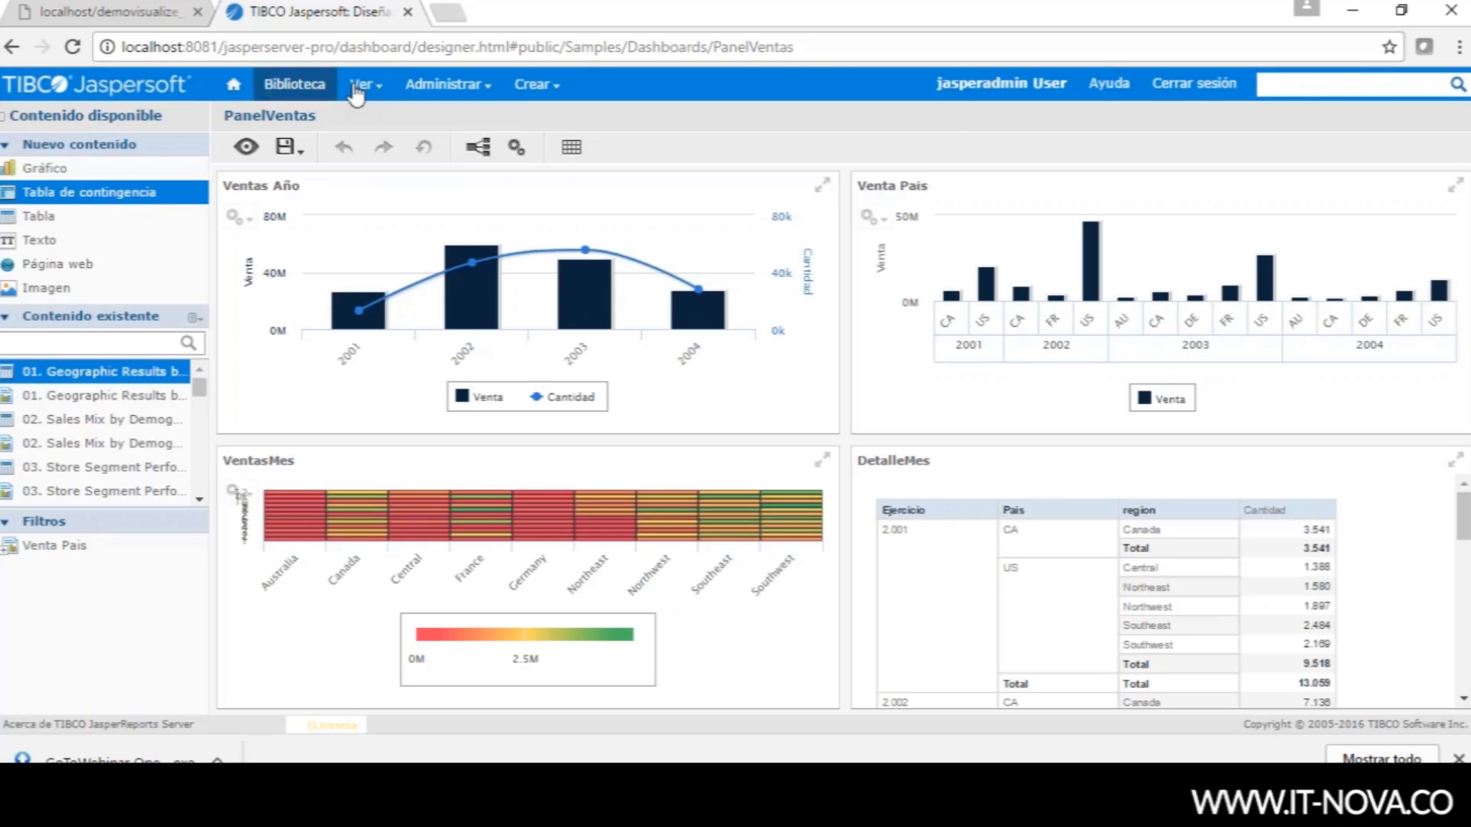
# - Open the repository and browse to the Public > Samples > Dashboards folder
pyautogui.click(358, 85)
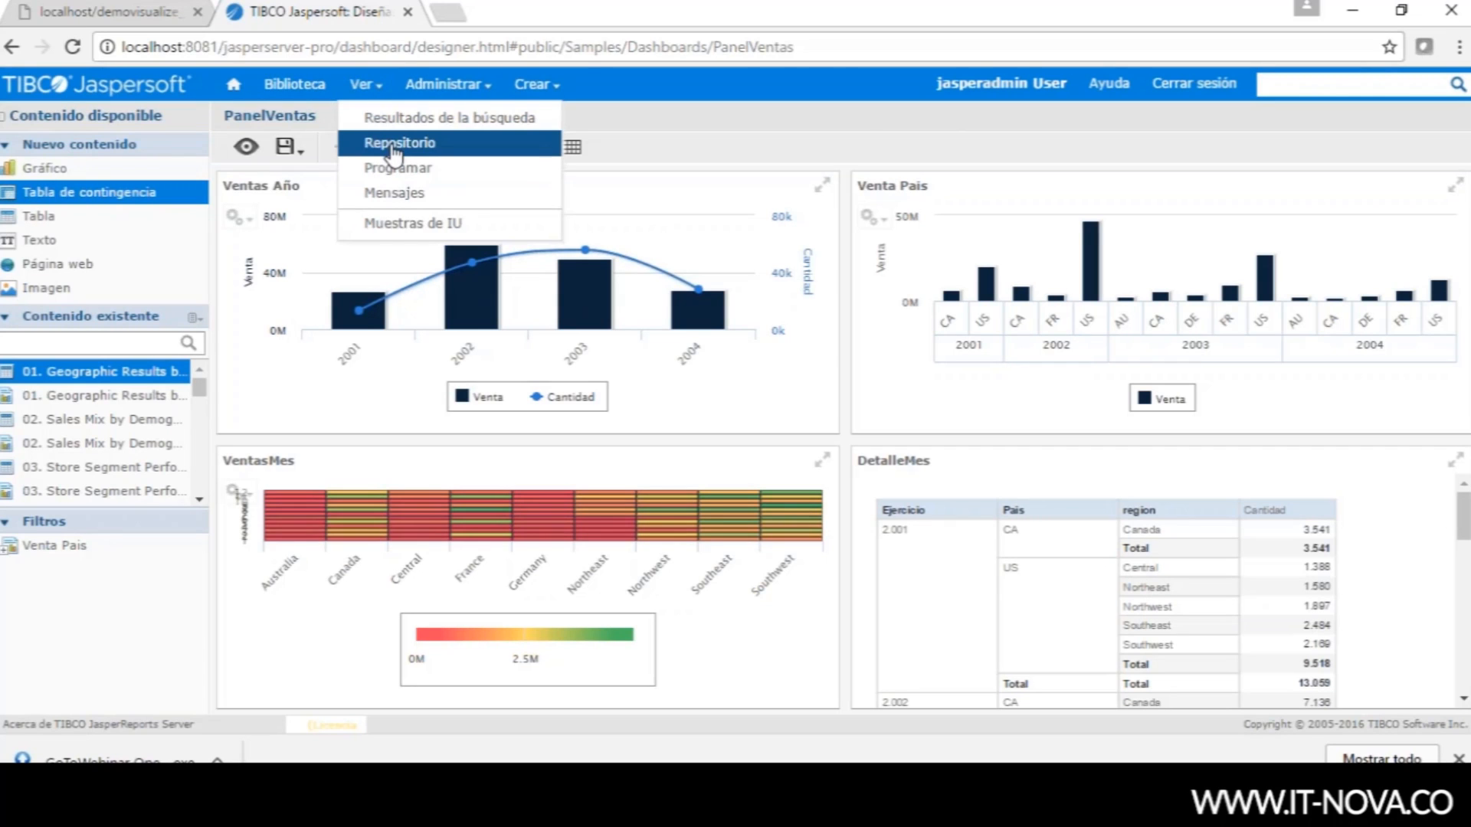
pyautogui.click(393, 149)
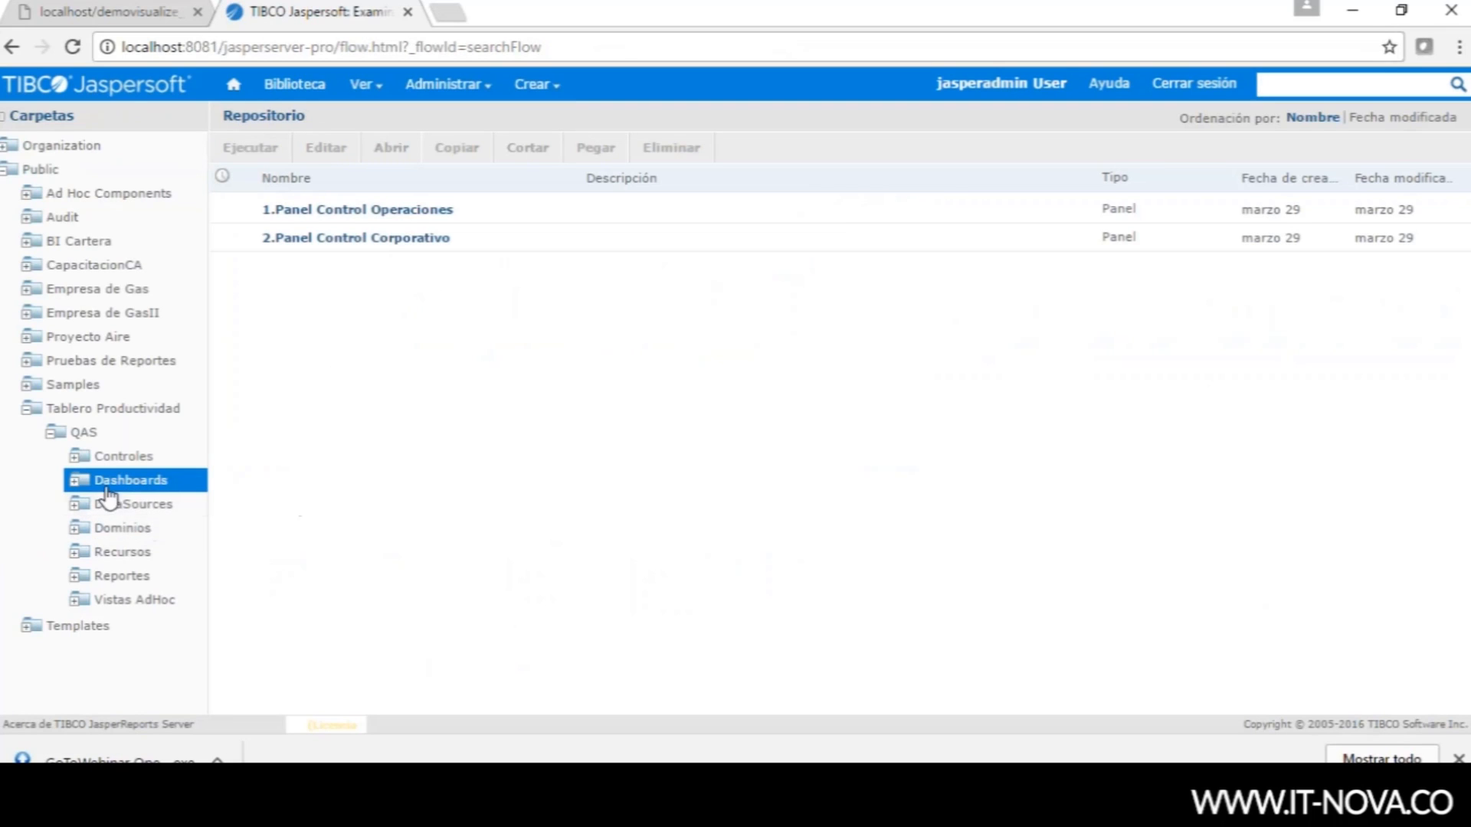
pyautogui.click(31, 411)
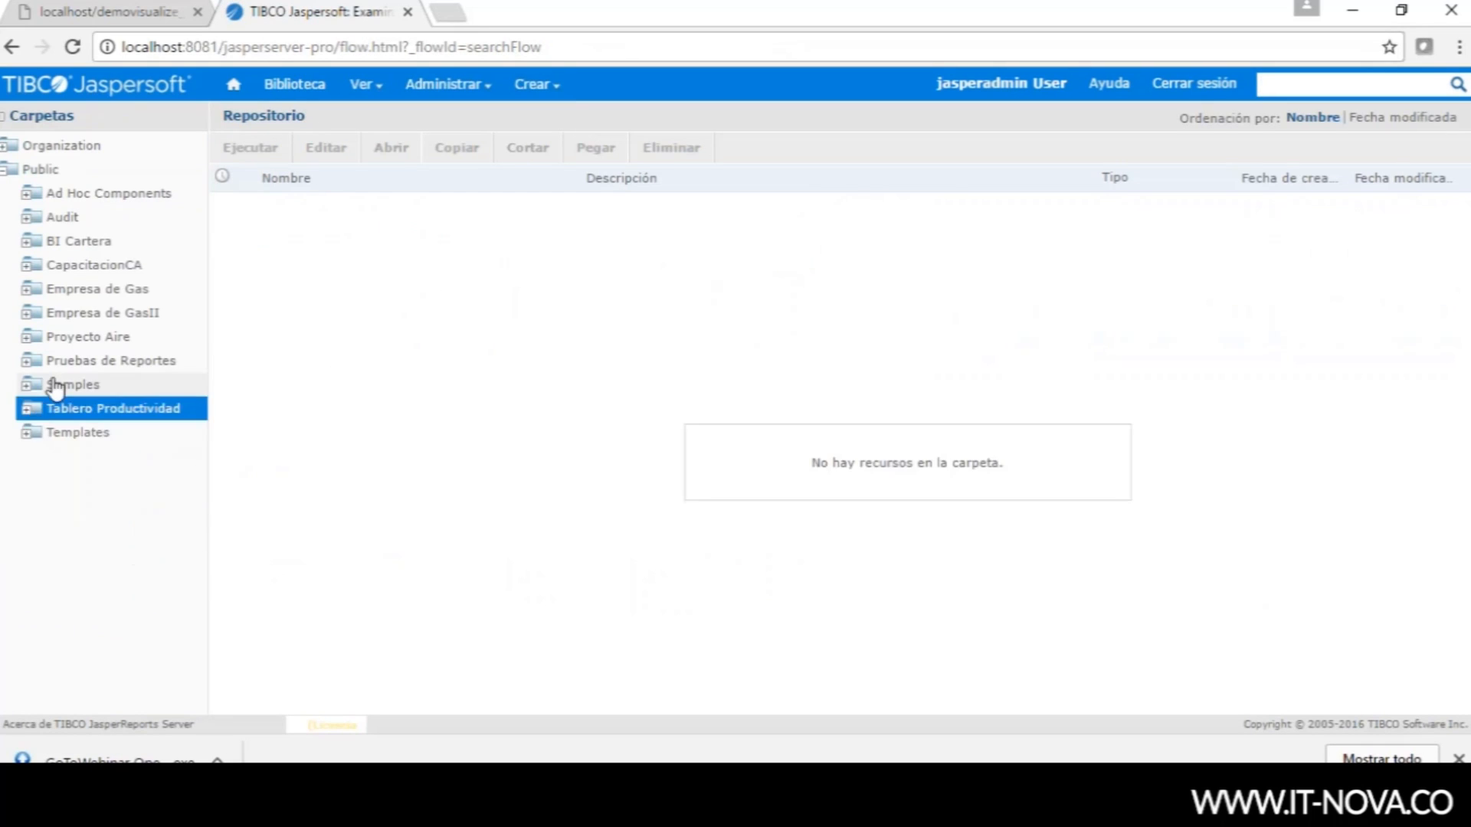
pyautogui.click(26, 389)
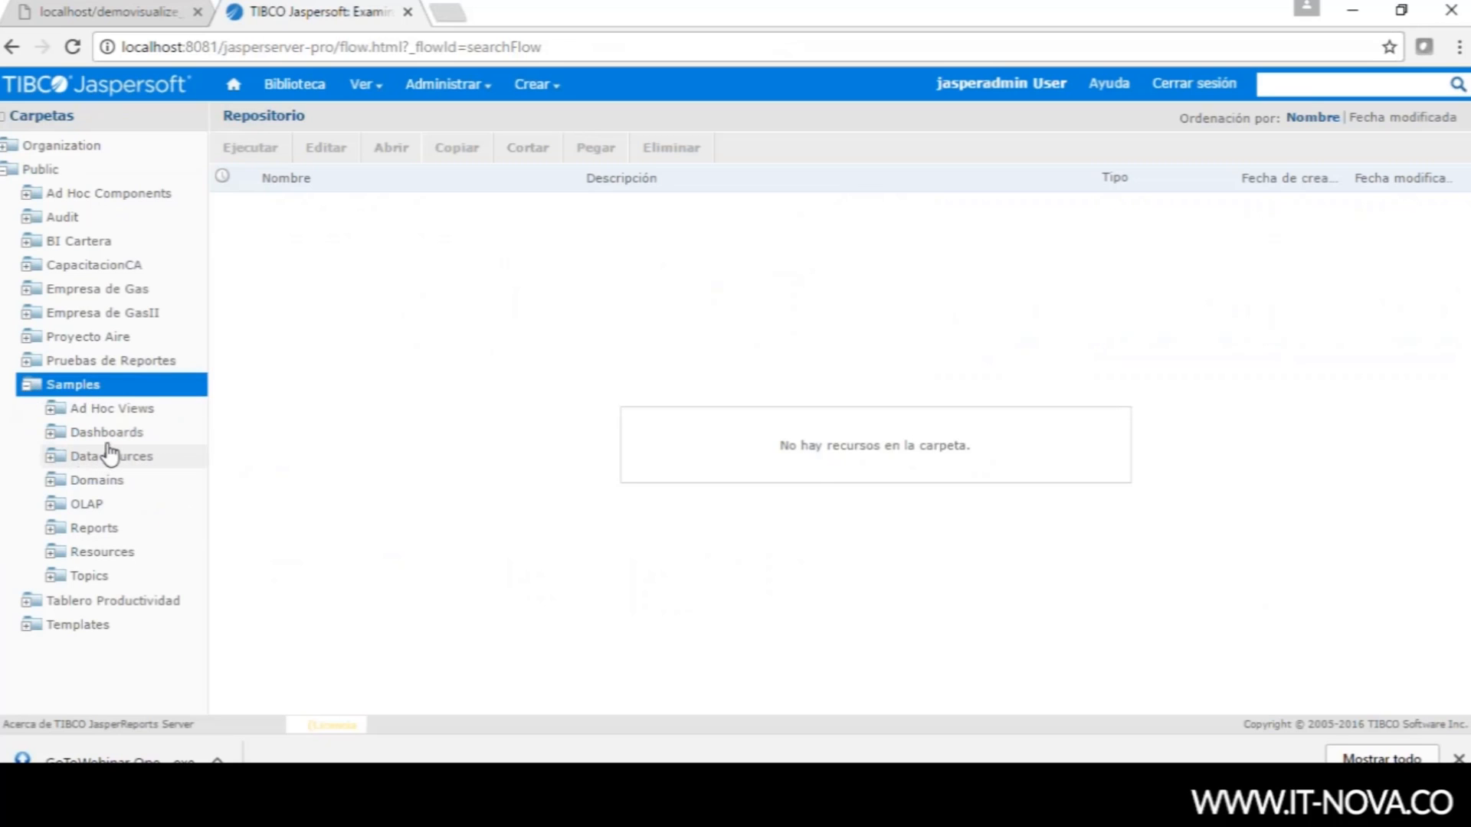
pyautogui.click(108, 410)
pyautogui.click(110, 432)
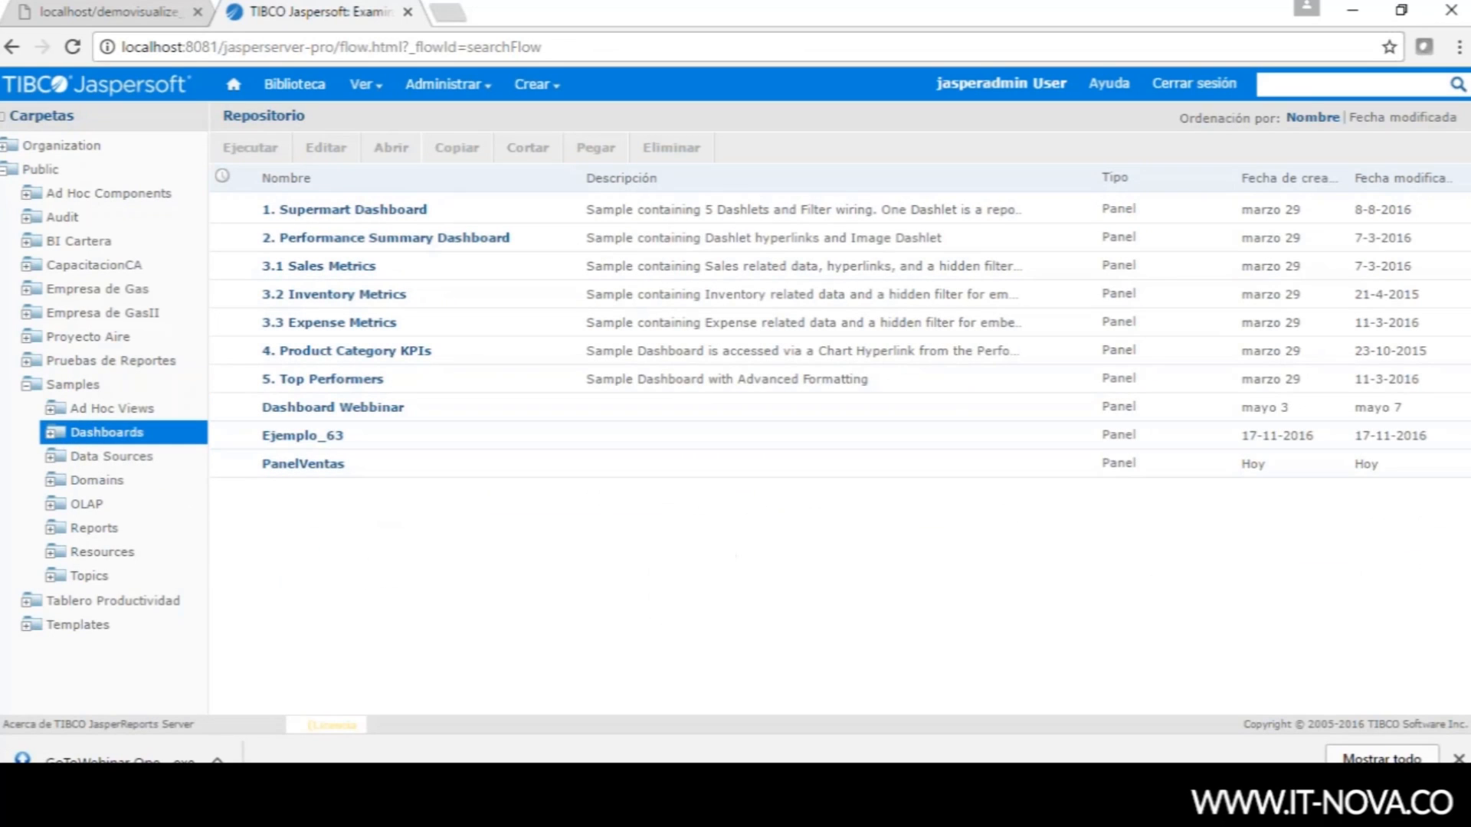
# - Choose Programar... for the PanelVentas dashboard to reach its scheduled jobs page
pyautogui.click(381, 475)
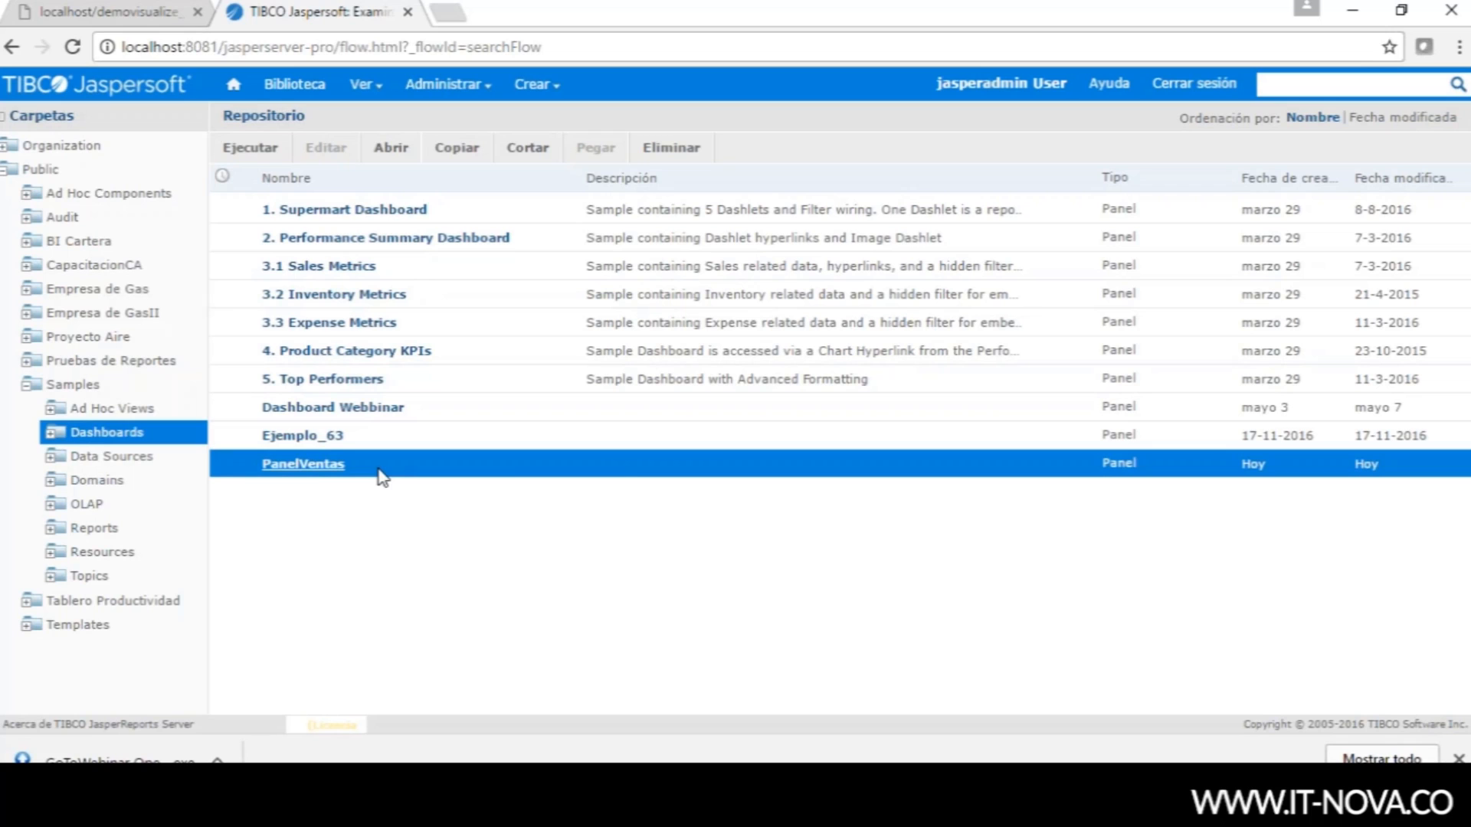
pyautogui.rightClick(381, 475)
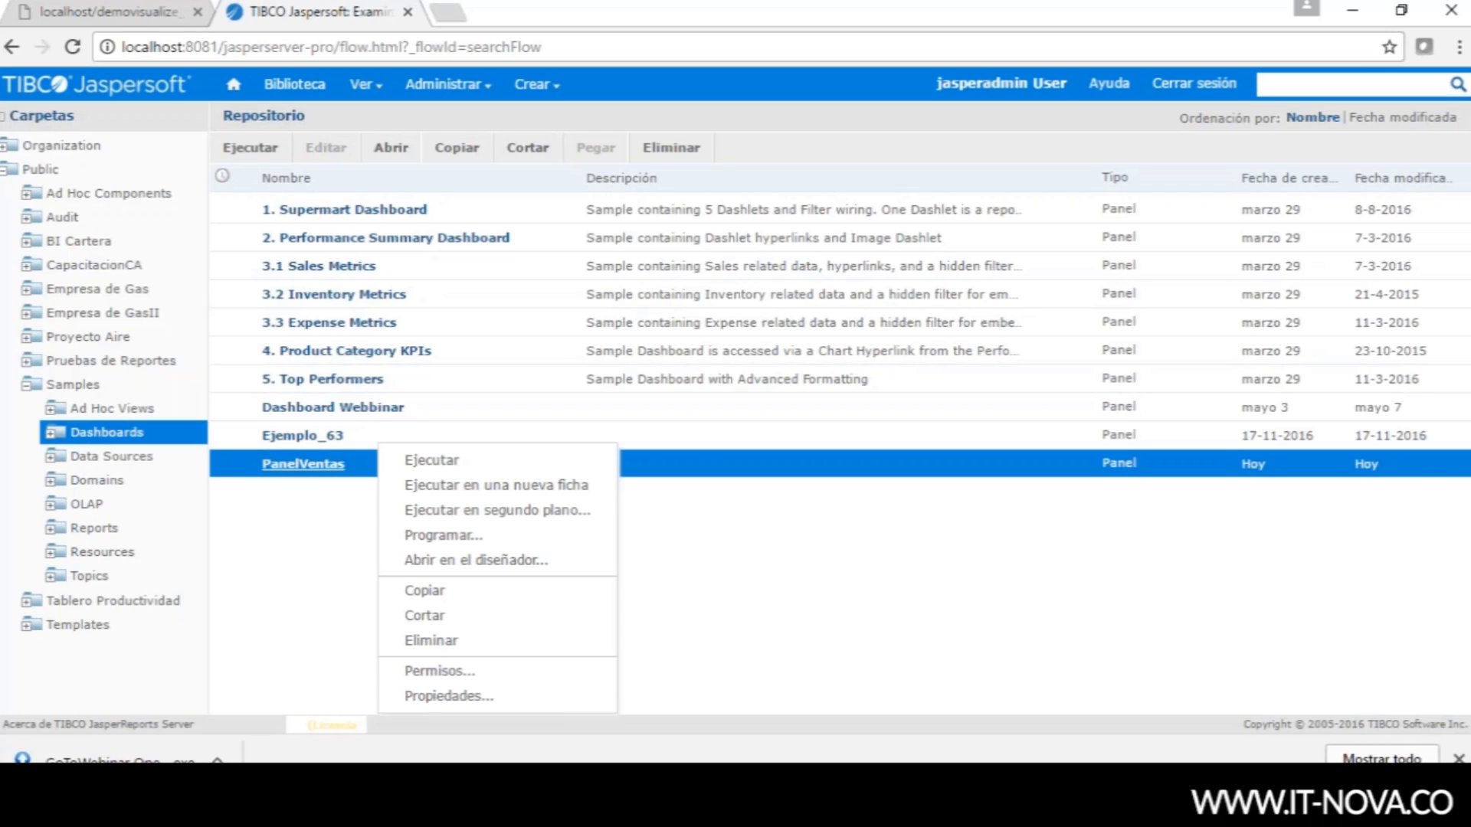
pyautogui.click(472, 539)
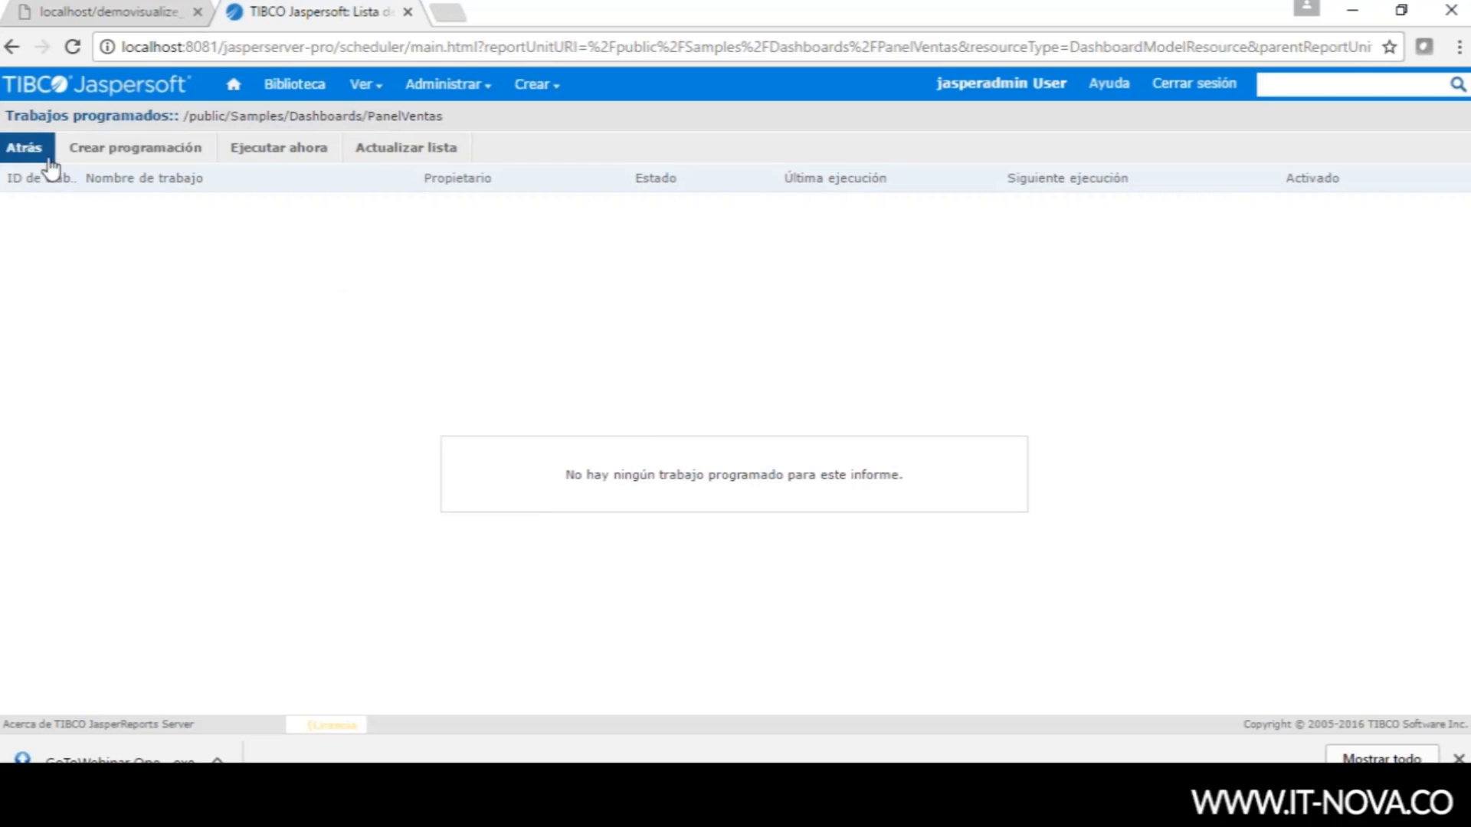
# - Create a new PanelVentas schedule that runs Inmediatamente with no repetition
pyautogui.click(100, 155)
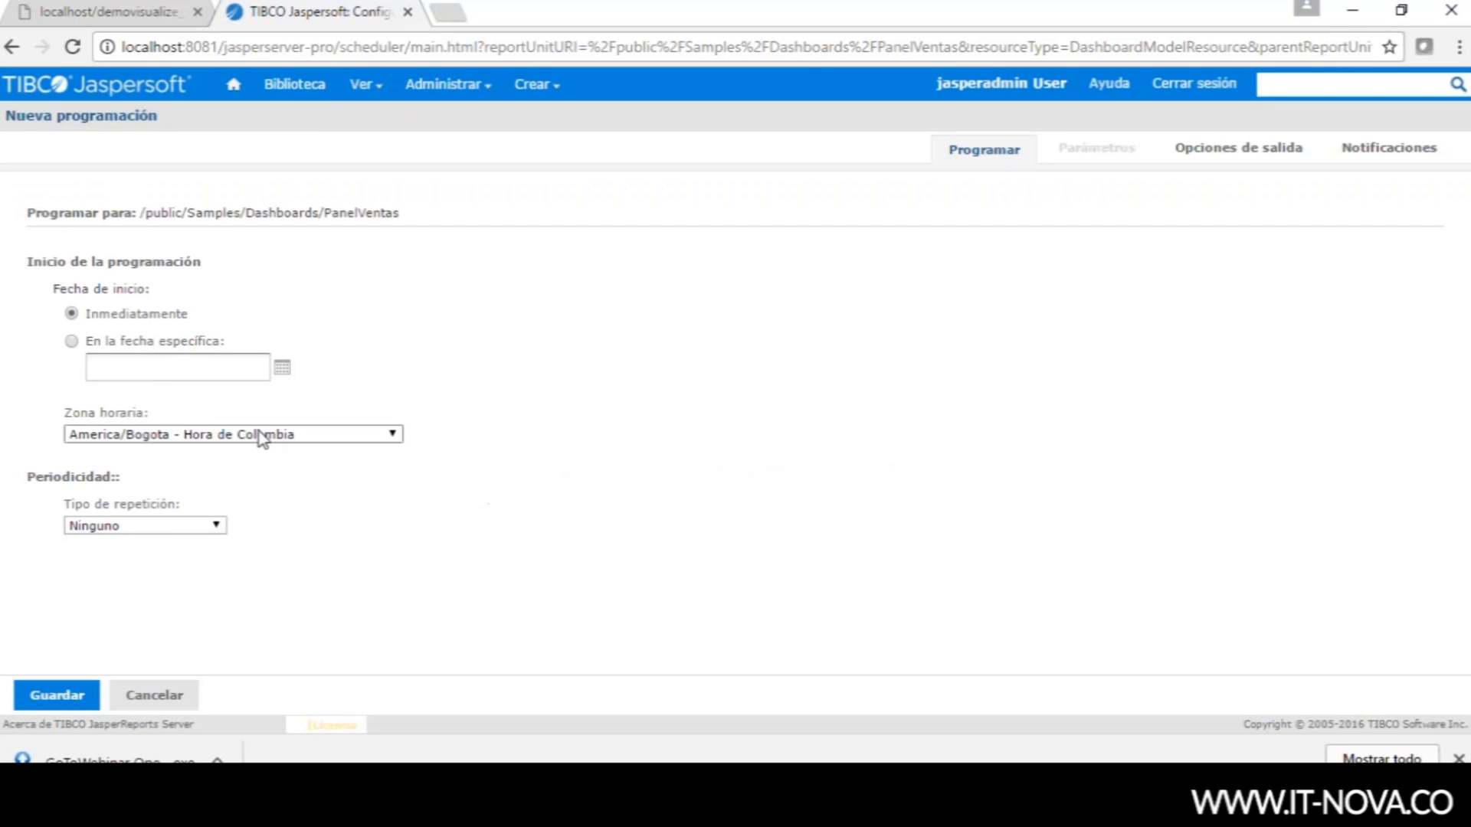
pyautogui.click(220, 528)
pyautogui.click(221, 540)
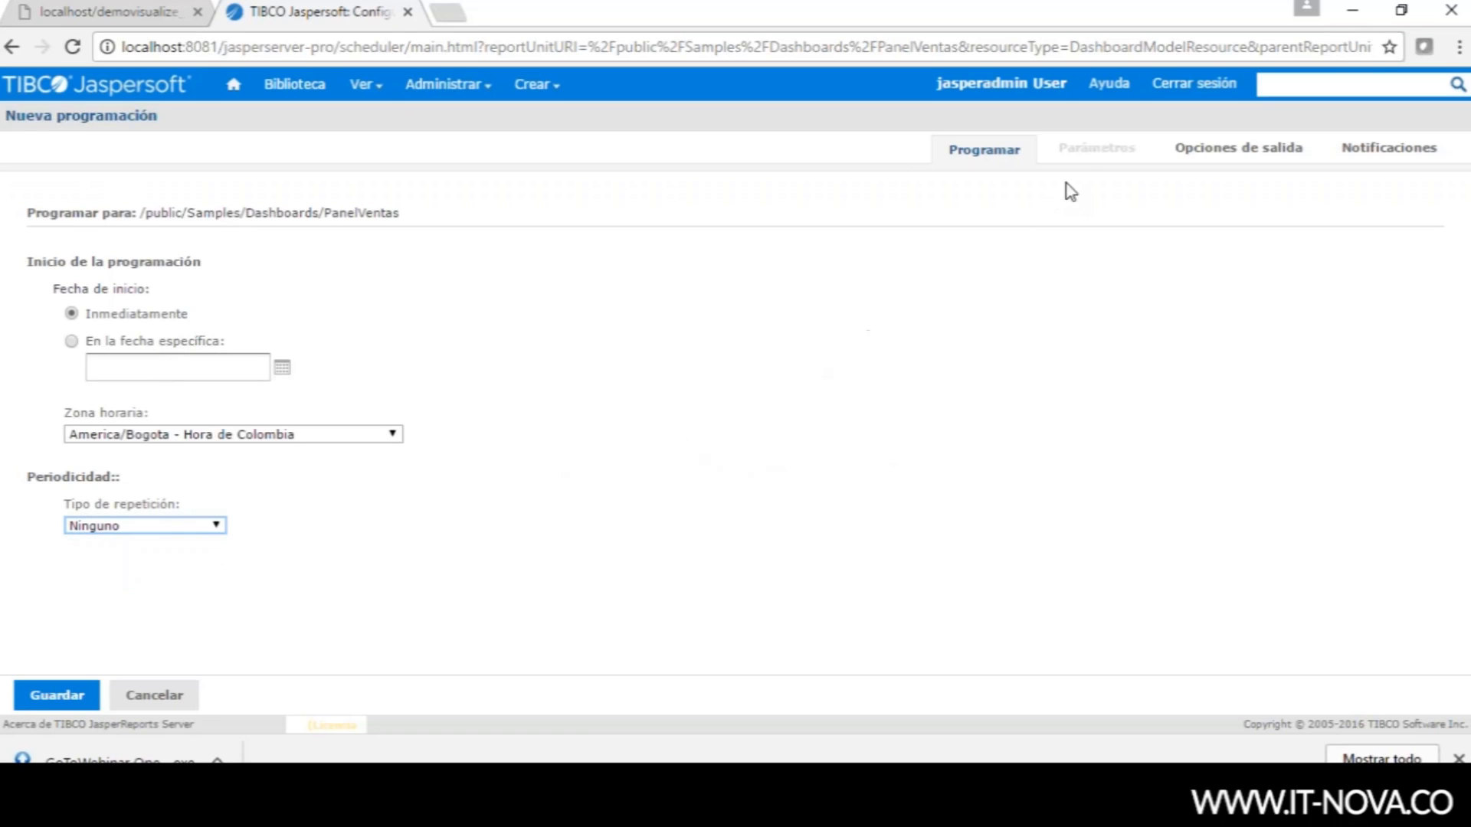
# - Review the PDF output options at 1280×800, then reach the email notification settings
pyautogui.click(1093, 161)
pyautogui.click(1186, 159)
pyautogui.click(1205, 157)
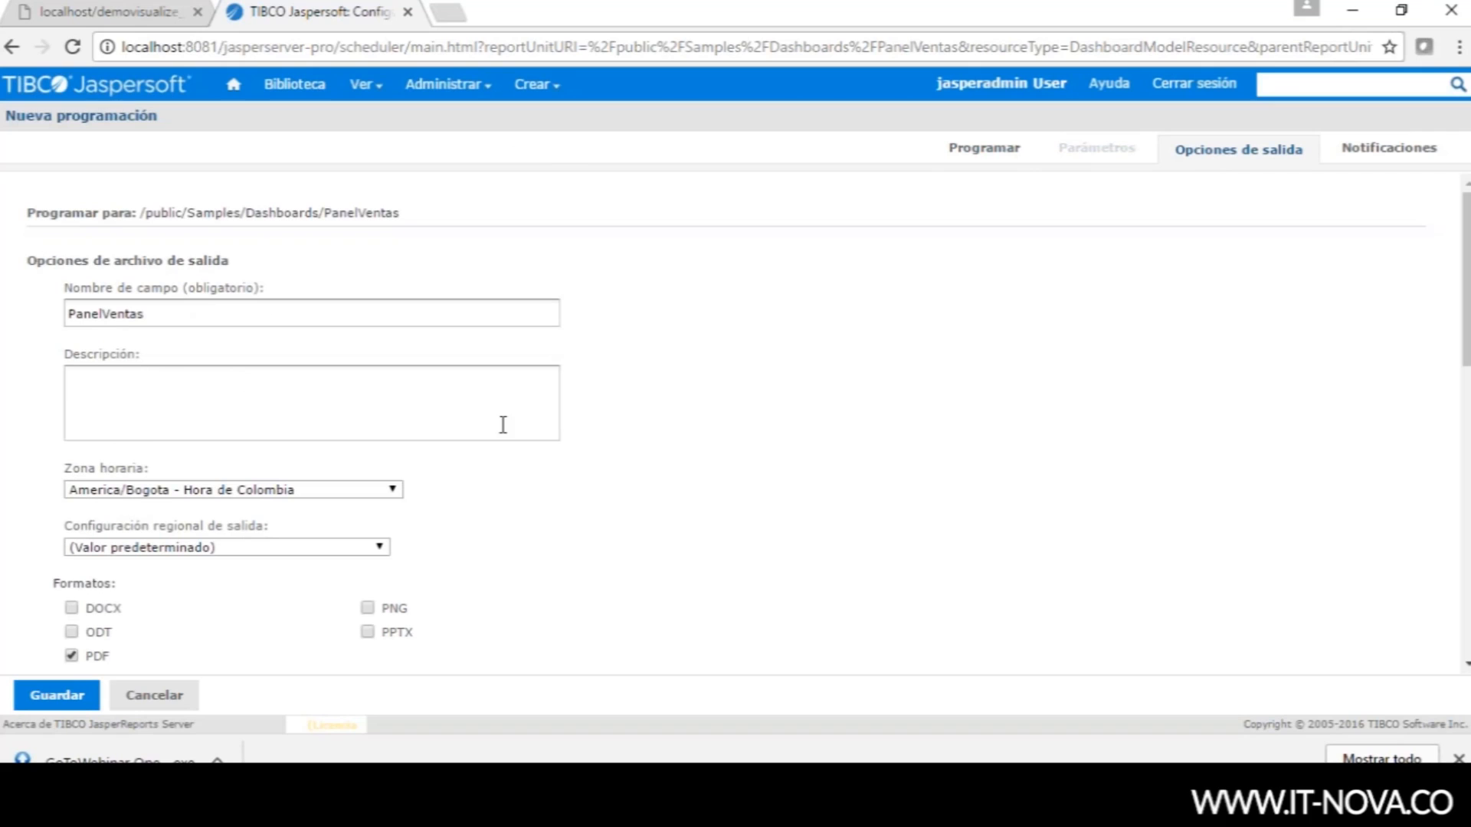
pyautogui.click(1464, 665)
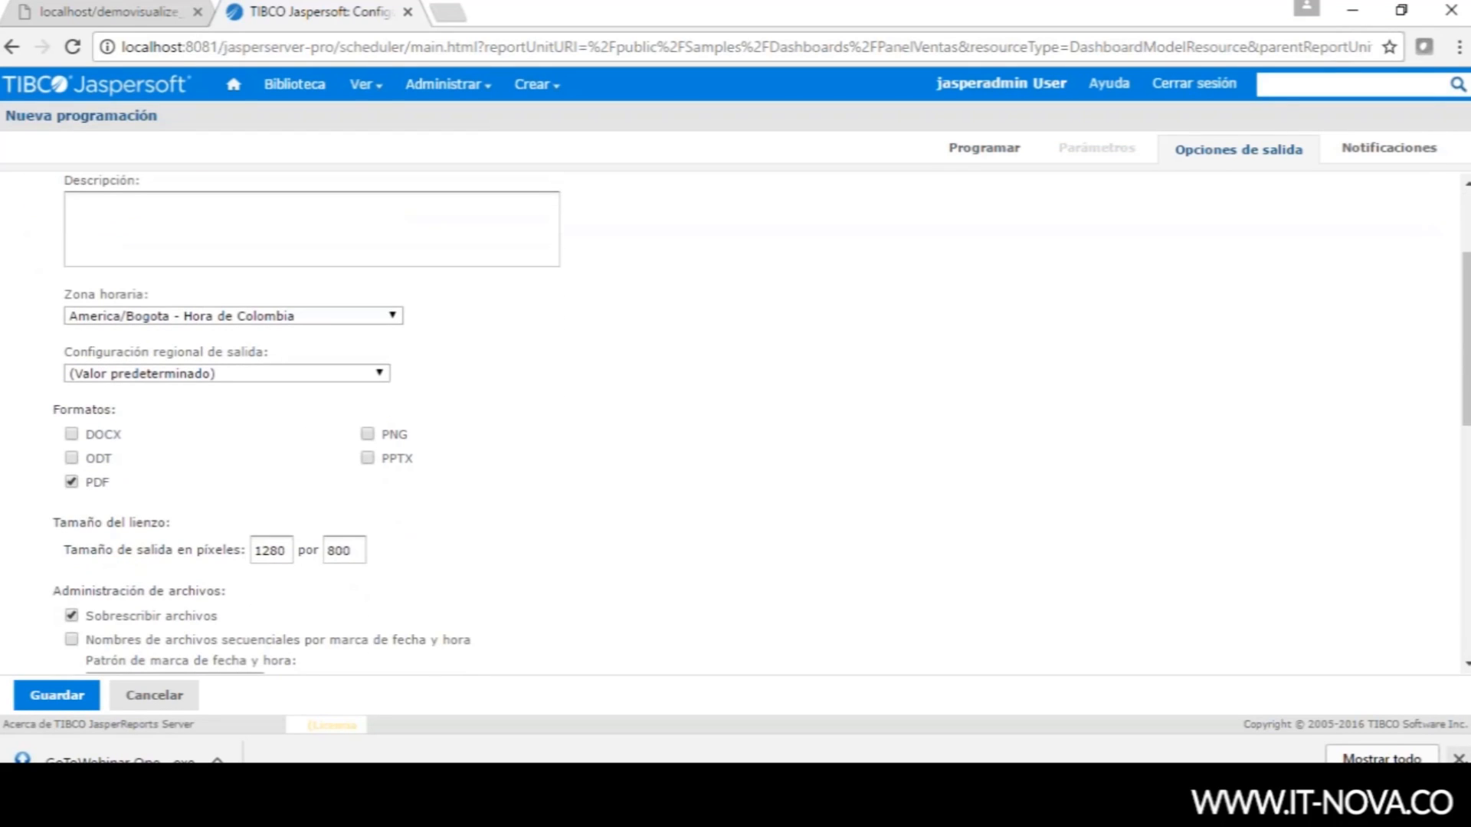
pyautogui.click(1460, 760)
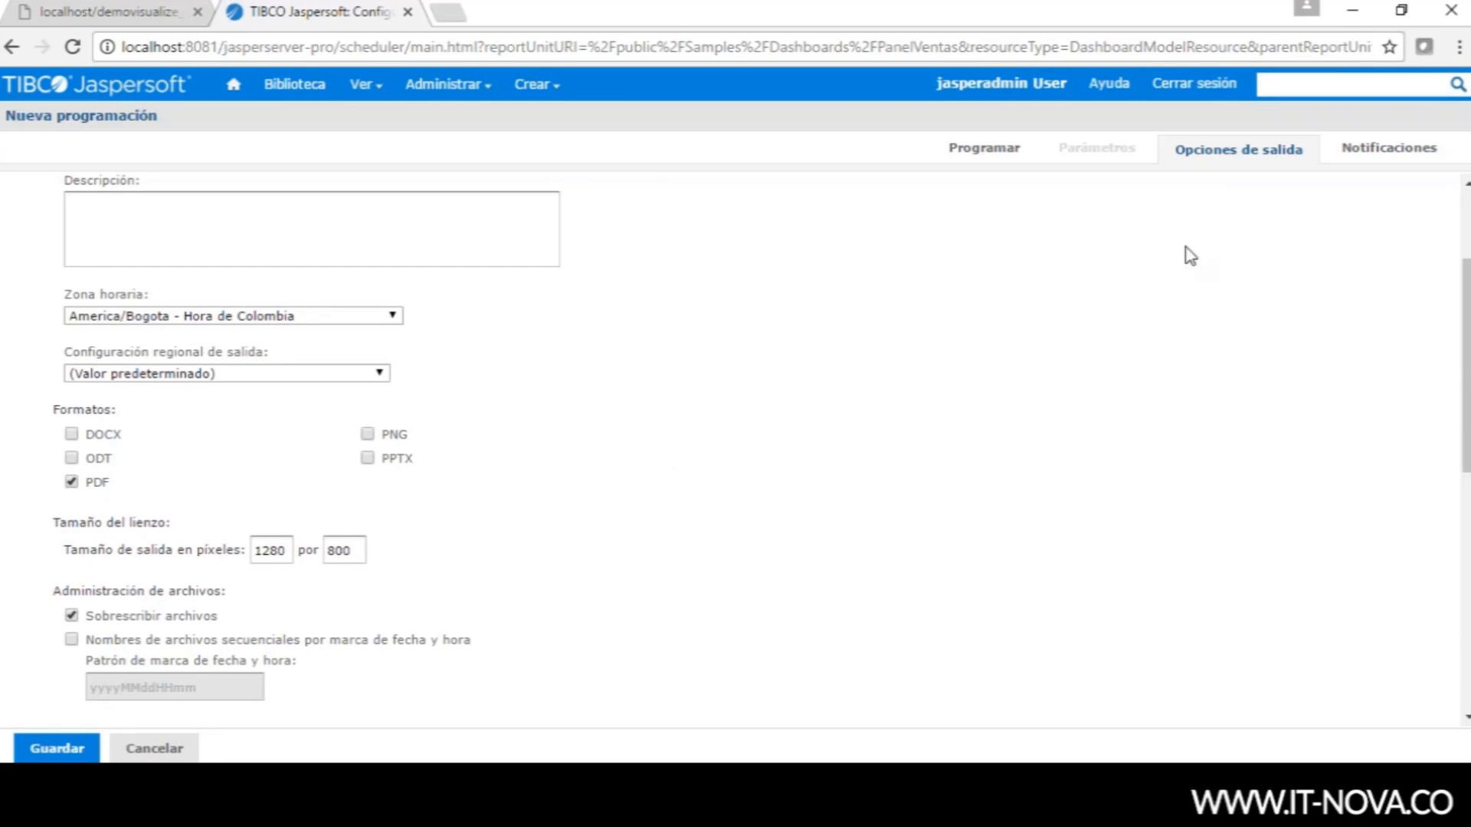
pyautogui.click(1350, 153)
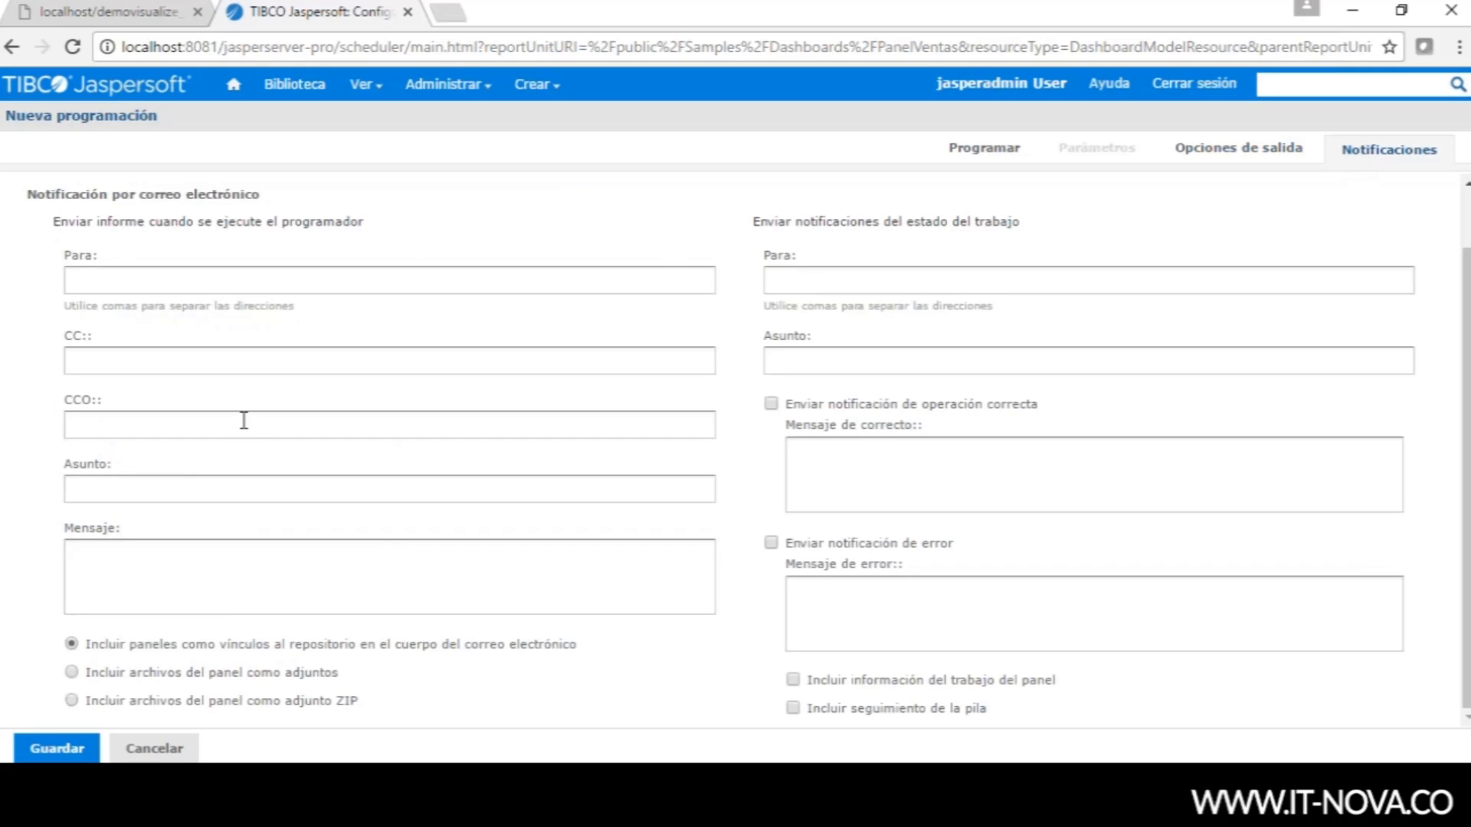
pyautogui.click(184, 279)
pyautogui.click(814, 285)
pyautogui.click(814, 364)
pyautogui.click(829, 464)
pyautogui.click(833, 595)
pyautogui.moveTo(365, 84)
pyautogui.click(394, 154)
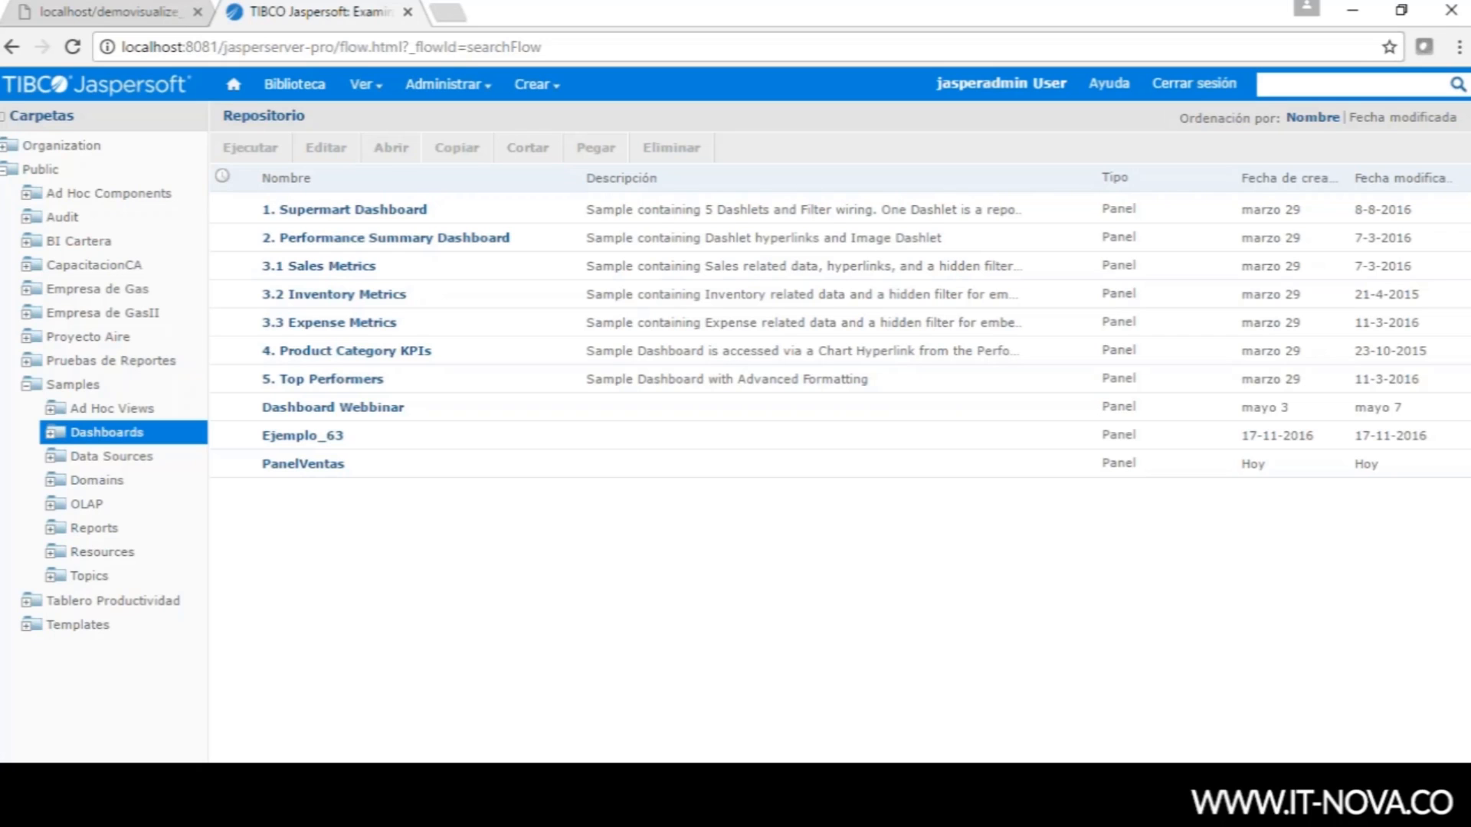
# - View the server's roles list, then switch to the users list
pyautogui.moveTo(473, 88)
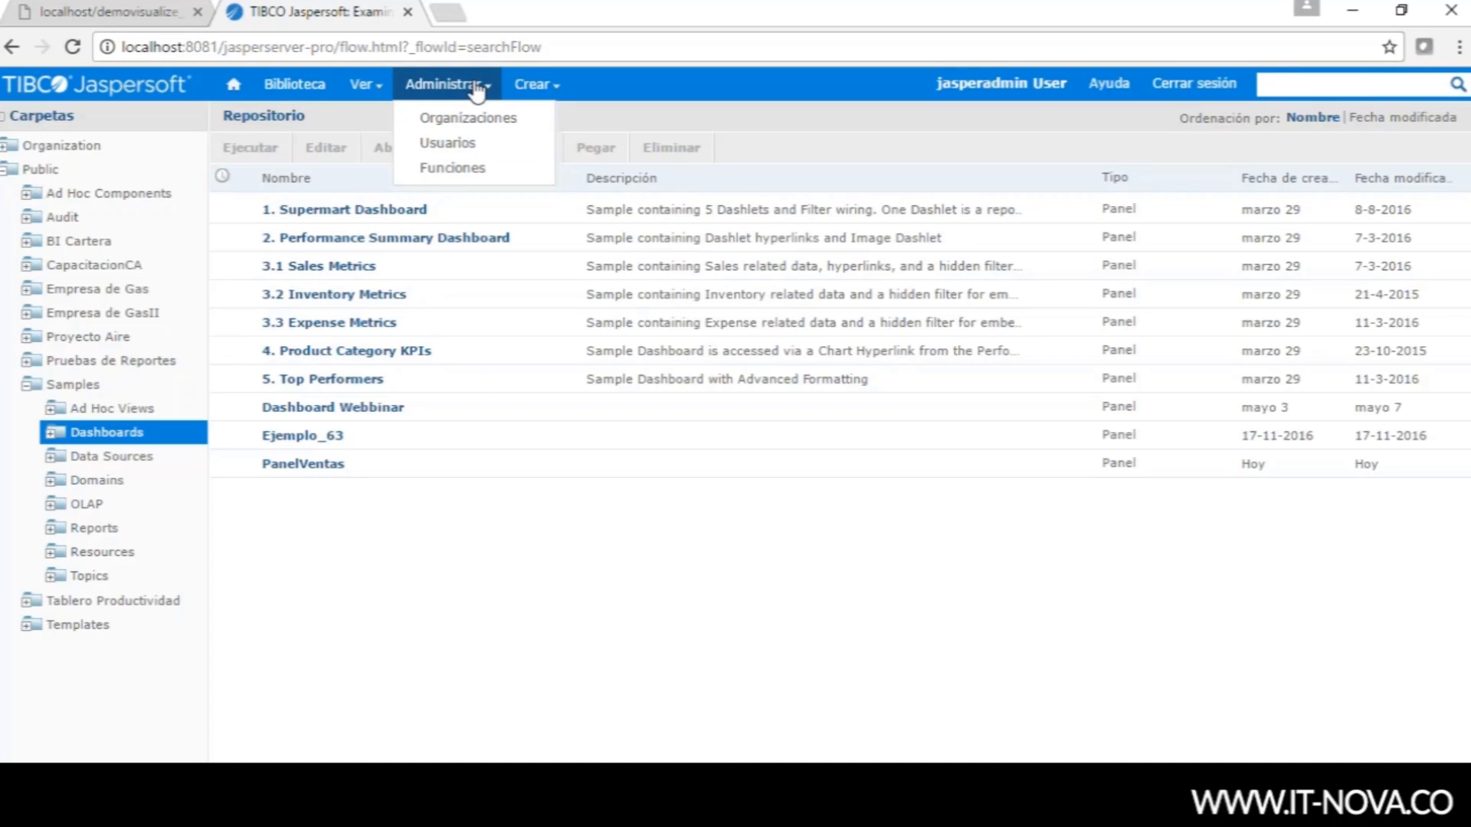
pyautogui.click(454, 167)
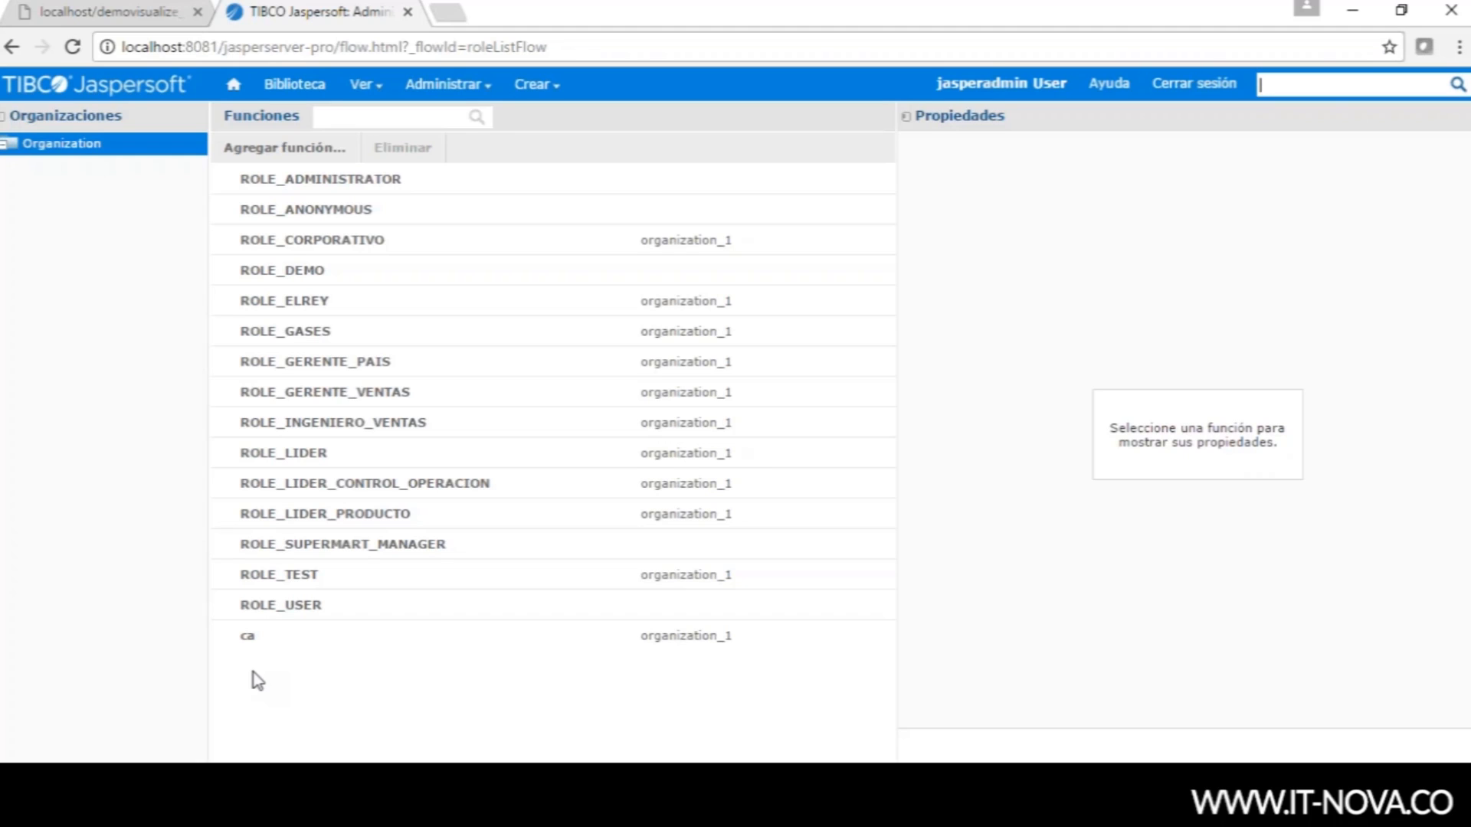
pyautogui.moveTo(479, 87)
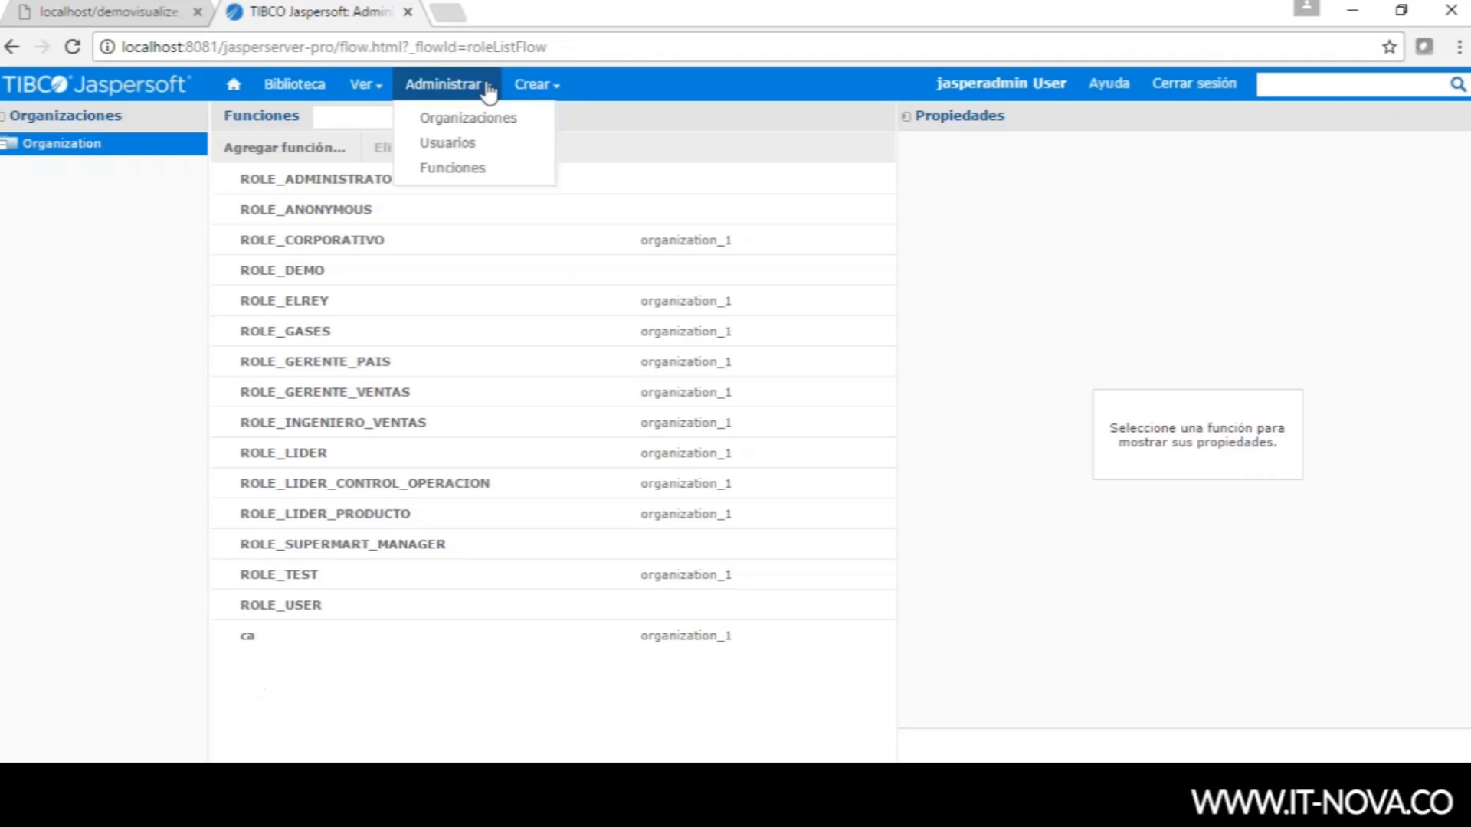
pyautogui.click(469, 144)
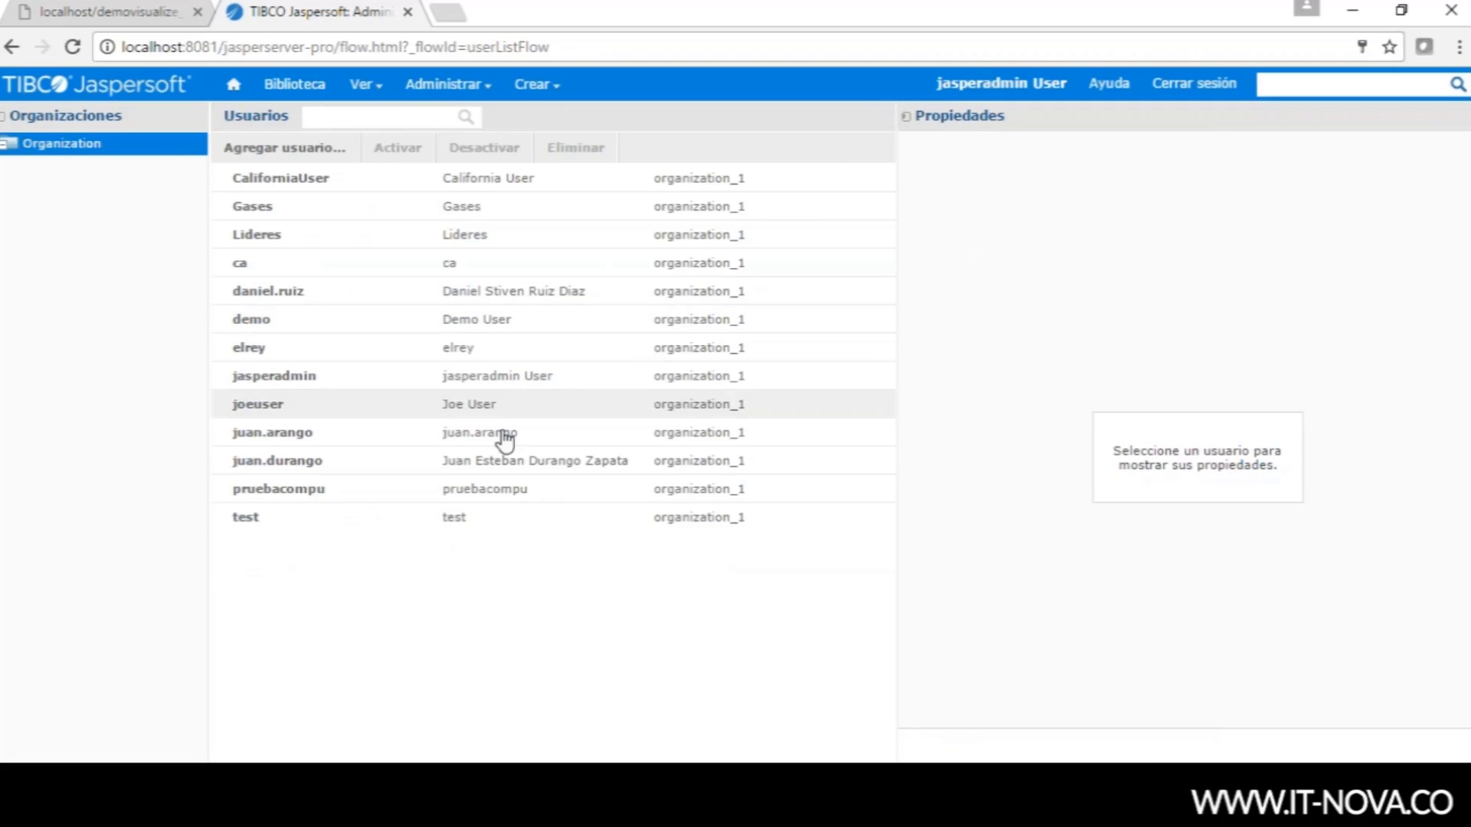
# - Inspect several users' properties and assigned roles, returning to the sample user
pyautogui.click(335, 413)
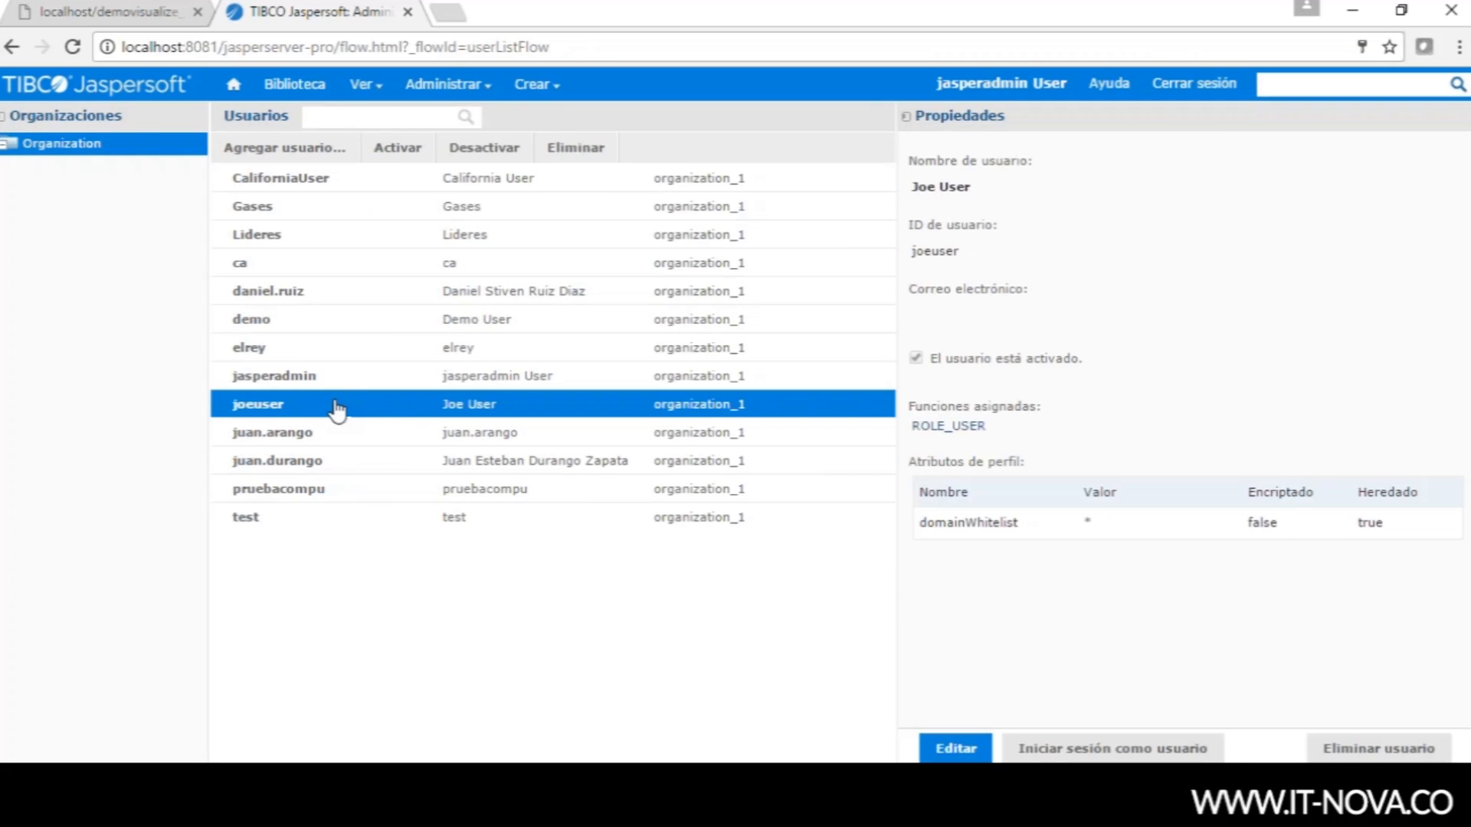
pyautogui.click(344, 381)
pyautogui.click(350, 460)
pyautogui.click(352, 491)
pyautogui.click(355, 351)
pyautogui.click(349, 297)
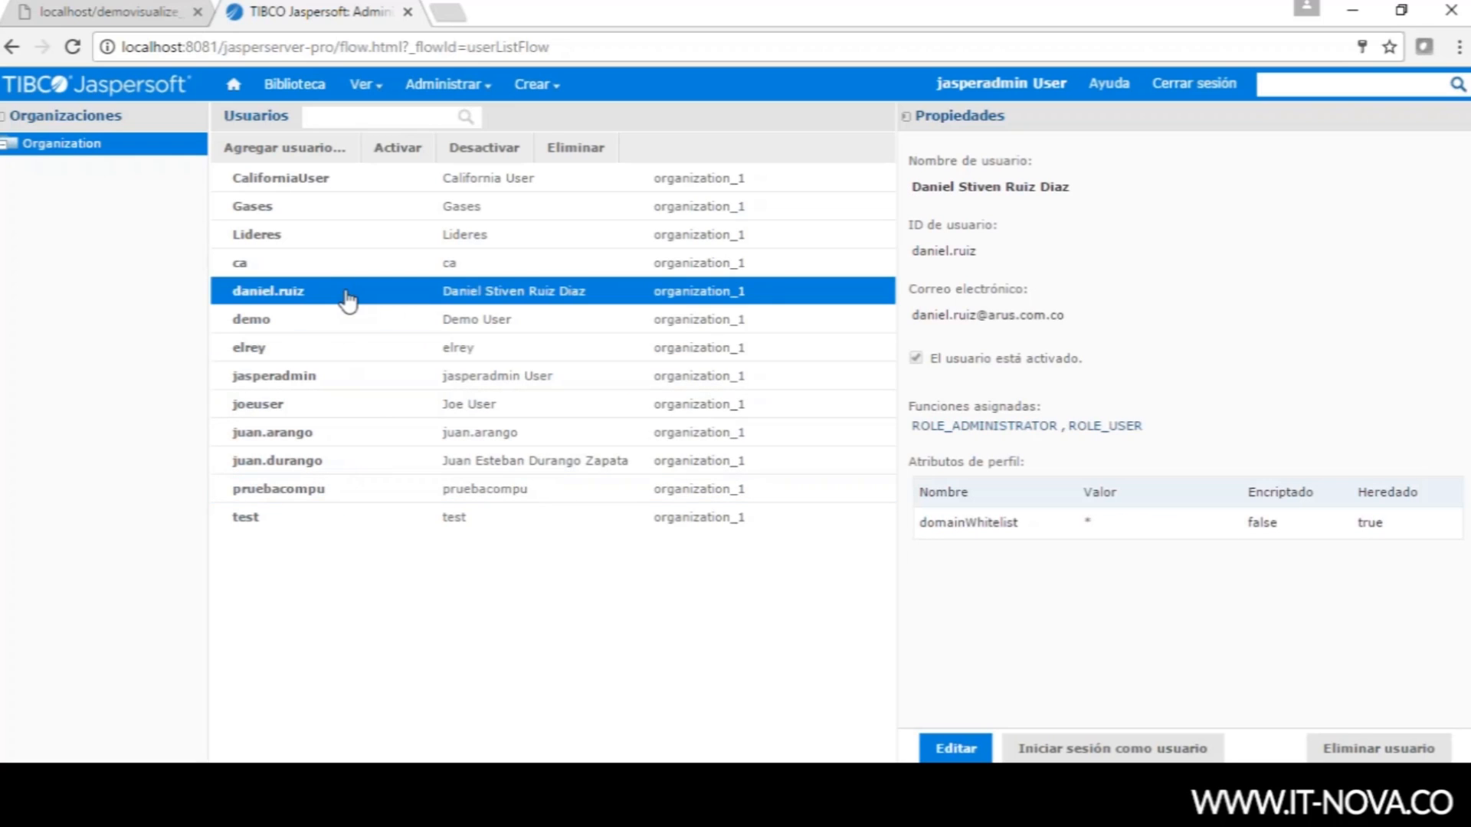
pyautogui.click(355, 406)
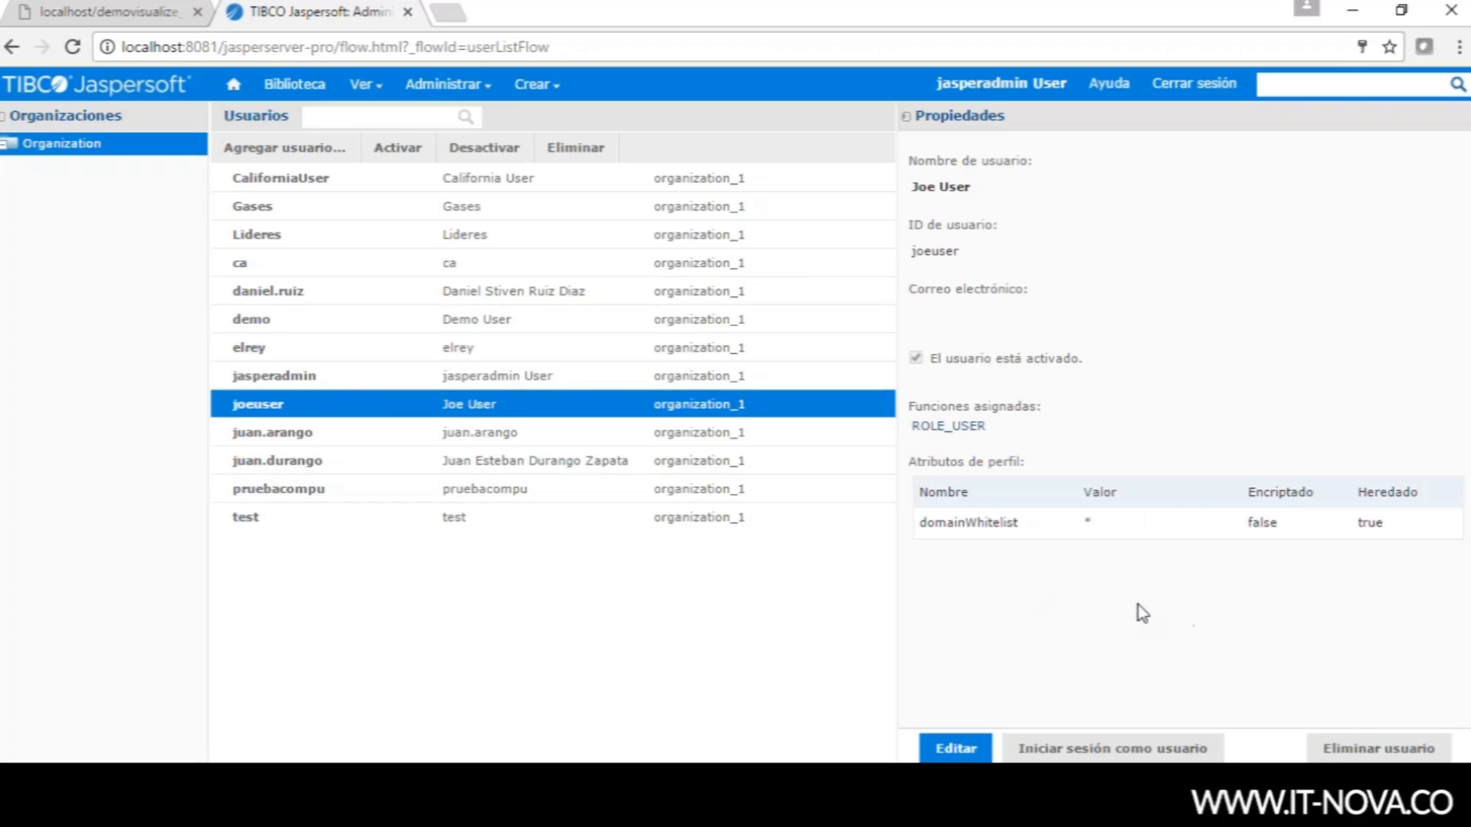
# - Add ROLE_CORPORATIVO to the sample user, then cancel and discard the change
pyautogui.click(955, 749)
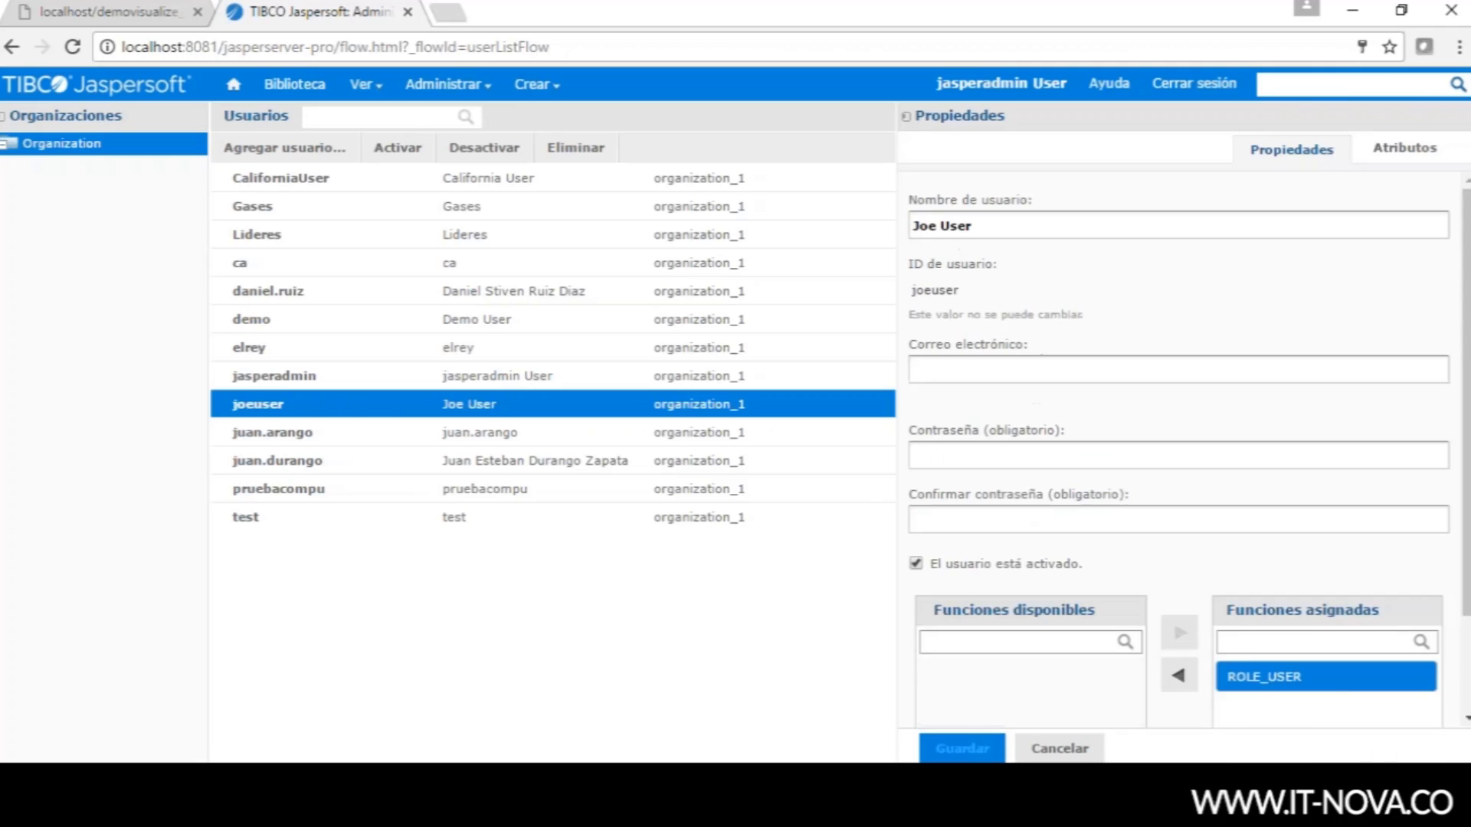
pyautogui.moveTo(1465, 509); pyautogui.dragTo(1463, 617)
pyautogui.click(1023, 627)
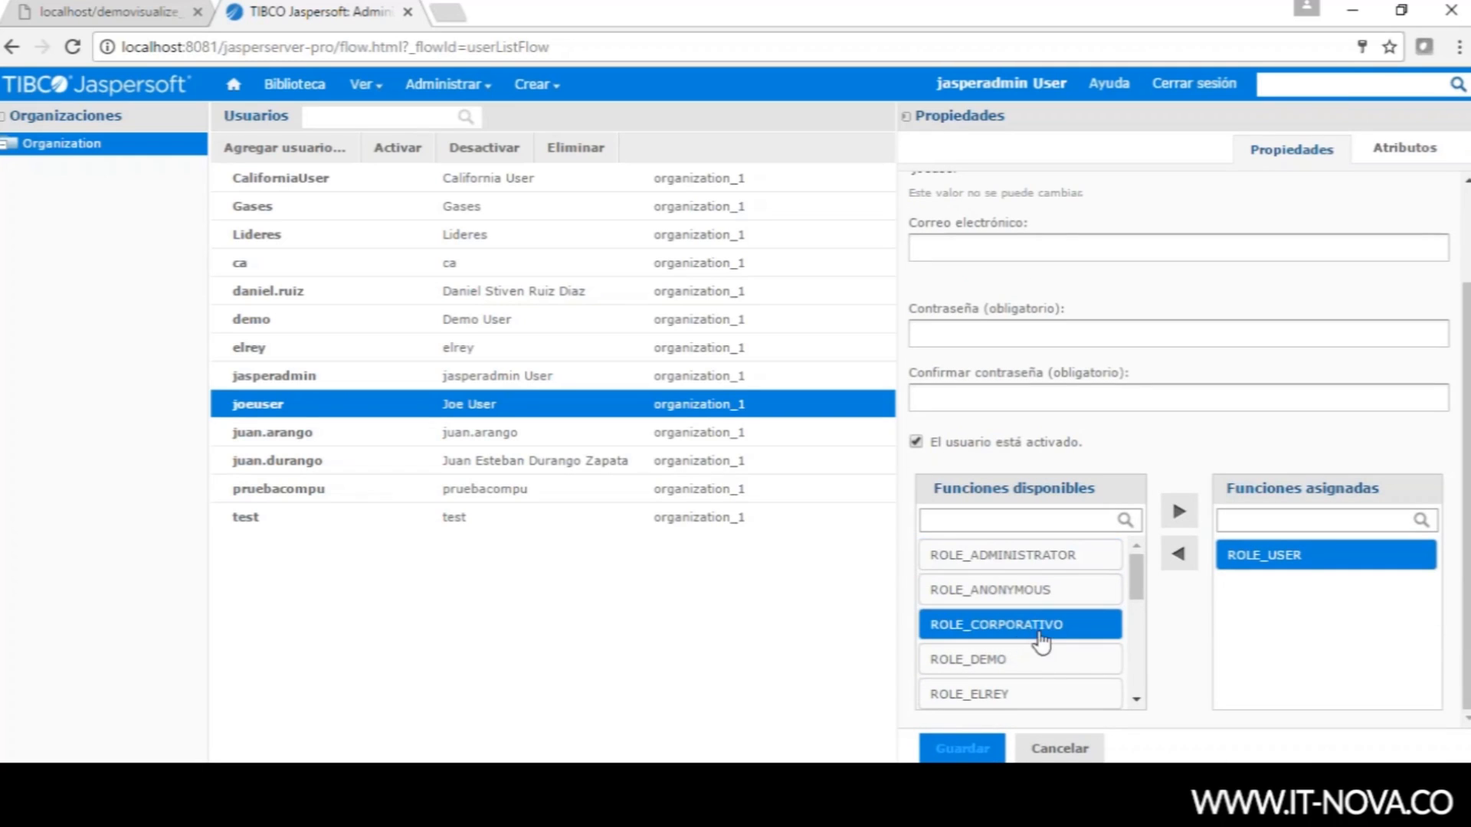
pyautogui.moveTo(1137, 576)
pyautogui.mouseDown()
pyautogui.moveTo(1135, 651)
pyautogui.moveTo(1131, 571)
pyautogui.mouseUp()
pyautogui.click(1179, 513)
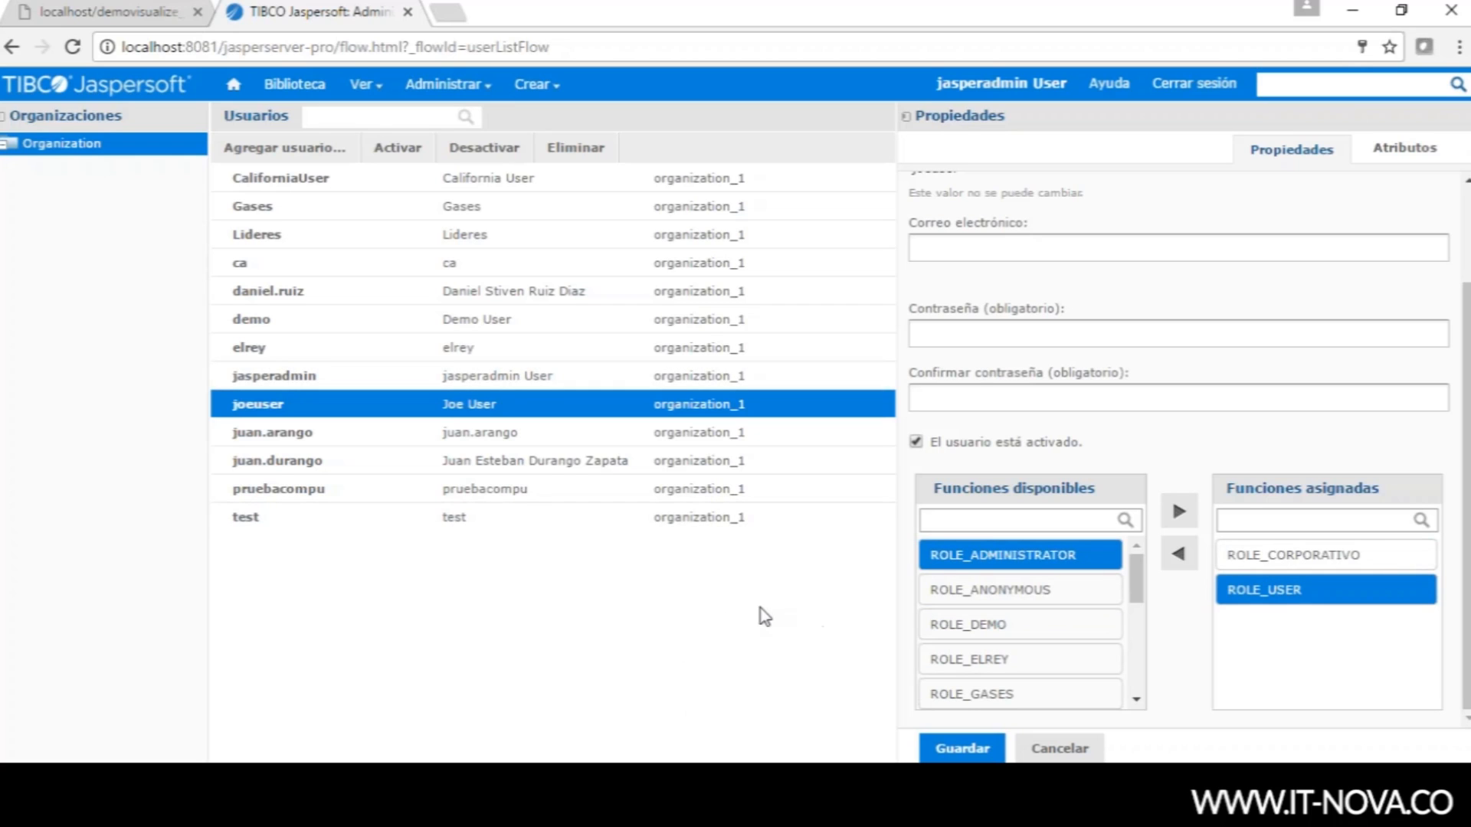
pyautogui.click(1059, 748)
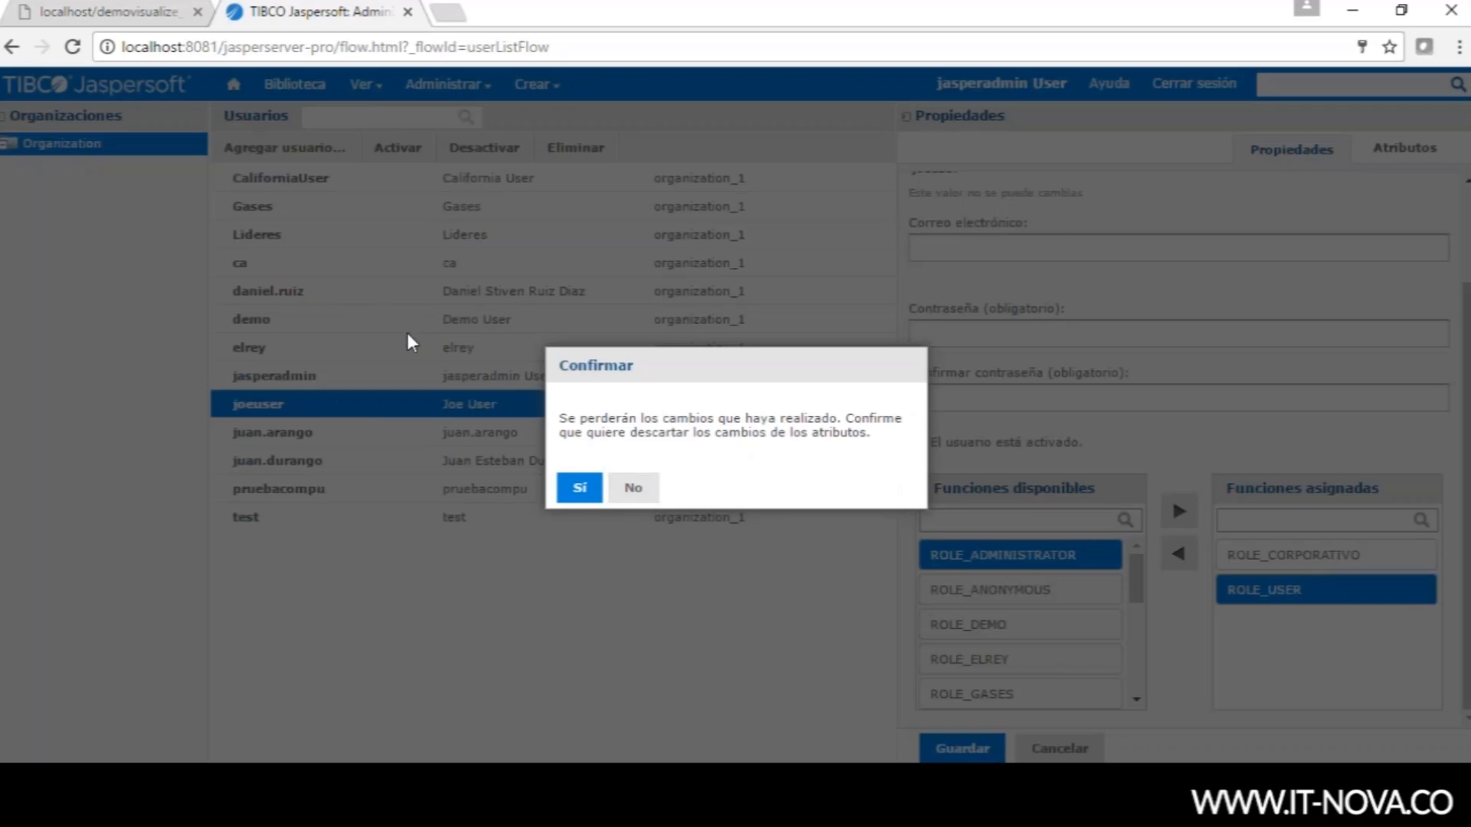
pyautogui.click(597, 496)
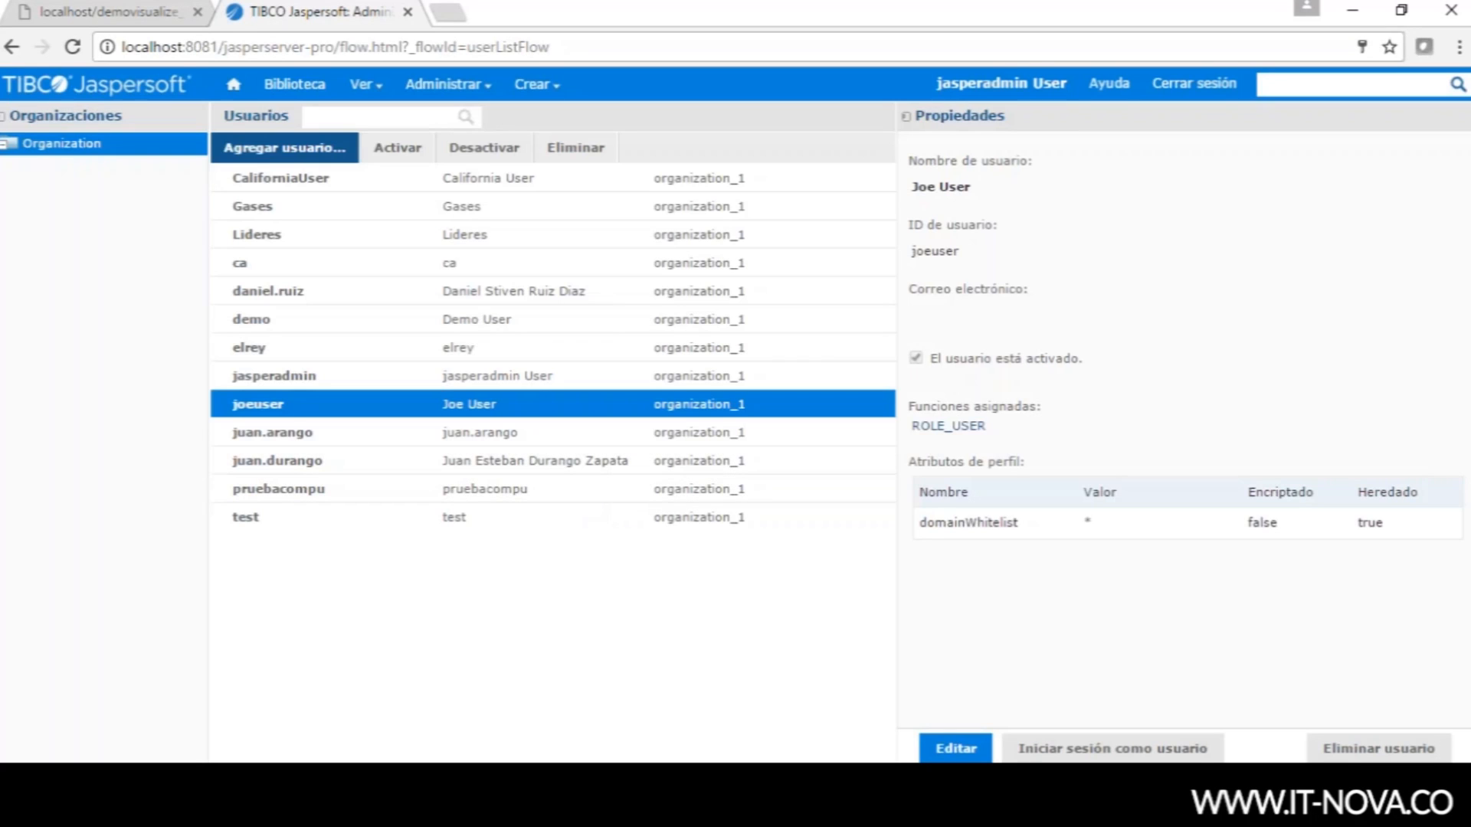
# - Add user 'Itnova' to organization_1, entering and confirming its password
pyautogui.click(294, 159)
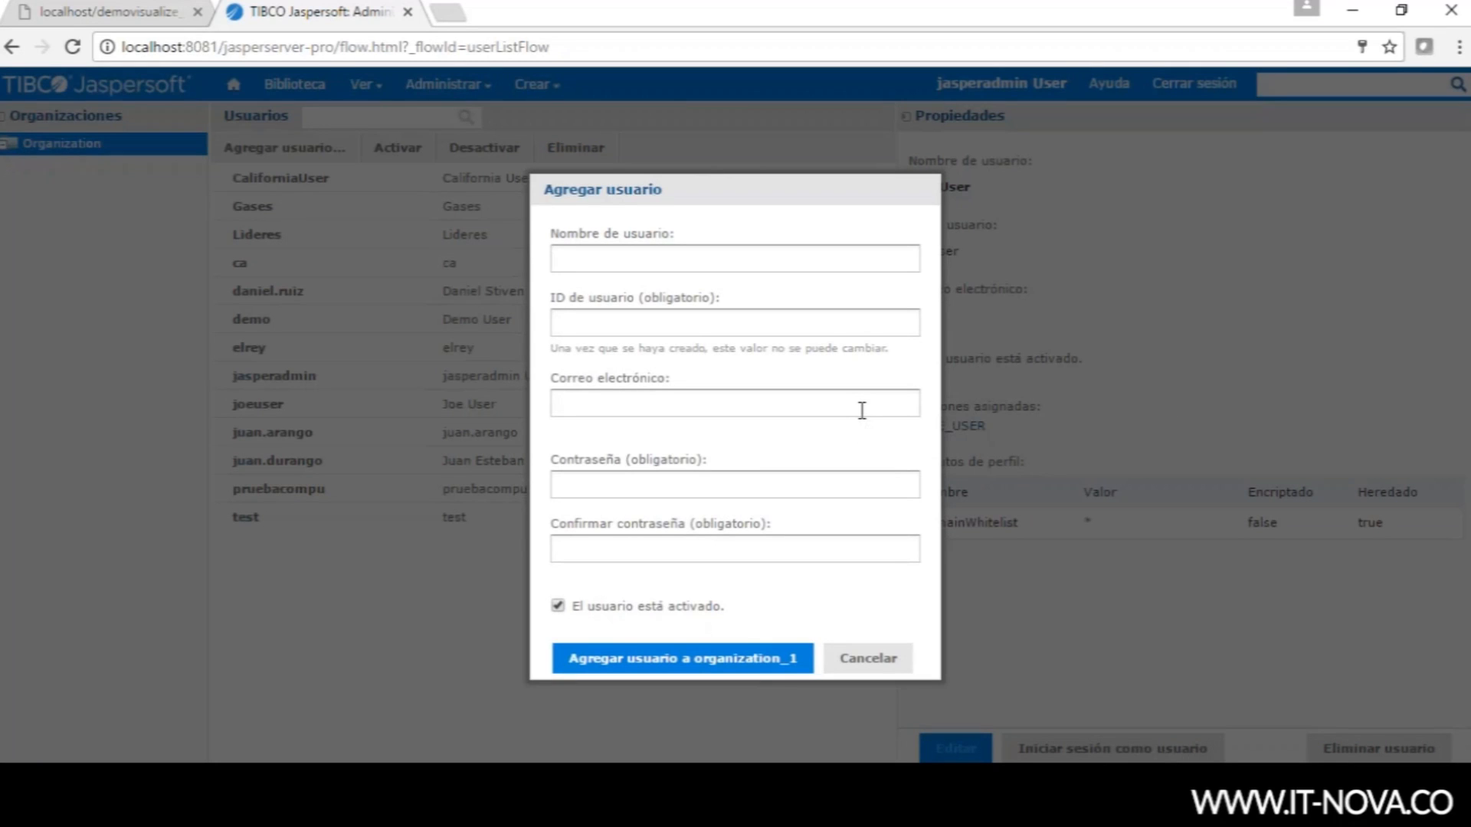
pyautogui.write('Itnova')
pyautogui.click(607, 484)
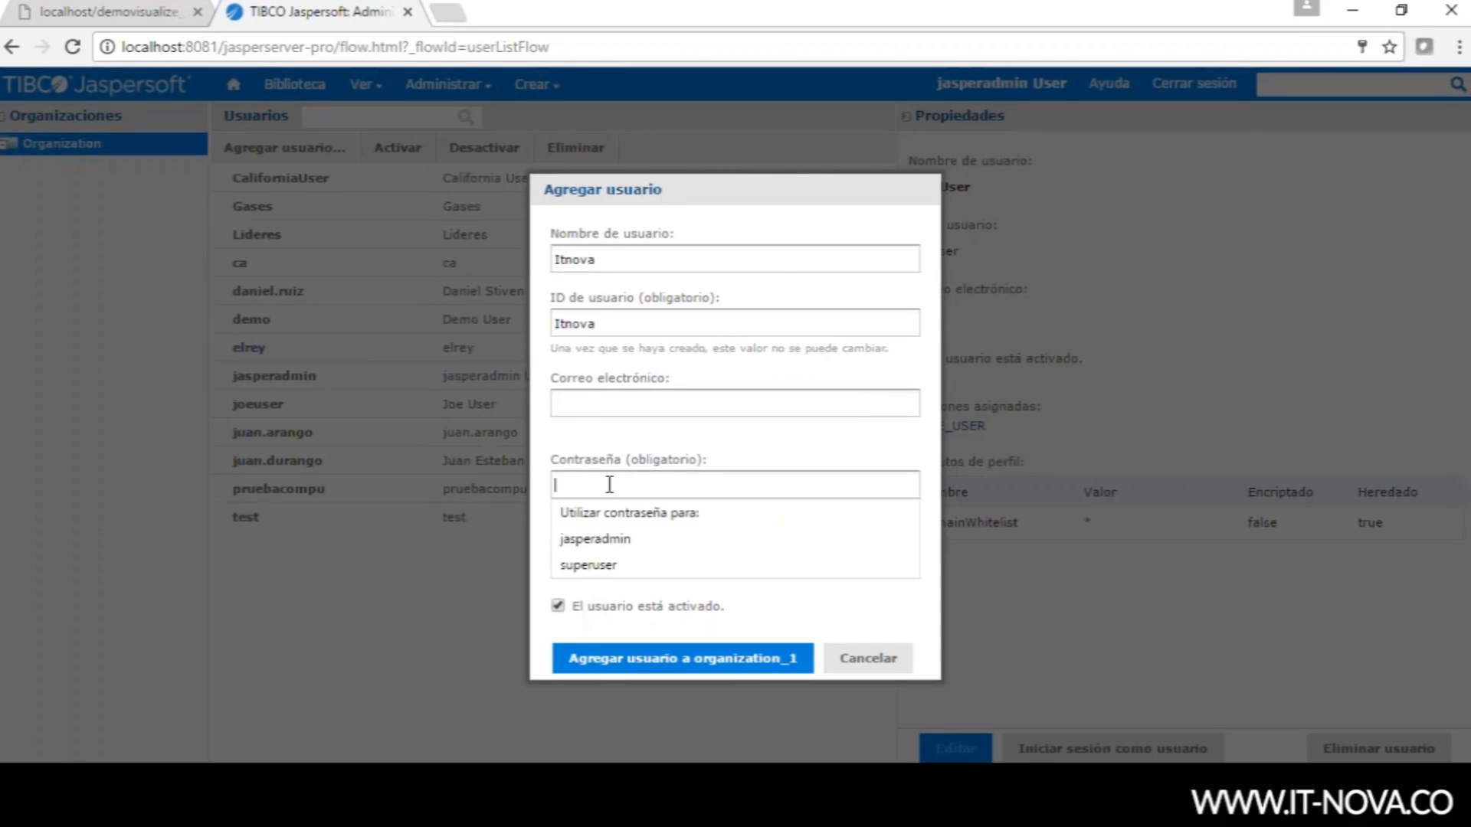
pyautogui.write('123456')
pyautogui.click(574, 551)
pyautogui.write('123456')
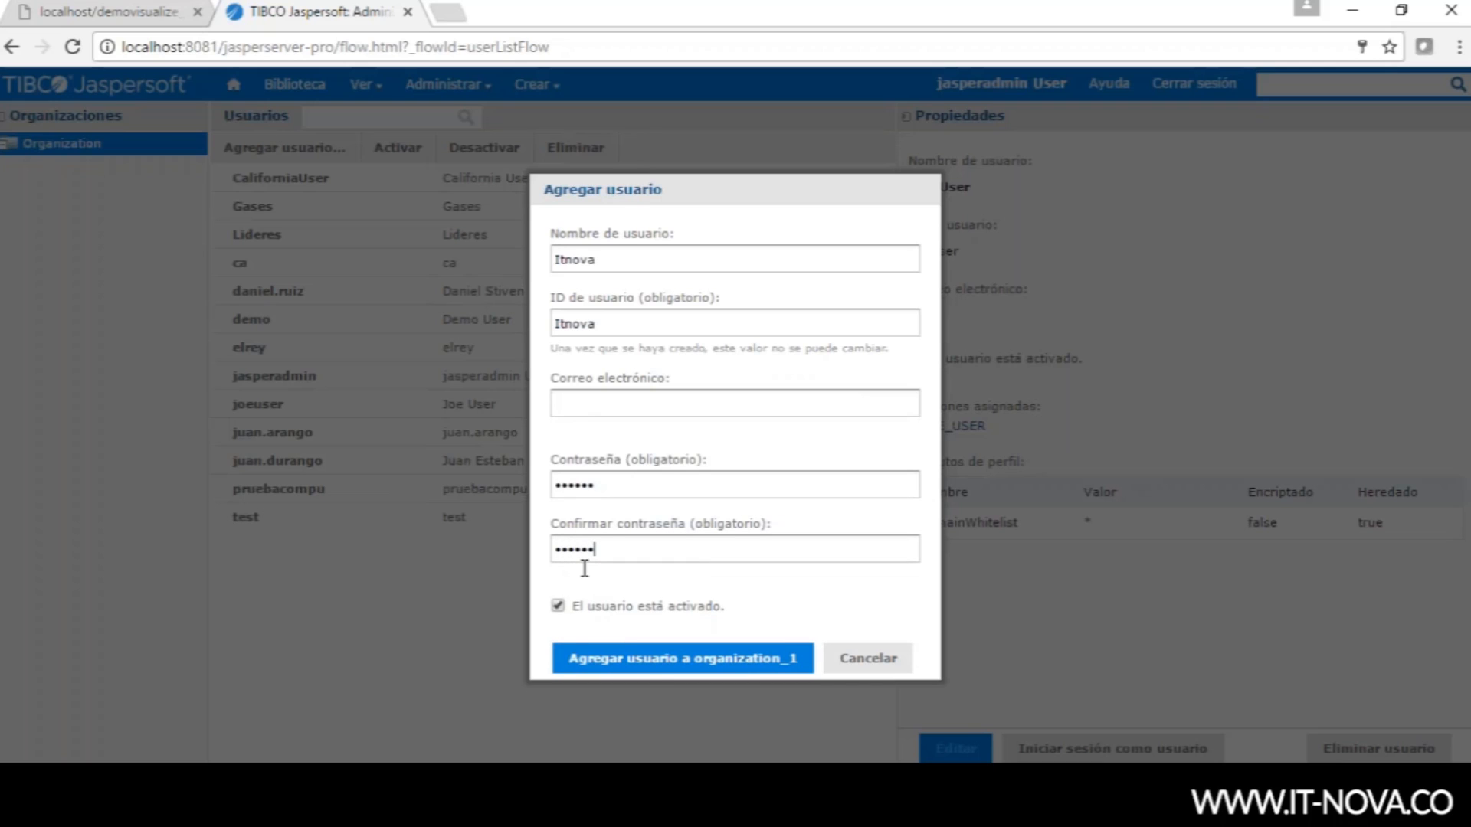
pyautogui.click(652, 661)
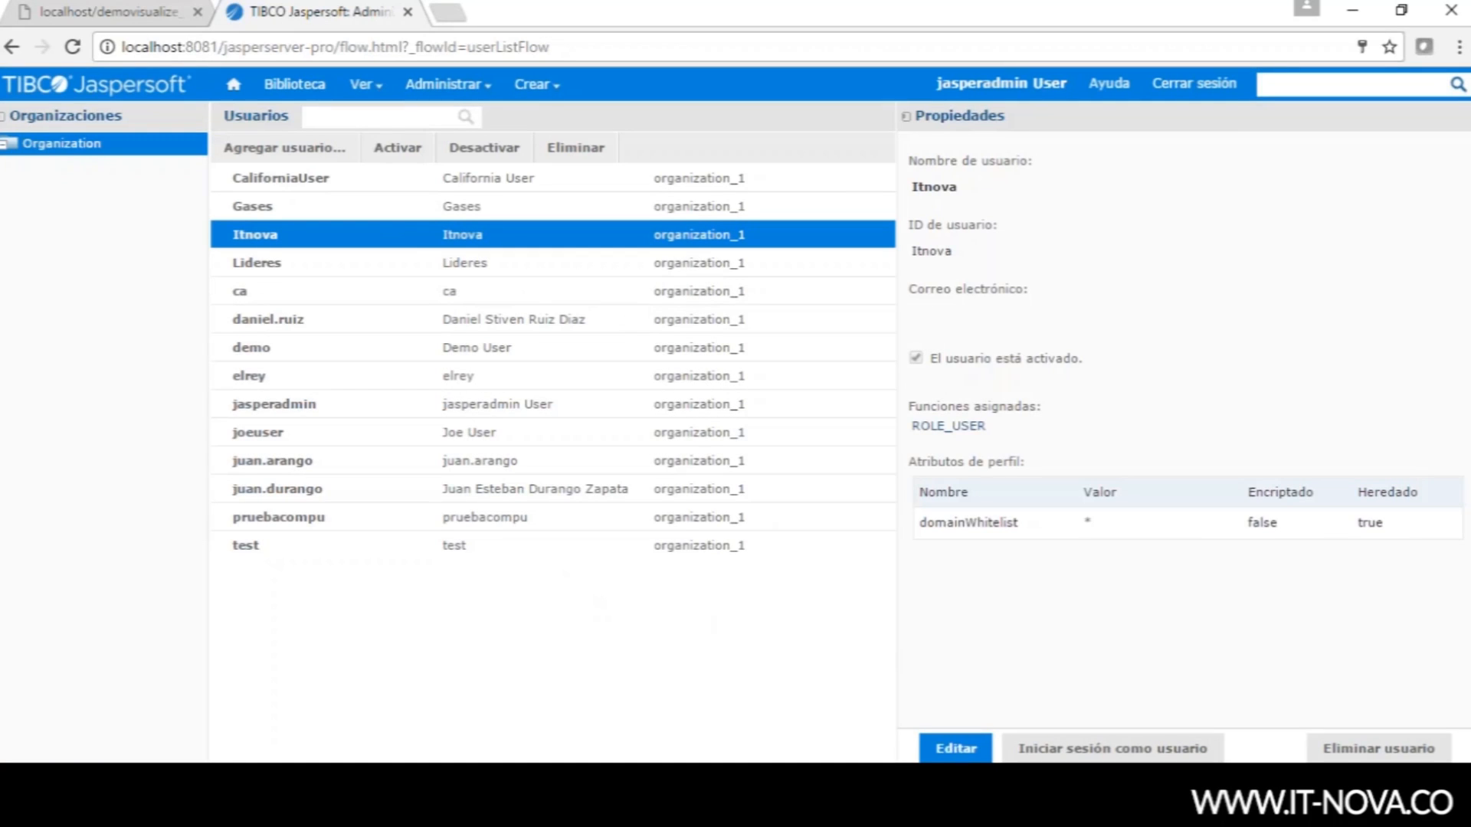
# - Move ROLE_ELREY from available roles into the Itnova user's assigned roles and save
pyautogui.click(956, 748)
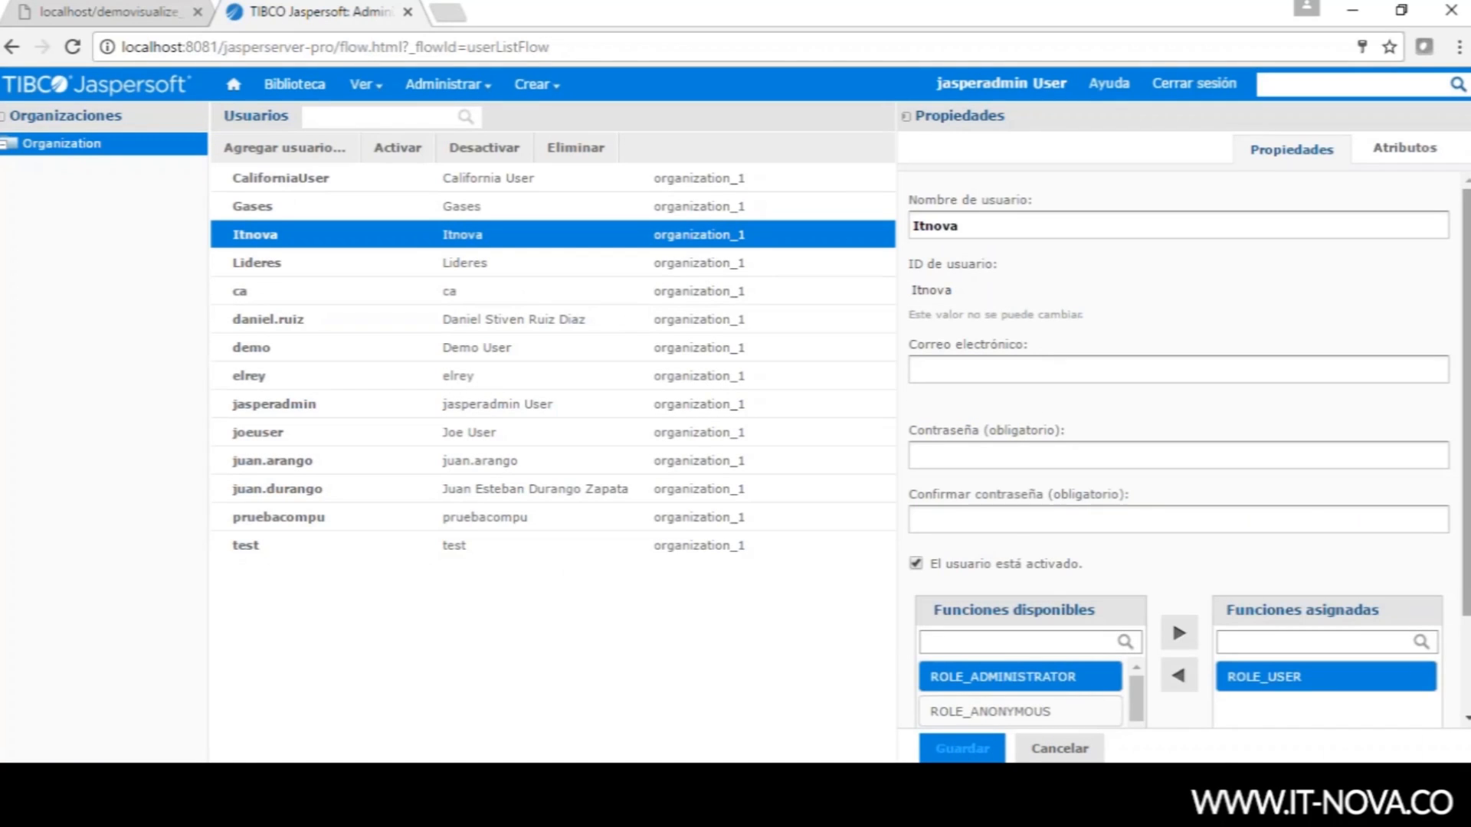
pyautogui.scroll(-2, 1464, 590)
pyautogui.moveTo(1137, 586); pyautogui.dragTo(1138, 624)
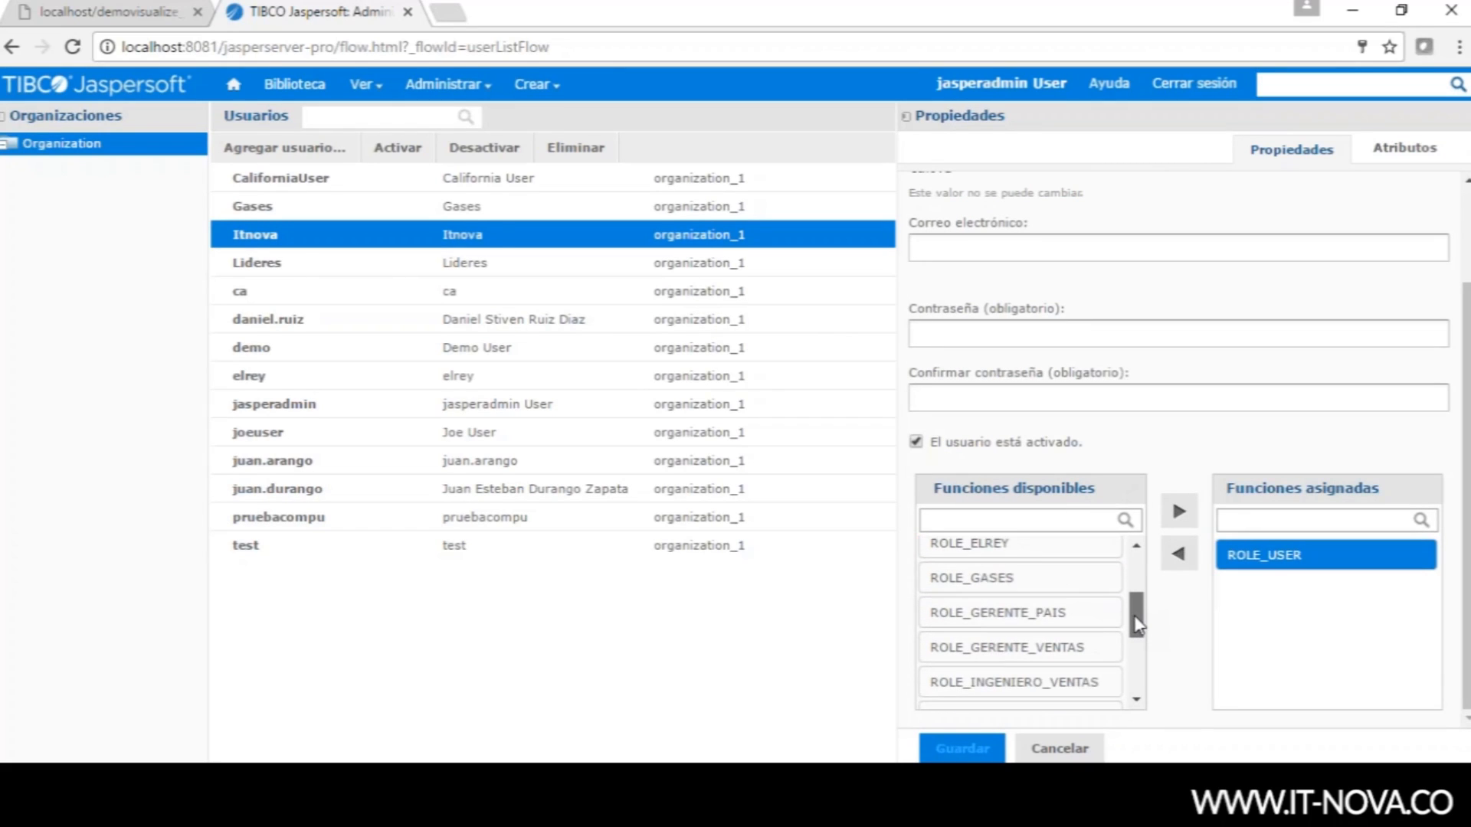
pyautogui.scroll(1, 1019, 583)
pyautogui.click(1019, 583)
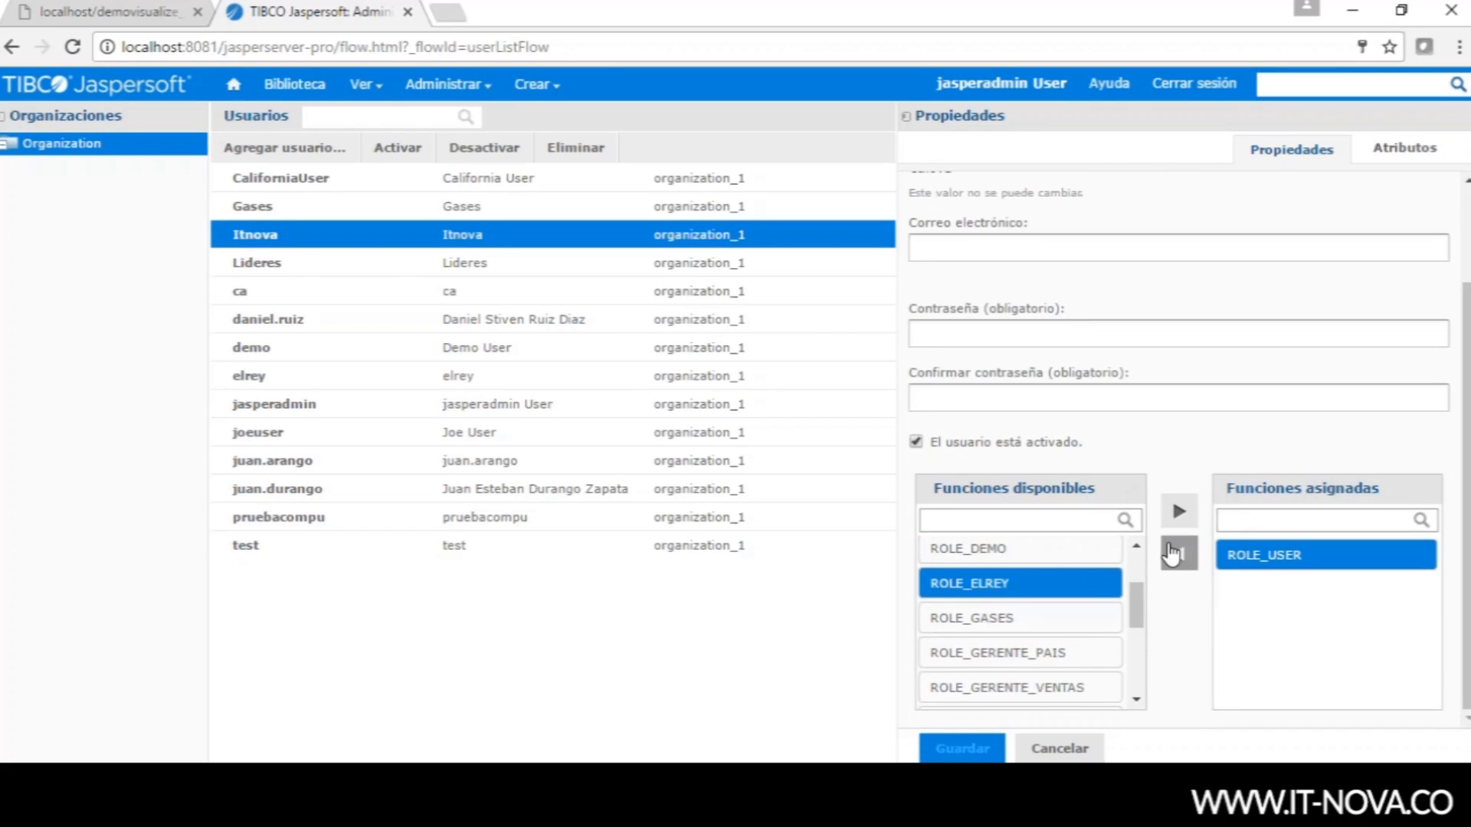
pyautogui.click(1180, 515)
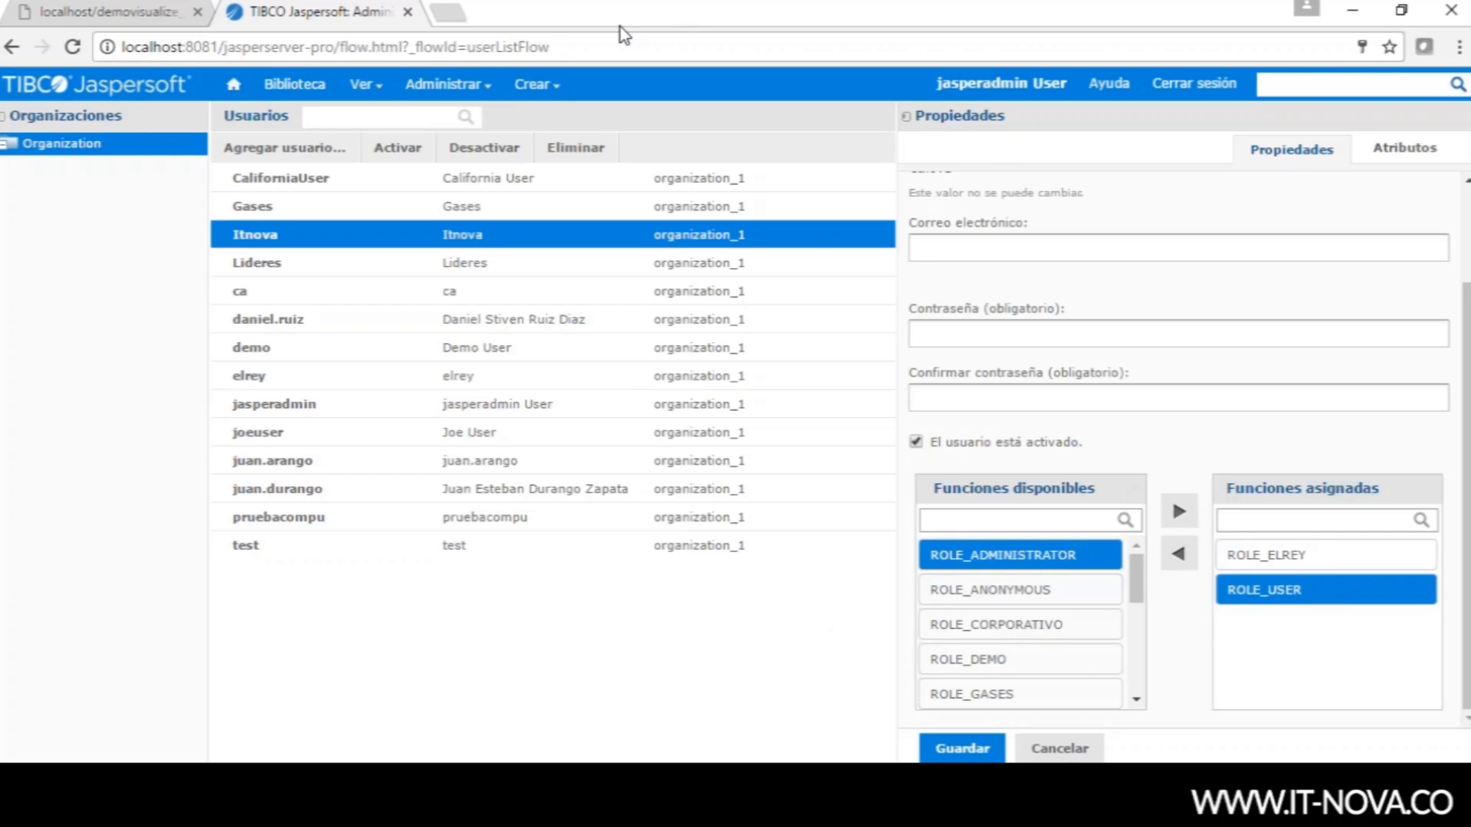
pyautogui.click(957, 750)
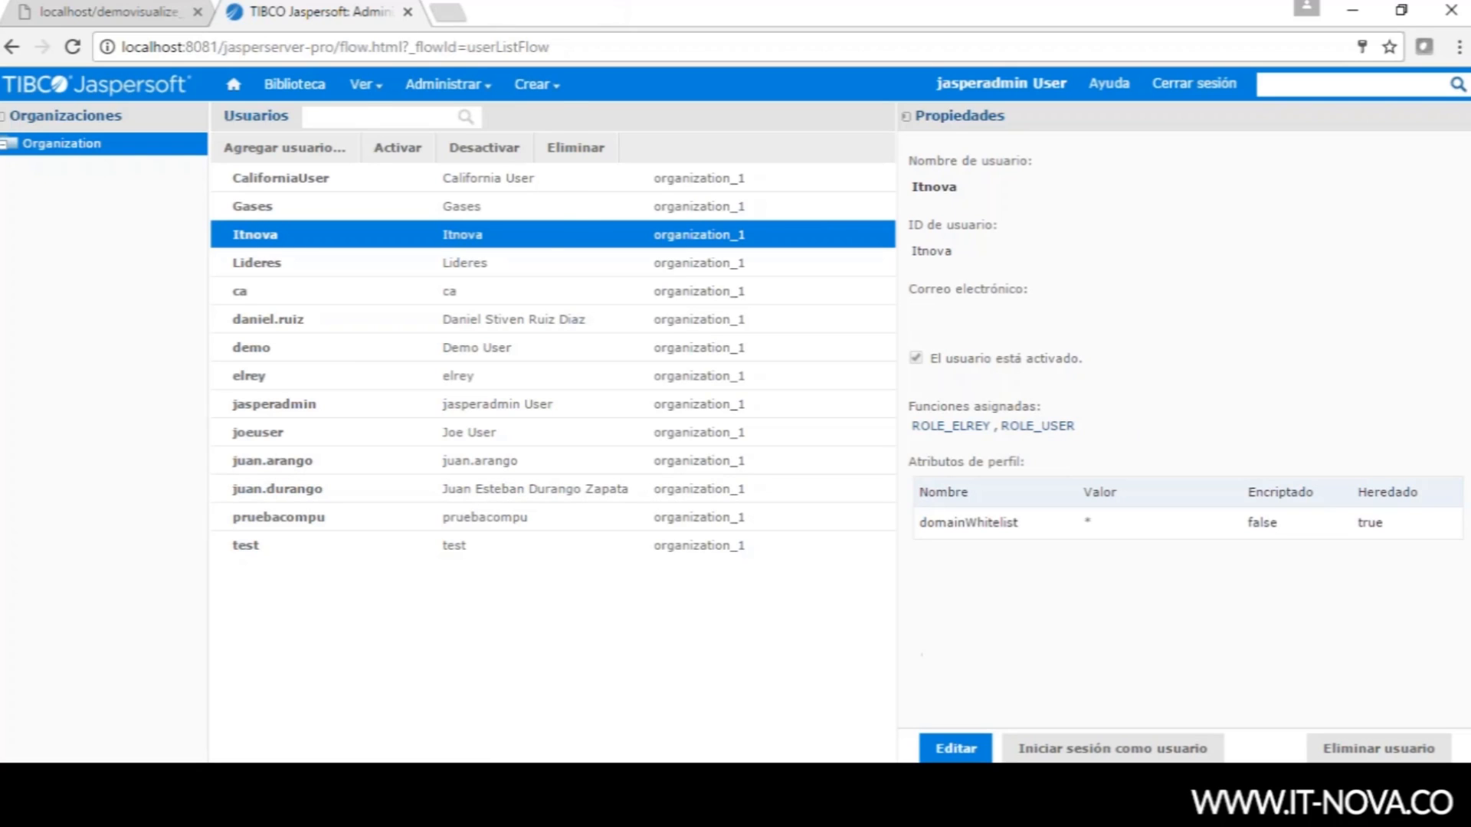
pyautogui.moveTo(365, 84)
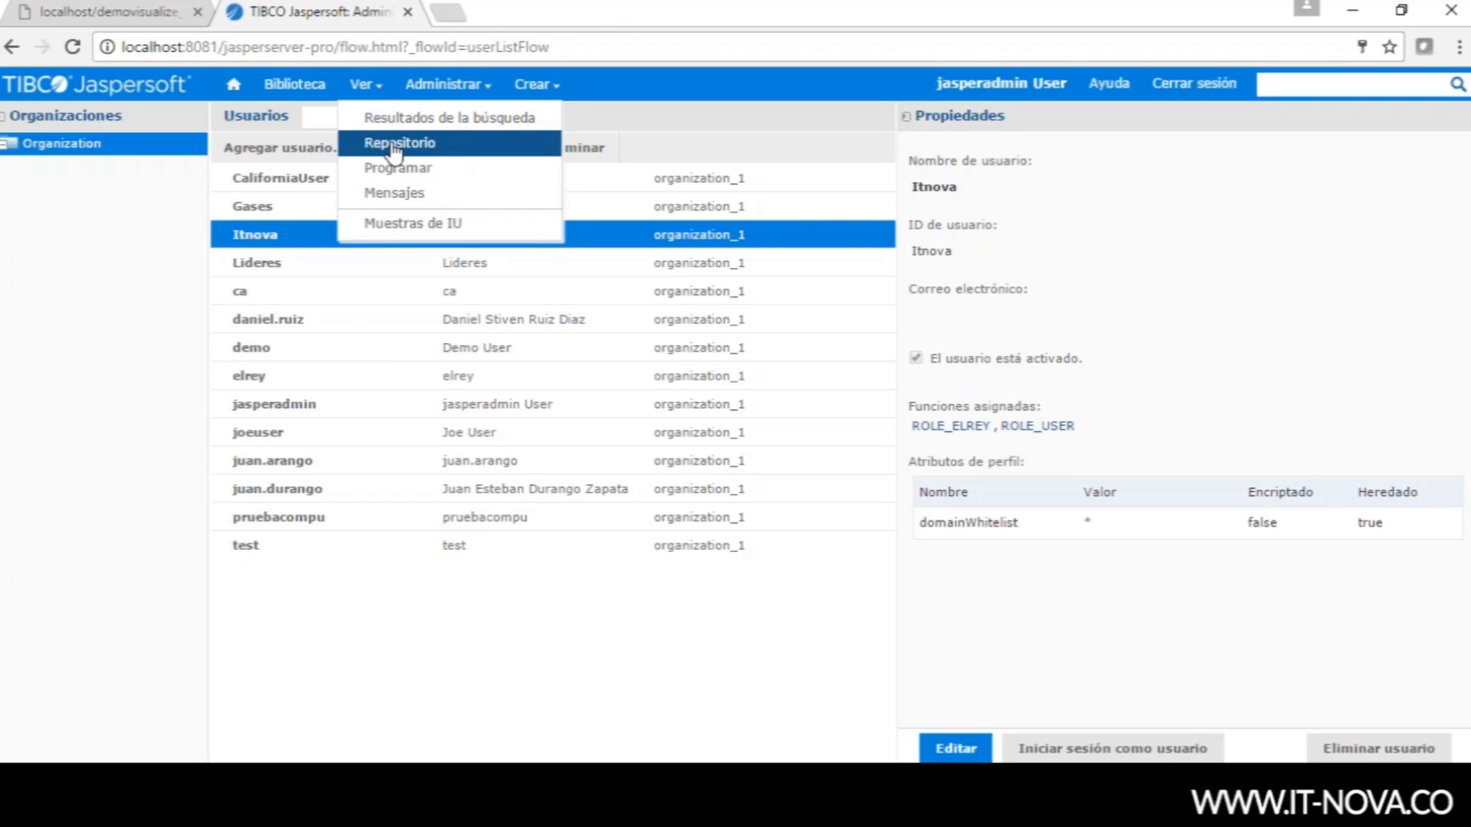
# - Open Ver > Repositorio, expand Public > Samples, and bring up the Samples folder's context menu
pyautogui.click(394, 146)
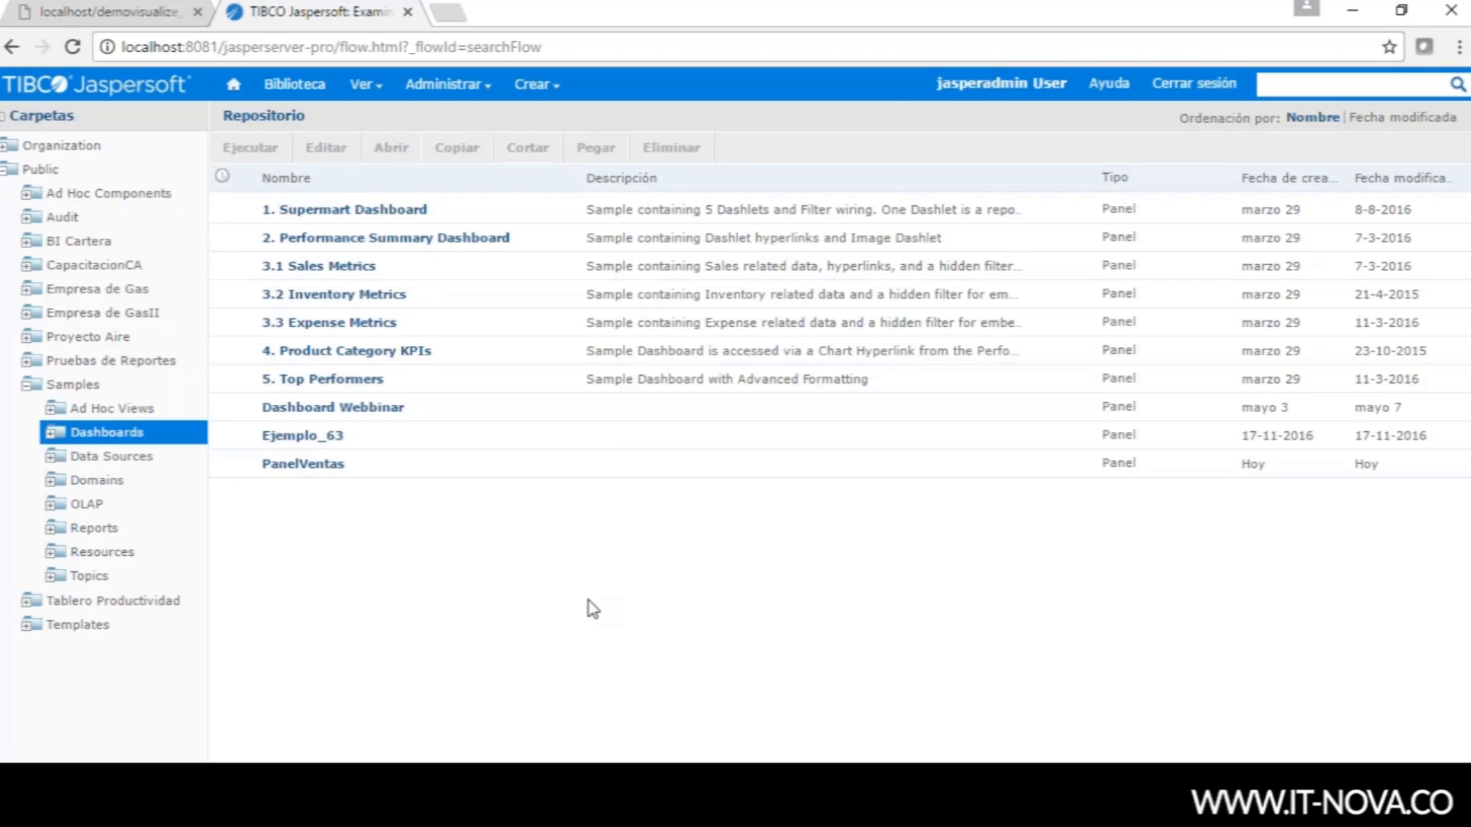
pyautogui.click(27, 390)
pyautogui.click(28, 389)
pyautogui.rightClick(74, 389)
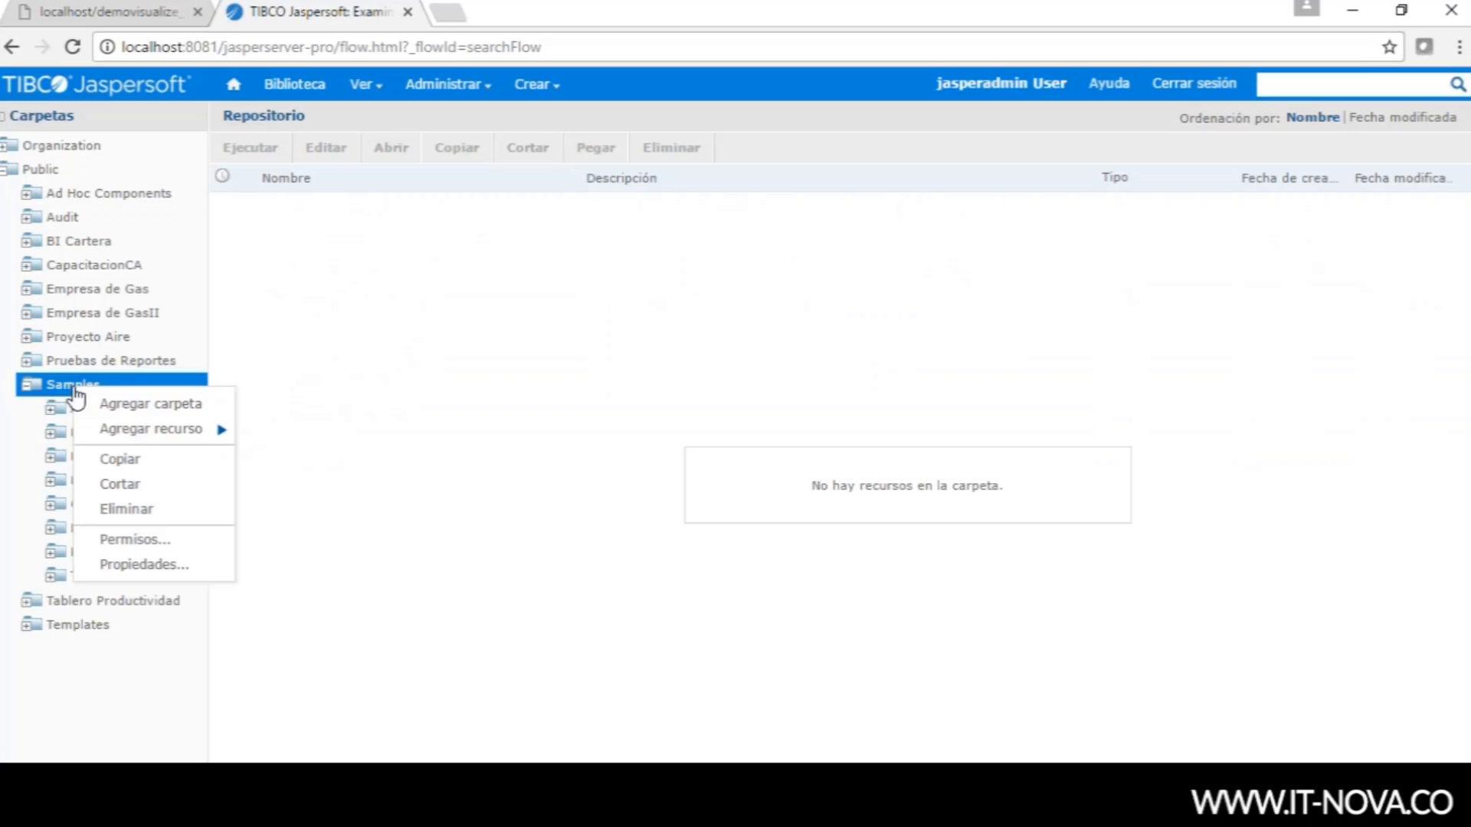
pyautogui.click(365, 410)
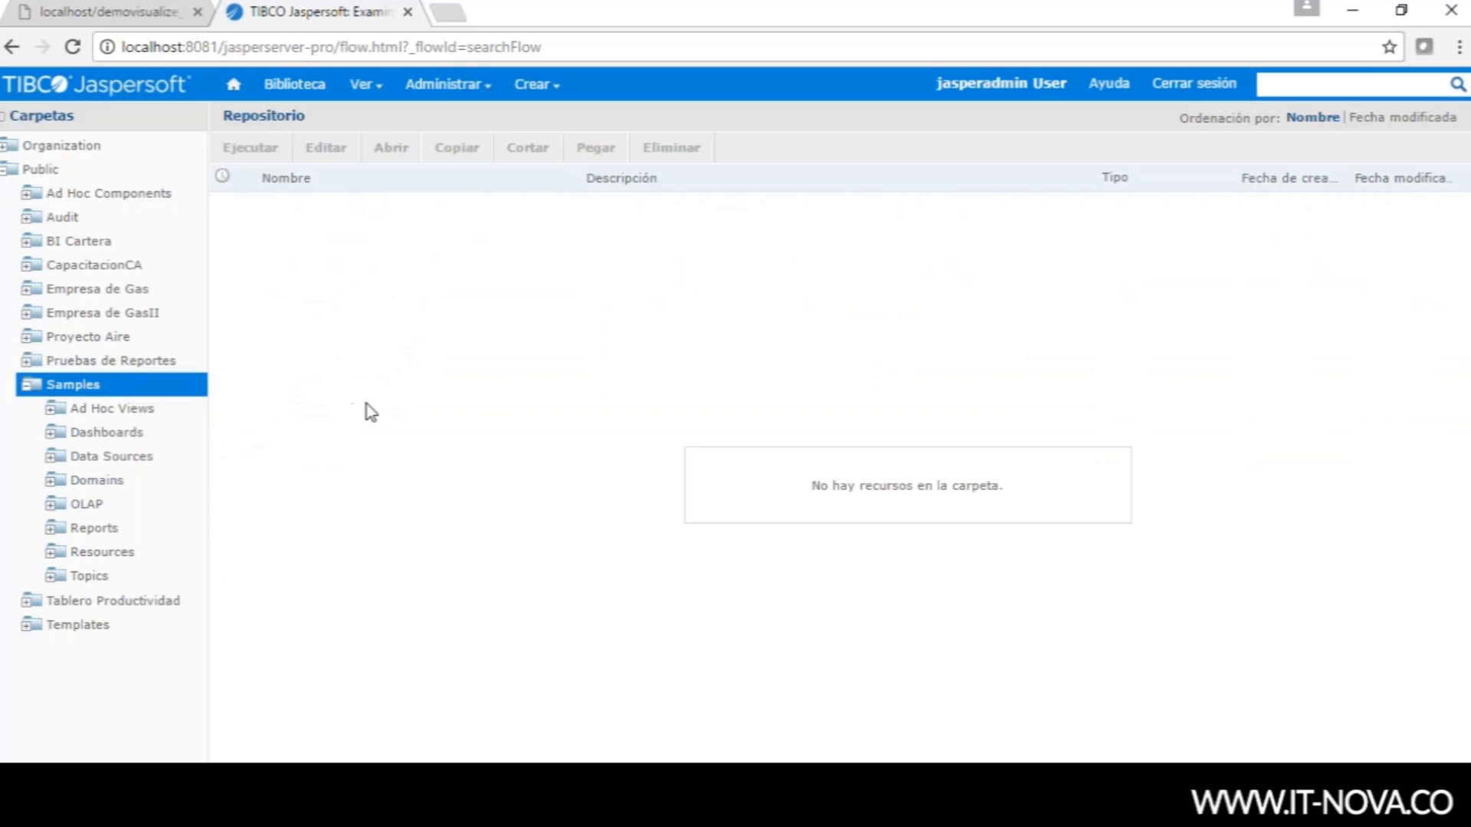
pyautogui.rightClick(81, 390)
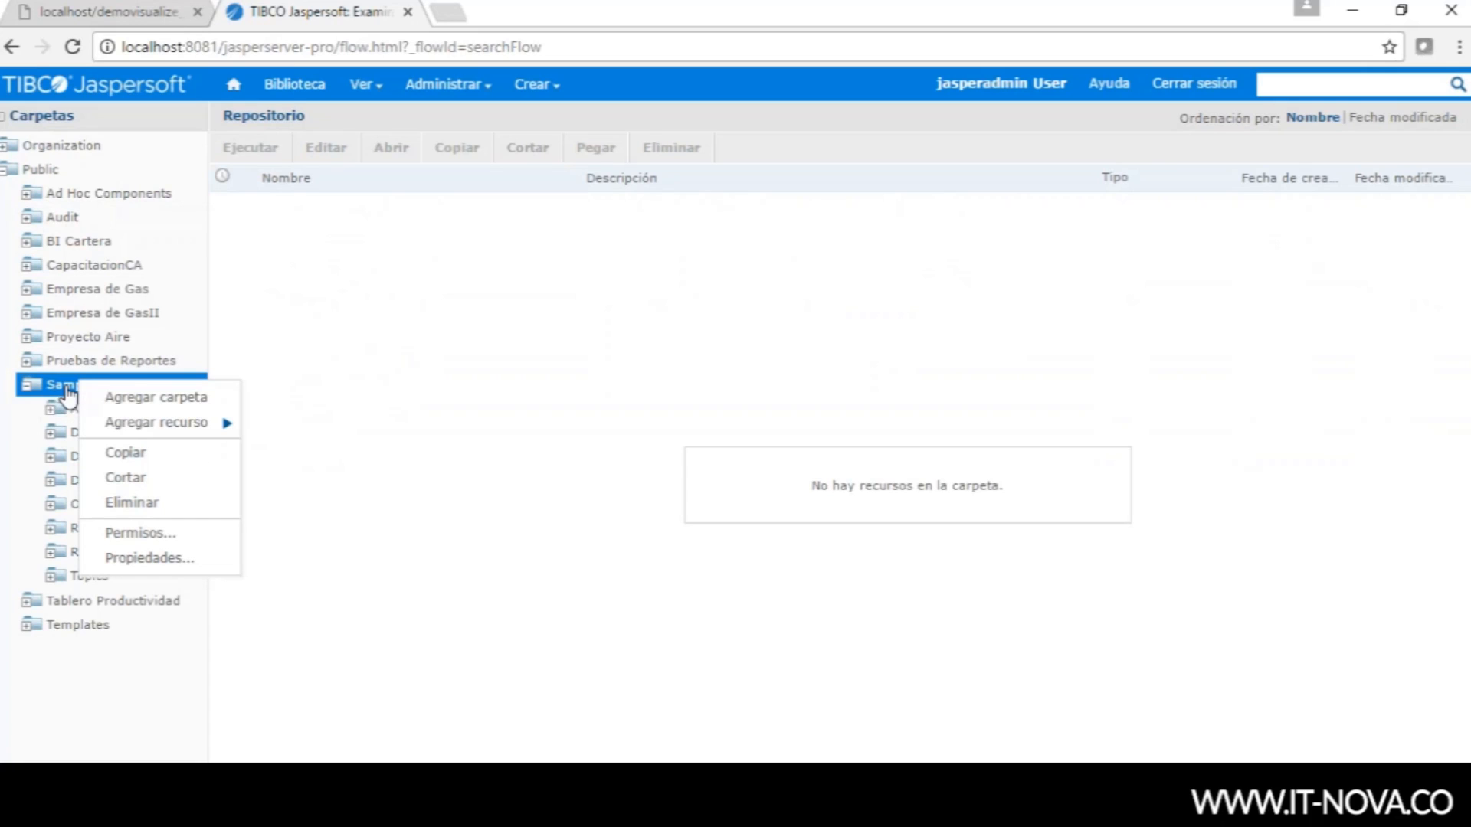
# - Change ROLE_ELREY's Samples folder permission from Solo lectura to Sin acceso and apply
pyautogui.click(154, 534)
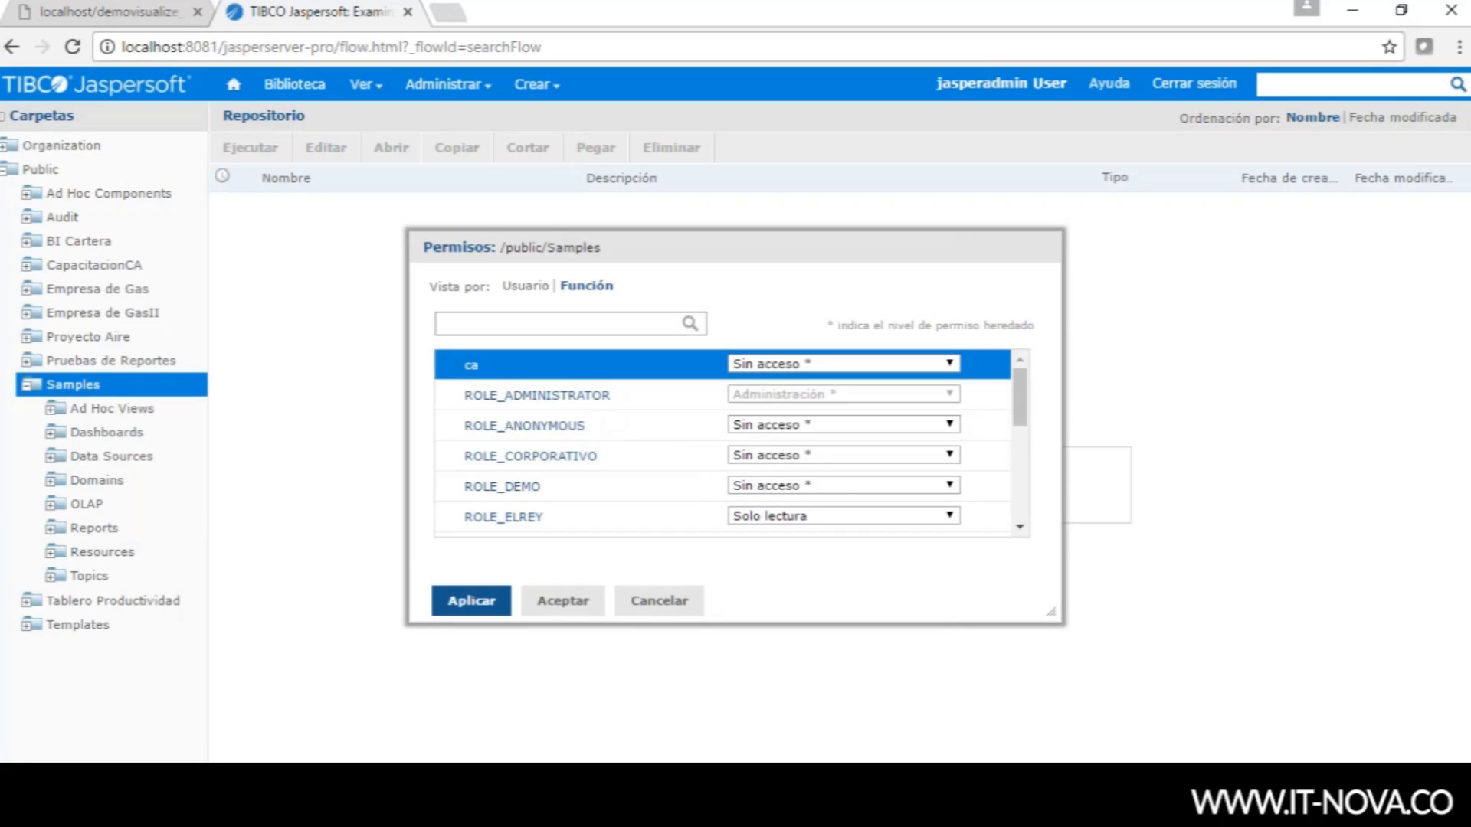
pyautogui.click(576, 515)
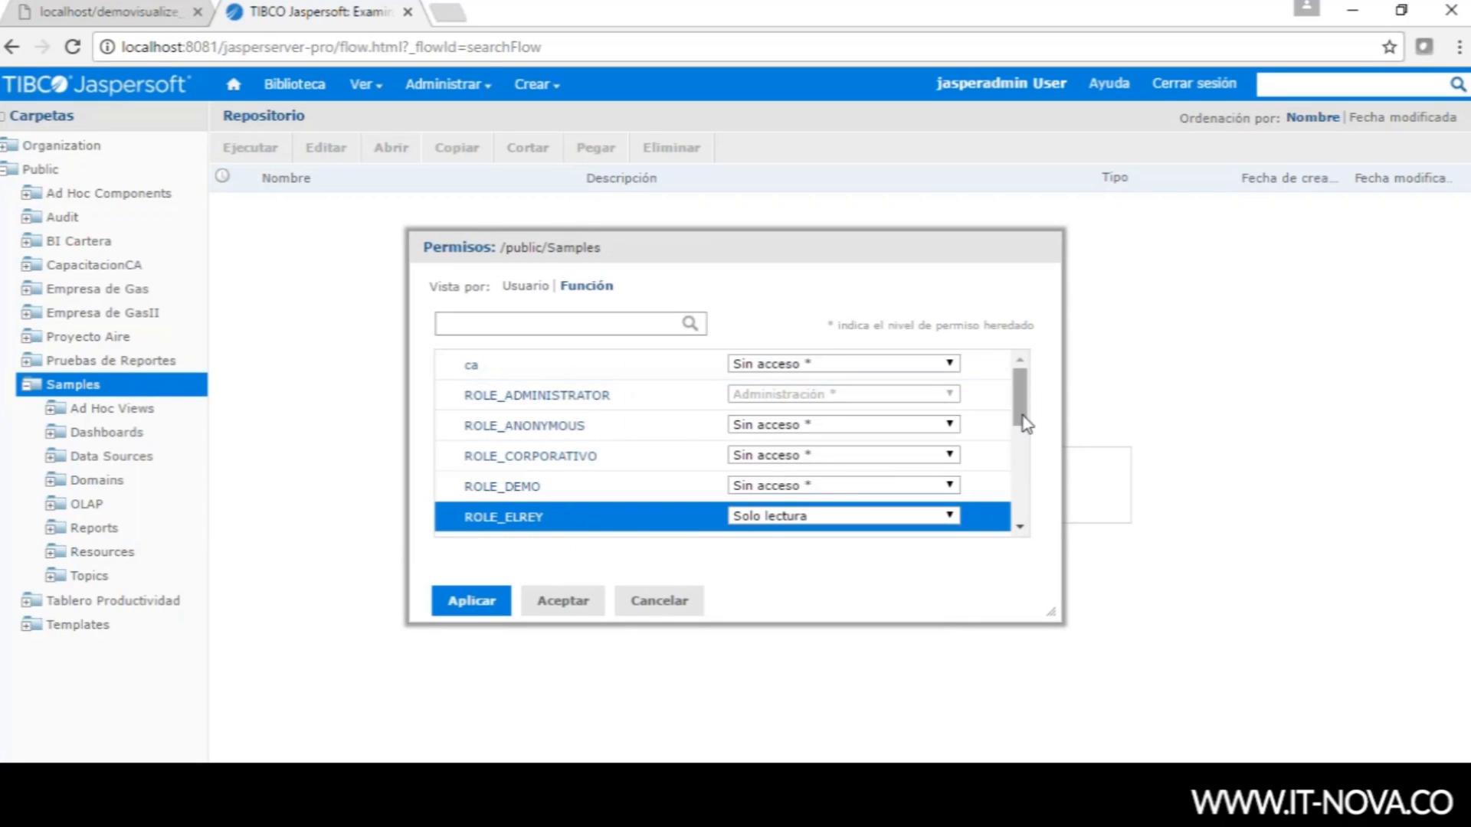
pyautogui.moveTo(1022, 415); pyautogui.dragTo(1022, 442)
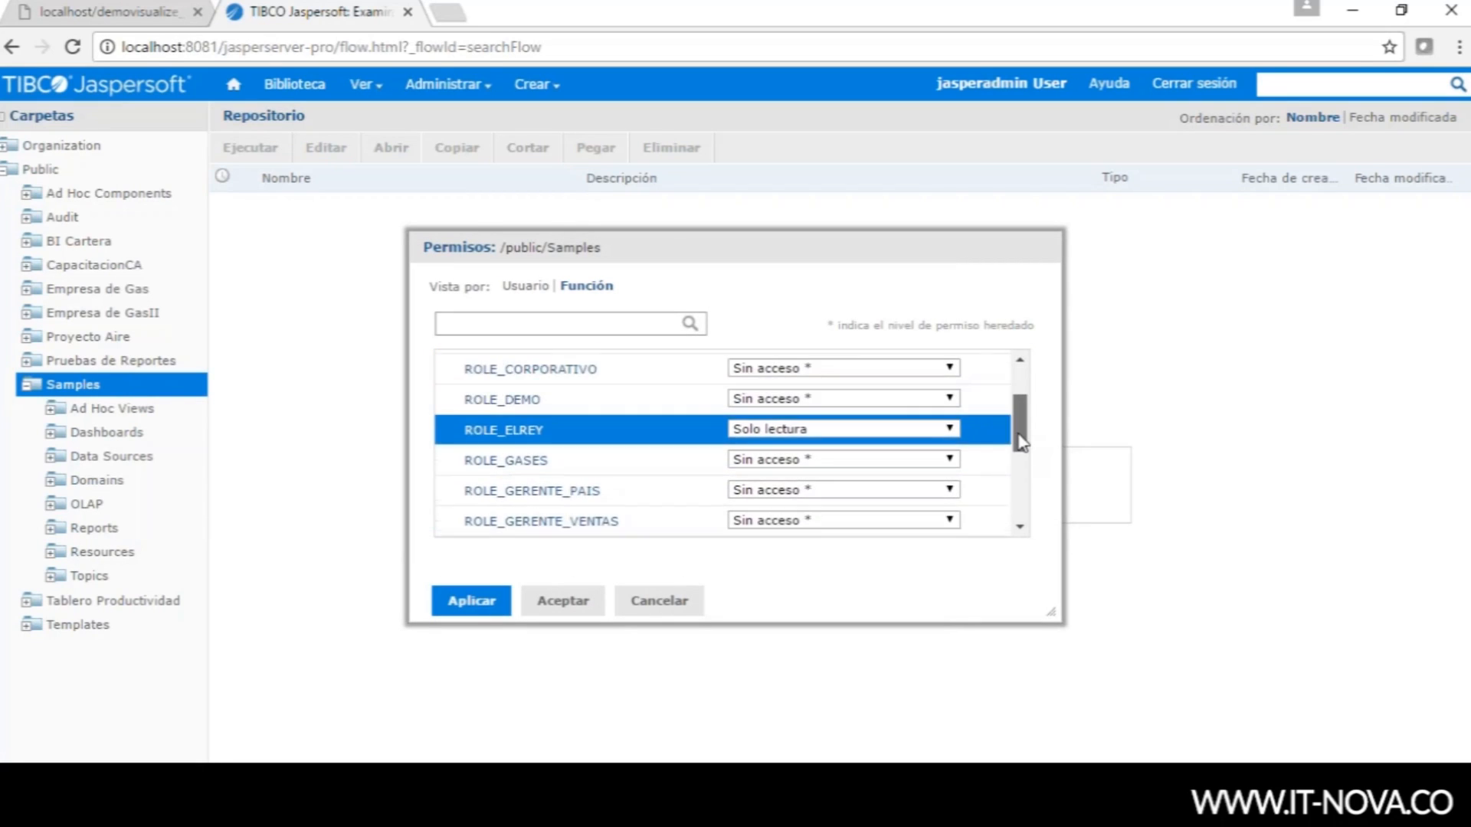
pyautogui.click(952, 430)
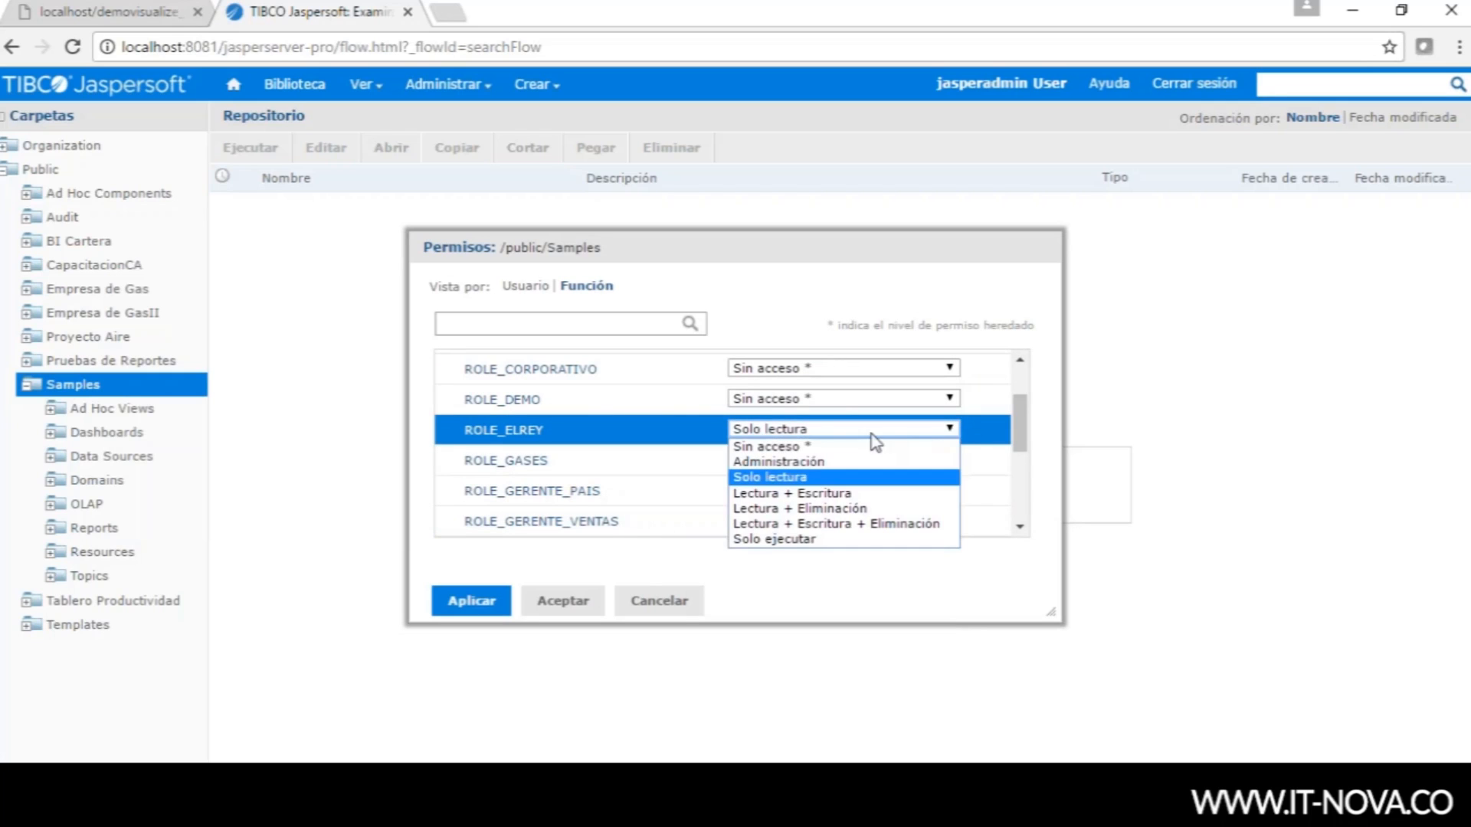
pyautogui.click(797, 454)
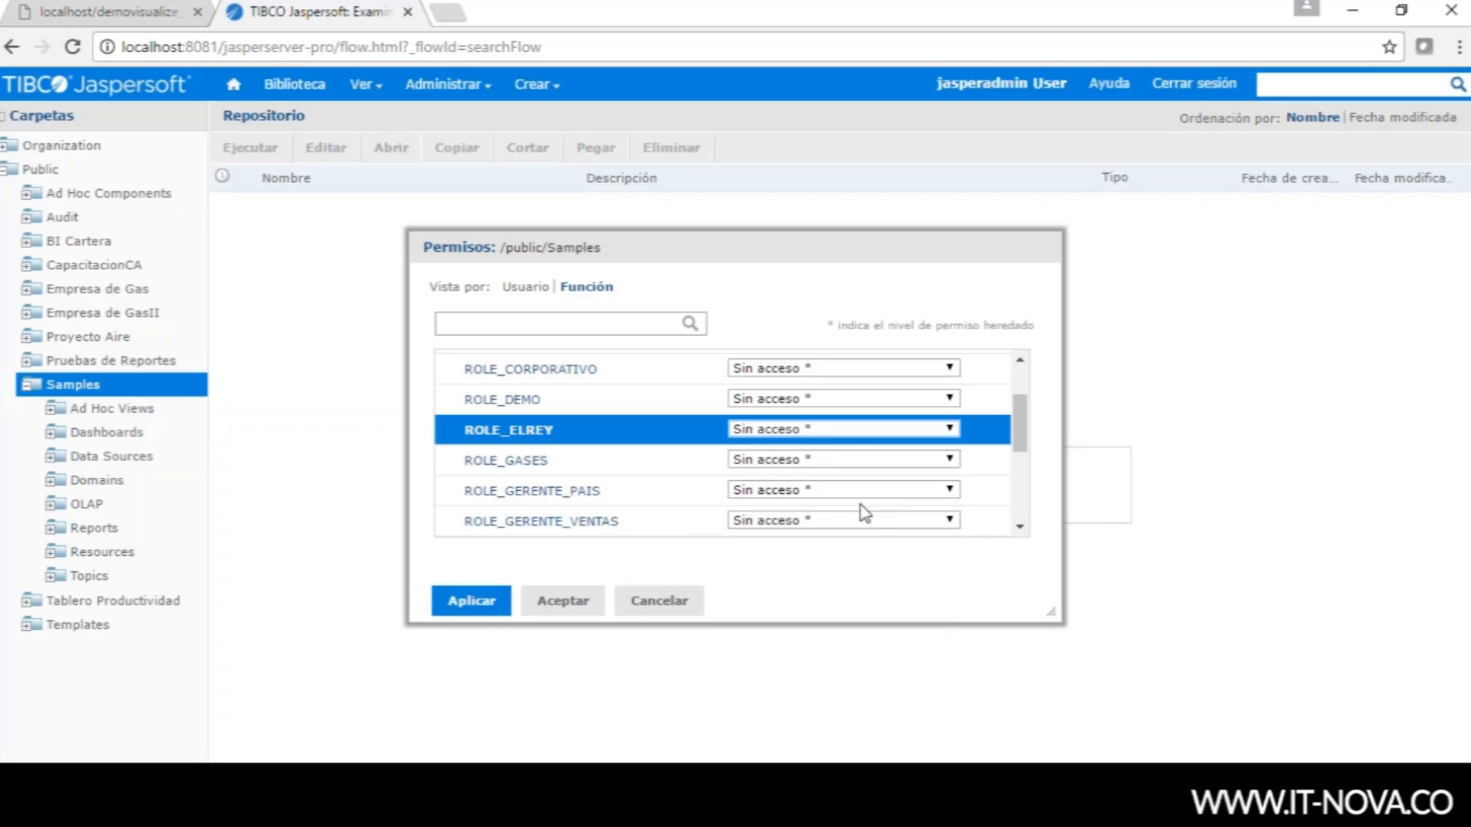
pyautogui.moveTo(1021, 434); pyautogui.dragTo(1014, 519)
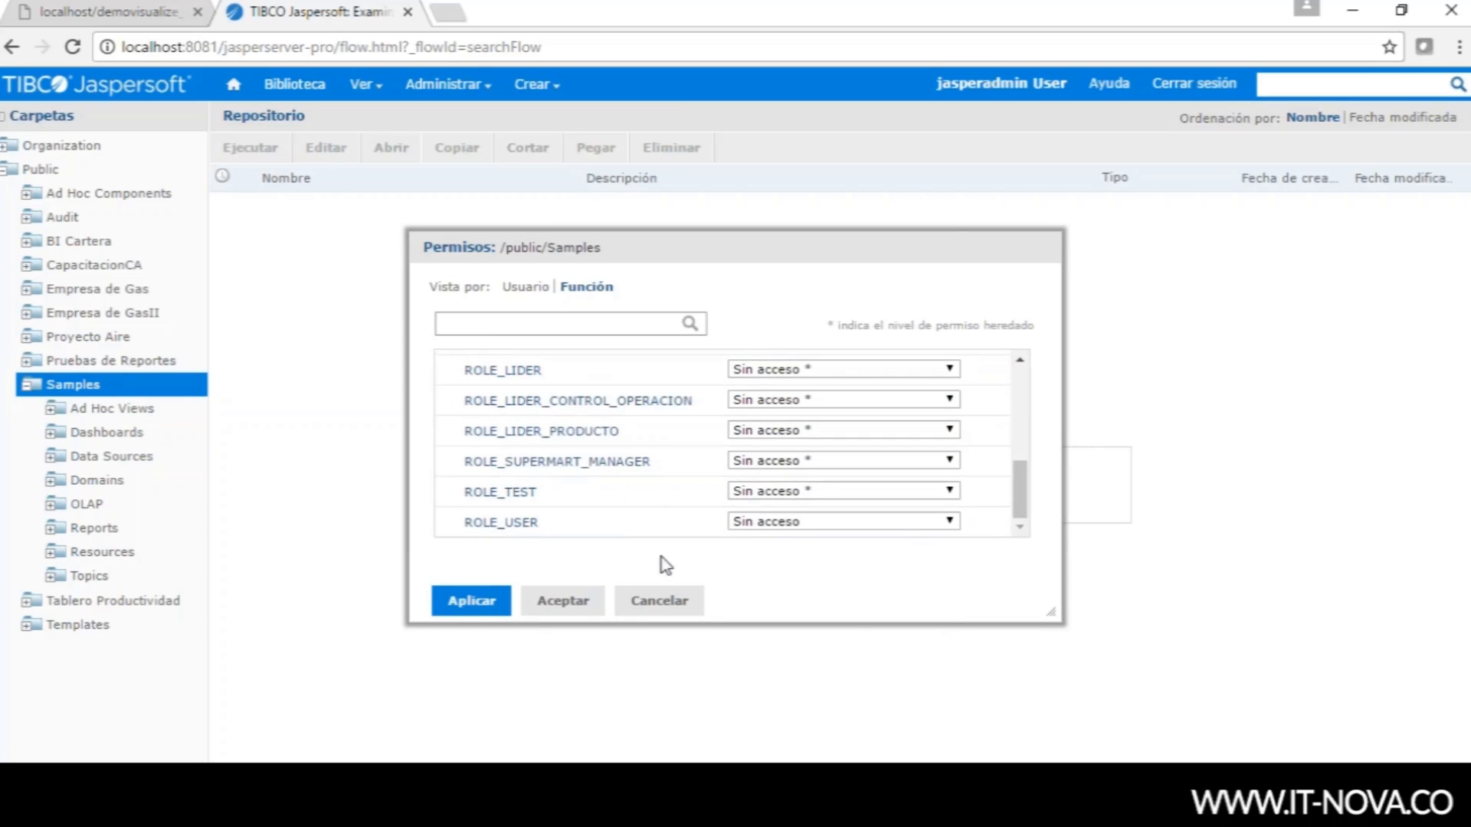
pyautogui.click(562, 600)
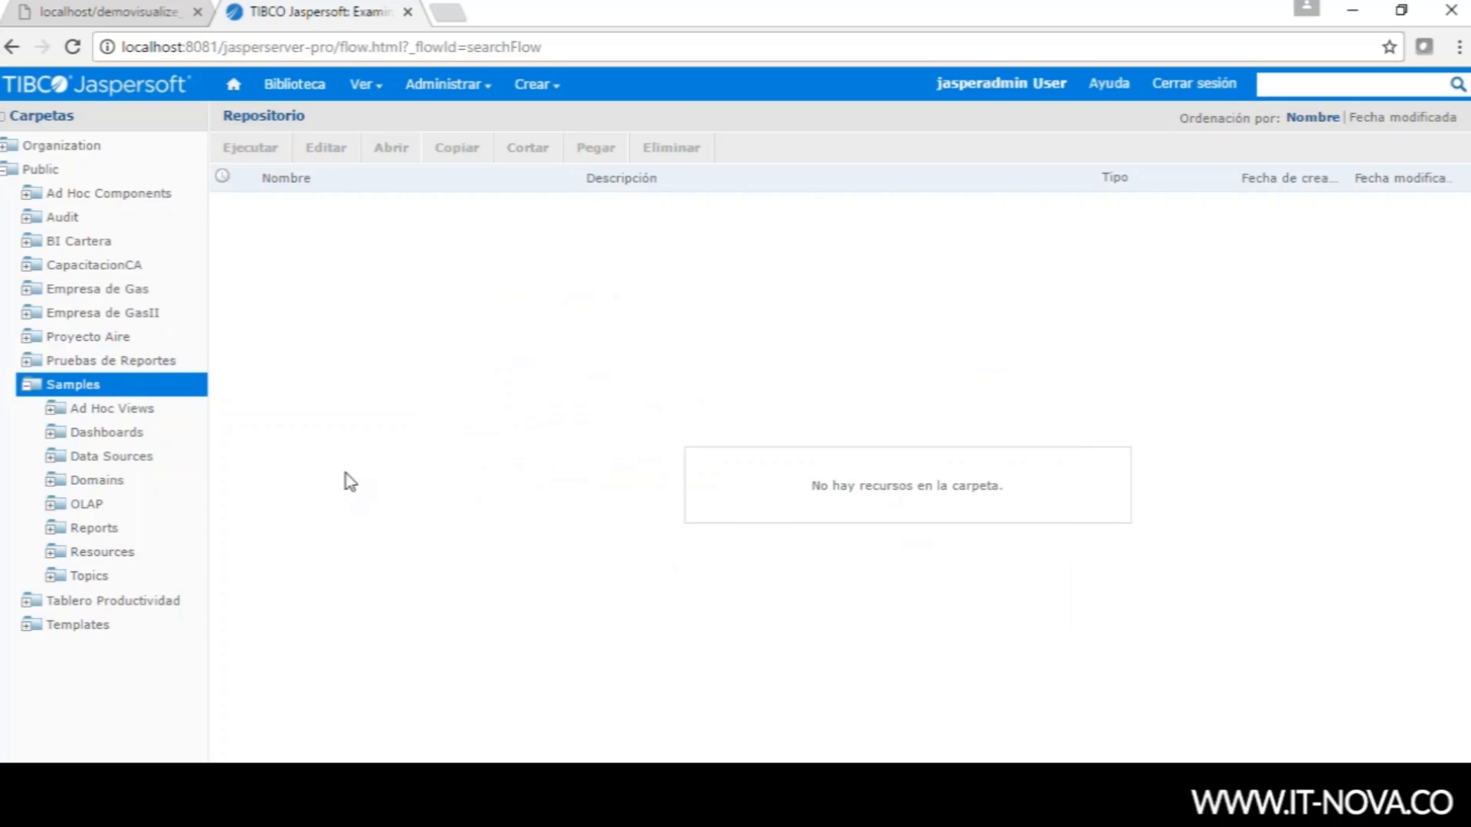
# - From the Usuarios admin list, log in as the new user
pyautogui.click(443, 84)
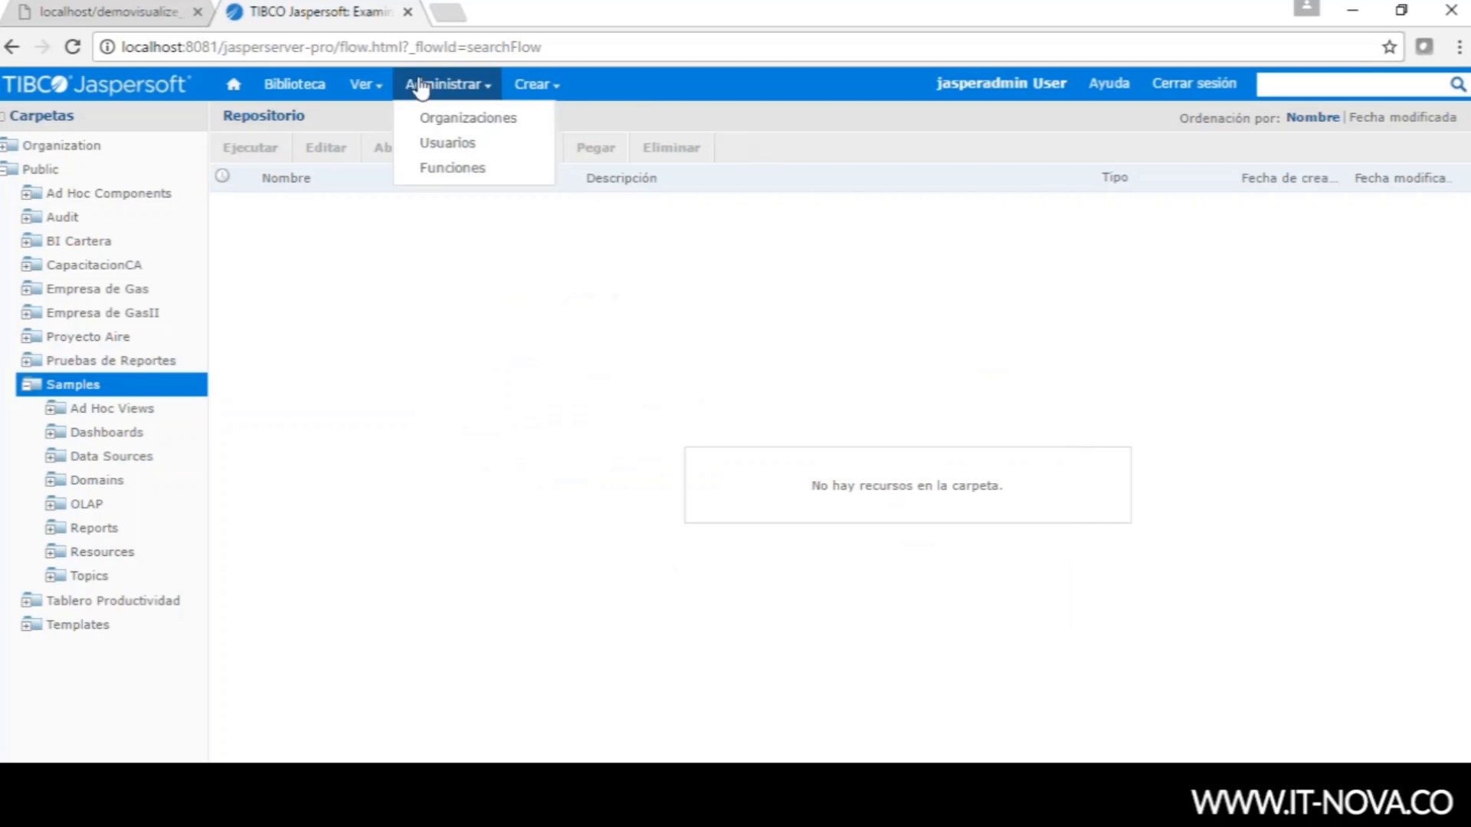
pyautogui.click(443, 150)
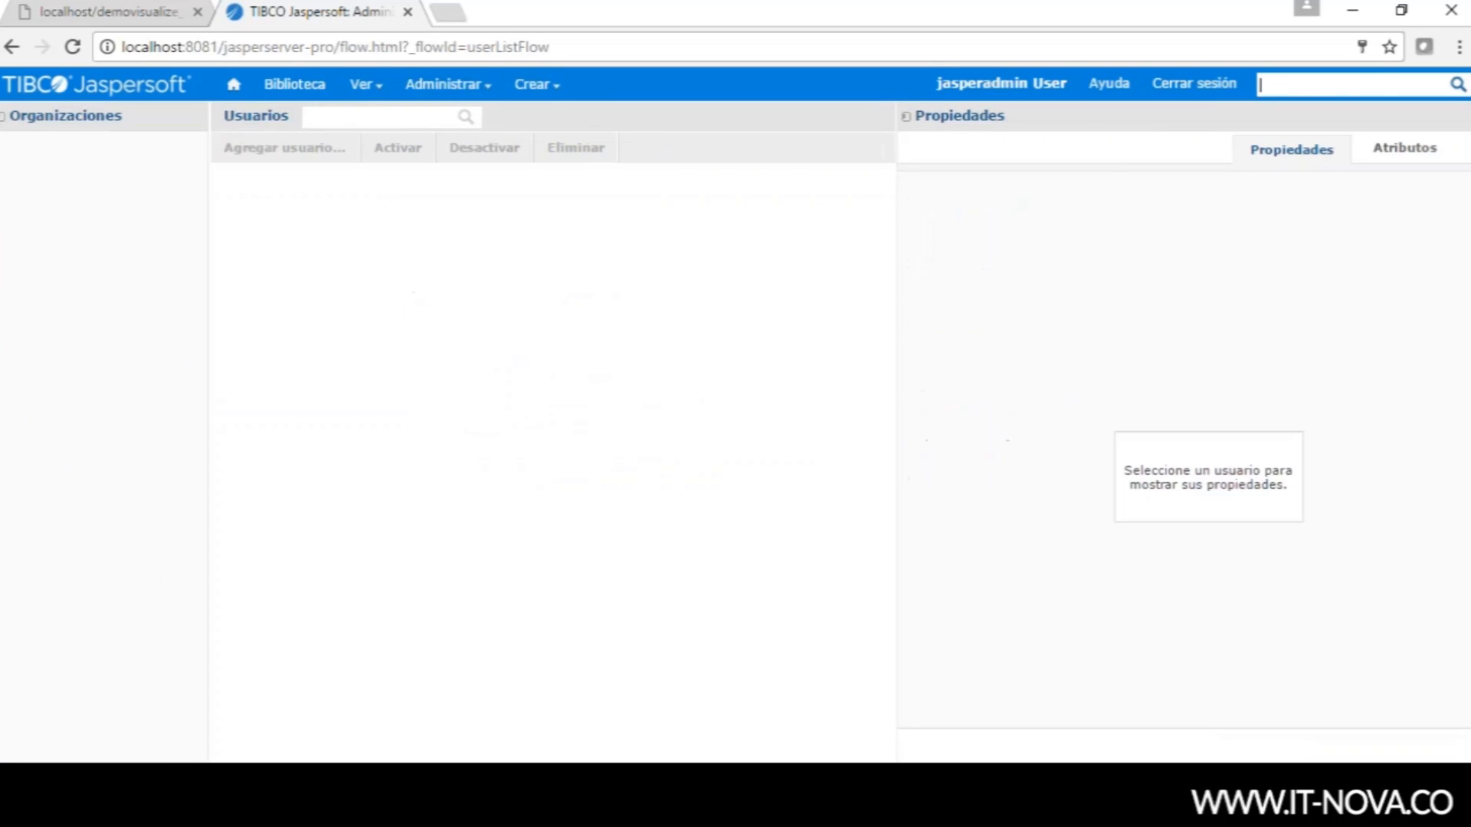
pyautogui.click(290, 238)
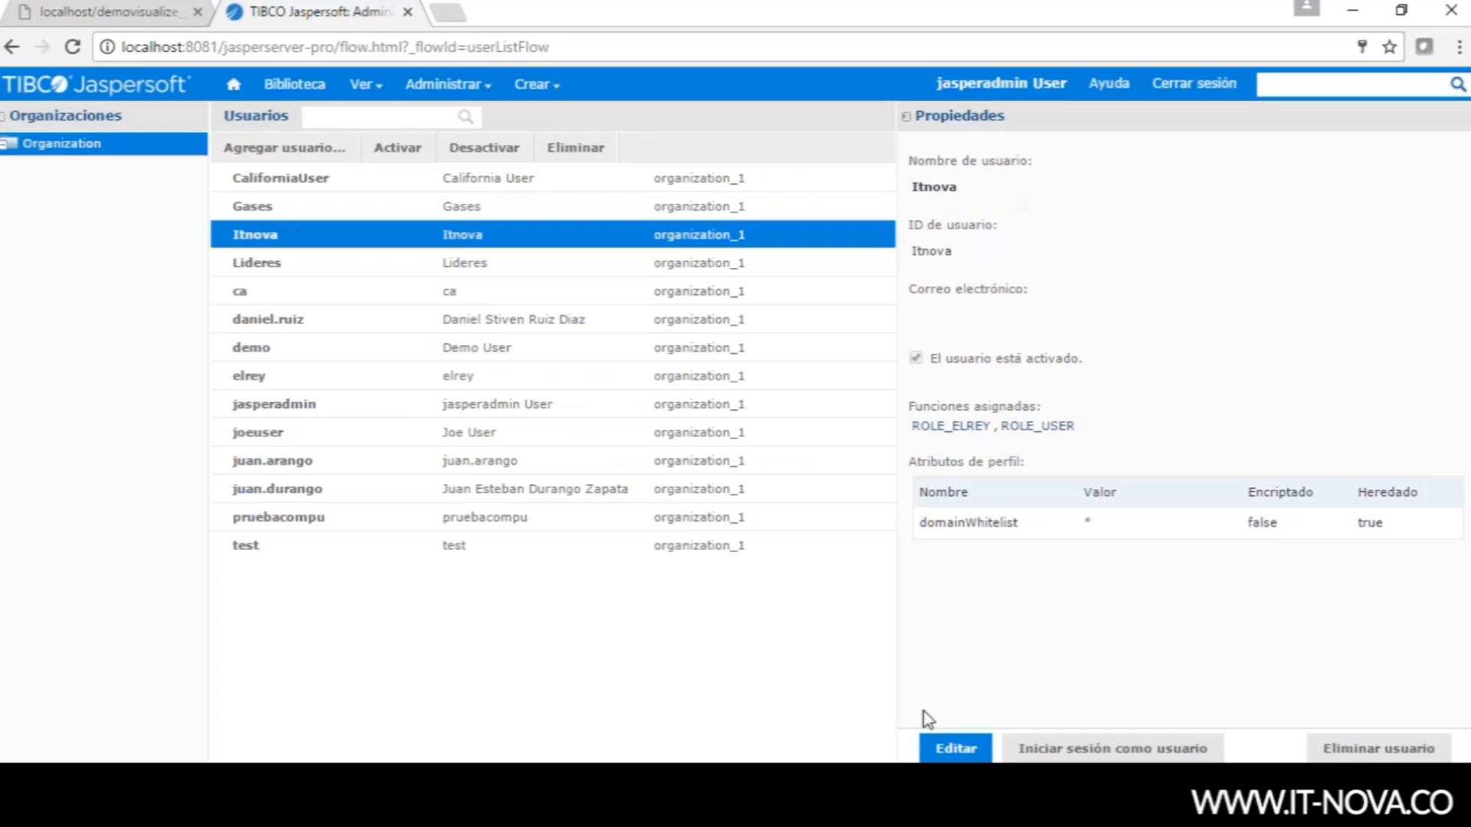
pyautogui.click(1047, 749)
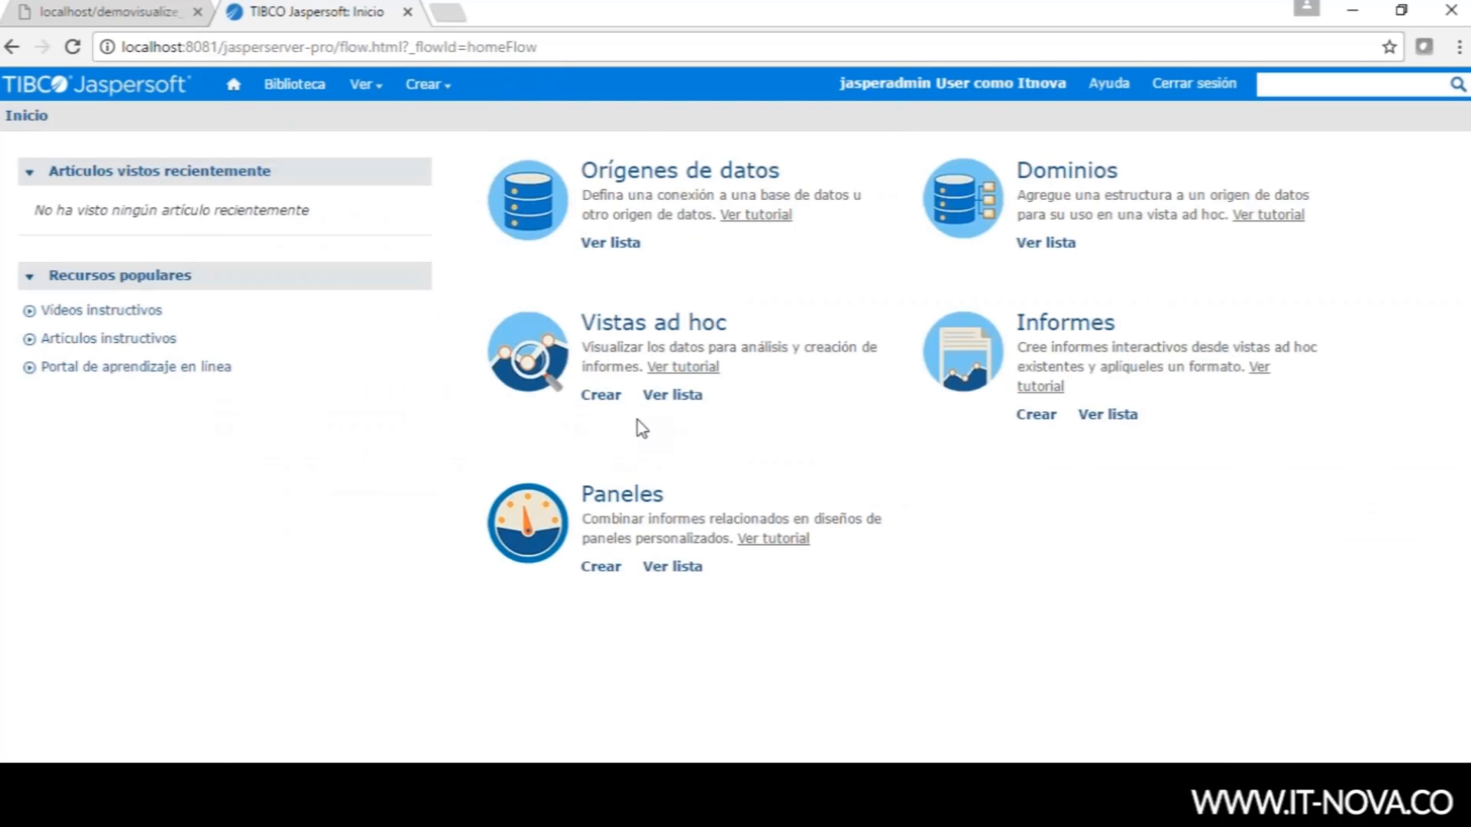
# - Confirm the repository's Public folder shows only Templates, then log out back to the administrator
pyautogui.moveTo(365, 86)
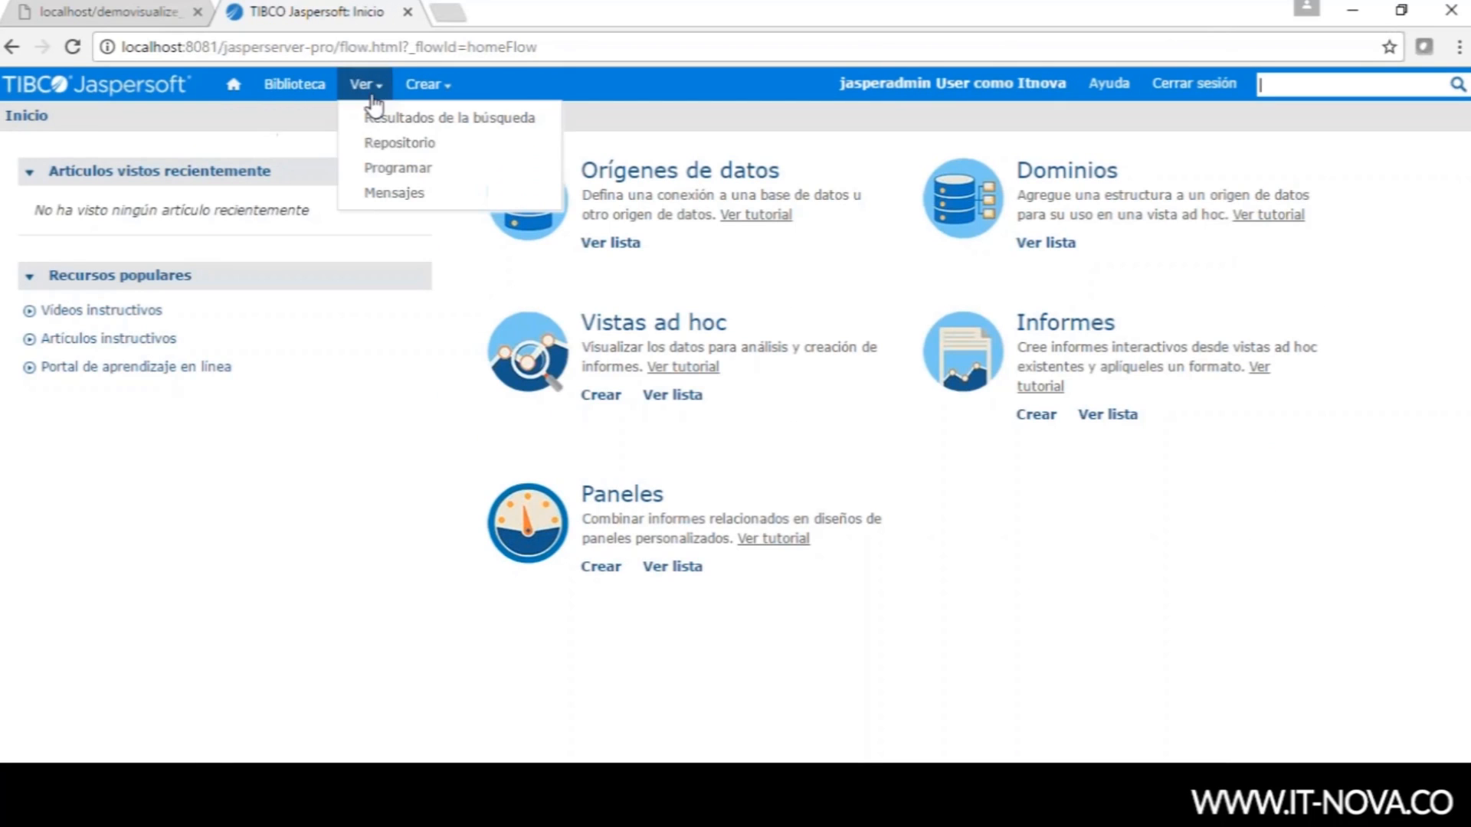
pyautogui.click(390, 150)
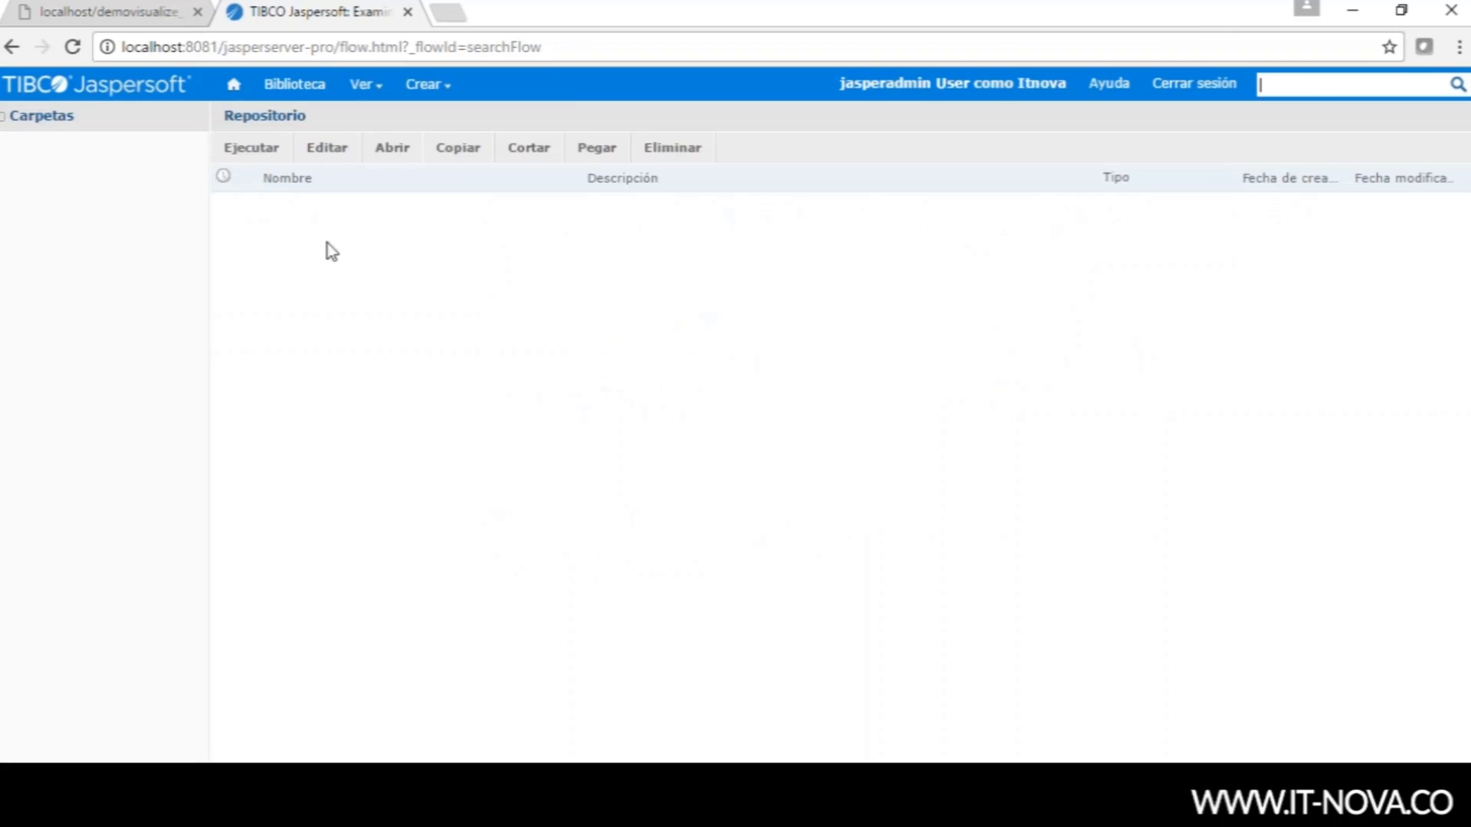
pyautogui.click(5, 170)
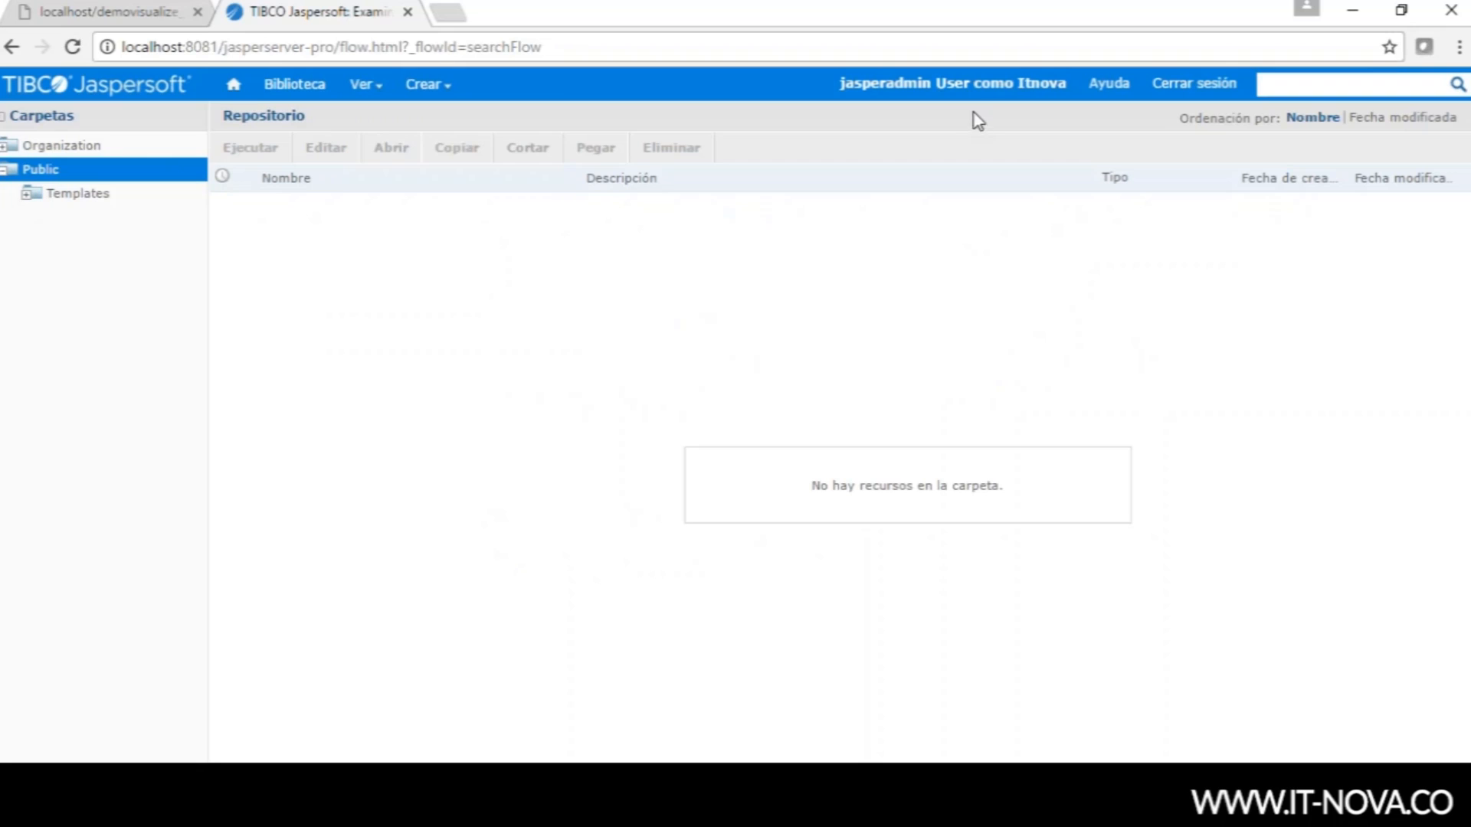
pyautogui.click(1173, 90)
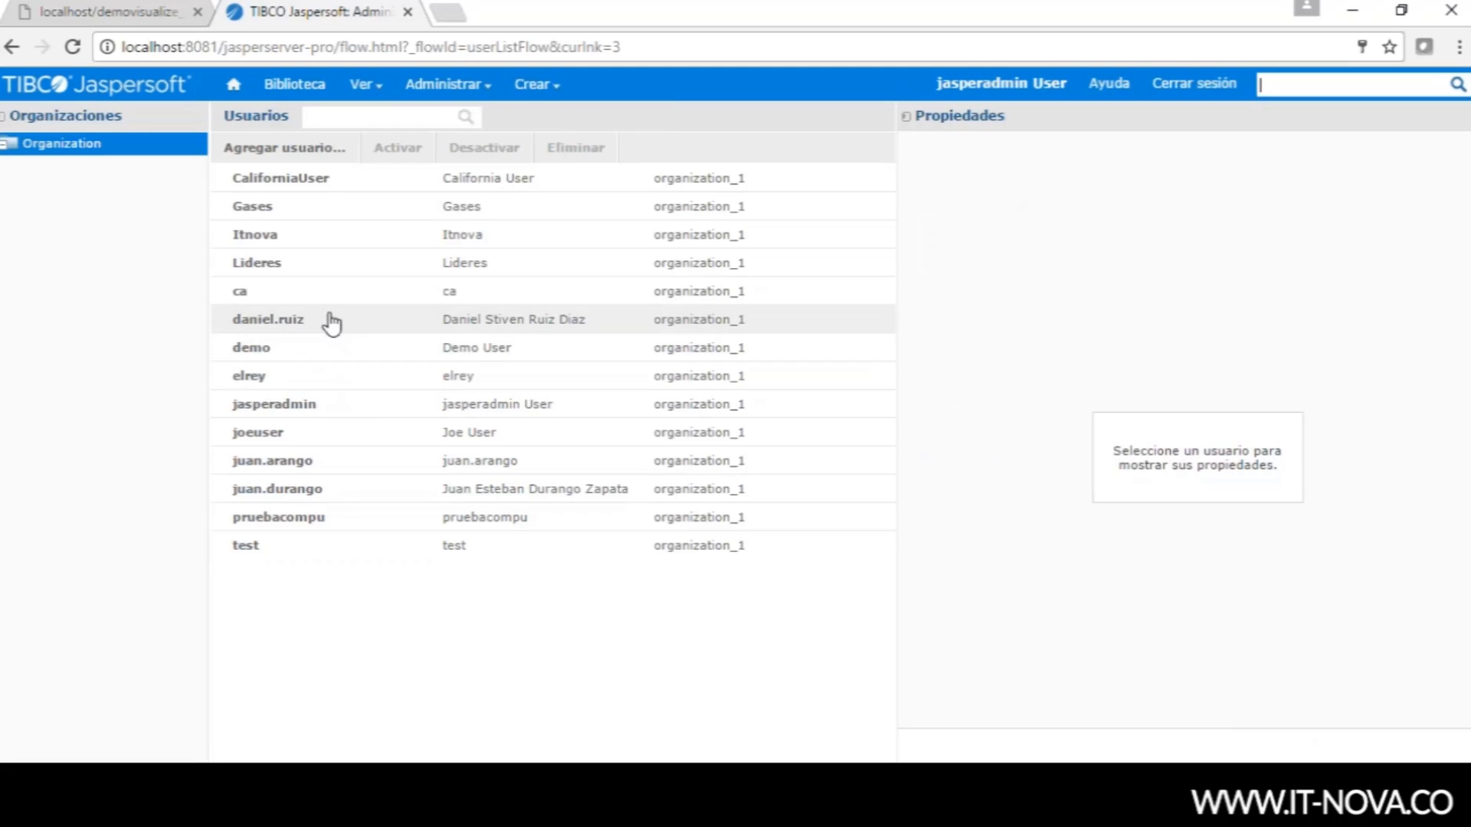
# - Edit the new user and view its Atributos tab, showing the inherited domainWhitelist attribute
pyautogui.click(341, 245)
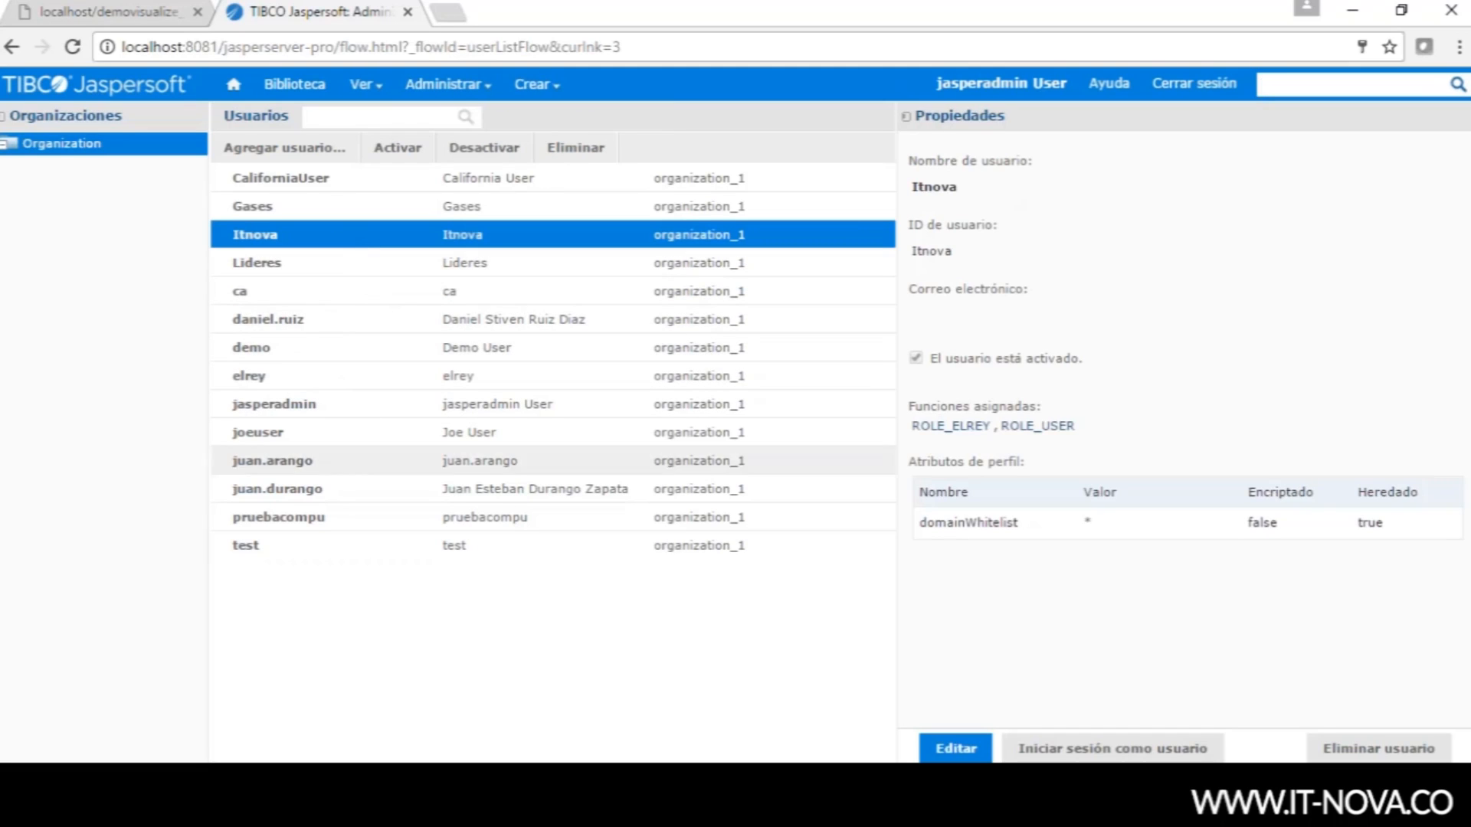
pyautogui.click(963, 752)
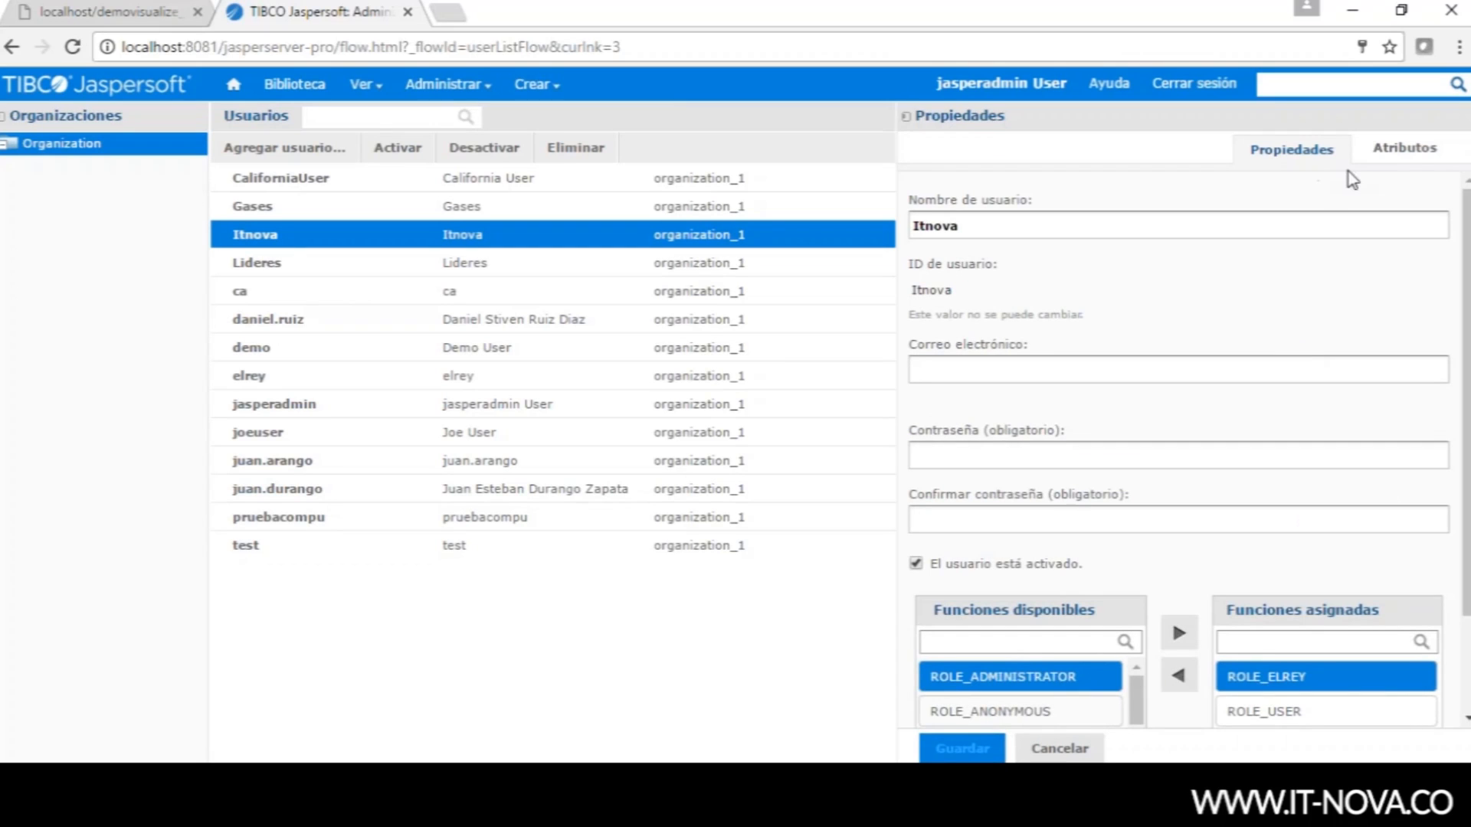
pyautogui.click(1405, 150)
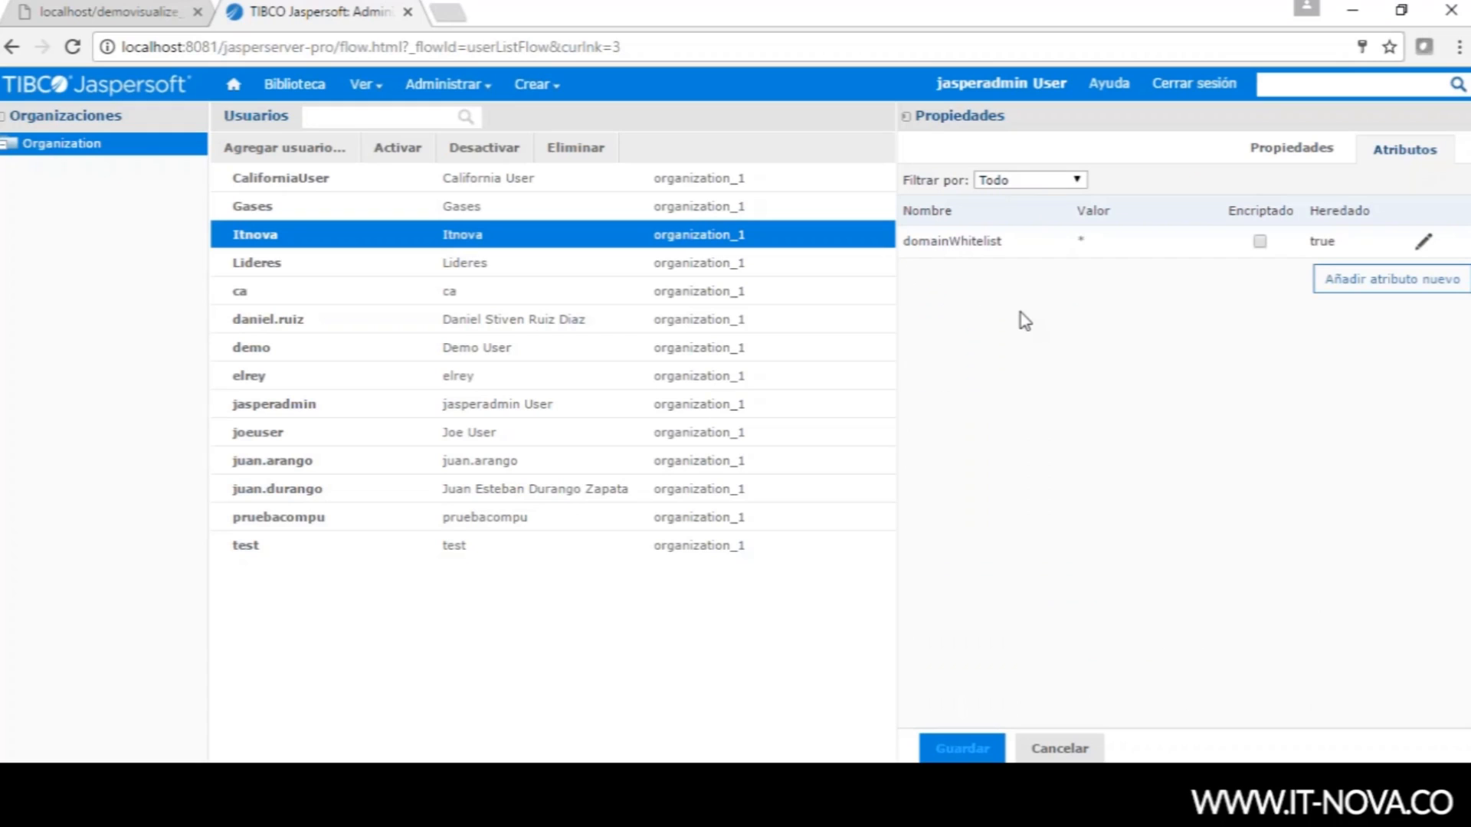